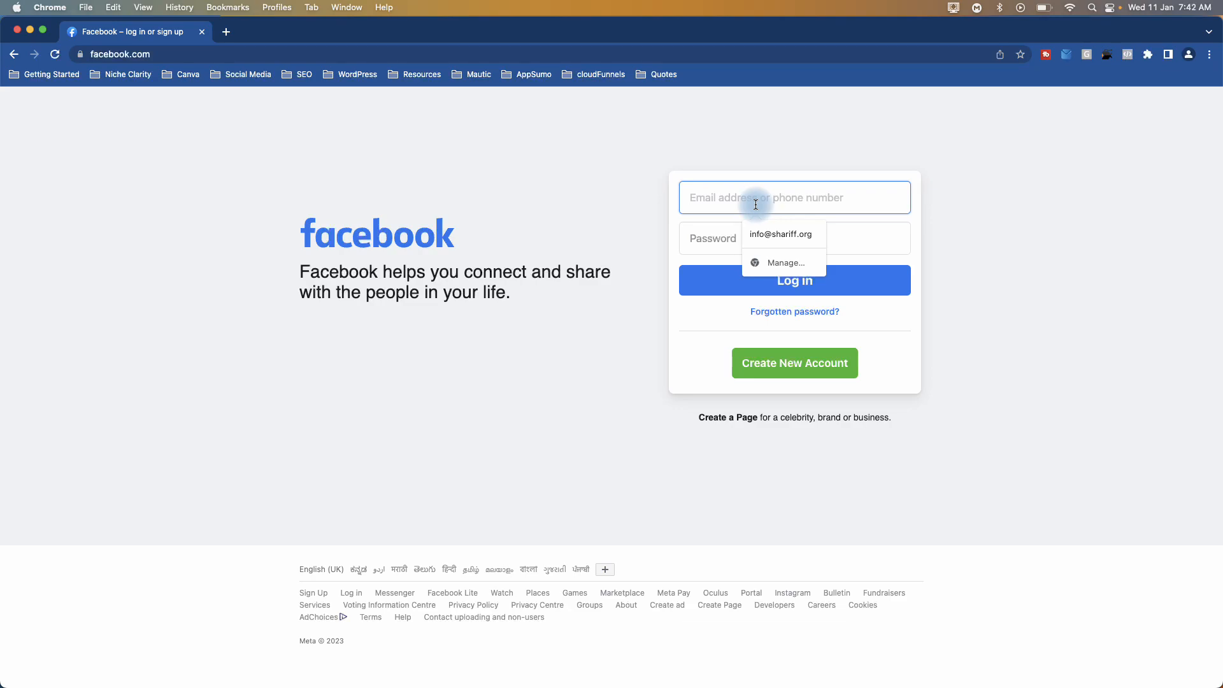
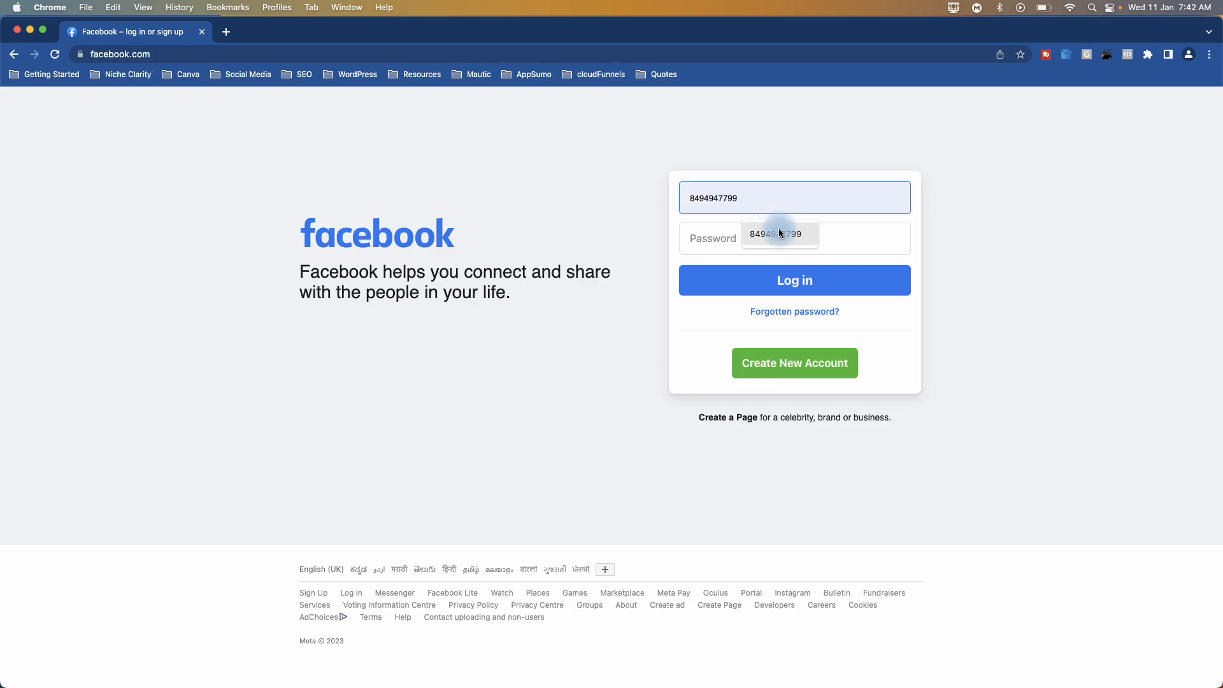
Fill in the saved phone number and the account password, then submit the login.
{"action": "left_click", "coordinate": [776, 233]}
{"action": "left_click", "coordinate": [739, 239]}
{"action": "type", "text": "aaaaaaaaa"}
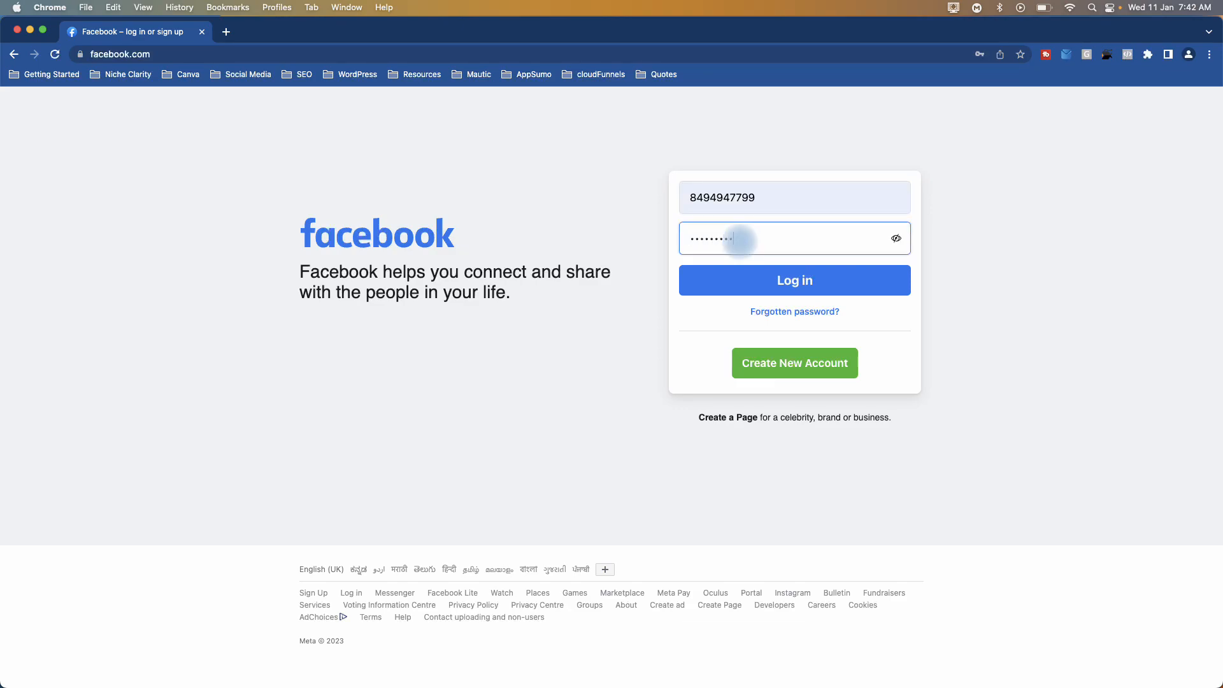
{"action": "type", "text": "aaaaaa"}
{"action": "key", "text": "Return"}
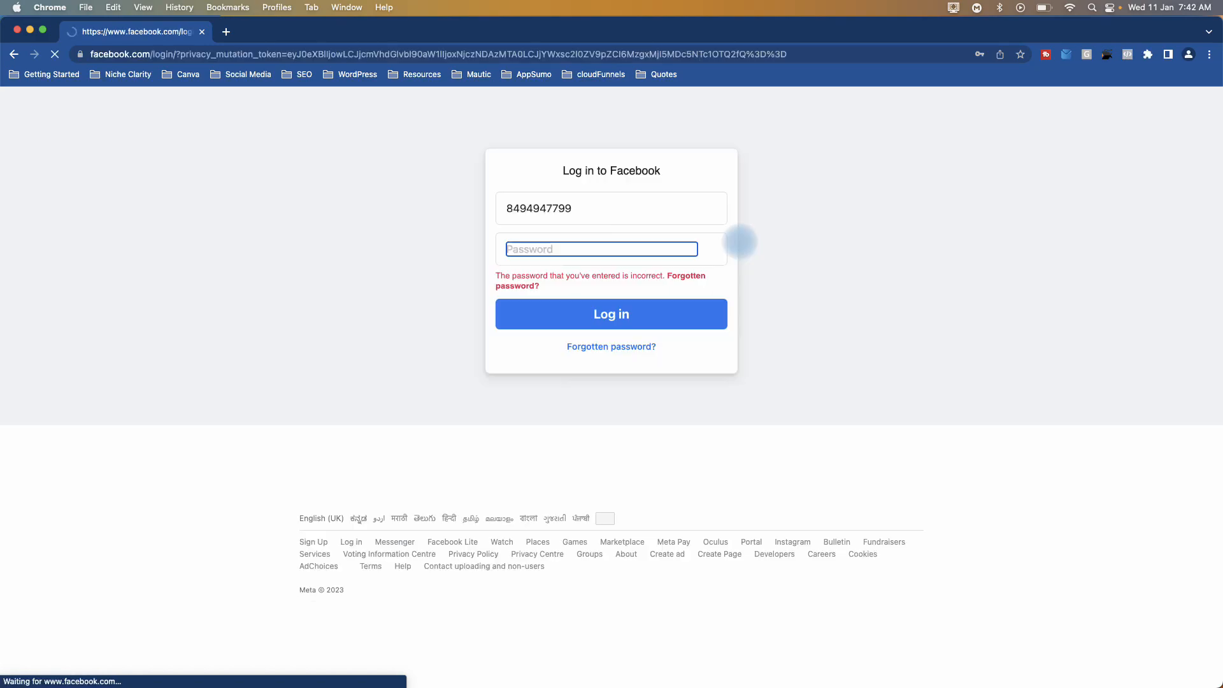
Re-enter the password after the incorrect-password error and submit the login again.
{"action": "left_click", "coordinate": [606, 261]}
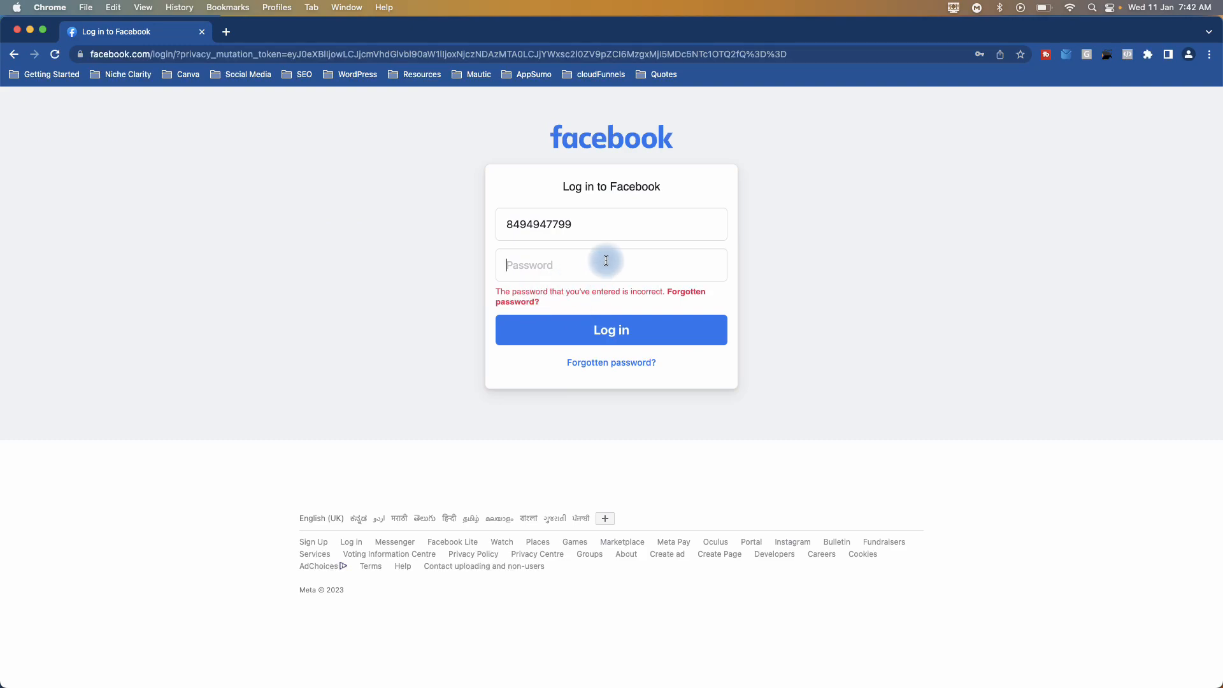
{"action": "type", "text": "•••••••••••••••"}
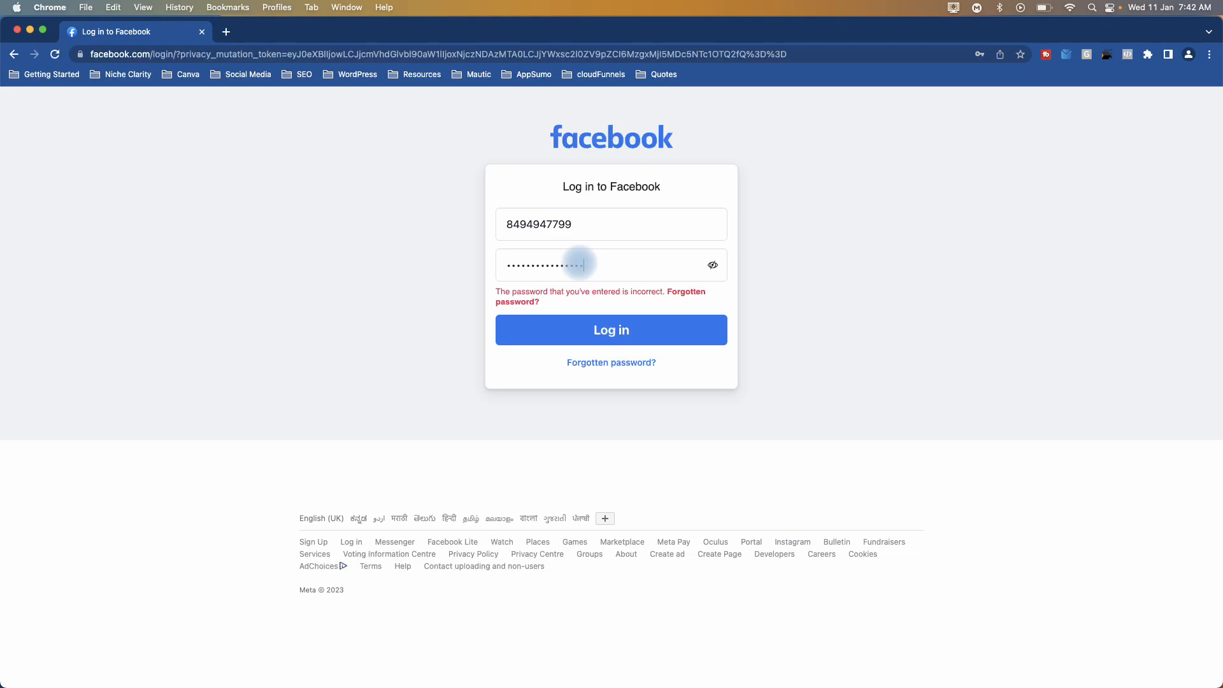
{"action": "key", "text": "Return"}
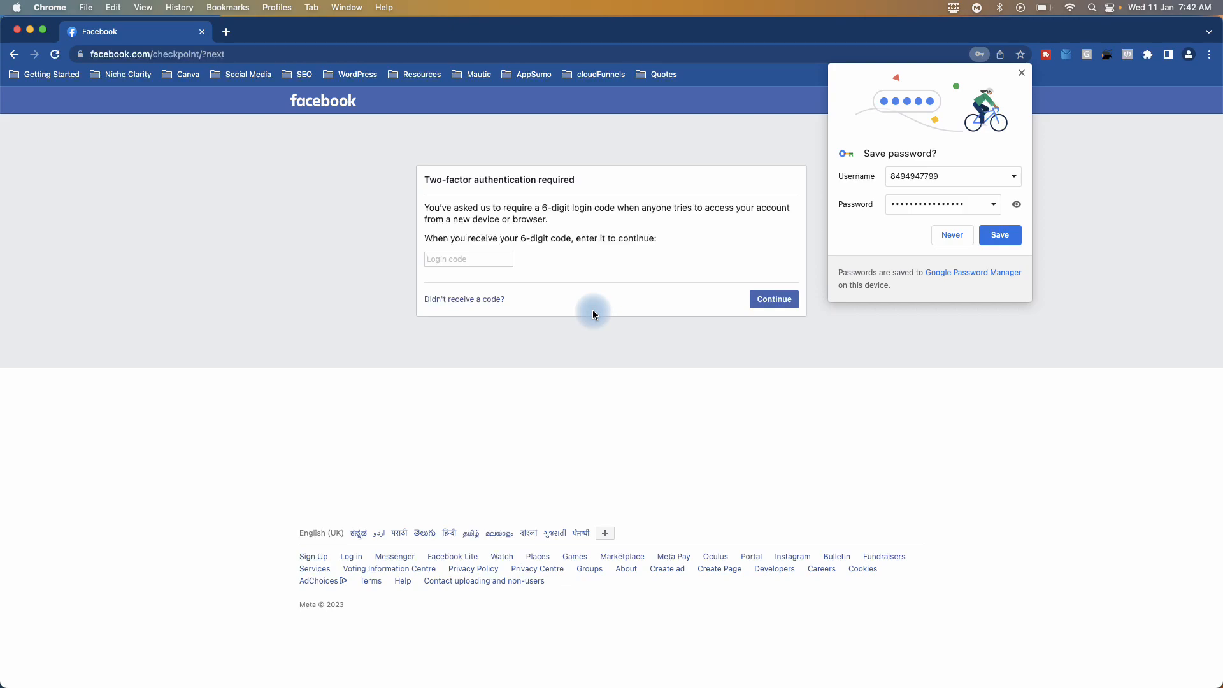
Submit the texted login code, save the password in Chrome, and keep this browser remembered.
{"action": "left_click", "coordinate": [446, 260]}
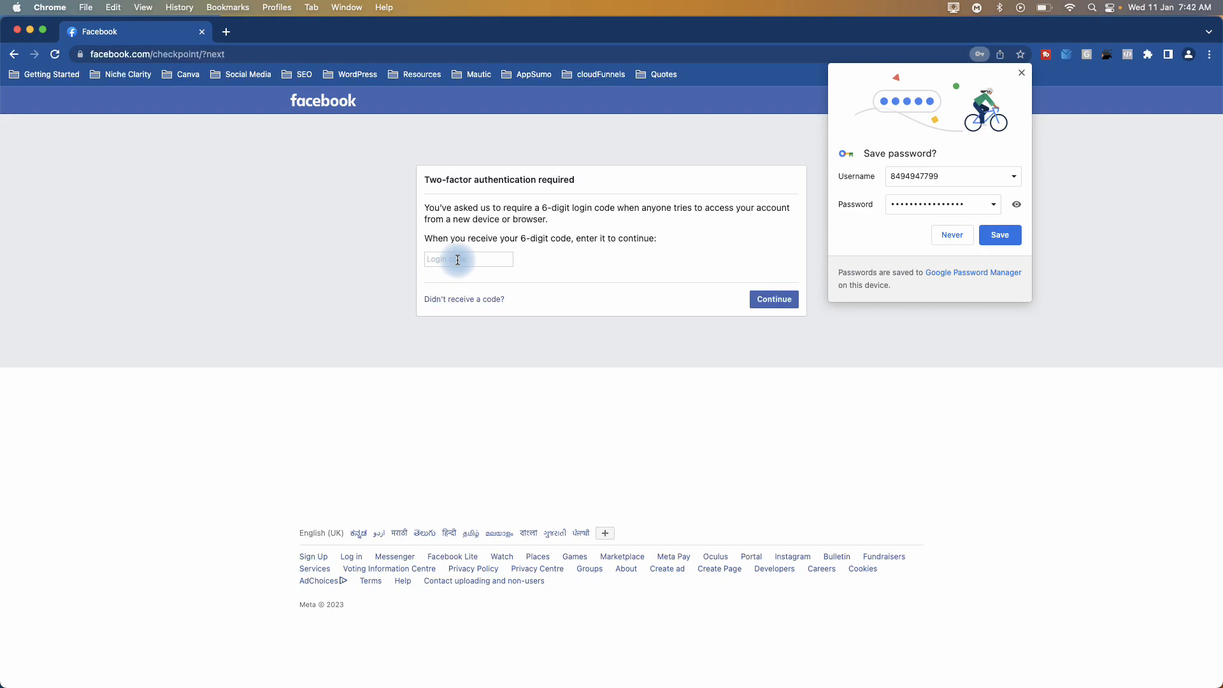
{"action": "left_click", "coordinate": [777, 301]}
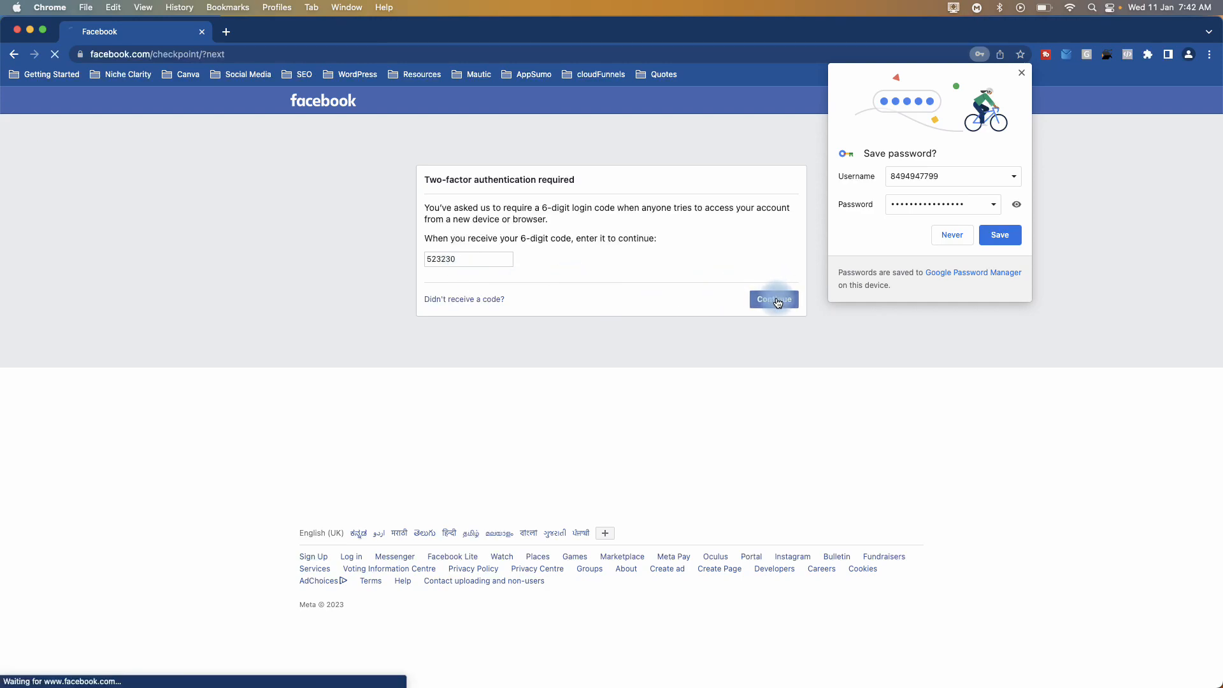
{"action": "left_click", "coordinate": [990, 244]}
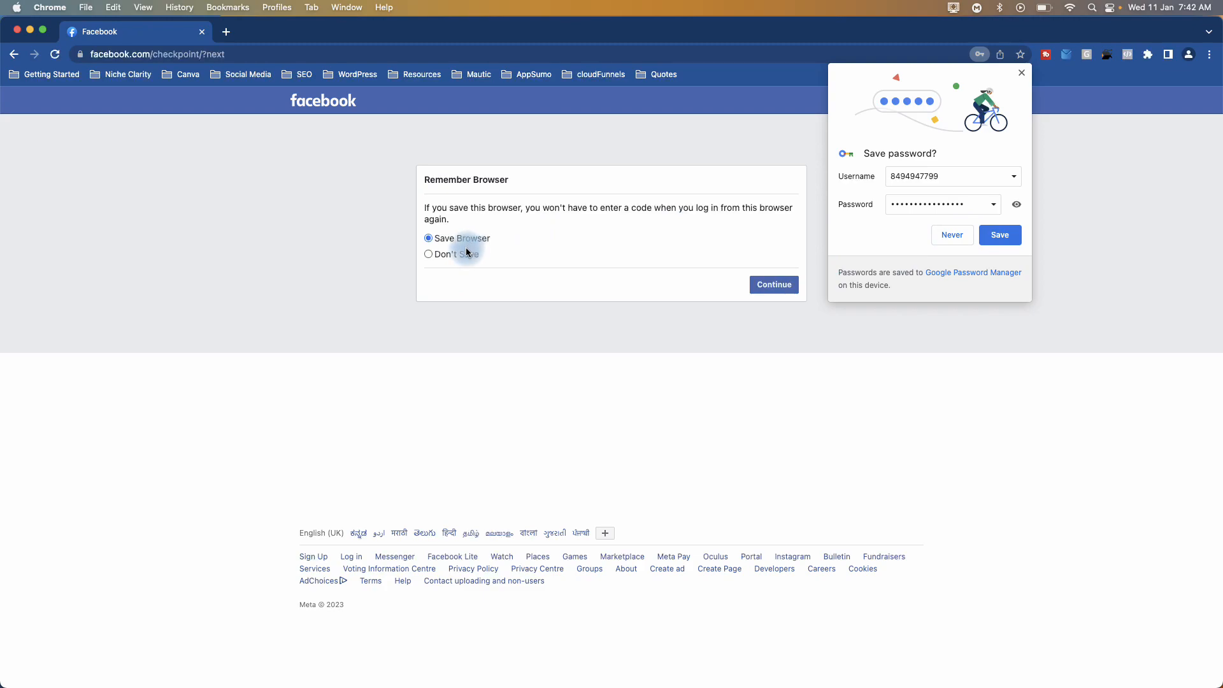
{"action": "left_click", "coordinate": [774, 284]}
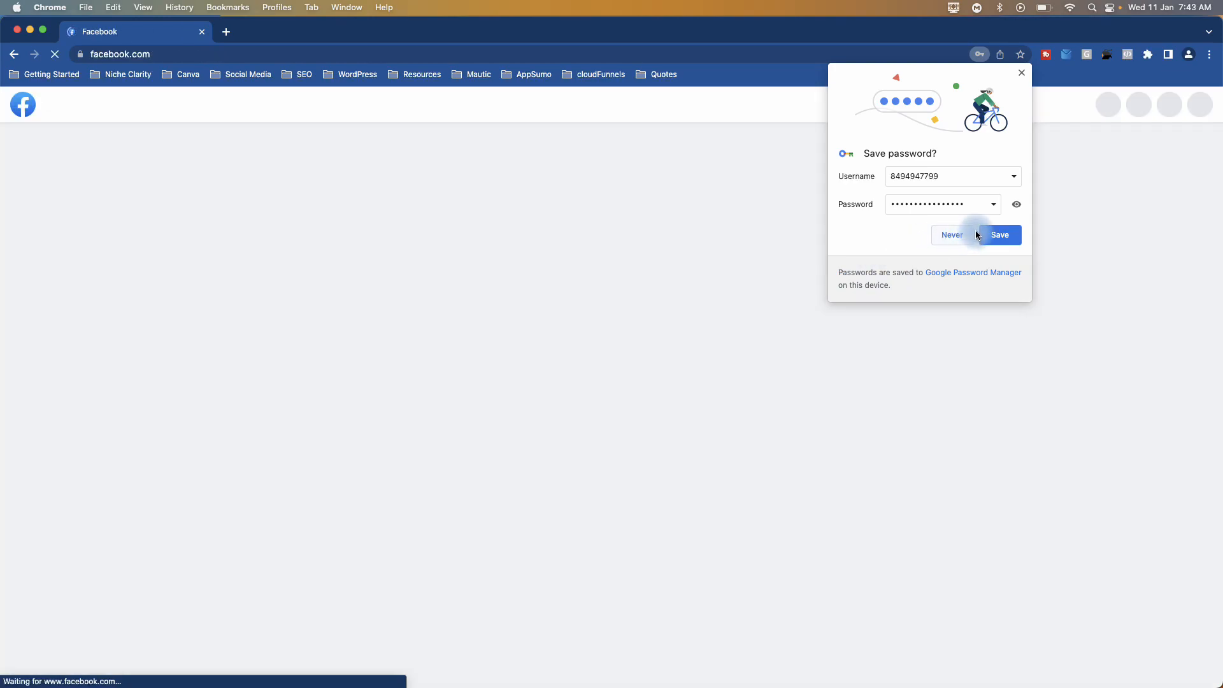
{"action": "left_click", "coordinate": [1000, 236]}
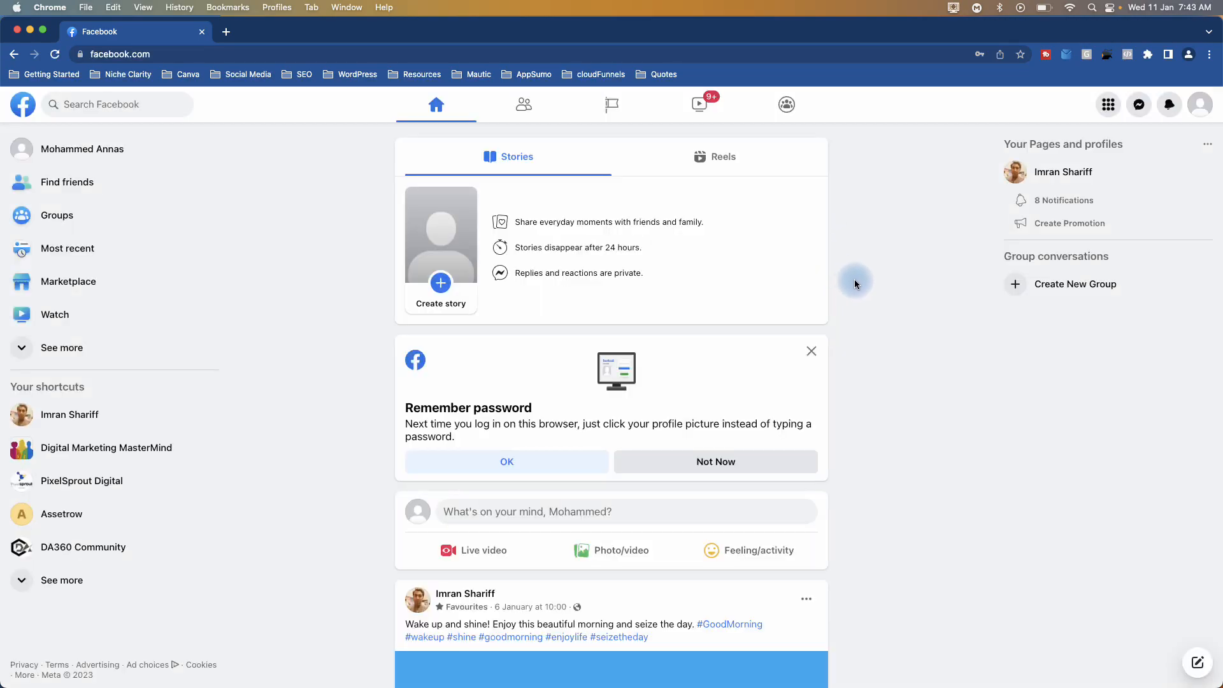
Replace 'www' with 'business' in the address and select the full business.facebook.com URL.
{"action": "left_click", "coordinate": [84, 55]}
{"action": "left_click", "coordinate": [104, 54]}
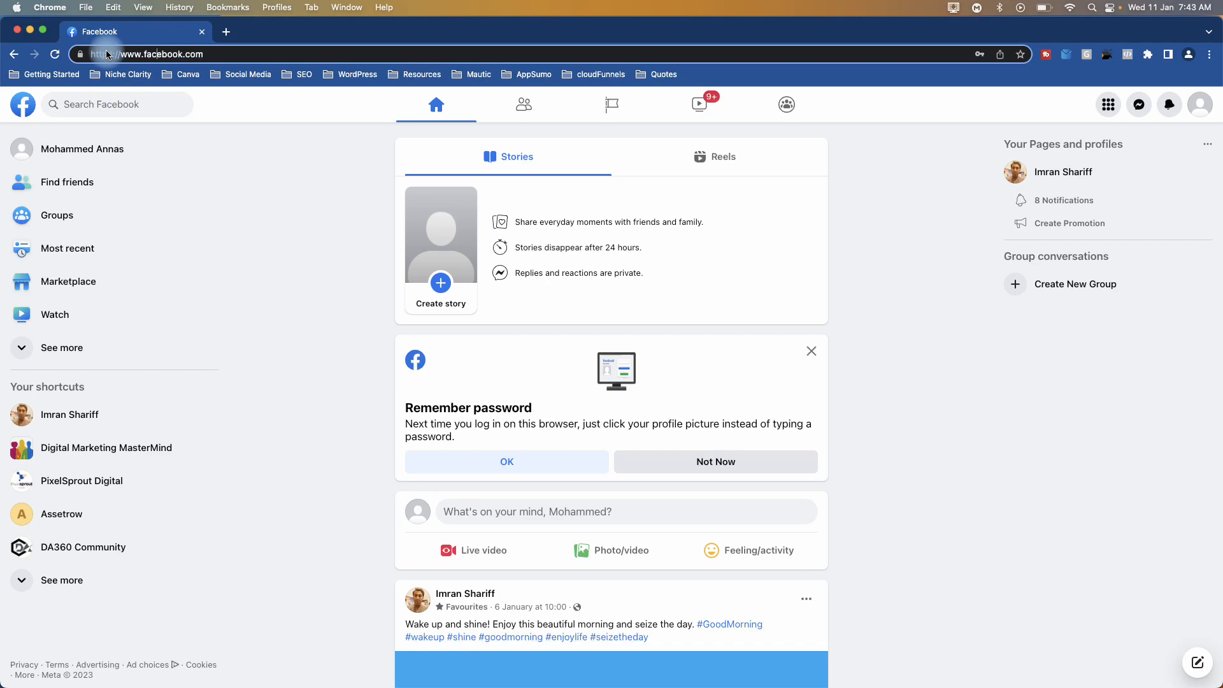
{"action": "double_click", "coordinate": [135, 55]}
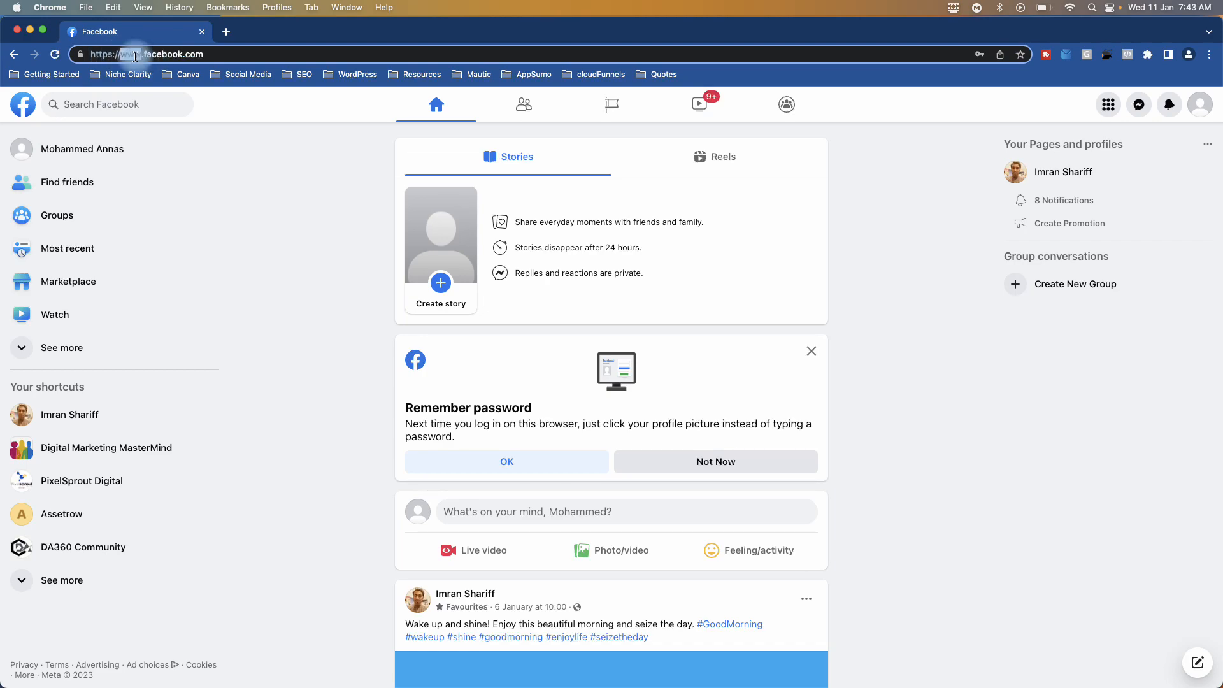
{"action": "type", "text": "business"}
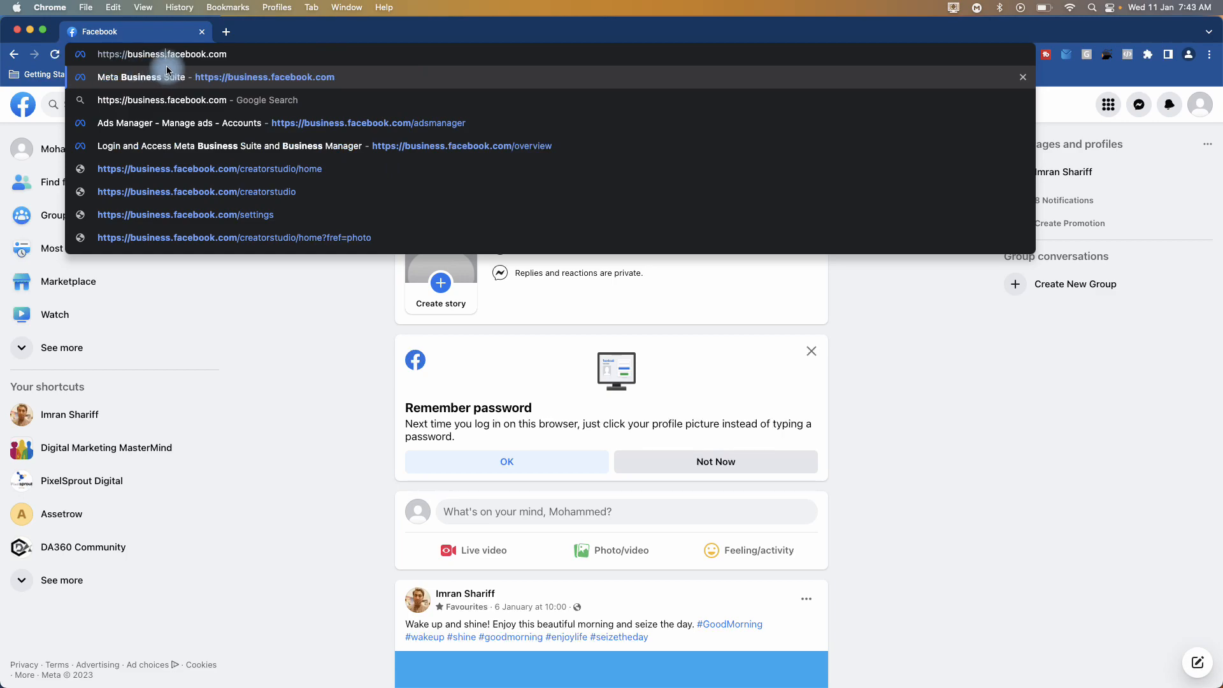
{"action": "left_click_drag", "start_coordinate": [227, 49], "coordinate": [40, 59]}
{"action": "key", "text": "super+c"}
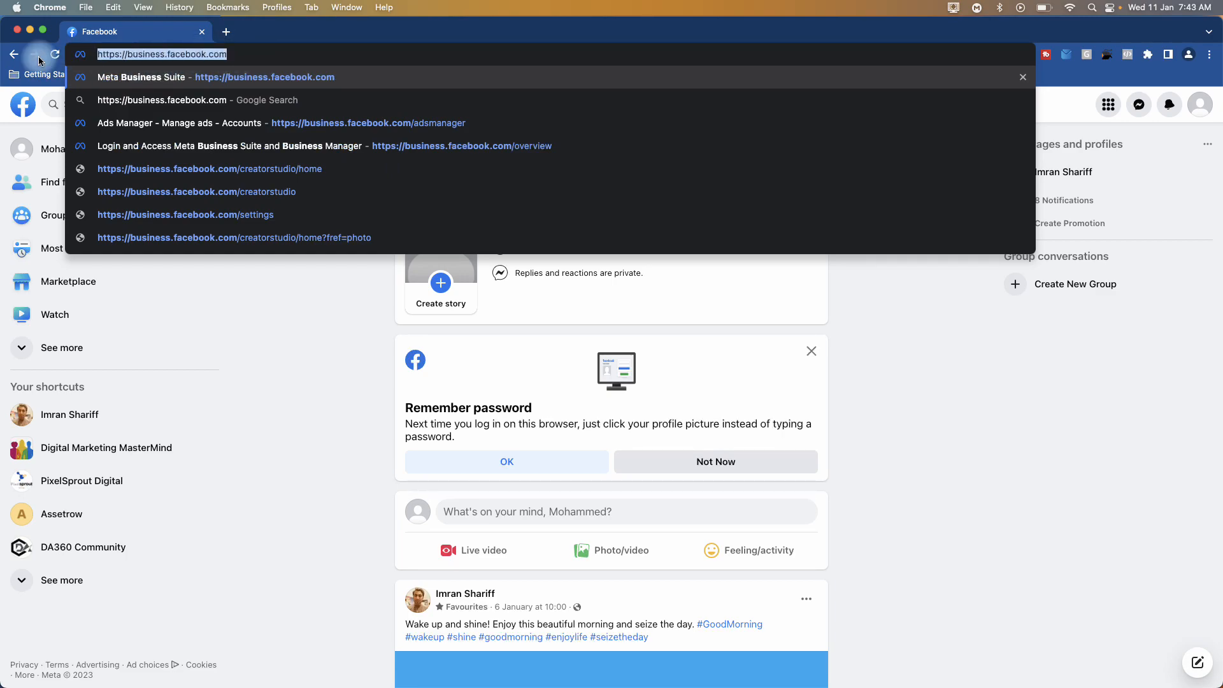
Load textpad.surge.sh in a new tab.
{"action": "left_click", "coordinate": [224, 31]}
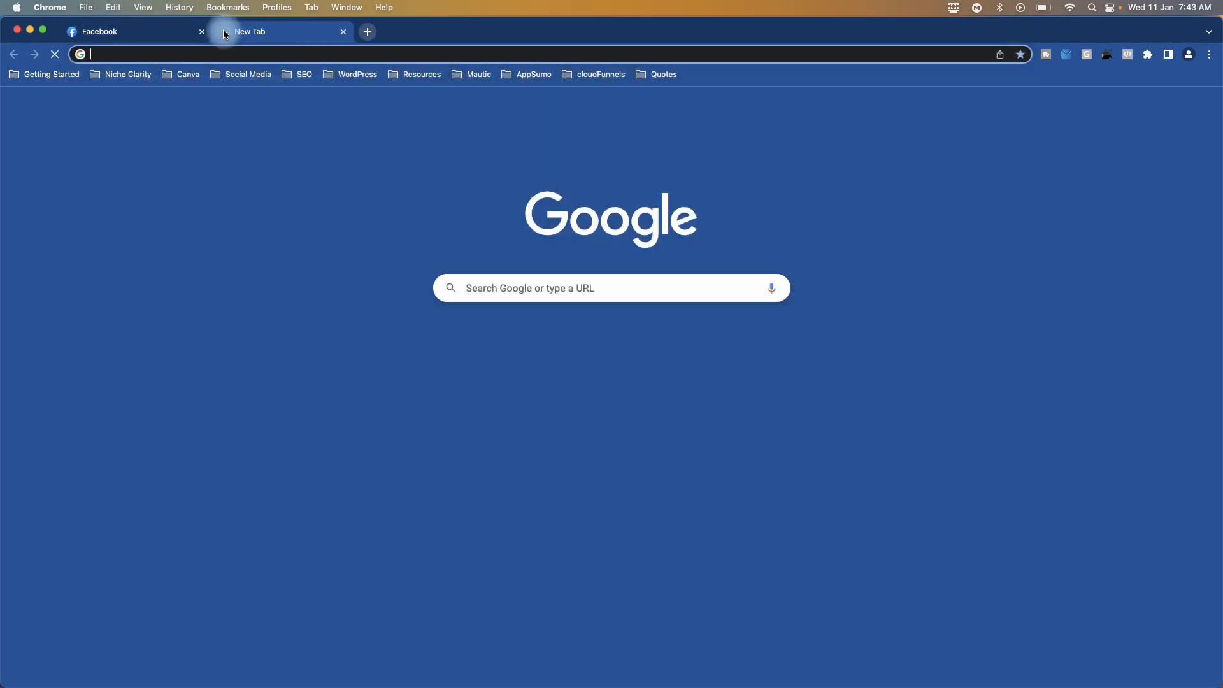
{"action": "type", "text": "textpad.surge.sh"}
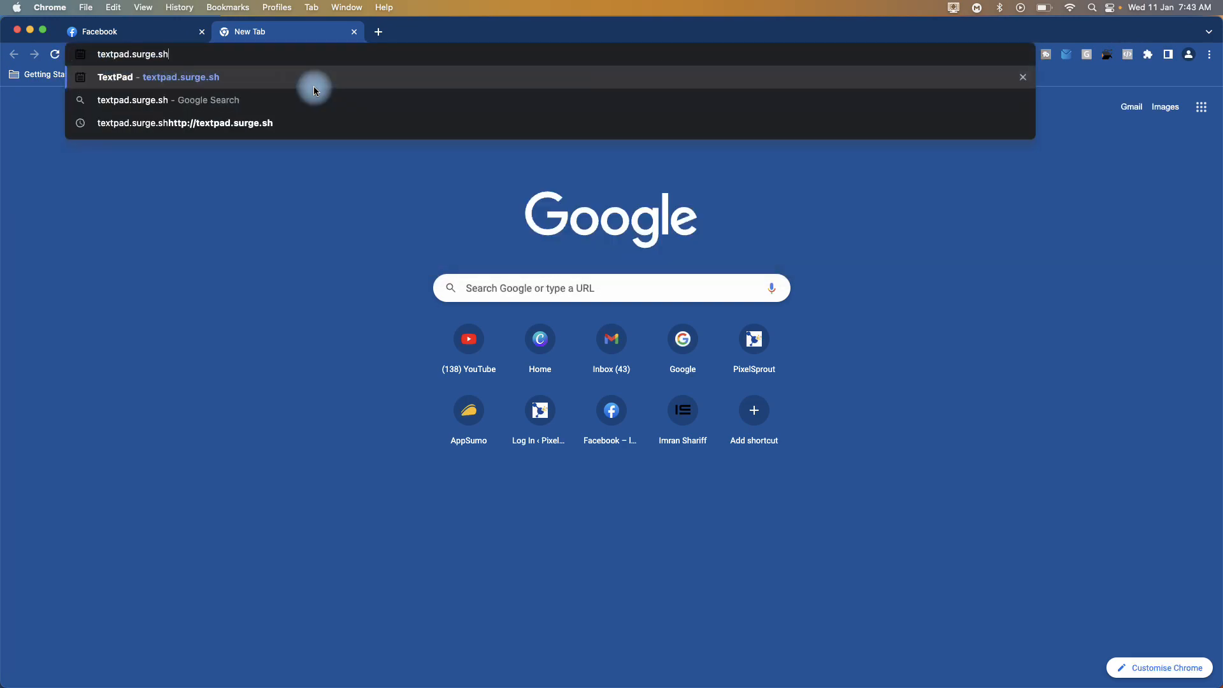
{"action": "key", "text": "Return"}
Paste the business URL into the TextPad editor and append 'overview'.
{"action": "left_click", "coordinate": [273, 253]}
{"action": "key", "text": "super+v"}
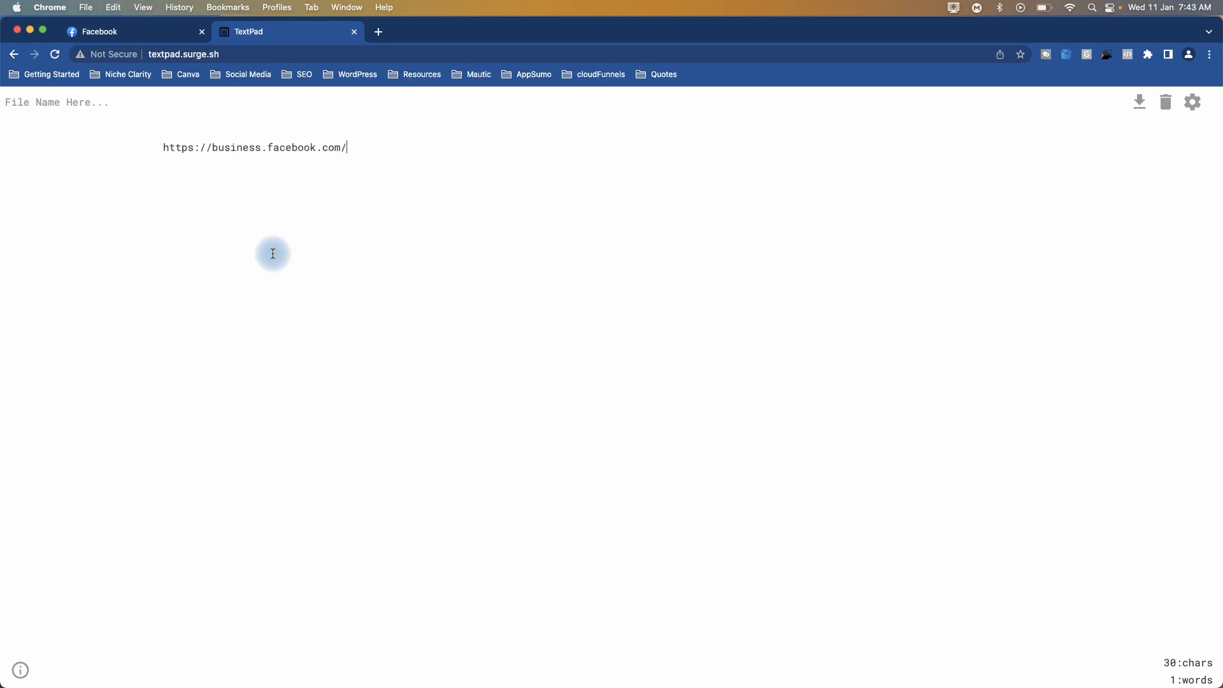
{"action": "type", "text": "over"}
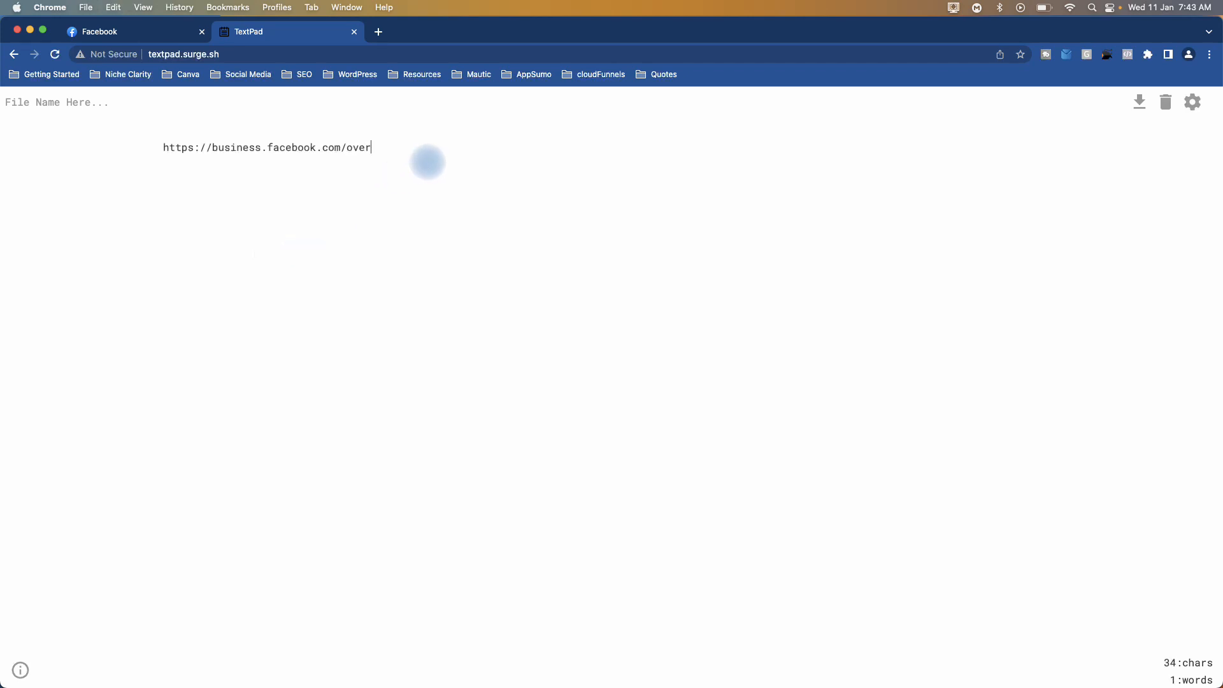
{"action": "type", "text": "view"}
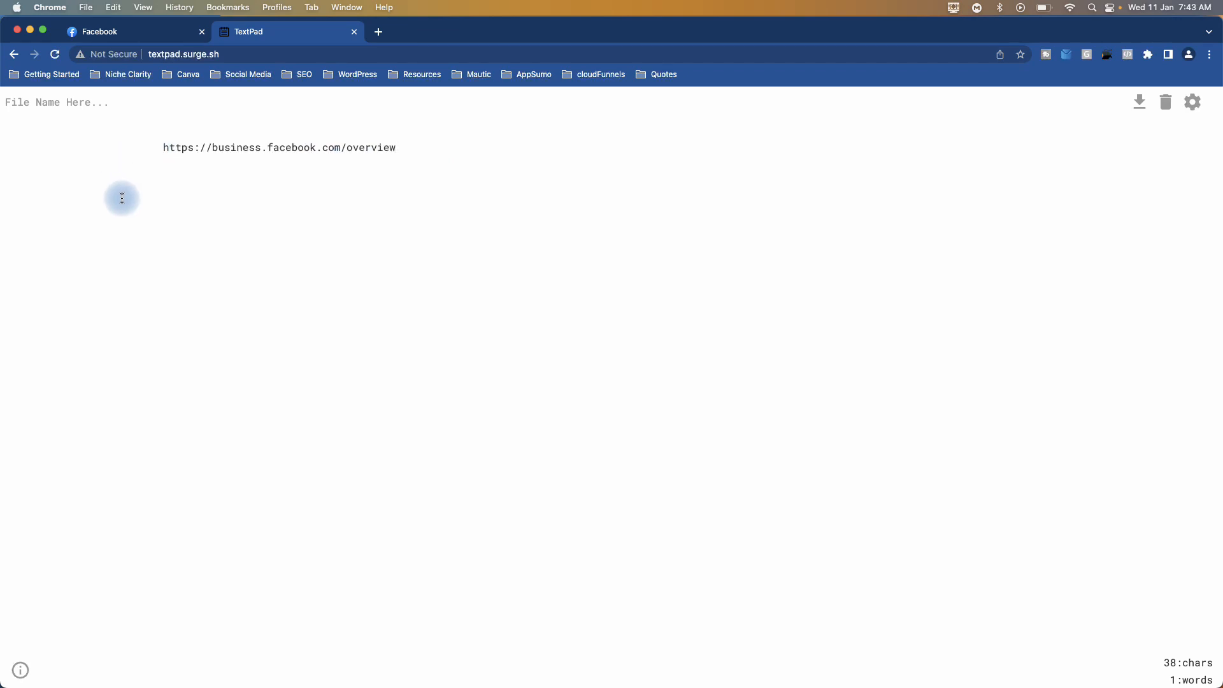
{"action": "scroll", "coordinate": [172, 158], "scroll_direction": "up", "scroll_amount": 5}
{"action": "scroll", "coordinate": [172, 158], "scroll_direction": "up", "scroll_amount": 2}
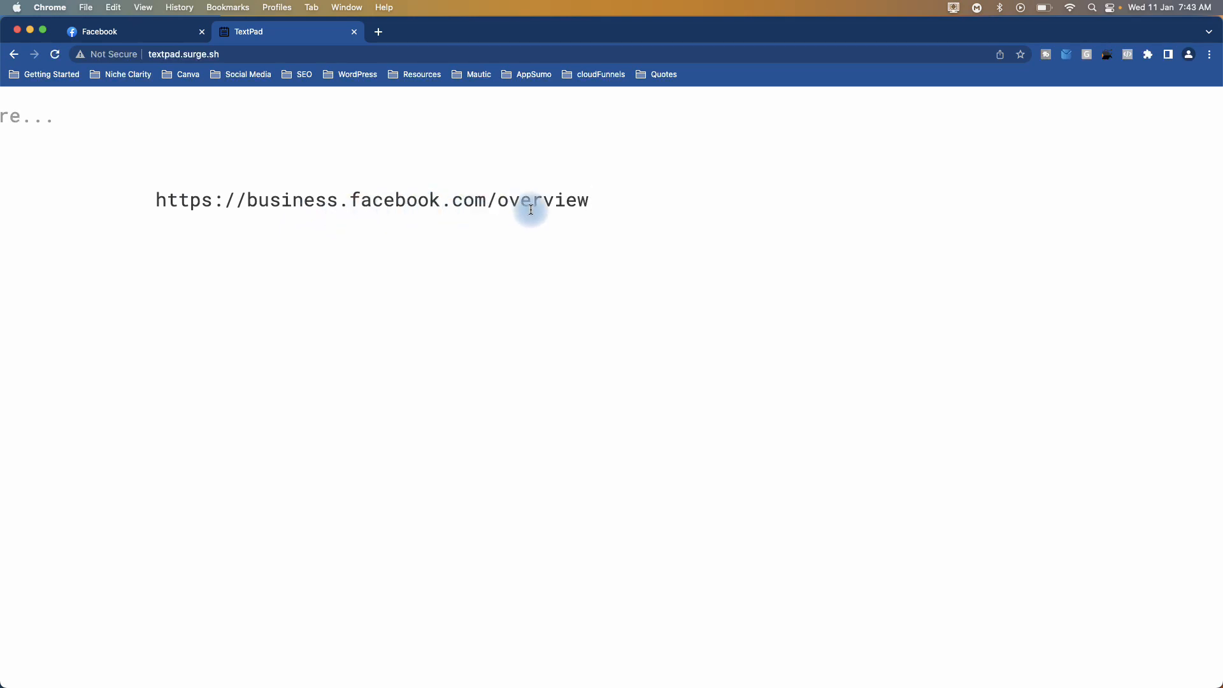
{"action": "left_click", "coordinate": [106, 30]}
Append '/overview' to the business.facebook.com address and load the page.
{"action": "left_click", "coordinate": [271, 52]}
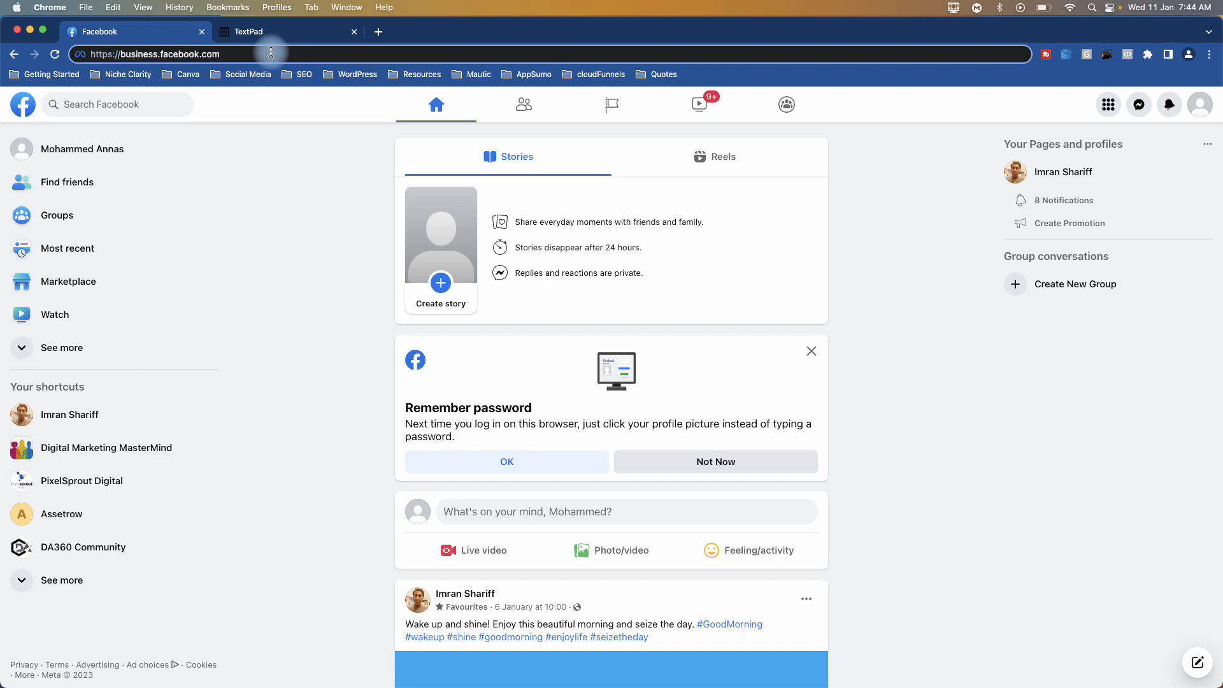
{"action": "type", "text": "/overview"}
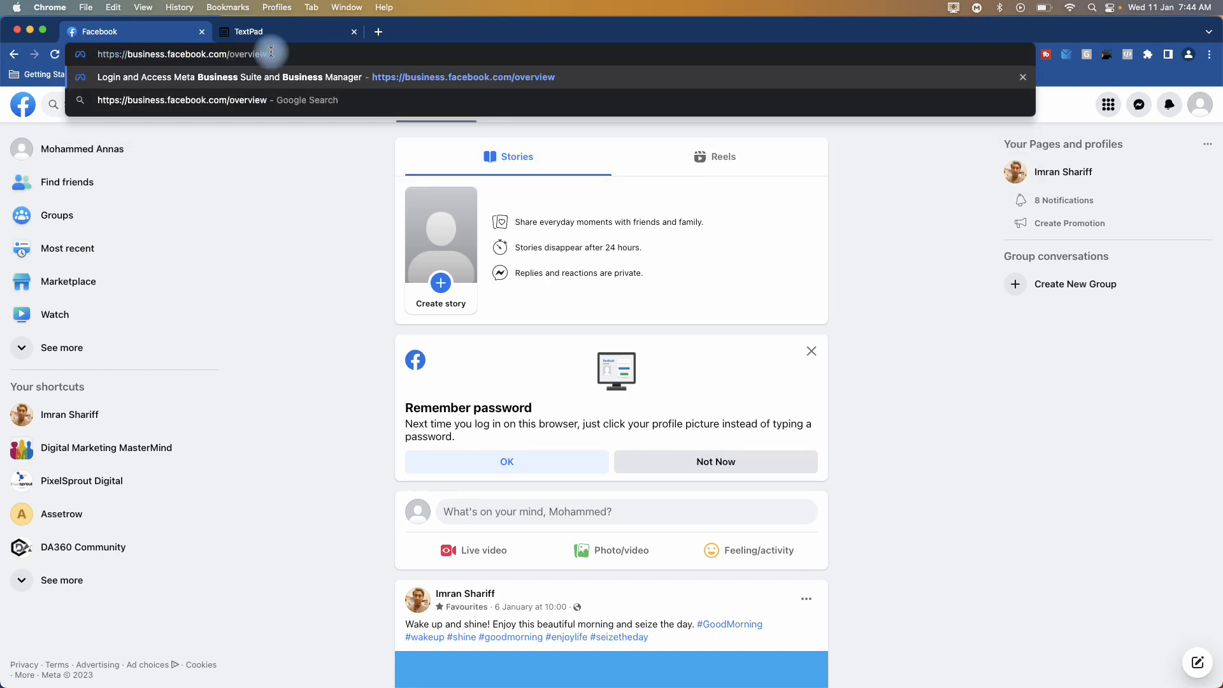
{"action": "key", "text": "Return"}
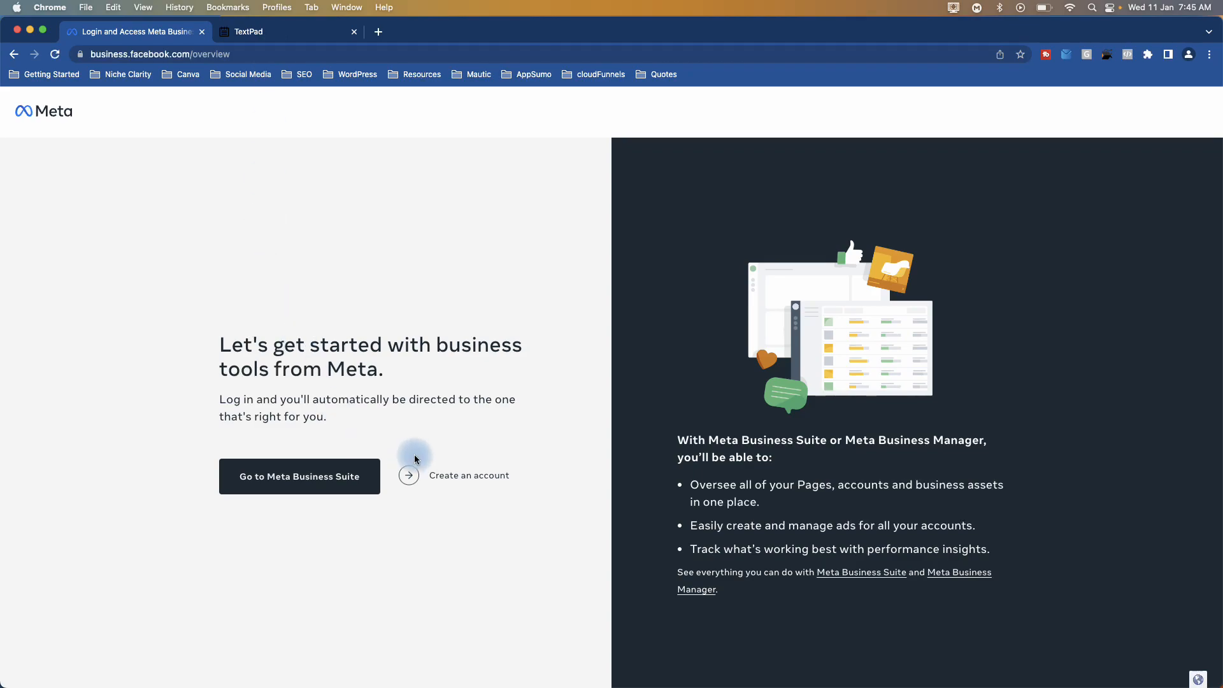
Start a new business account, enter 'SV Agency Services', and replace the prefilled owner name with another person's name.
{"action": "left_click", "coordinate": [441, 480]}
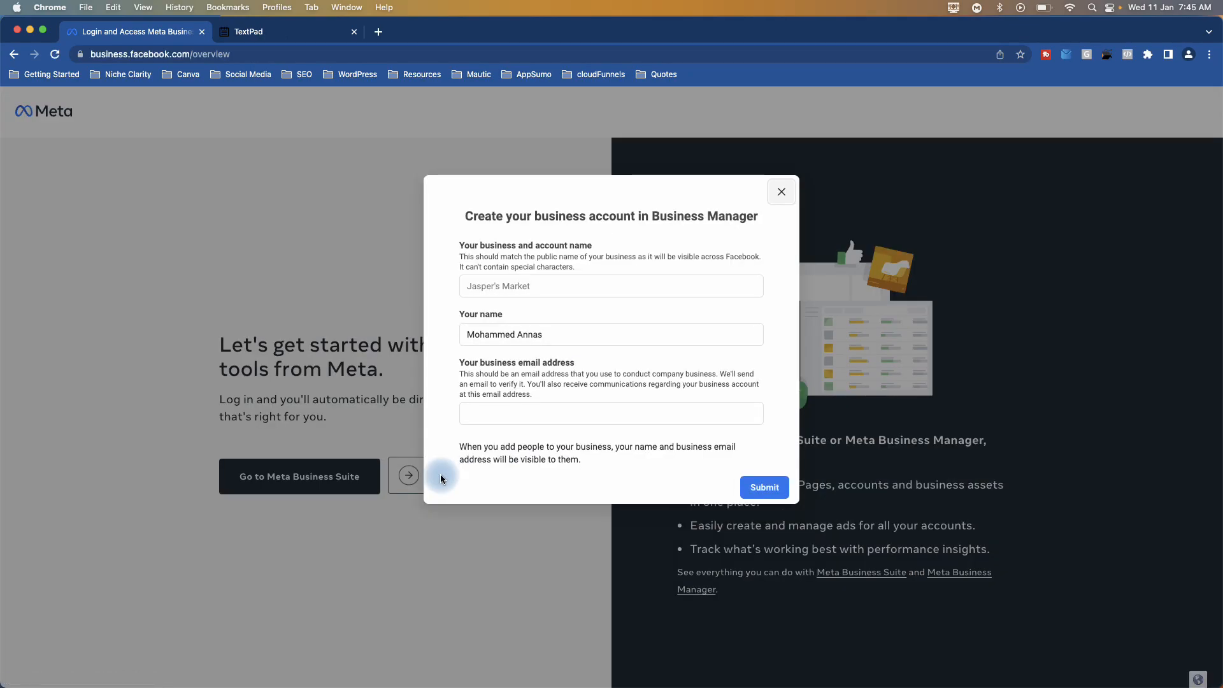
{"action": "scroll", "coordinate": [559, 299], "scroll_direction": "up", "scroll_amount": 5}
{"action": "scroll", "coordinate": [559, 298], "scroll_direction": "down", "scroll_amount": 2}
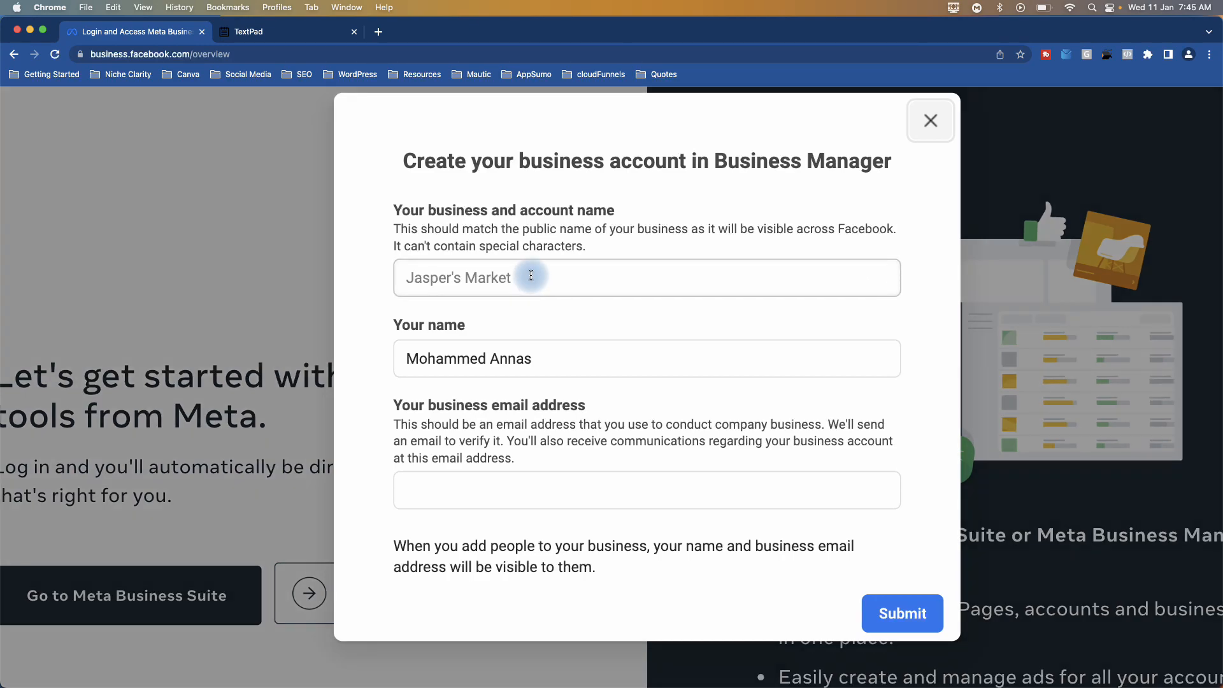
{"action": "left_click", "coordinate": [531, 276]}
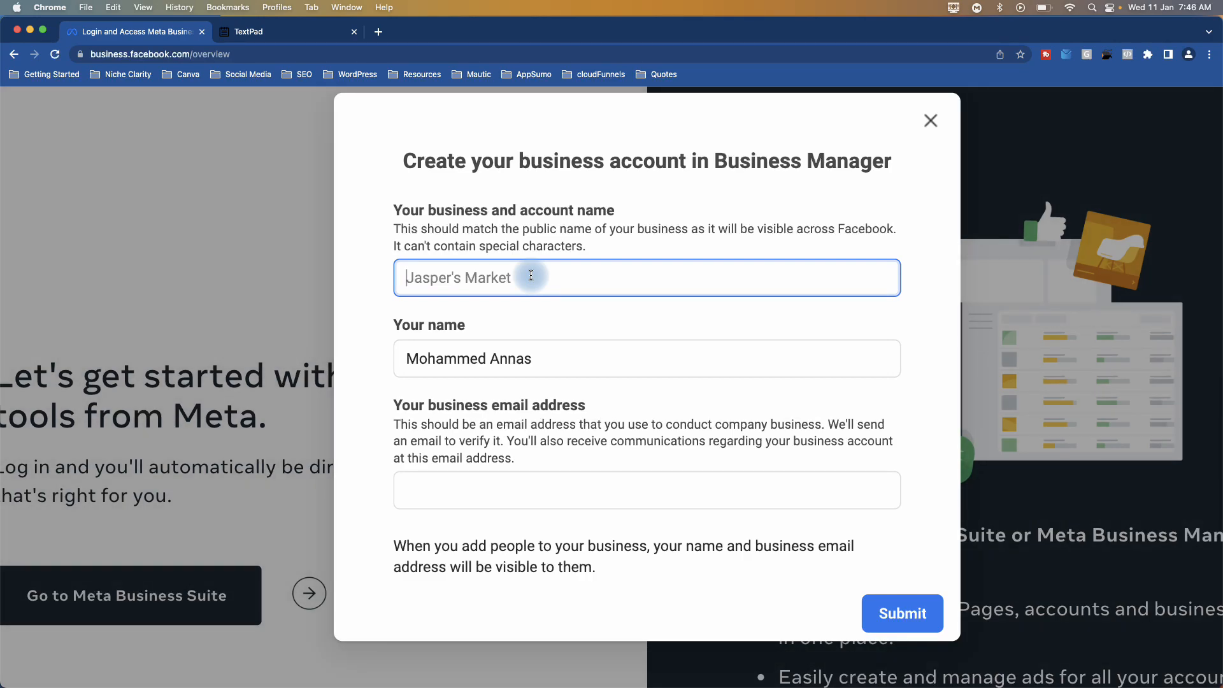
{"action": "type", "text": "S"}
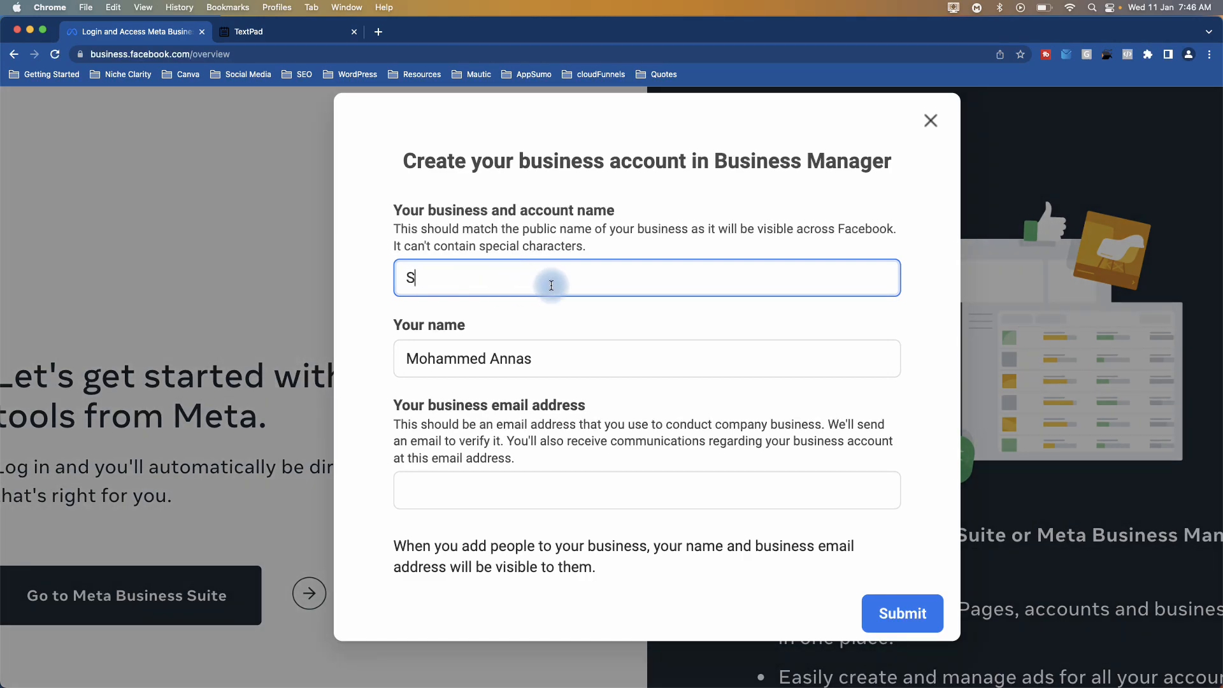
{"action": "type", "text": "V Agency Services"}
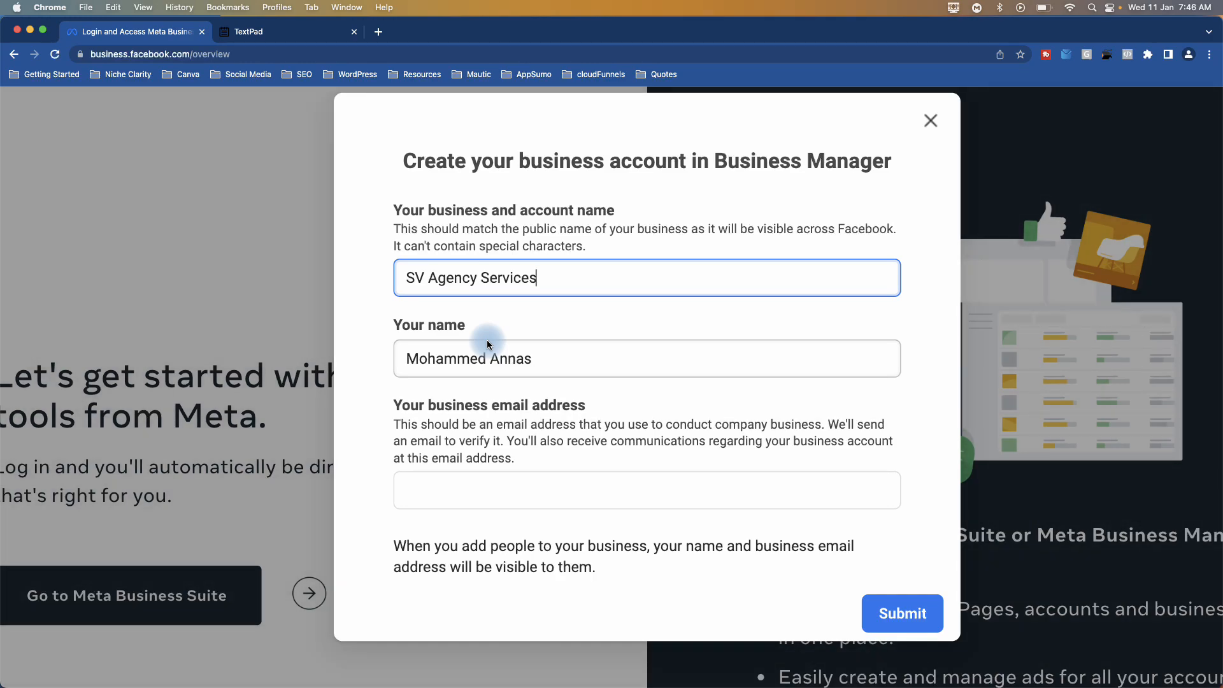
{"action": "left_click_drag", "start_coordinate": [535, 358], "coordinate": [383, 348]}
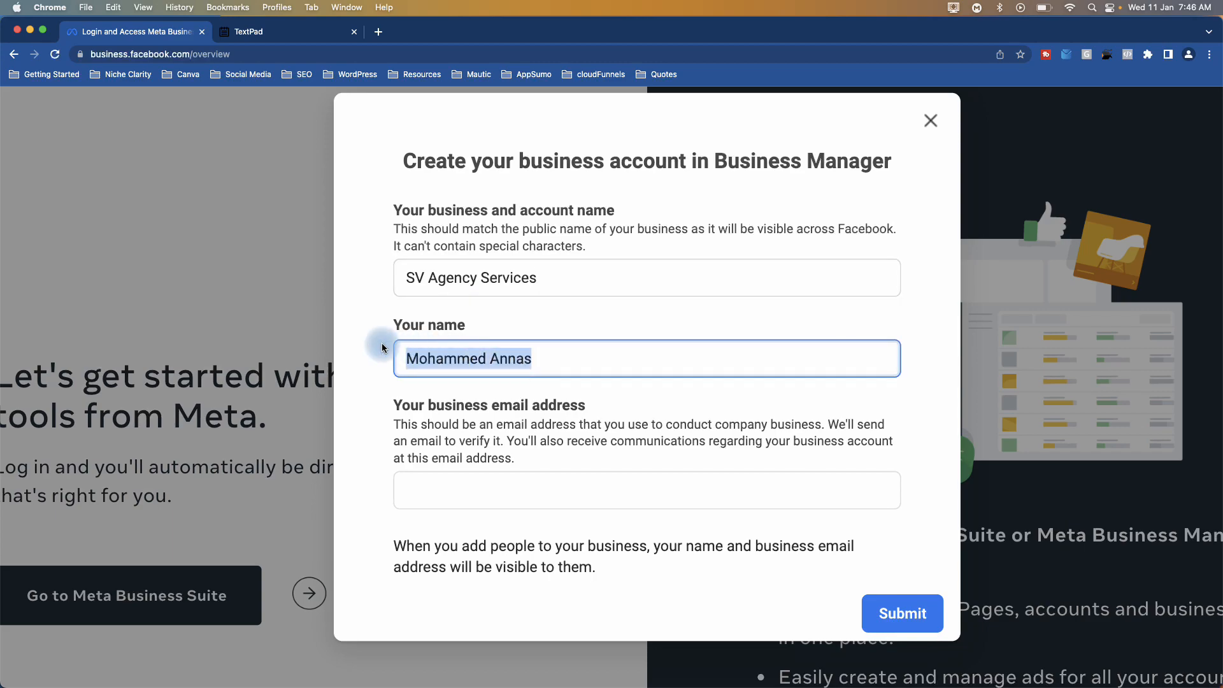
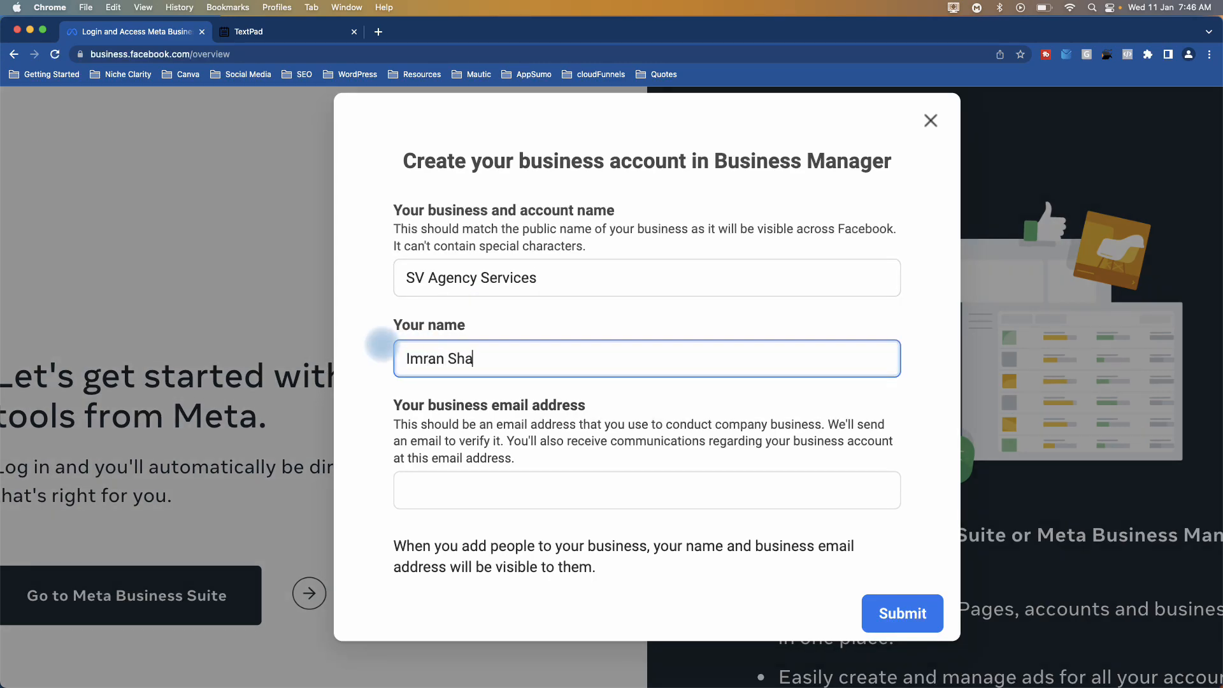
Enter the business email address in the form and submit the account details.
{"action": "left_click", "coordinate": [443, 489]}
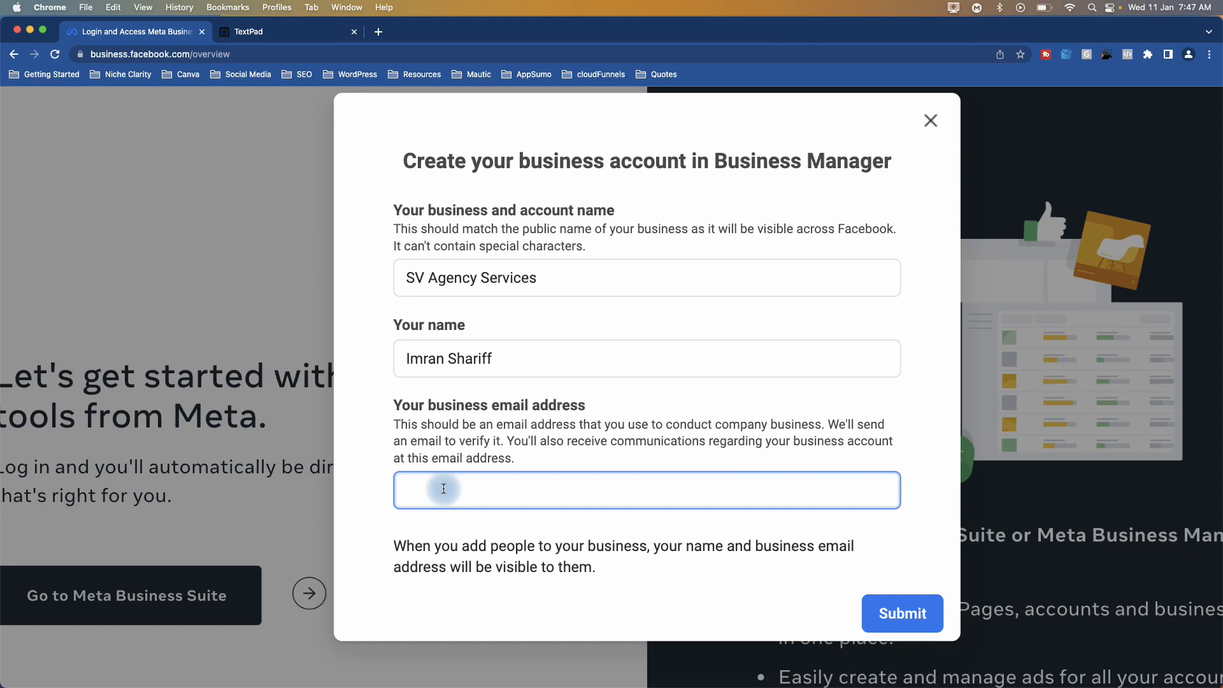
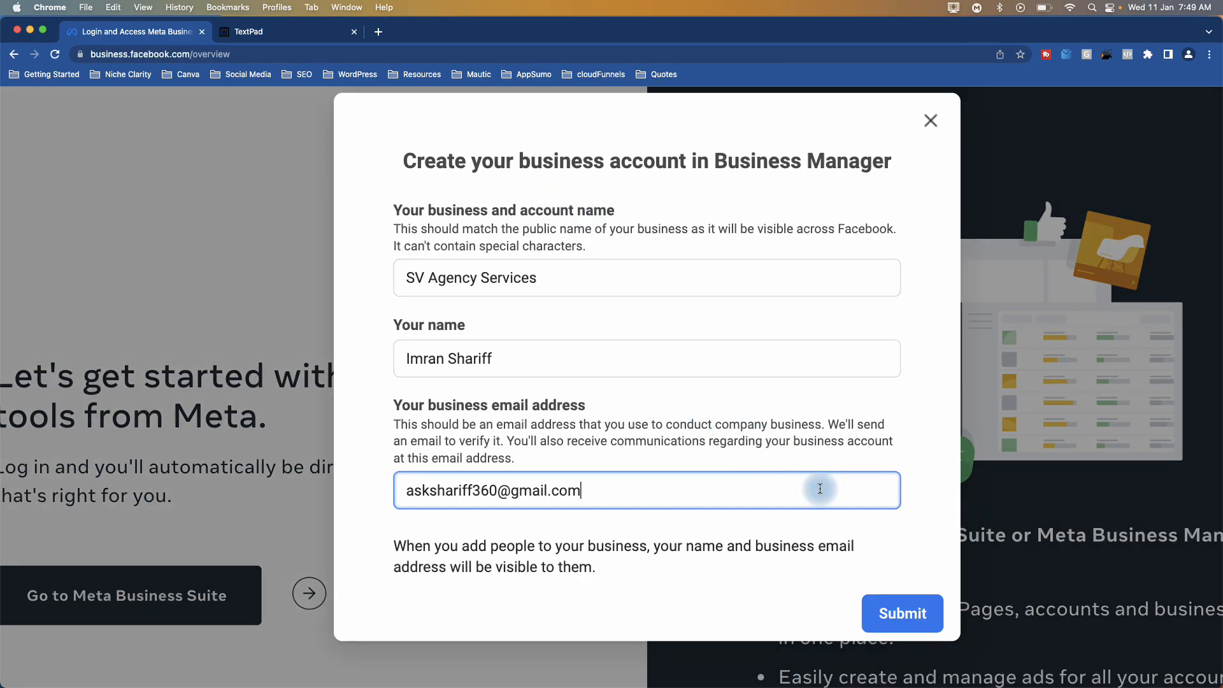
{"action": "left_click", "coordinate": [903, 625]}
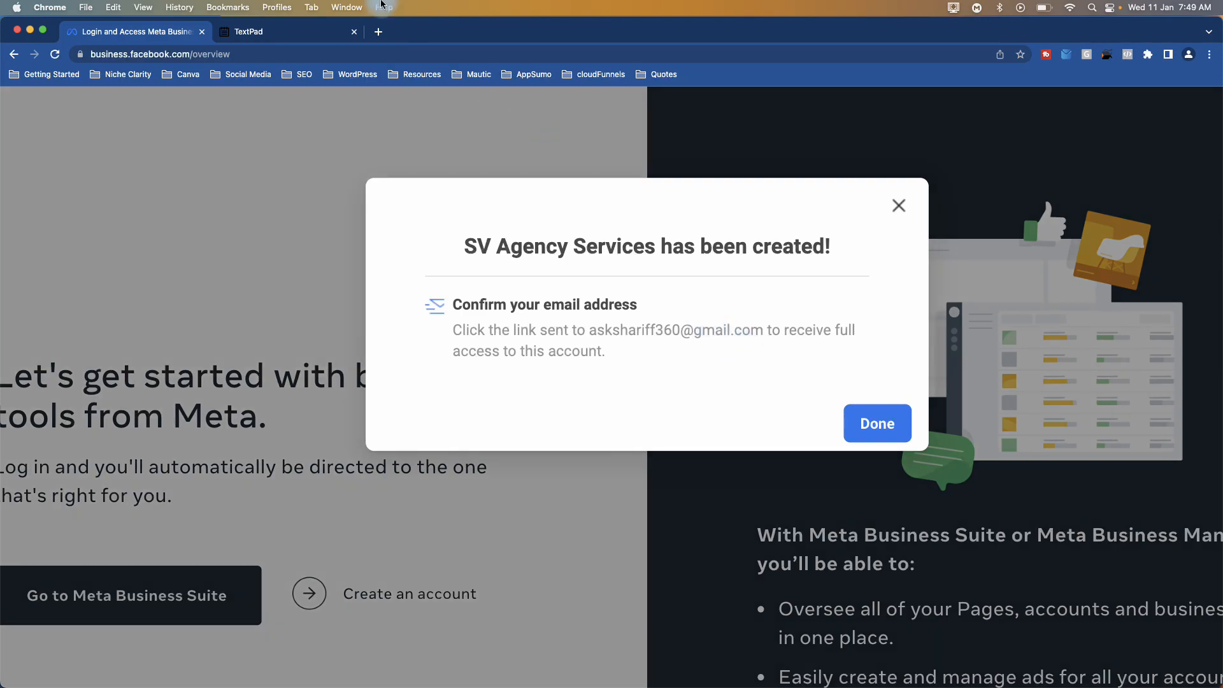
Open a new Chrome tab beside the Business Suite confirmation.
{"action": "left_click", "coordinate": [378, 32]}
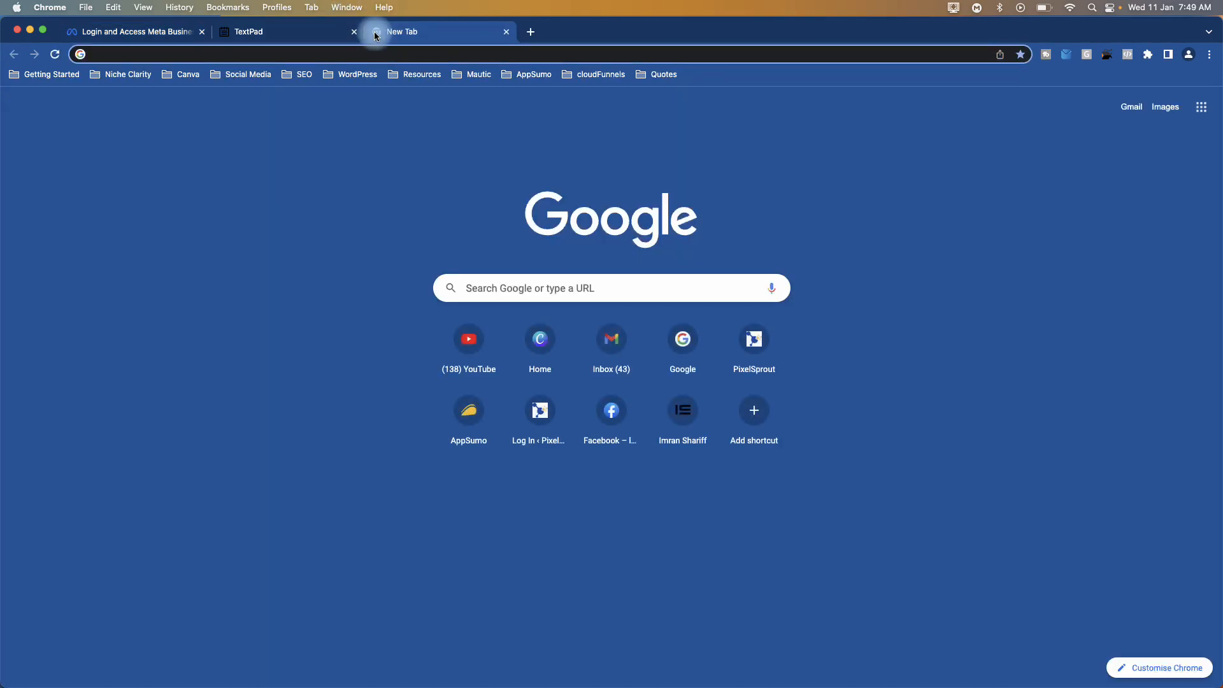
Go to gmail.com and enter the Google account email from the saved suggestion.
{"action": "type", "text": "gmail.com"}
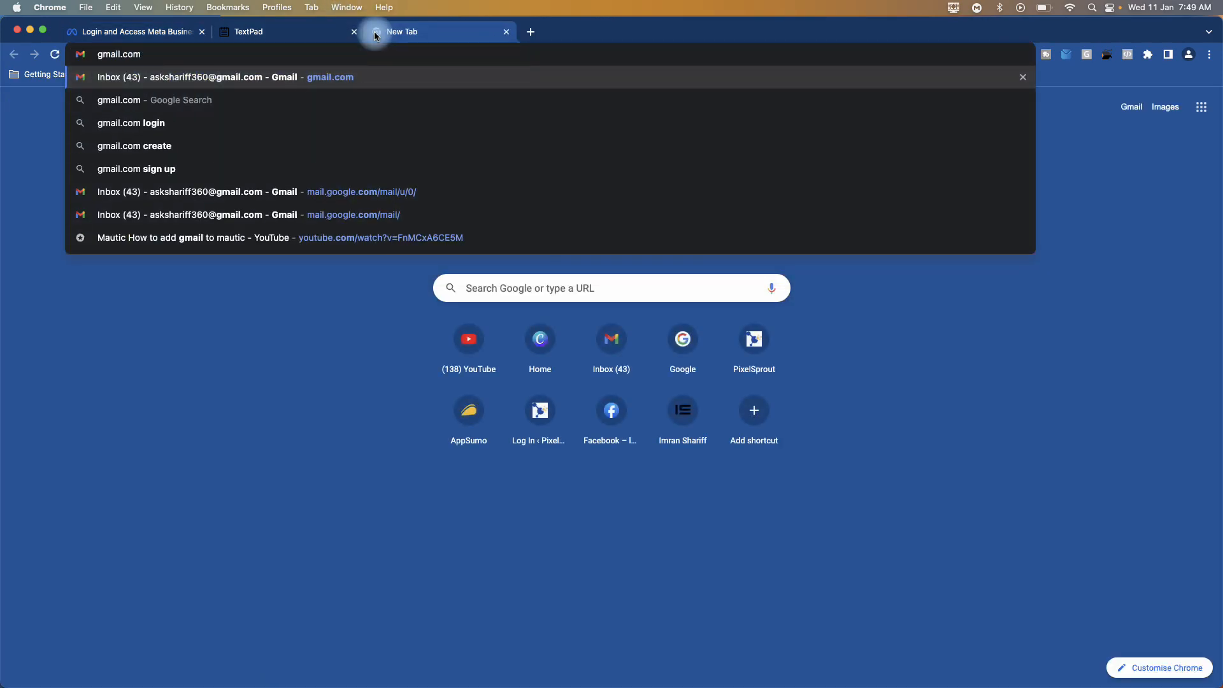
{"action": "key", "text": "Return"}
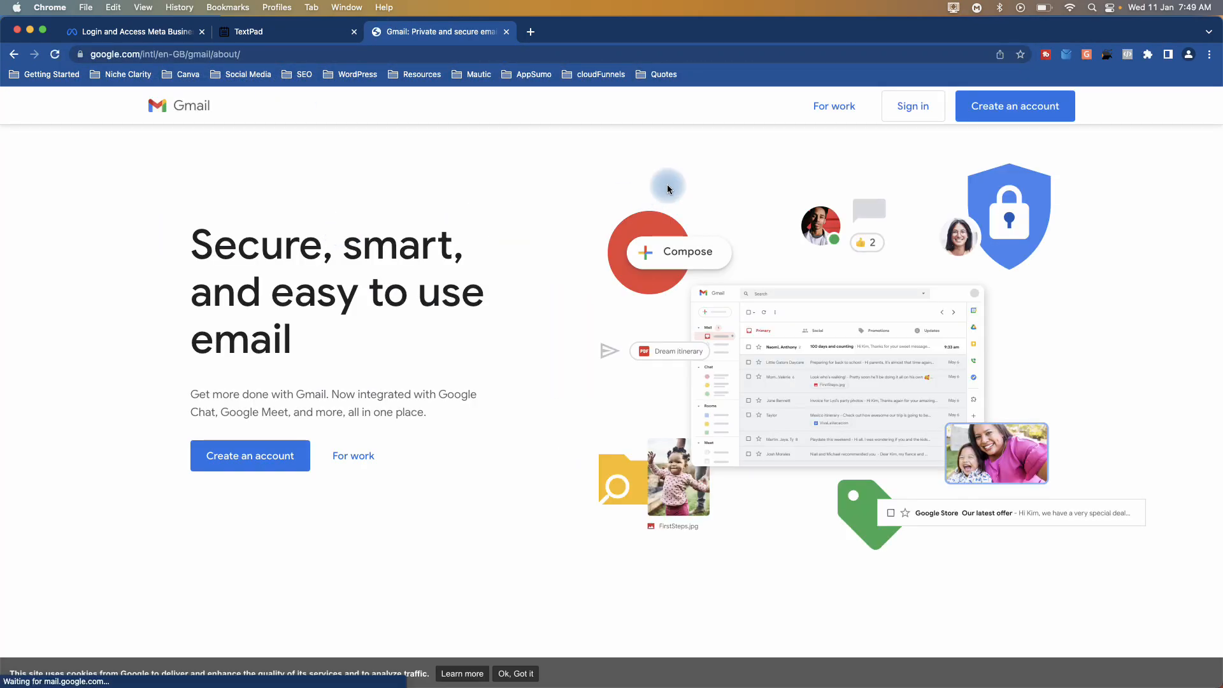
{"action": "left_click", "coordinate": [913, 105]}
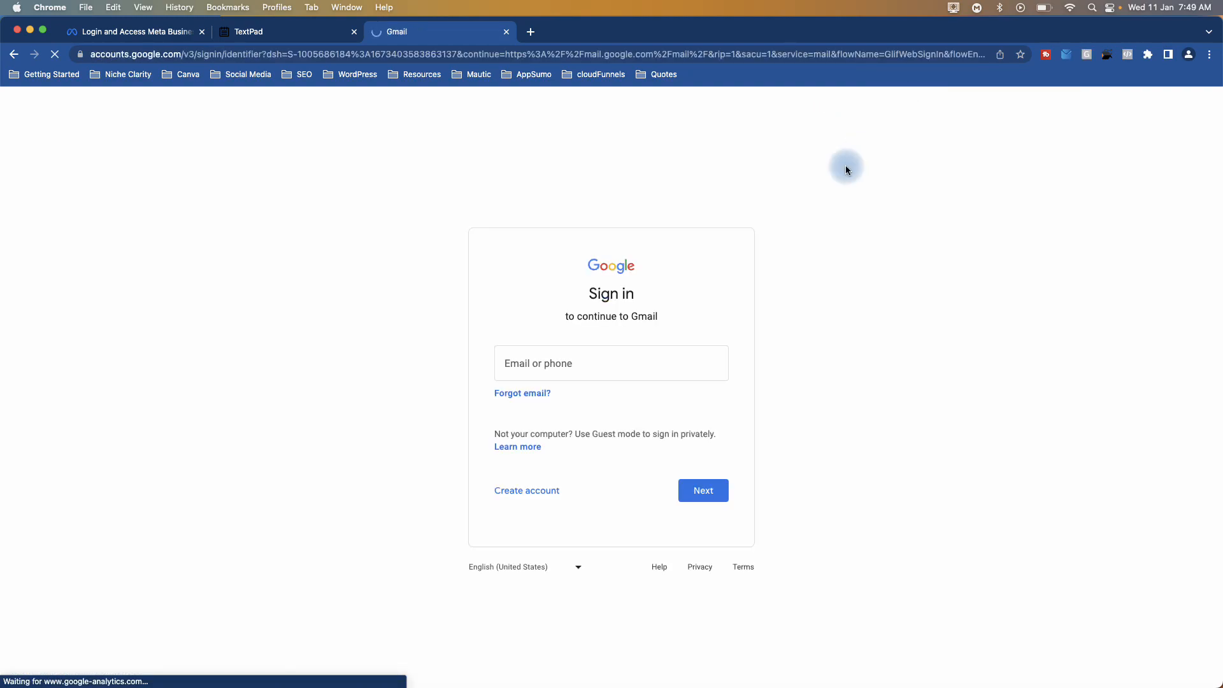
{"action": "left_click", "coordinate": [568, 363]}
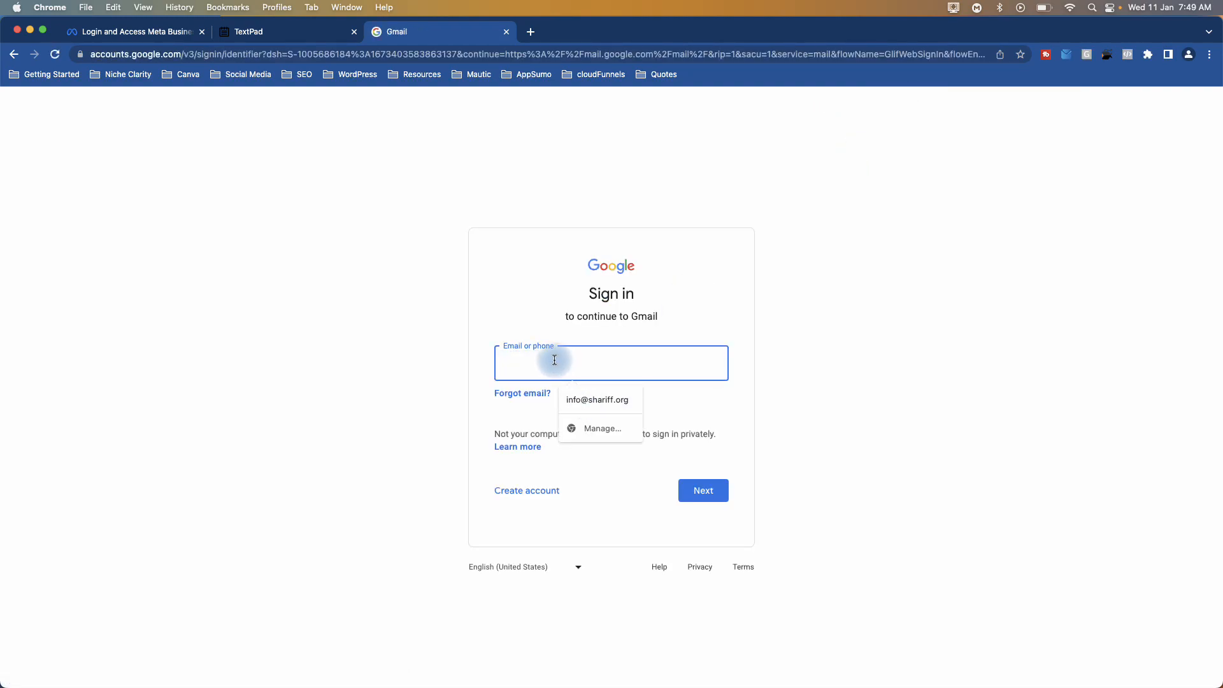
{"action": "type", "text": "ask"}
{"action": "left_click", "coordinate": [589, 400]}
{"action": "left_click", "coordinate": [698, 484]}
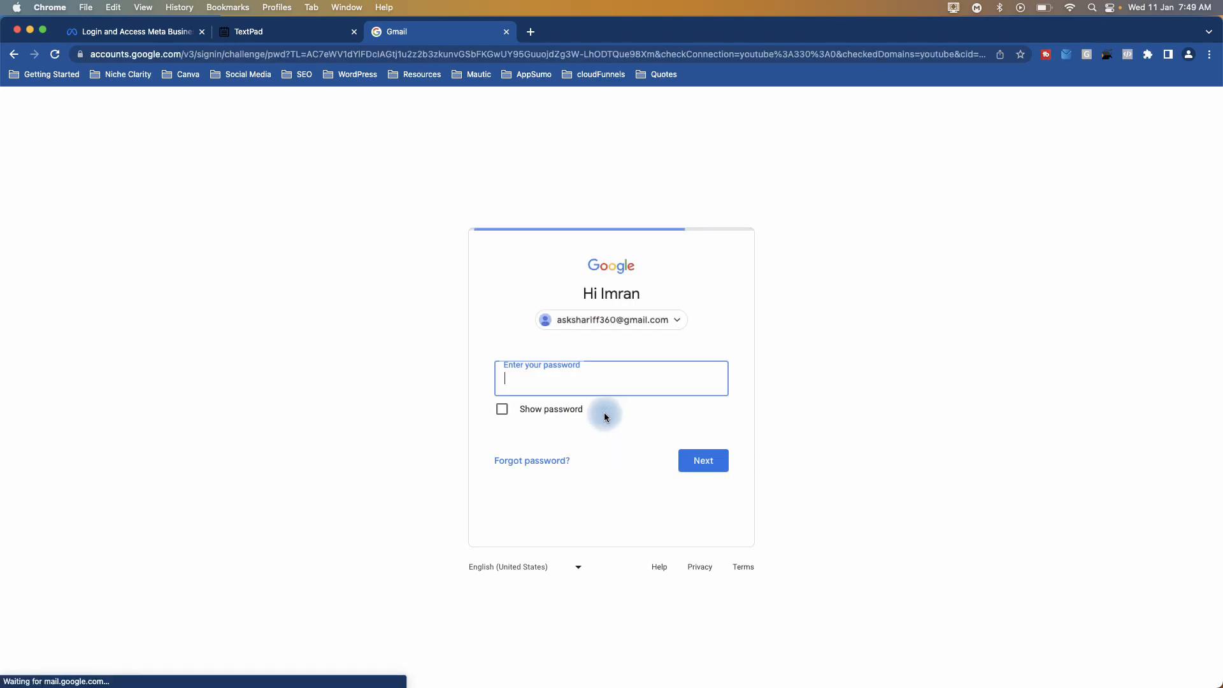
Enter the account password and the texted verification code to finish signing in.
{"action": "type", "text": "••••••••••••••••"}
{"action": "key", "text": "Return"}
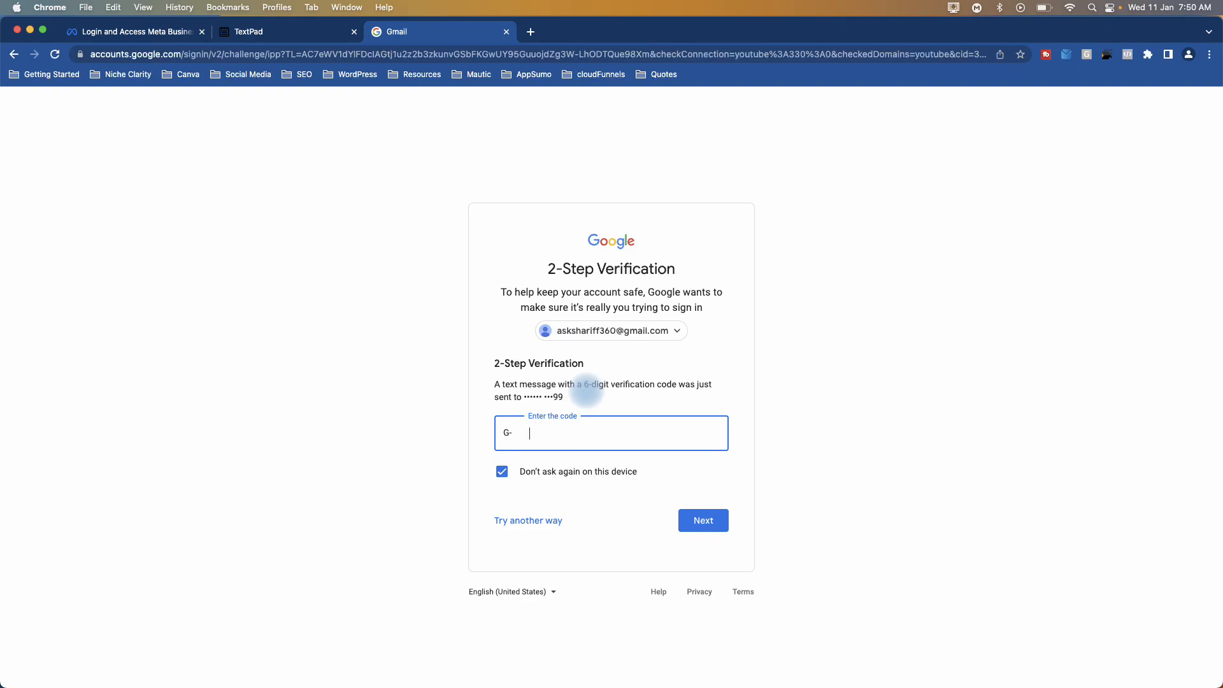
{"action": "left_click", "coordinate": [725, 521]}
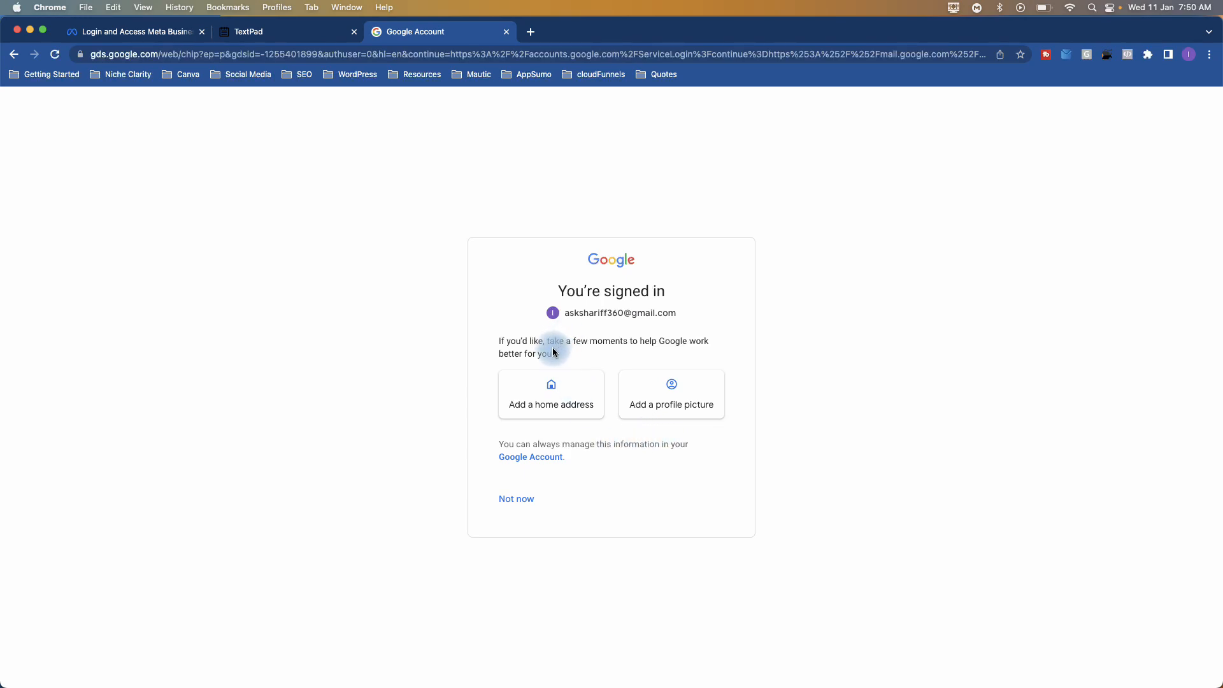
{"action": "scroll", "coordinate": [564, 371], "scroll_direction": "up", "scroll_amount": 5}
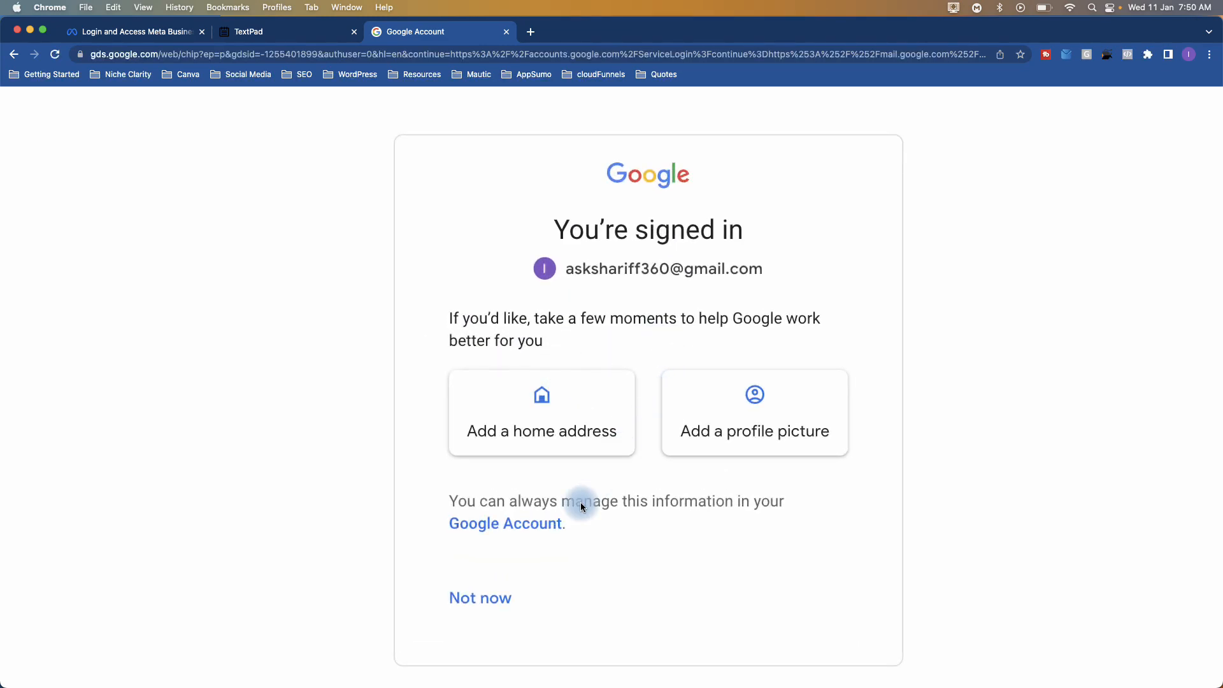
Skip Gmail's setup suggestions, open Meta's confirmation email under Social, and follow its verify link.
{"action": "left_click", "coordinate": [500, 597]}
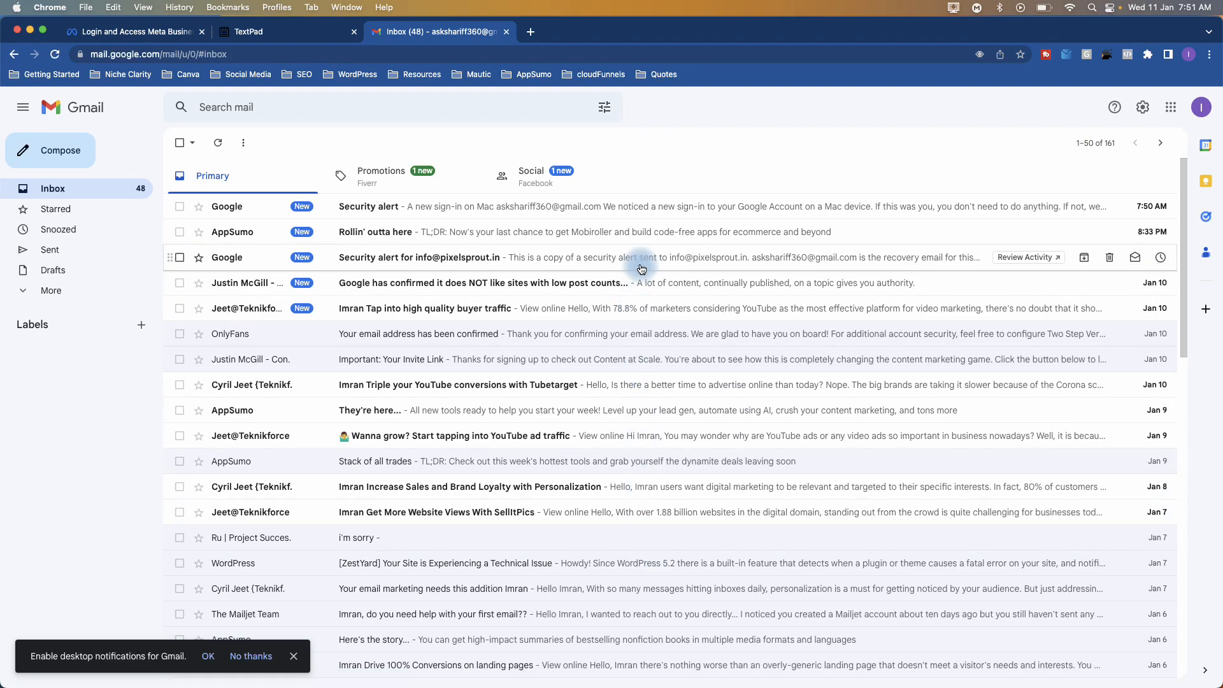
{"action": "left_click", "coordinate": [559, 196]}
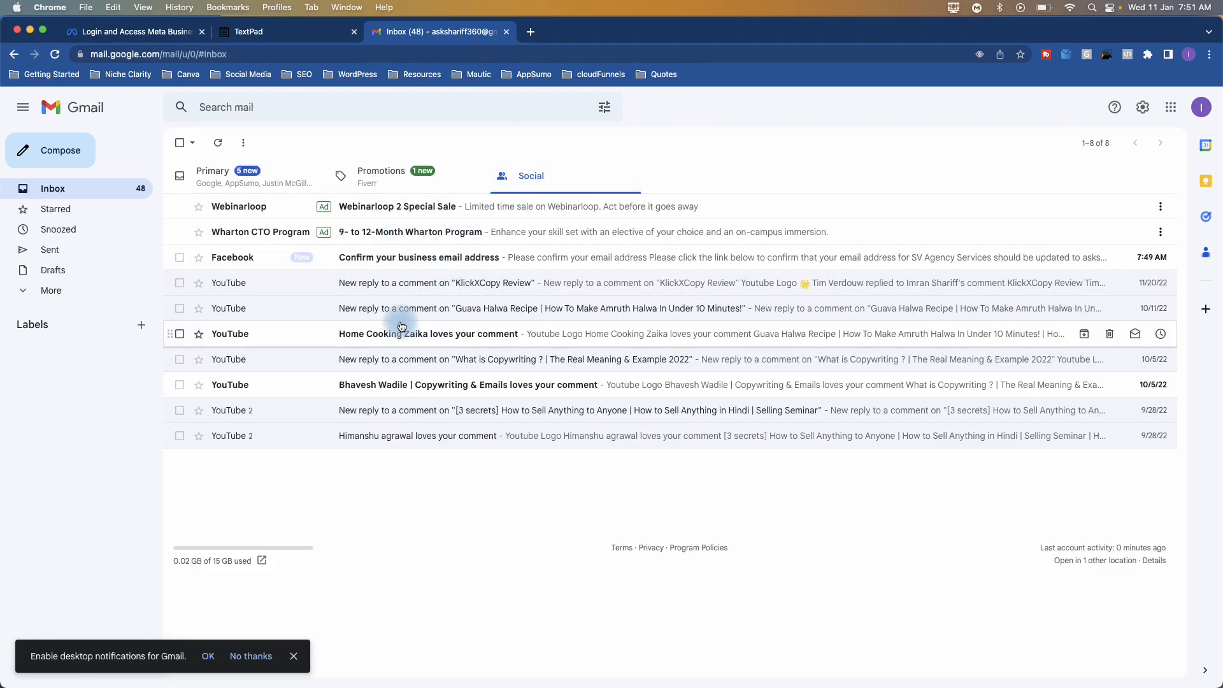
{"action": "left_click", "coordinate": [397, 257]}
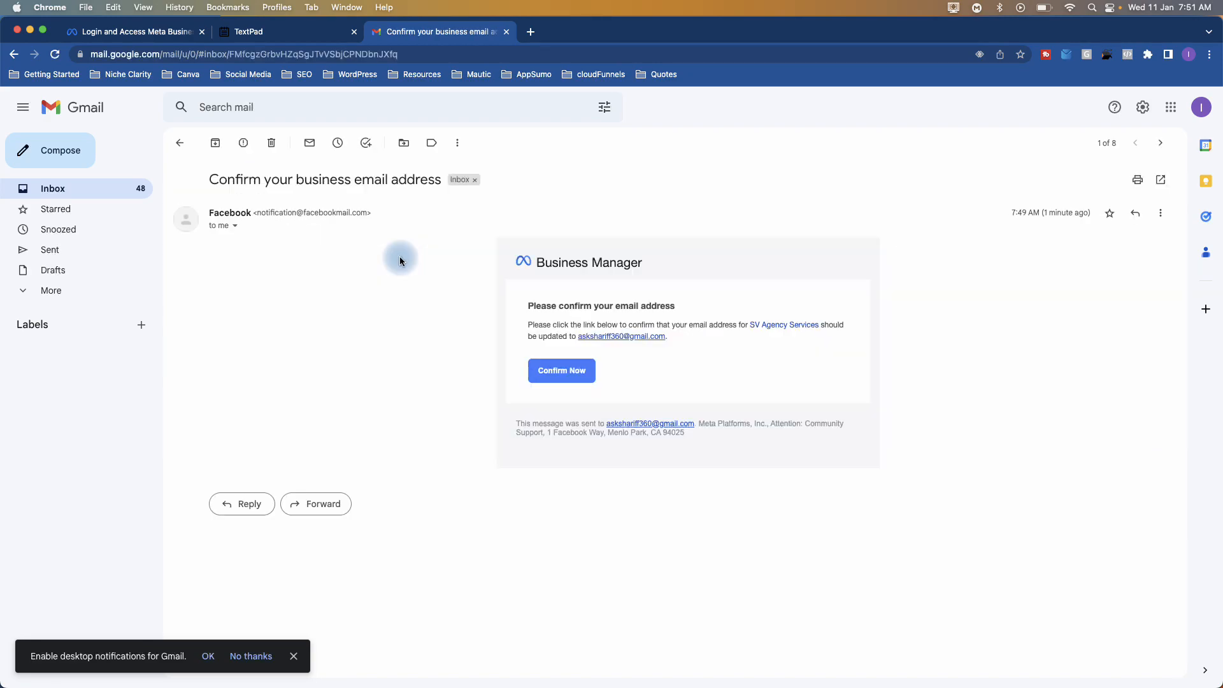
{"action": "left_click", "coordinate": [562, 371]}
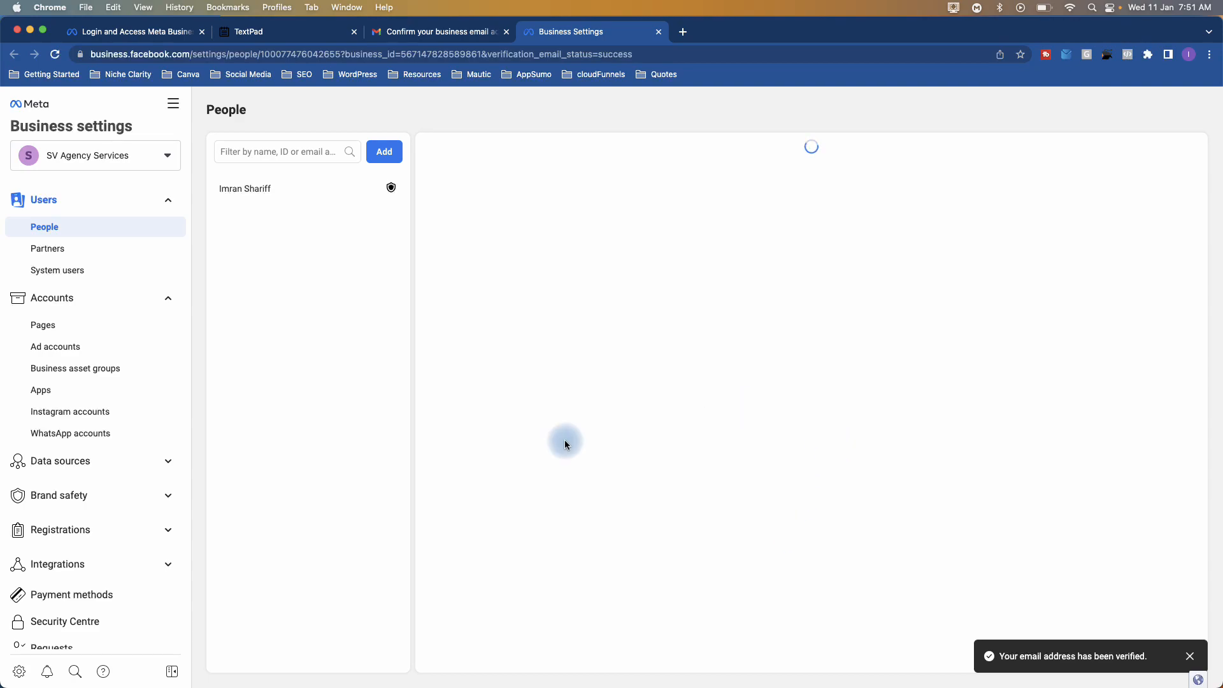
Collapse the Users and Accounts groups and open the SV Agency Services account switcher.
{"action": "left_click", "coordinate": [168, 201]}
{"action": "left_click", "coordinate": [168, 239]}
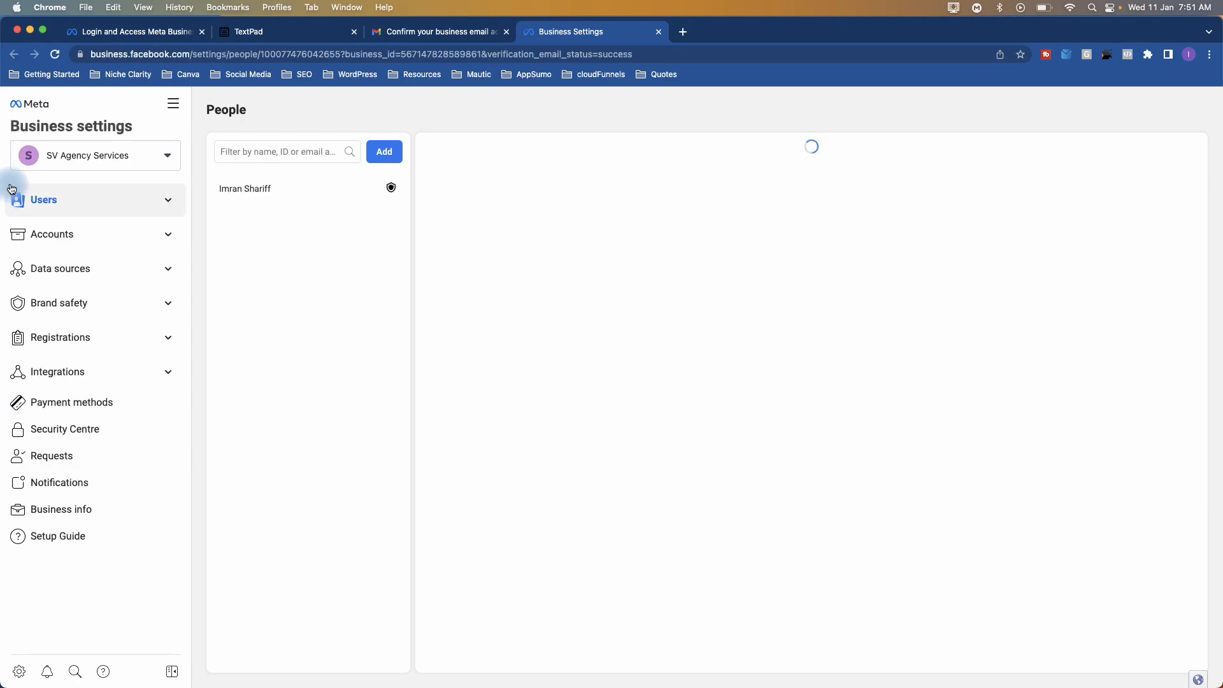
{"action": "scroll", "coordinate": [3, 171], "scroll_direction": "up", "scroll_amount": 5}
{"action": "scroll", "coordinate": [14, 172], "scroll_direction": "up", "scroll_amount": 3}
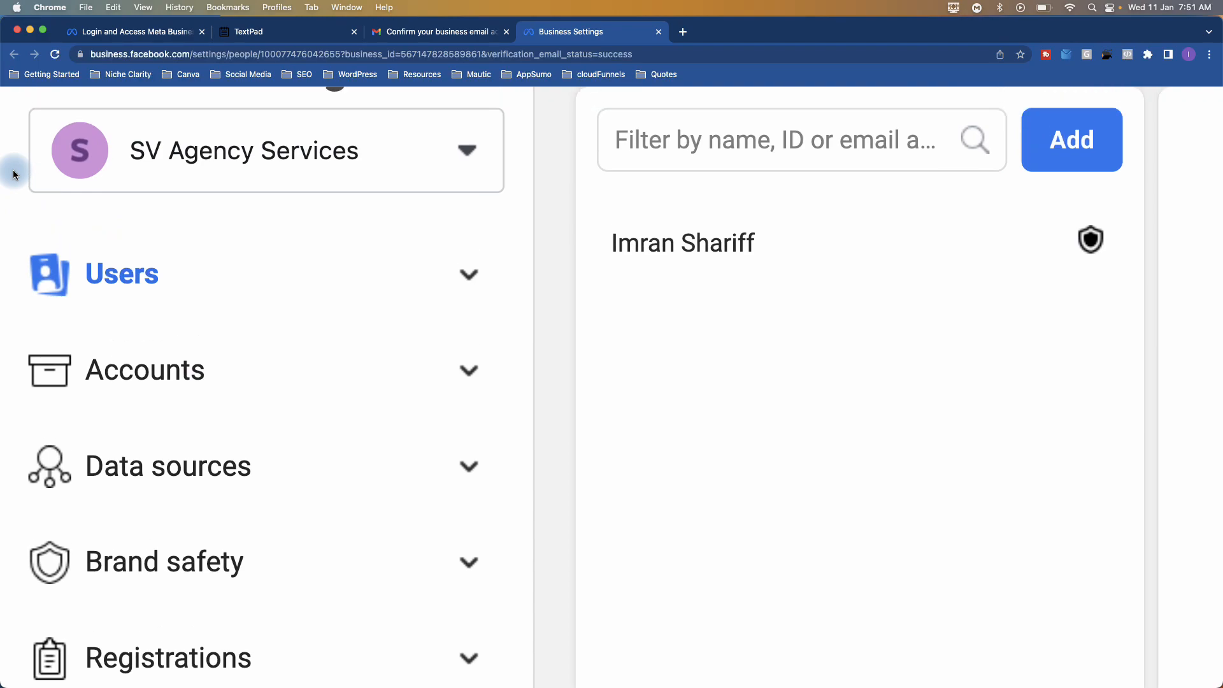
{"action": "left_click", "coordinate": [469, 198]}
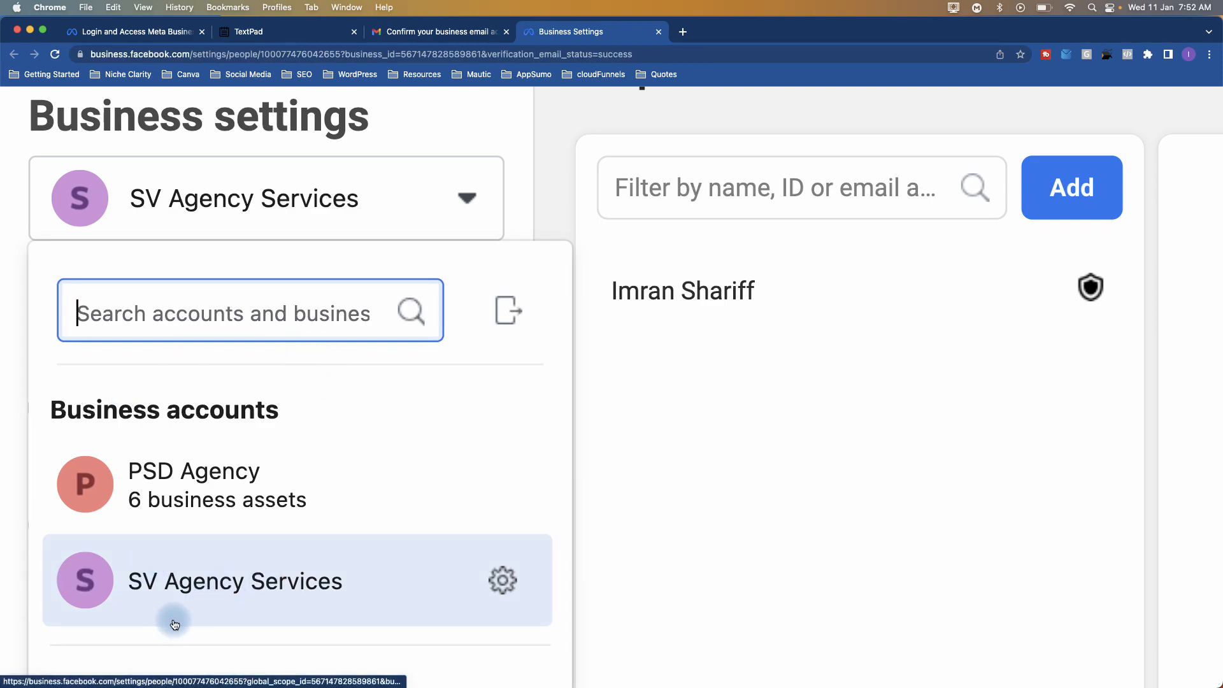
Look over the assets of PSD Agency and the personal account in the account switcher.
{"action": "scroll", "coordinate": [221, 566], "scroll_direction": "down", "scroll_amount": 3}
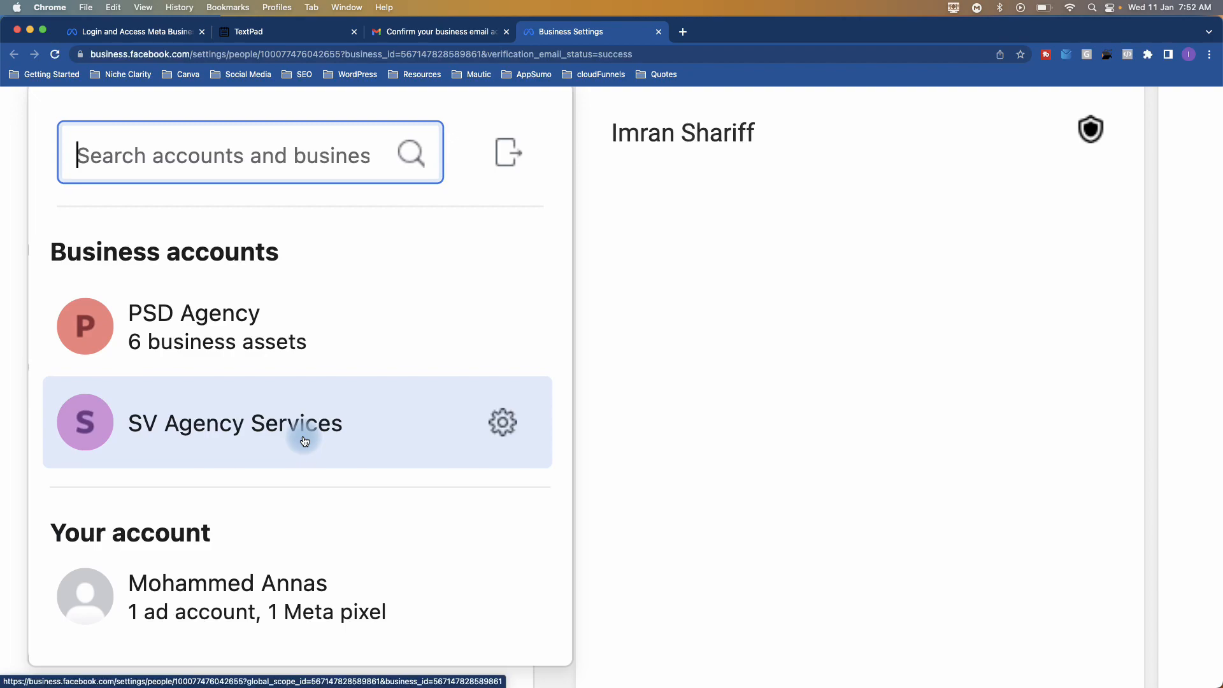
{"action": "scroll", "coordinate": [304, 442], "scroll_direction": "down", "scroll_amount": 5}
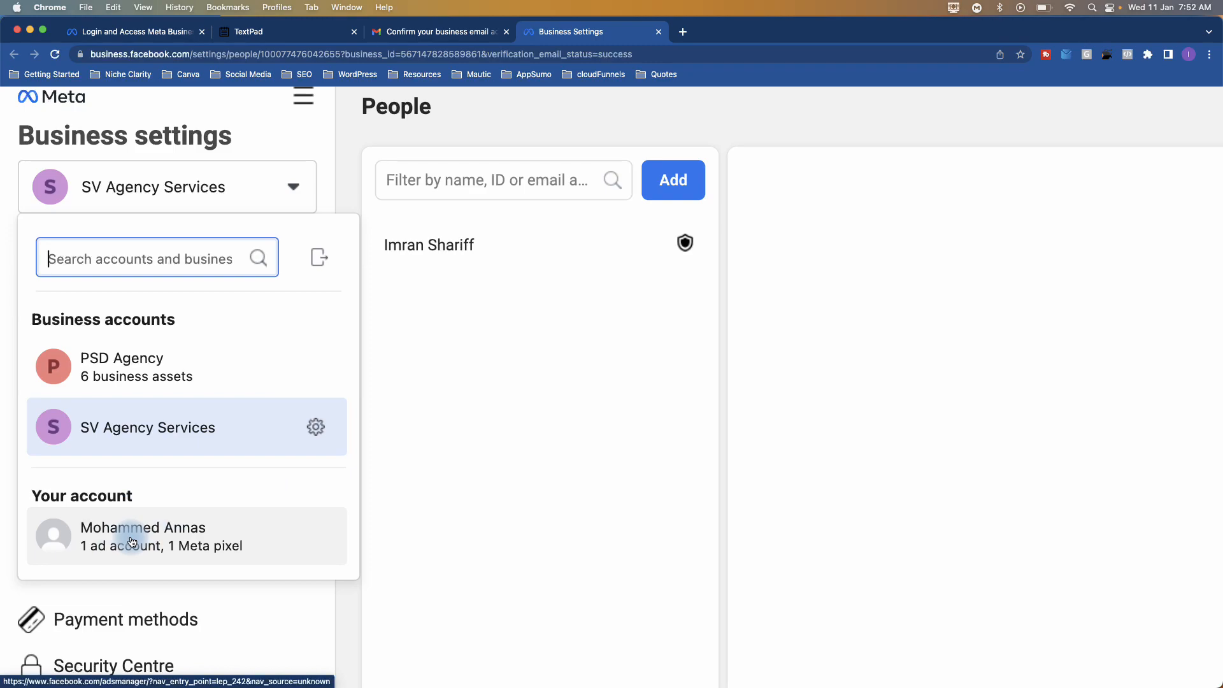
{"action": "mouse_move", "coordinate": [132, 543]}
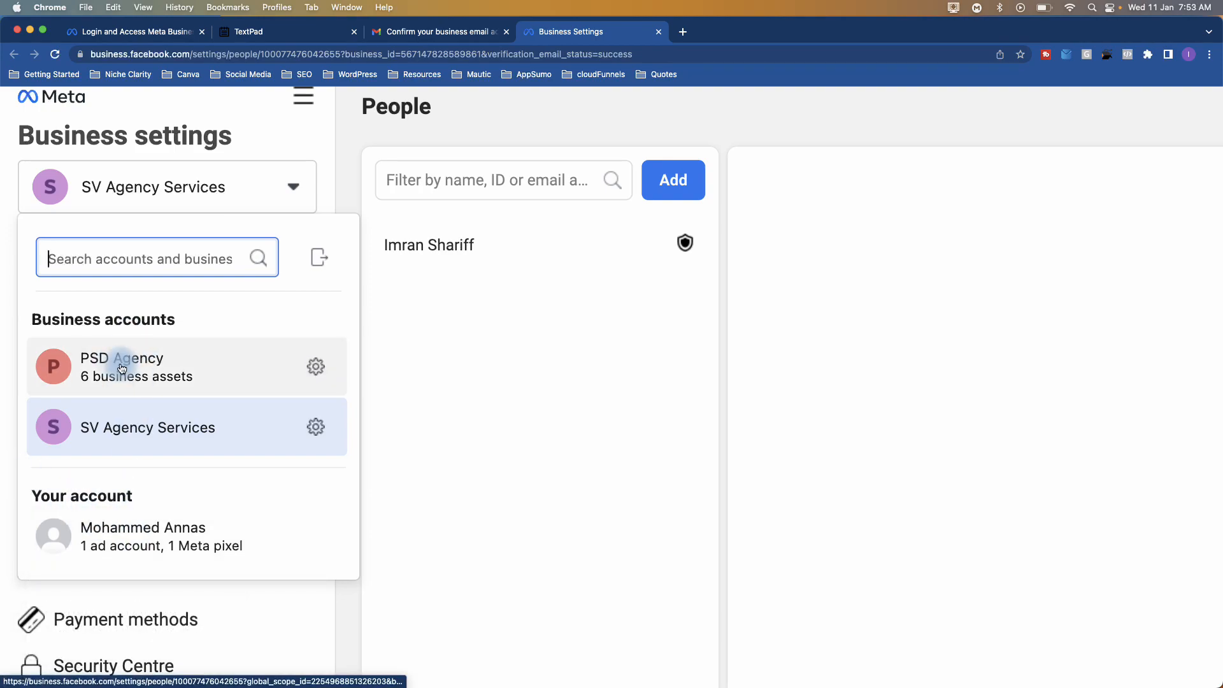
{"action": "mouse_move", "coordinate": [127, 368]}
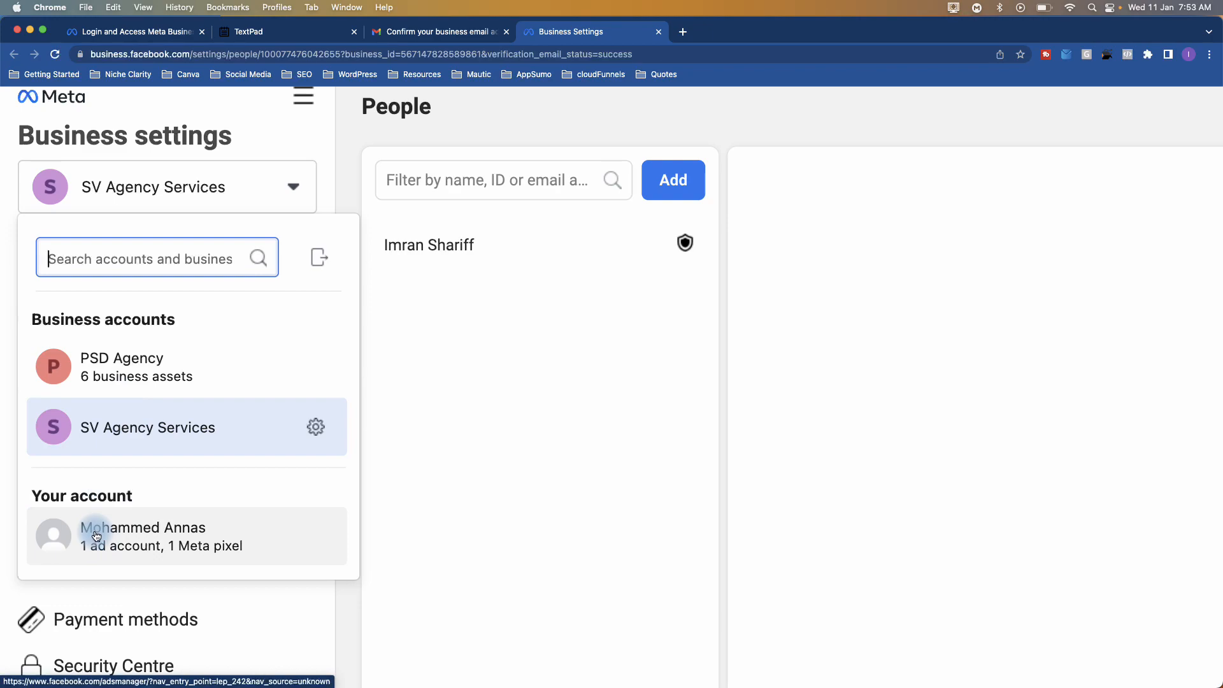
{"action": "mouse_move", "coordinate": [96, 536]}
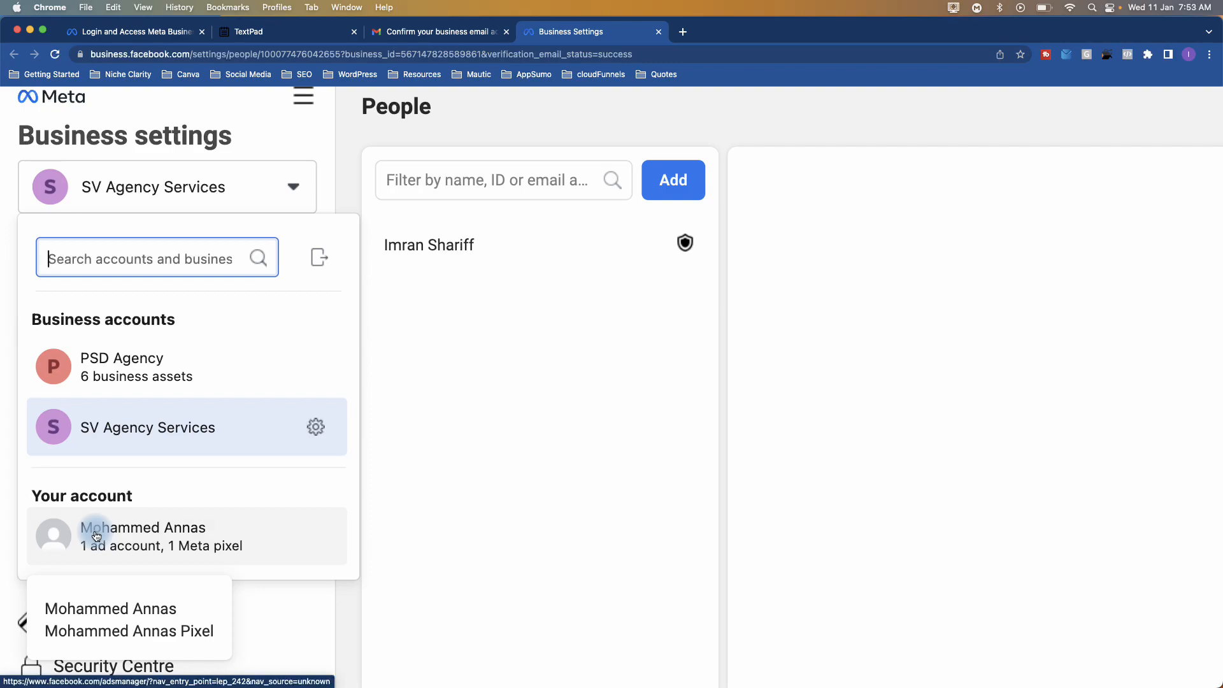
Close the business accounts list and scroll through SV Agency Services' People page with its one admin.
{"action": "left_click", "coordinate": [606, 385]}
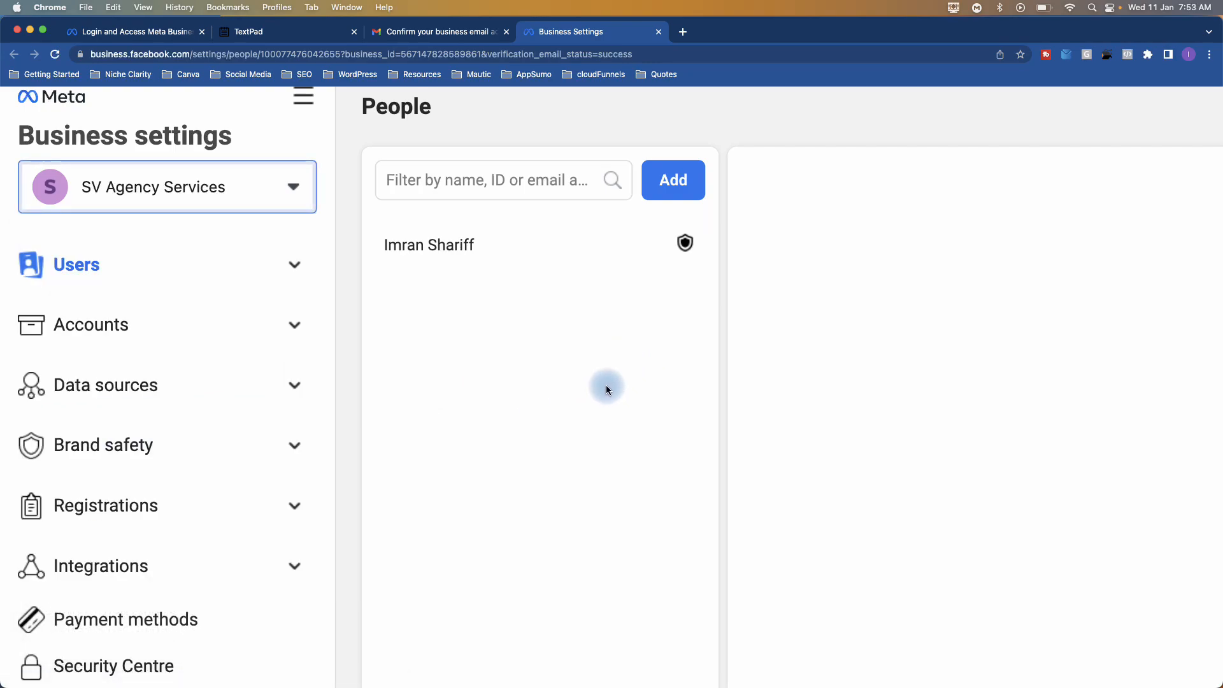
{"action": "scroll", "coordinate": [145, 429], "scroll_direction": "down", "scroll_amount": 3}
{"action": "scroll", "coordinate": [146, 432], "scroll_direction": "up", "scroll_amount": 1}
{"action": "scroll", "coordinate": [147, 432], "scroll_direction": "down", "scroll_amount": 1}
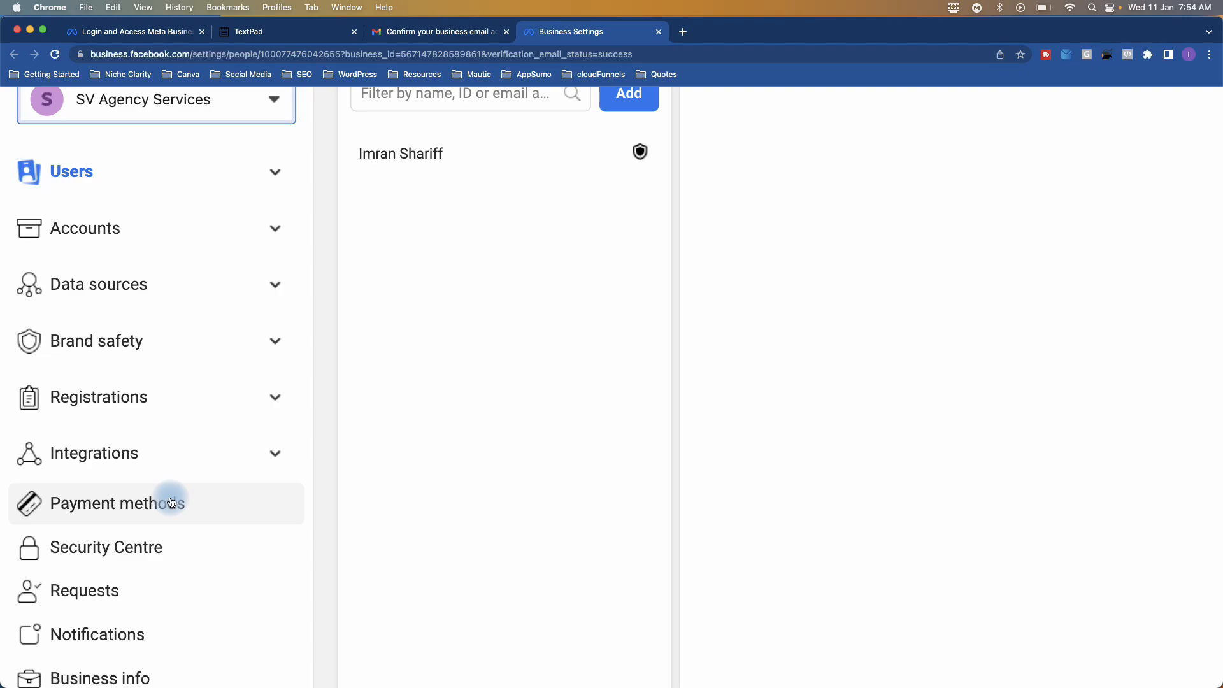
{"action": "scroll", "coordinate": [171, 503], "scroll_direction": "down", "scroll_amount": 3}
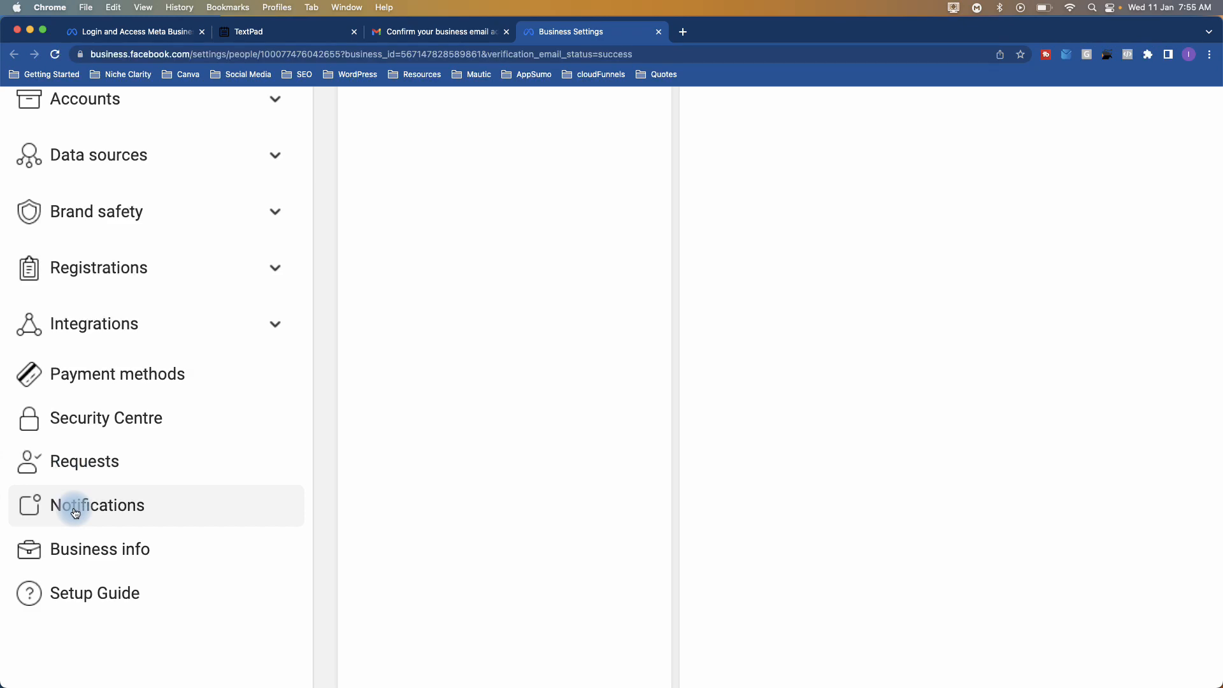
{"action": "scroll", "coordinate": [75, 513], "scroll_direction": "down", "scroll_amount": 2}
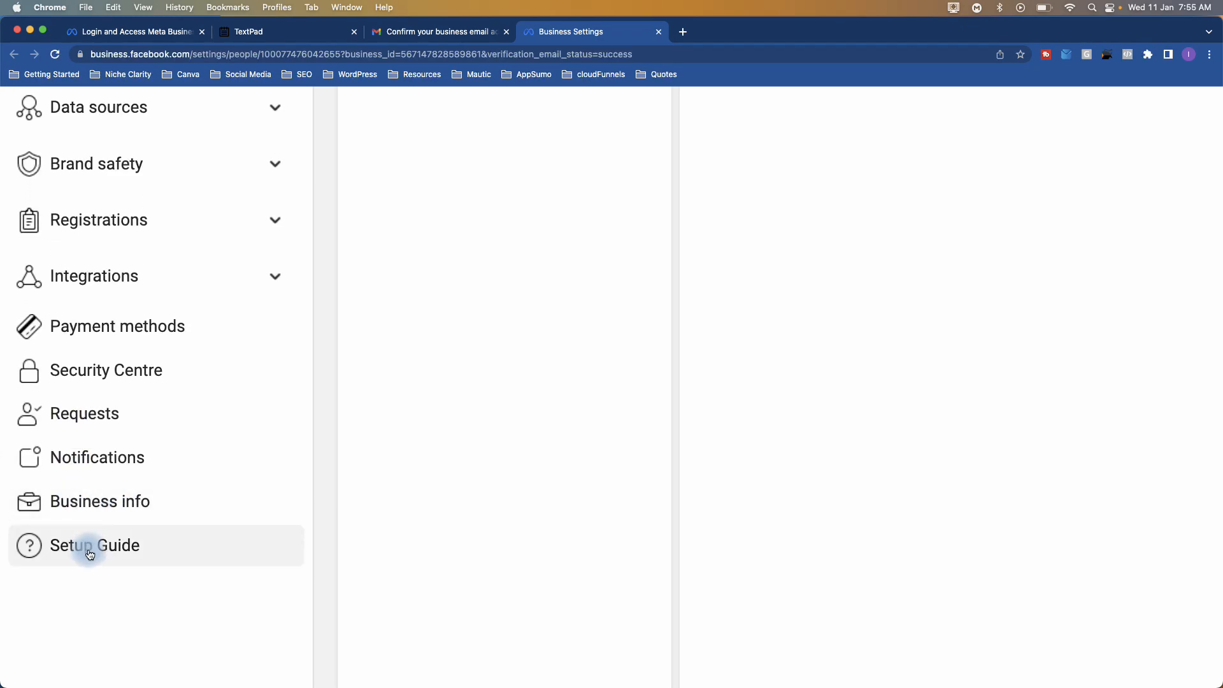
{"action": "scroll", "coordinate": [205, 315], "scroll_direction": "up", "scroll_amount": 5}
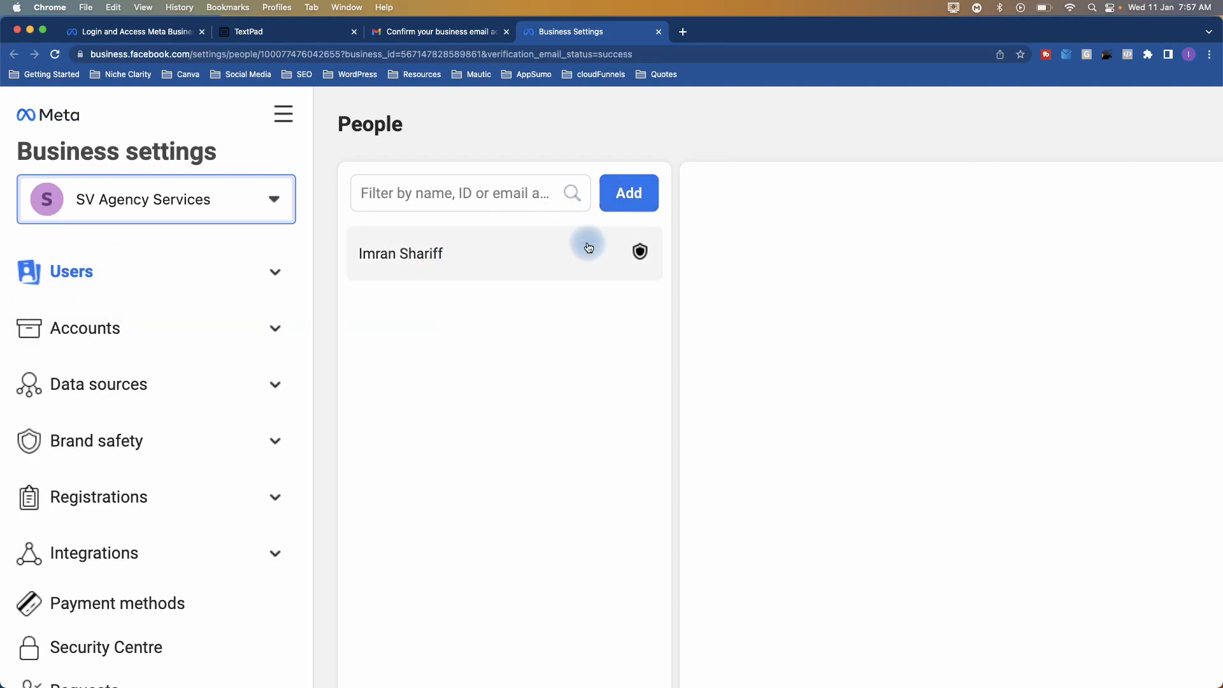
{"action": "scroll", "coordinate": [588, 247], "scroll_direction": "down", "scroll_amount": 6}
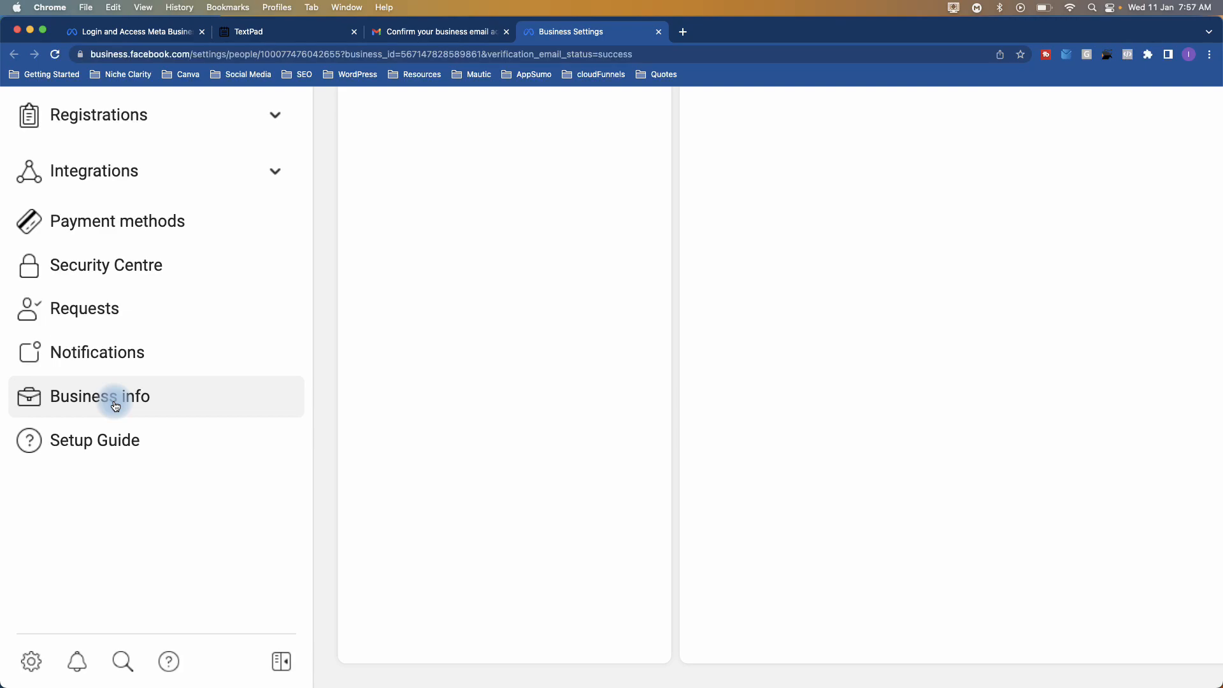
Go to Business info and view SV Agency Services' empty details and Unverified status.
{"action": "left_click", "coordinate": [115, 403]}
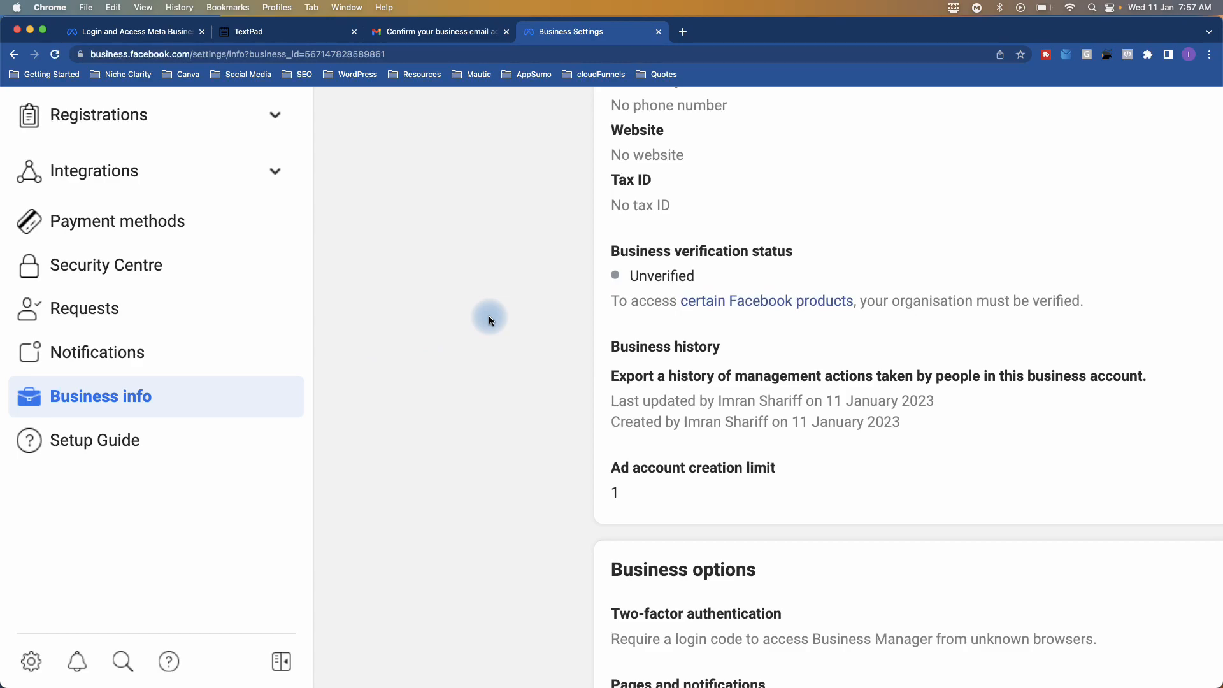
{"action": "scroll", "coordinate": [489, 320], "scroll_direction": "up", "scroll_amount": 2}
{"action": "scroll", "coordinate": [489, 320], "scroll_direction": "up", "scroll_amount": 7}
{"action": "scroll", "coordinate": [489, 320], "scroll_direction": "right", "scroll_amount": 9}
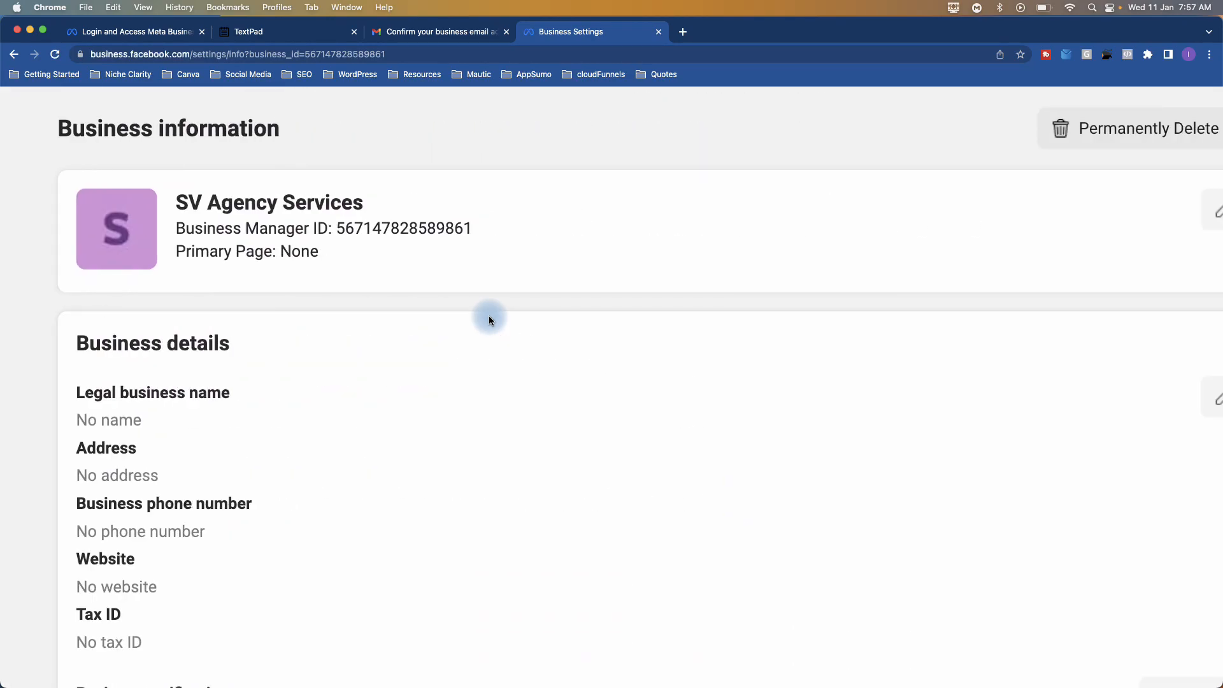
{"action": "scroll", "coordinate": [488, 315], "scroll_direction": "down", "scroll_amount": 3}
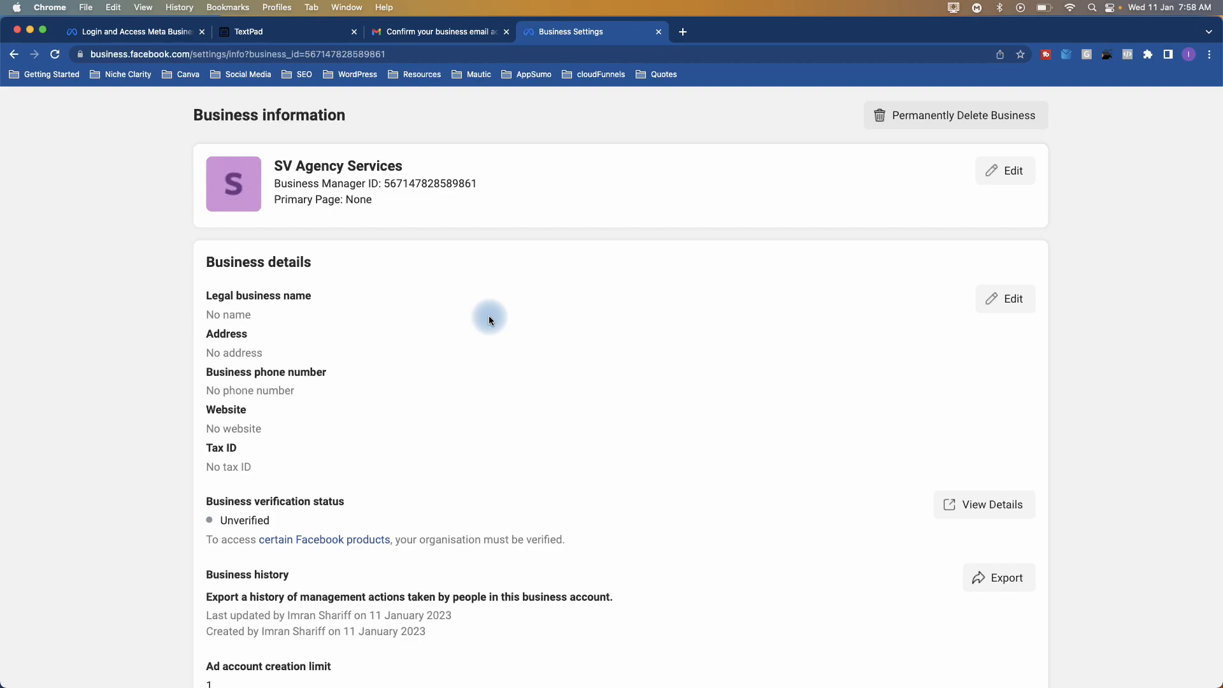
Start editing the business name and primary Page, then cancel, leaving Primary Page as None.
{"action": "left_click", "coordinate": [1005, 170]}
{"action": "left_click", "coordinate": [389, 236]}
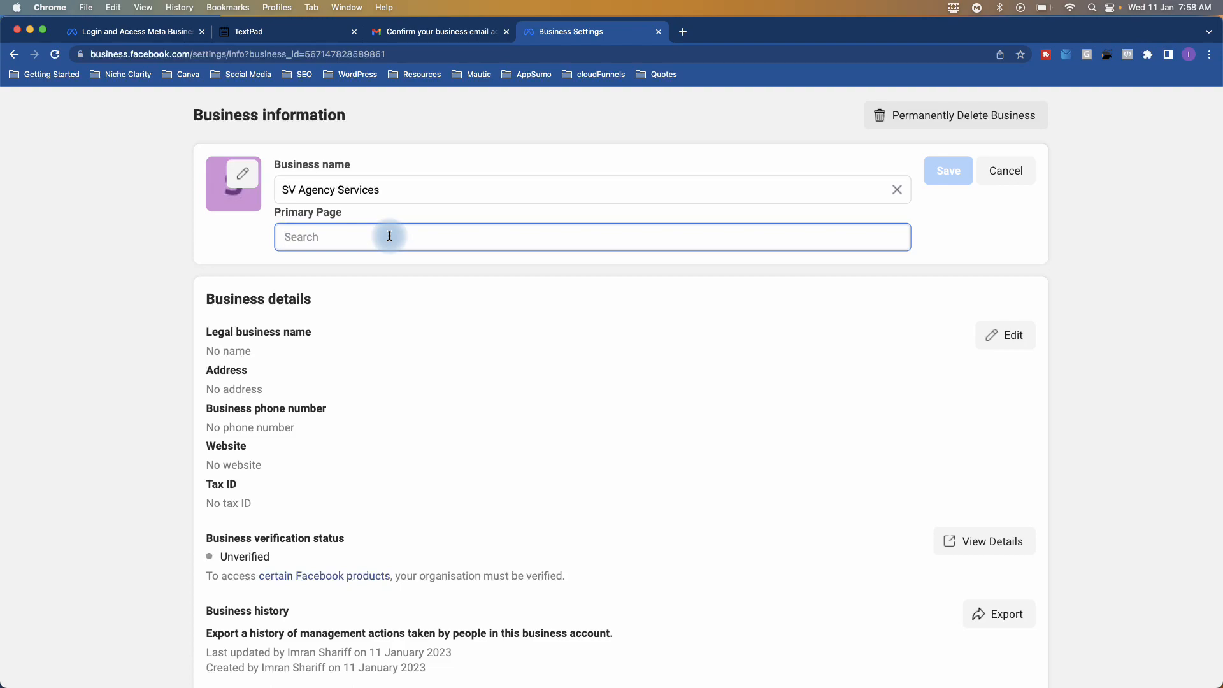
{"action": "left_click", "coordinate": [1004, 171]}
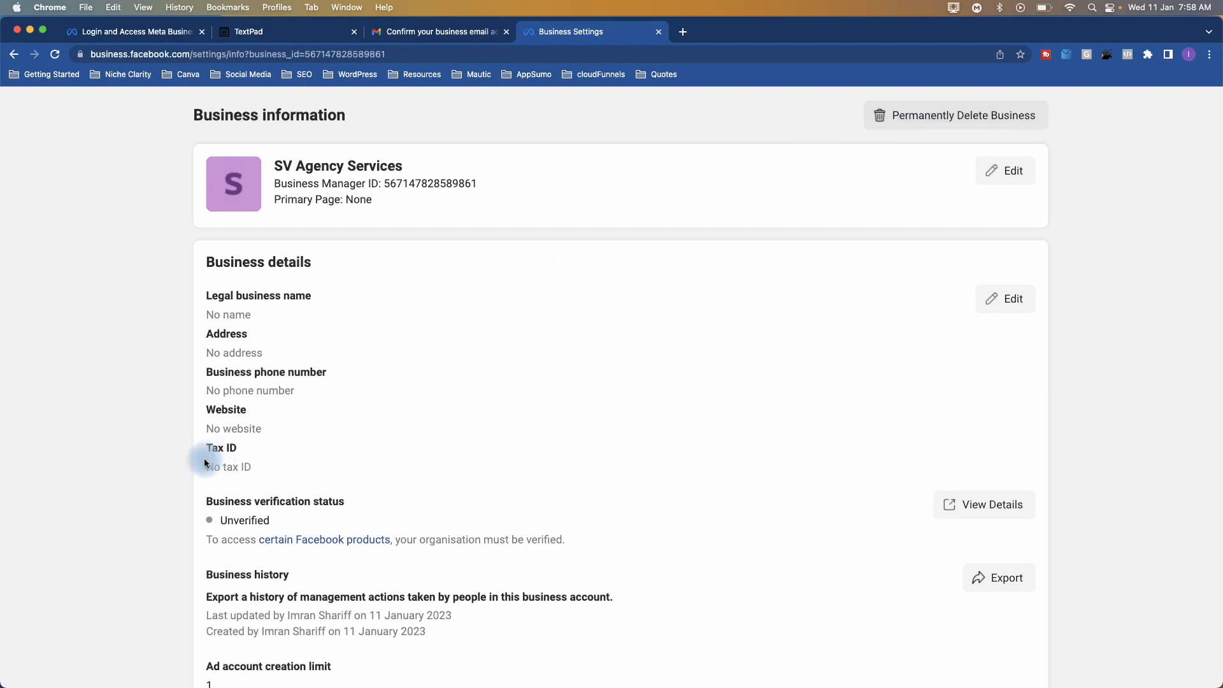
{"action": "scroll", "coordinate": [205, 459], "scroll_direction": "left", "scroll_amount": 4}
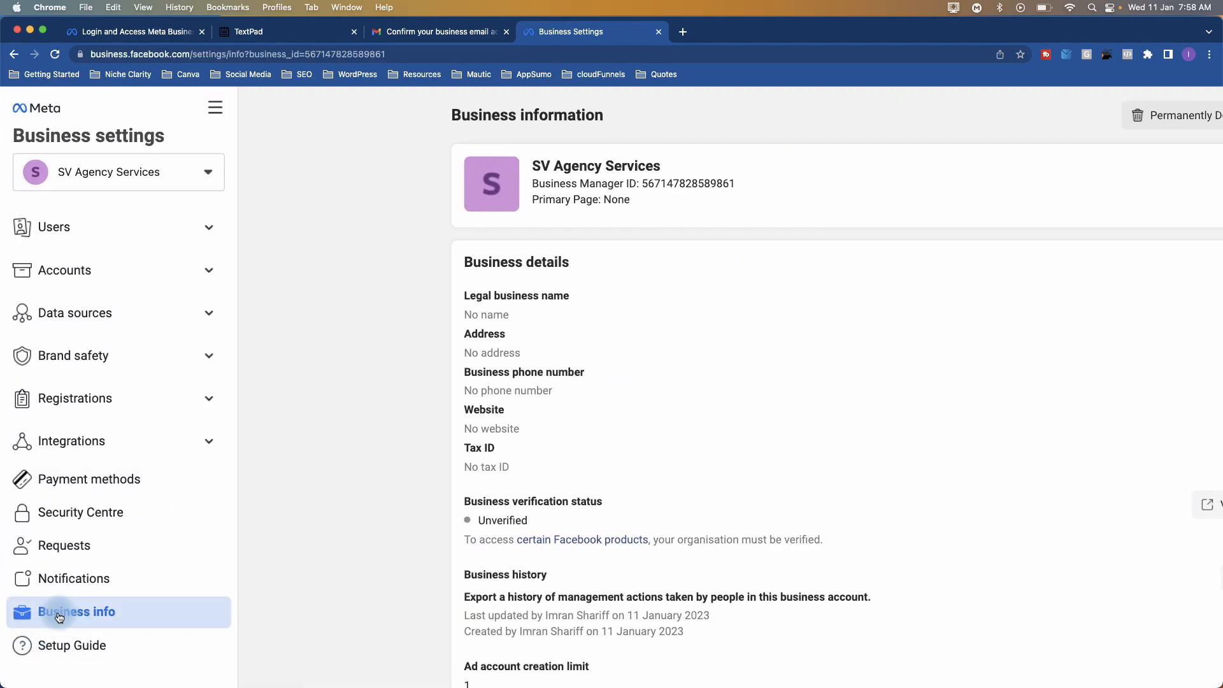
{"action": "scroll", "coordinate": [204, 519], "scroll_direction": "right", "scroll_amount": 5}
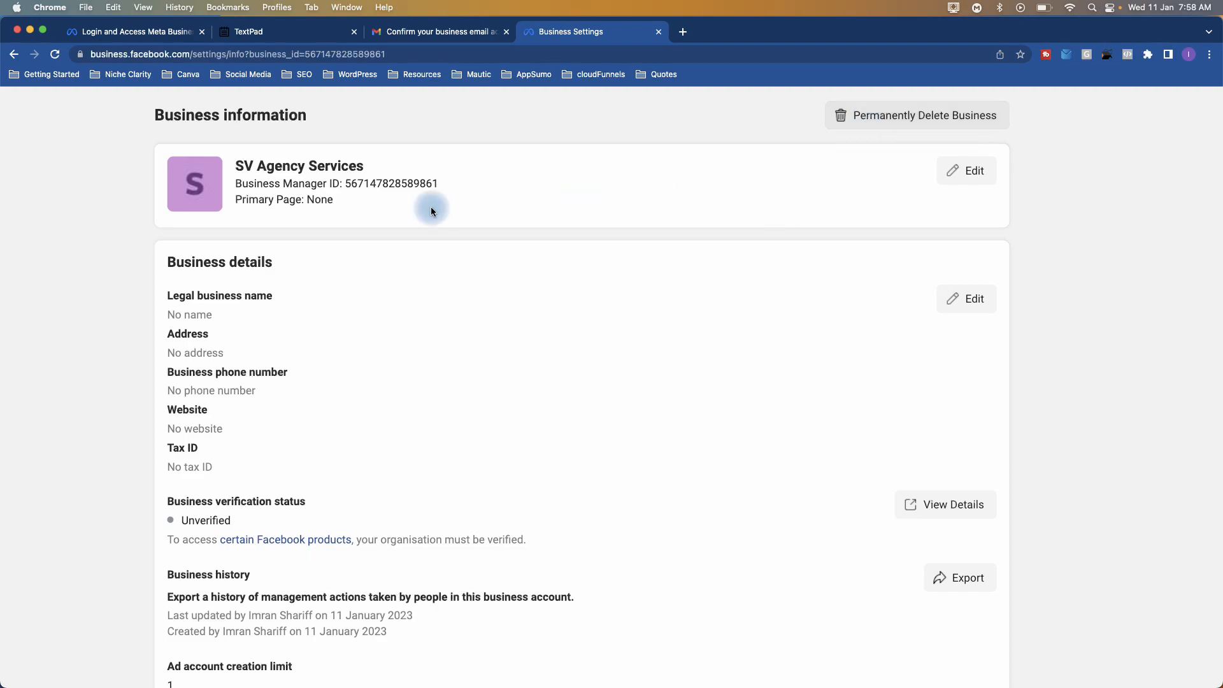
{"action": "scroll", "coordinate": [247, 286], "scroll_direction": "up", "scroll_amount": 5}
{"action": "scroll", "coordinate": [247, 287], "scroll_direction": "down", "scroll_amount": 3}
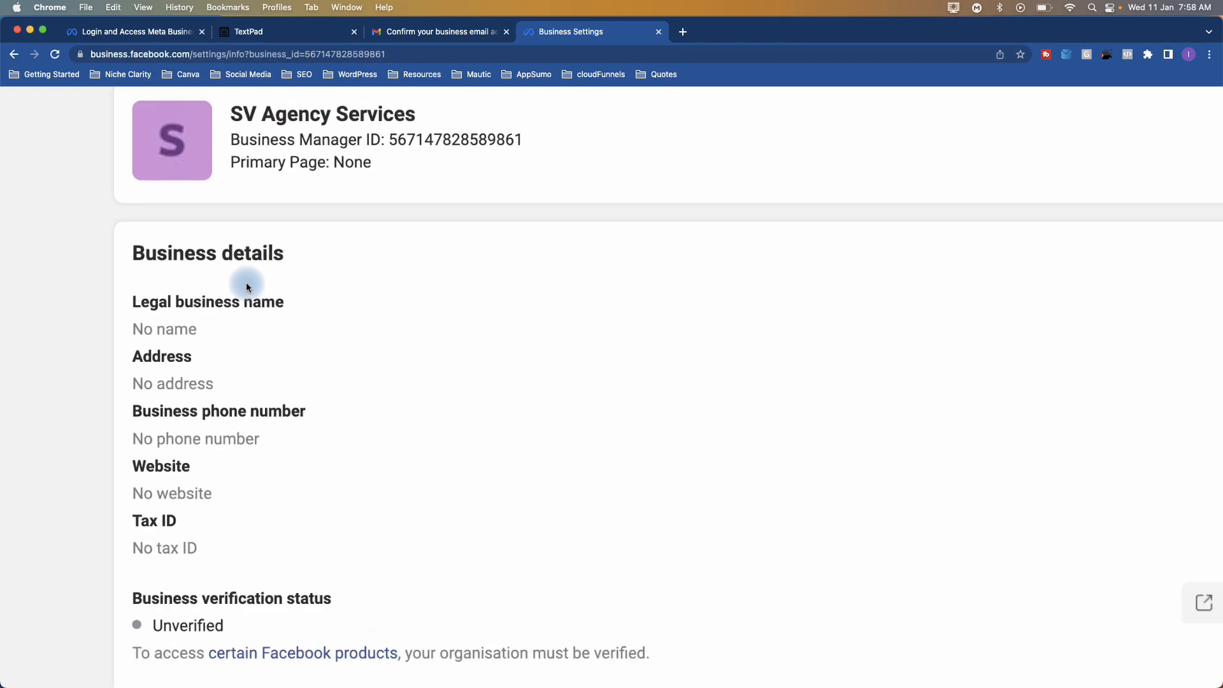
Open the business details form and autofill PixelSprout Digital's legal name, address, postcode and phone.
{"action": "left_click", "coordinate": [1158, 304]}
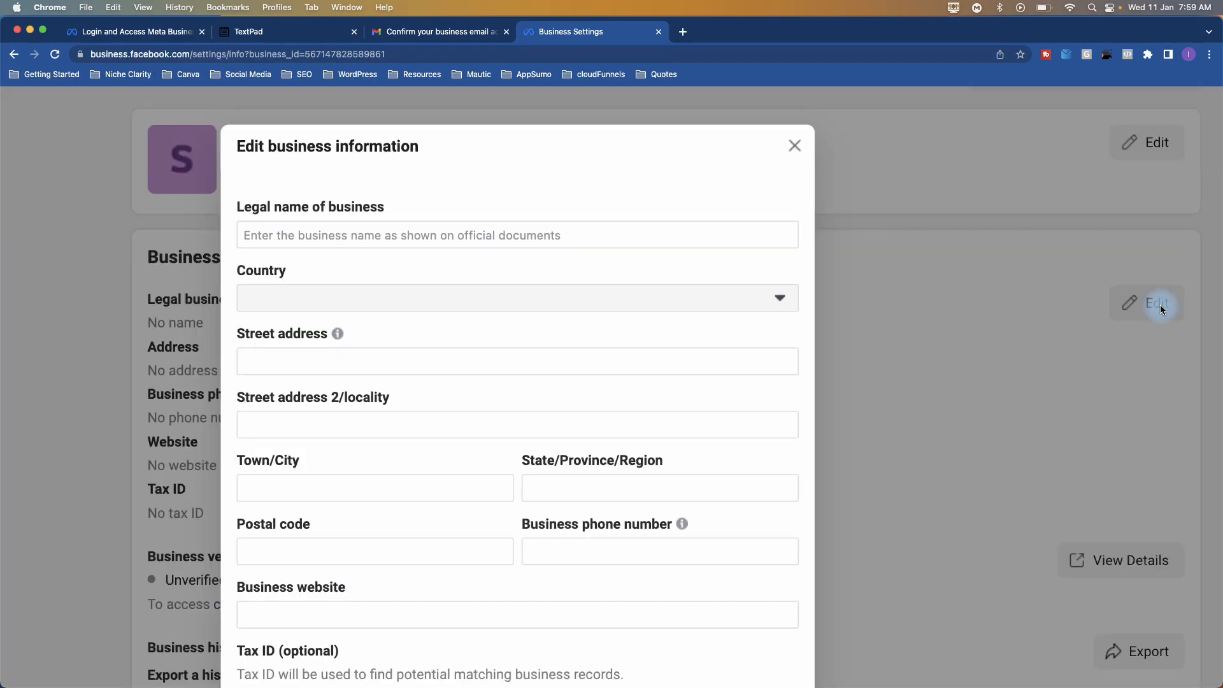
{"action": "scroll", "coordinate": [644, 380], "scroll_direction": "down", "scroll_amount": 2}
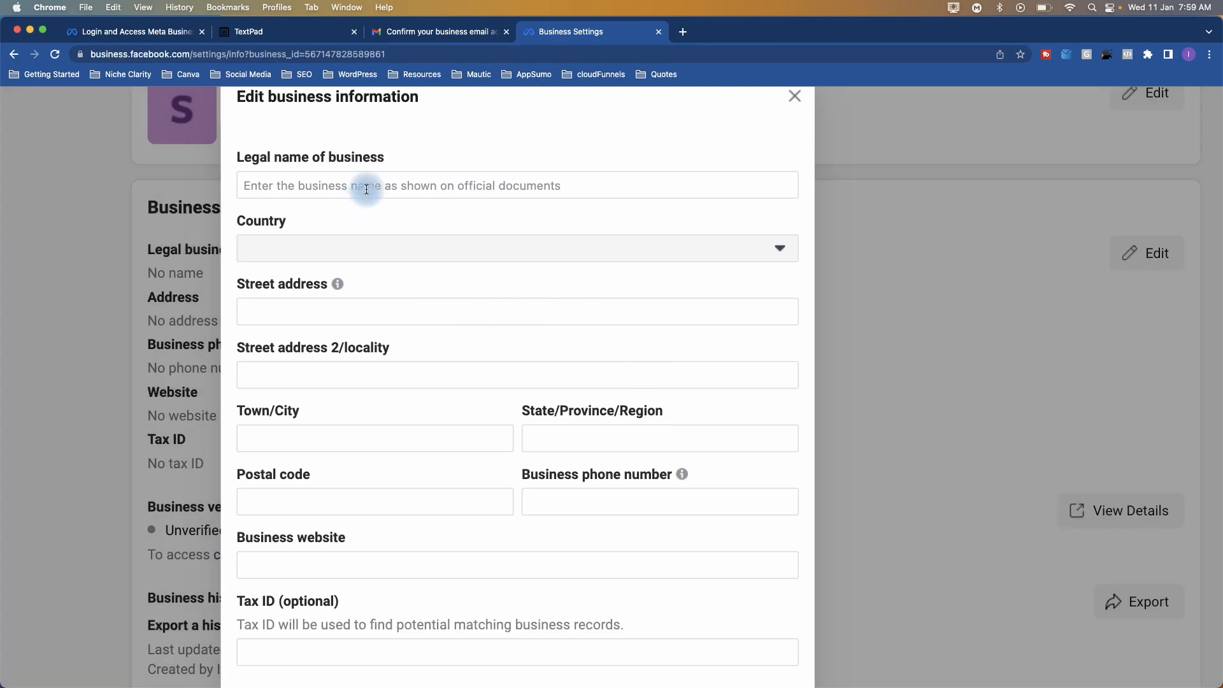
{"action": "left_click", "coordinate": [368, 185]}
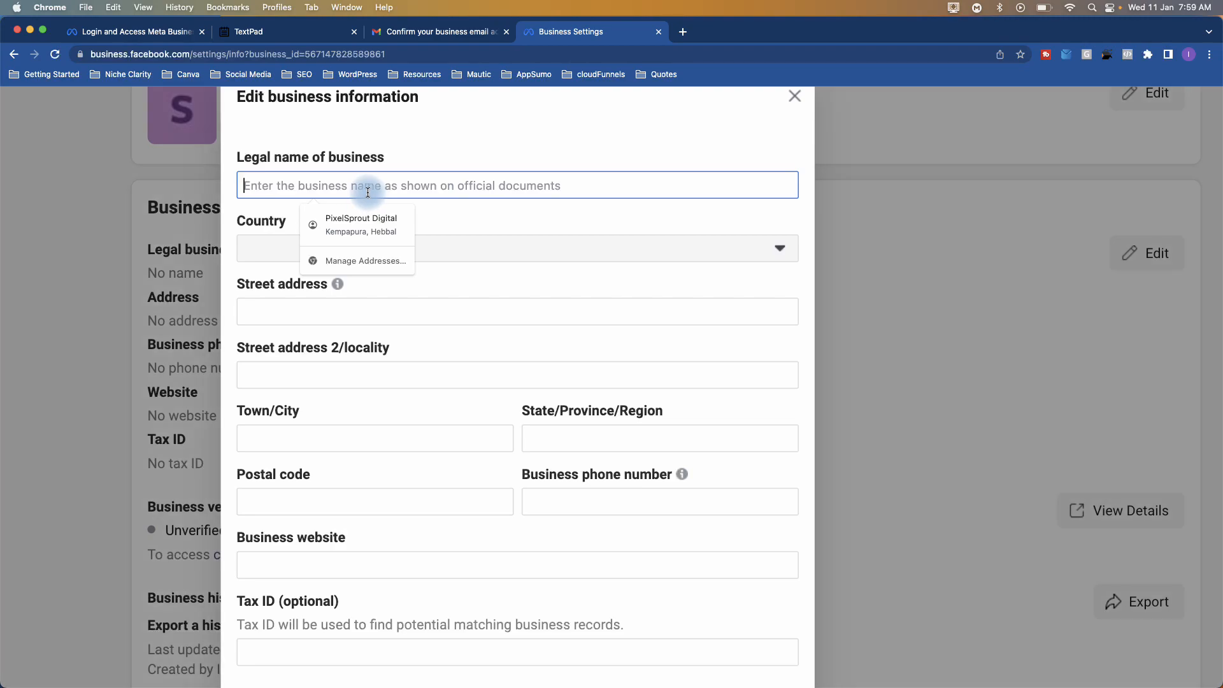
{"action": "left_click", "coordinate": [367, 219]}
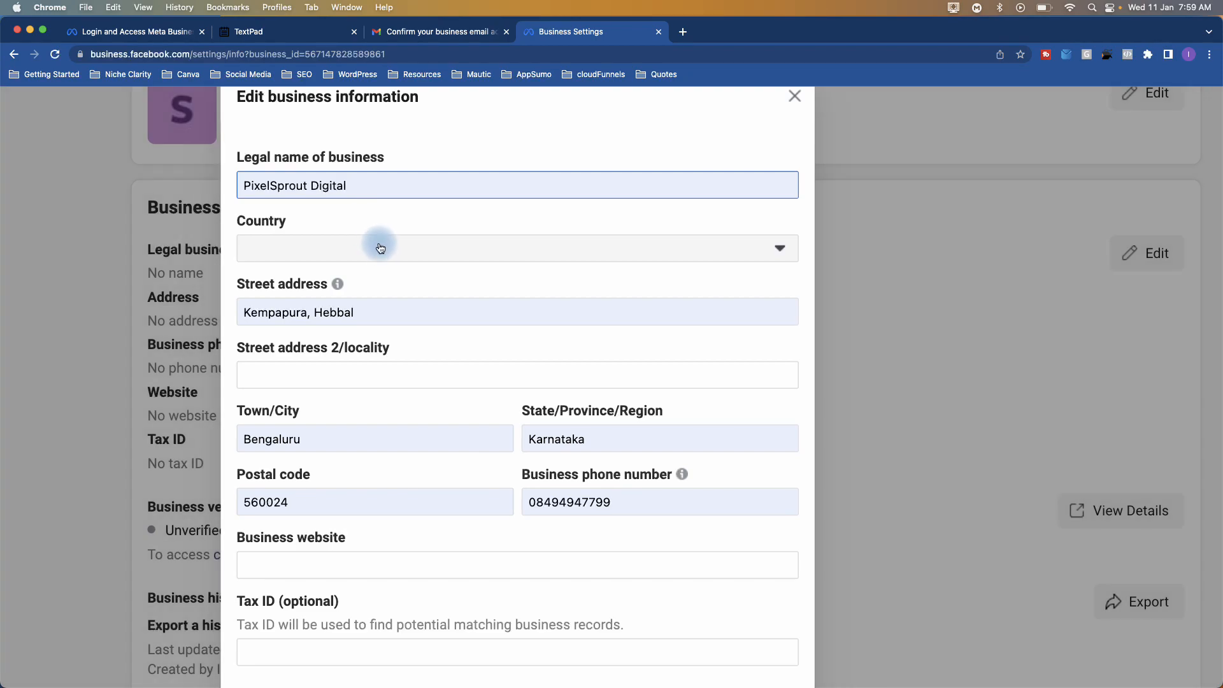
{"action": "left_click", "coordinate": [380, 247]}
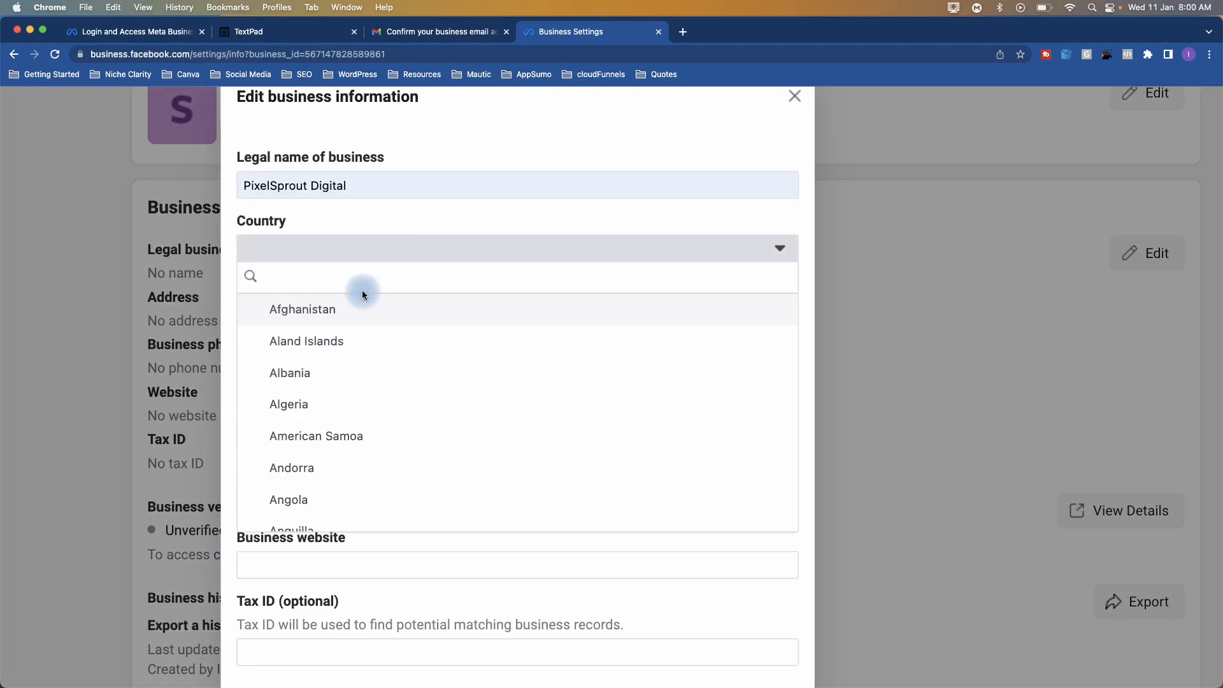
Search 'Ind' in the Country list and set the country to India.
{"action": "type", "text": "I"}
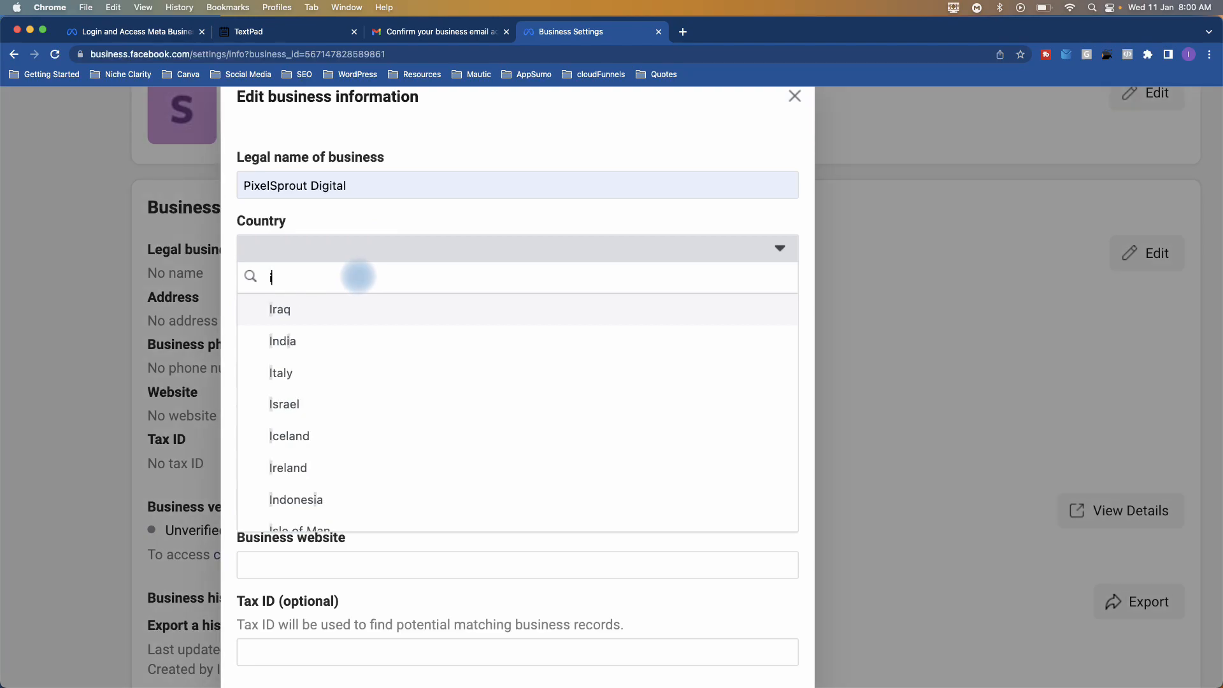
{"action": "type", "text": "nd"}
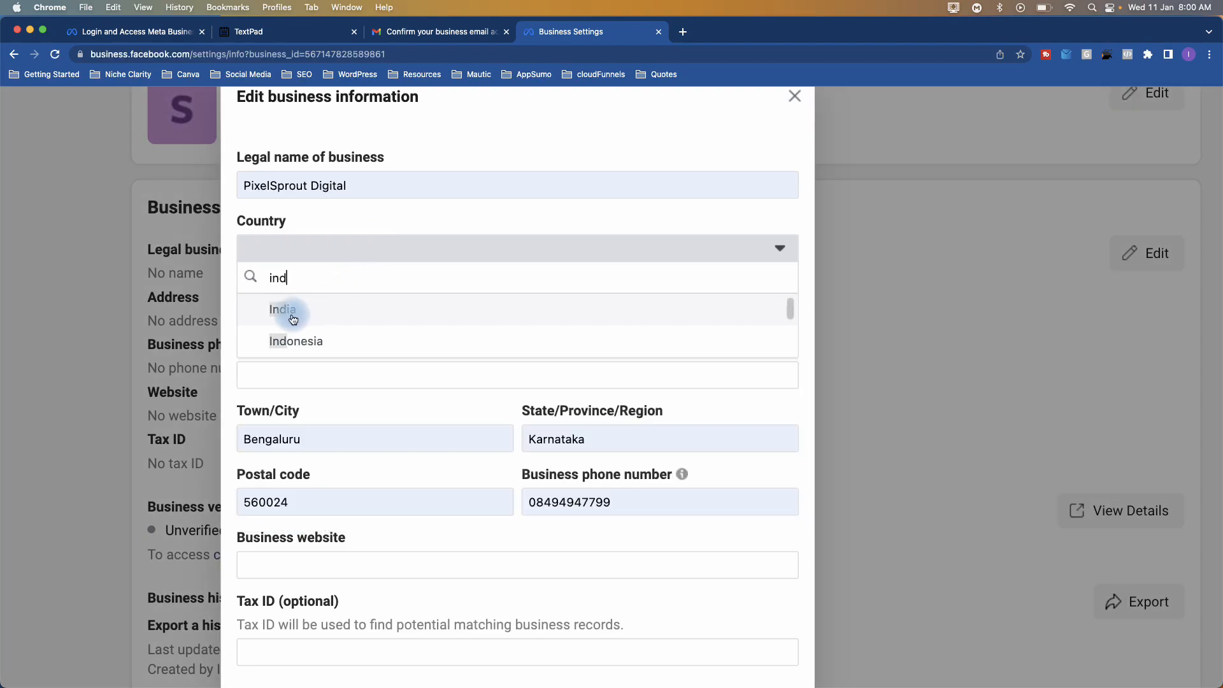
{"action": "left_click", "coordinate": [293, 319]}
{"action": "left_click", "coordinate": [201, 271]}
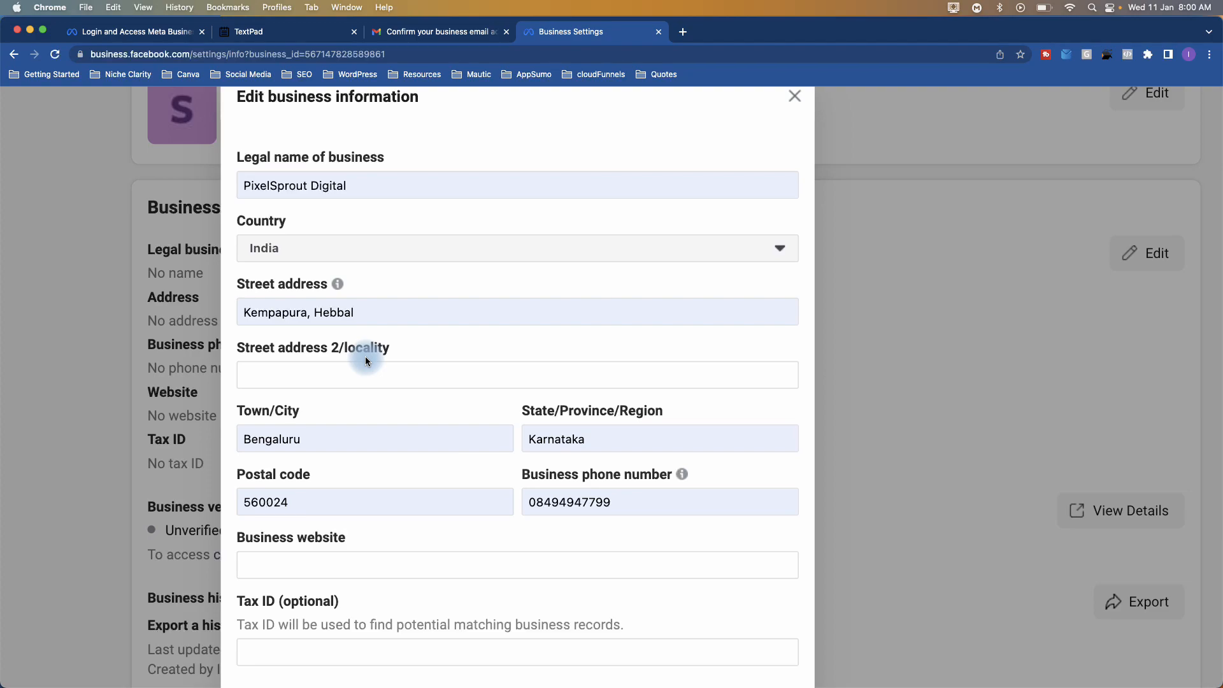
{"action": "scroll", "coordinate": [440, 395], "scroll_direction": "down", "scroll_amount": 3}
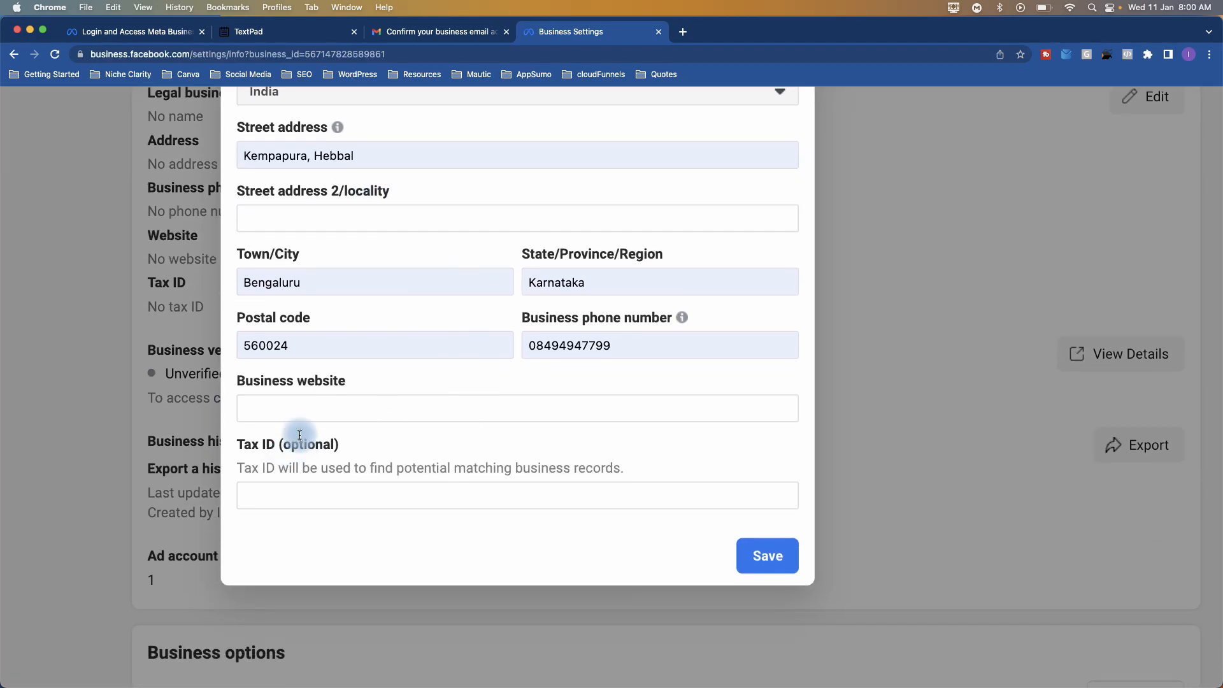
{"action": "left_click", "coordinate": [304, 408]}
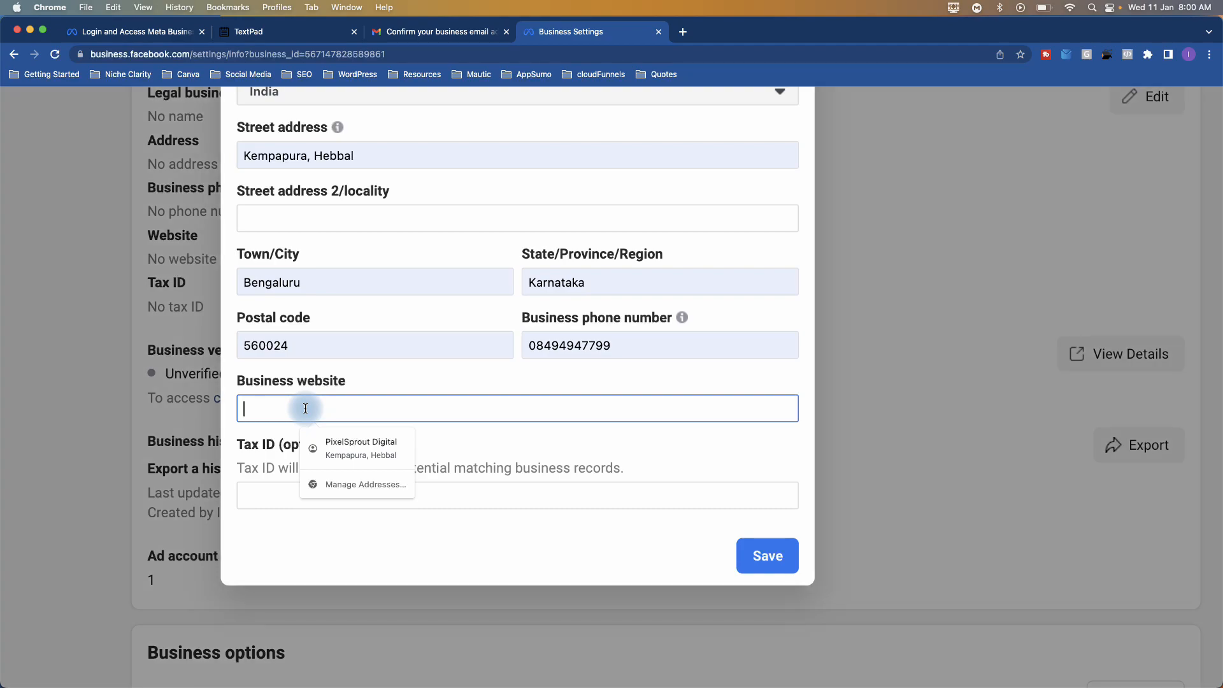
{"action": "type", "text": "htt"}
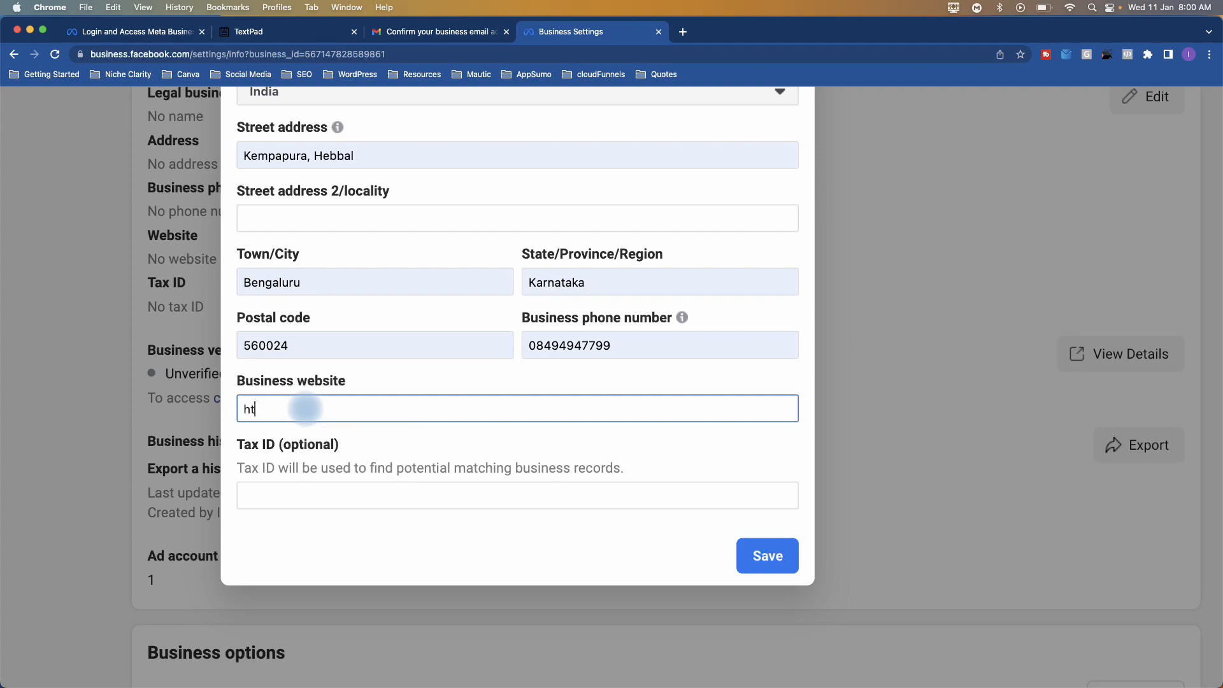
{"action": "type", "text": "ps://pixelsprout.in"}
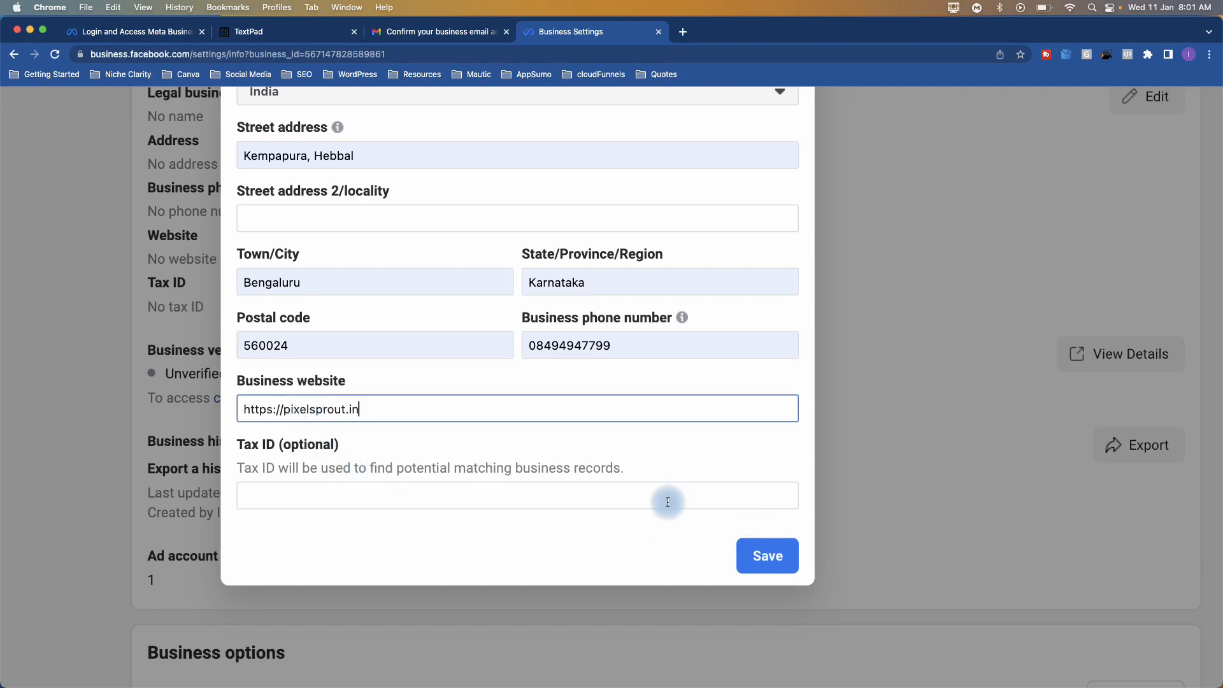
{"action": "left_click", "coordinate": [623, 495]}
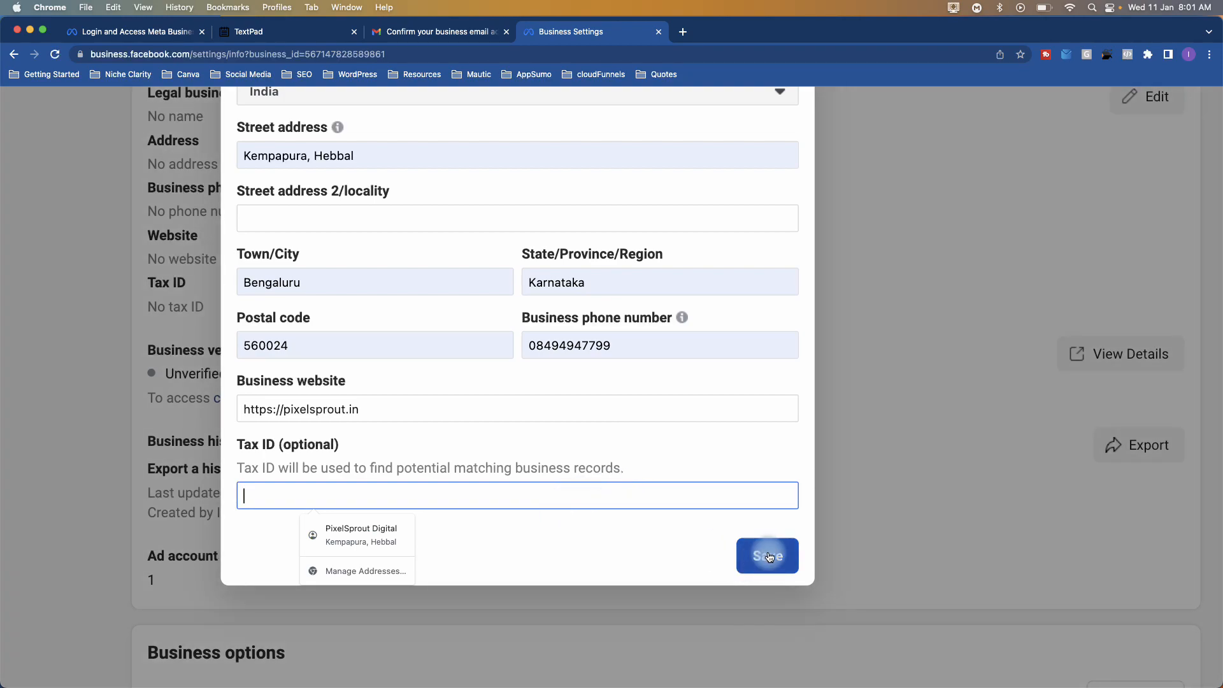
{"action": "left_click", "coordinate": [767, 557]}
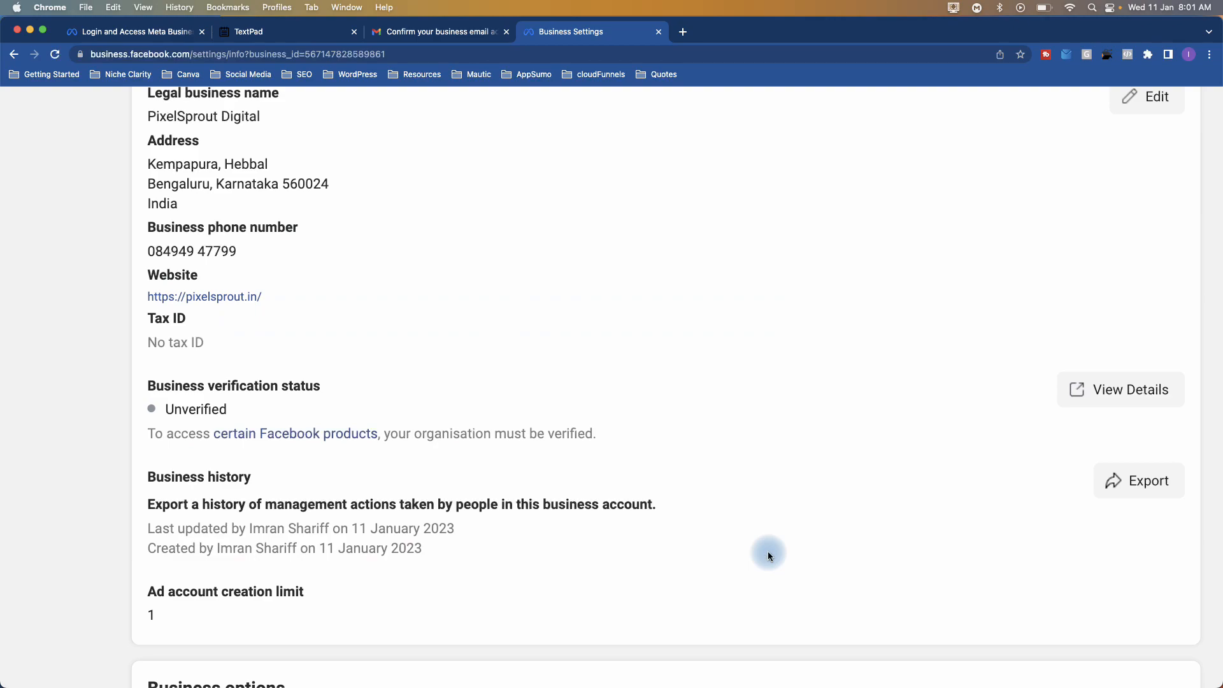
Scroll the Business info page to check saved details, Business options and My Info.
{"action": "scroll", "coordinate": [649, 358], "scroll_direction": "up", "scroll_amount": 3}
{"action": "scroll", "coordinate": [649, 359], "scroll_direction": "down", "scroll_amount": 4}
{"action": "scroll", "coordinate": [649, 357], "scroll_direction": "up", "scroll_amount": 1}
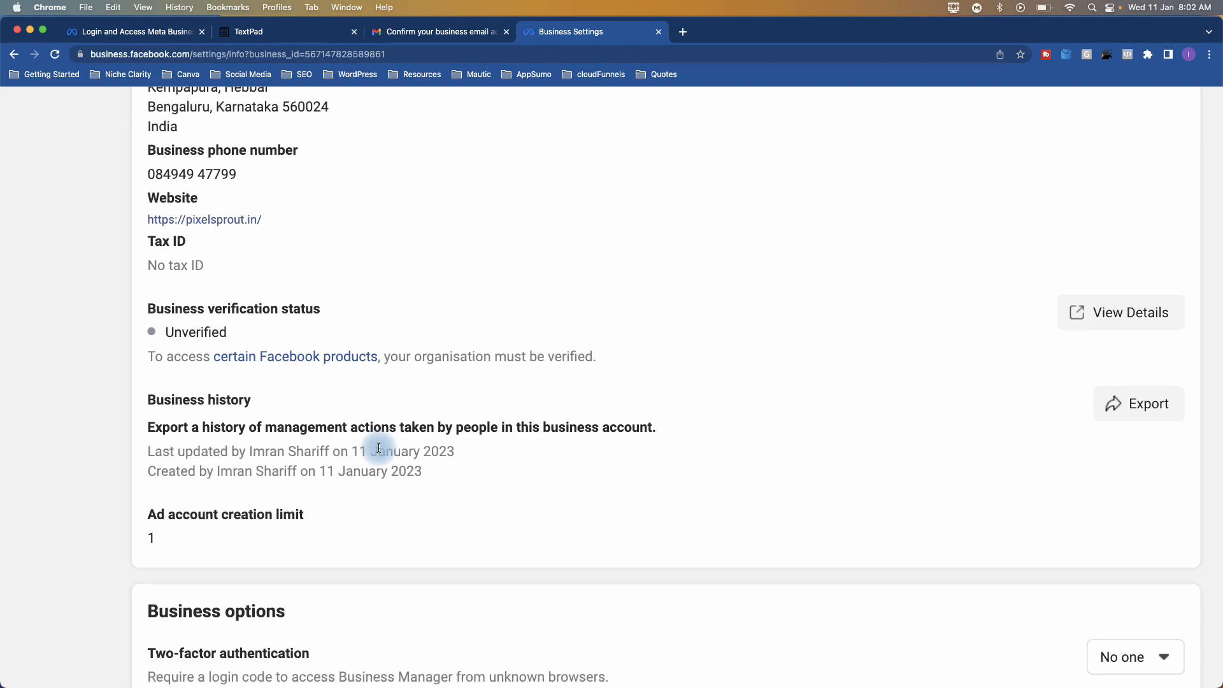
{"action": "scroll", "coordinate": [378, 448], "scroll_direction": "down", "scroll_amount": 6}
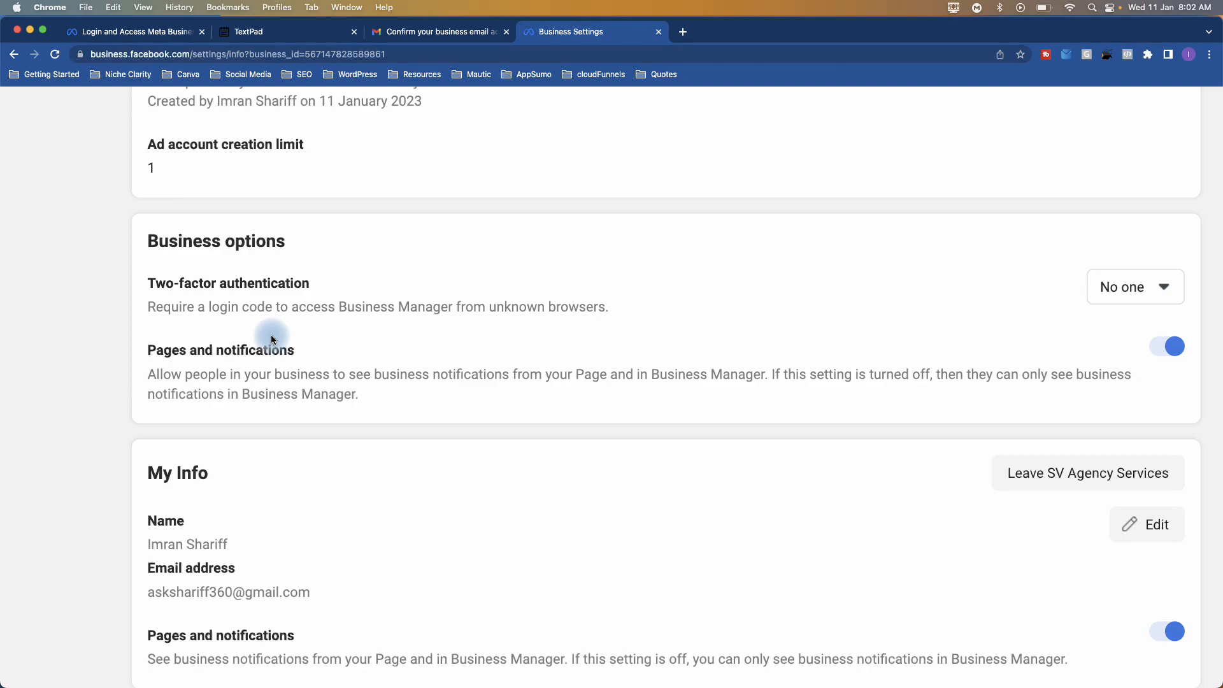
{"action": "scroll", "coordinate": [368, 377], "scroll_direction": "down", "scroll_amount": 1}
{"action": "scroll", "coordinate": [326, 448], "scroll_direction": "up", "scroll_amount": 1}
{"action": "scroll", "coordinate": [335, 431], "scroll_direction": "down", "scroll_amount": 1}
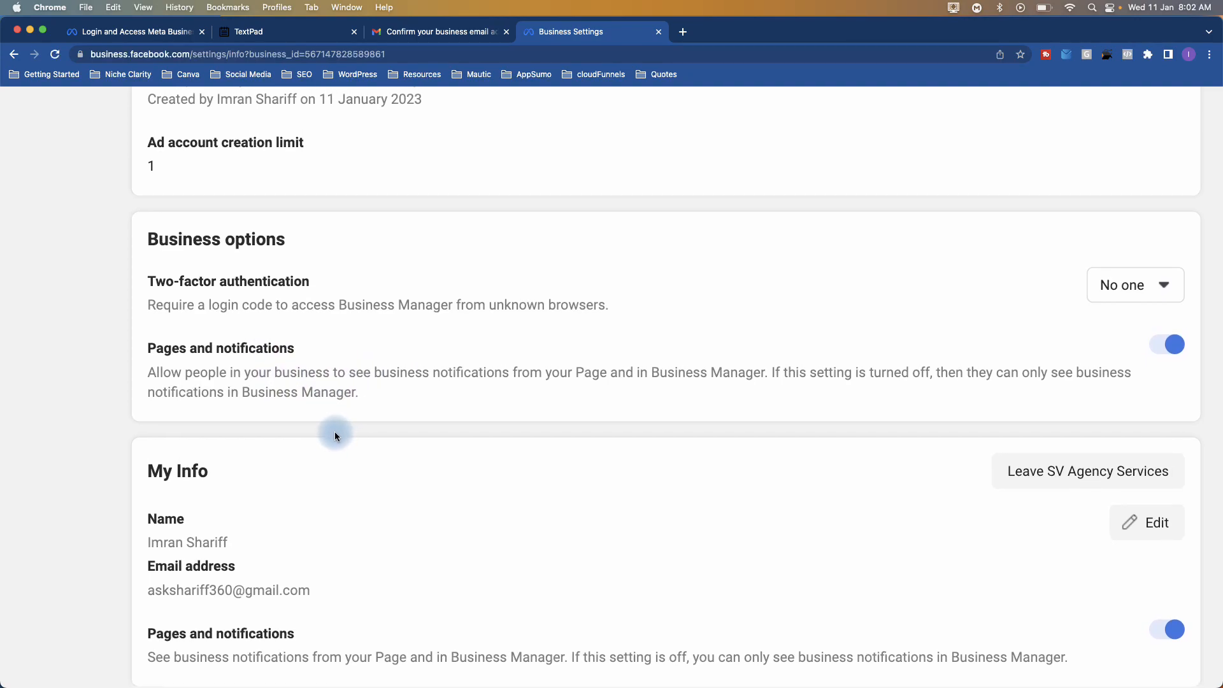
{"action": "scroll", "coordinate": [276, 454], "scroll_direction": "up", "scroll_amount": 1}
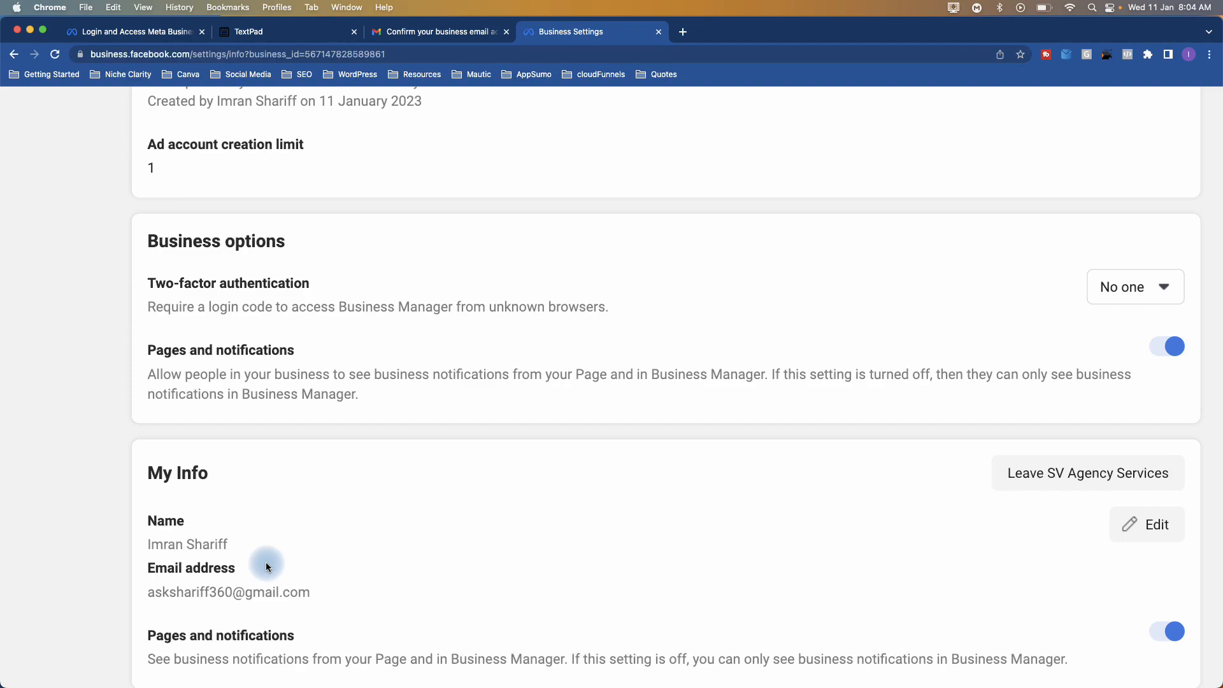
Reset browser zoom with Cmd+0 and expand Users in the settings sidebar.
{"action": "key", "text": "super+0"}
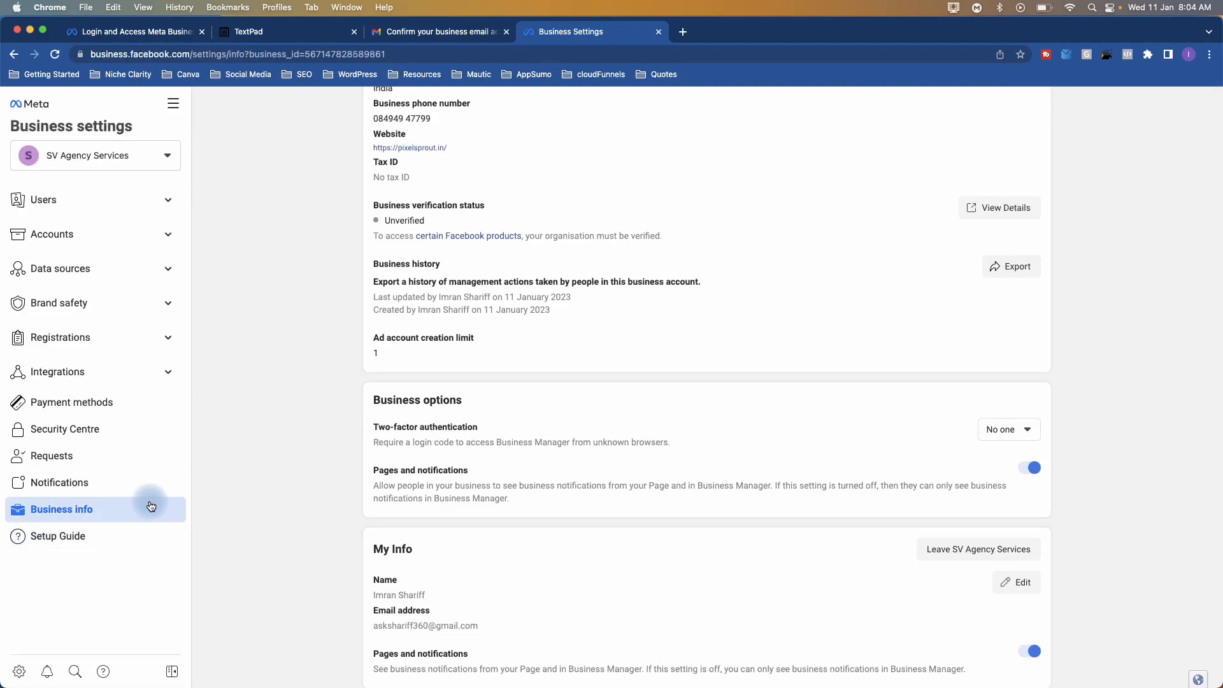
{"action": "left_click", "coordinate": [93, 202]}
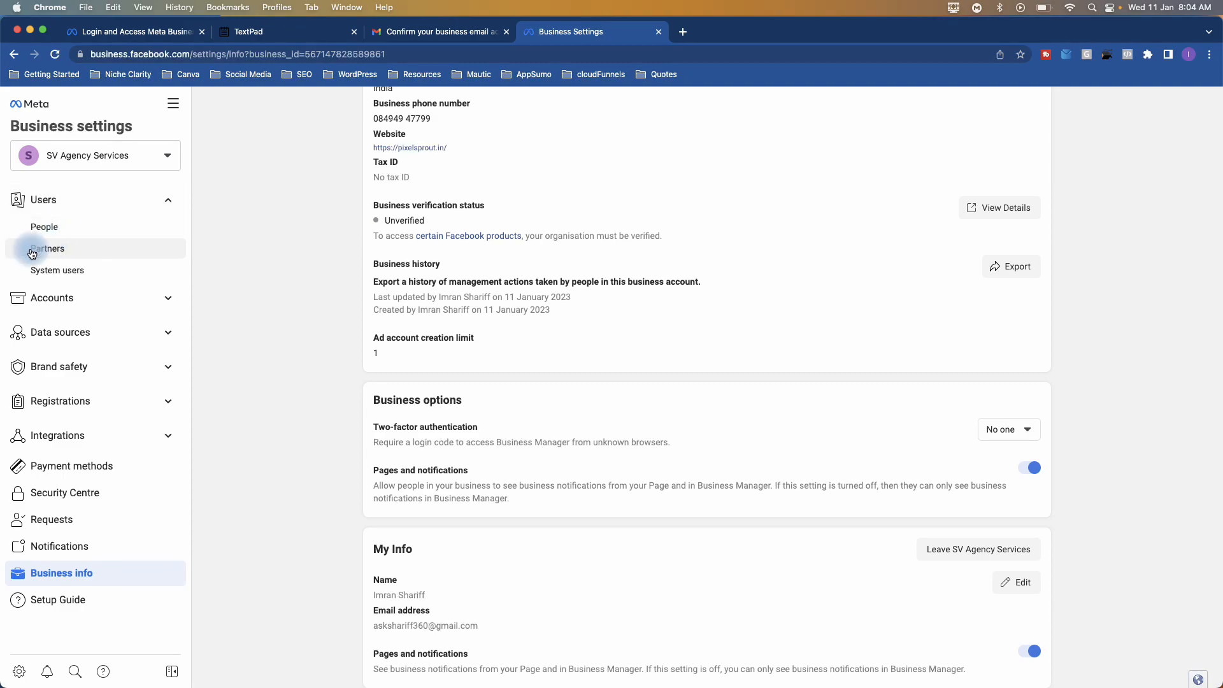
{"action": "scroll", "coordinate": [6, 229], "scroll_direction": "up", "scroll_amount": 5}
{"action": "scroll", "coordinate": [7, 229], "scroll_direction": "up", "scroll_amount": 1}
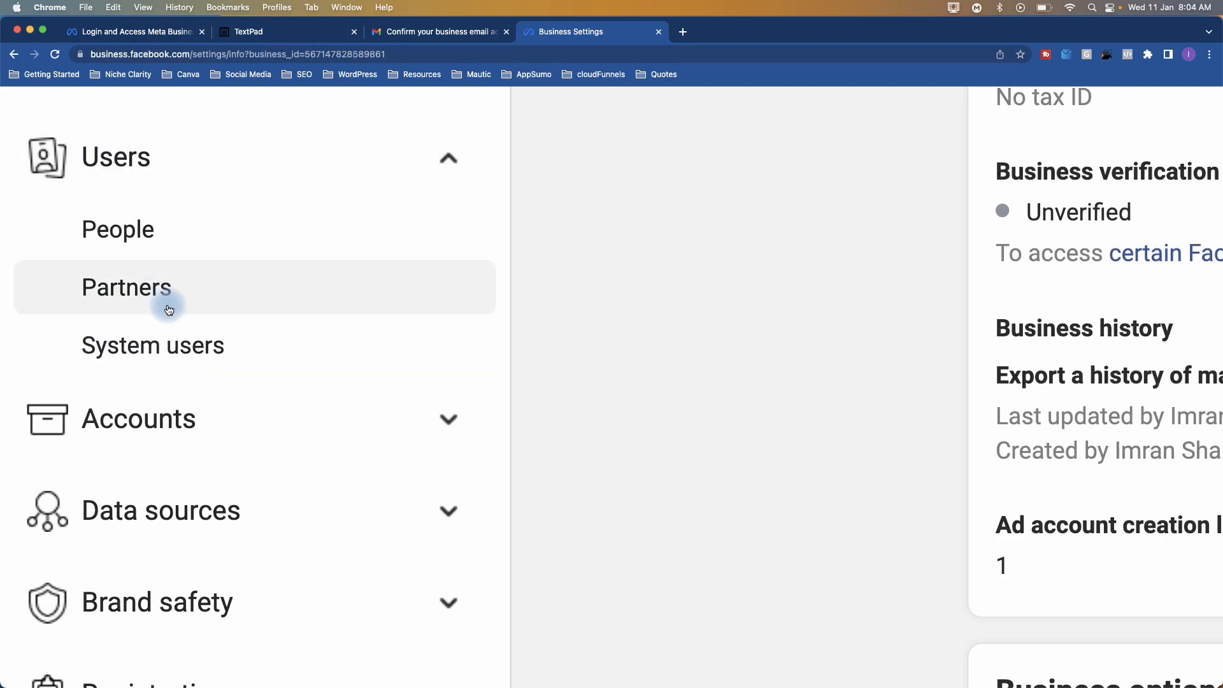
{"action": "scroll", "coordinate": [169, 310], "scroll_direction": "down", "scroll_amount": 3}
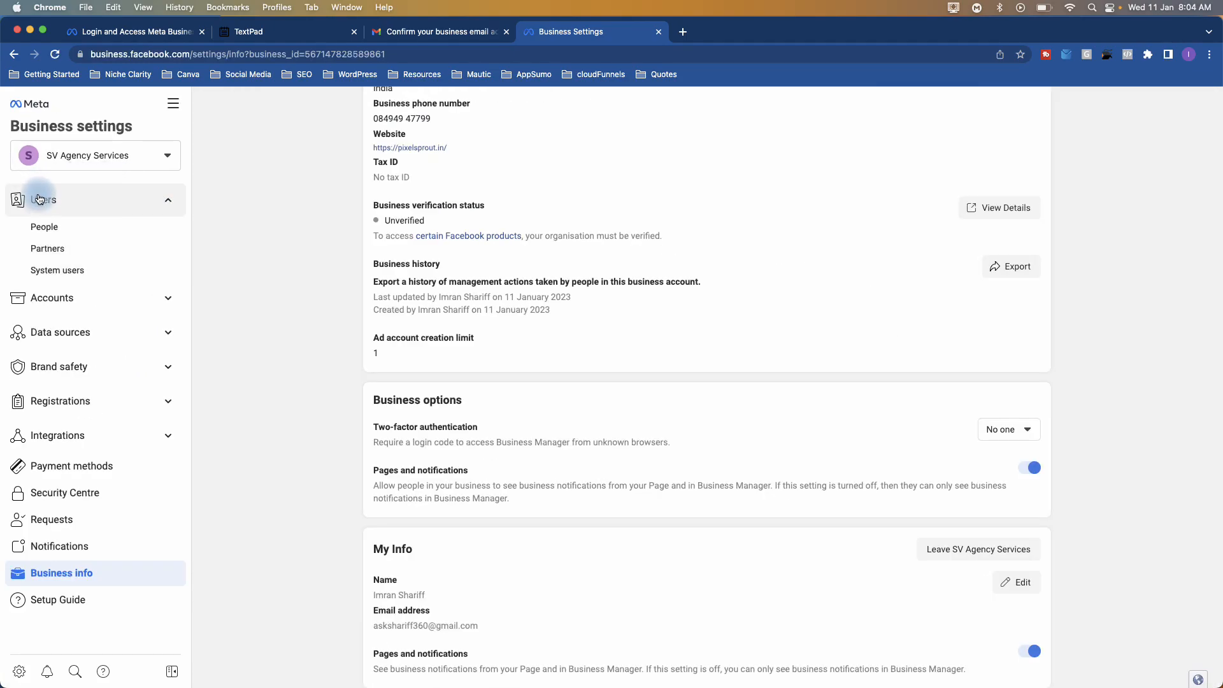
Go to People under Users and start adding a person via the Add button.
{"action": "left_click", "coordinate": [42, 227]}
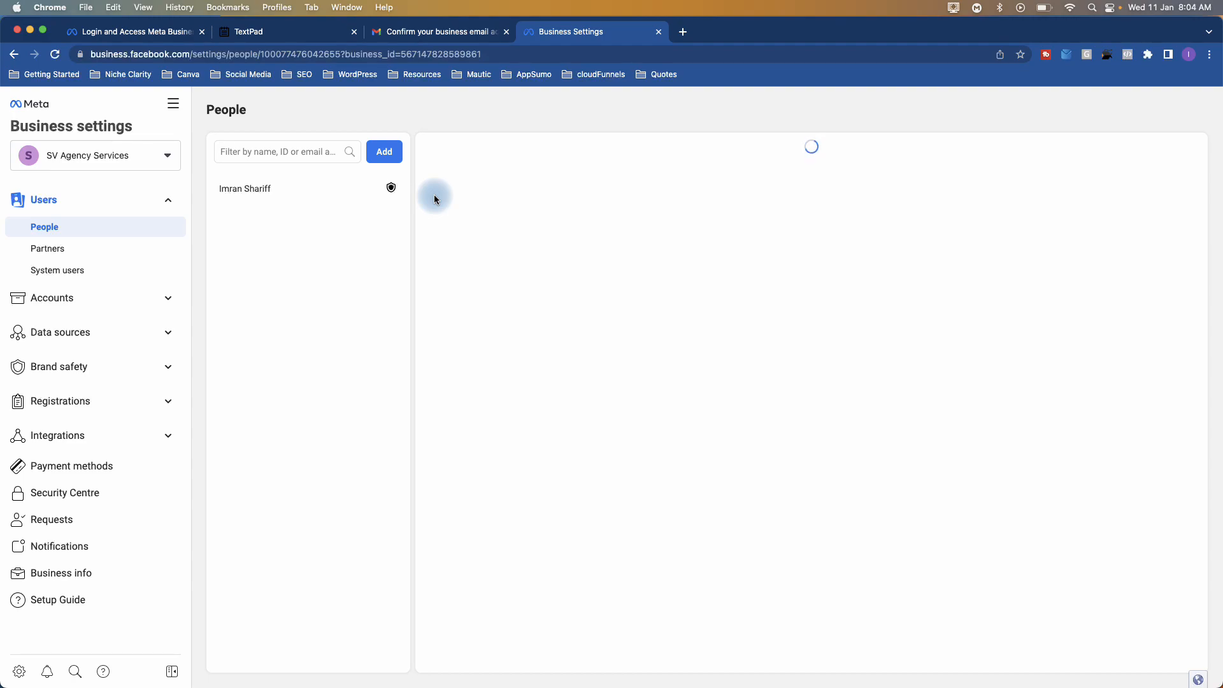
{"action": "left_click", "coordinate": [388, 155]}
Ready the Invite people form for an email, with Employee access on and Admin access off.
{"action": "left_click", "coordinate": [582, 269]}
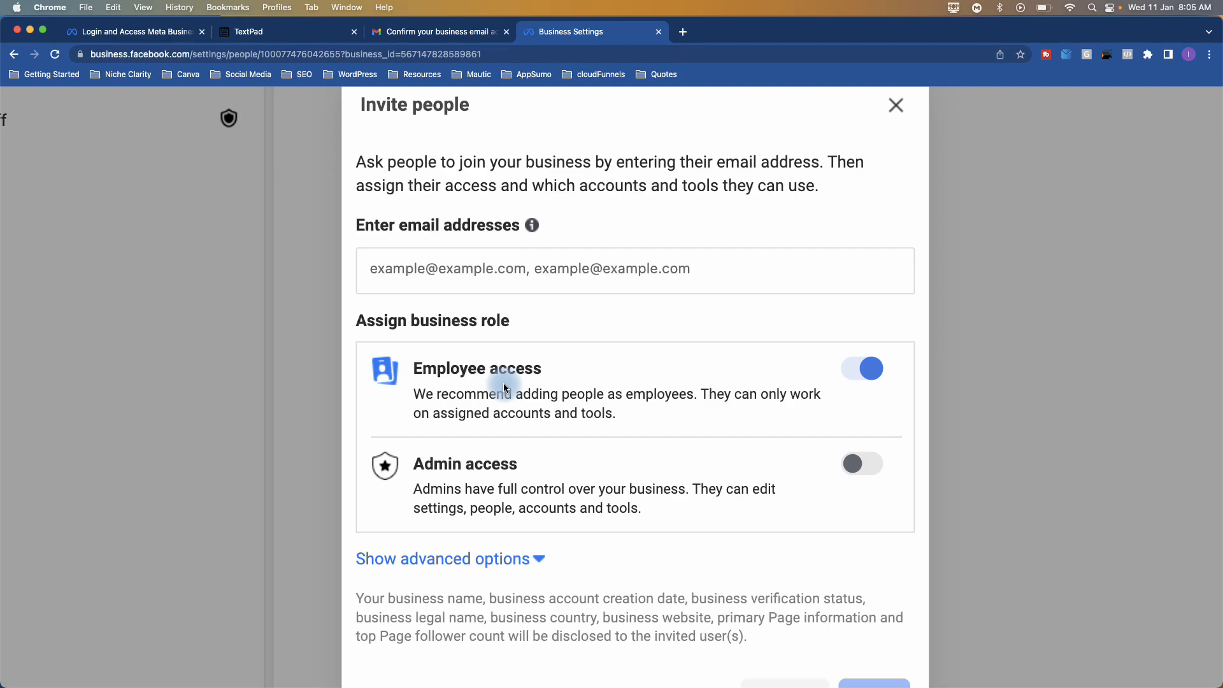
{"action": "scroll", "coordinate": [504, 387], "scroll_direction": "up", "scroll_amount": 3}
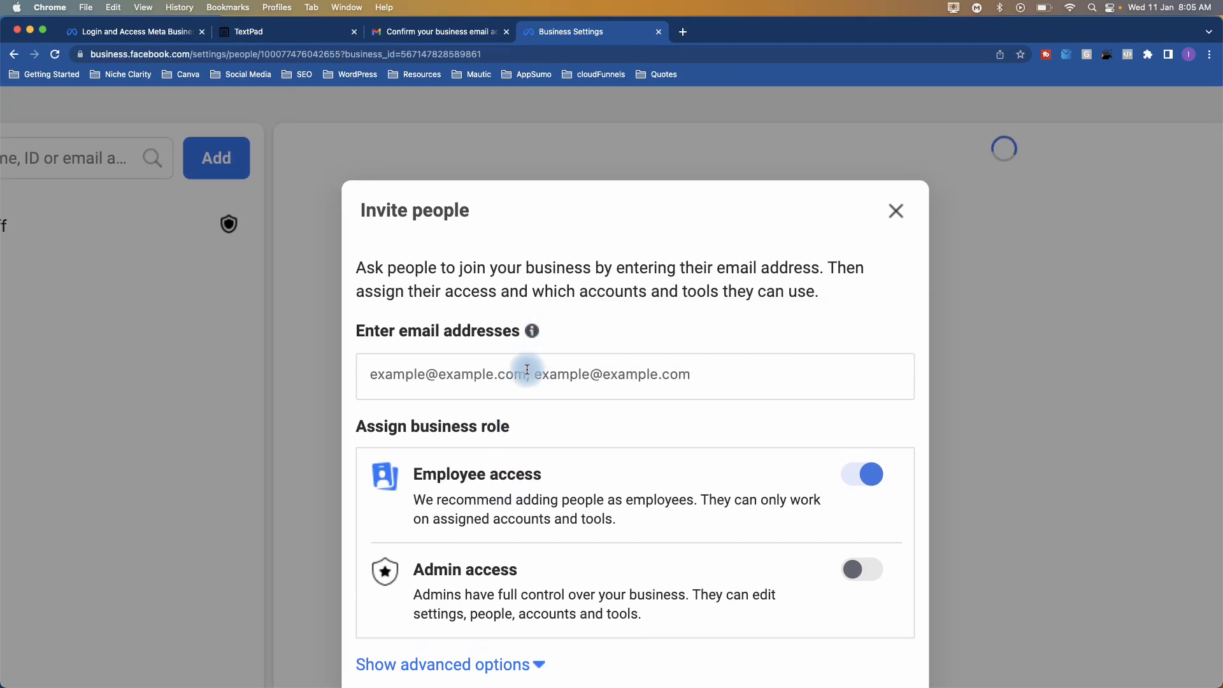
{"action": "scroll", "coordinate": [529, 373], "scroll_direction": "down", "scroll_amount": 5}
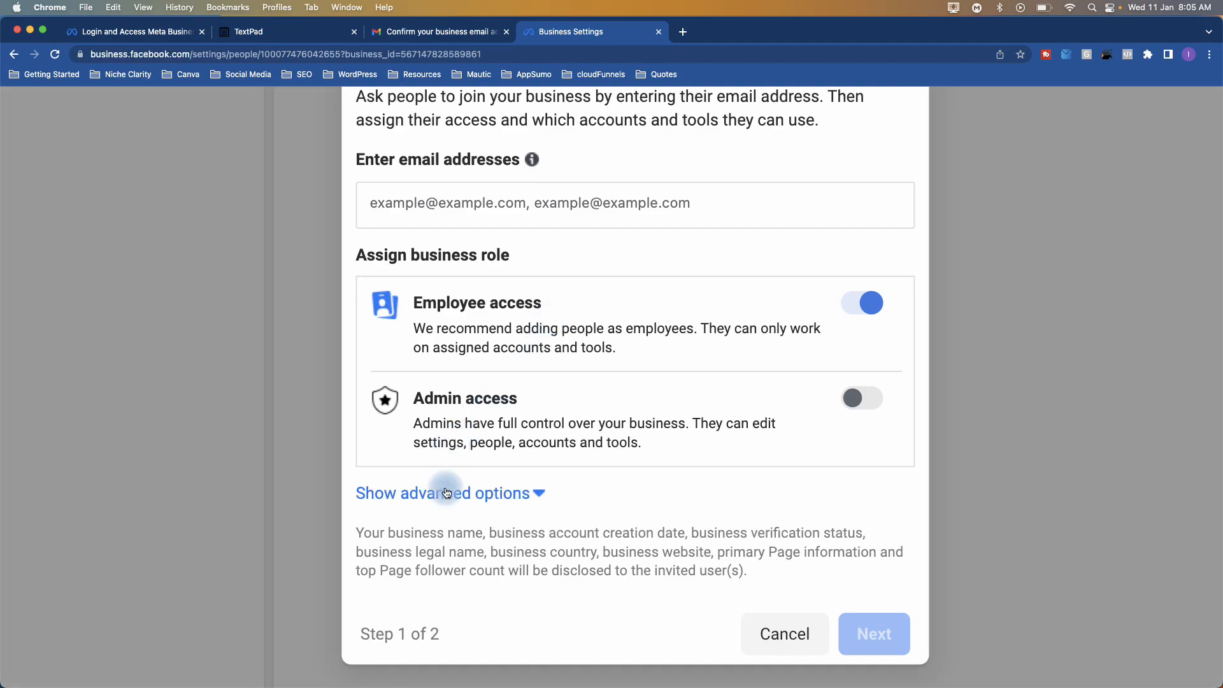
Show advanced options to reveal the Finance analyst, Finance editor and Developer roles, leaving all off.
{"action": "left_click", "coordinate": [497, 494]}
{"action": "scroll", "coordinate": [548, 458], "scroll_direction": "down", "scroll_amount": 3}
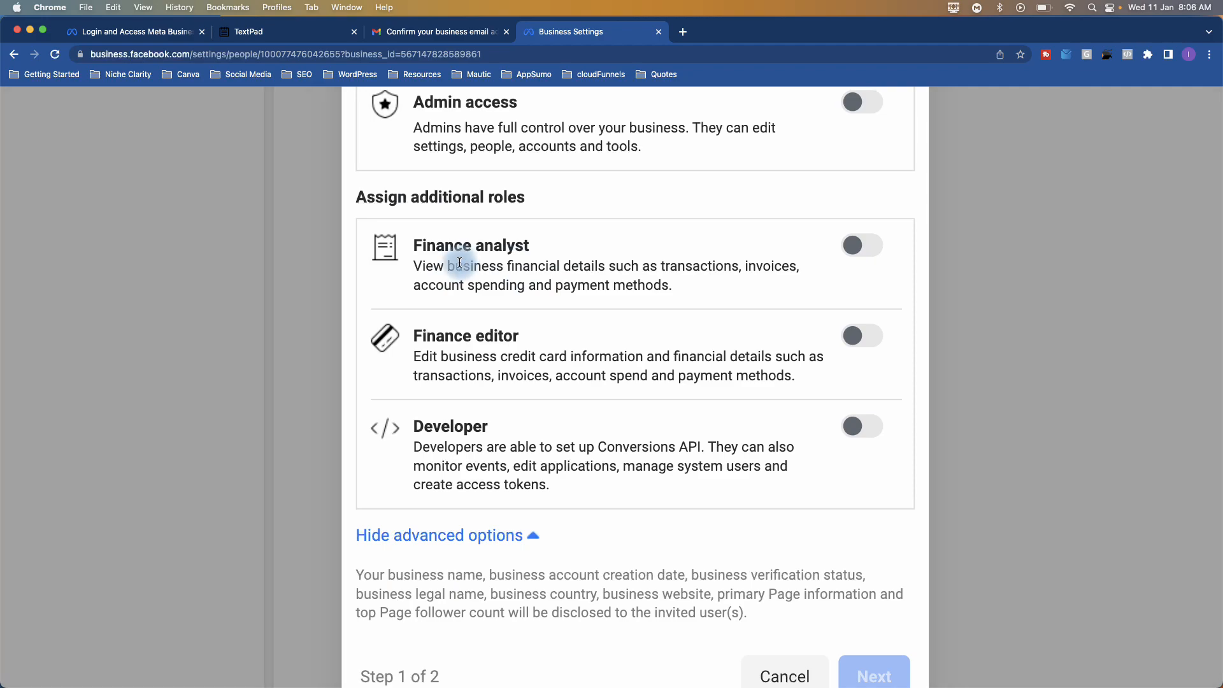
{"action": "scroll", "coordinate": [510, 347], "scroll_direction": "down", "scroll_amount": 3}
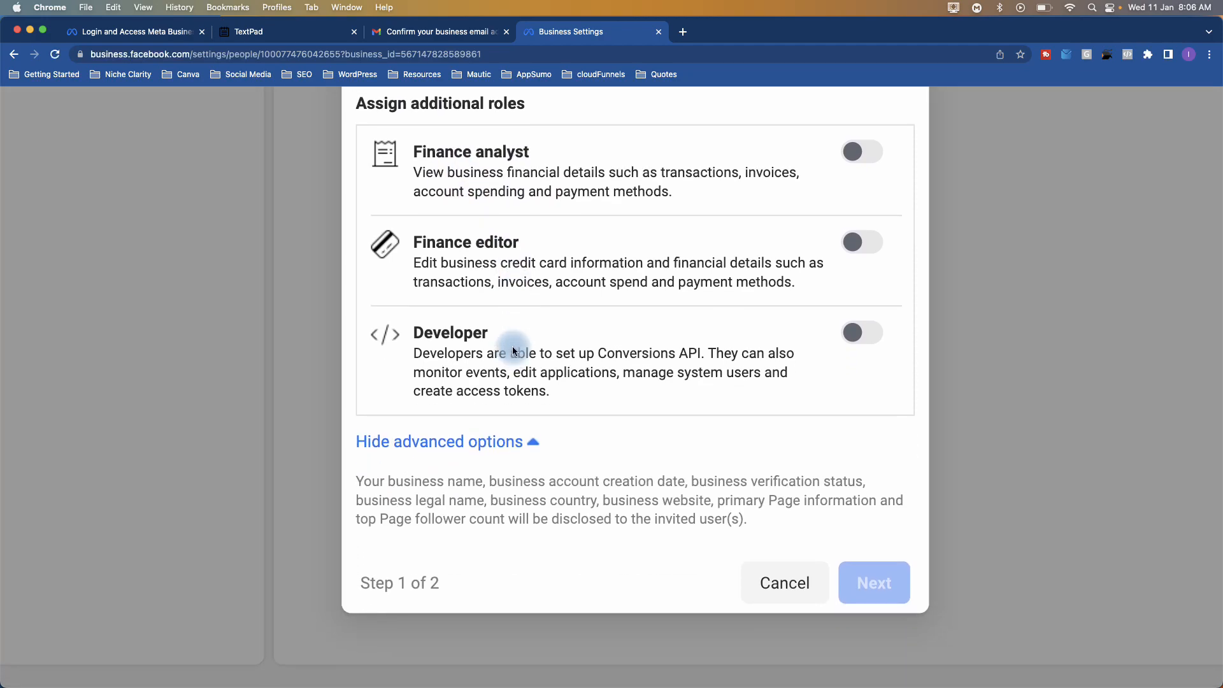
{"action": "scroll", "coordinate": [512, 346], "scroll_direction": "up", "scroll_amount": 5}
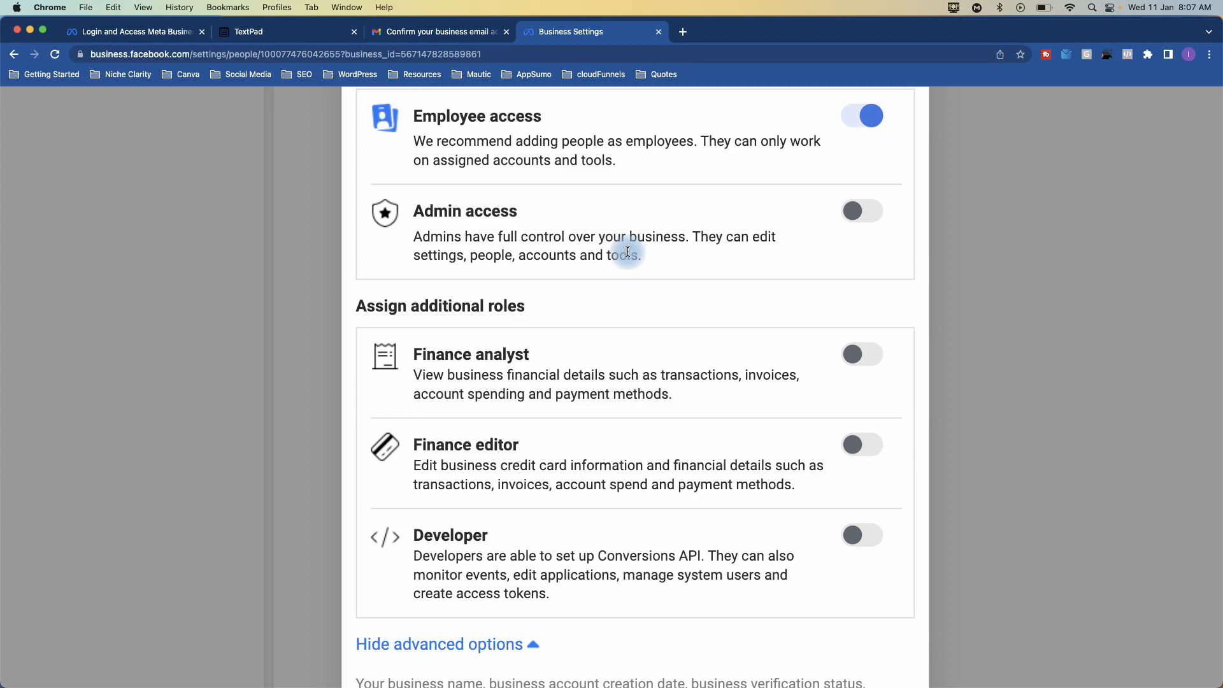
{"action": "scroll", "coordinate": [628, 253], "scroll_direction": "up", "scroll_amount": 5}
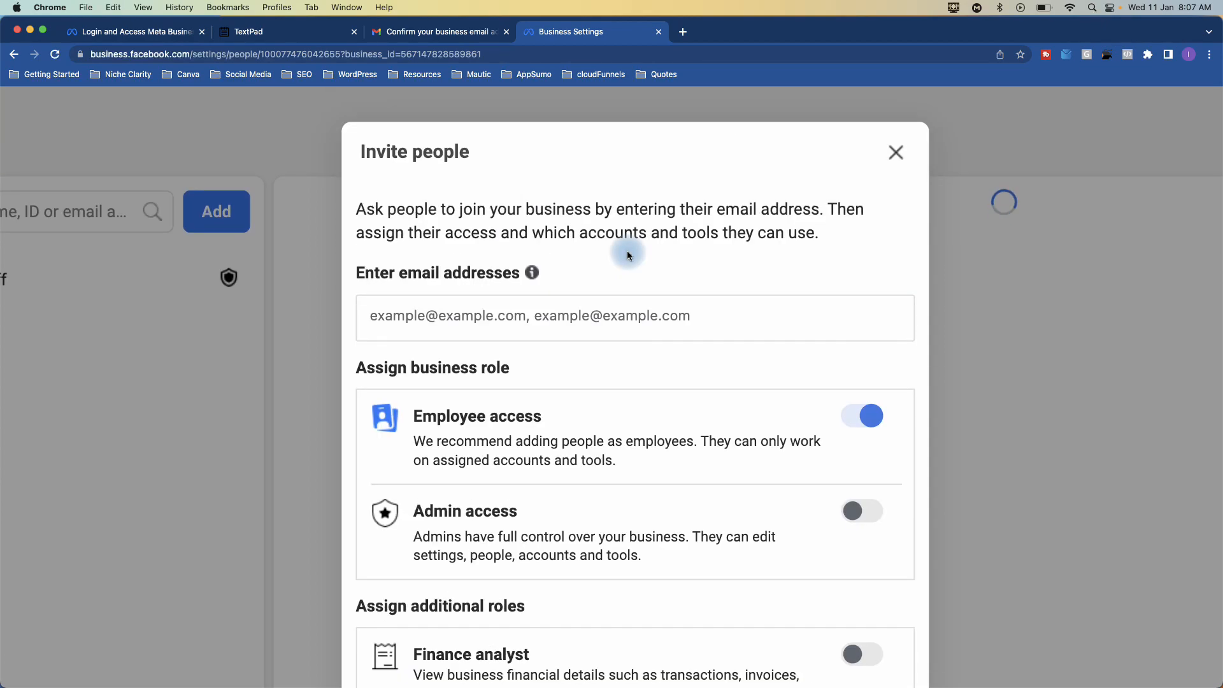
Enter the employee's email address in the invite field and accept the autocomplete suggestion.
{"action": "left_click", "coordinate": [534, 316]}
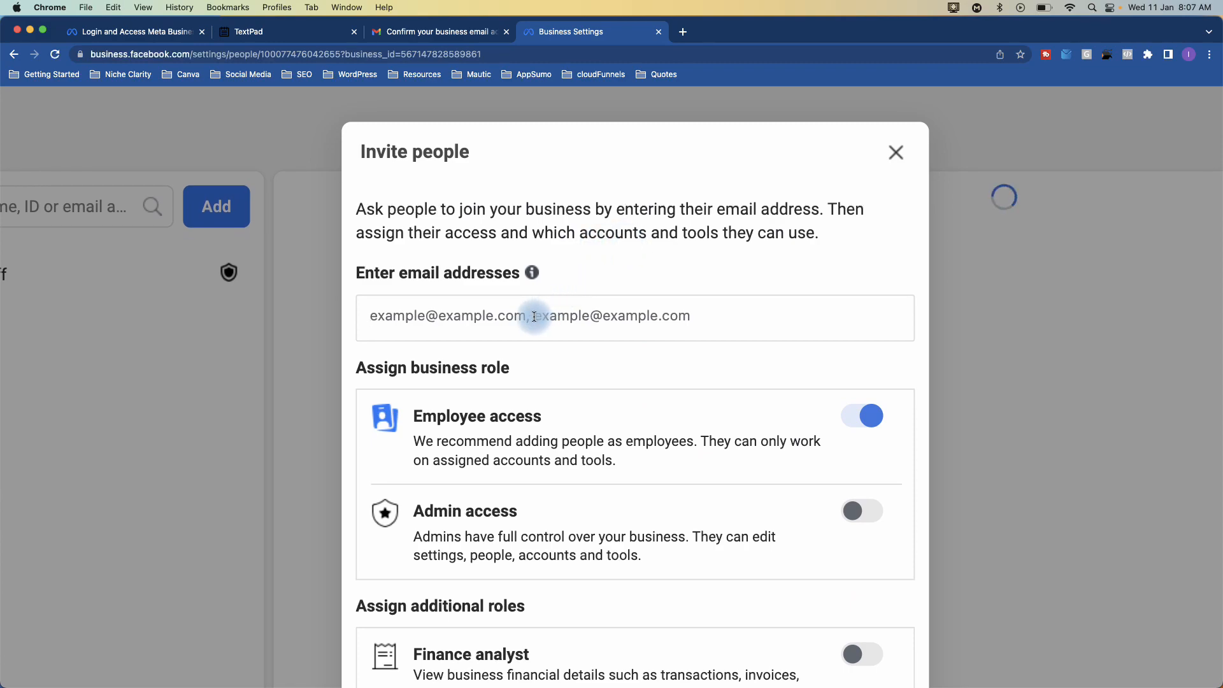
{"action": "type", "text": "tra"}
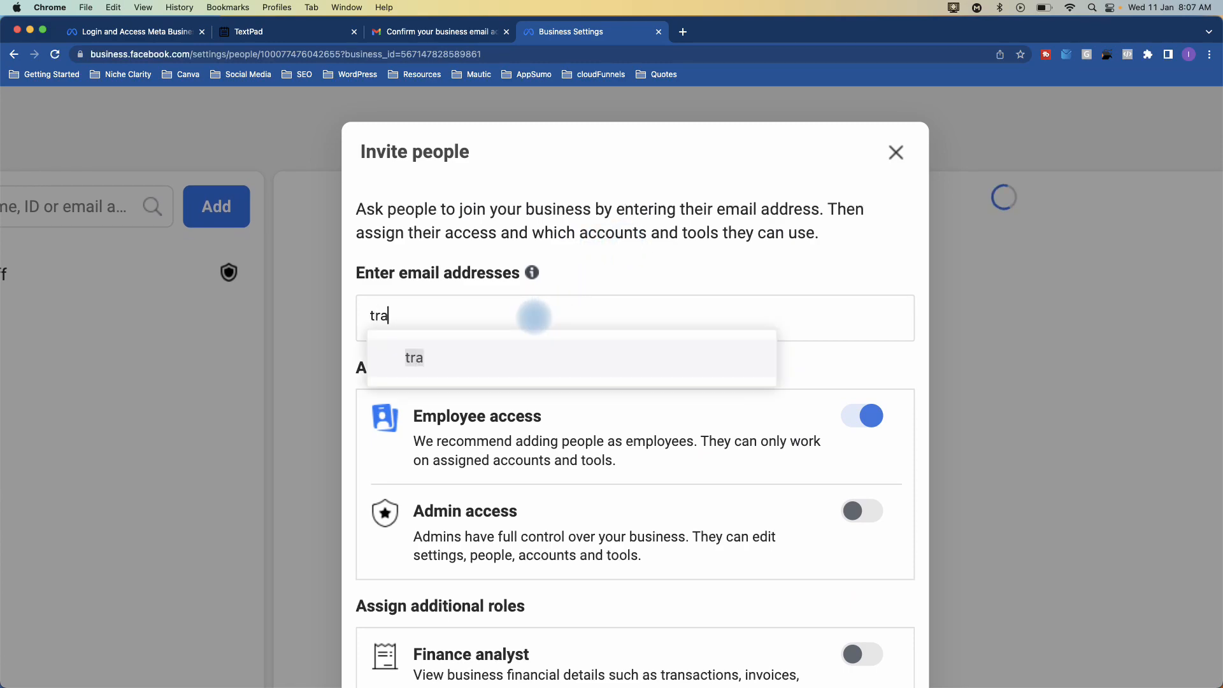
{"action": "type", "text": "qeeb"}
{"action": "key", "text": "BackSpace"}
{"action": "key", "text": "BackSpace"}
{"action": "key", "text": "BackSpace"}
{"action": "key", "text": "BackSpace"}
{"action": "key", "text": "BackSpace"}
{"action": "key", "text": "BackSpace"}
{"action": "key", "text": "BackSpace"}
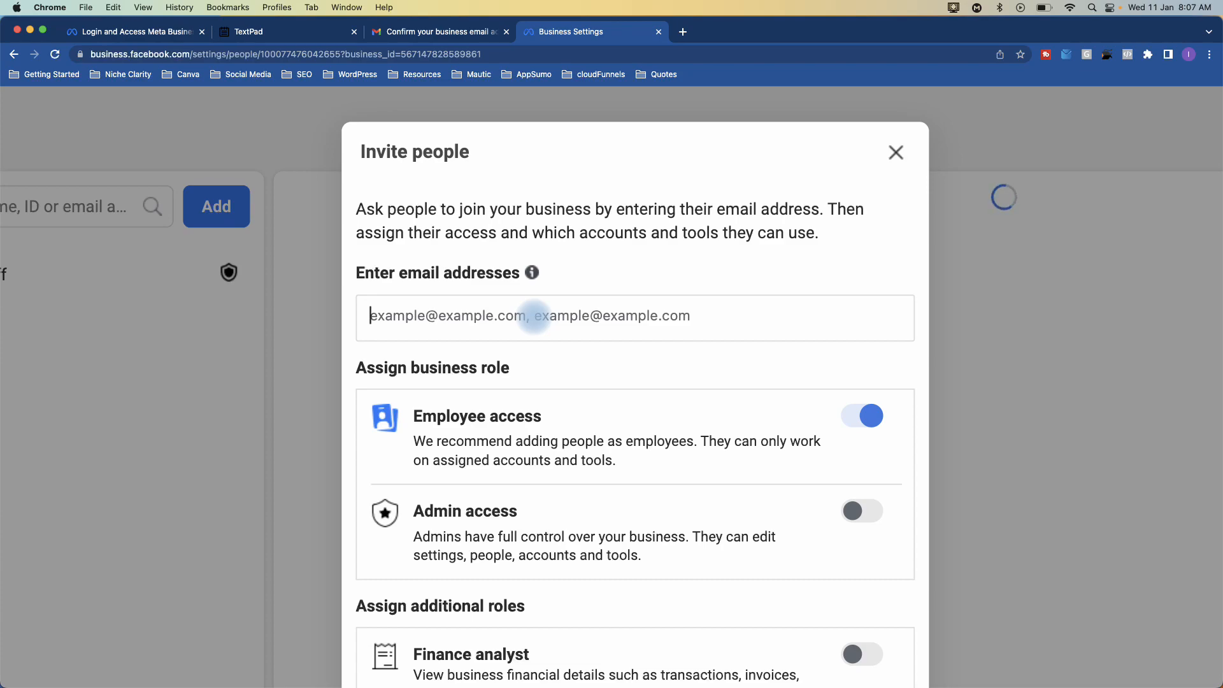
{"action": "mouse_move", "coordinate": [567, 685]}
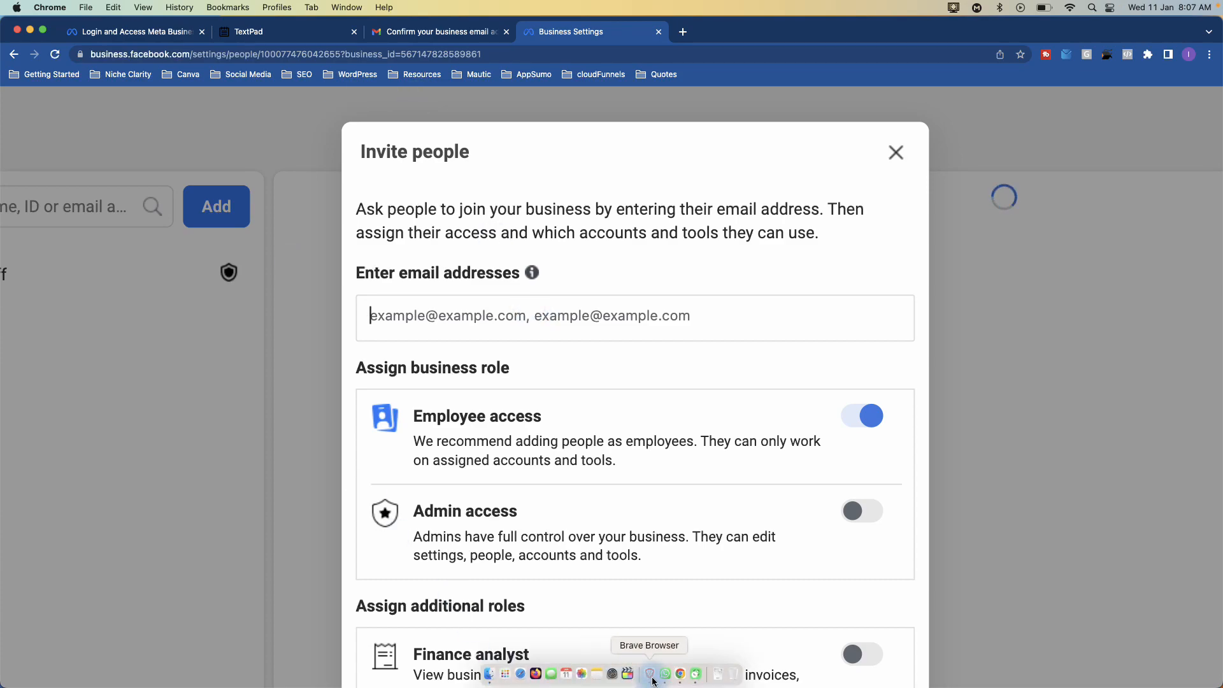
{"action": "left_click", "coordinate": [462, 316]}
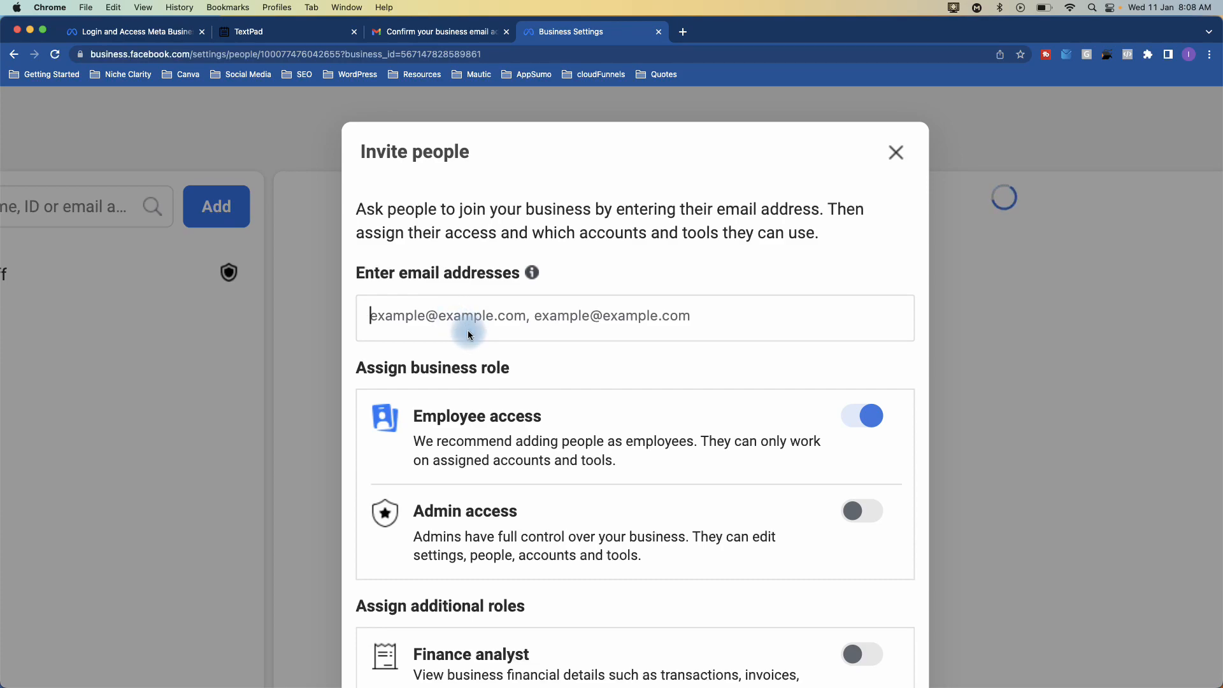
{"action": "type", "text": "i"}
{"action": "key", "text": "BackSpace"}
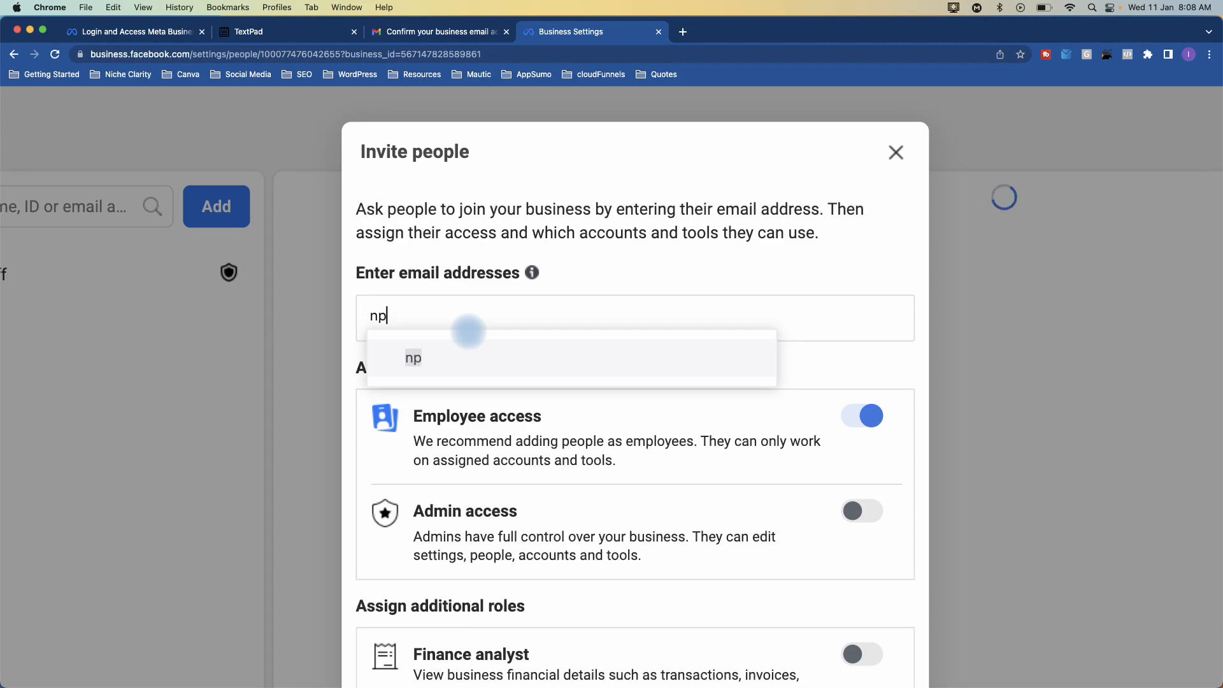
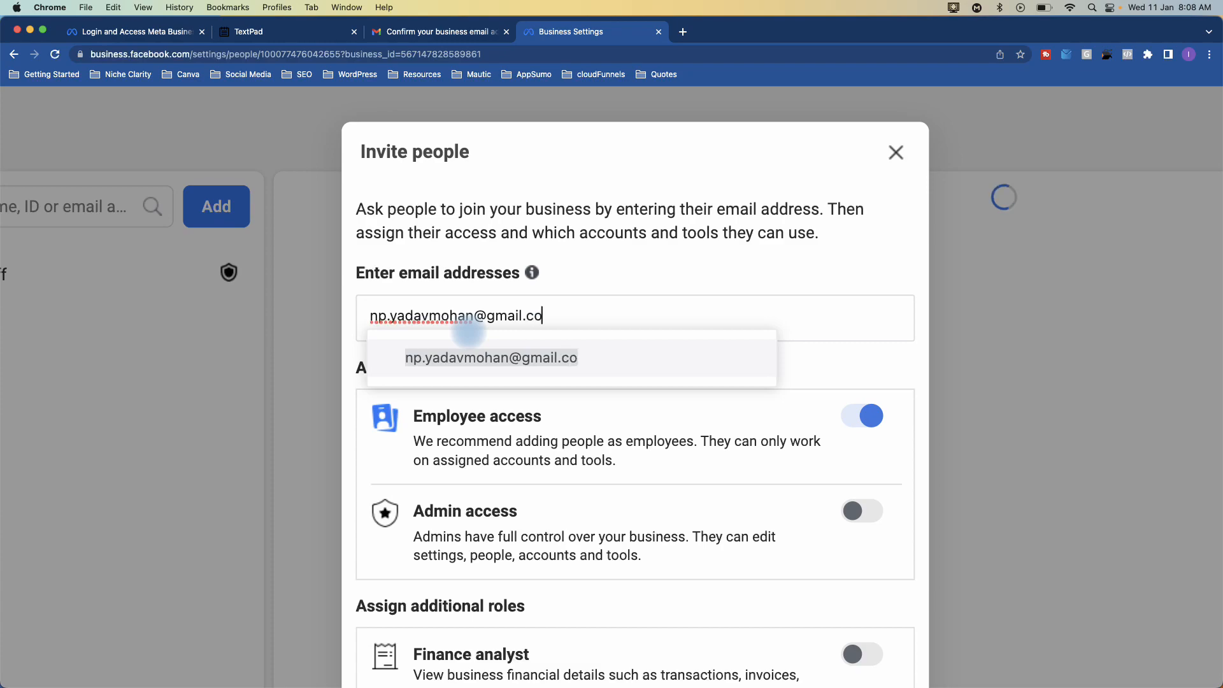
{"action": "left_click", "coordinate": [533, 357]}
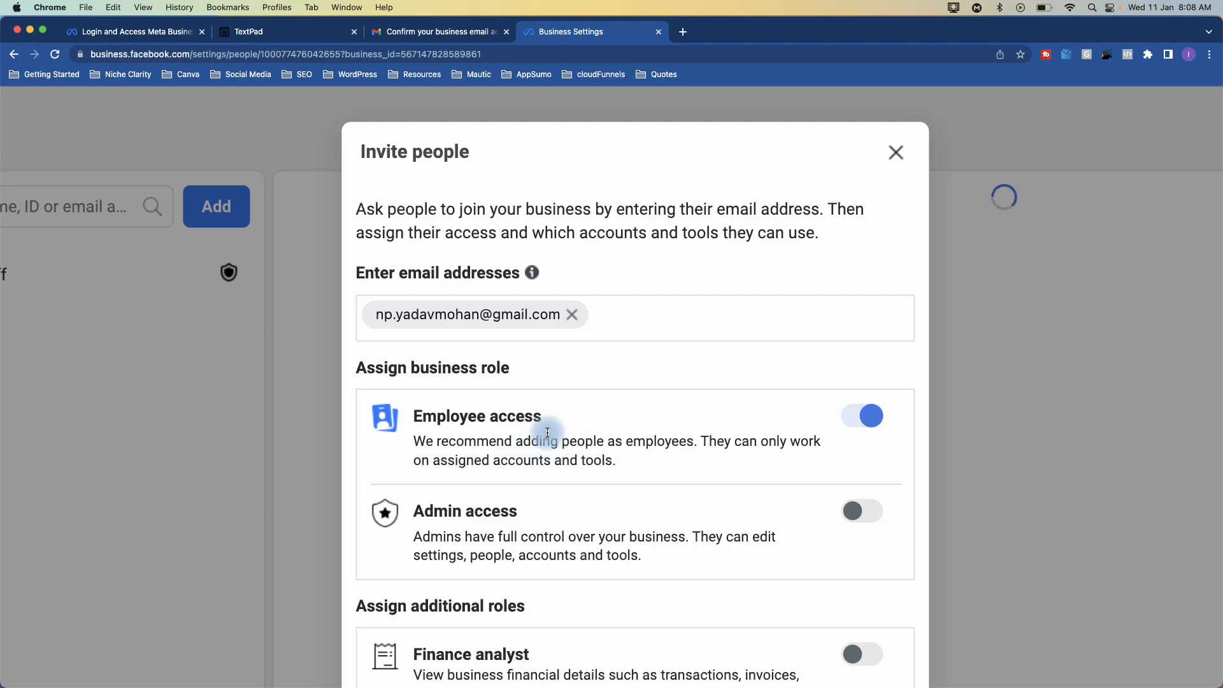
{"action": "scroll", "coordinate": [548, 432], "scroll_direction": "down", "scroll_amount": 1}
{"action": "scroll", "coordinate": [548, 433], "scroll_direction": "down", "scroll_amount": 10}
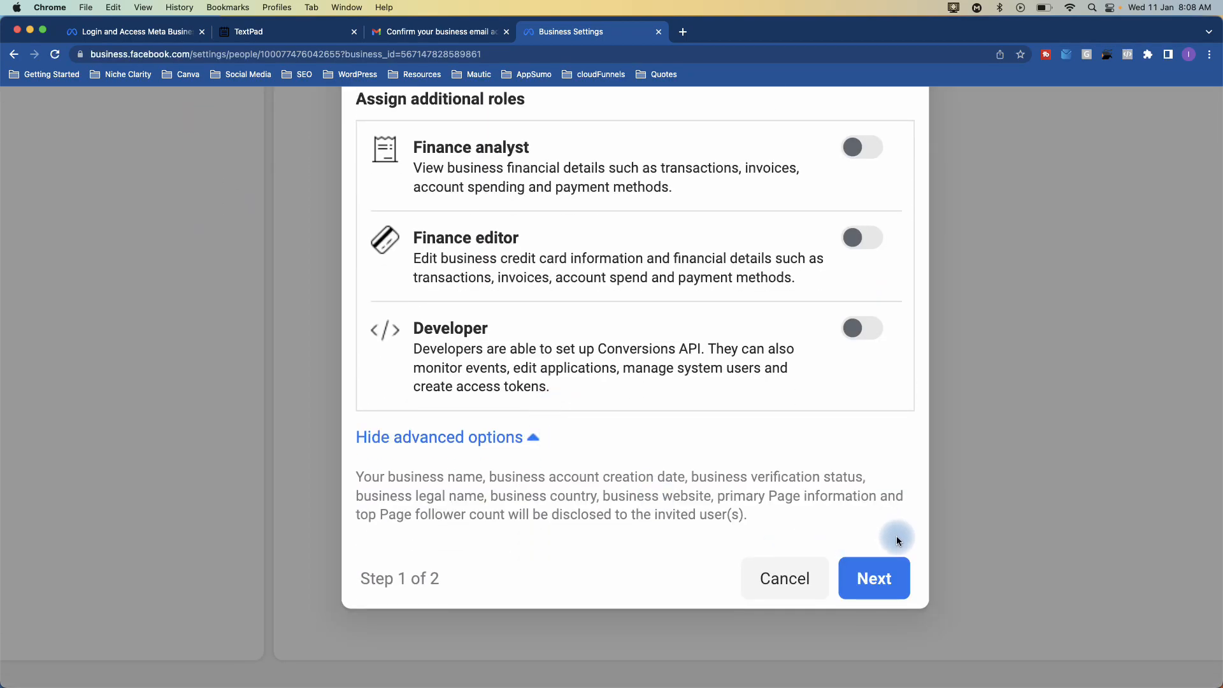
Send the employee invitation without assigning any assets, then go to the Partners page.
{"action": "left_click", "coordinate": [874, 578]}
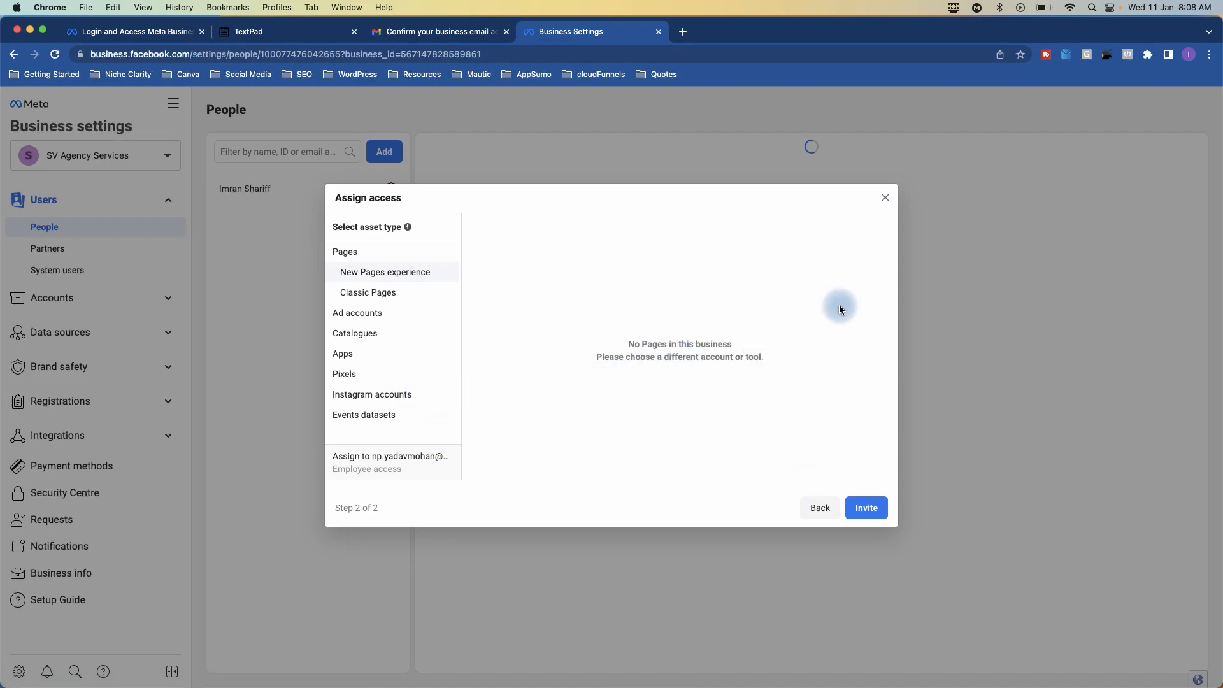
{"action": "left_click", "coordinate": [885, 198]}
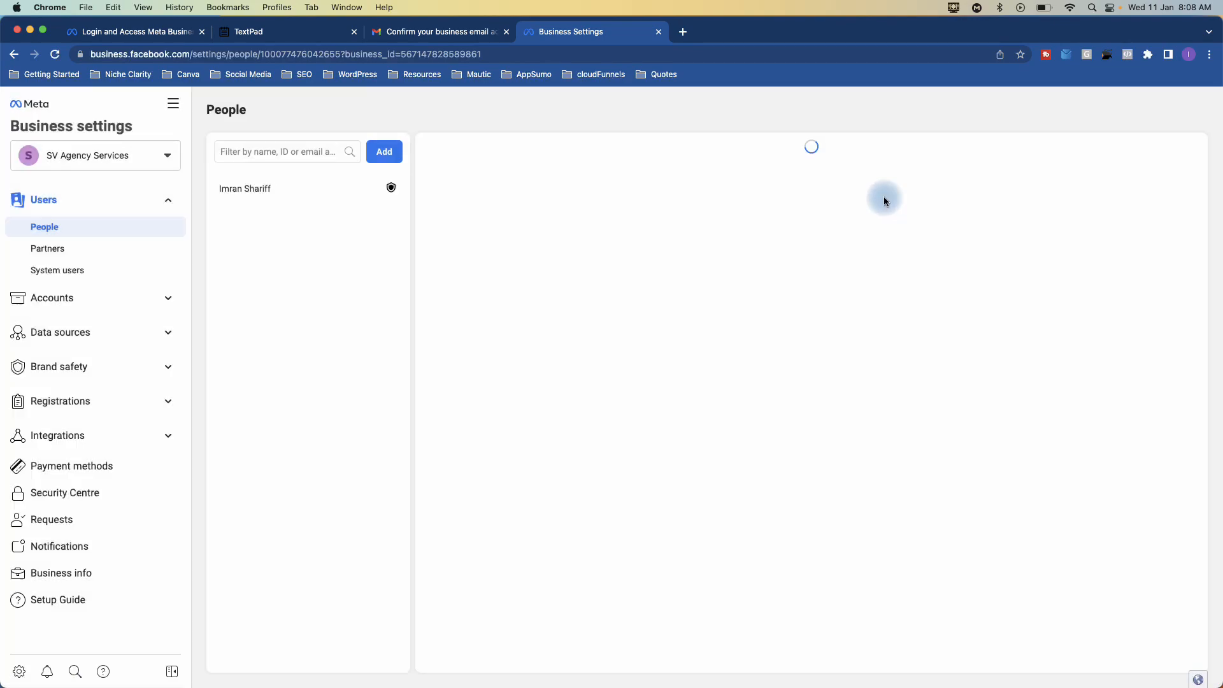
{"action": "left_click", "coordinate": [51, 262]}
{"action": "left_click", "coordinate": [52, 248]}
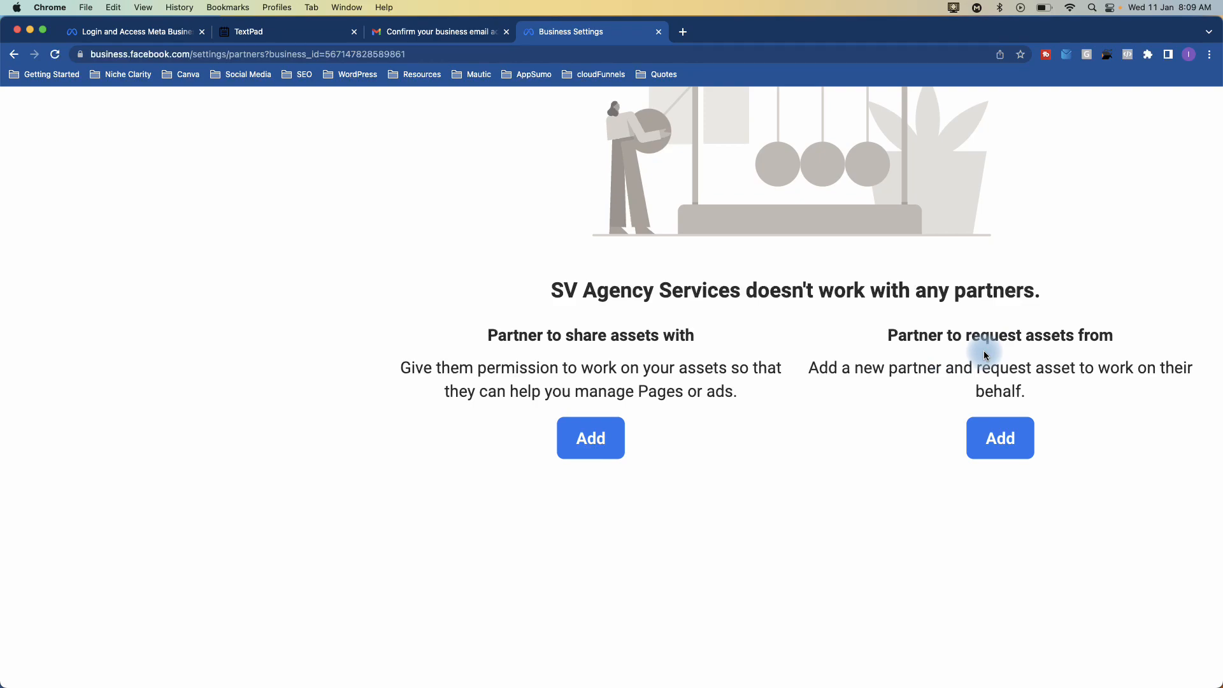
Reset the Partners page zoom and expand the Accounts section in the sidebar.
{"action": "key", "text": "super+0"}
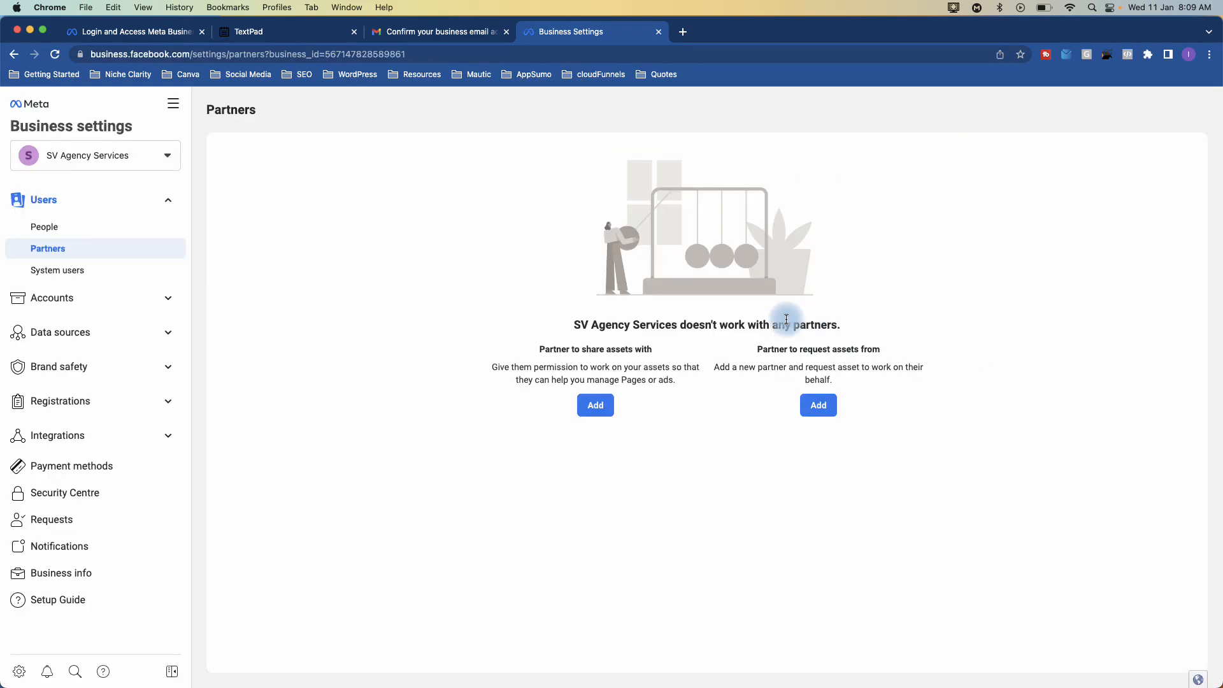
{"action": "left_click", "coordinate": [72, 302]}
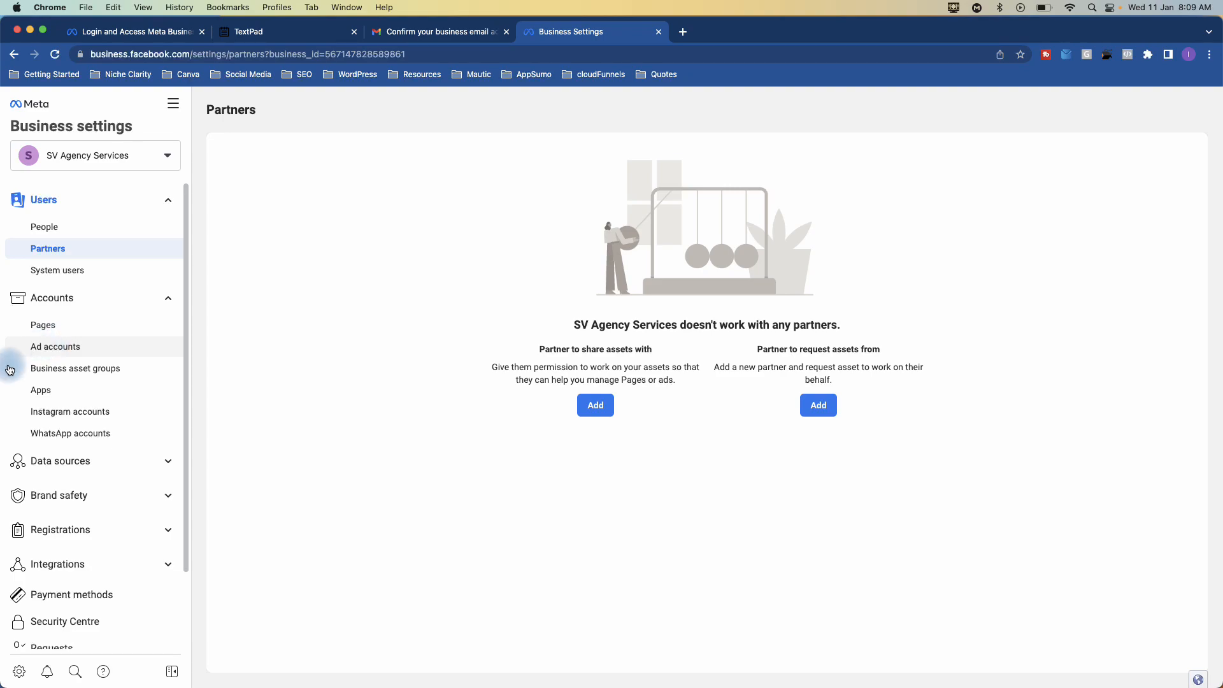
{"action": "scroll", "coordinate": [49, 342], "scroll_direction": "up", "scroll_amount": 5}
Open Accounts > Pages, which has none yet, and show the Add options for a Page.
{"action": "left_click", "coordinate": [104, 312]}
{"action": "scroll", "coordinate": [591, 292], "scroll_direction": "down", "scroll_amount": 5}
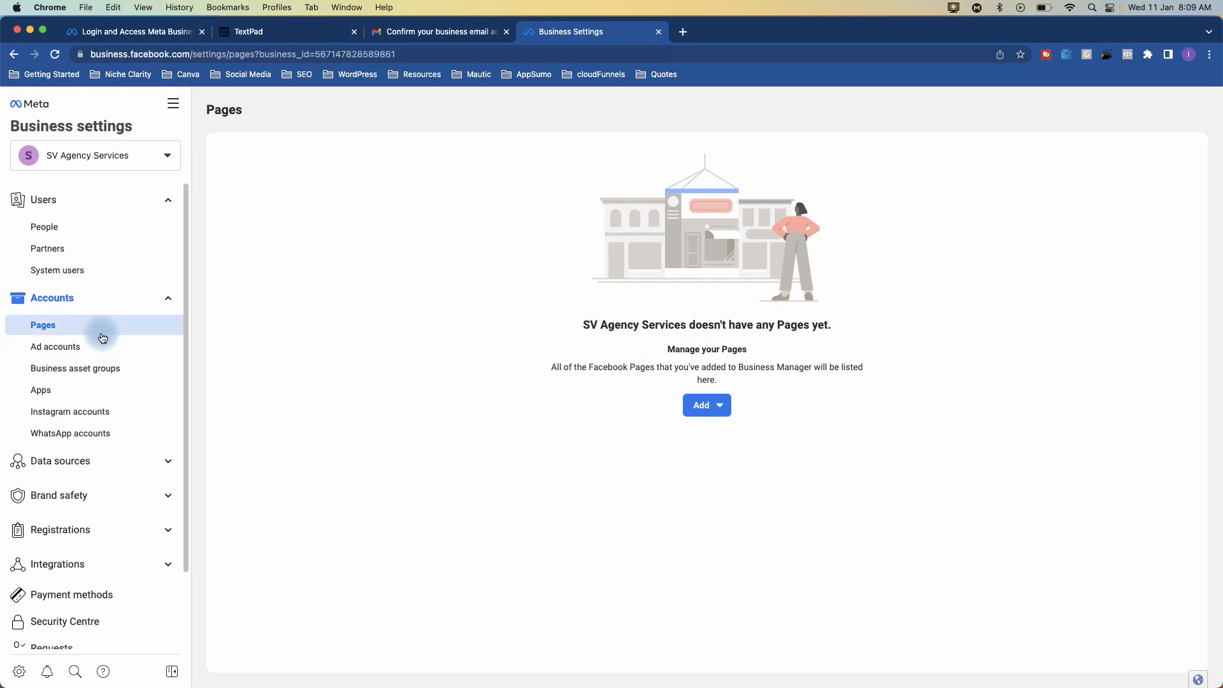
{"action": "left_click", "coordinate": [720, 407]}
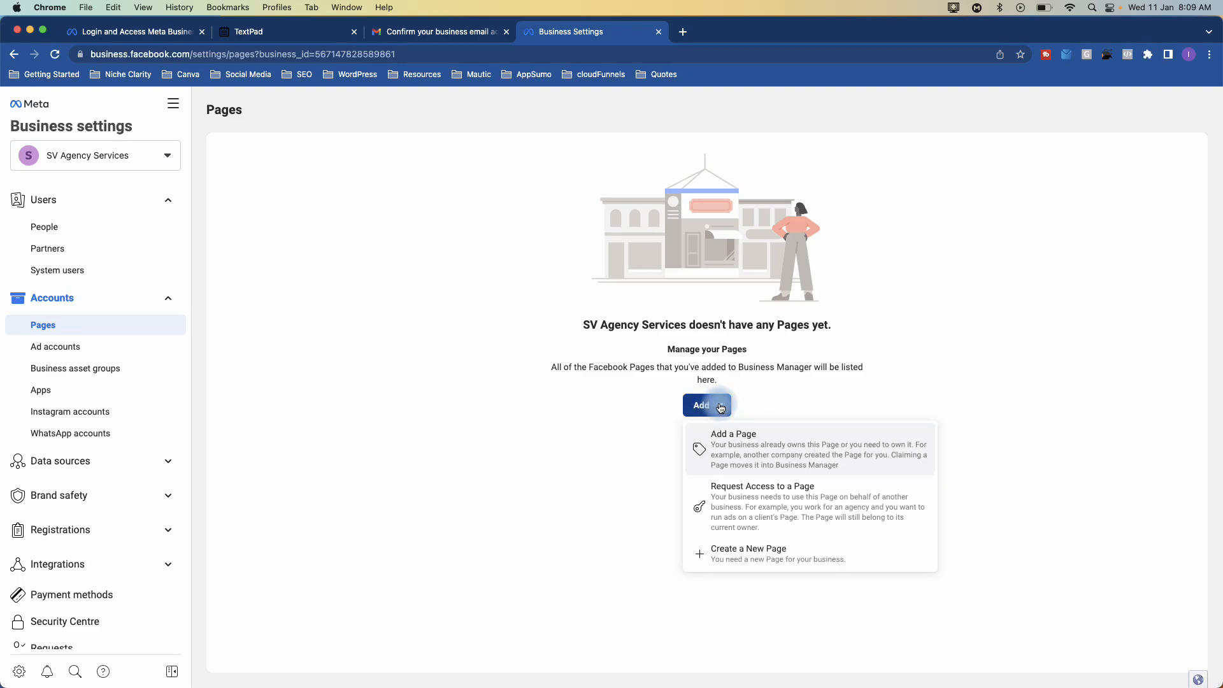
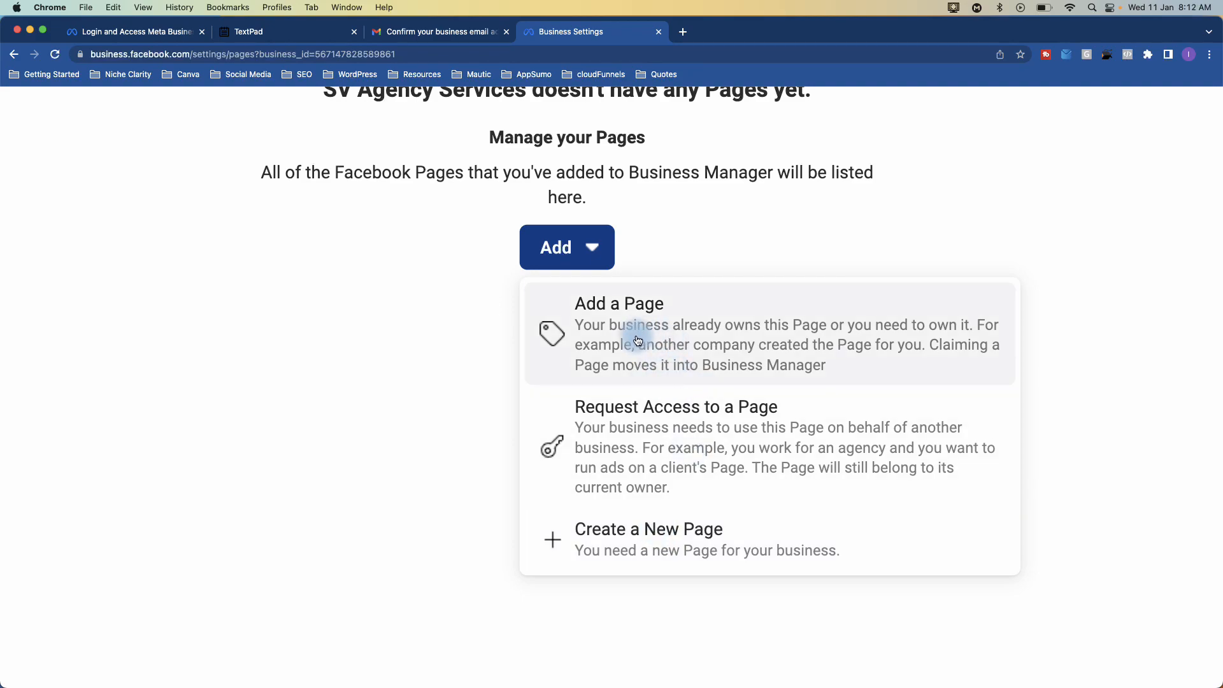
Try adding an existing Page by searching its name, then close the form without adding it.
{"action": "left_click", "coordinate": [640, 339]}
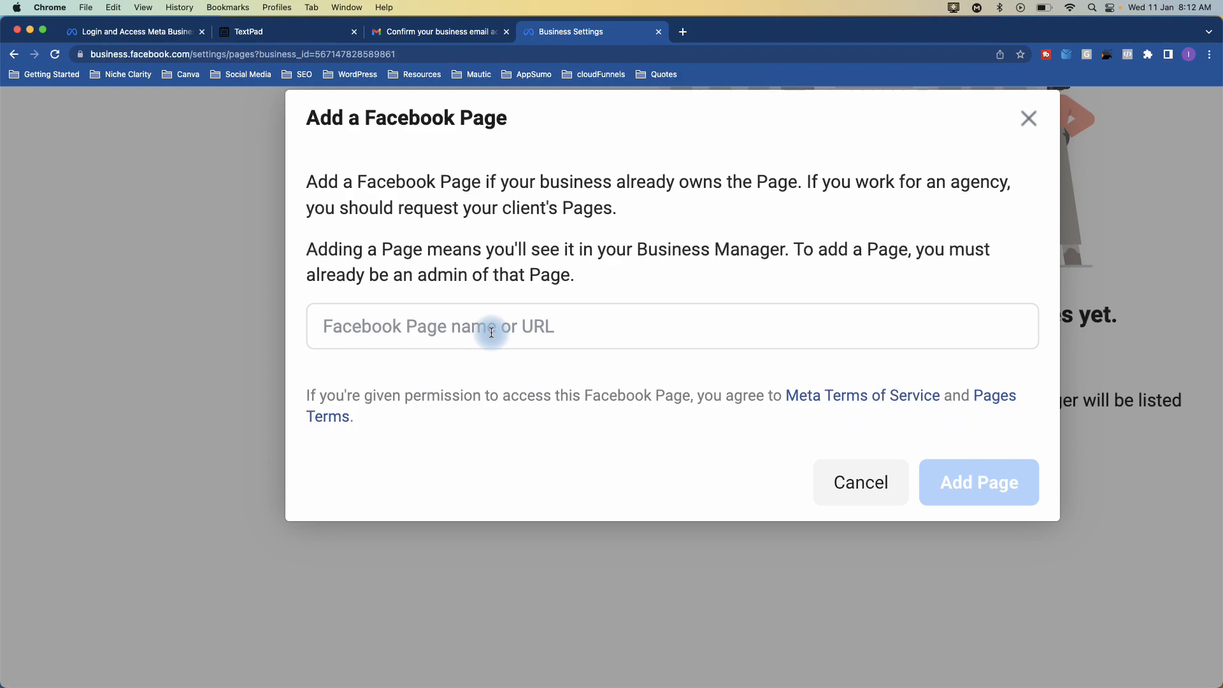
{"action": "left_click", "coordinate": [491, 332]}
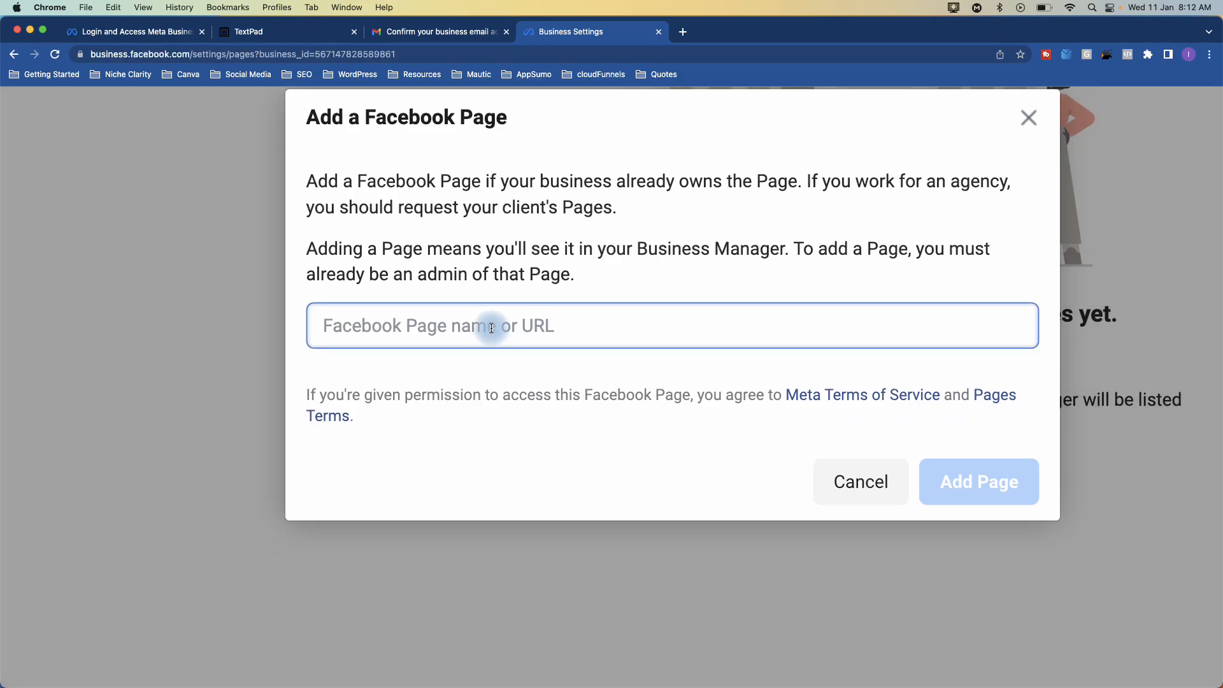
{"action": "type", "text": "irman"}
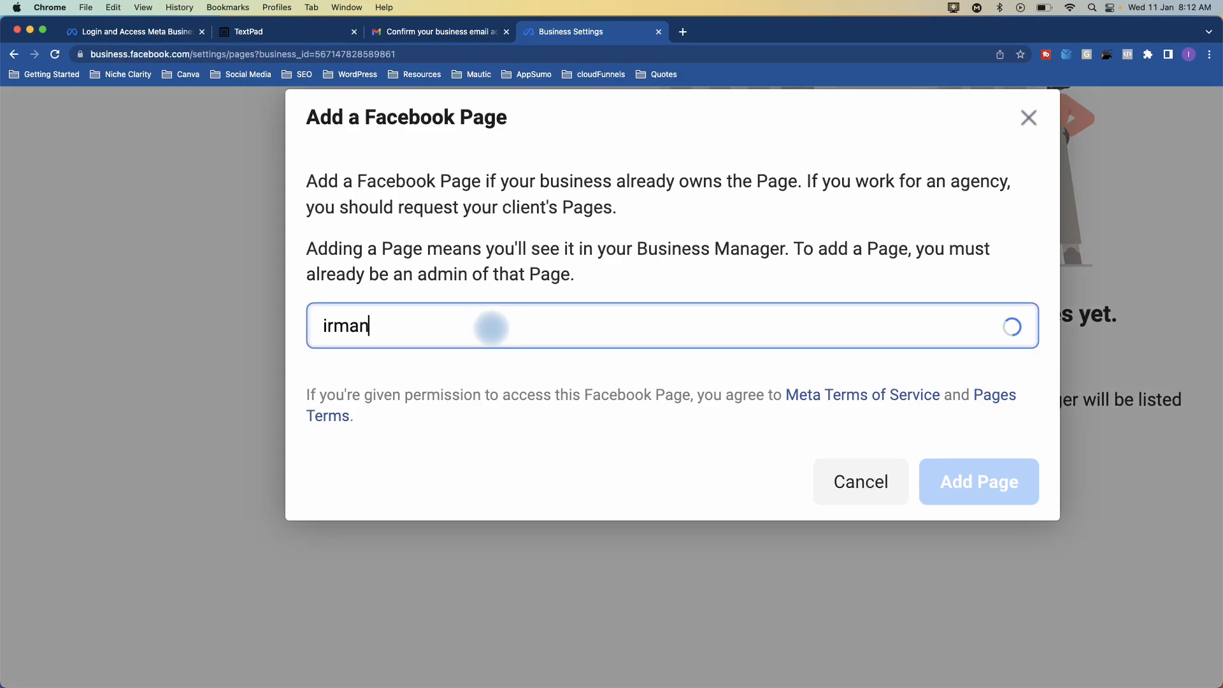
{"action": "key", "text": "BackSpace"}
{"action": "key", "text": "BackSpace"}
{"action": "key", "text": "BackSpace"}
{"action": "key", "text": "BackSpace"}
{"action": "type", "text": "mran"}
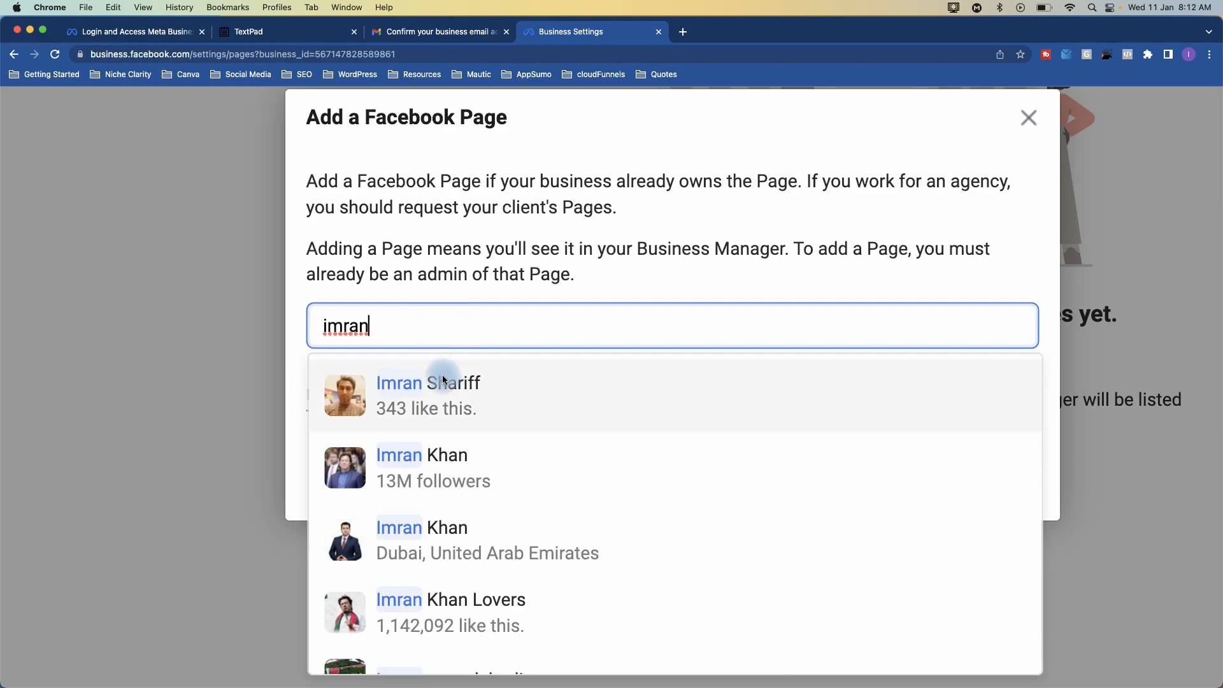
{"action": "left_click", "coordinate": [442, 380]}
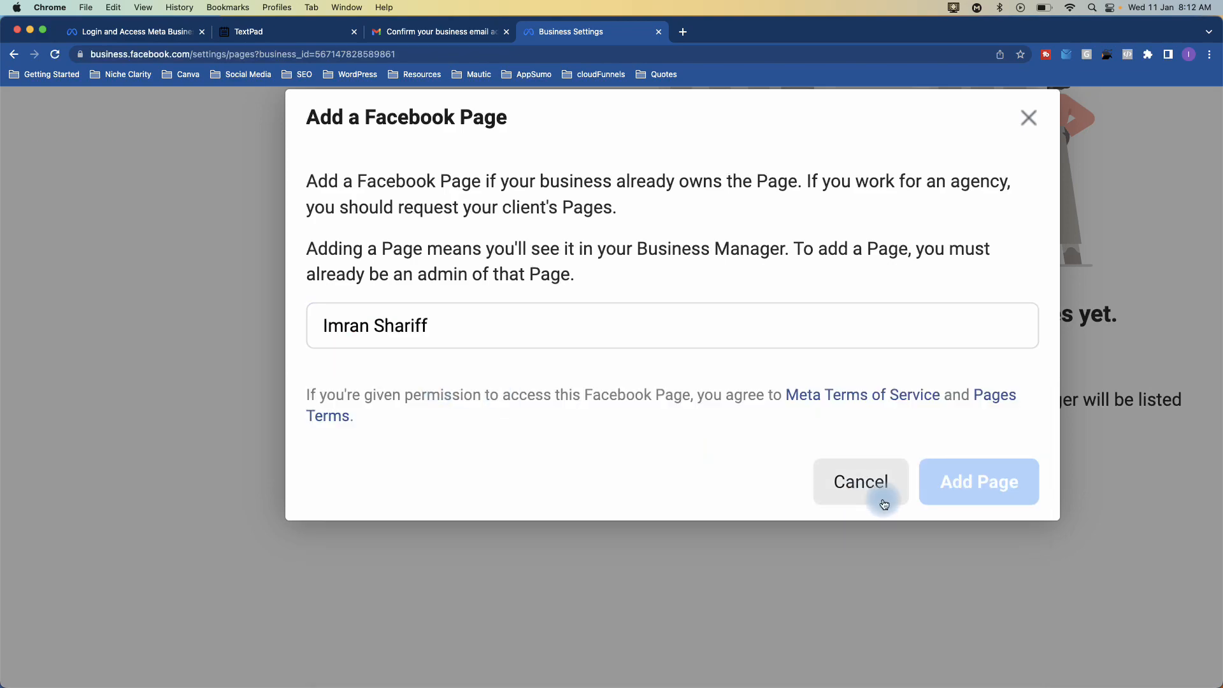
{"action": "left_click", "coordinate": [997, 566]}
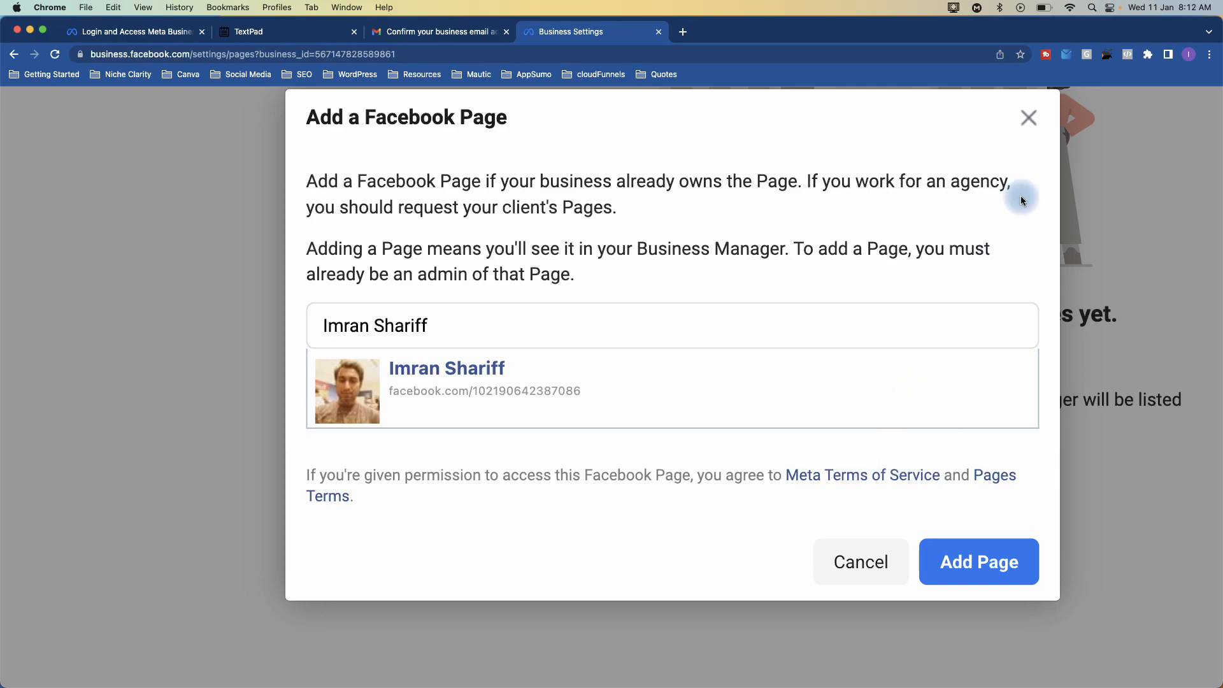
{"action": "left_click", "coordinate": [1024, 120]}
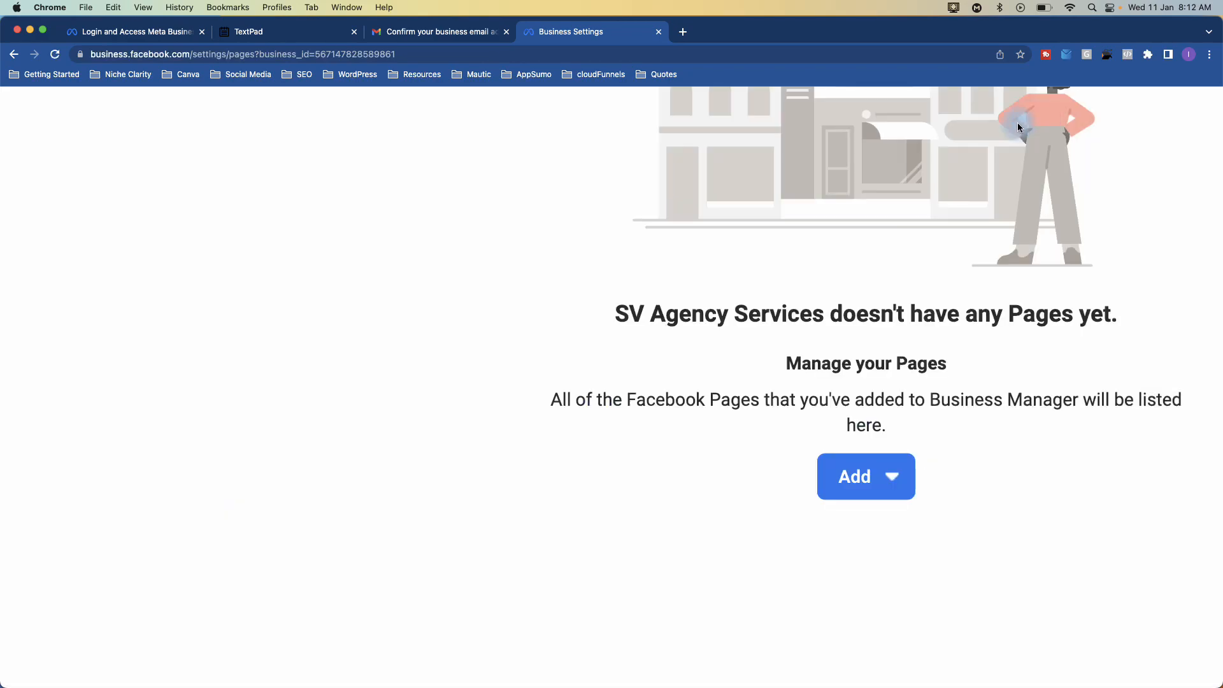
Look at requesting access to another business's Page, then dismiss the primary Page notice.
{"action": "left_click", "coordinate": [884, 477]}
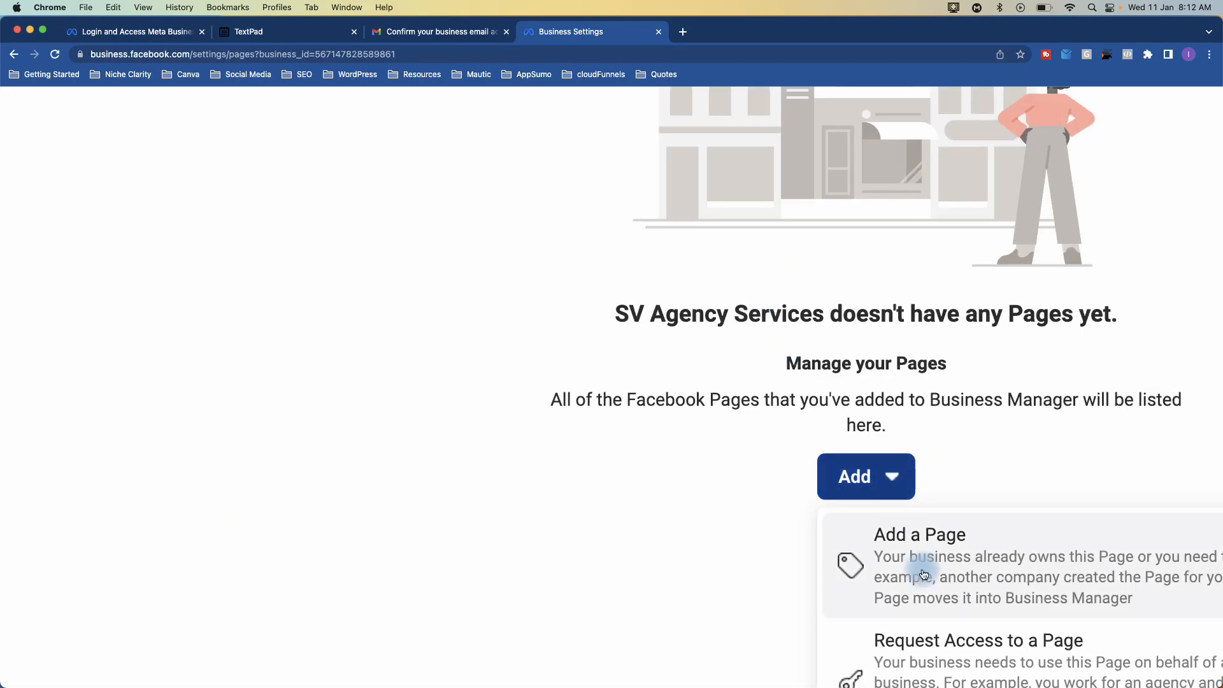
{"action": "scroll", "coordinate": [918, 599], "scroll_direction": "down", "scroll_amount": 1}
{"action": "left_click", "coordinate": [905, 608]}
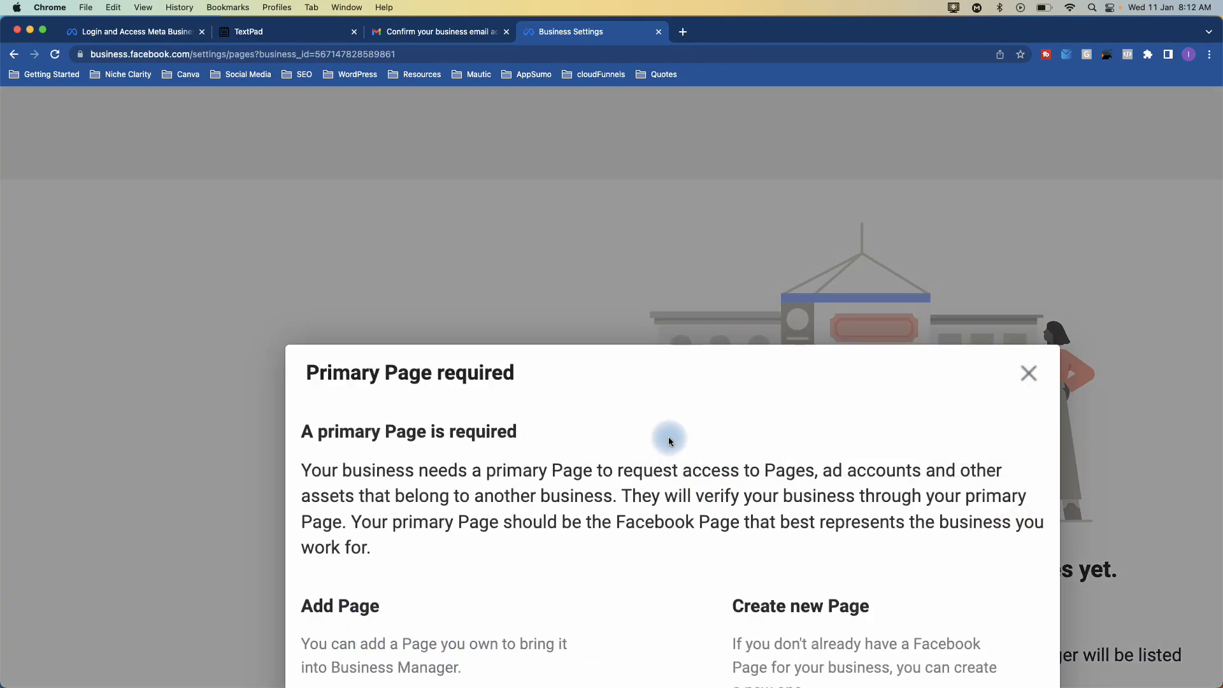
{"action": "scroll", "coordinate": [668, 437], "scroll_direction": "down", "scroll_amount": 5}
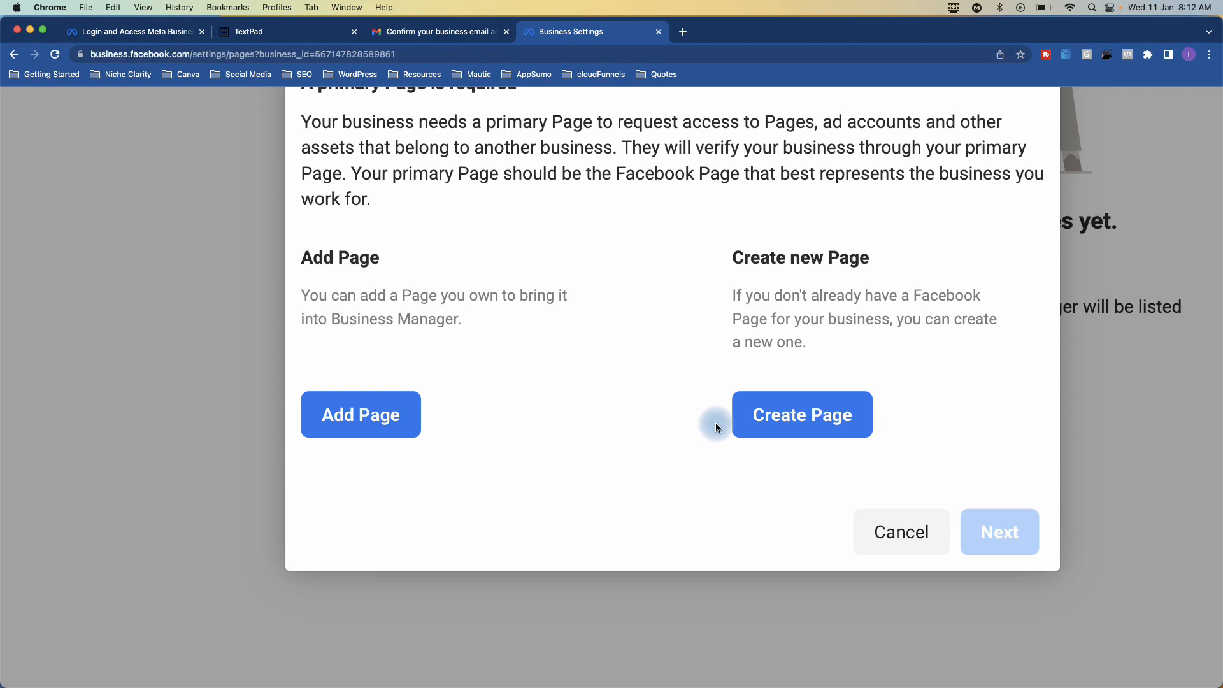
{"action": "scroll", "coordinate": [717, 423], "scroll_direction": "up", "scroll_amount": 3}
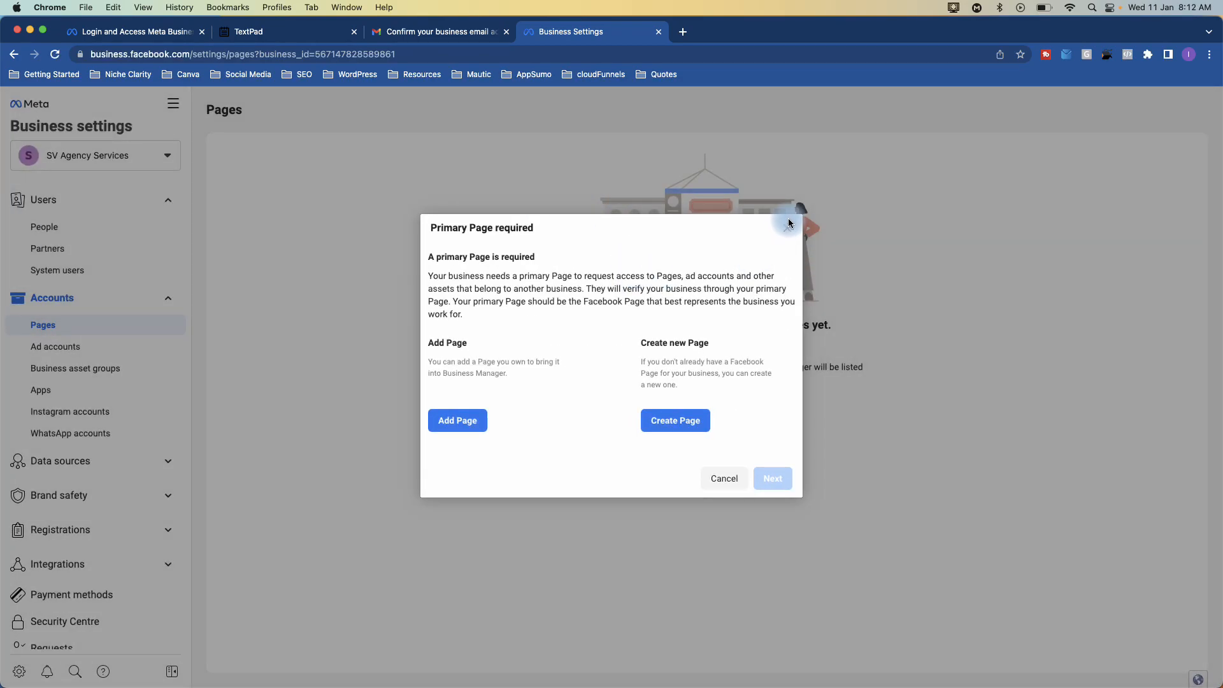
{"action": "left_click", "coordinate": [789, 223]}
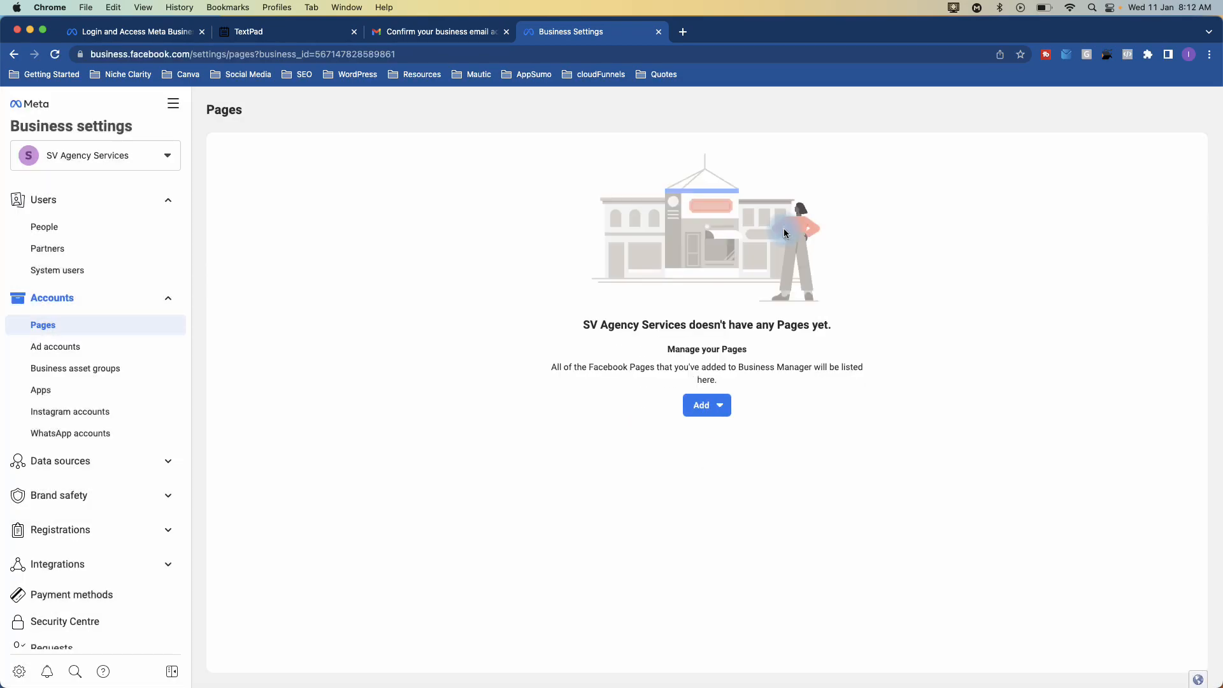
Choose Create a New Page, browse the category choices, and open a new browser tab.
{"action": "left_click", "coordinate": [724, 408]}
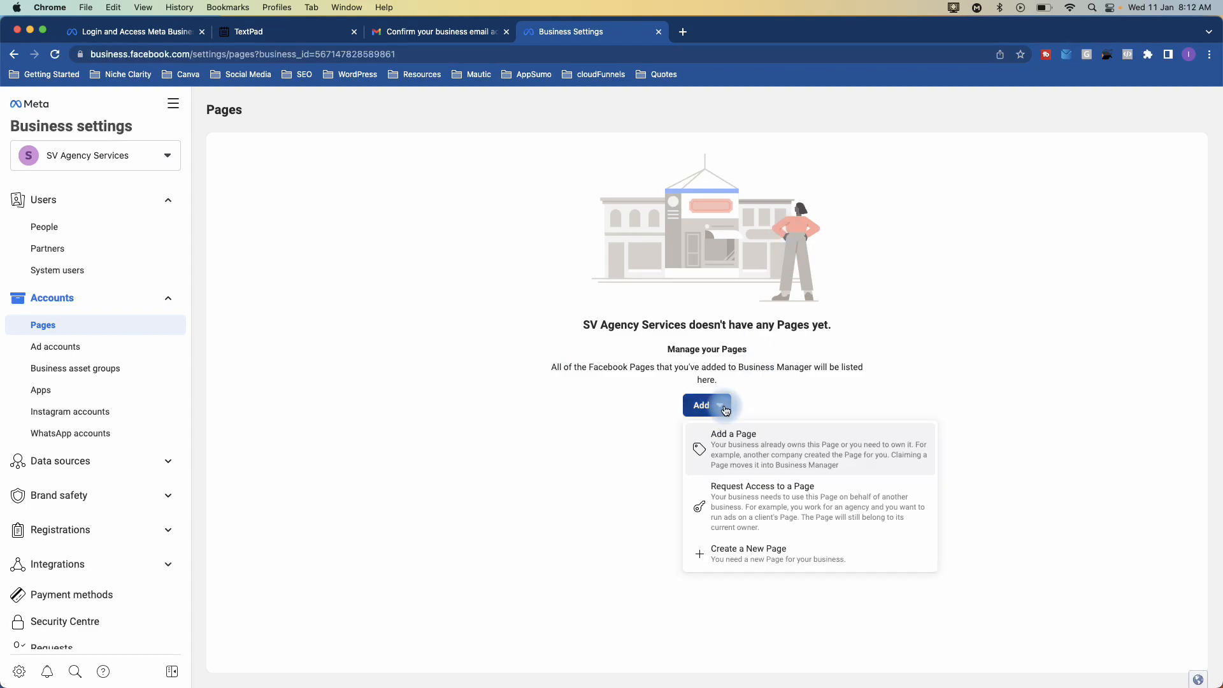
{"action": "left_click", "coordinate": [750, 548]}
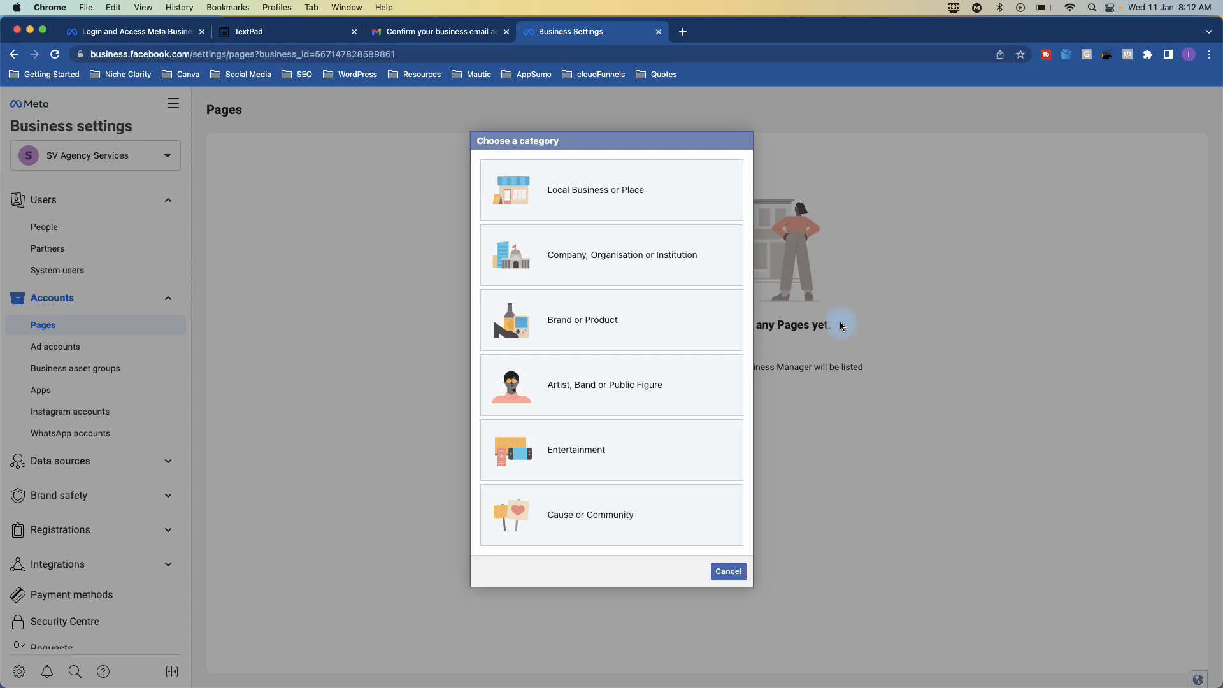
{"action": "scroll", "coordinate": [854, 265], "scroll_direction": "up", "scroll_amount": 3}
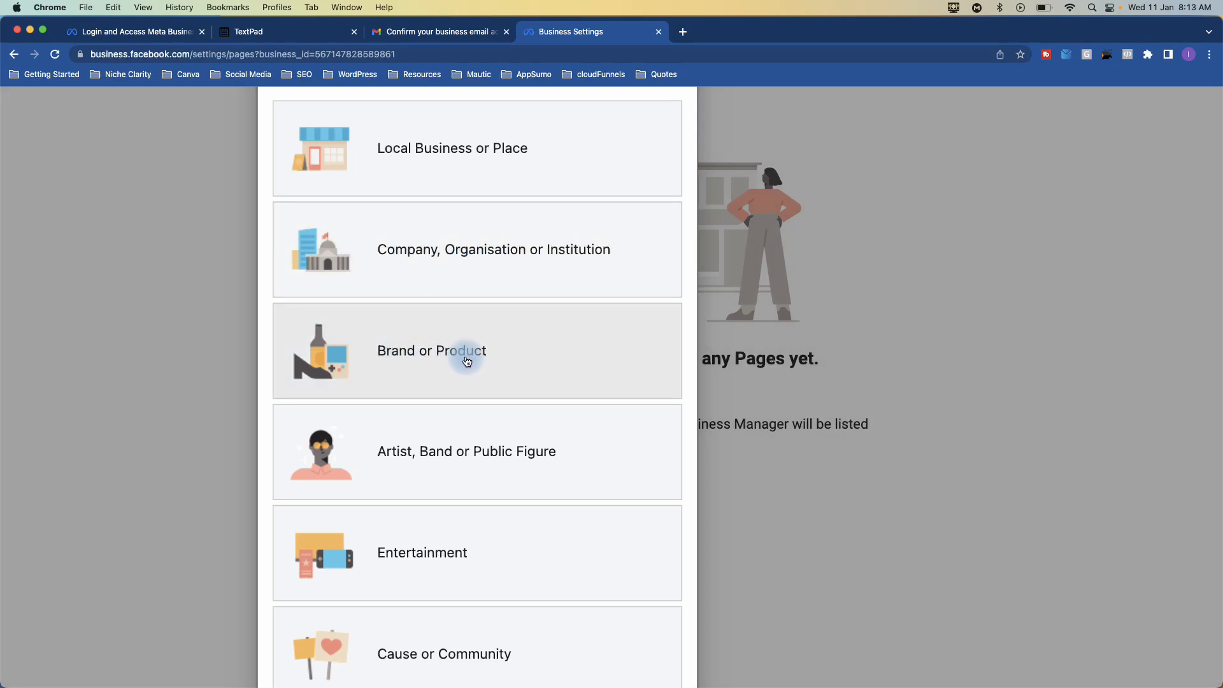
{"action": "scroll", "coordinate": [468, 362], "scroll_direction": "down", "scroll_amount": 2}
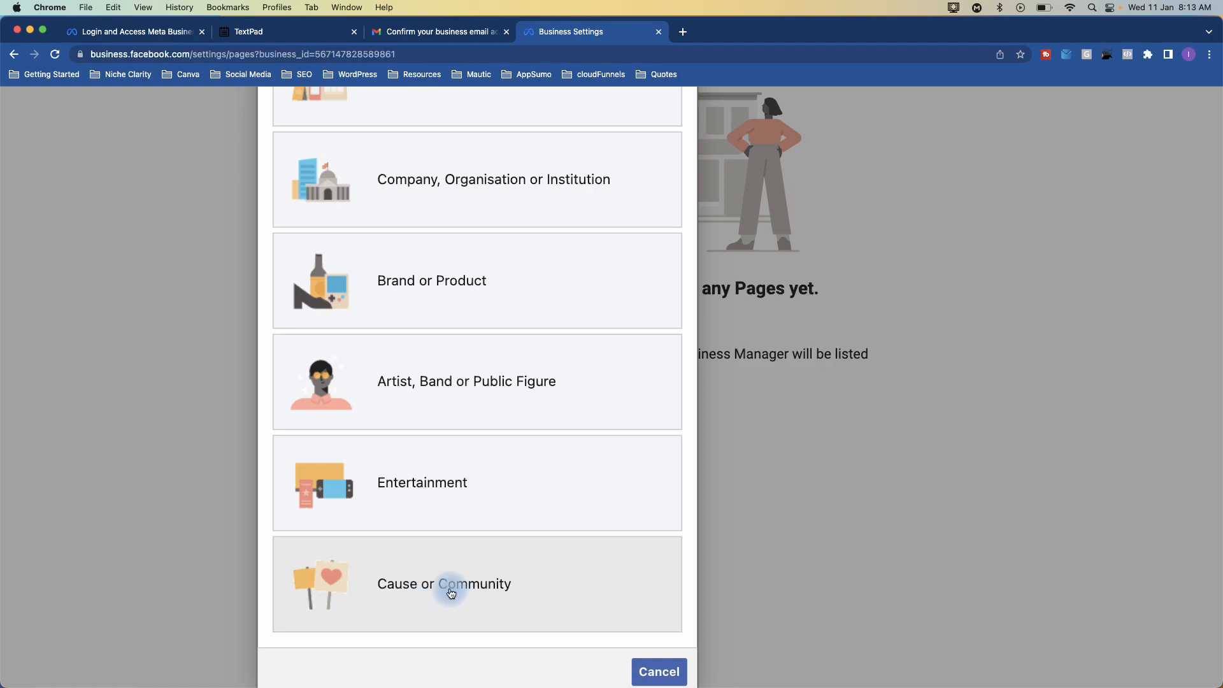
{"action": "scroll", "coordinate": [438, 526], "scroll_direction": "up", "scroll_amount": 3}
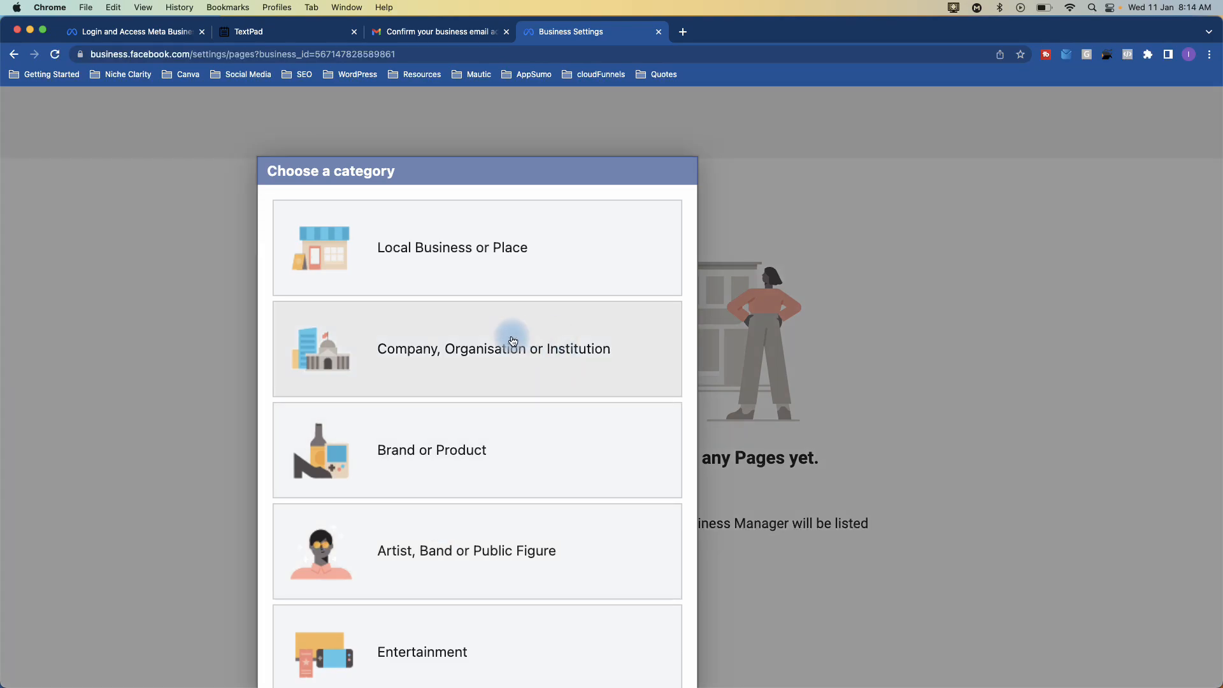
{"action": "left_click", "coordinate": [683, 31]}
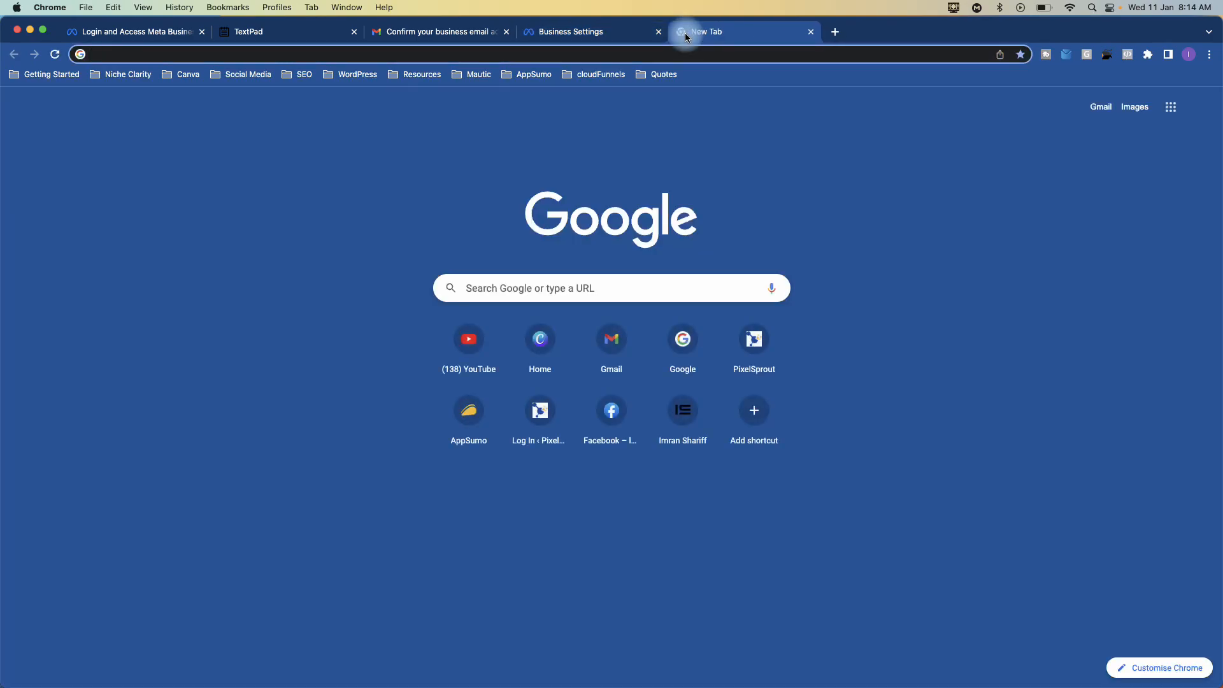
Go to facebook.com and open Menu > Create > Page in the new tab.
{"action": "type", "text": "facebook.com"}
{"action": "key", "text": "Return"}
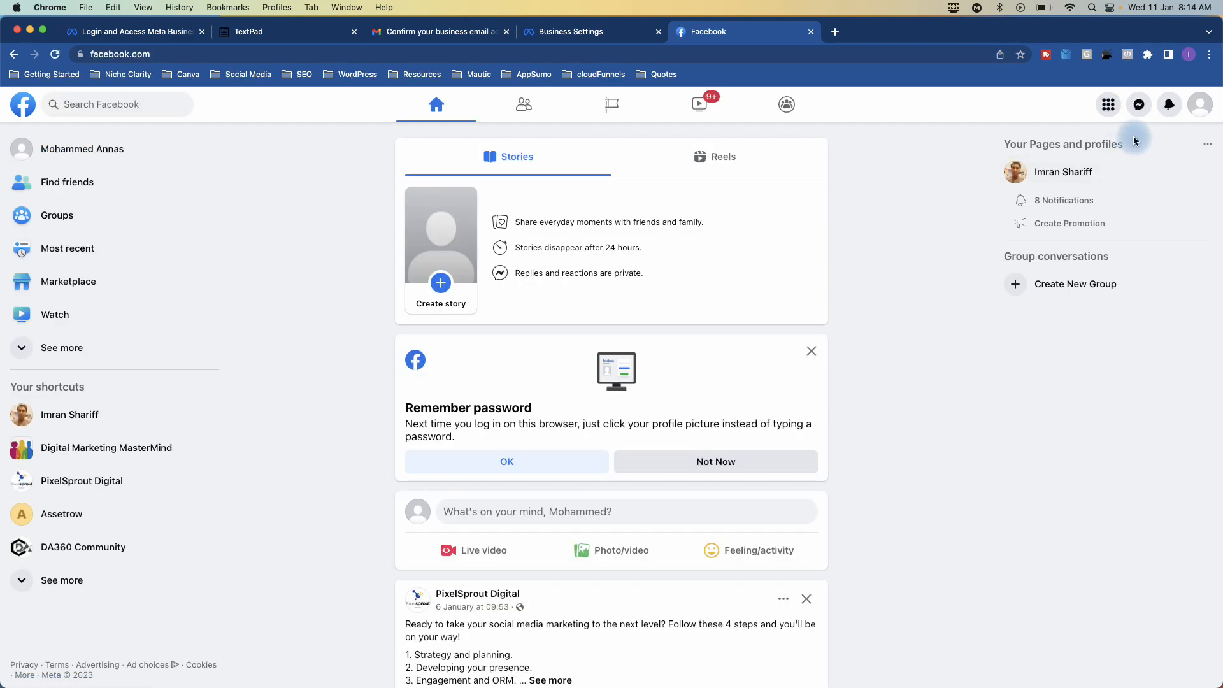
{"action": "left_click", "coordinate": [1109, 104]}
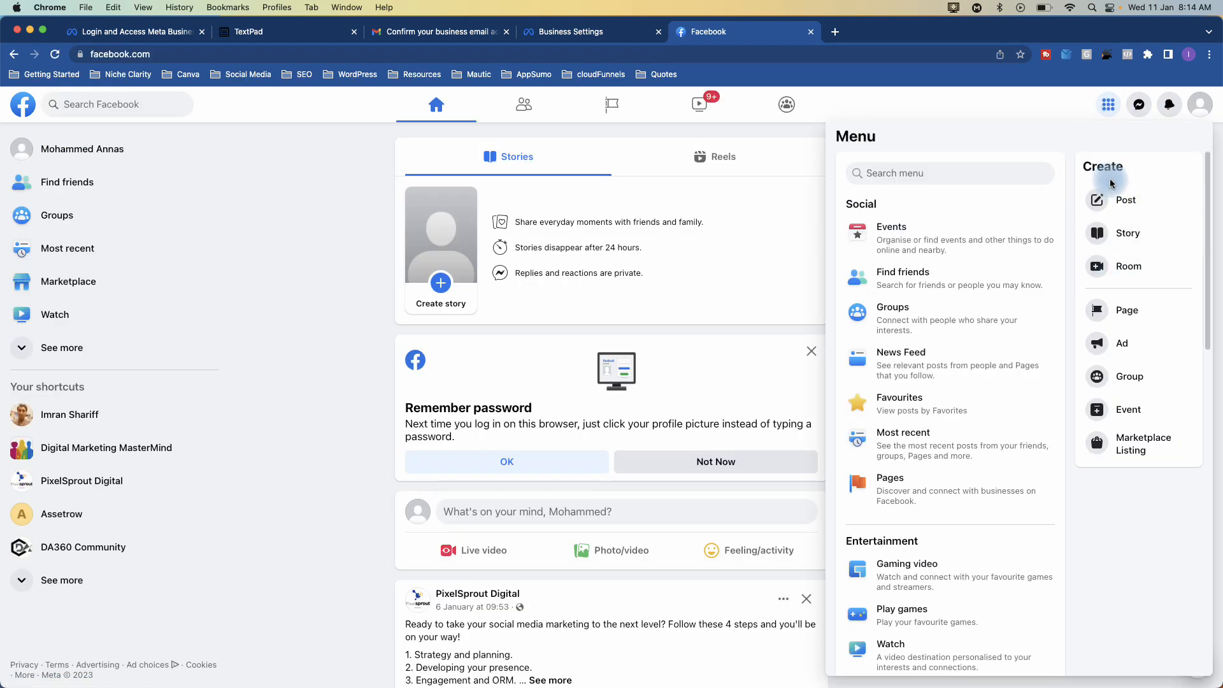
{"action": "left_click", "coordinate": [1124, 310]}
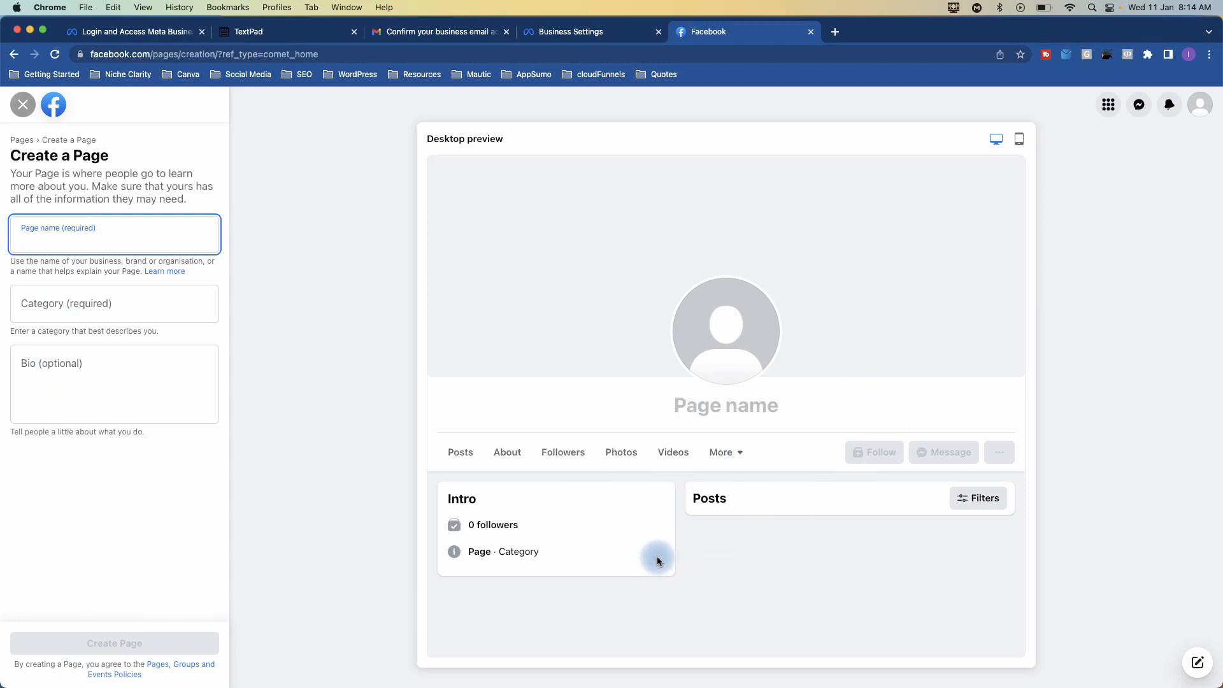
Switch back to the Business Settings tab showing the Choose a category dialog.
{"action": "left_click", "coordinate": [598, 28]}
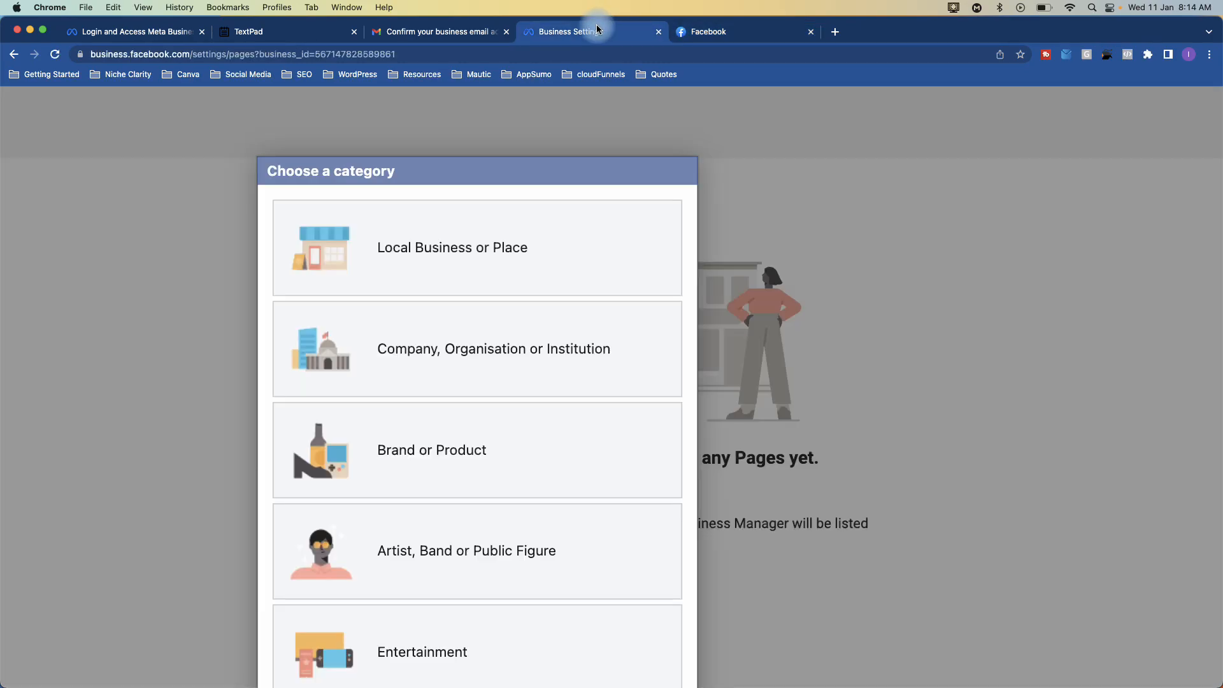
{"action": "scroll", "coordinate": [223, 292], "scroll_direction": "left", "scroll_amount": 2}
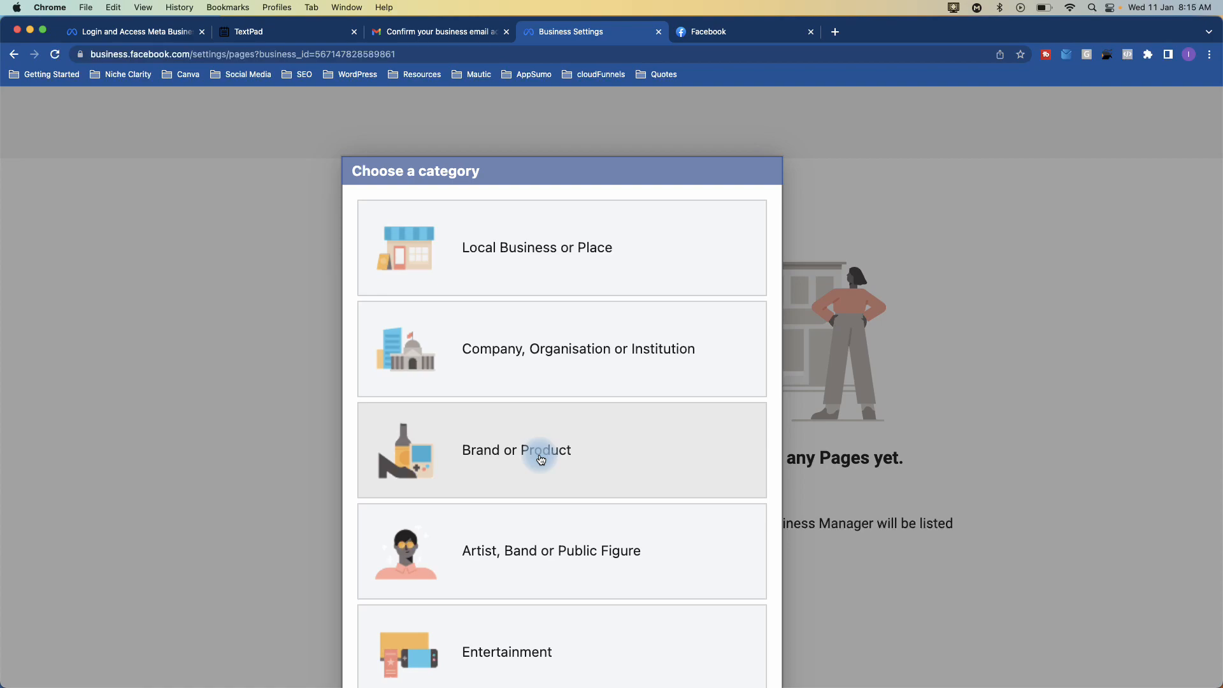
Scroll through the category choices, then switch to Facebook's blank Create a Page form.
{"action": "scroll", "coordinate": [541, 459], "scroll_direction": "down", "scroll_amount": 3}
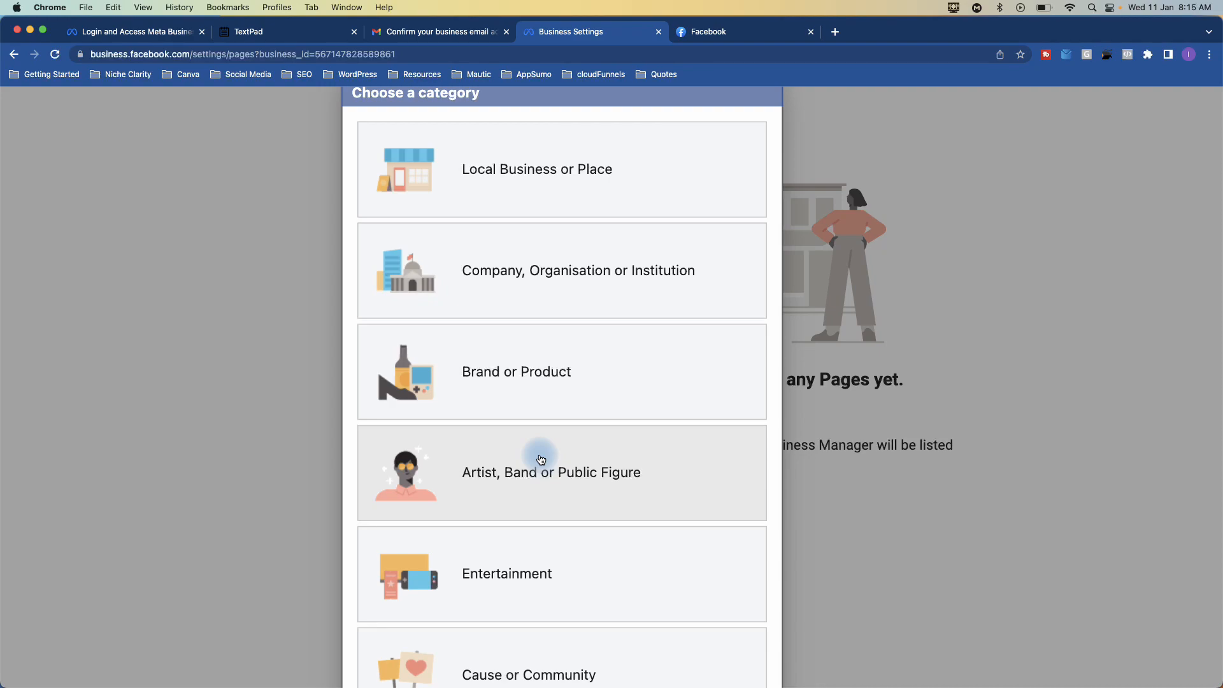
{"action": "scroll", "coordinate": [541, 460], "scroll_direction": "down", "scroll_amount": 2}
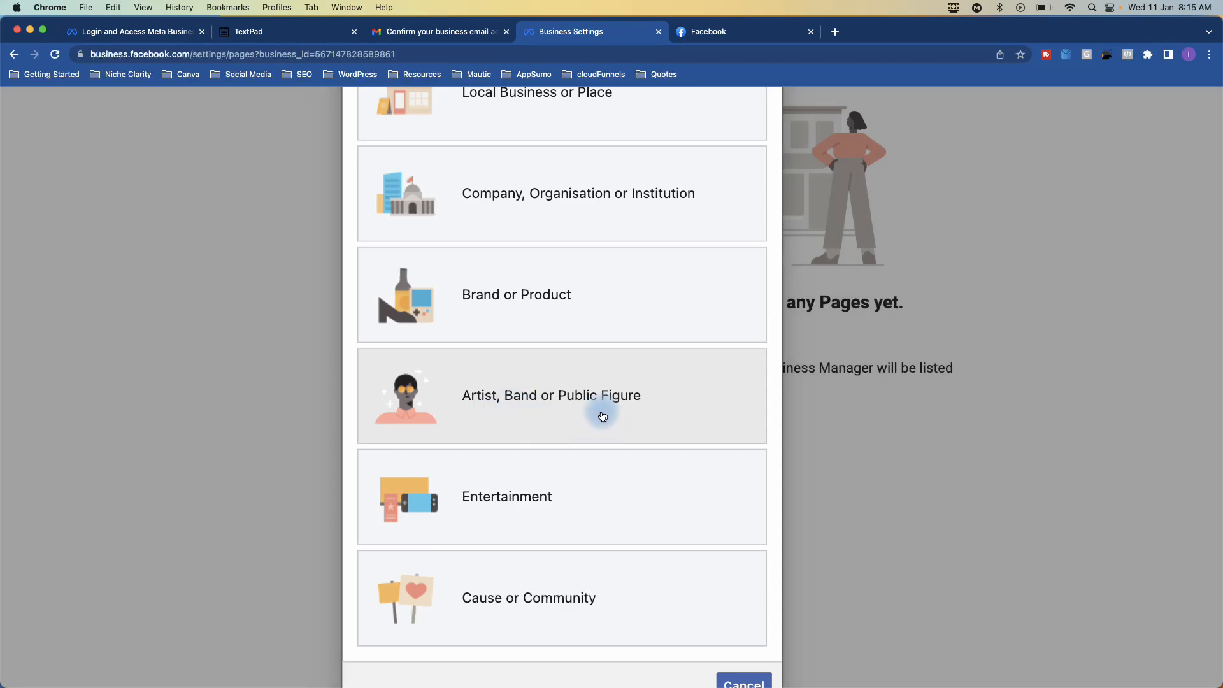
{"action": "scroll", "coordinate": [603, 416], "scroll_direction": "up", "scroll_amount": 2}
{"action": "scroll", "coordinate": [603, 416], "scroll_direction": "up", "scroll_amount": 1}
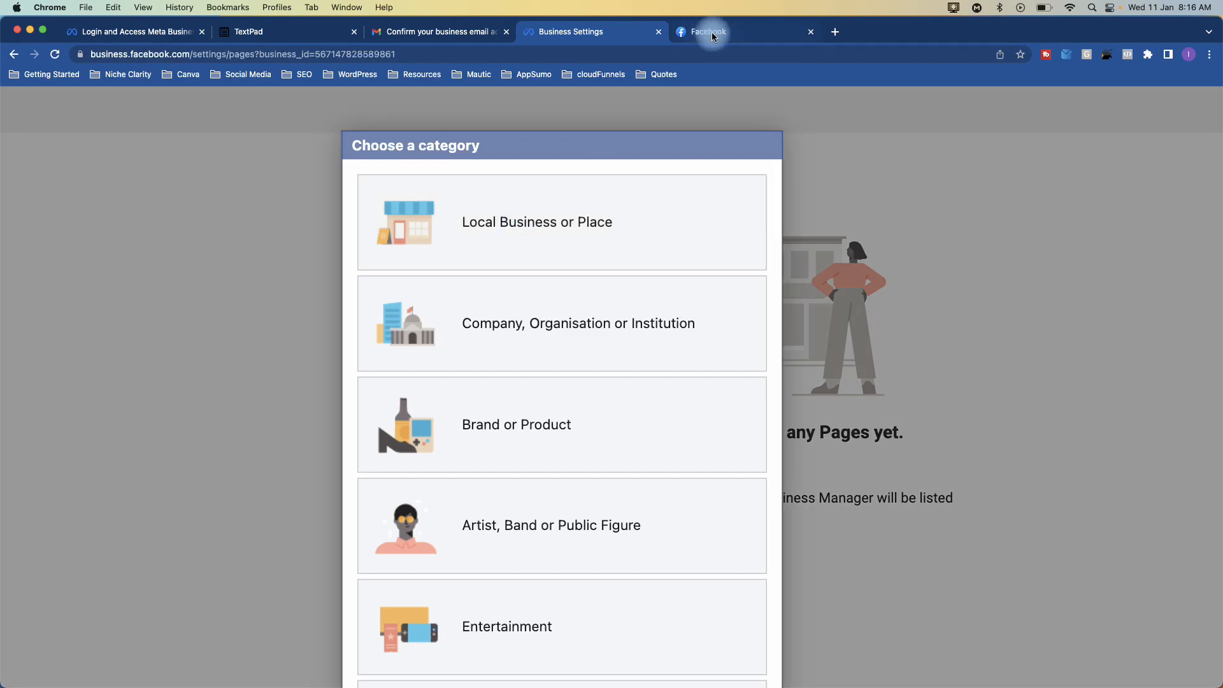
{"action": "left_click", "coordinate": [709, 32]}
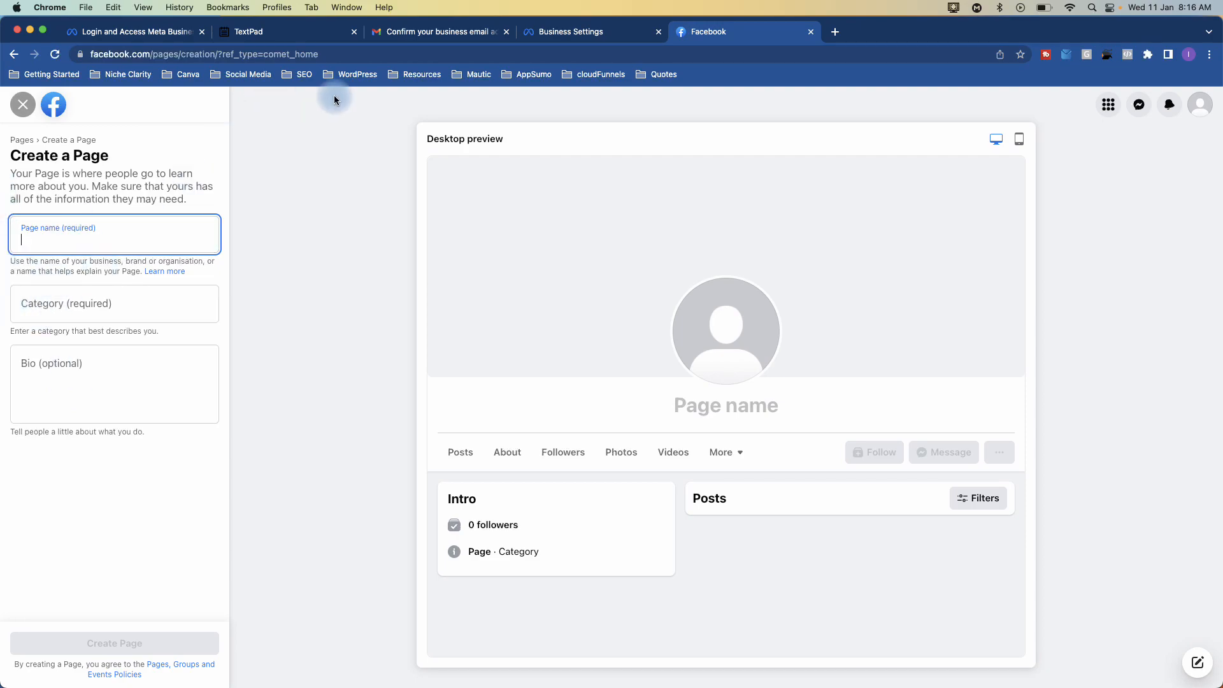
In Business Settings, choose Local Business or Place and enter the Page name 'PS Academy'.
{"action": "left_click", "coordinate": [556, 40]}
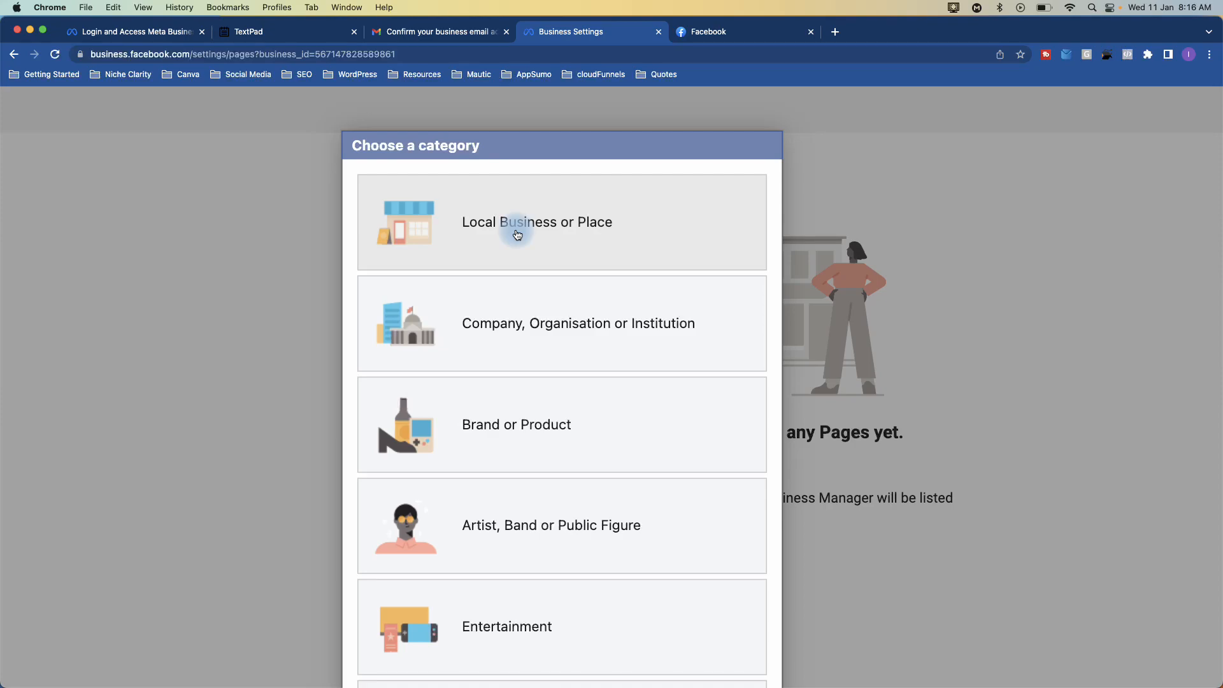
{"action": "left_click", "coordinate": [518, 235]}
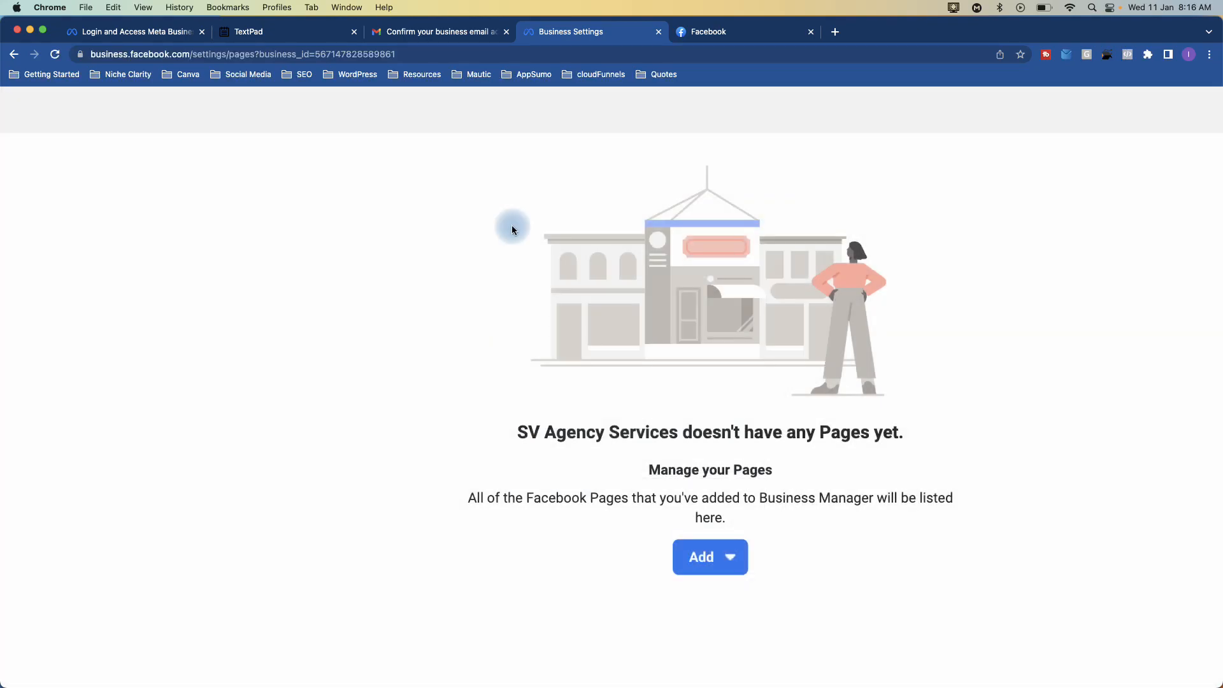
{"action": "left_click", "coordinate": [574, 373]}
{"action": "scroll", "coordinate": [577, 382], "scroll_direction": "up", "scroll_amount": 5}
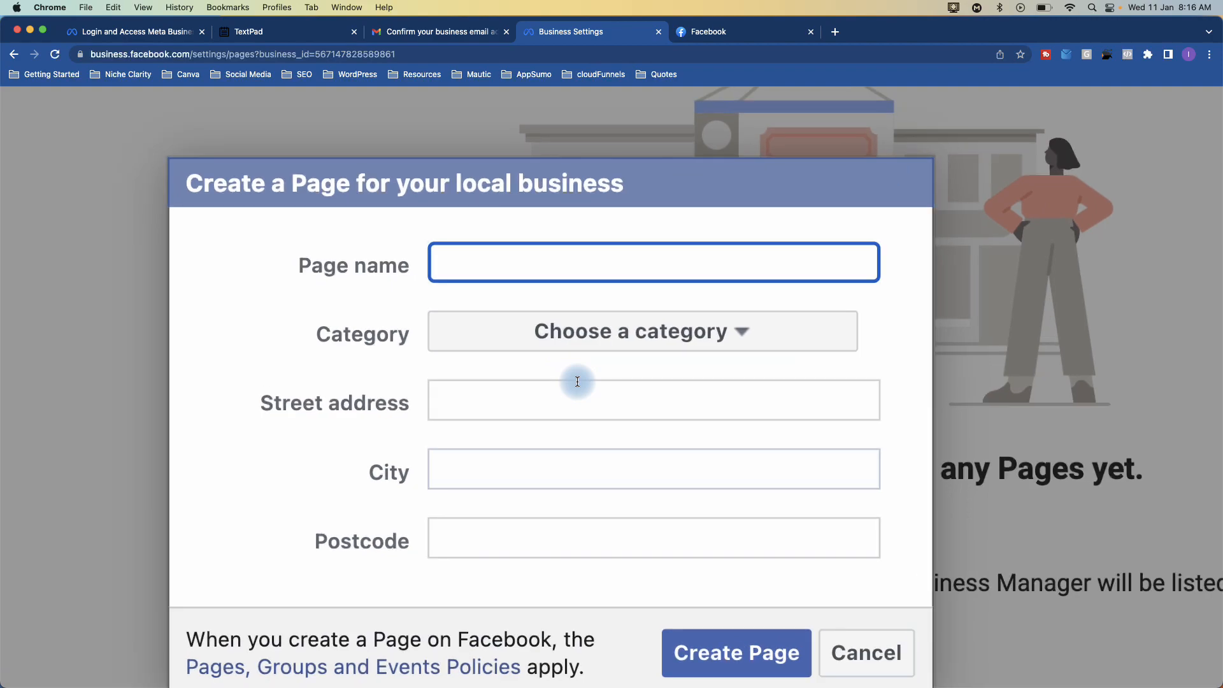
{"action": "scroll", "coordinate": [577, 383], "scroll_direction": "down", "scroll_amount": 1}
{"action": "scroll", "coordinate": [505, 198], "scroll_direction": "up", "scroll_amount": 1}
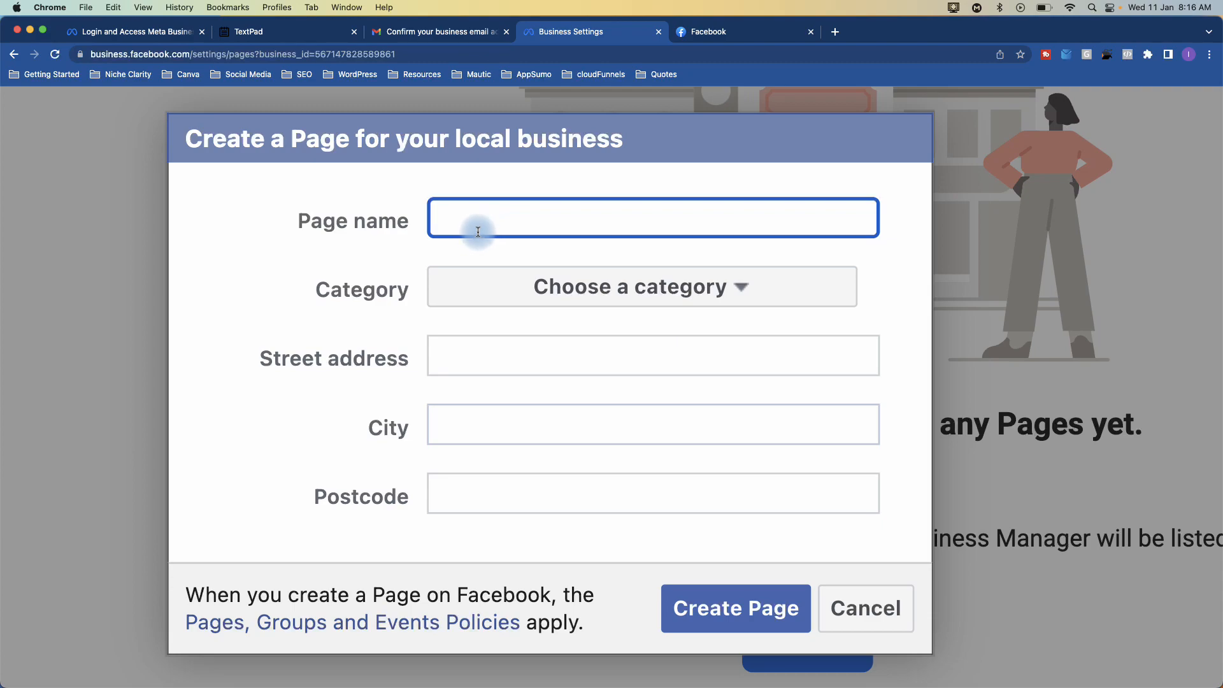
{"action": "type", "text": "PS Academy"}
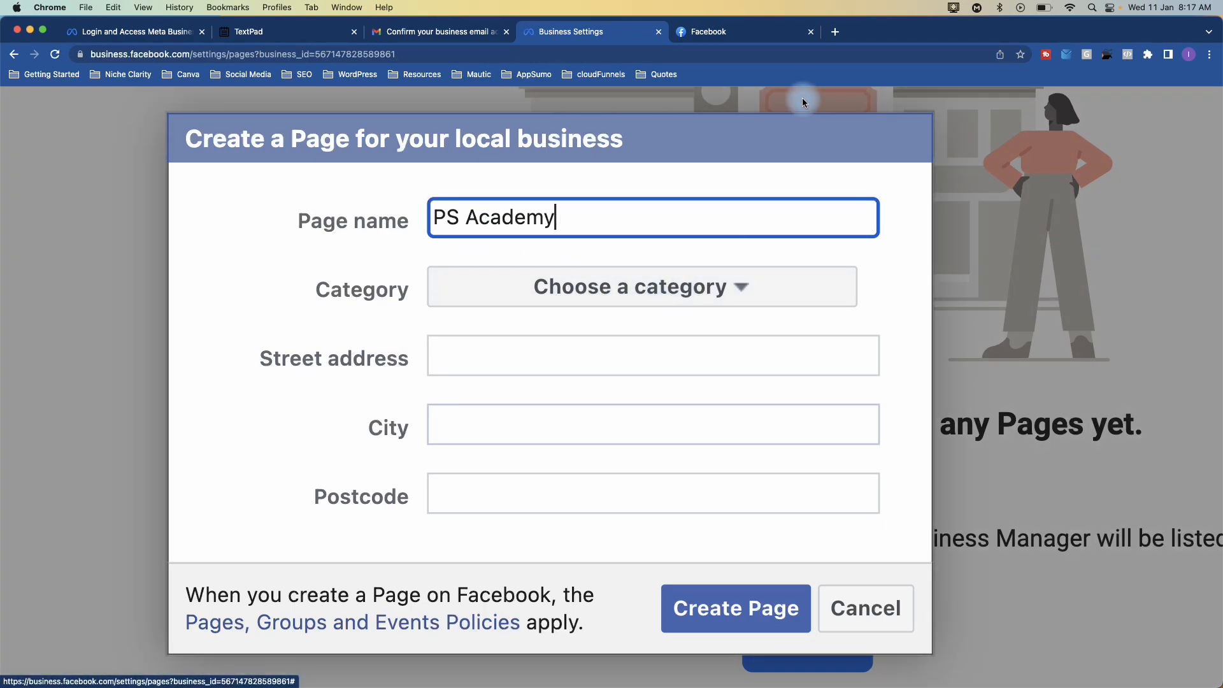
Check the Category field on Facebook's own Create a Page form, then return to Business Settings.
{"action": "left_click", "coordinate": [728, 32]}
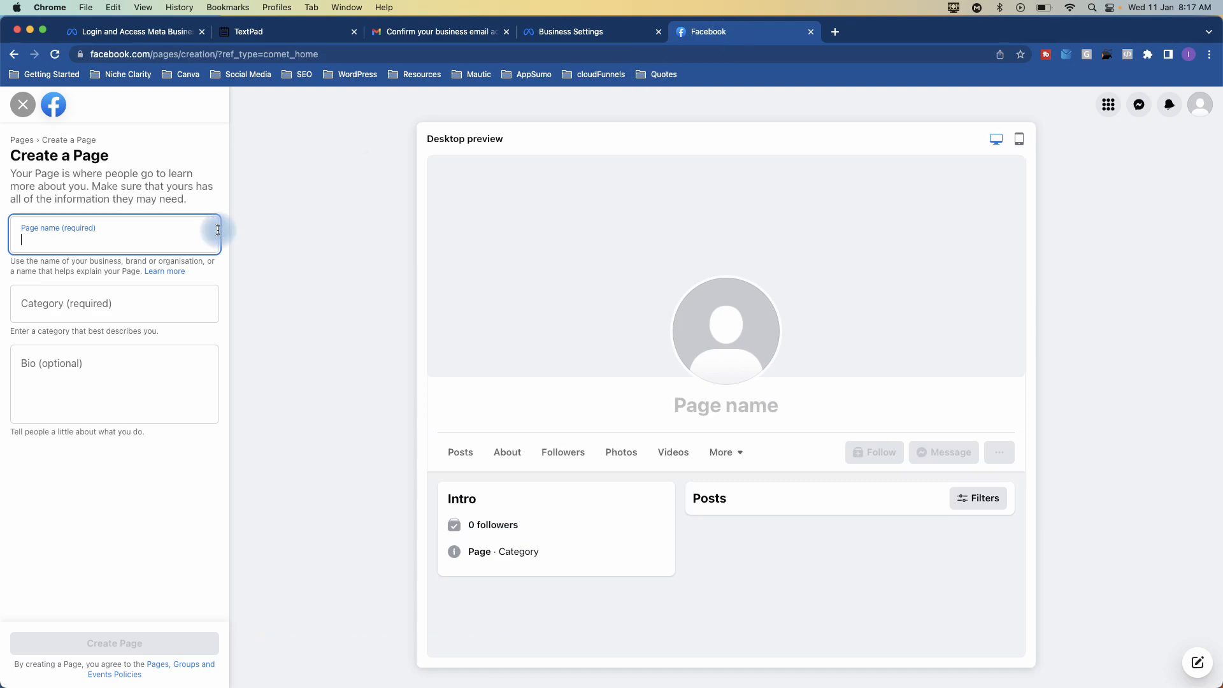
{"action": "left_click", "coordinate": [102, 306]}
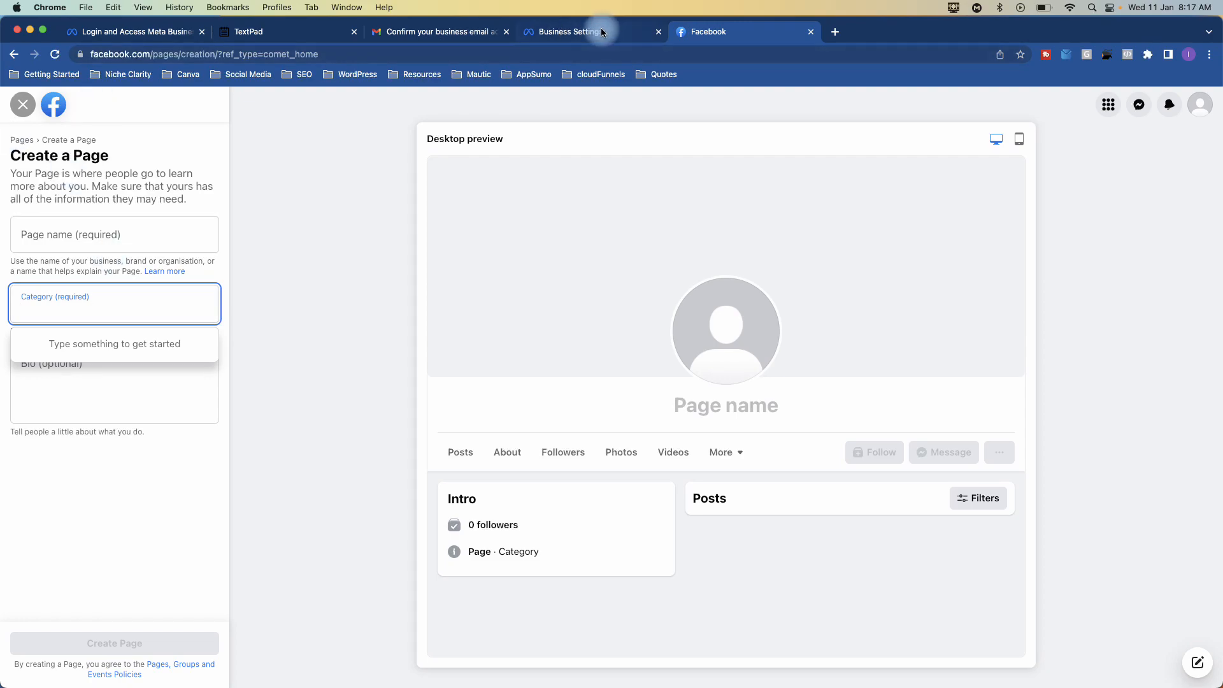
{"action": "left_click", "coordinate": [584, 29]}
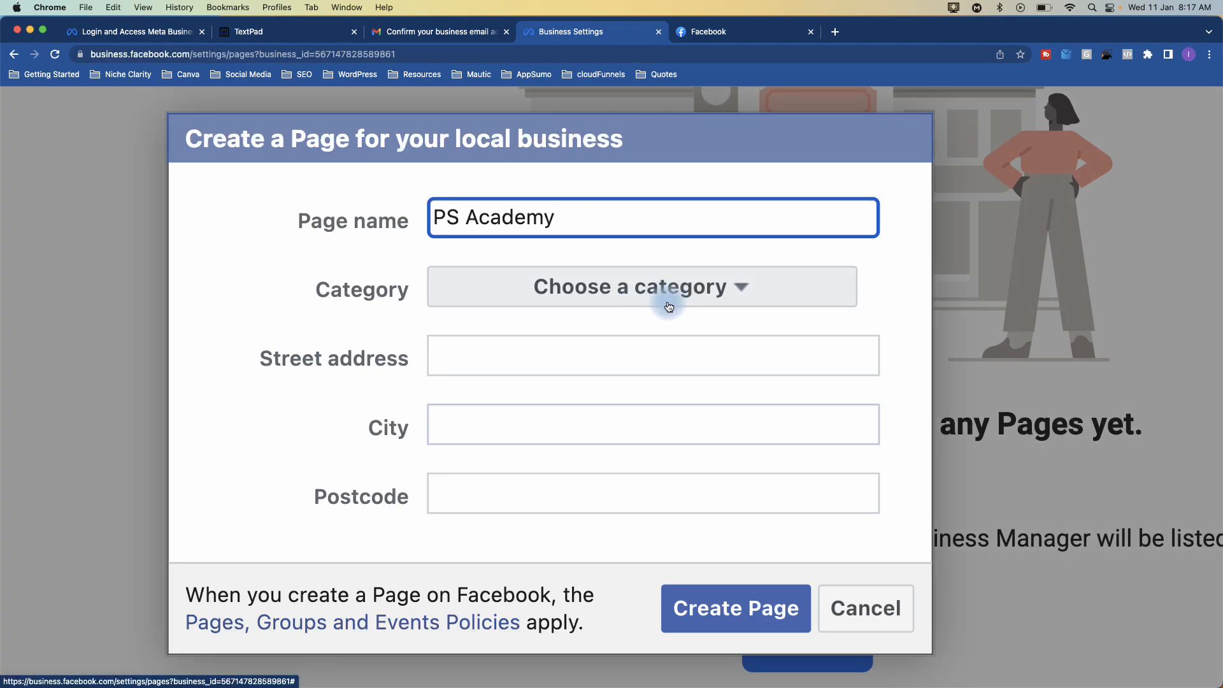
Open the Category dropdown on the PS Academy form and scroll through the page categories.
{"action": "left_click", "coordinate": [668, 307]}
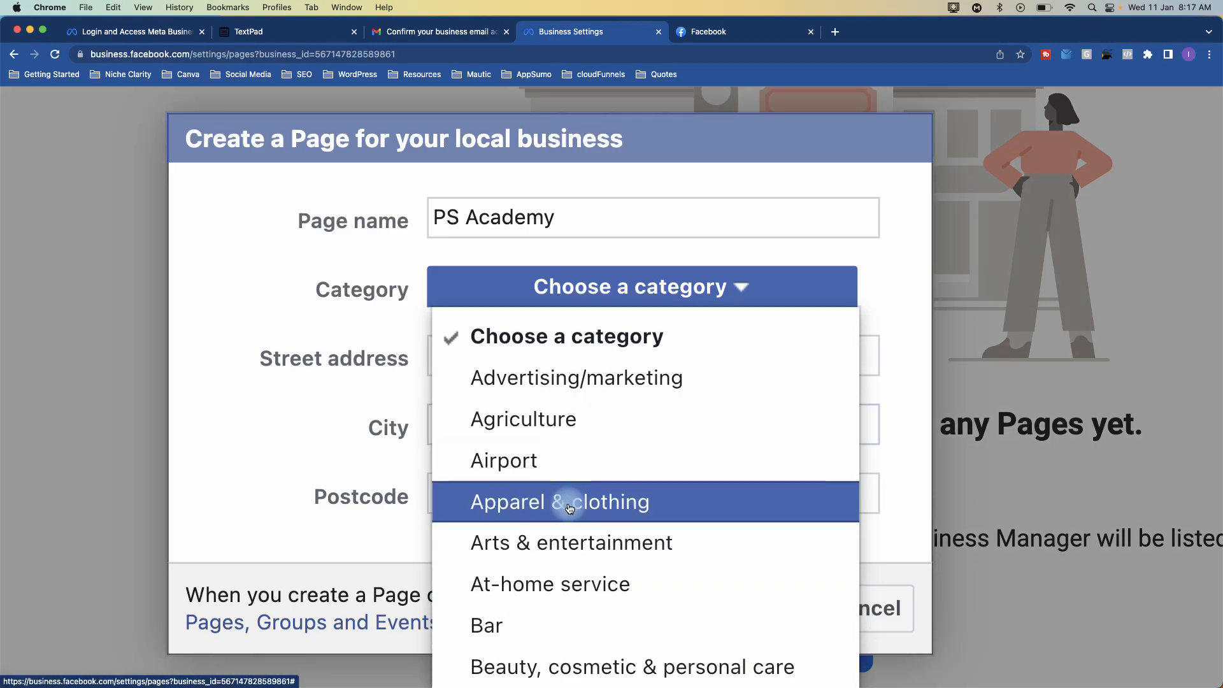
{"action": "scroll", "coordinate": [561, 494], "scroll_direction": "down", "scroll_amount": 3}
{"action": "scroll", "coordinate": [573, 550], "scroll_direction": "down", "scroll_amount": 3}
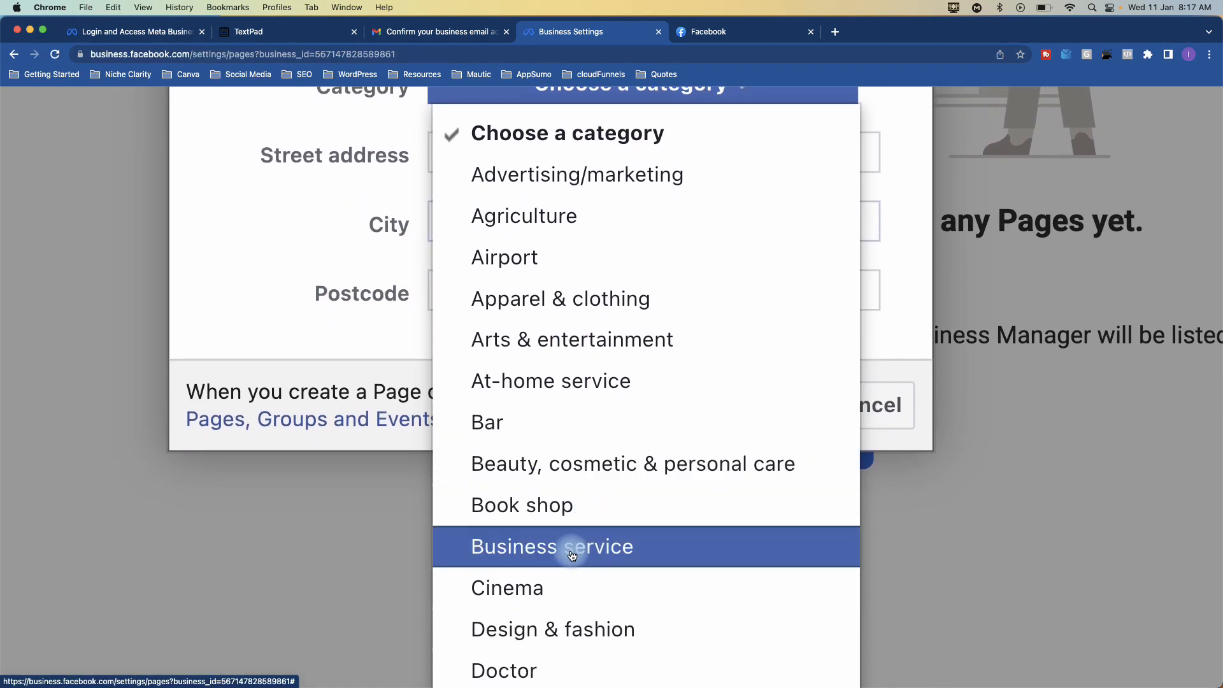
{"action": "scroll", "coordinate": [579, 546], "scroll_direction": "down", "scroll_amount": 2}
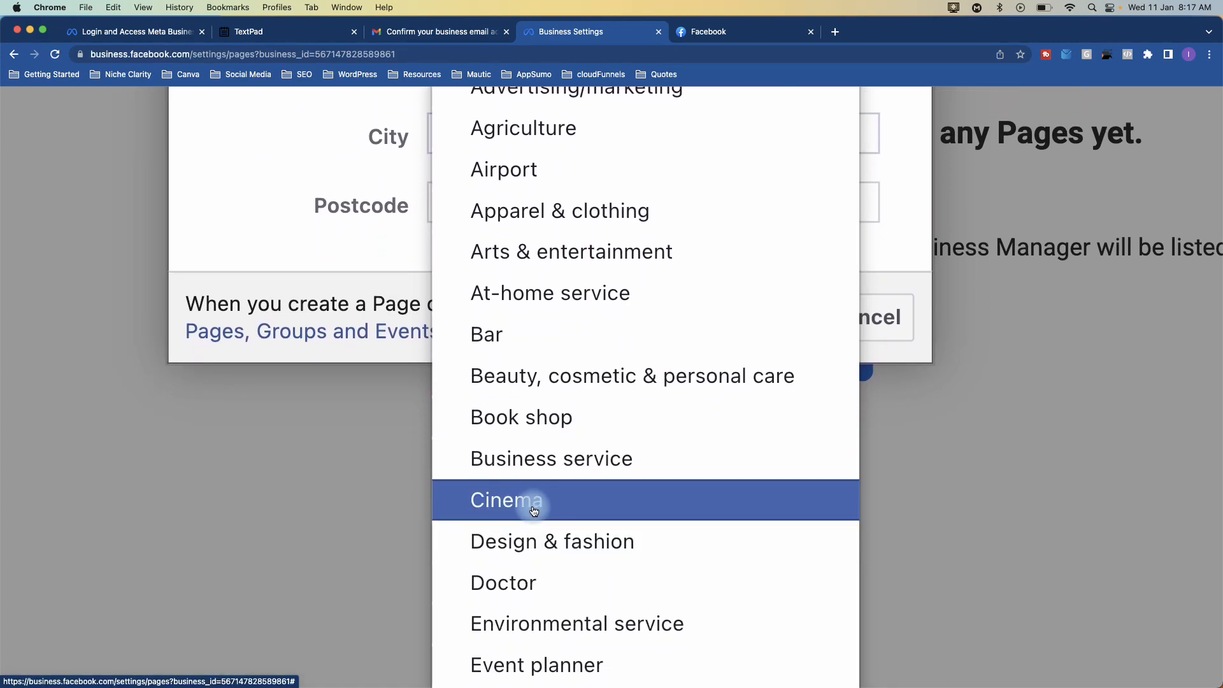
{"action": "scroll", "coordinate": [539, 543], "scroll_direction": "down", "scroll_amount": 2}
{"action": "scroll", "coordinate": [542, 548], "scroll_direction": "down", "scroll_amount": 2}
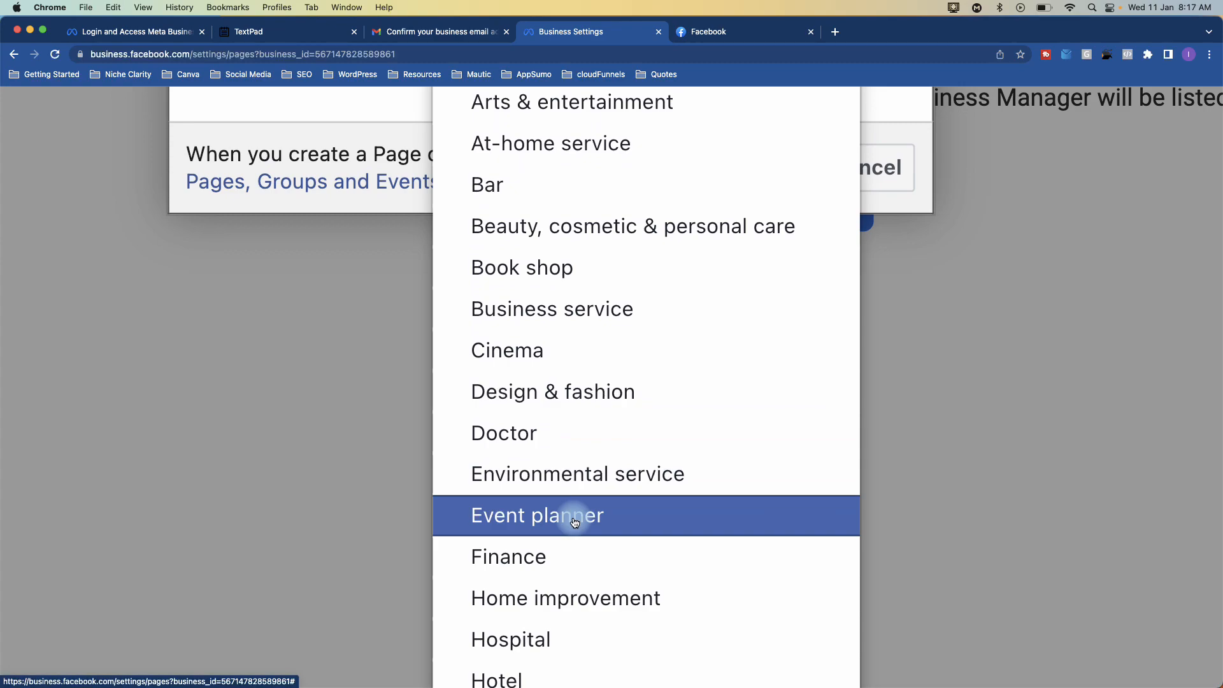
{"action": "scroll", "coordinate": [540, 518], "scroll_direction": "down", "scroll_amount": 2}
{"action": "scroll", "coordinate": [541, 578], "scroll_direction": "down", "scroll_amount": 8}
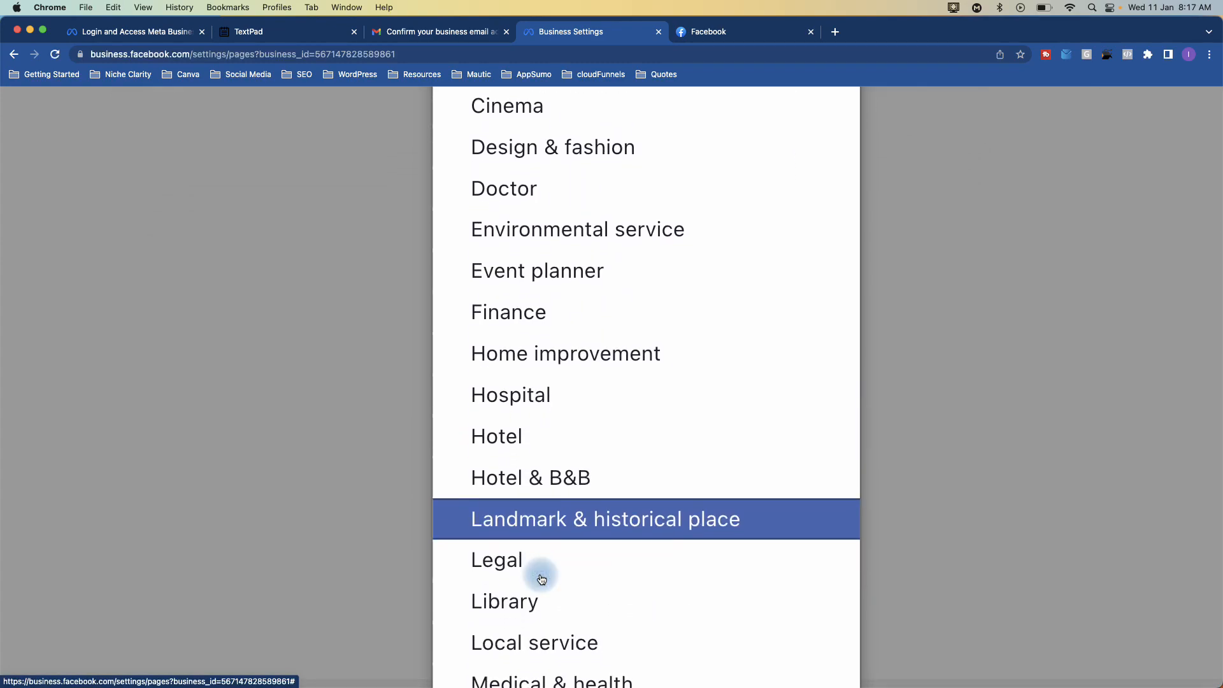
{"action": "scroll", "coordinate": [557, 514], "scroll_direction": "down", "scroll_amount": 5}
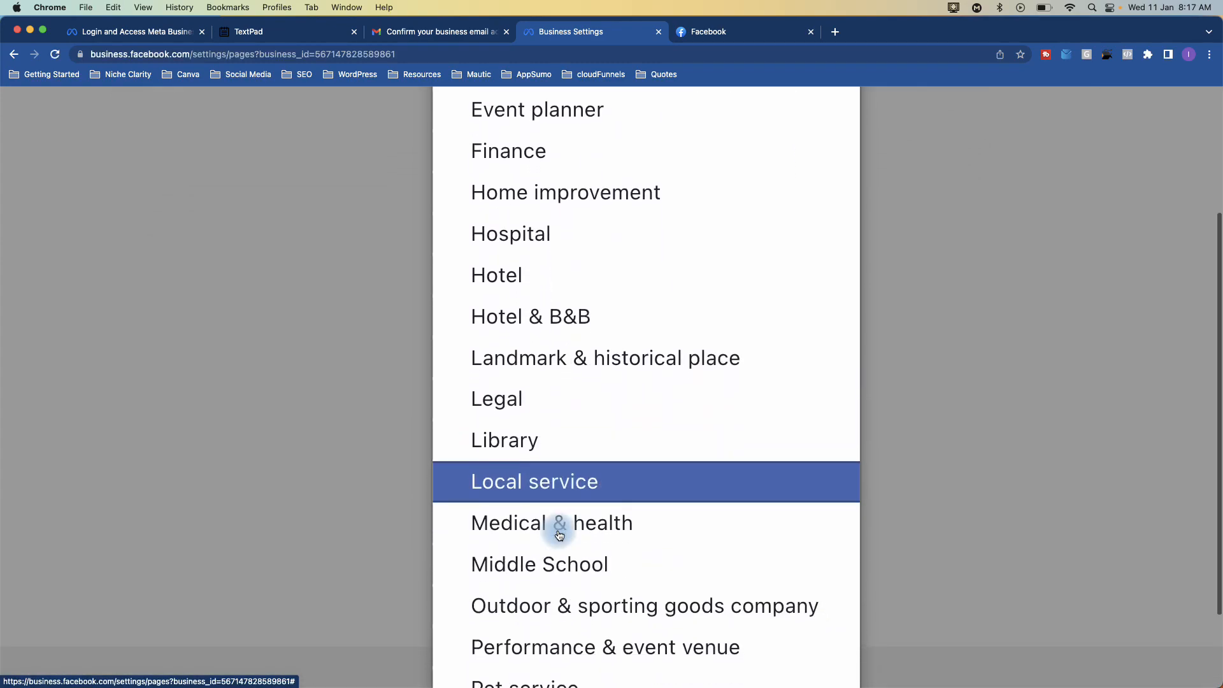
{"action": "scroll", "coordinate": [559, 536], "scroll_direction": "down", "scroll_amount": 8}
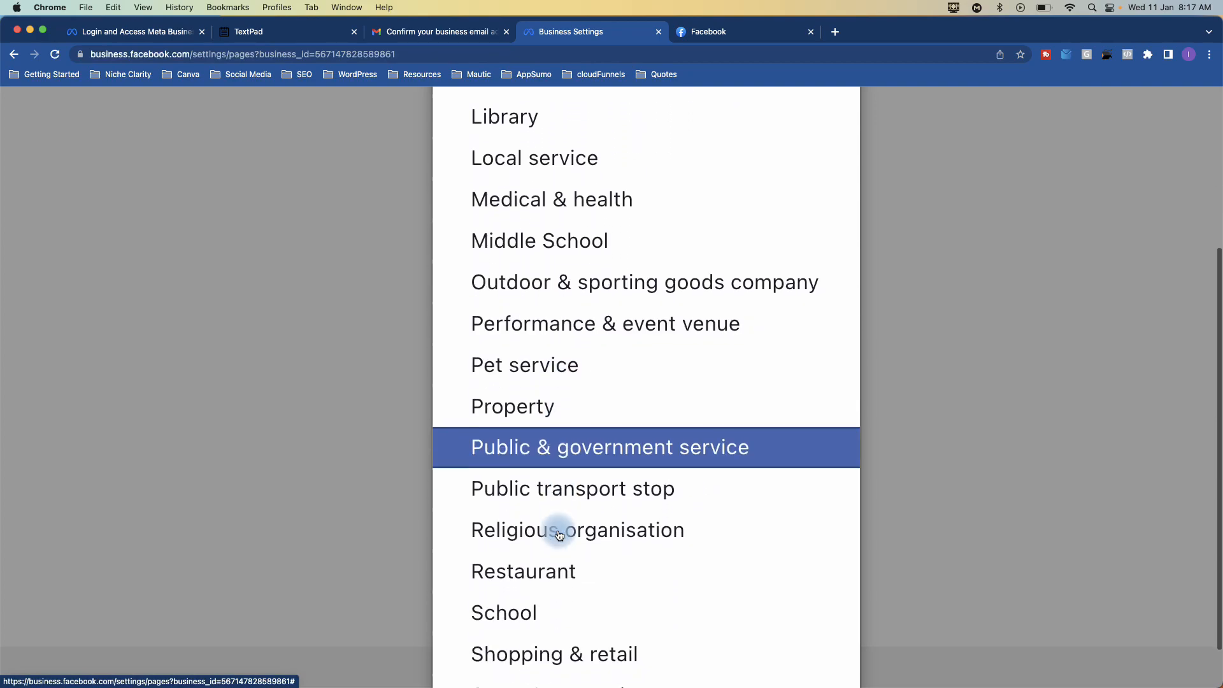
{"action": "scroll", "coordinate": [560, 536], "scroll_direction": "down", "scroll_amount": 6}
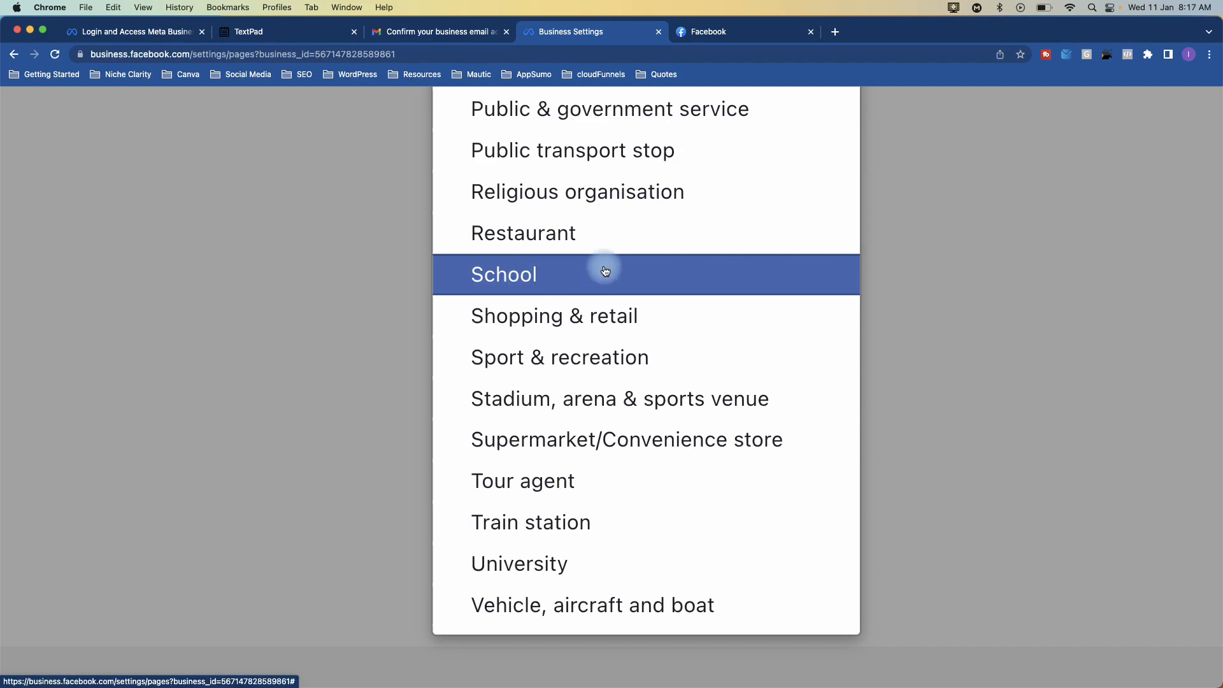
{"action": "scroll", "coordinate": [605, 271], "scroll_direction": "up", "scroll_amount": 5}
{"action": "scroll", "coordinate": [606, 271], "scroll_direction": "up", "scroll_amount": 3}
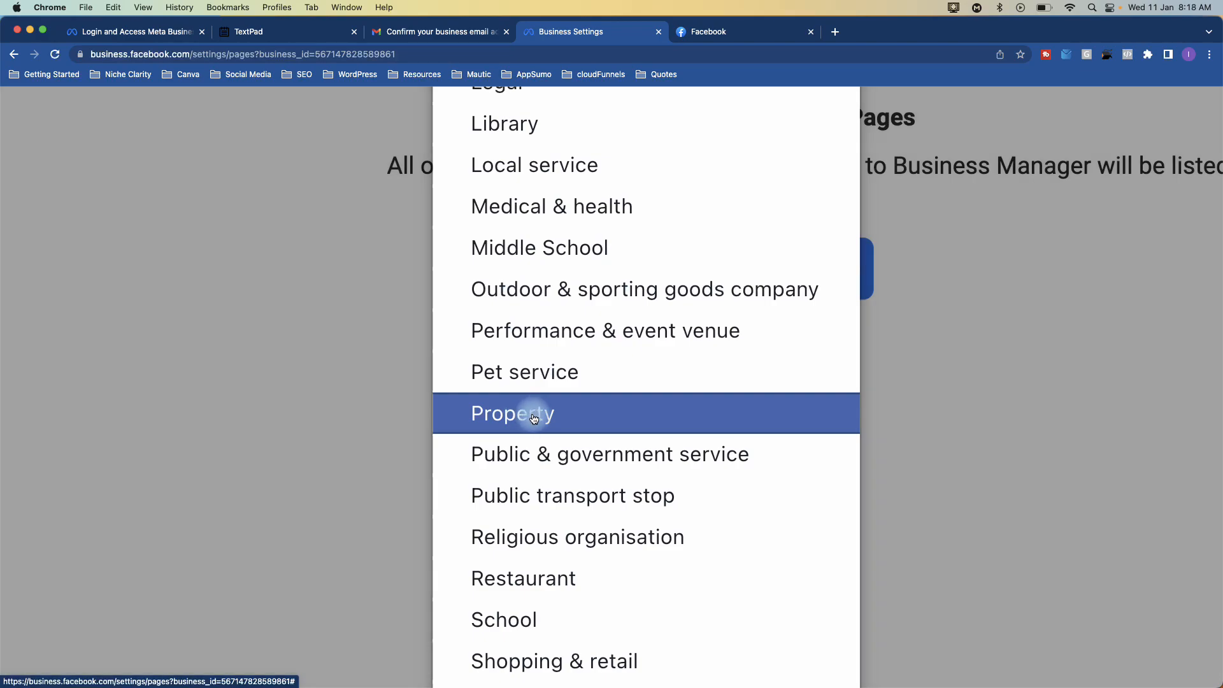
{"action": "scroll", "coordinate": [590, 311], "scroll_direction": "up", "scroll_amount": 2}
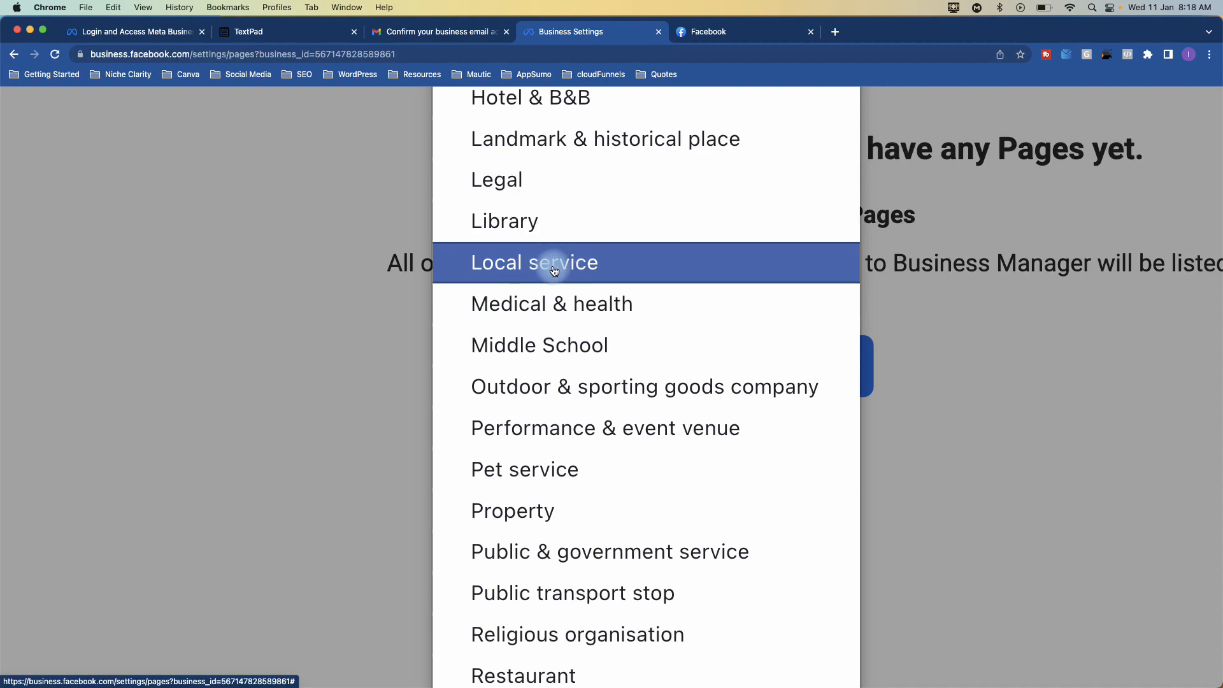
{"action": "scroll", "coordinate": [614, 319], "scroll_direction": "up", "scroll_amount": 3}
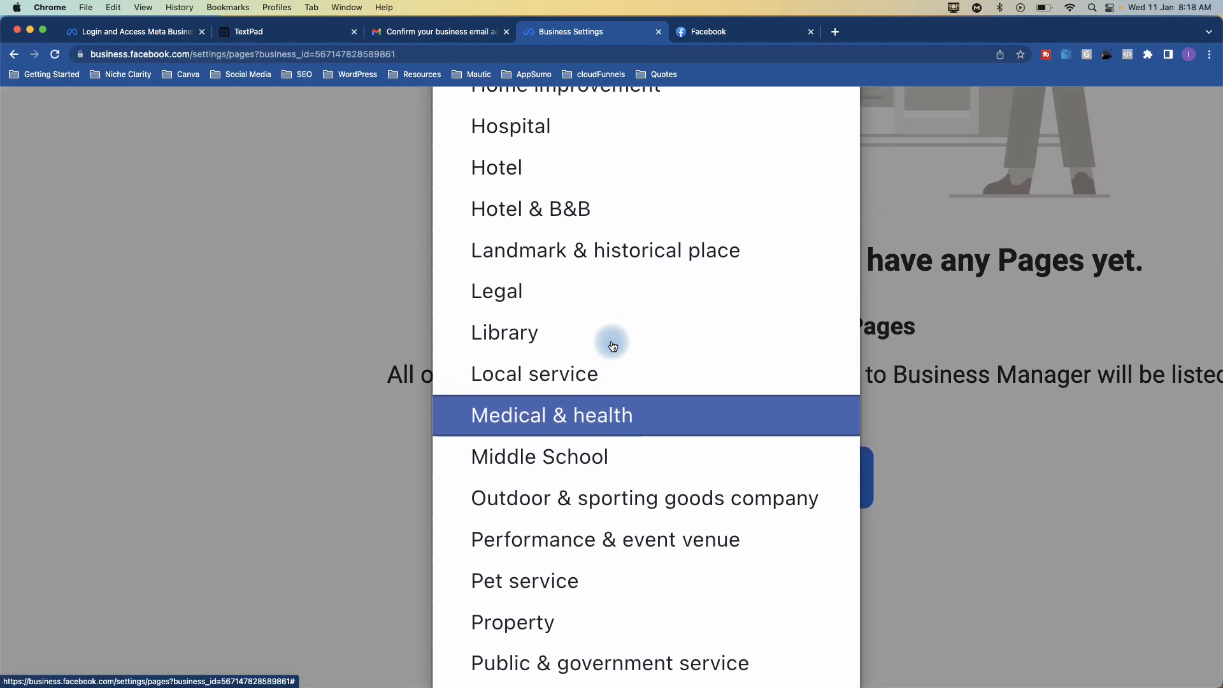
{"action": "scroll", "coordinate": [613, 346], "scroll_direction": "up", "scroll_amount": 10}
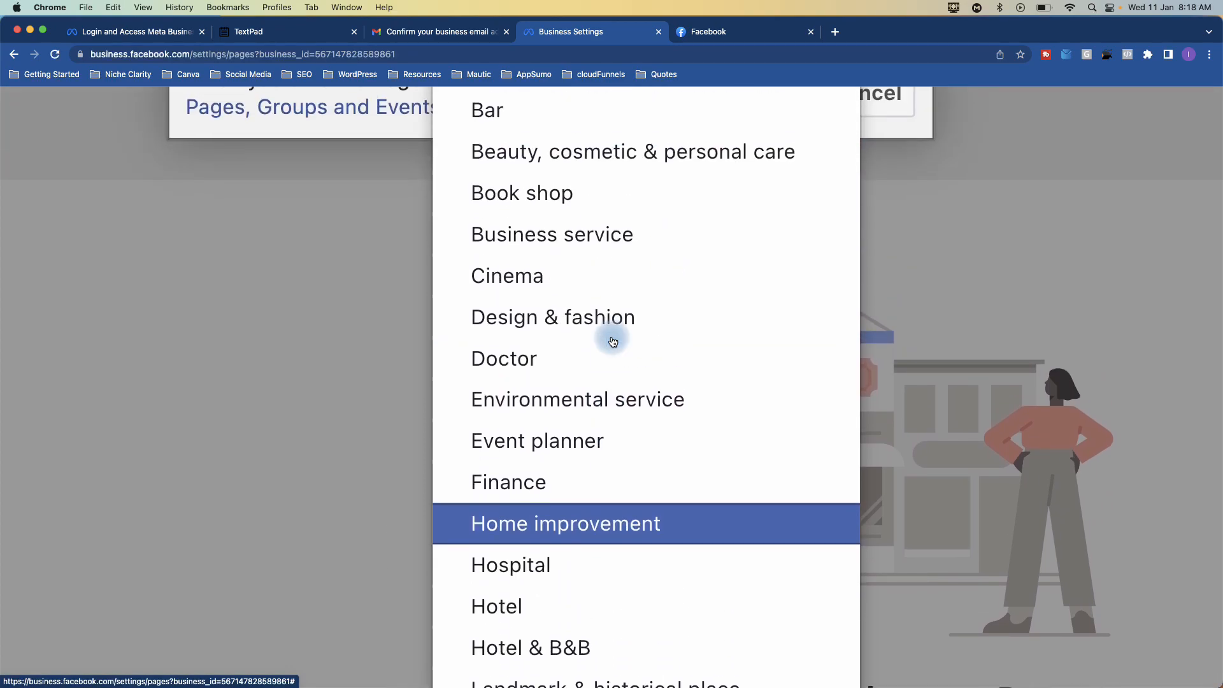
{"action": "scroll", "coordinate": [613, 342], "scroll_direction": "up", "scroll_amount": 2}
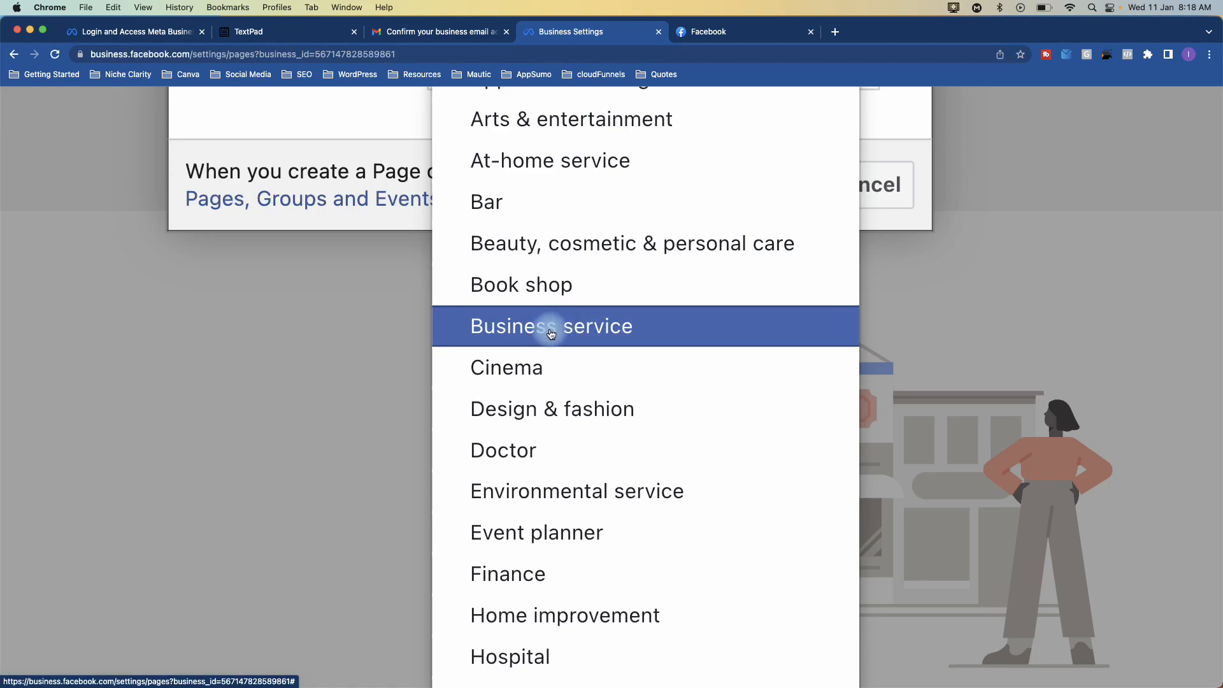
{"action": "scroll", "coordinate": [552, 453], "scroll_direction": "down", "scroll_amount": 5}
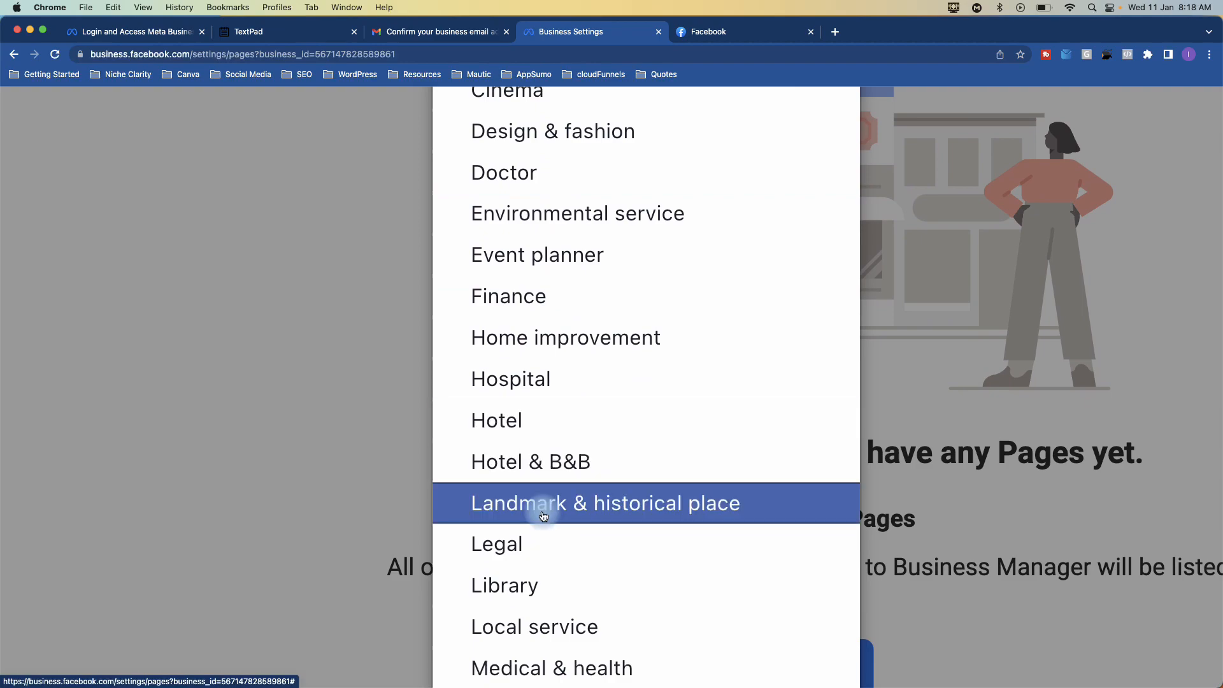
{"action": "scroll", "coordinate": [582, 453], "scroll_direction": "up", "scroll_amount": 4}
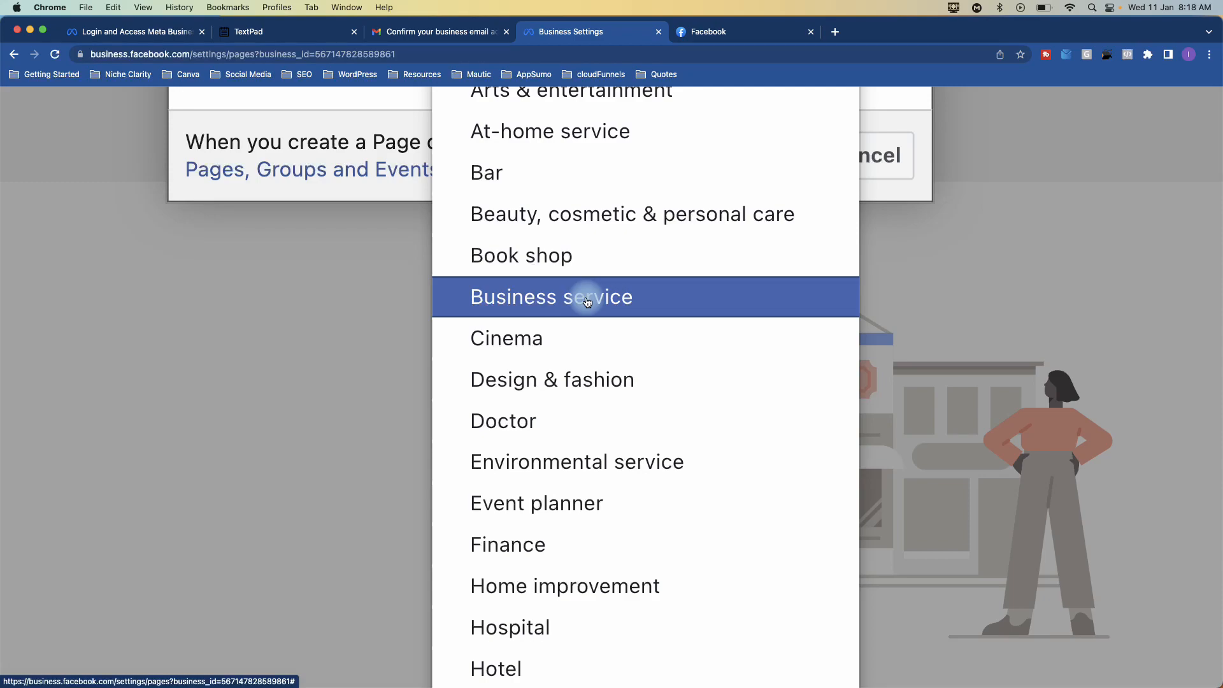
Set category Business service, fill street address and postcode, enter city Bengaluru, and submit.
{"action": "left_click", "coordinate": [552, 309]}
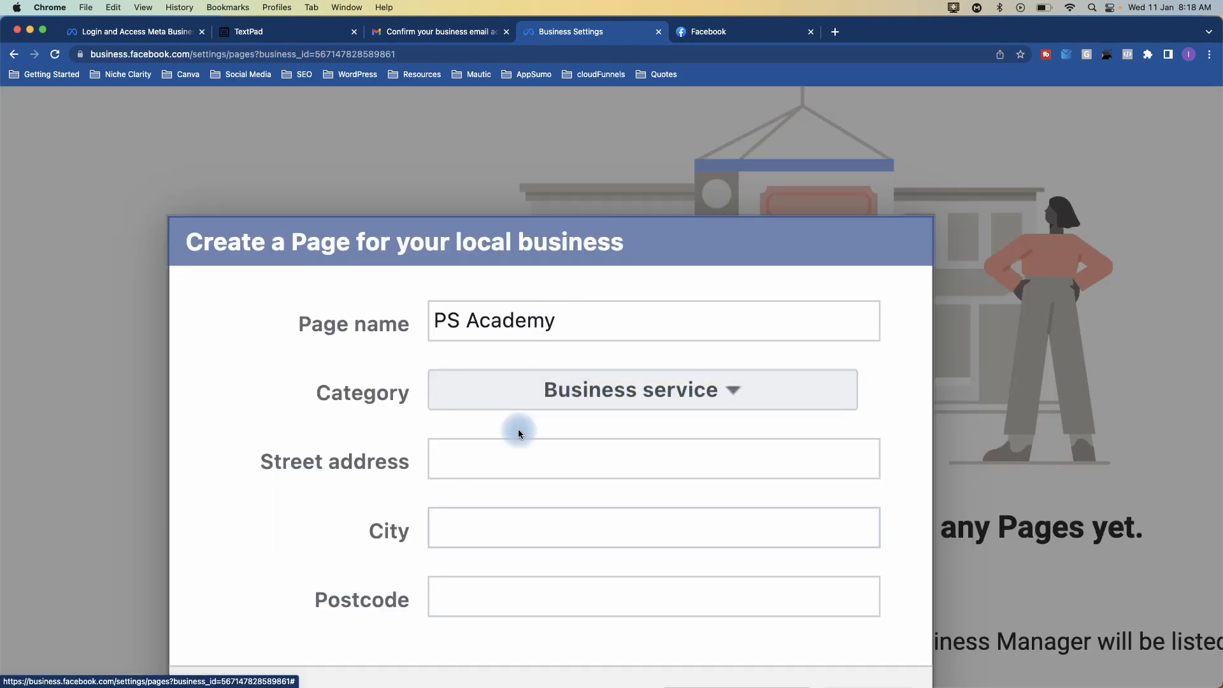
{"action": "left_click", "coordinate": [493, 455]}
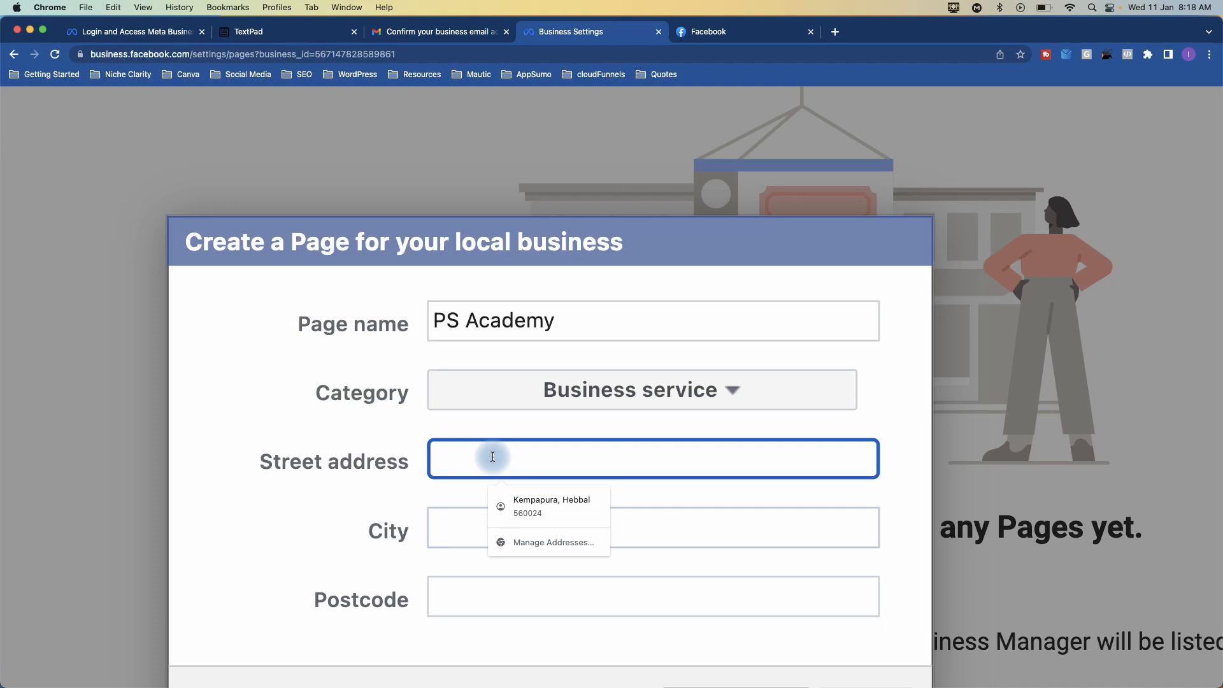
{"action": "left_click", "coordinate": [545, 509]}
{"action": "left_click", "coordinate": [529, 523]}
{"action": "type", "text": "Ben"}
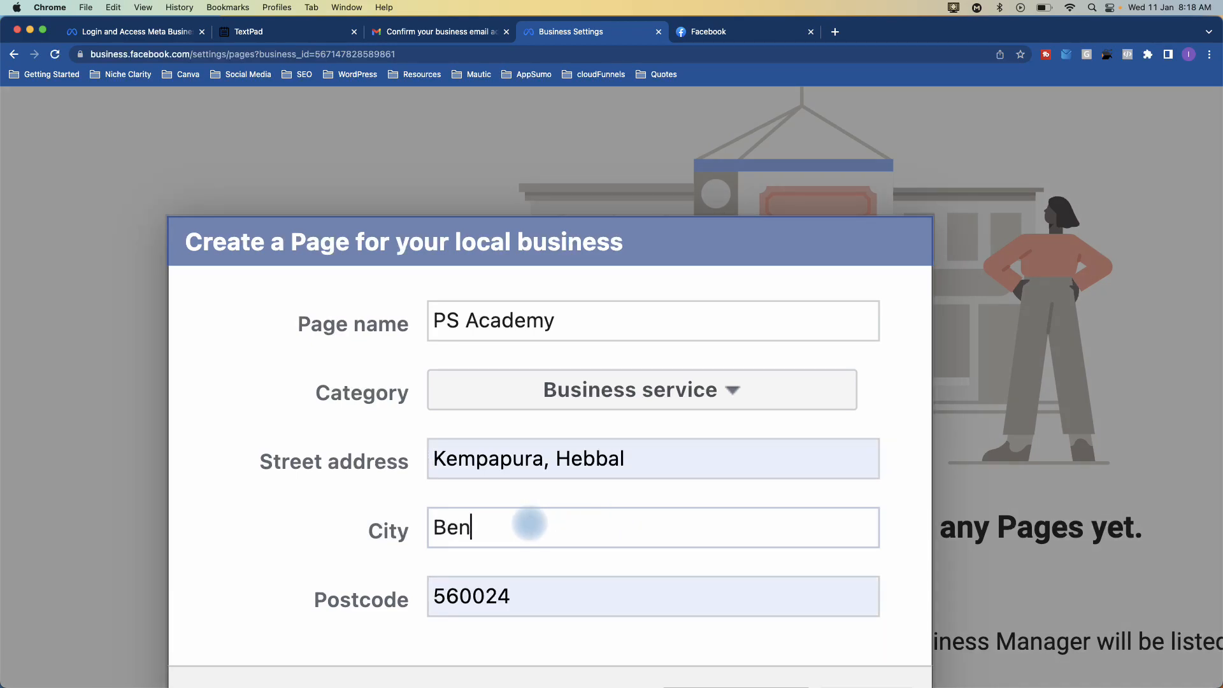
{"action": "type", "text": "galuru"}
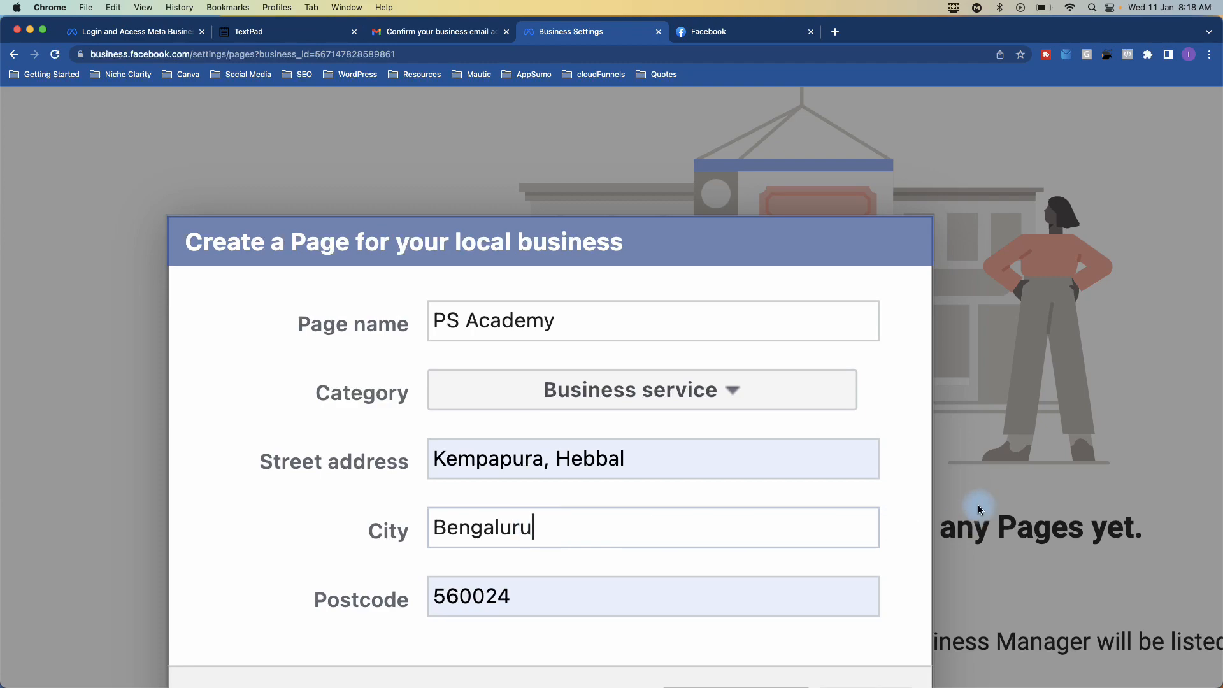
{"action": "scroll", "coordinate": [920, 512], "scroll_direction": "down", "scroll_amount": 3}
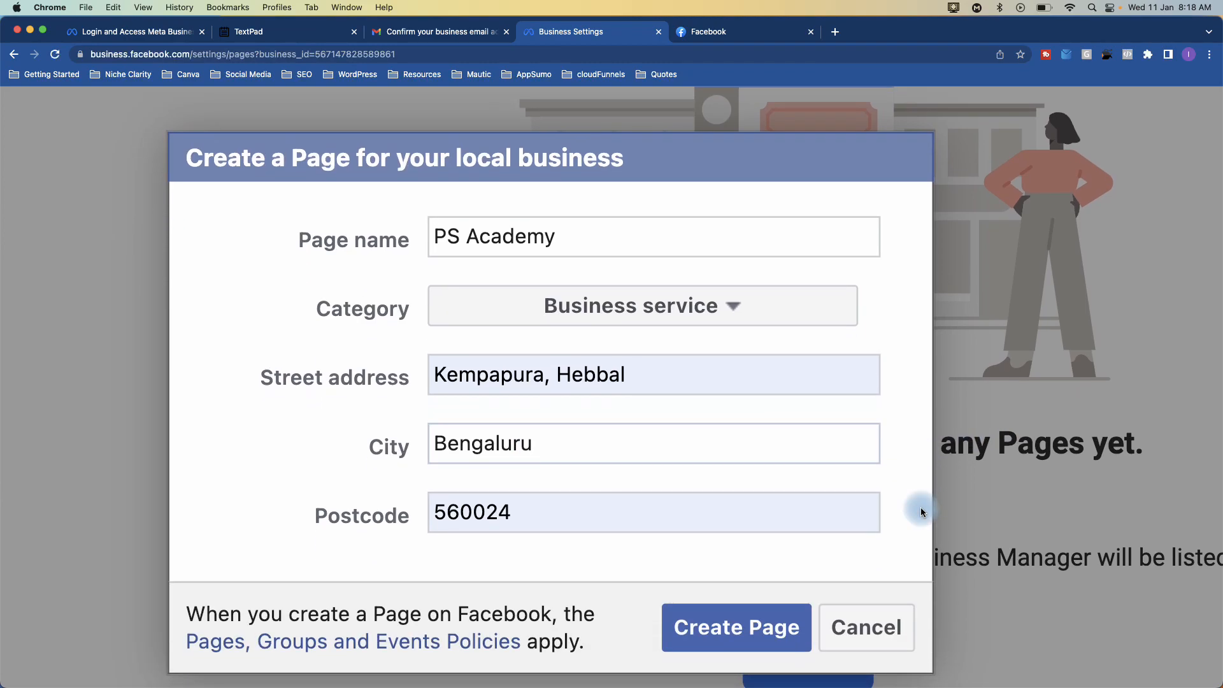
{"action": "scroll", "coordinate": [921, 511], "scroll_direction": "down", "scroll_amount": 1}
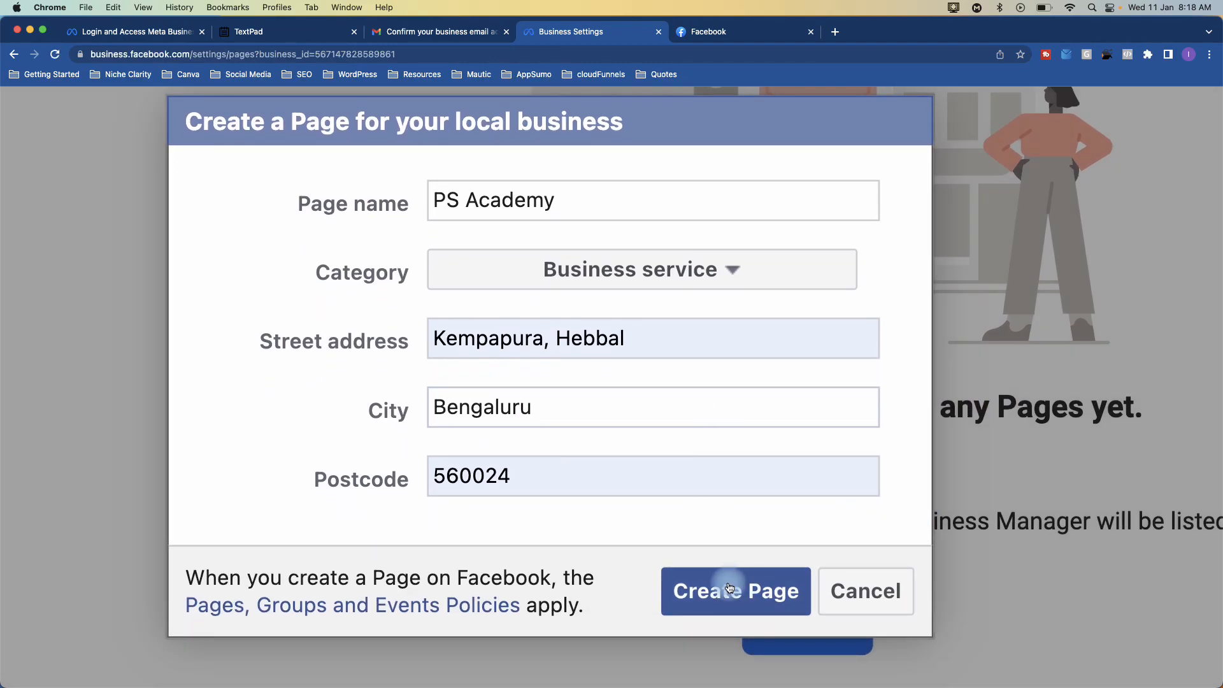
{"action": "left_click", "coordinate": [731, 594]}
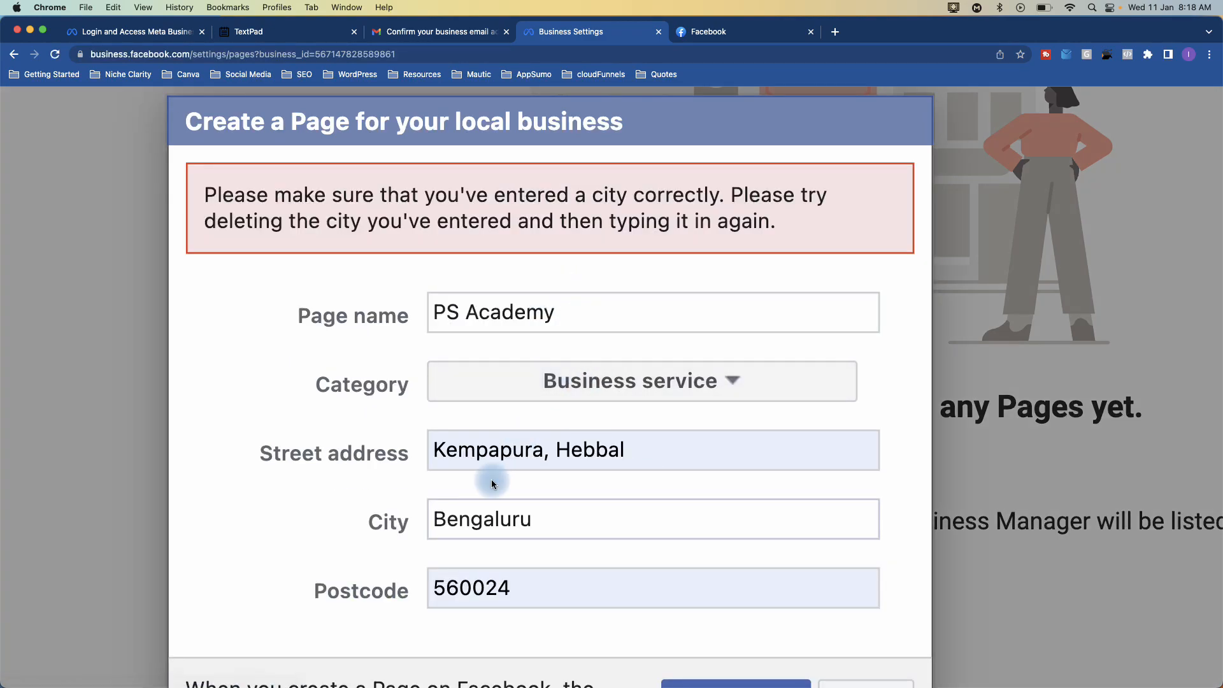
Replace the rejected city with 'Bangalore, India' and submit the Page again.
{"action": "double_click", "coordinate": [475, 522]}
{"action": "key", "text": "BackSpace"}
{"action": "type", "text": "b"}
{"action": "key", "text": "BackSpace"}
{"action": "type", "text": "Bangalore"}
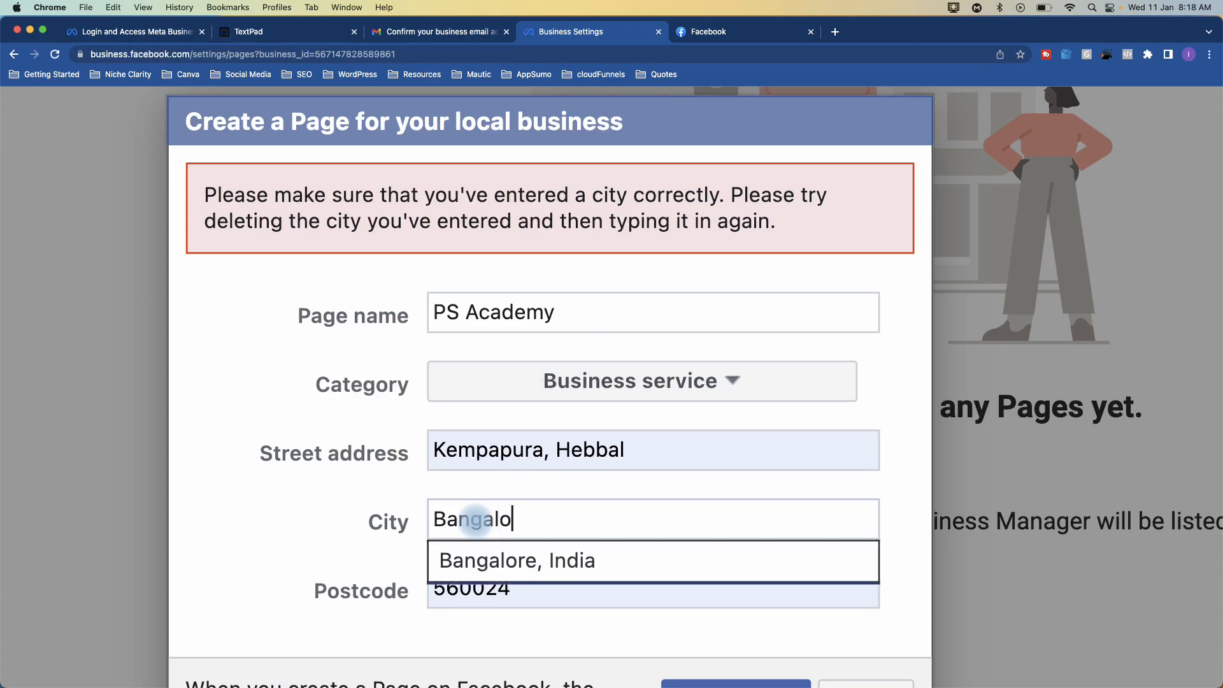
{"action": "left_click", "coordinate": [512, 561]}
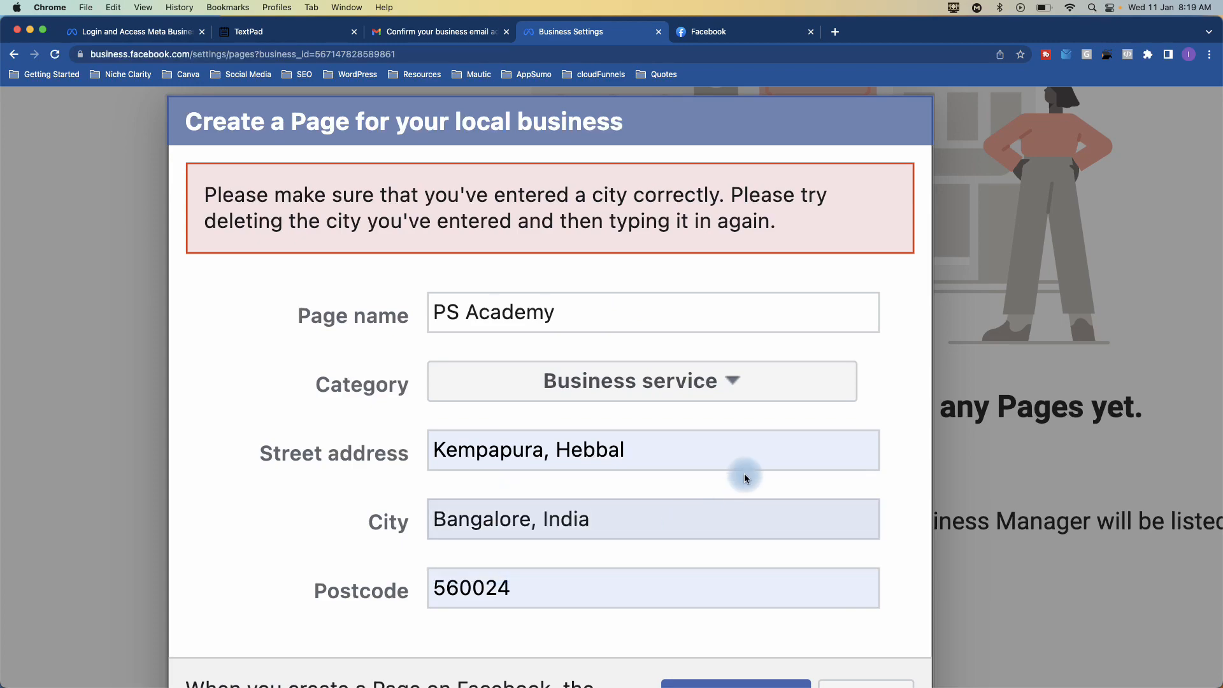
{"action": "scroll", "coordinate": [743, 475], "scroll_direction": "down", "scroll_amount": 2}
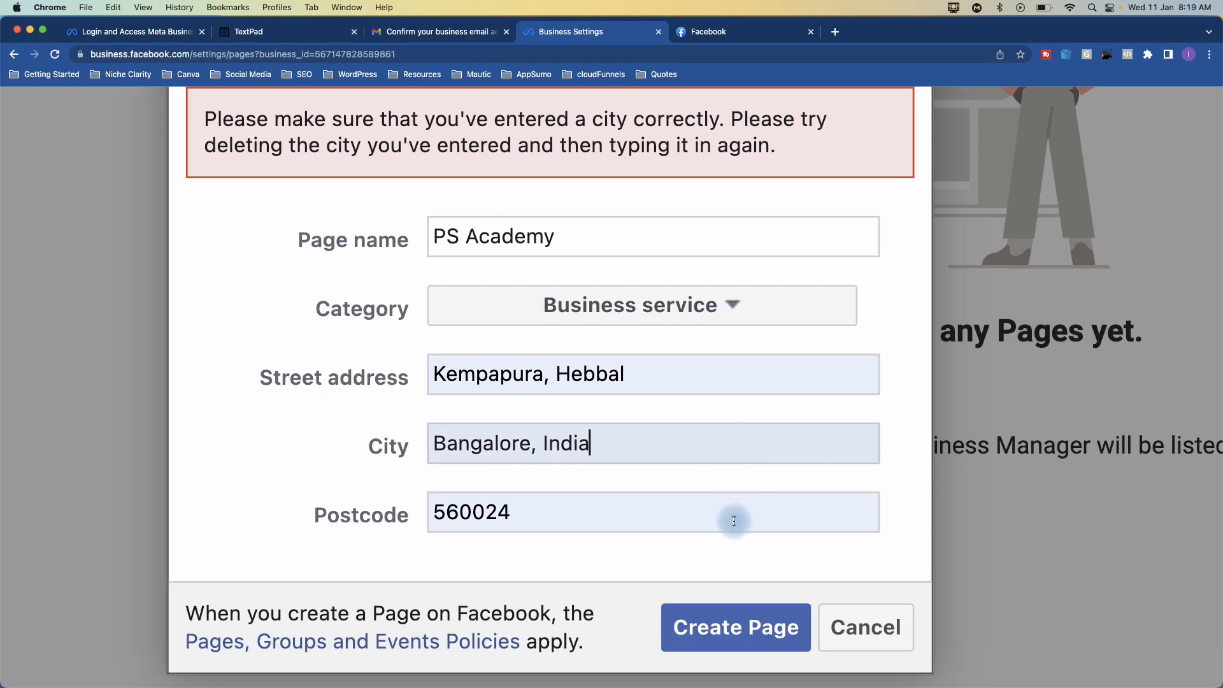
{"action": "left_click", "coordinate": [733, 627]}
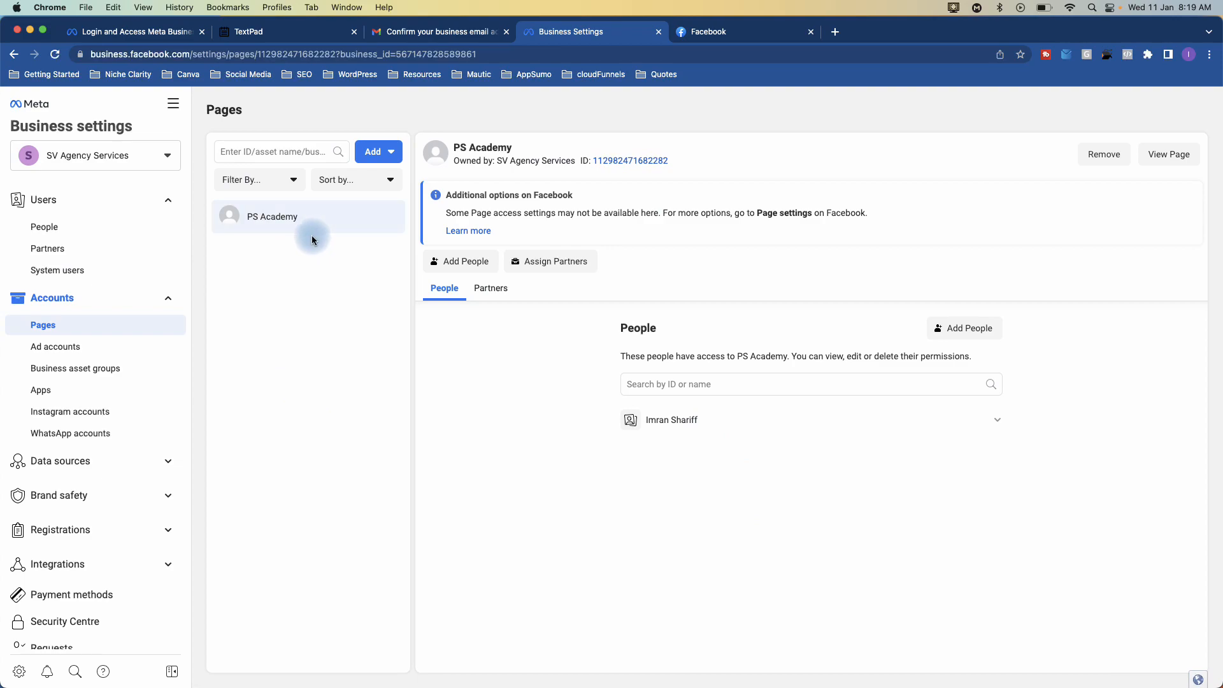
Open the newly created PS Academy Page on Facebook with View Page.
{"action": "left_click", "coordinate": [1176, 159]}
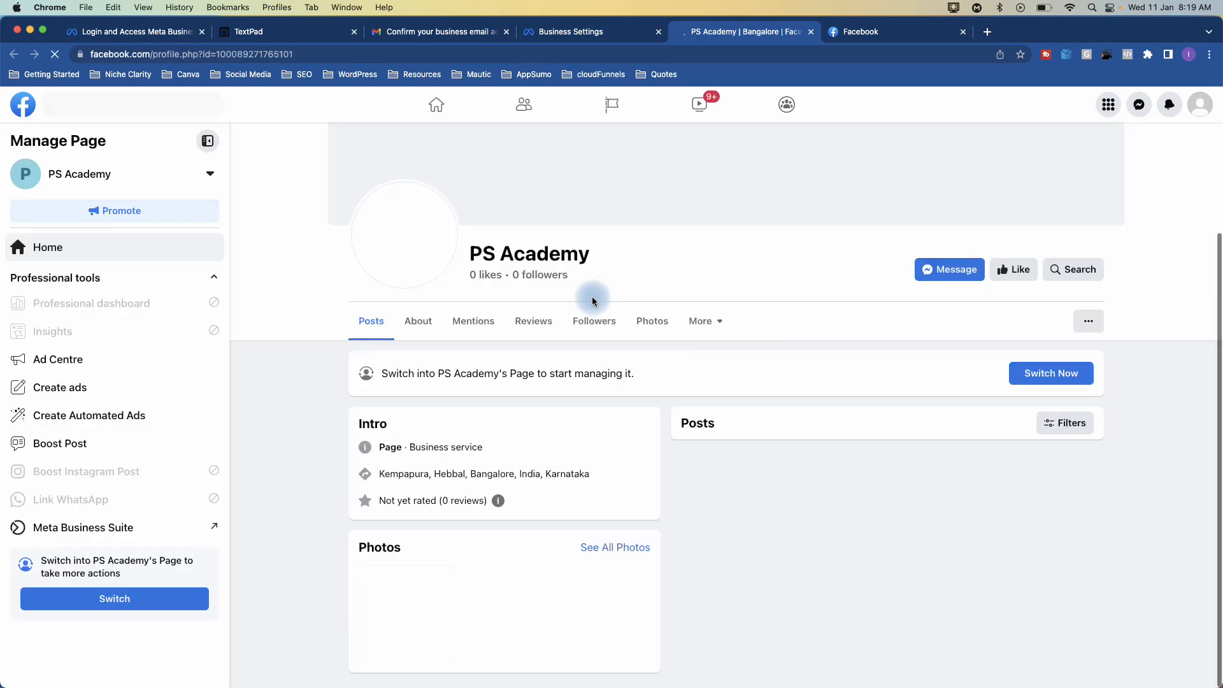
Scroll through the PS Academy Facebook Page, then return to the Business Settings tab.
{"action": "scroll", "coordinate": [757, 427], "scroll_direction": "up", "scroll_amount": 3}
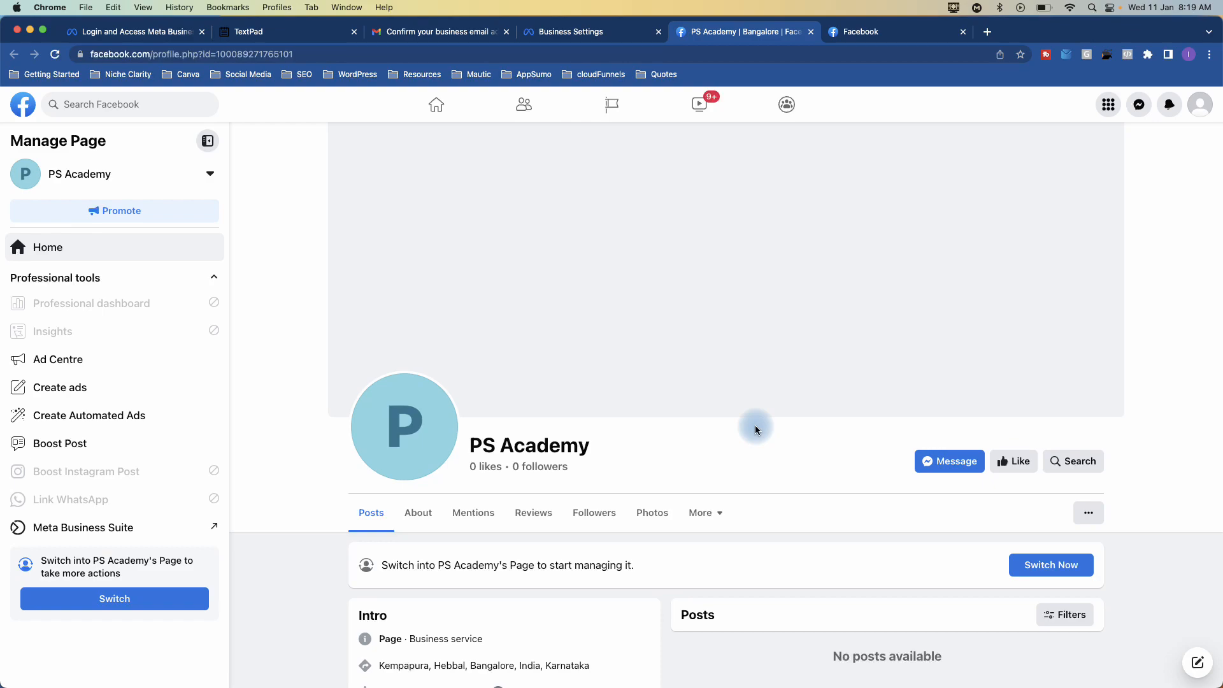
{"action": "scroll", "coordinate": [757, 427], "scroll_direction": "down", "scroll_amount": 3}
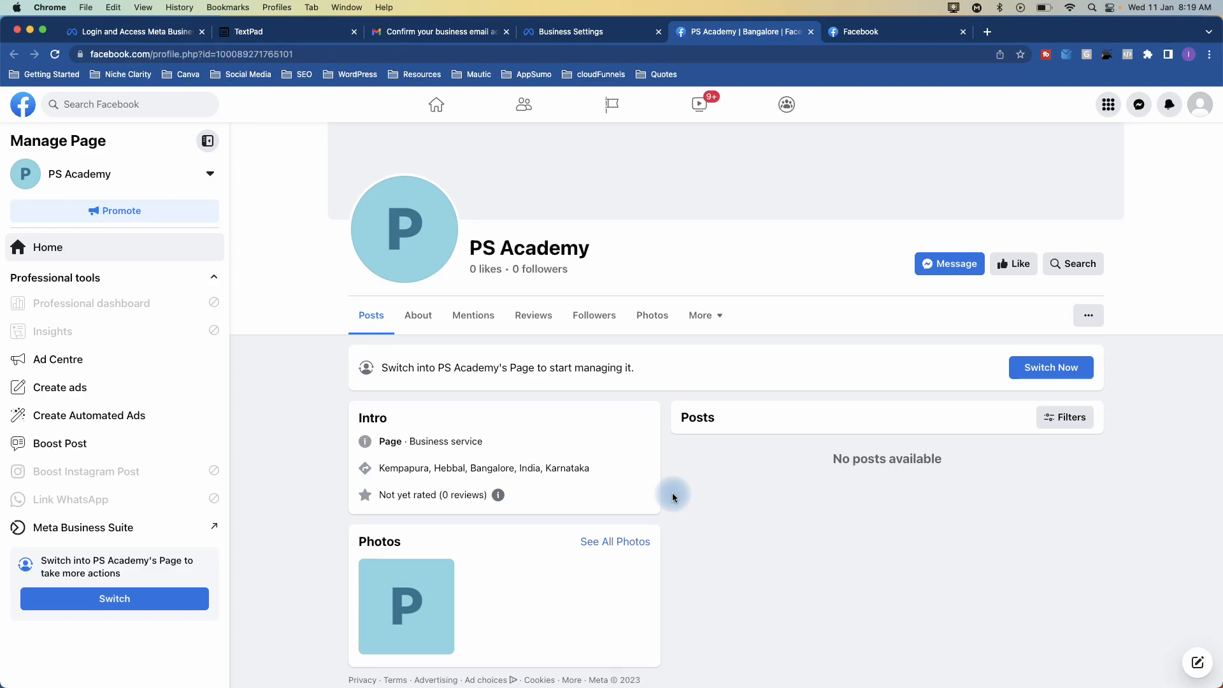
{"action": "left_click", "coordinate": [576, 32]}
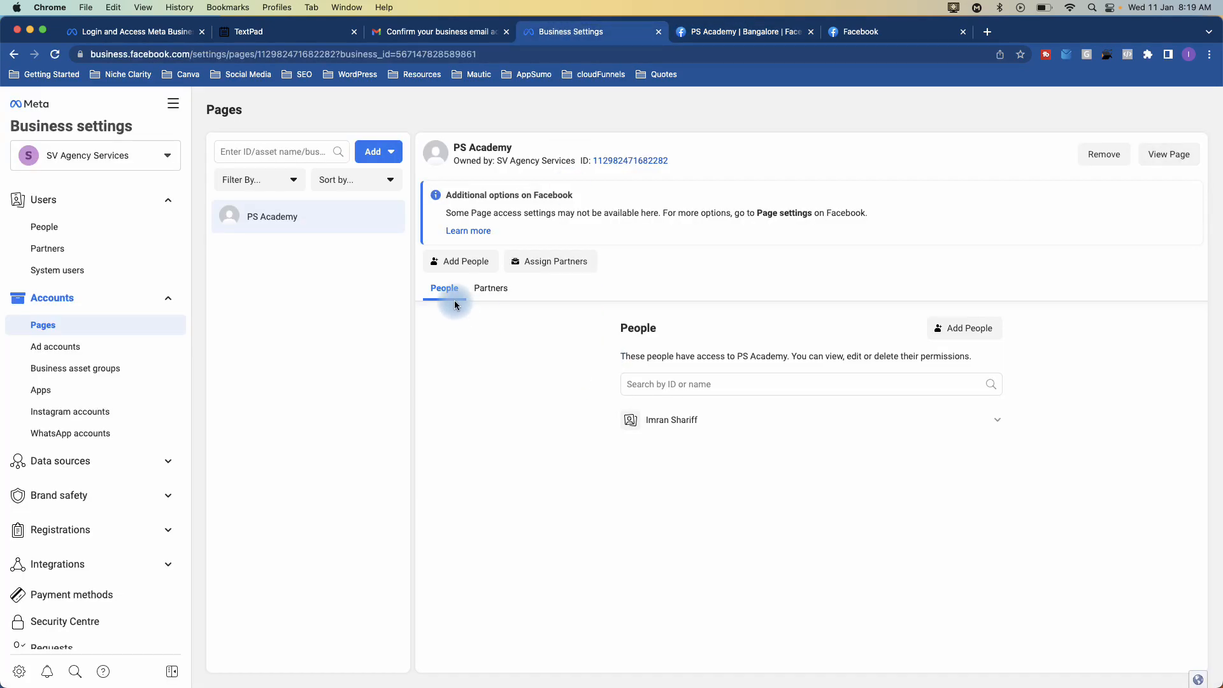
{"action": "mouse_move", "coordinate": [656, 427]}
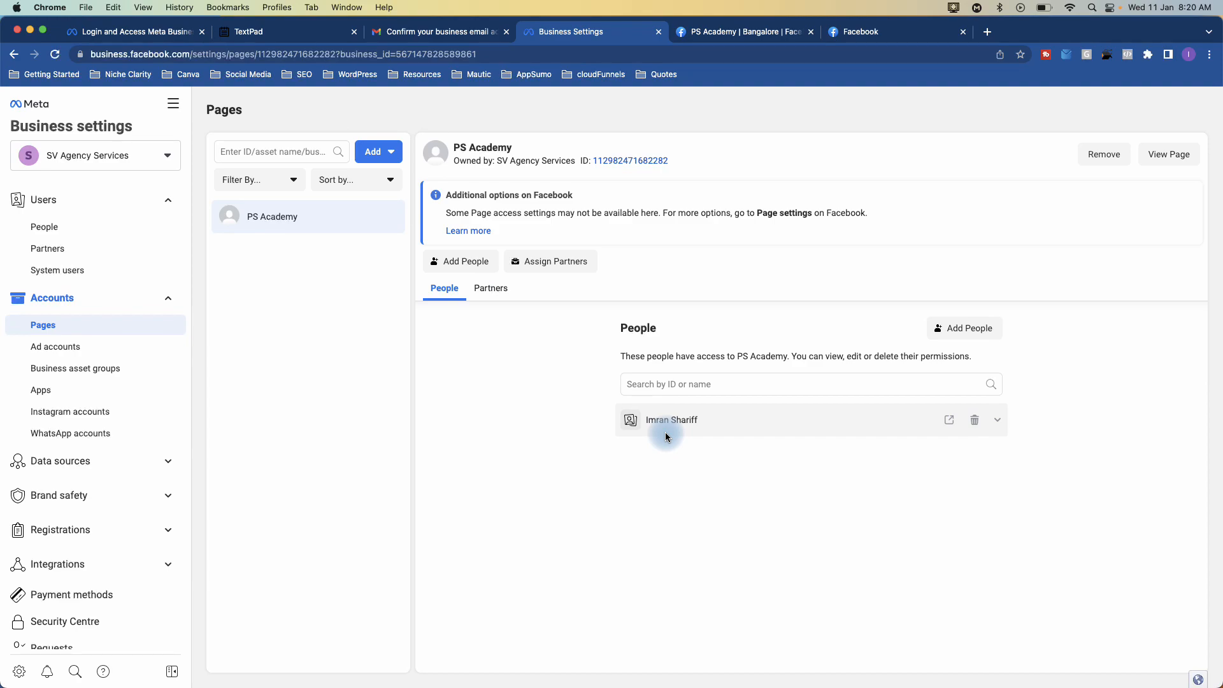
{"action": "left_click", "coordinate": [736, 33]}
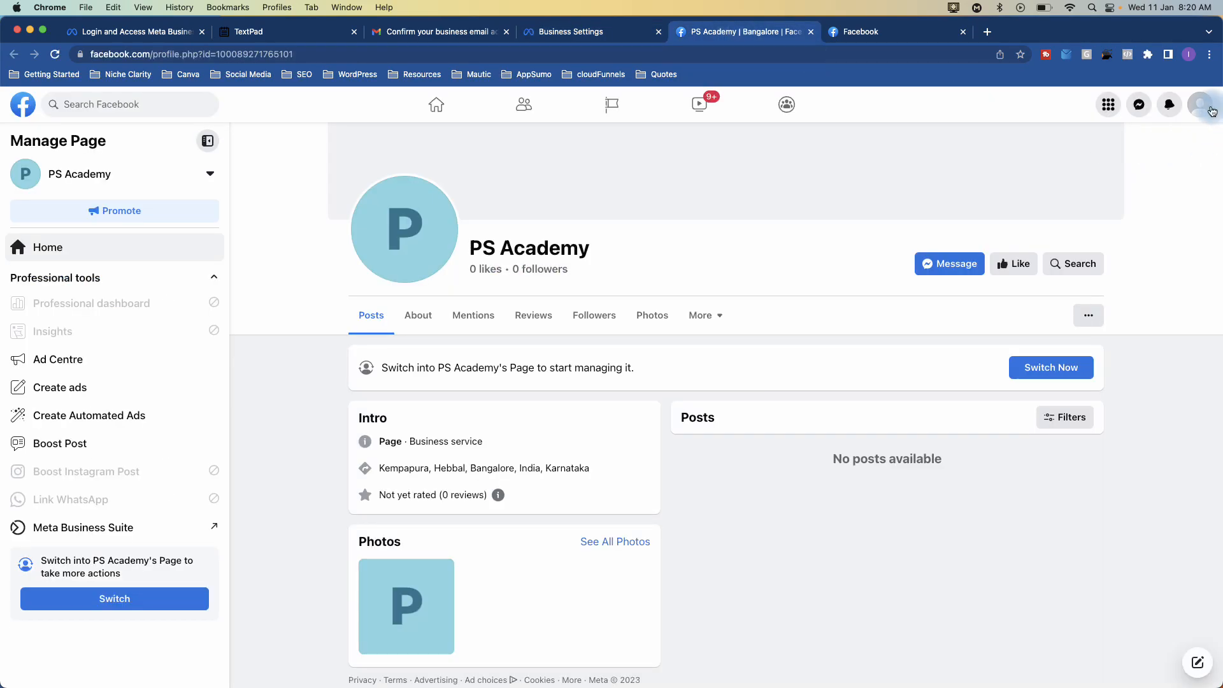
{"action": "left_click", "coordinate": [1211, 109]}
{"action": "left_click", "coordinate": [1087, 156]}
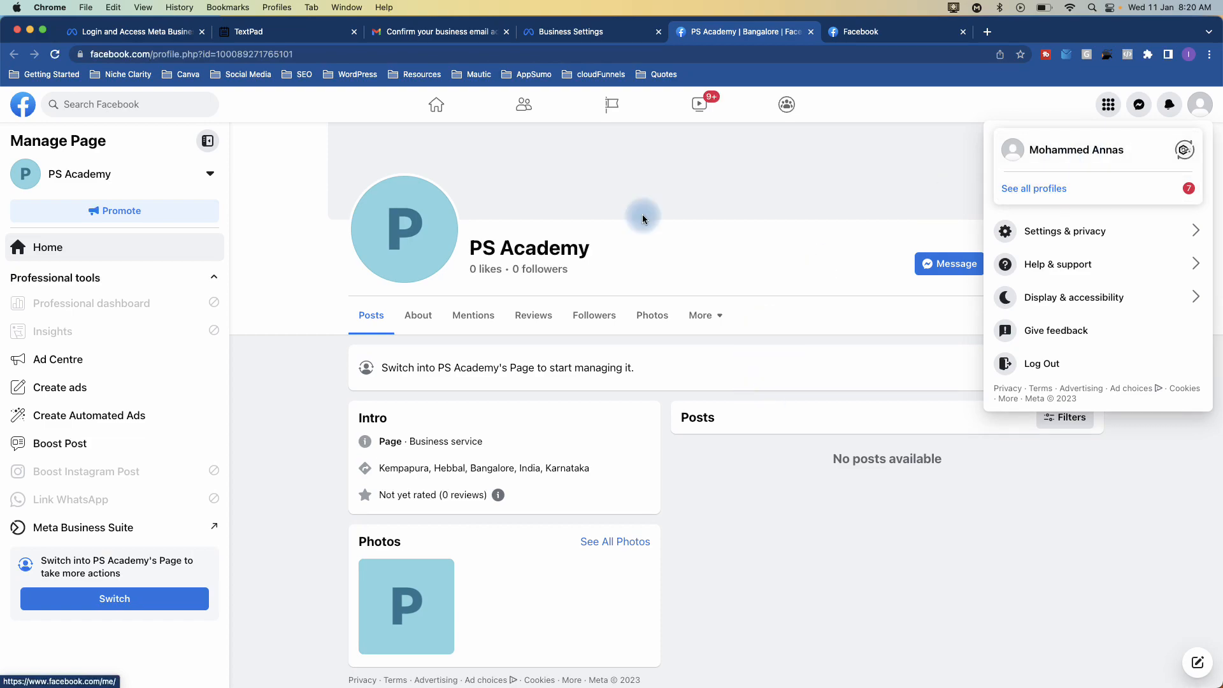
{"action": "left_click", "coordinate": [584, 39]}
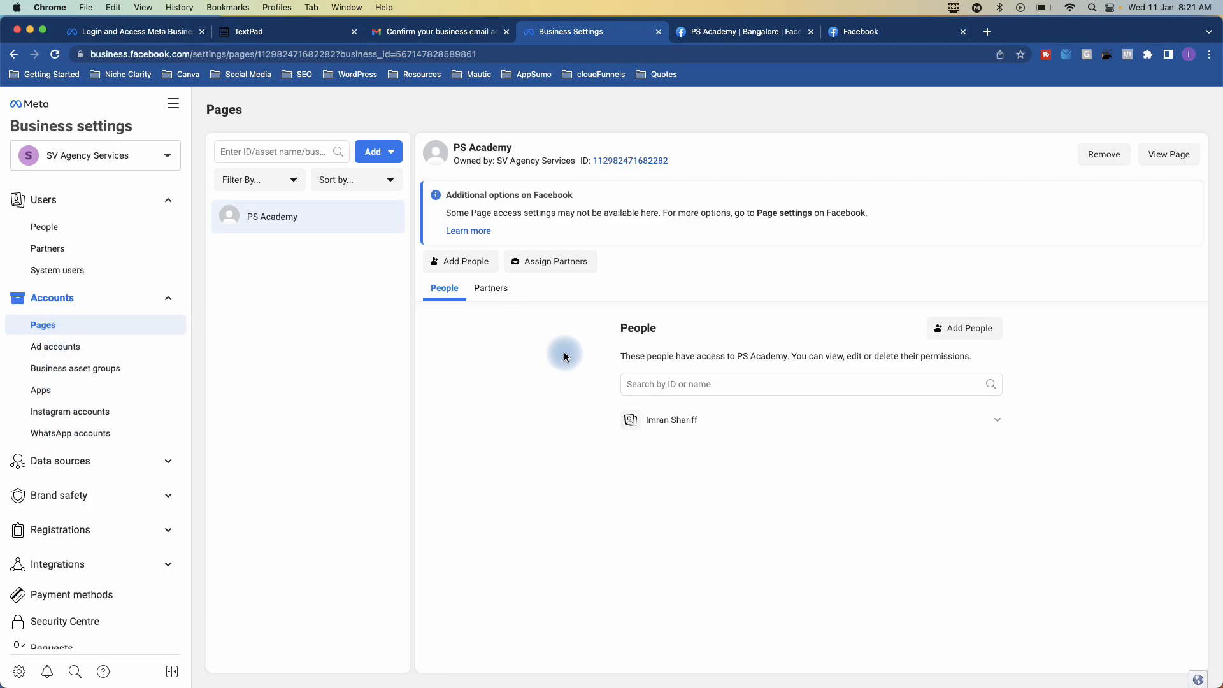
Open Accounts > Instagram accounts and look over the Add an Instagram account dialog.
{"action": "left_click", "coordinate": [78, 419]}
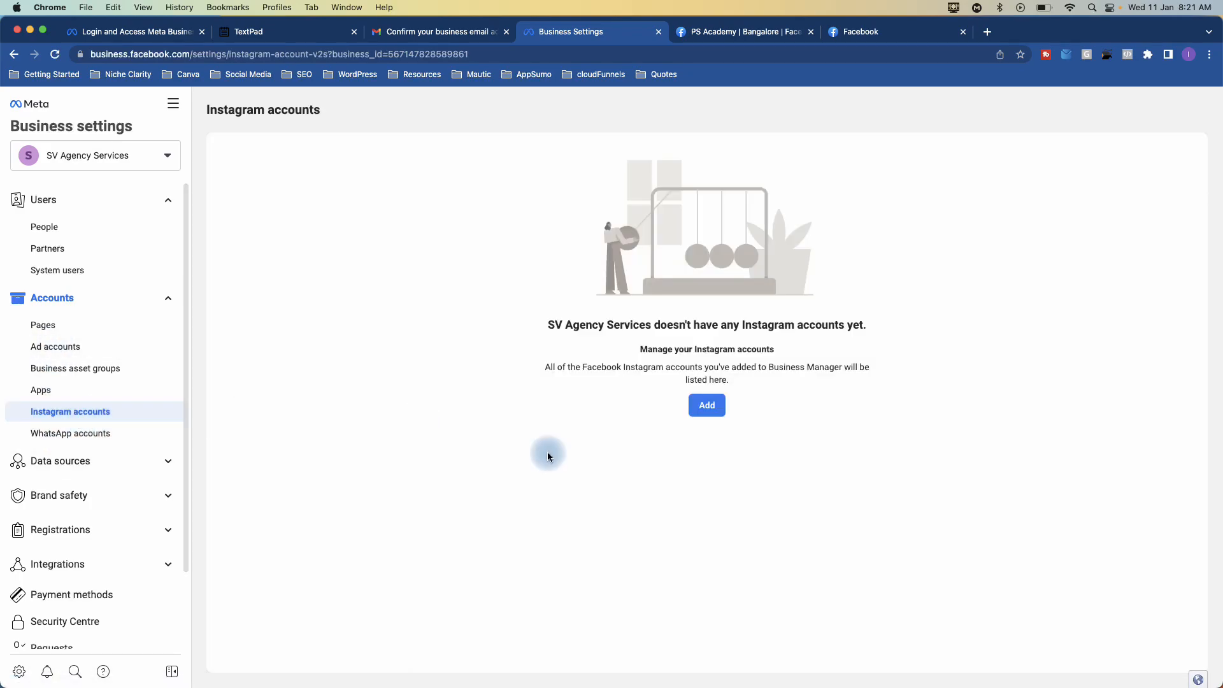
{"action": "left_click", "coordinate": [705, 406]}
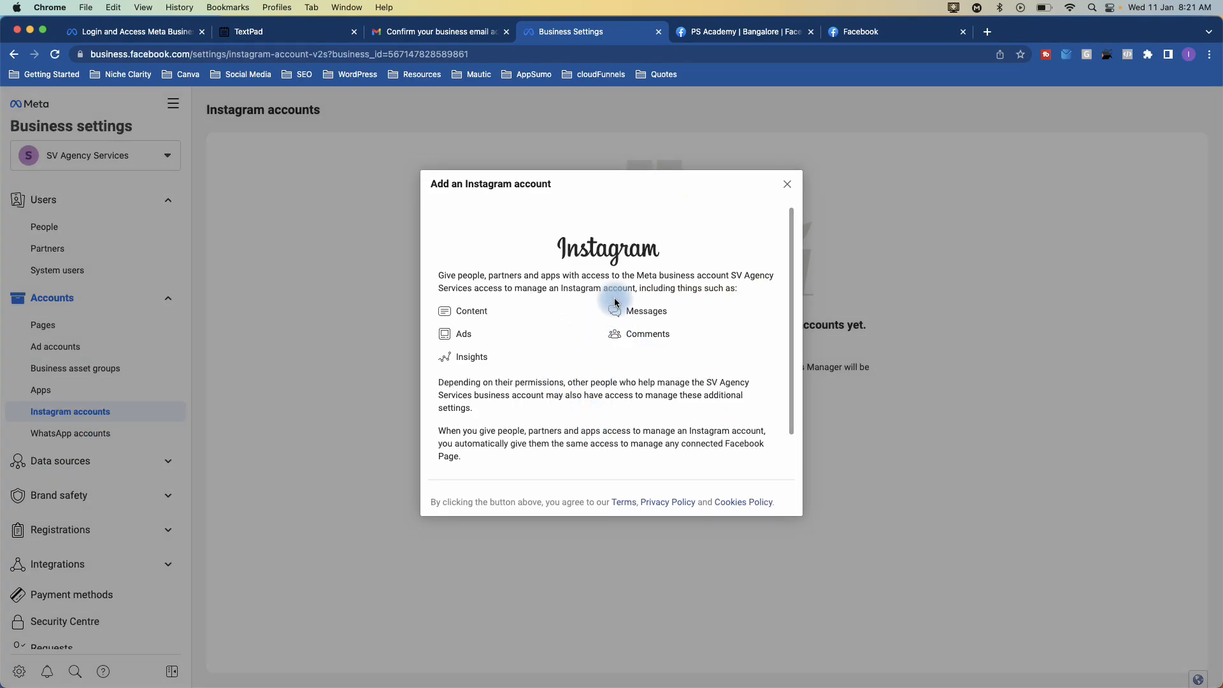
{"action": "scroll", "coordinate": [616, 301], "scroll_direction": "down", "scroll_amount": 3}
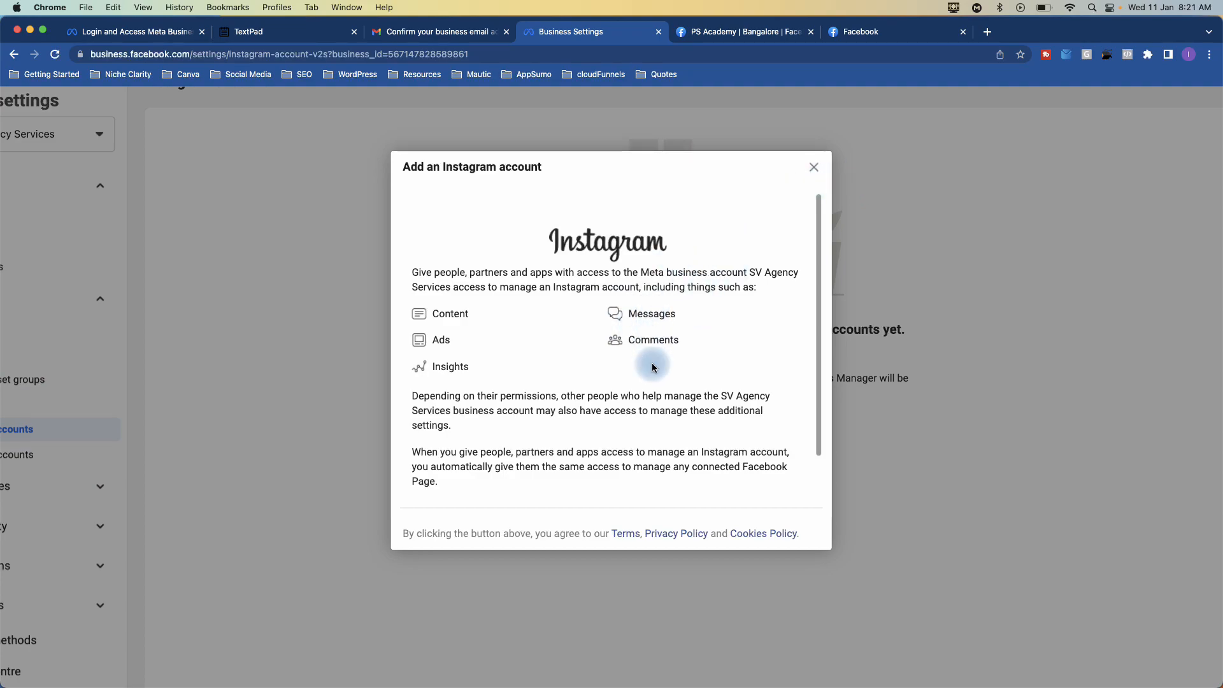
{"action": "scroll", "coordinate": [651, 366], "scroll_direction": "down", "scroll_amount": 2}
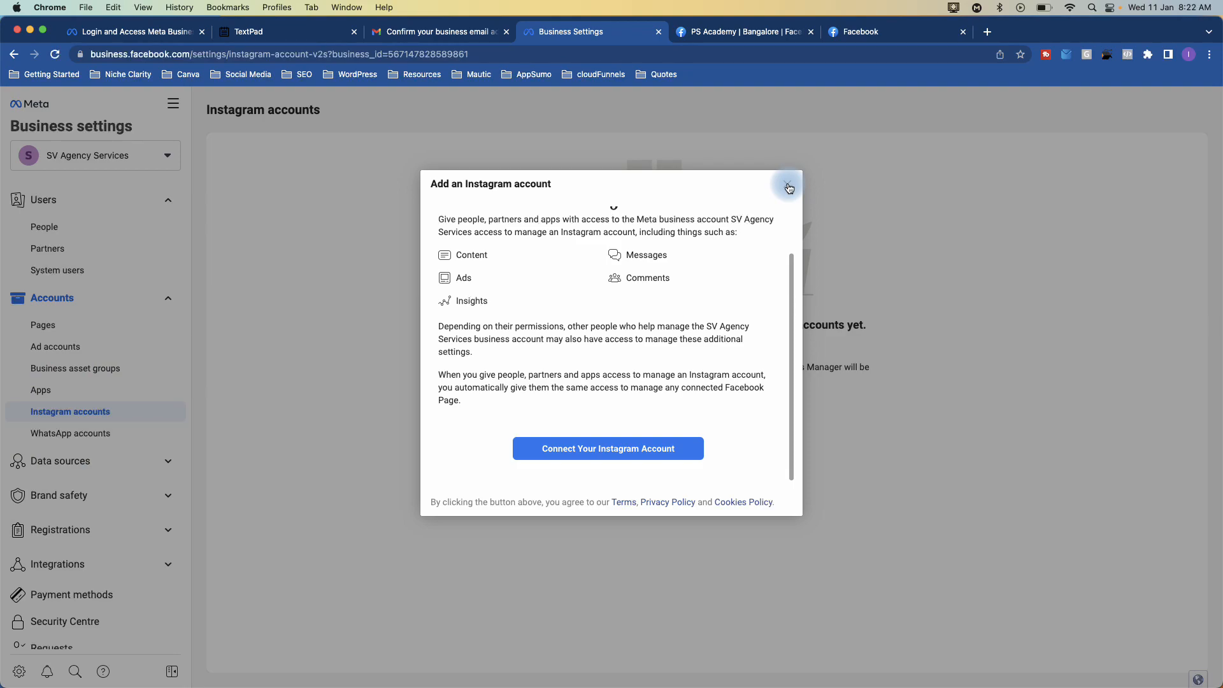
Dismiss the Instagram dialog and view the empty WhatsApp accounts list for SV Agency Services.
{"action": "left_click", "coordinate": [789, 187]}
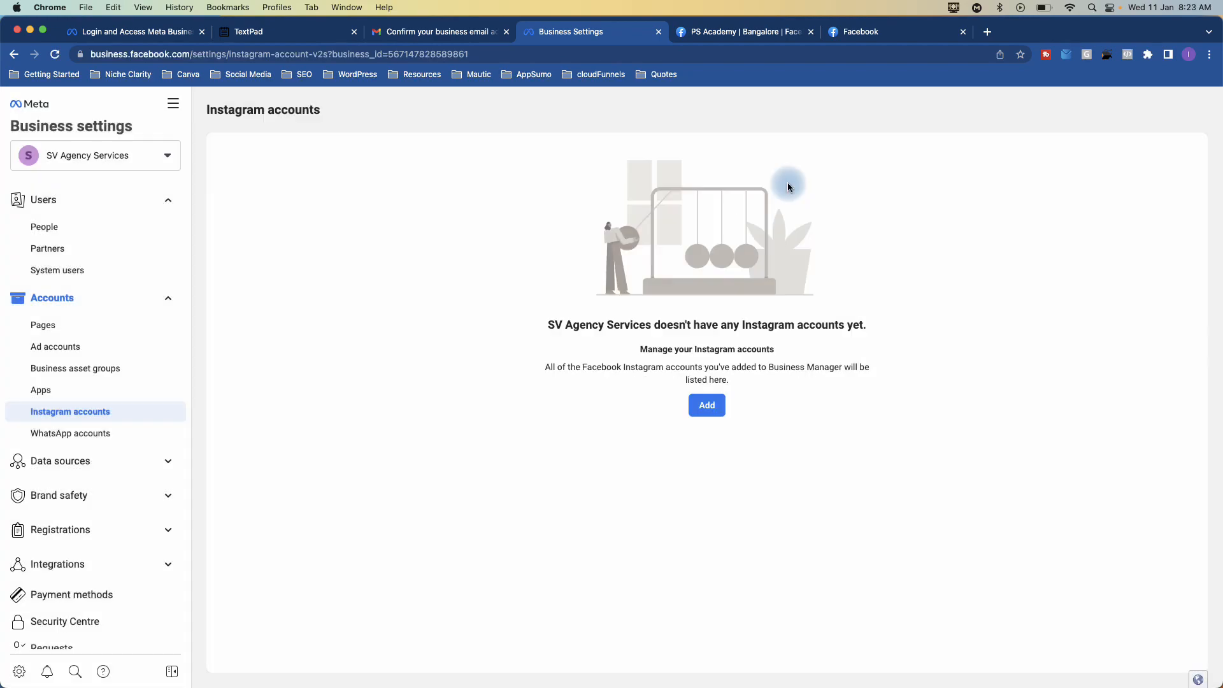
{"action": "left_click", "coordinate": [78, 439]}
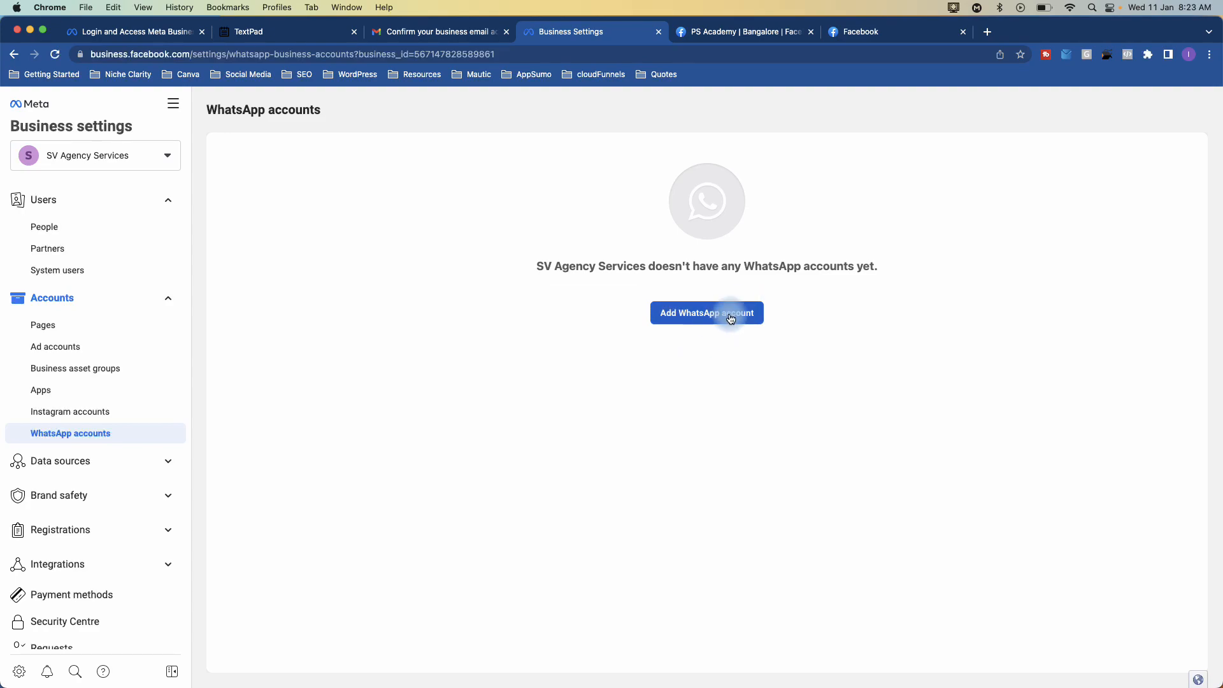
Go back to Pages to see PS Academy and who has access to it.
{"action": "left_click", "coordinate": [32, 325]}
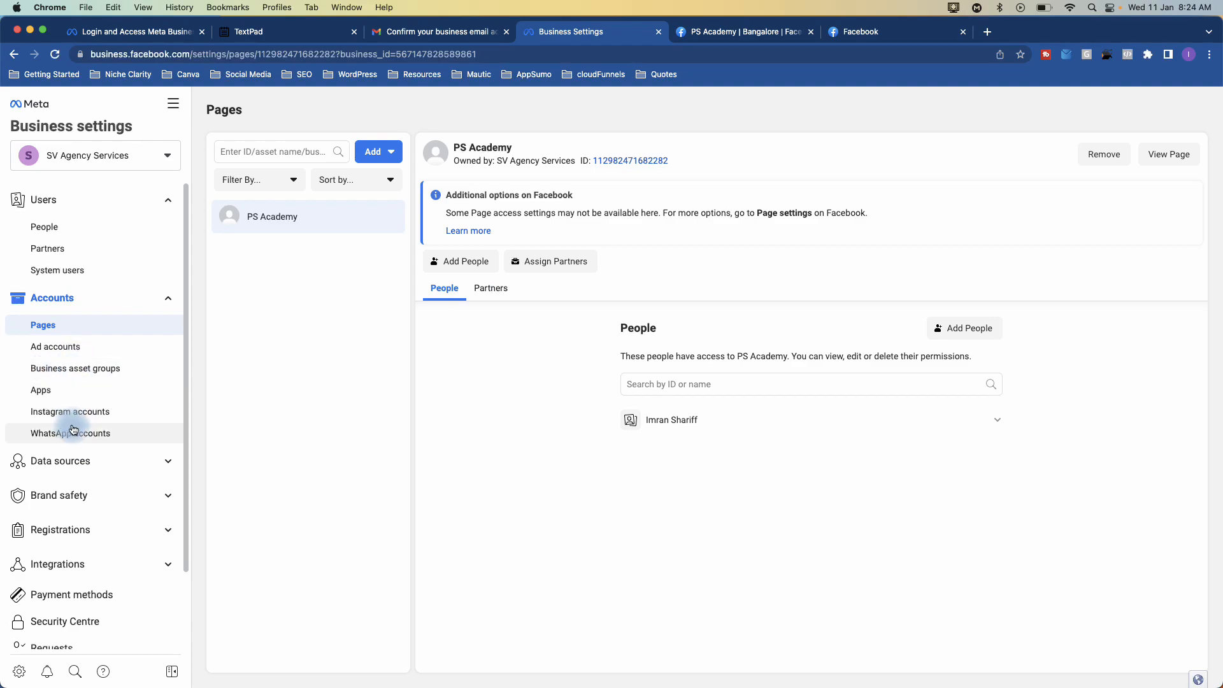
{"action": "left_click", "coordinate": [69, 352]}
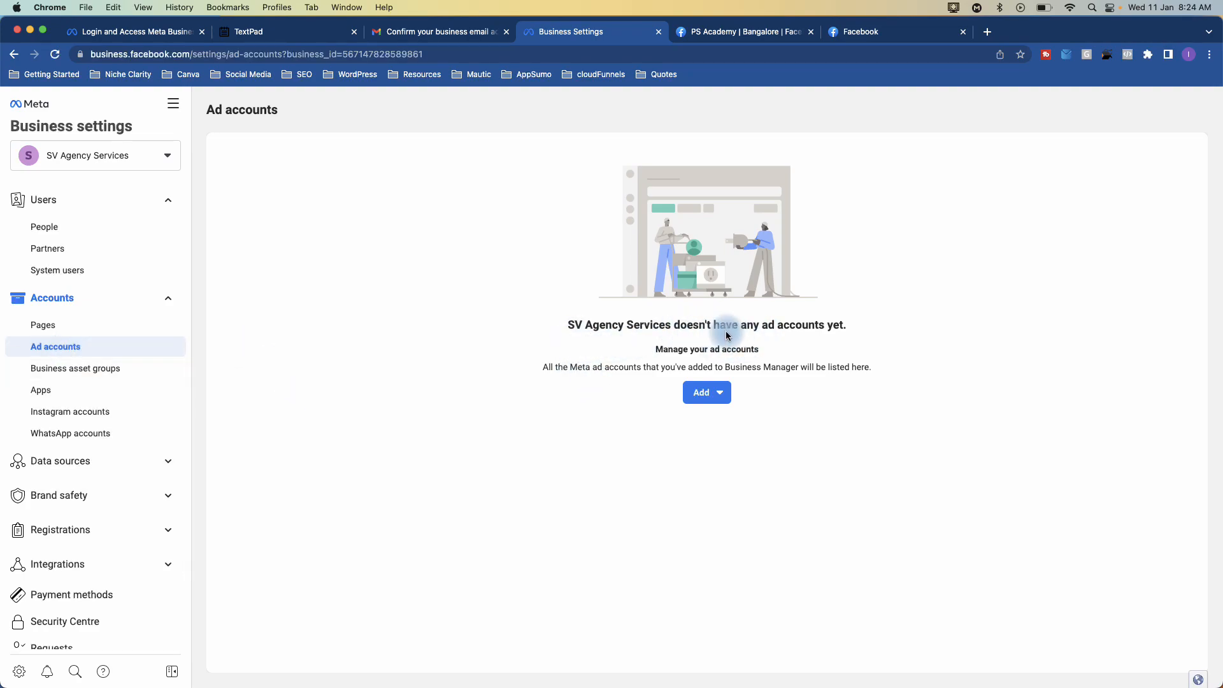
Bring up the ad account options: add existing, request access, or create new.
{"action": "left_click", "coordinate": [701, 391]}
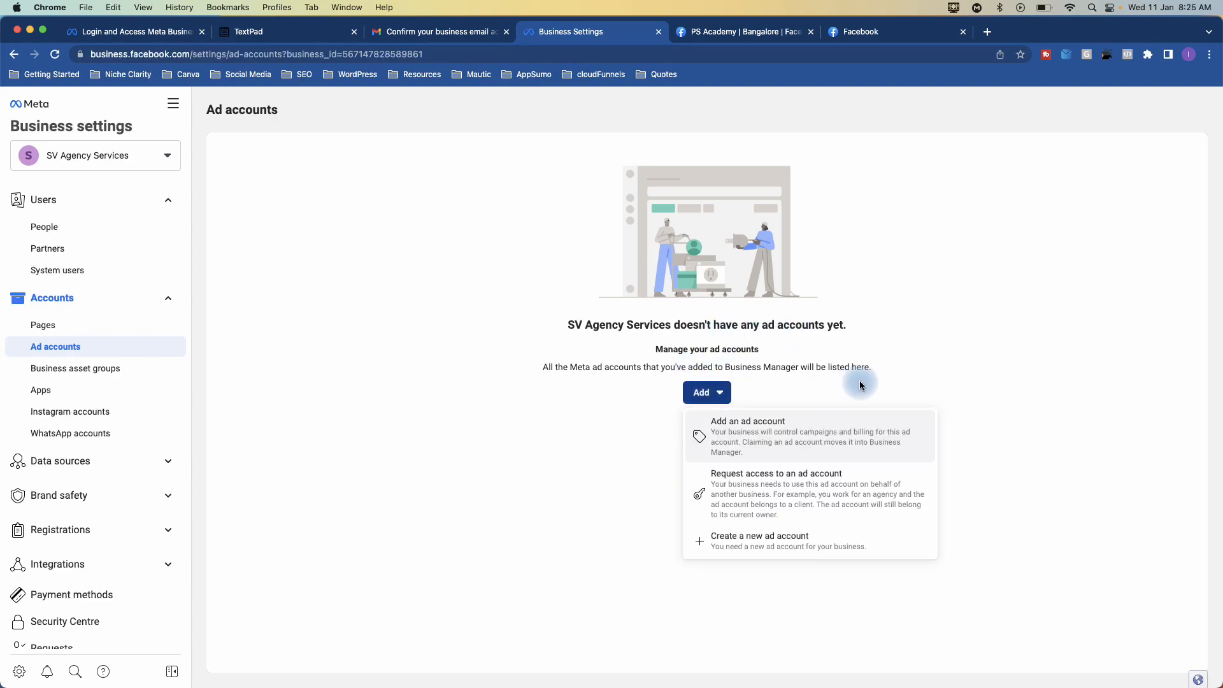
{"action": "scroll", "coordinate": [1019, 448], "scroll_direction": "up", "scroll_amount": 5}
{"action": "scroll", "coordinate": [1019, 448], "scroll_direction": "down", "scroll_amount": 2}
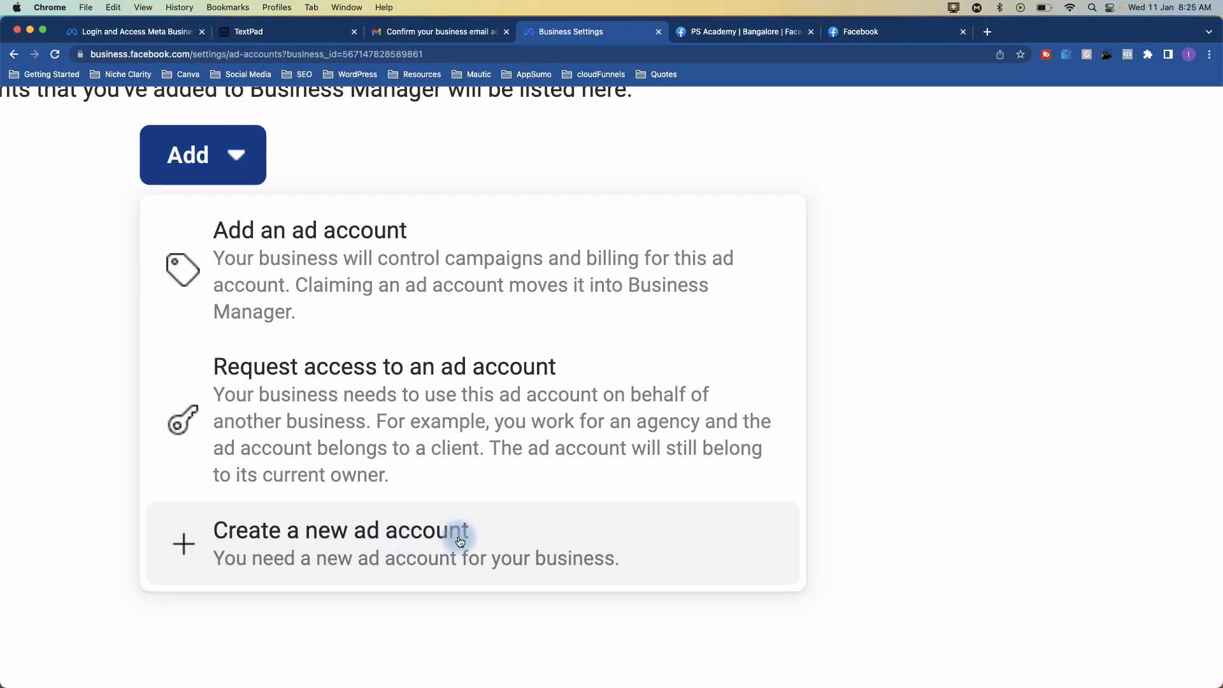
{"action": "left_click", "coordinate": [416, 535]}
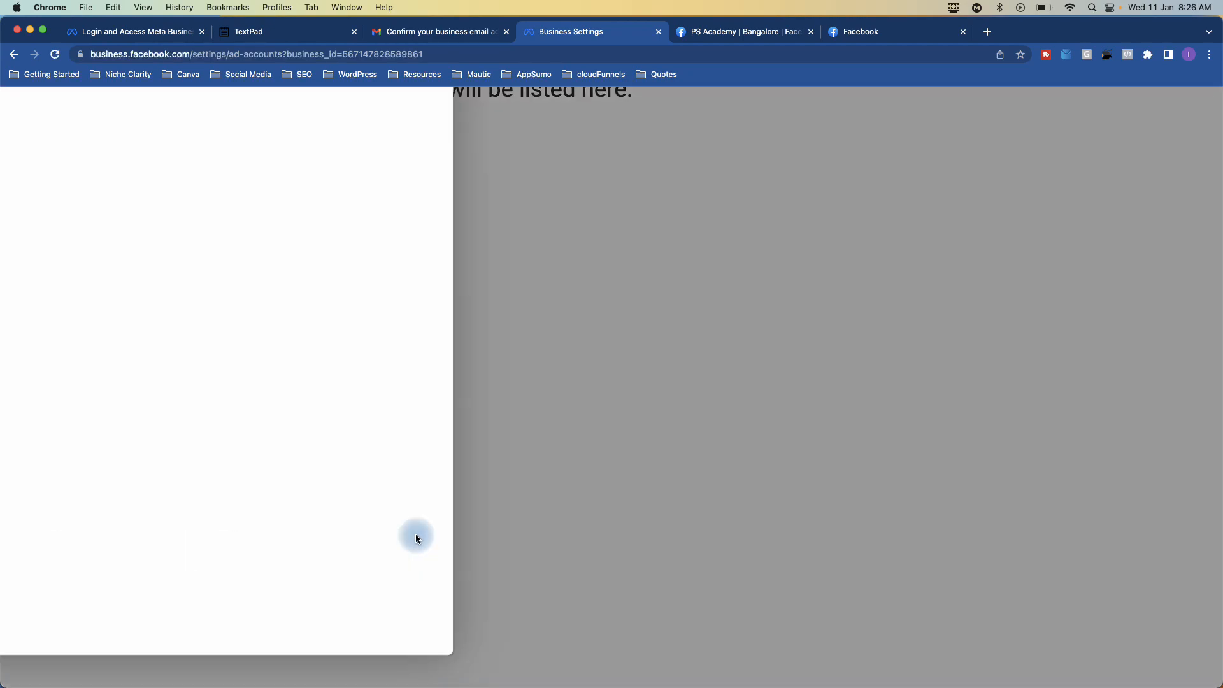
{"action": "scroll", "coordinate": [365, 438], "scroll_direction": "up", "scroll_amount": 5, "text": "ctrl"}
{"action": "scroll", "coordinate": [365, 438], "scroll_direction": "down", "scroll_amount": 1}
{"action": "scroll", "coordinate": [365, 439], "scroll_direction": "down", "scroll_amount": 5, "text": "ctrl"}
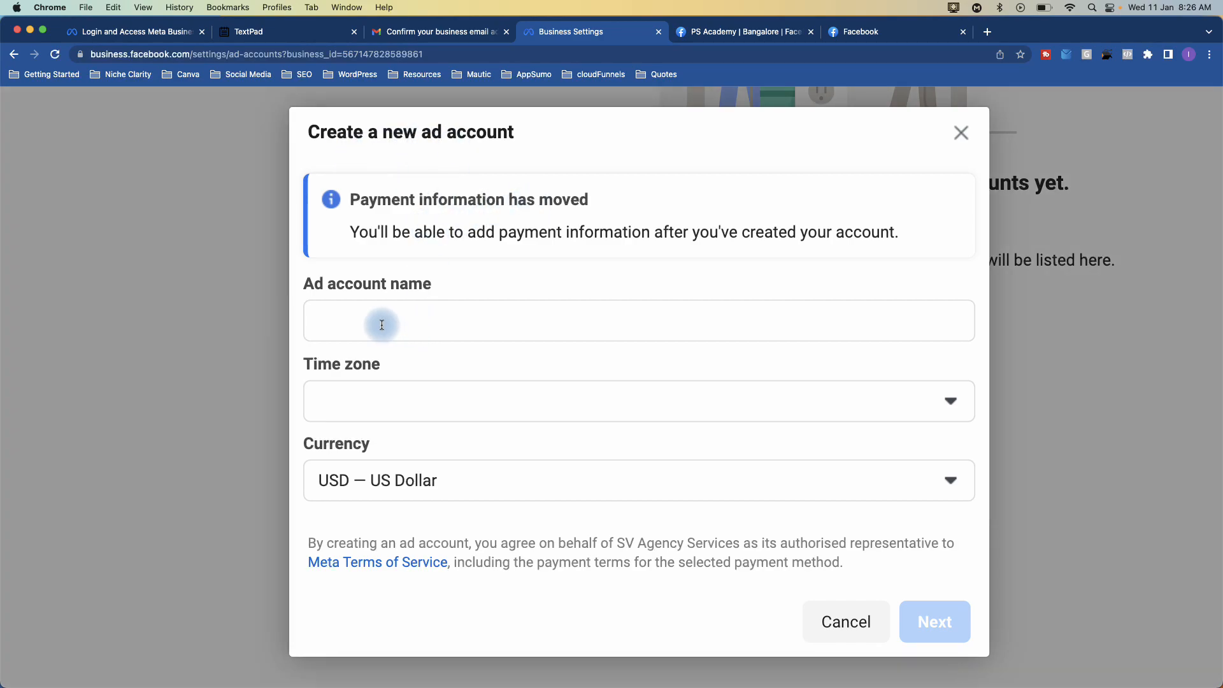
{"action": "left_click", "coordinate": [383, 325]}
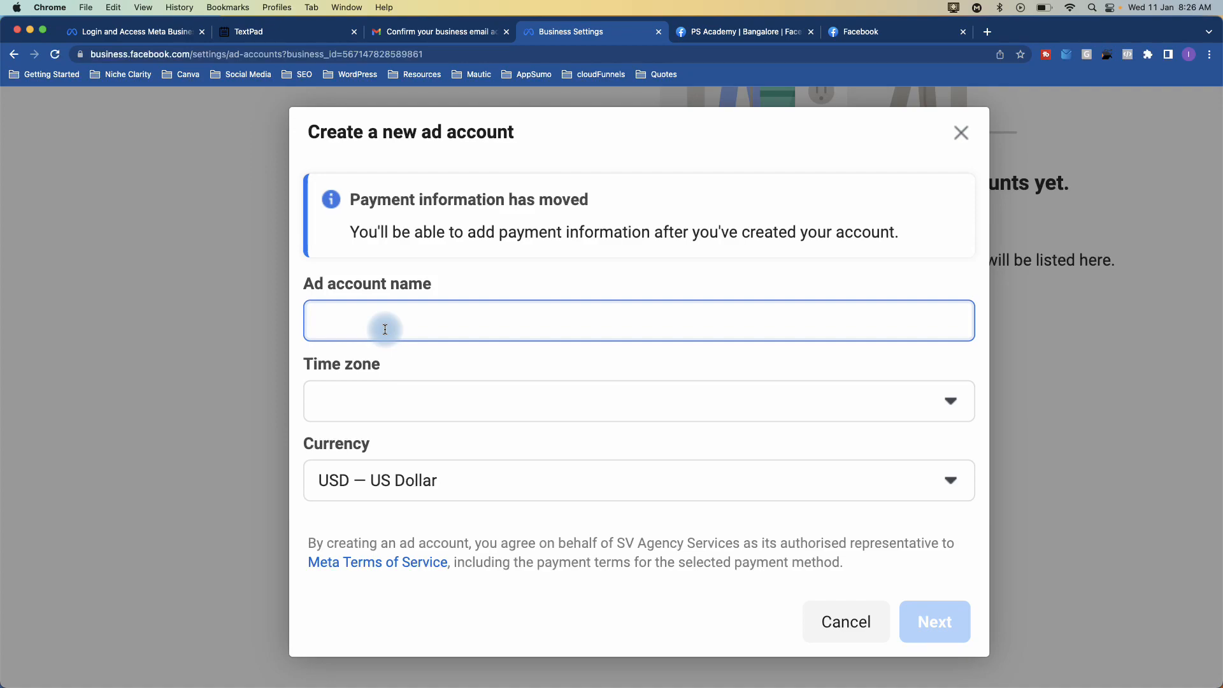
Enter 'PS Academy Ads' as the ad account name, correcting the mistyped words.
{"action": "type", "text": "PS Ag"}
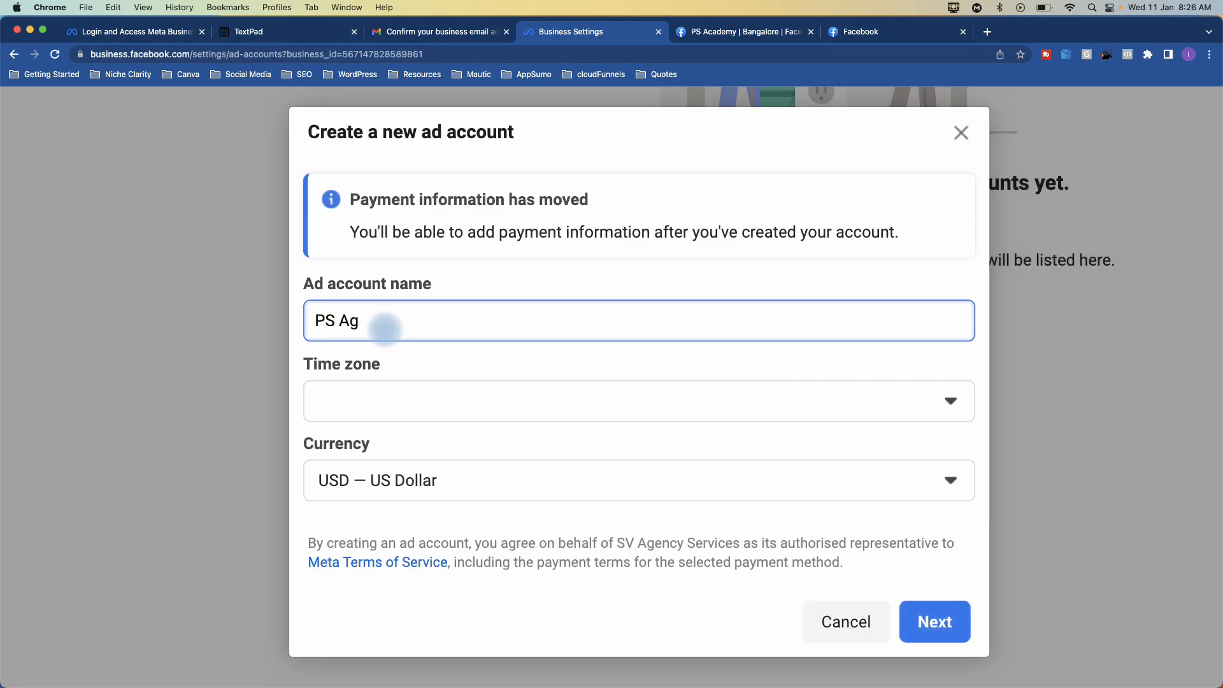
{"action": "type", "text": "ency Serv"}
{"action": "key", "text": "BackSpace"}
{"action": "key", "text": "BackSpace"}
{"action": "key", "text": "BackSpace"}
{"action": "key", "text": "BackSpace"}
{"action": "type", "text": "Services"}
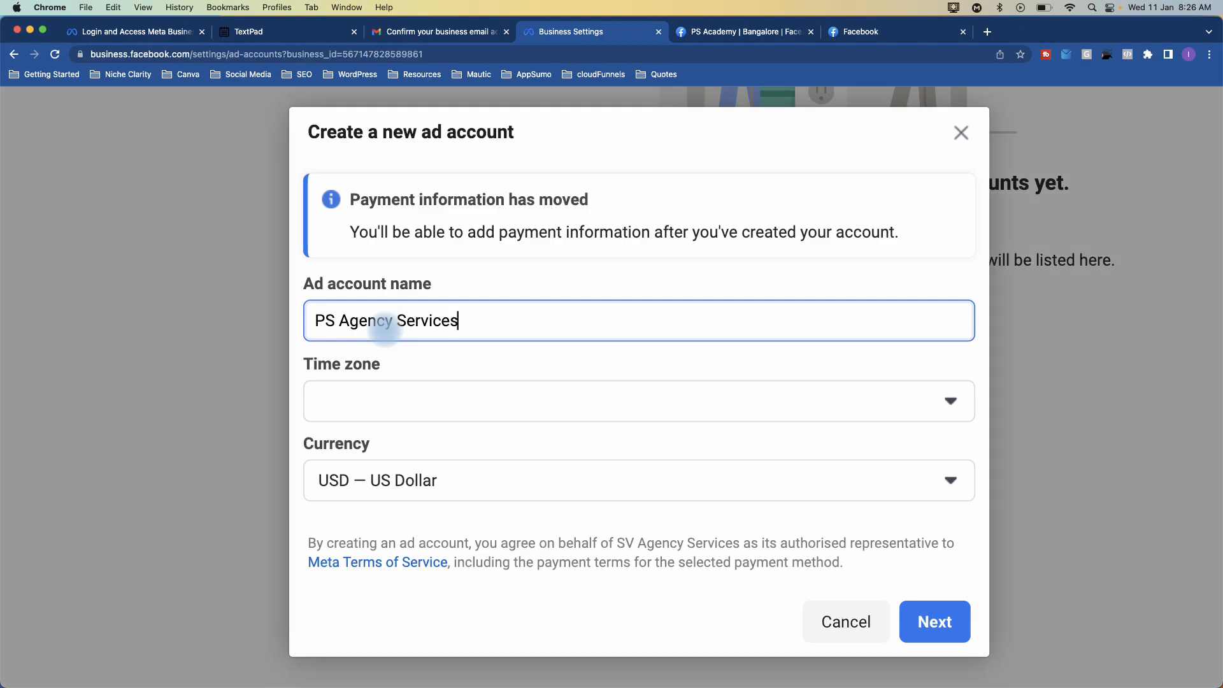
{"action": "type", "text": " Ads"}
{"action": "key", "text": "BackSpace"}
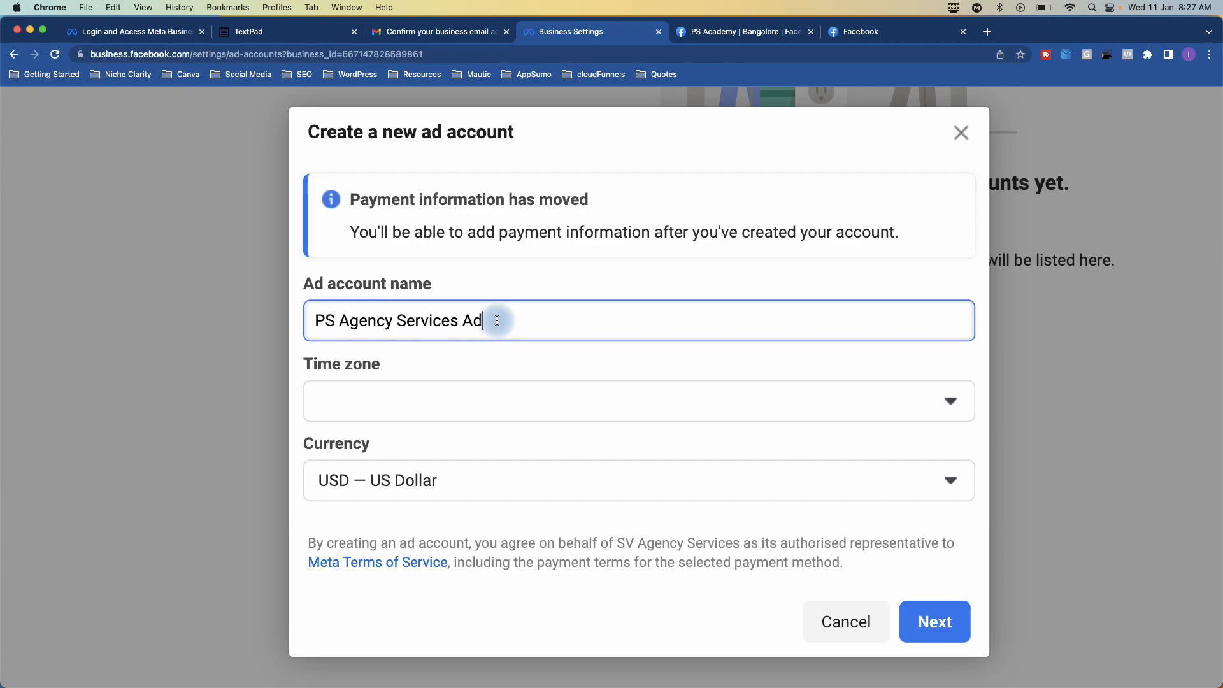
{"action": "type", "text": "s"}
{"action": "left_click_drag", "start_coordinate": [339, 321], "coordinate": [457, 318]}
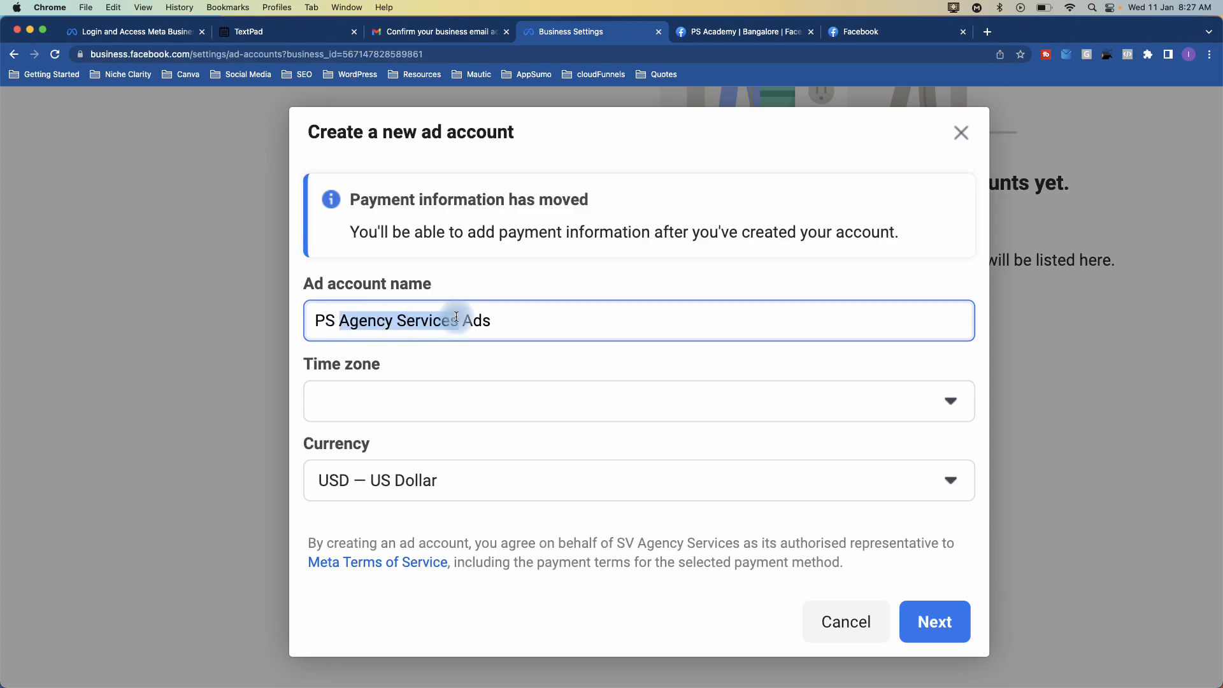
{"action": "type", "text": "Academy"}
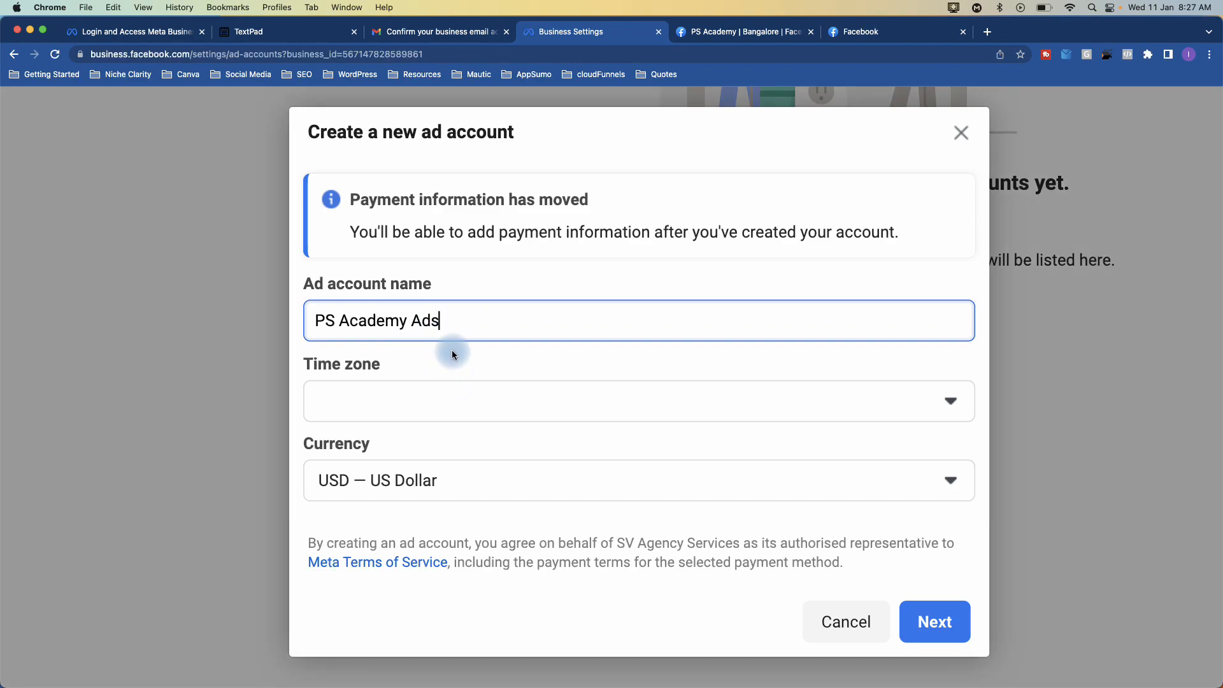
{"action": "left_click", "coordinate": [387, 417]}
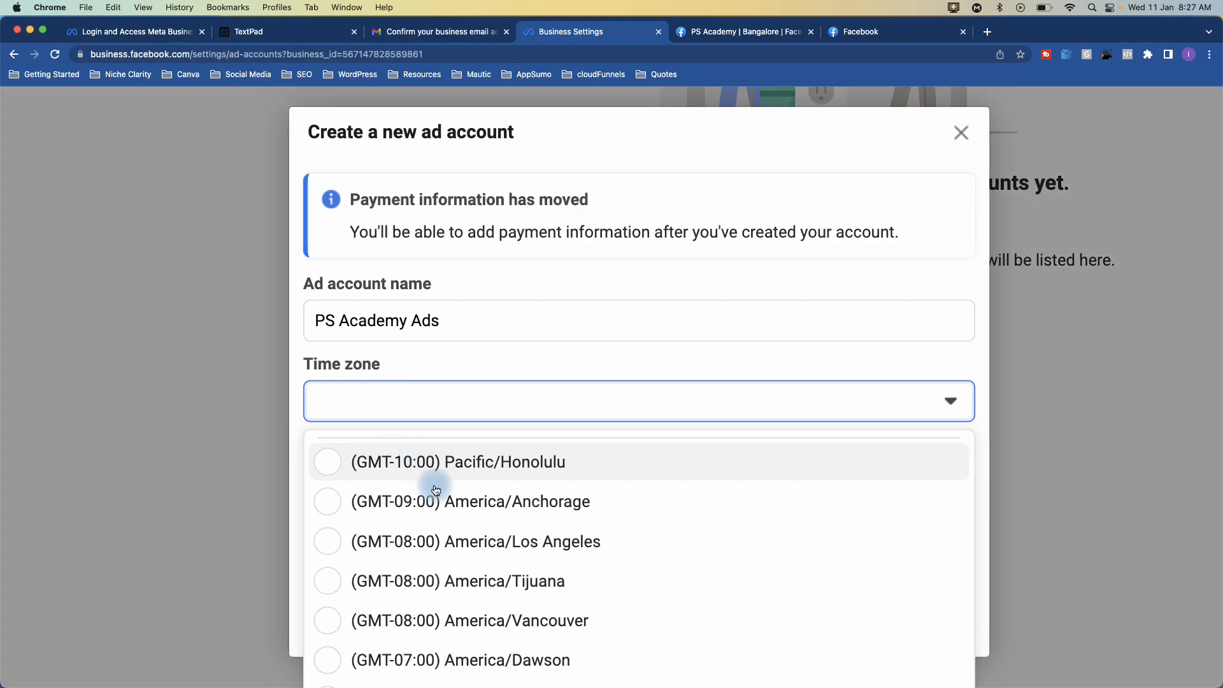
Choose (GMT+05:30) Asia/Kolkata from the time zone list.
{"action": "scroll", "coordinate": [492, 566], "scroll_direction": "down", "scroll_amount": 2}
{"action": "scroll", "coordinate": [492, 567], "scroll_direction": "down", "scroll_amount": 10}
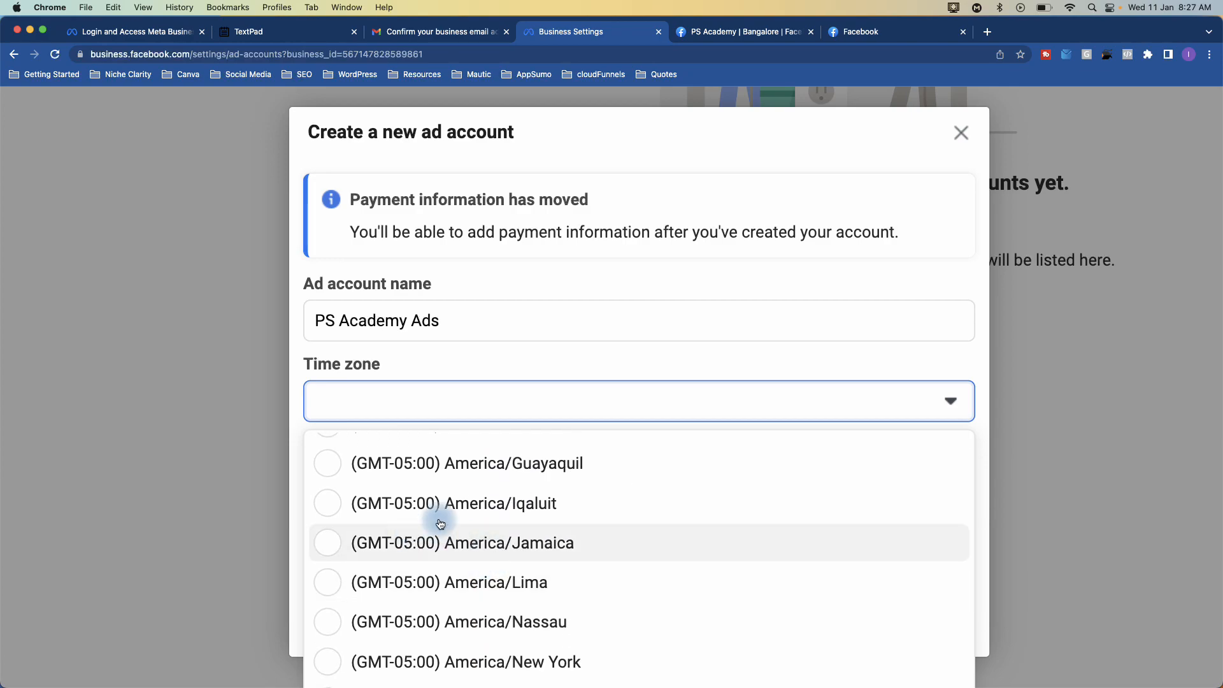
{"action": "scroll", "coordinate": [438, 524], "scroll_direction": "down", "scroll_amount": 15}
{"action": "scroll", "coordinate": [441, 525], "scroll_direction": "down", "scroll_amount": 15}
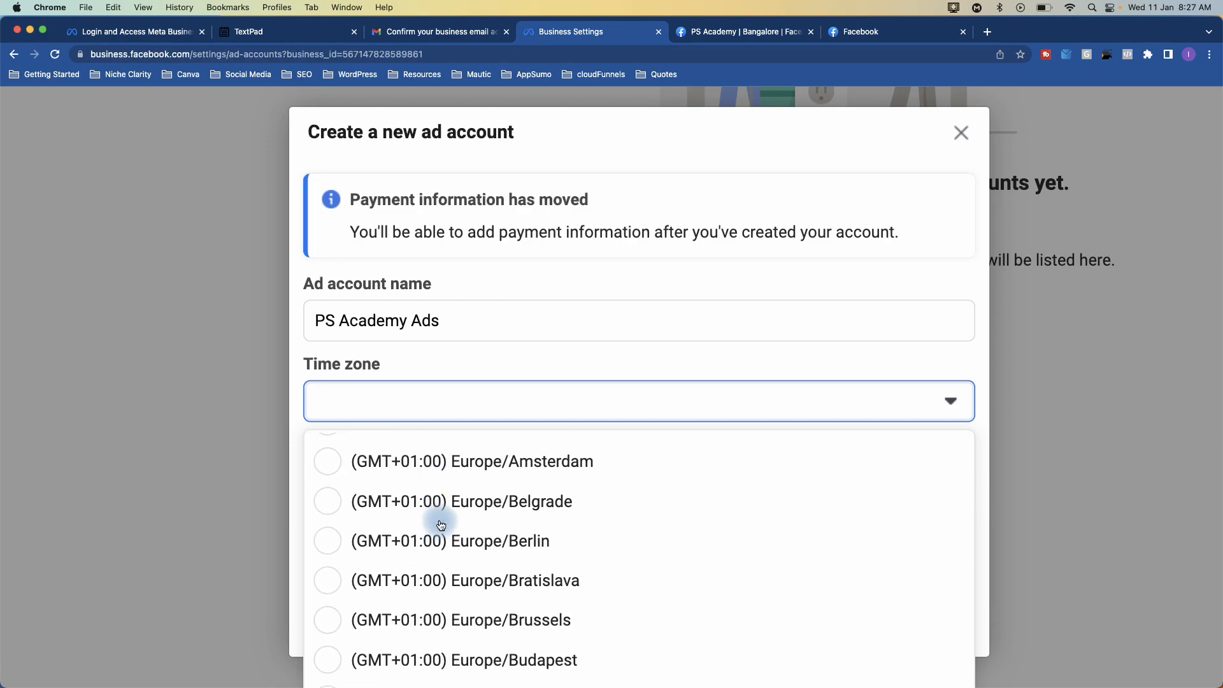
{"action": "scroll", "coordinate": [441, 525], "scroll_direction": "down", "scroll_amount": 3}
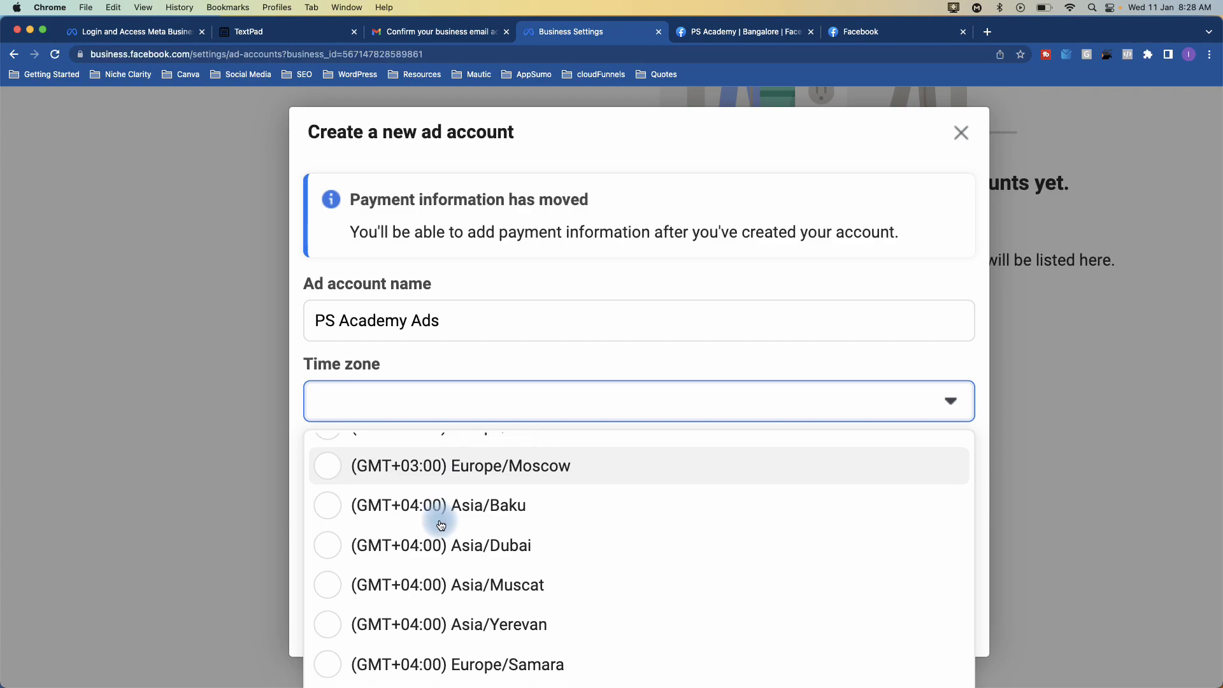
{"action": "scroll", "coordinate": [441, 525], "scroll_direction": "down", "scroll_amount": 5}
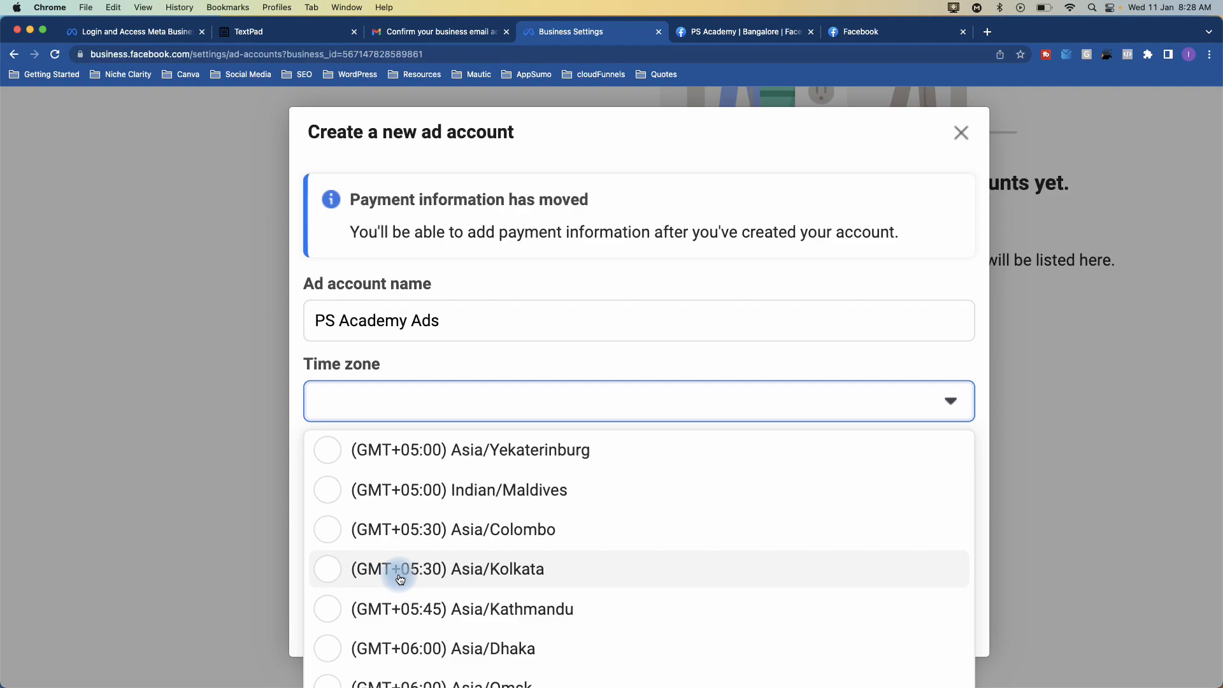
{"action": "left_click", "coordinate": [513, 579]}
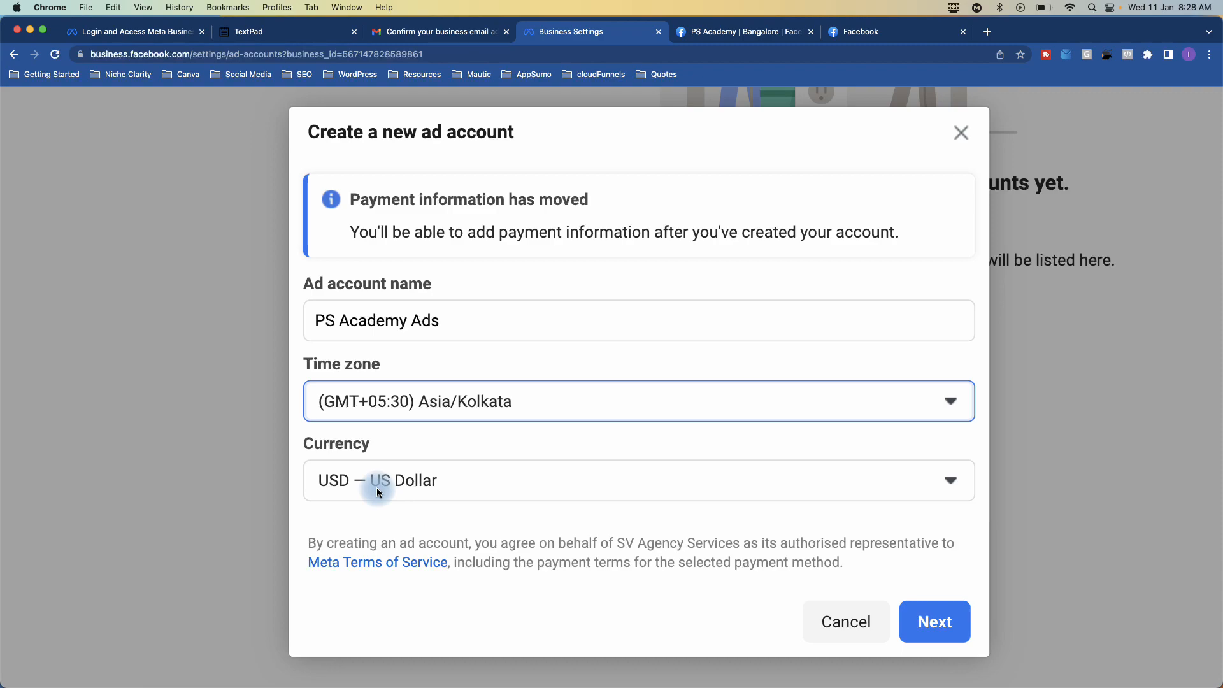
Pick INR — Indian Rupee as the currency and continue to the next setup step.
{"action": "left_click", "coordinate": [376, 487]}
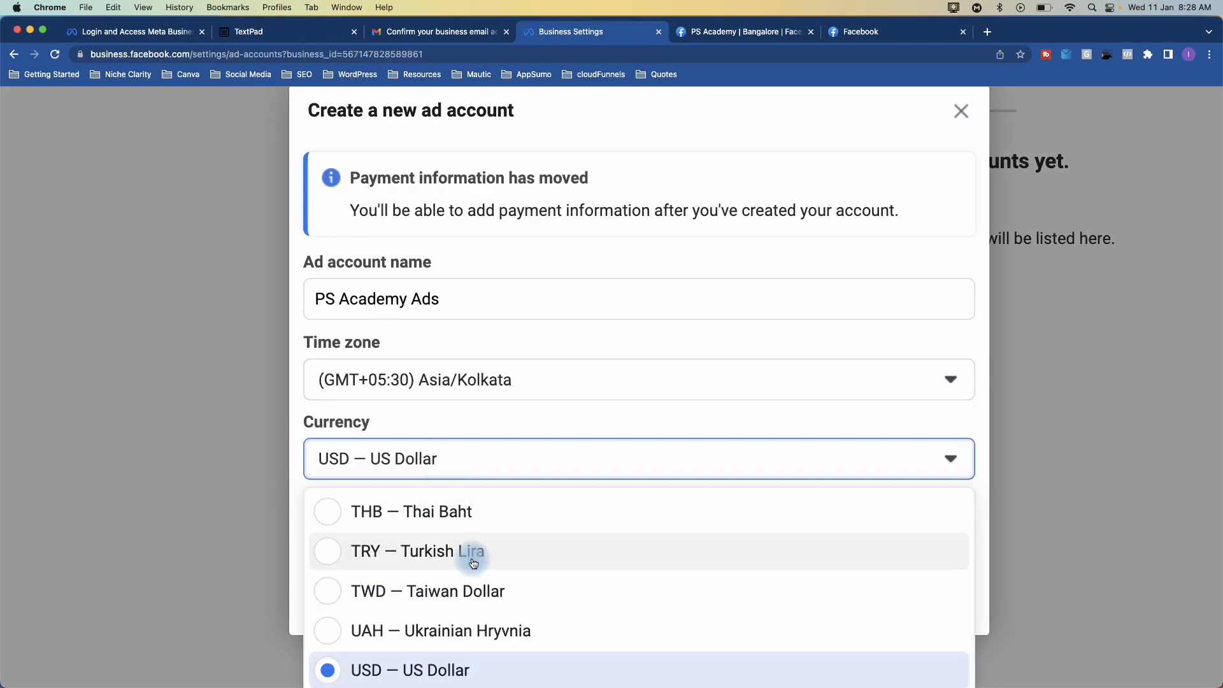
{"action": "scroll", "coordinate": [473, 563], "scroll_direction": "up", "scroll_amount": 20}
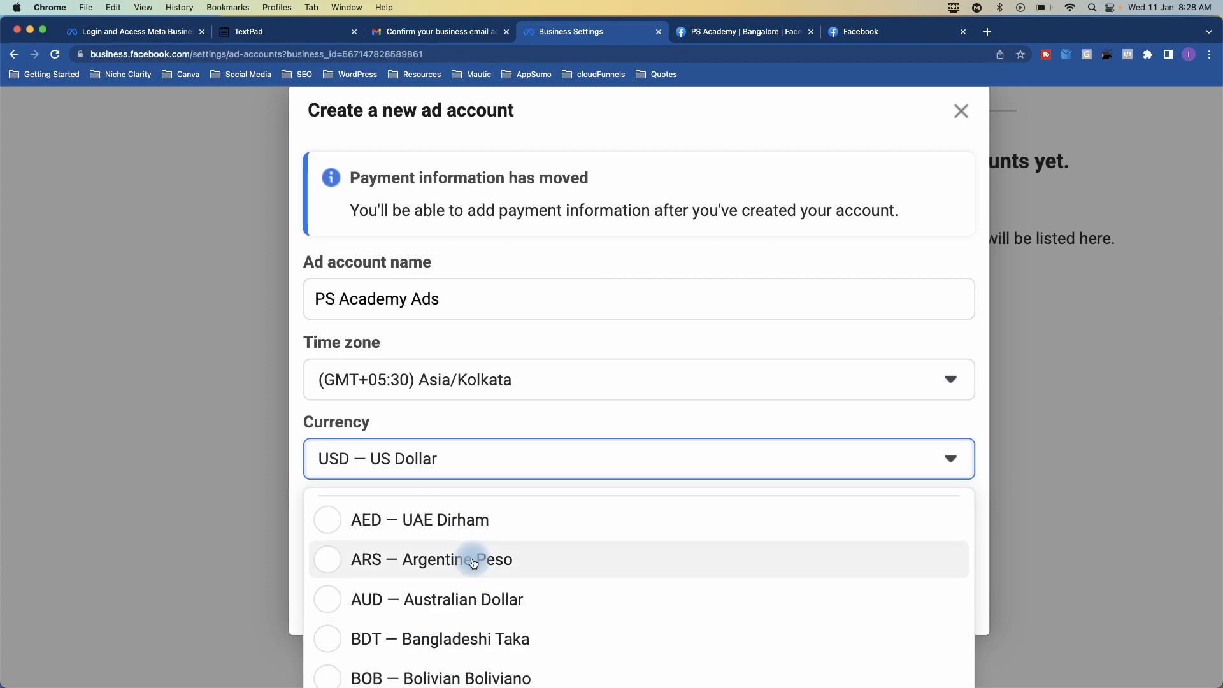
{"action": "scroll", "coordinate": [473, 563], "scroll_direction": "down", "scroll_amount": 10}
{"action": "scroll", "coordinate": [473, 563], "scroll_direction": "down", "scroll_amount": 8}
{"action": "scroll", "coordinate": [473, 563], "scroll_direction": "down", "scroll_amount": 5}
{"action": "left_click", "coordinate": [353, 557]}
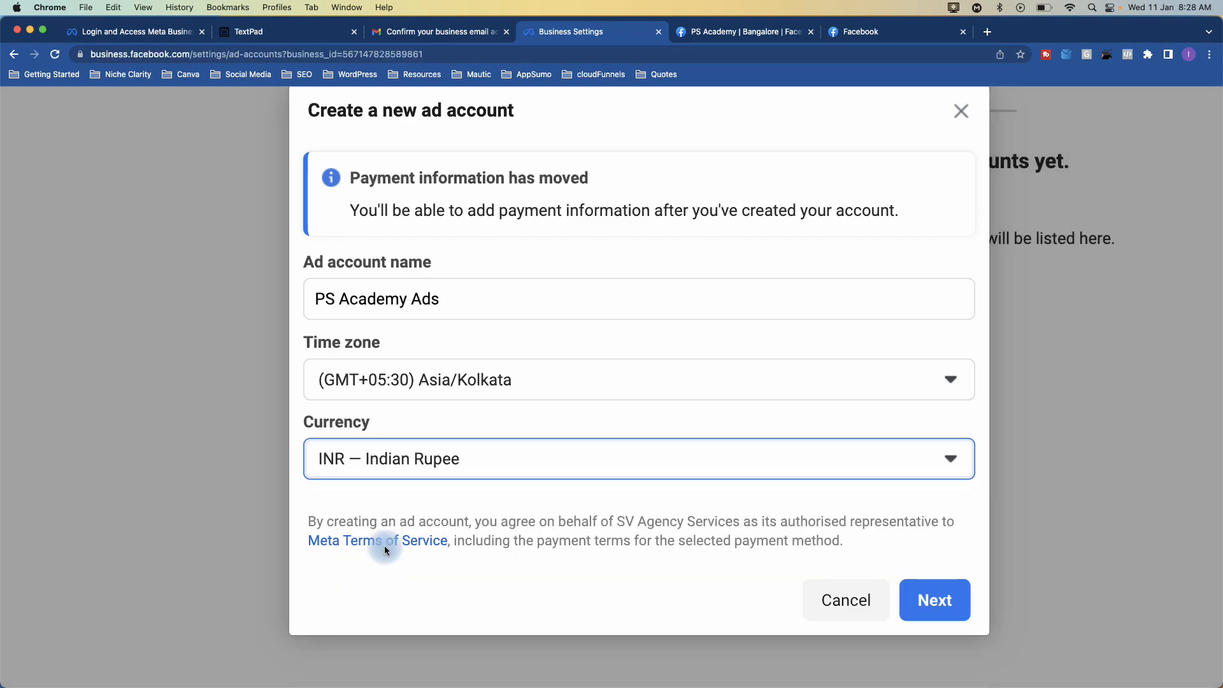
{"action": "scroll", "coordinate": [513, 542], "scroll_direction": "up", "scroll_amount": 2}
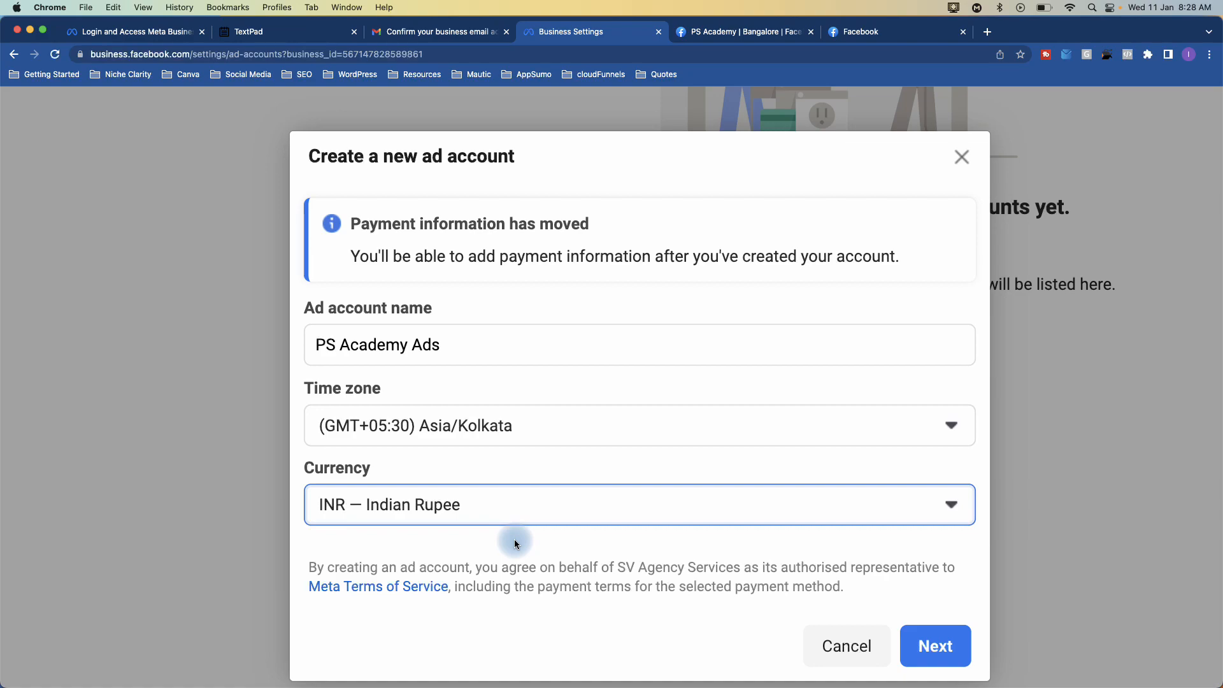
{"action": "scroll", "coordinate": [517, 542], "scroll_direction": "down", "scroll_amount": 1}
{"action": "left_click", "coordinate": [927, 609]}
{"action": "scroll", "coordinate": [656, 511], "scroll_direction": "down", "scroll_amount": 3}
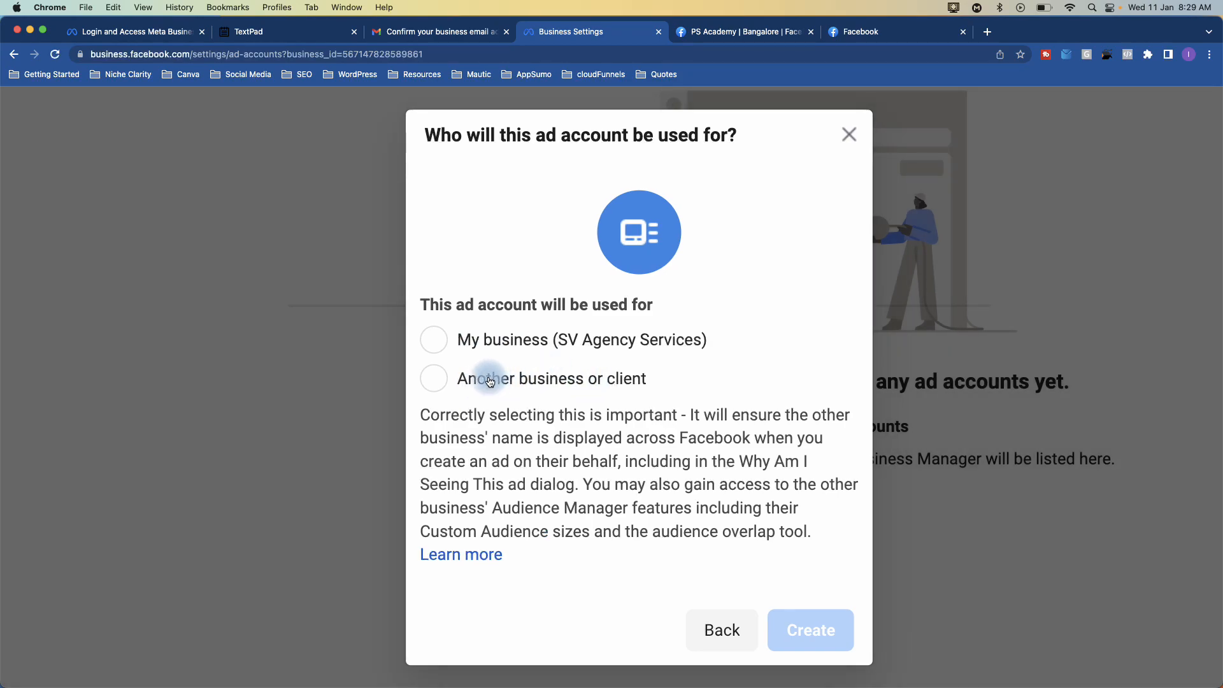
Mark PS Academy Ads as for My business (SV Agency Services) and create it.
{"action": "left_click", "coordinate": [491, 378]}
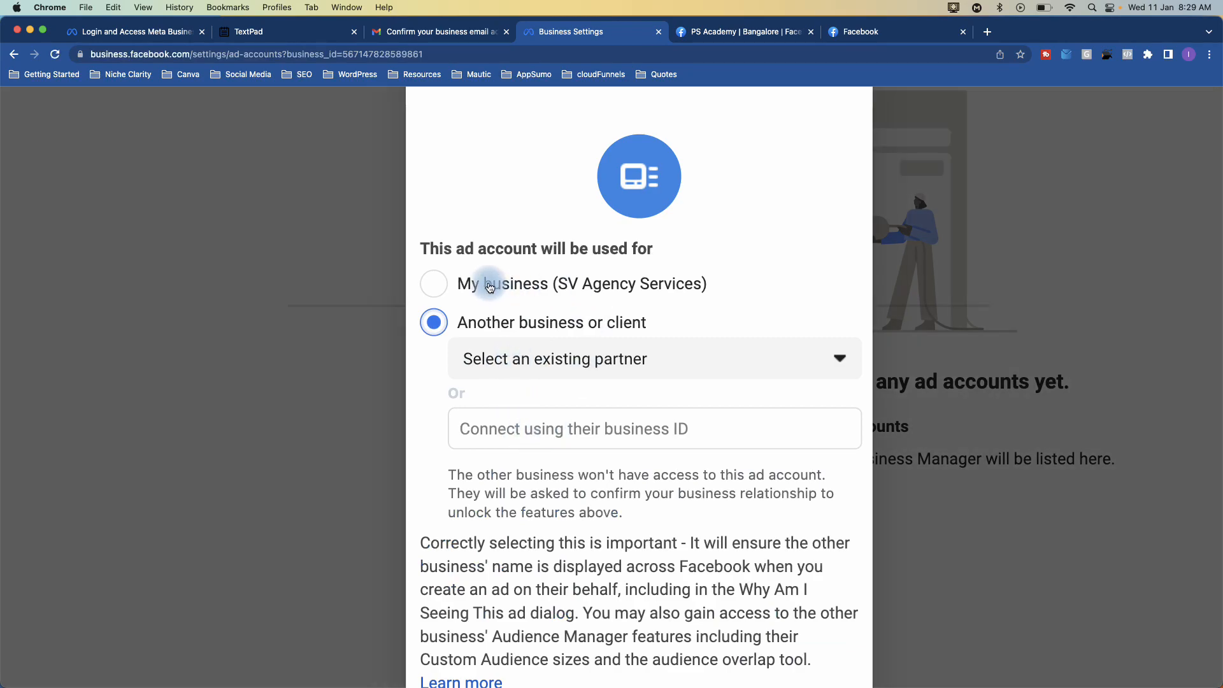
{"action": "left_click", "coordinate": [501, 283]}
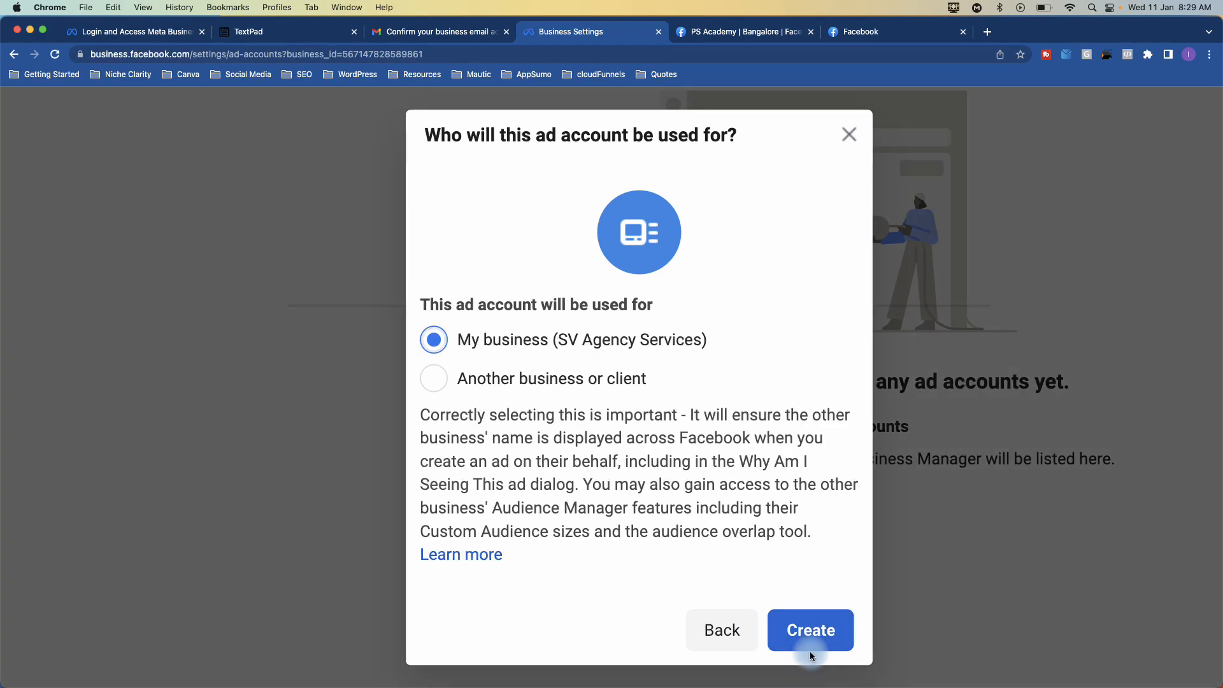
{"action": "left_click", "coordinate": [819, 644]}
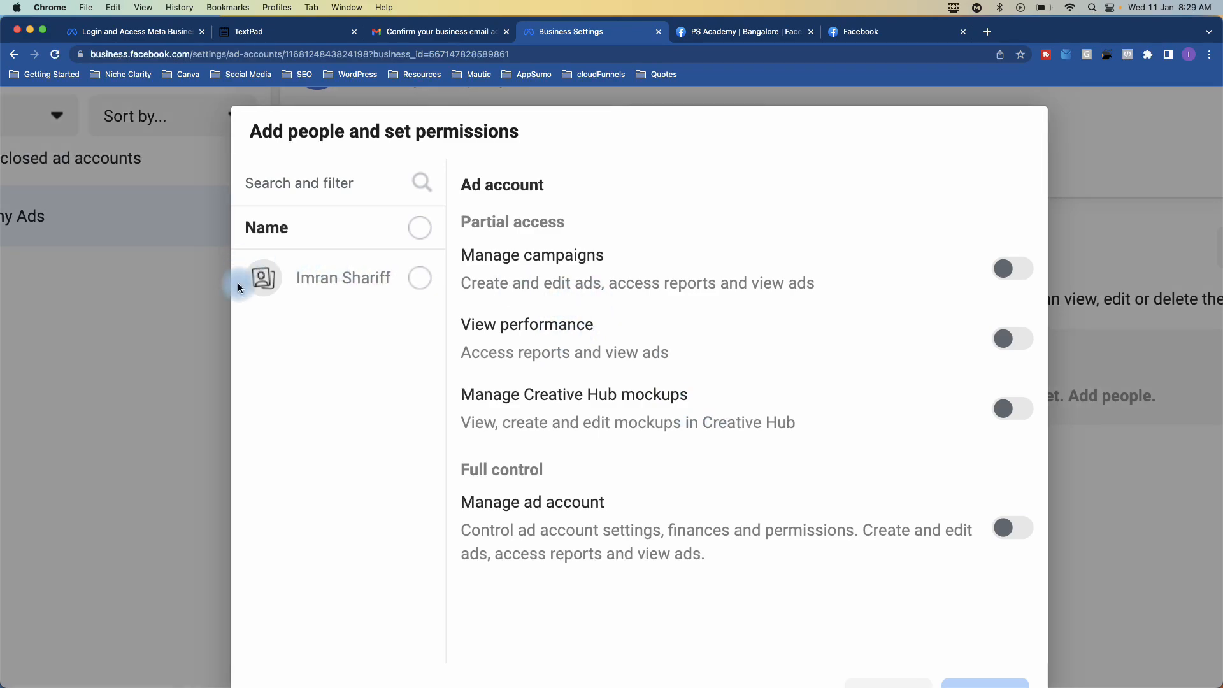
Select the listed person and assign them full Manage ad account control on PS Academy Ads.
{"action": "left_click", "coordinate": [325, 279]}
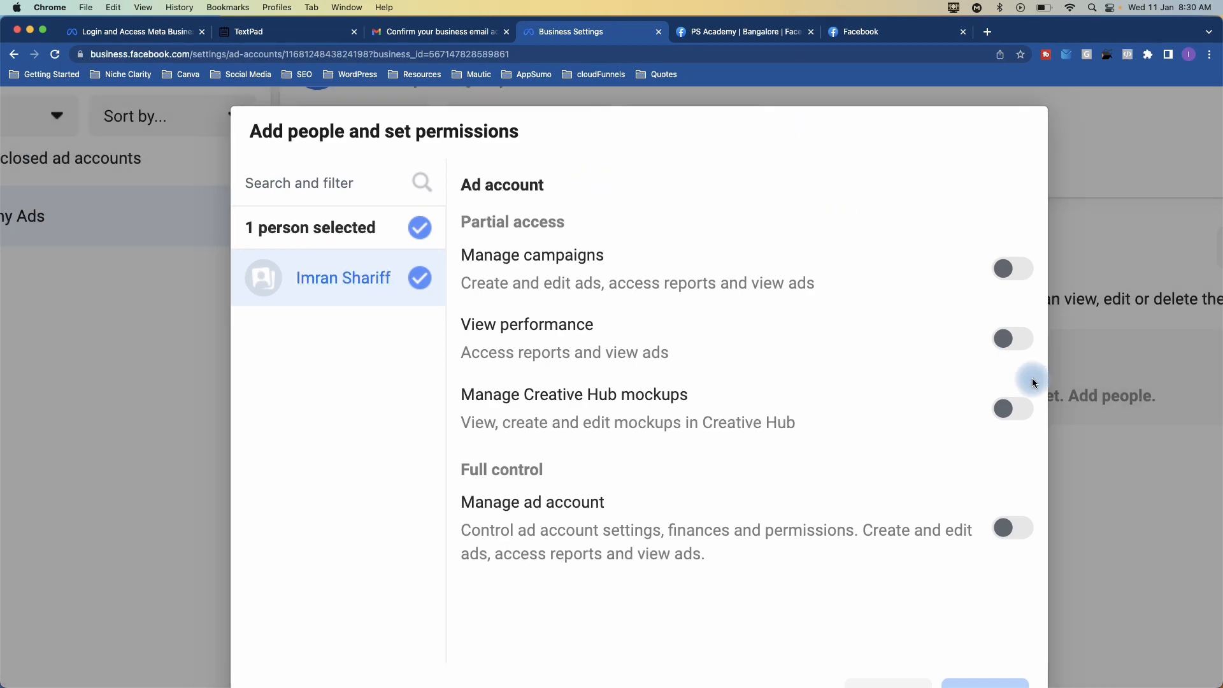
{"action": "left_click", "coordinate": [1013, 534]}
{"action": "scroll", "coordinate": [919, 530], "scroll_direction": "down", "scroll_amount": 5}
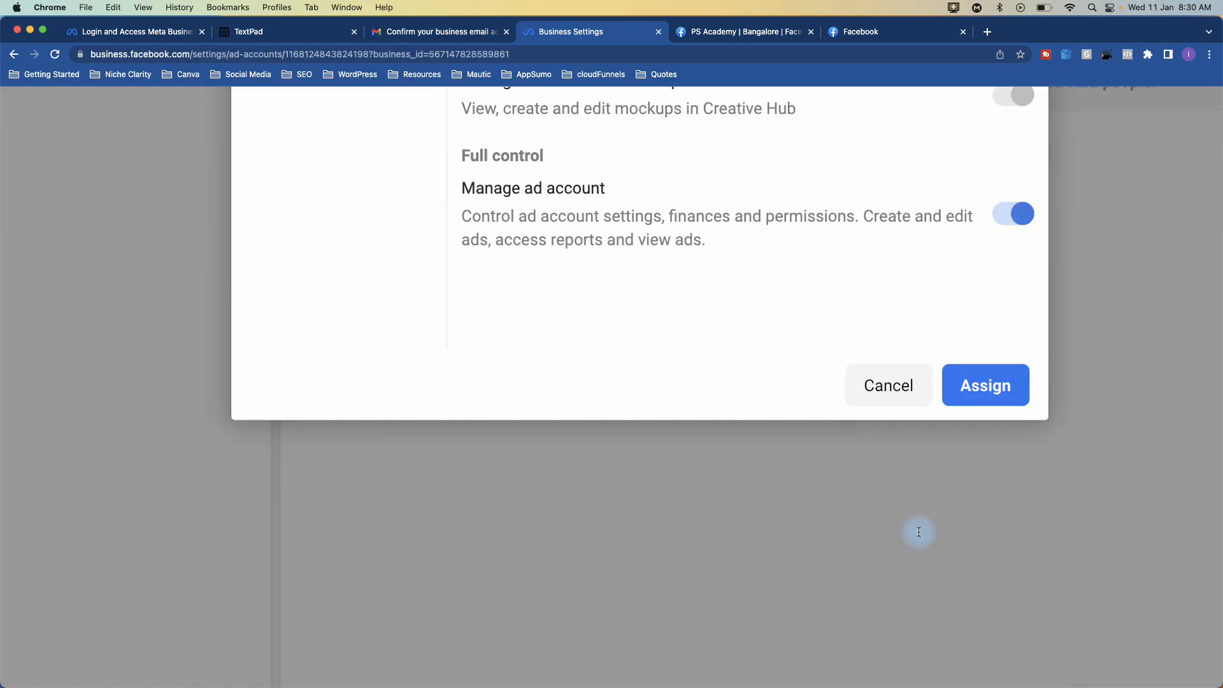
{"action": "left_click", "coordinate": [989, 337]}
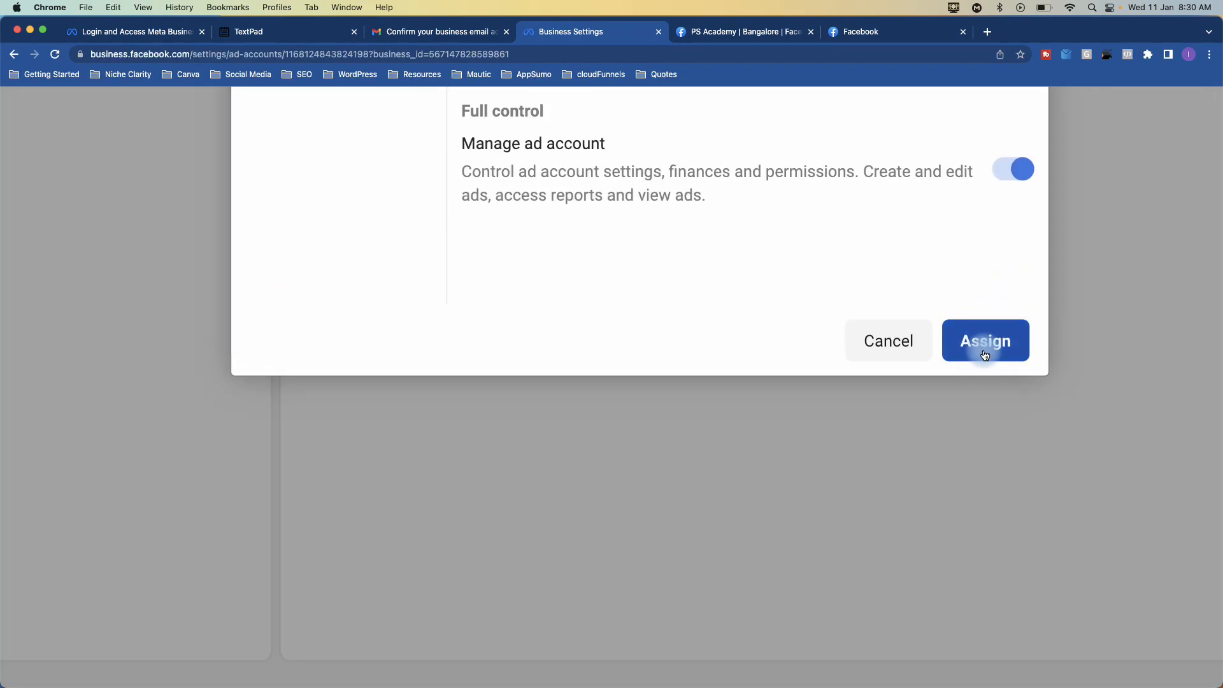
{"action": "left_click", "coordinate": [986, 350]}
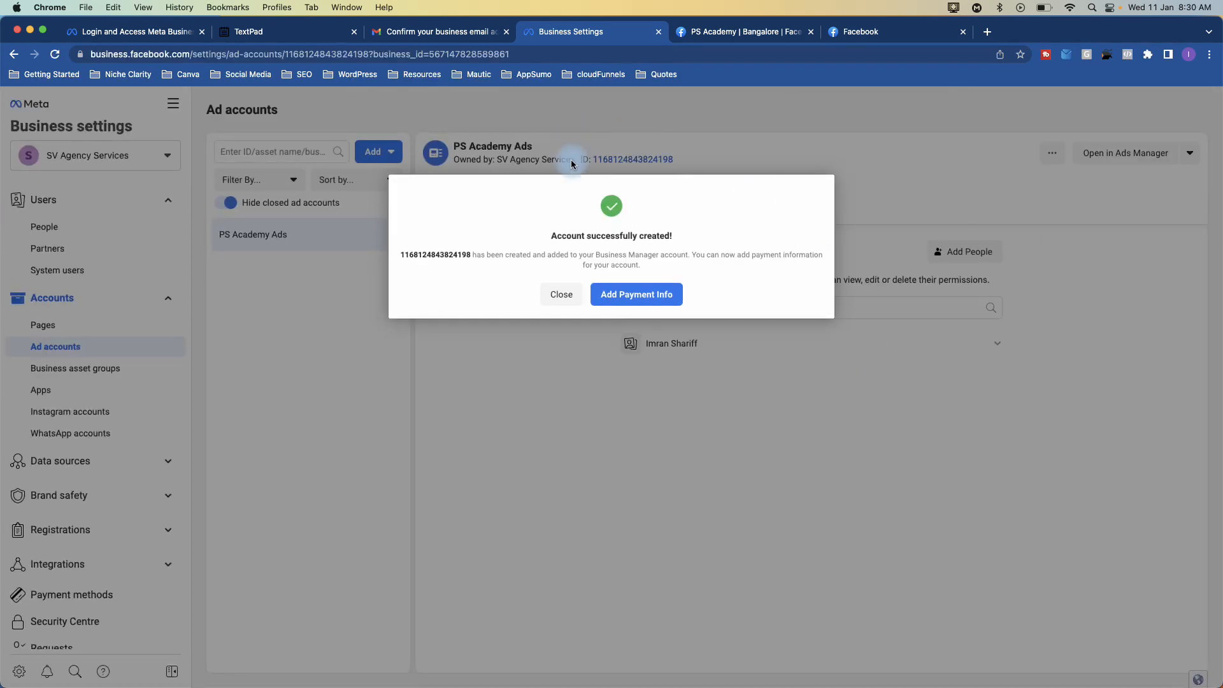
{"action": "scroll", "coordinate": [605, 162], "scroll_direction": "up", "scroll_amount": 5}
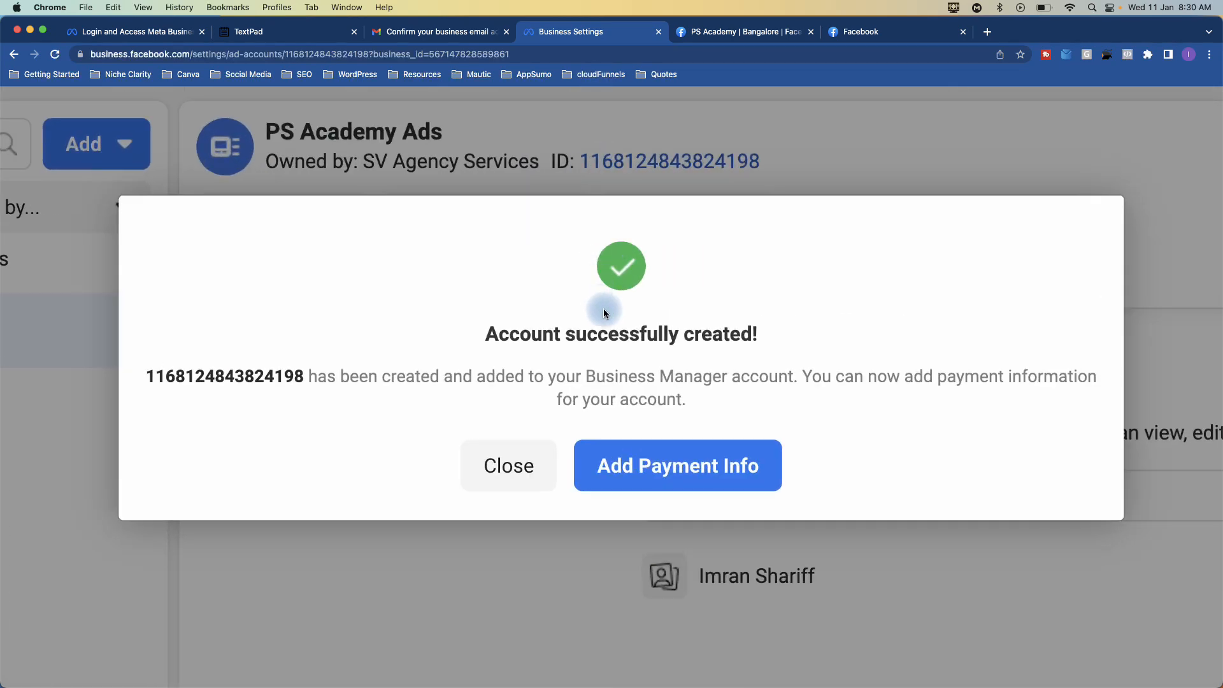
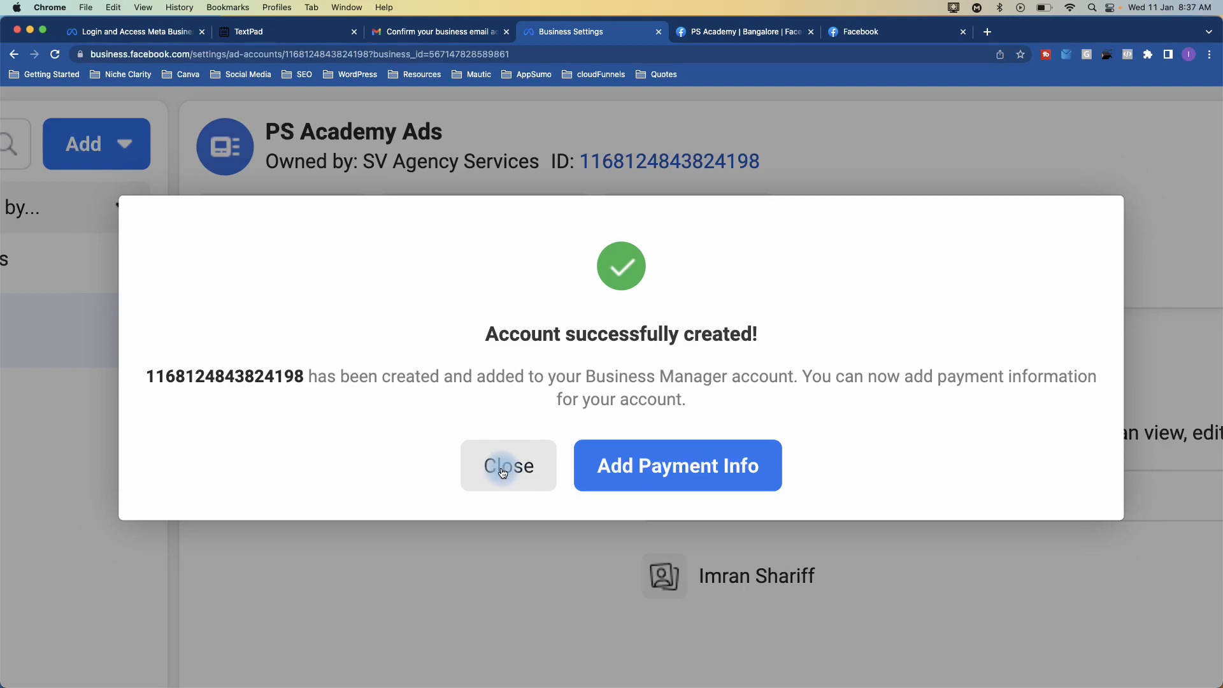
Close the 'Account successfully created!' message and exit without adding payment information.
{"action": "left_click", "coordinate": [508, 474]}
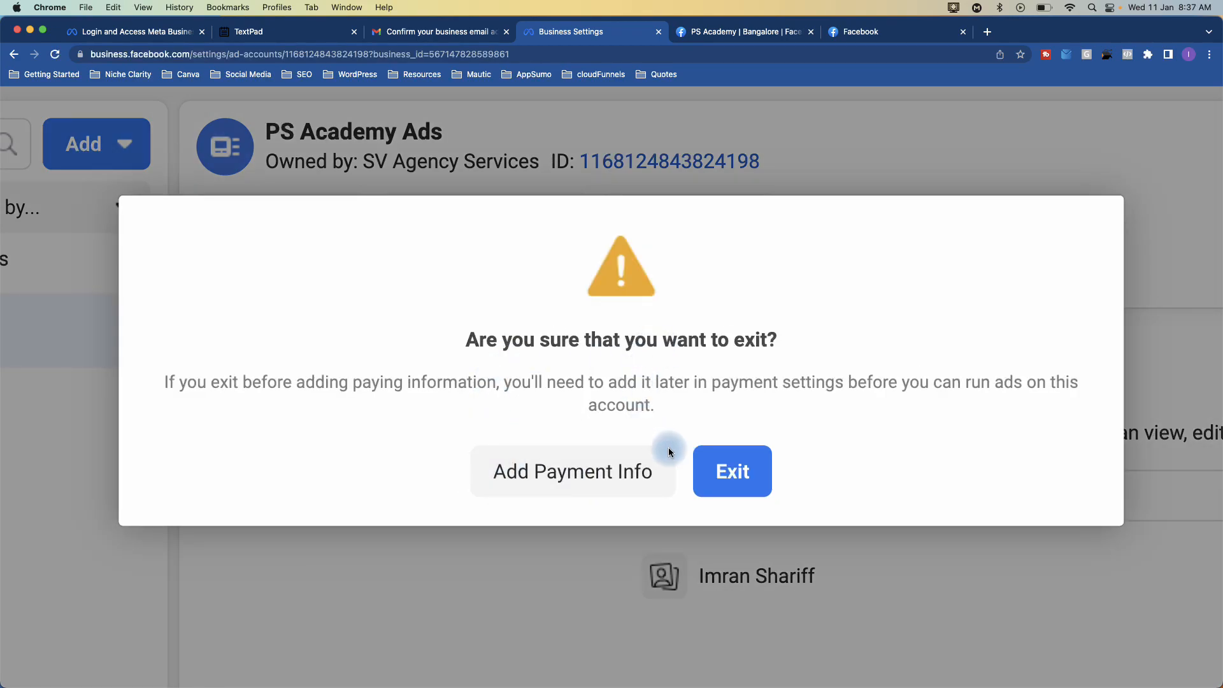
{"action": "left_click", "coordinate": [733, 470]}
{"action": "scroll", "coordinate": [666, 448], "scroll_direction": "down", "scroll_amount": 5}
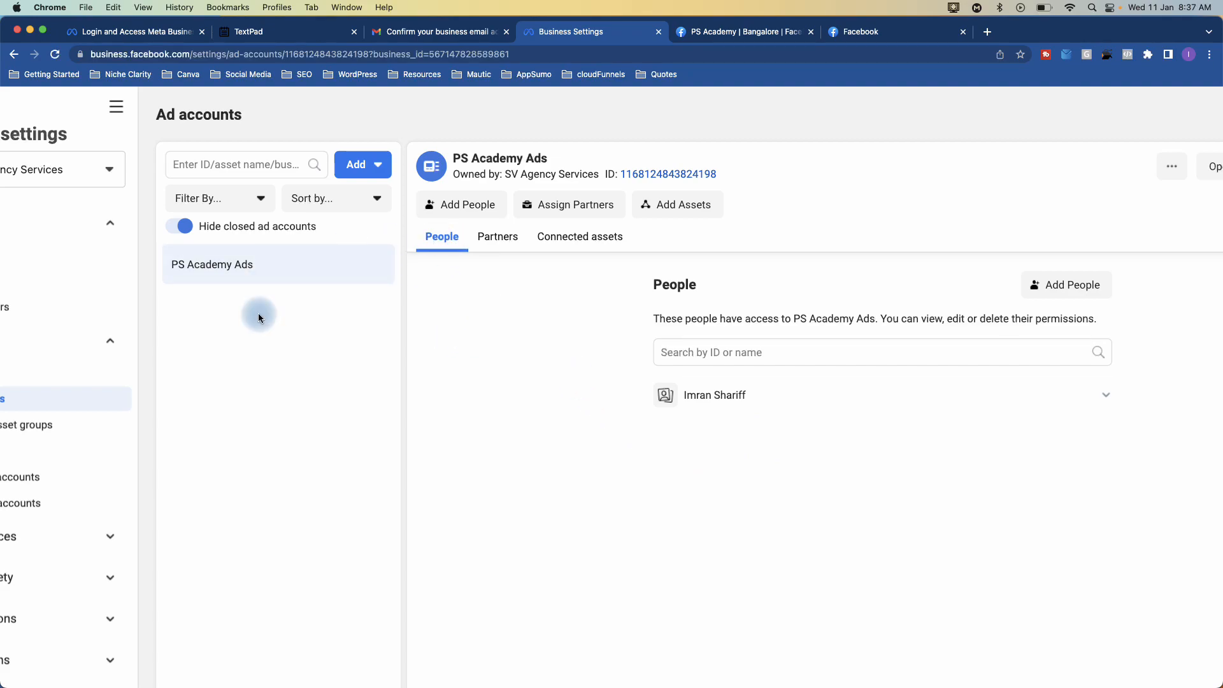
Check the Connected assets of PS Academy Ads, then look at the business's Pages list.
{"action": "scroll", "coordinate": [258, 312], "scroll_direction": "left", "scroll_amount": 3}
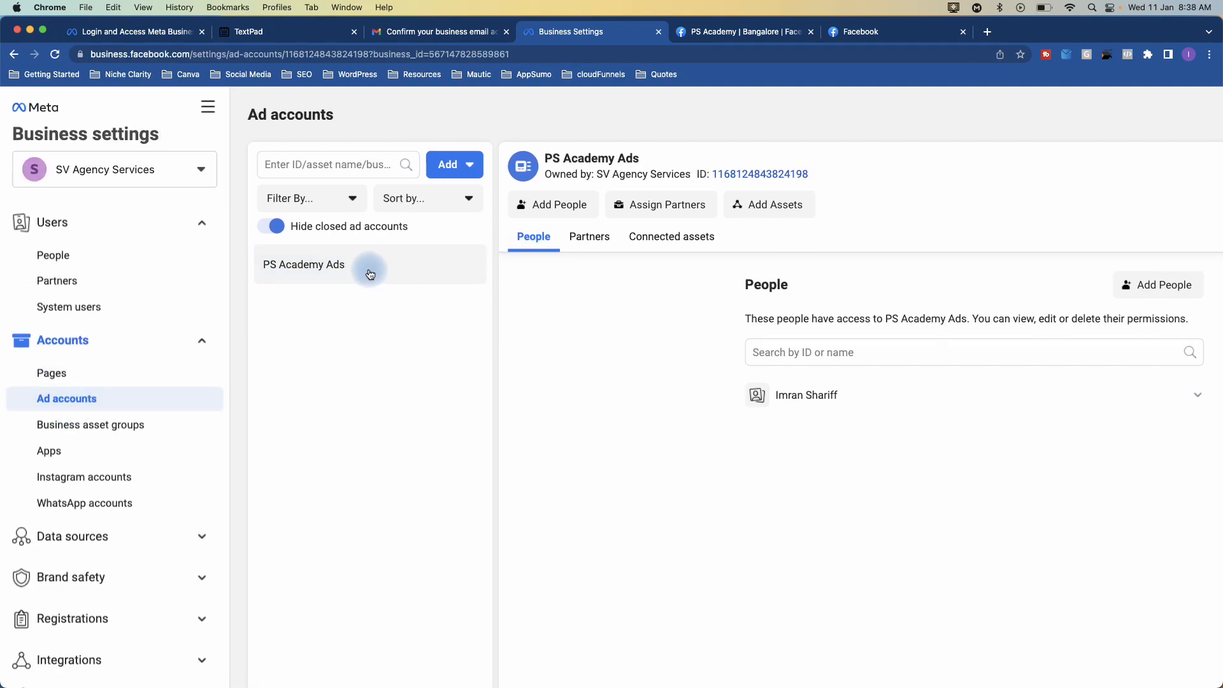
{"action": "scroll", "coordinate": [408, 286], "scroll_direction": "right", "scroll_amount": 3}
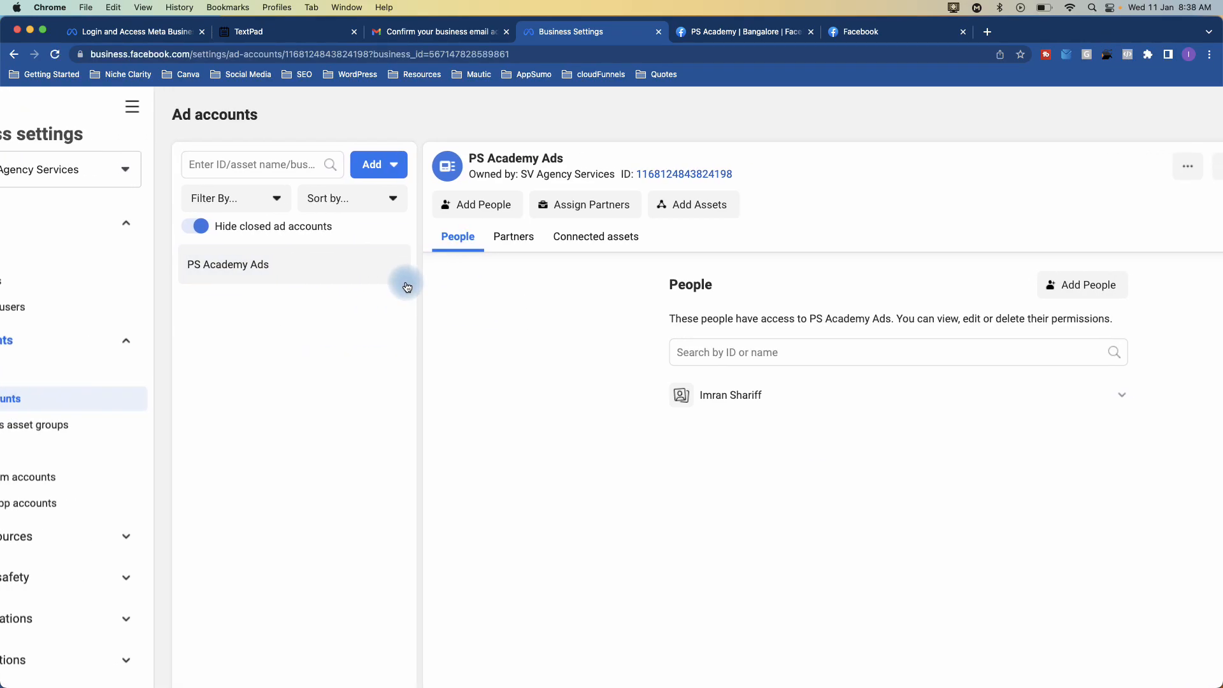
{"action": "left_click", "coordinate": [554, 243]}
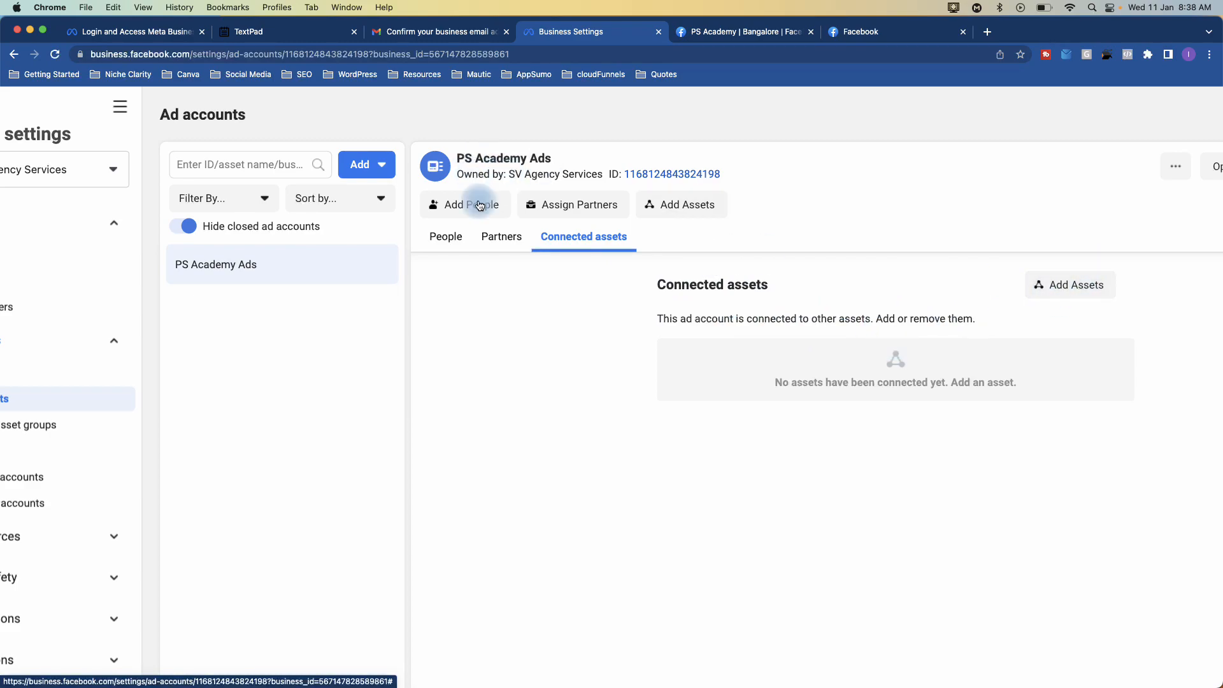
{"action": "scroll", "coordinate": [466, 226], "scroll_direction": "left", "scroll_amount": 3}
{"action": "left_click", "coordinate": [64, 374]}
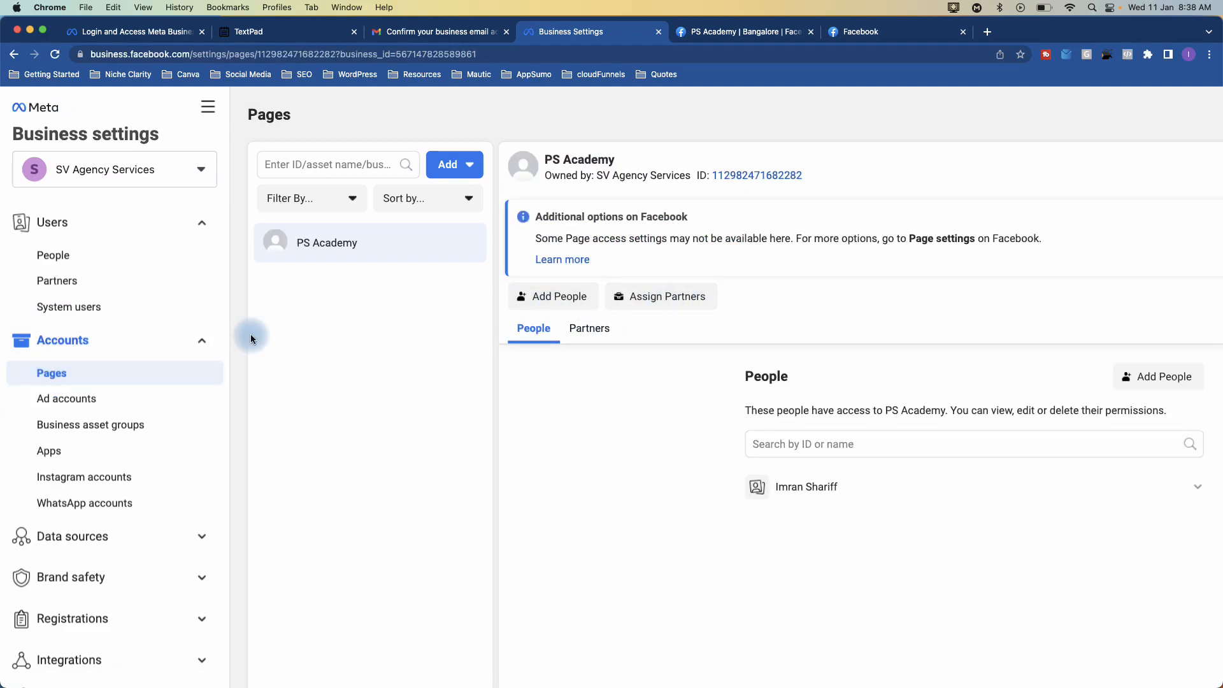
Go back to the PS Academy Ads ad account and start Add Assets.
{"action": "left_click", "coordinate": [89, 400]}
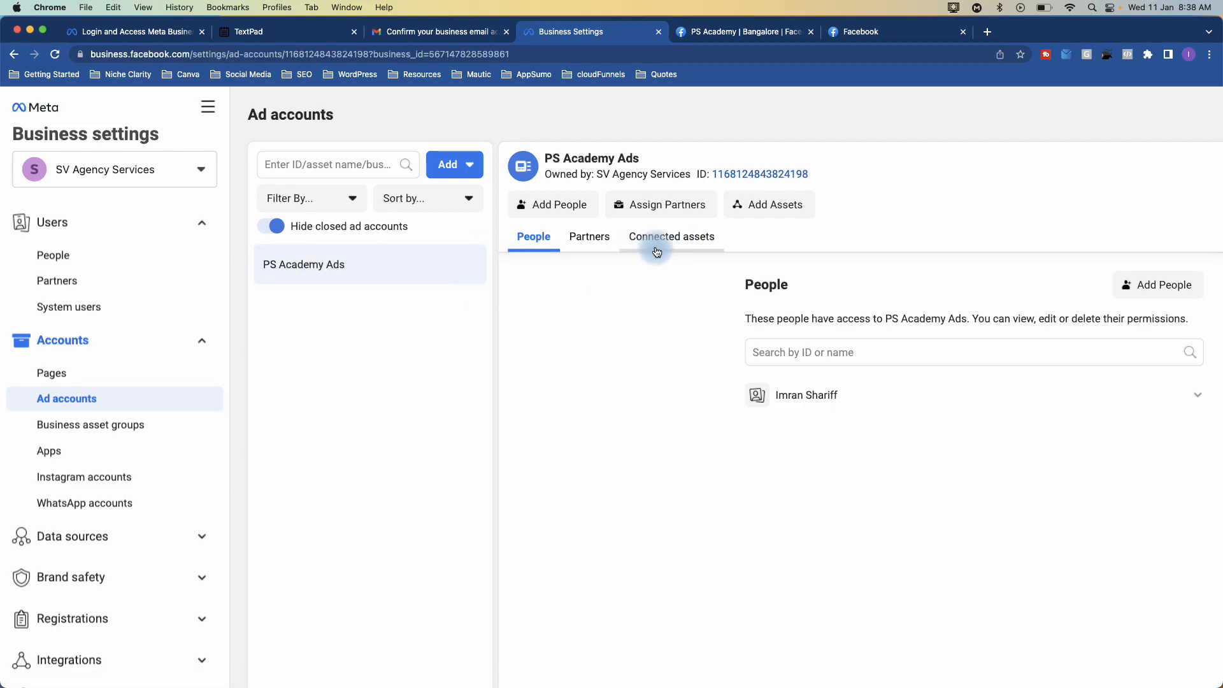
{"action": "left_click", "coordinate": [683, 240]}
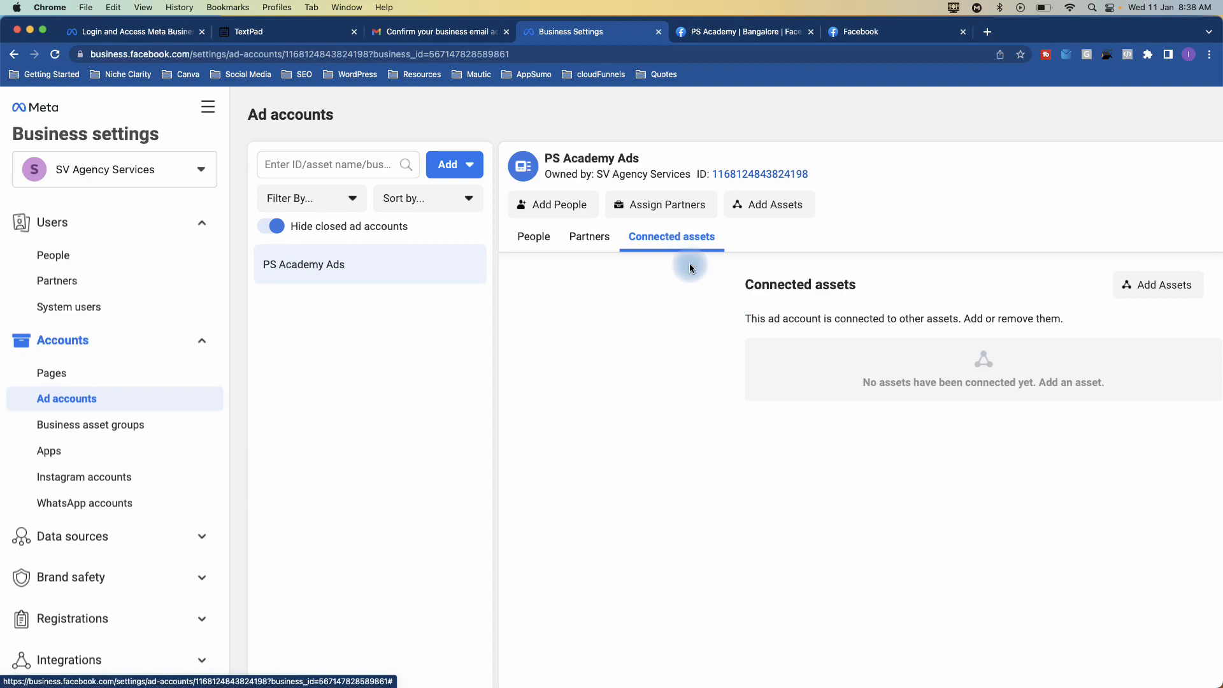
{"action": "scroll", "coordinate": [777, 300], "scroll_direction": "right", "scroll_amount": 3}
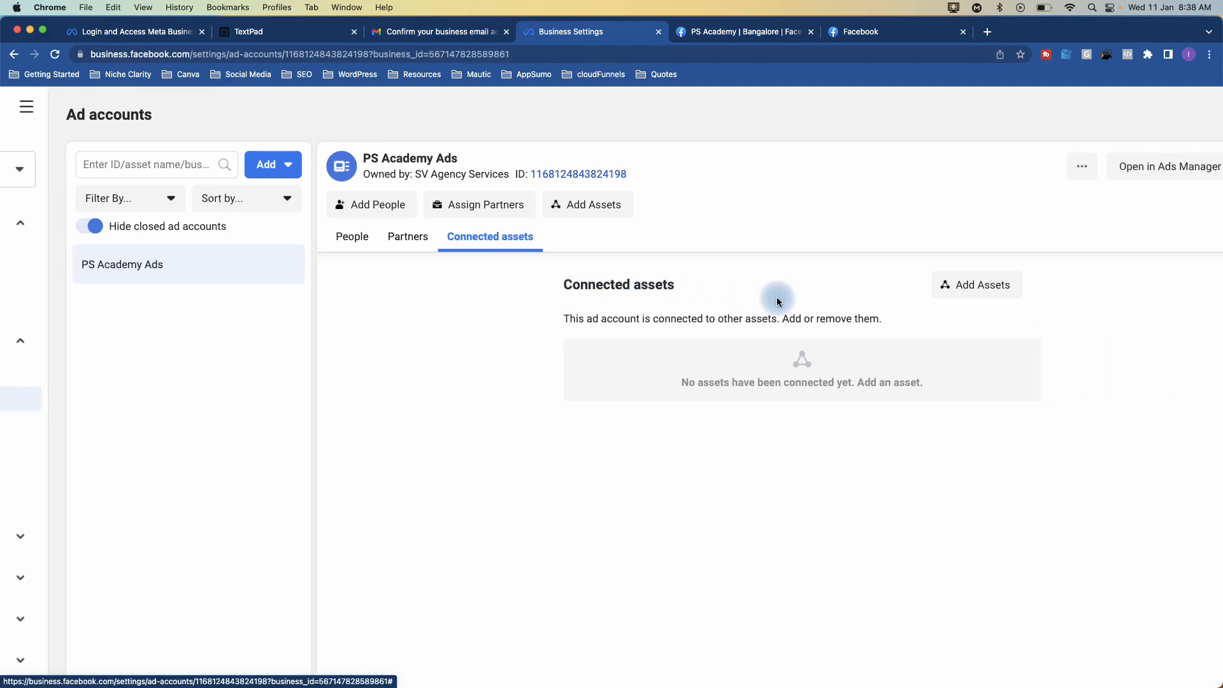
{"action": "left_click", "coordinate": [966, 290]}
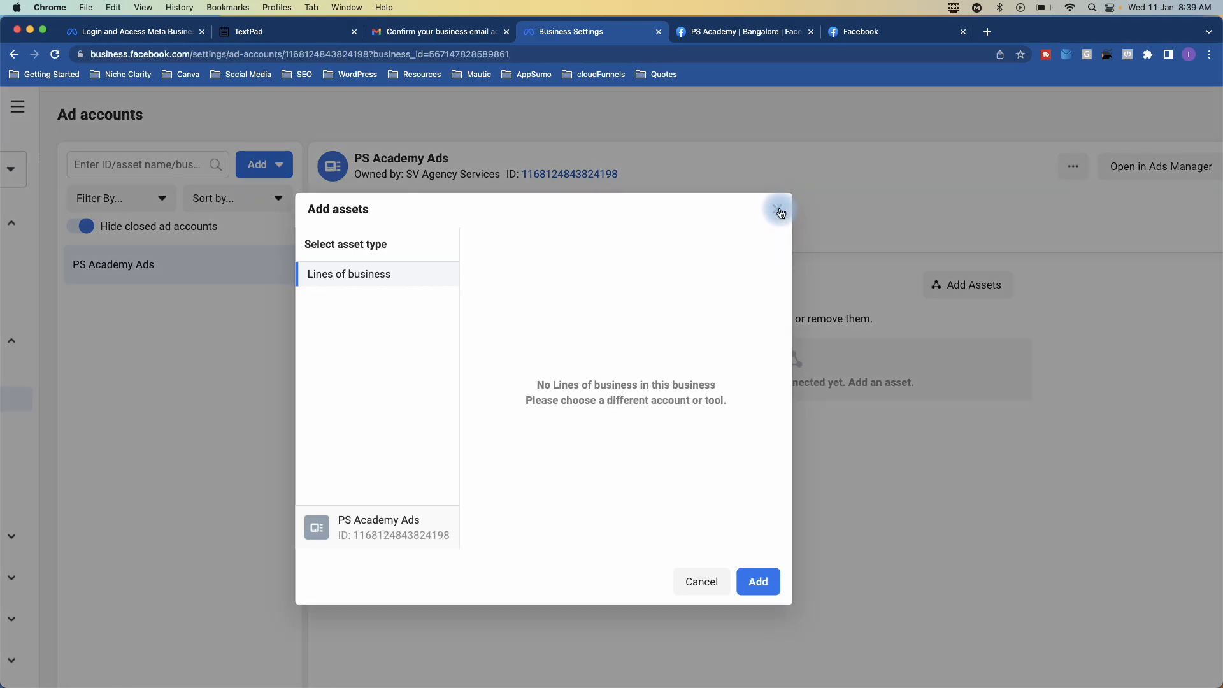
Dismiss the empty Add assets dialog and expand Data sources in the Business settings sidebar.
{"action": "left_click", "coordinate": [778, 211]}
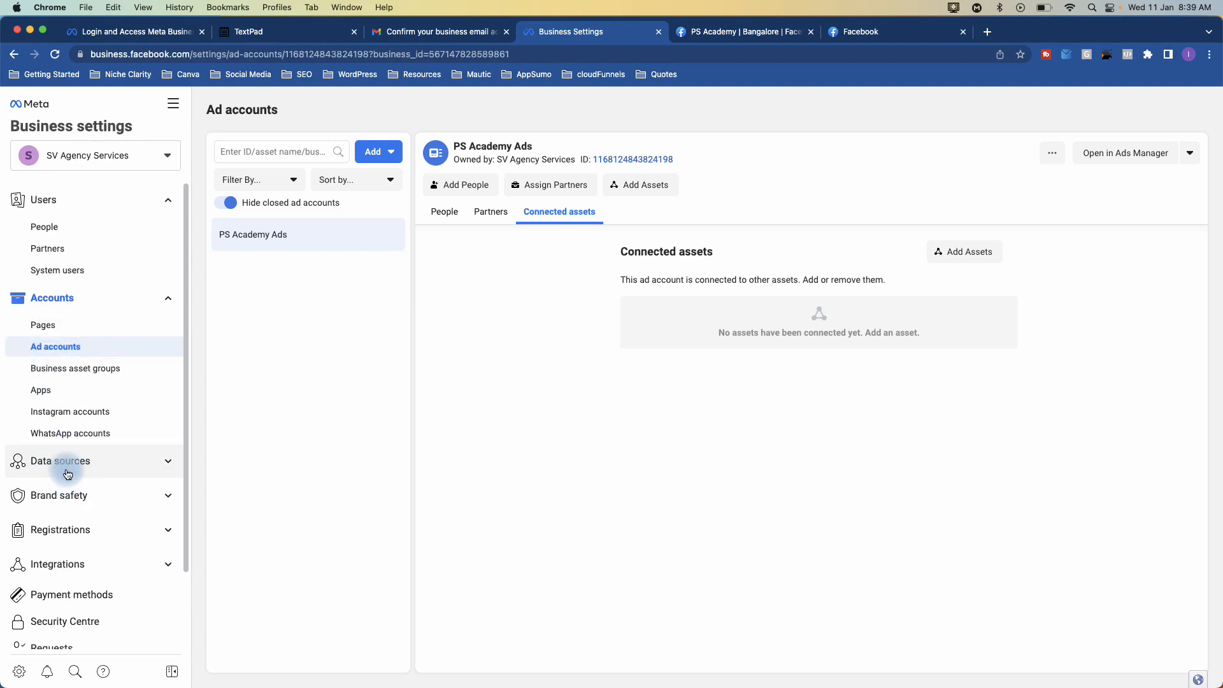
{"action": "scroll", "coordinate": [68, 473], "scroll_direction": "up", "scroll_amount": 5}
{"action": "scroll", "coordinate": [69, 473], "scroll_direction": "left", "scroll_amount": 1}
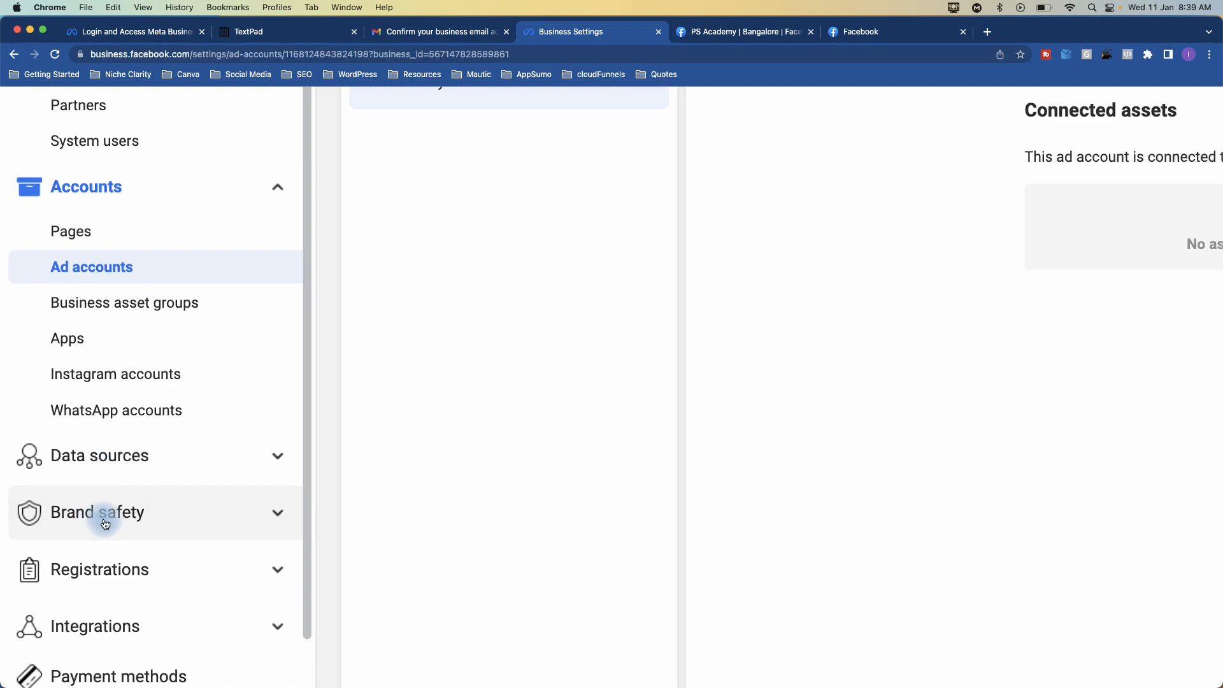
{"action": "left_click", "coordinate": [121, 456]}
{"action": "scroll", "coordinate": [178, 457], "scroll_direction": "down", "scroll_amount": 5}
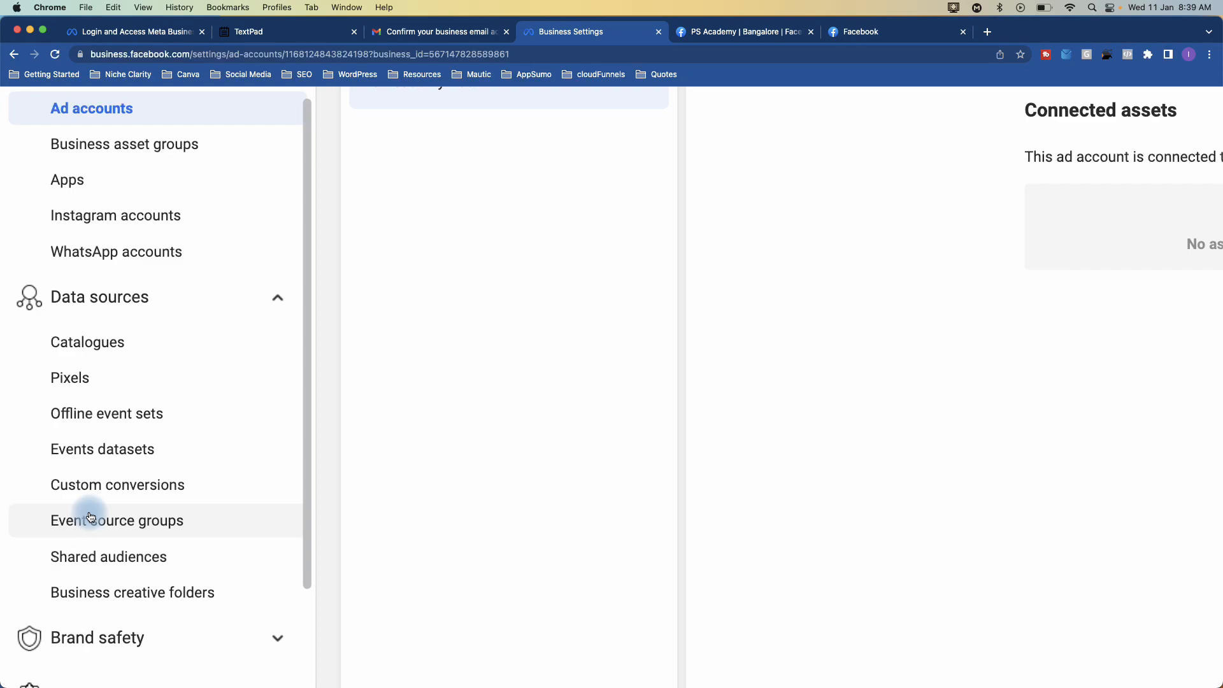
Go to Pixels under Data sources and add a new pixel.
{"action": "left_click", "coordinate": [66, 381]}
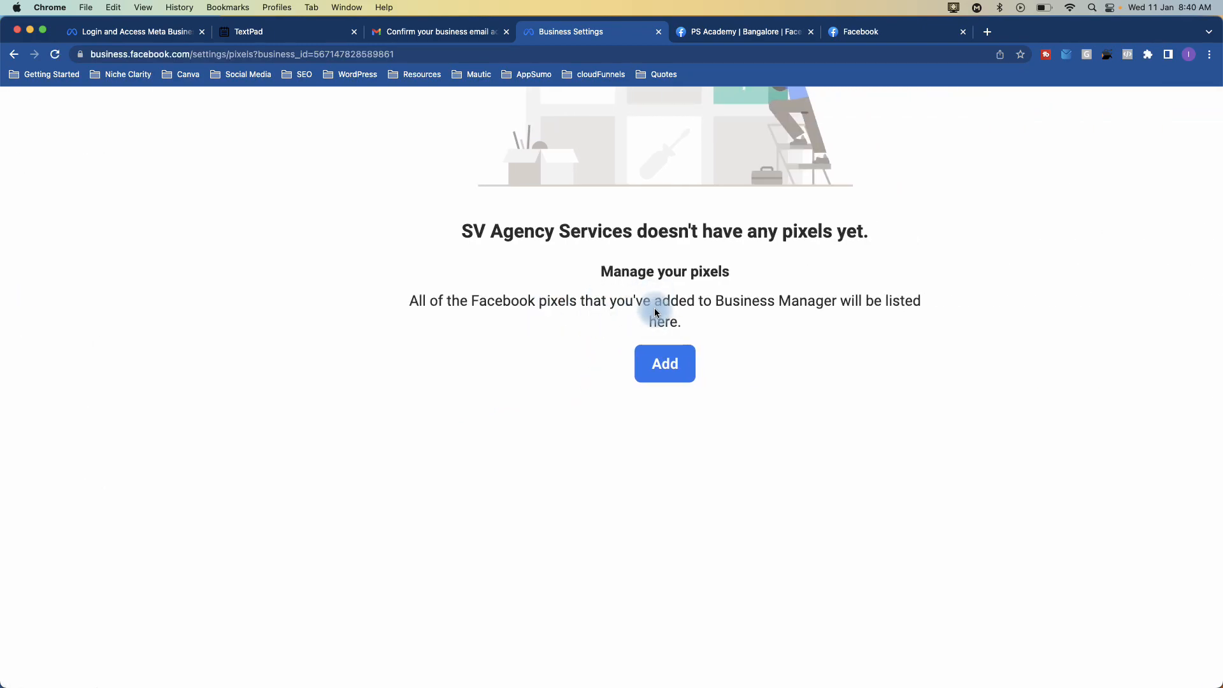
{"action": "left_click", "coordinate": [675, 366]}
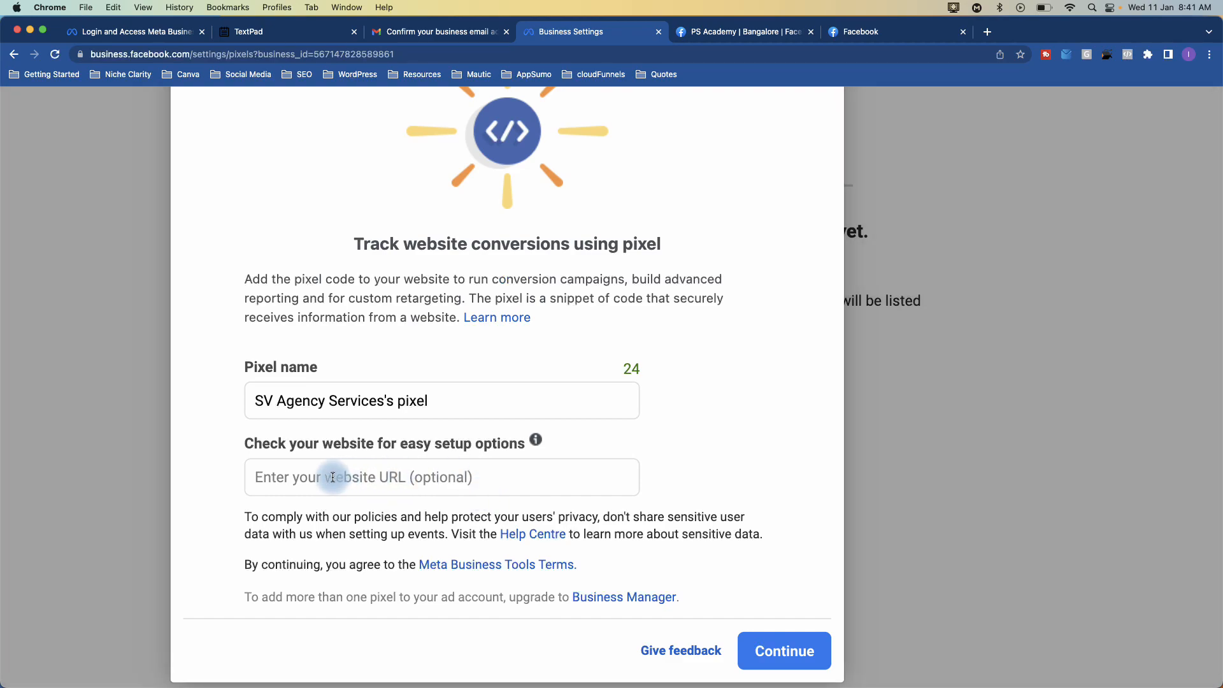
{"action": "left_click", "coordinate": [333, 477]}
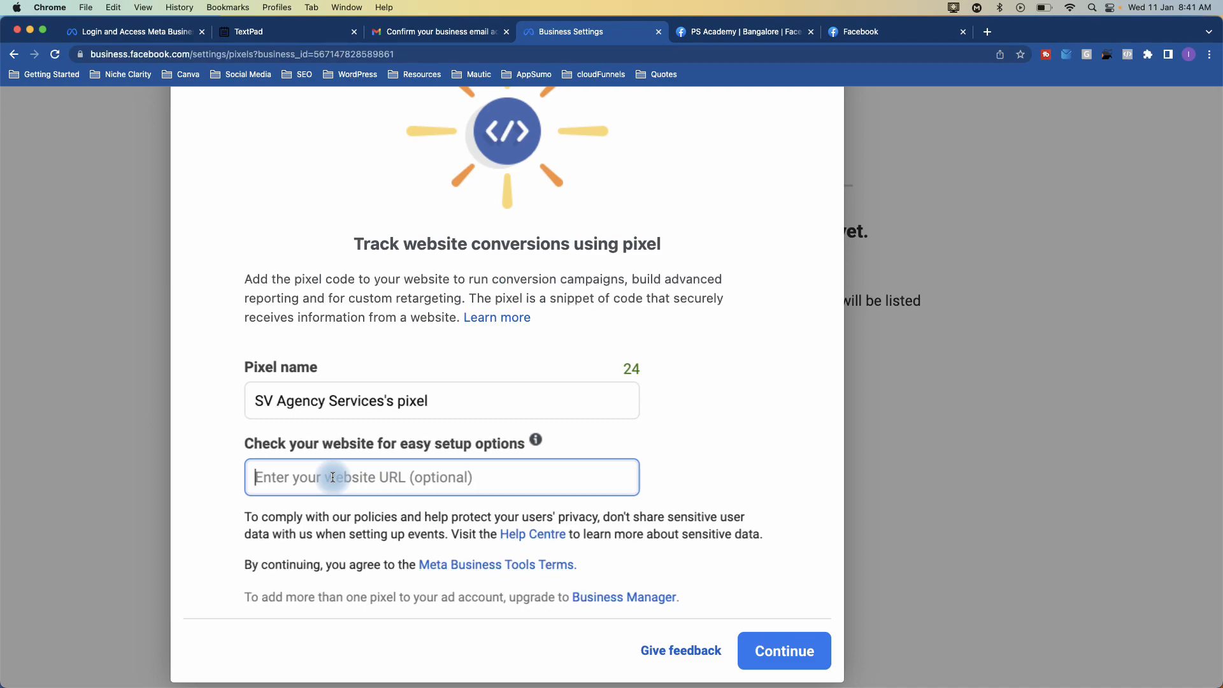
{"action": "type", "text": "https://"}
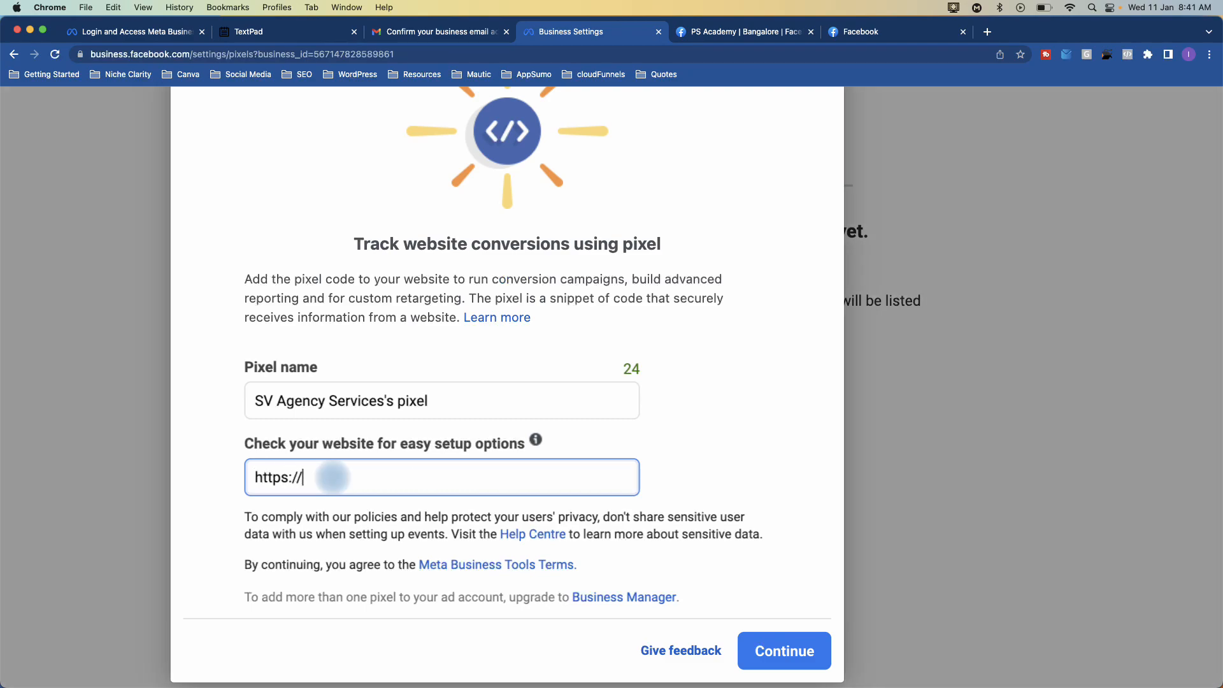
{"action": "type", "text": "socialvyne.com"}
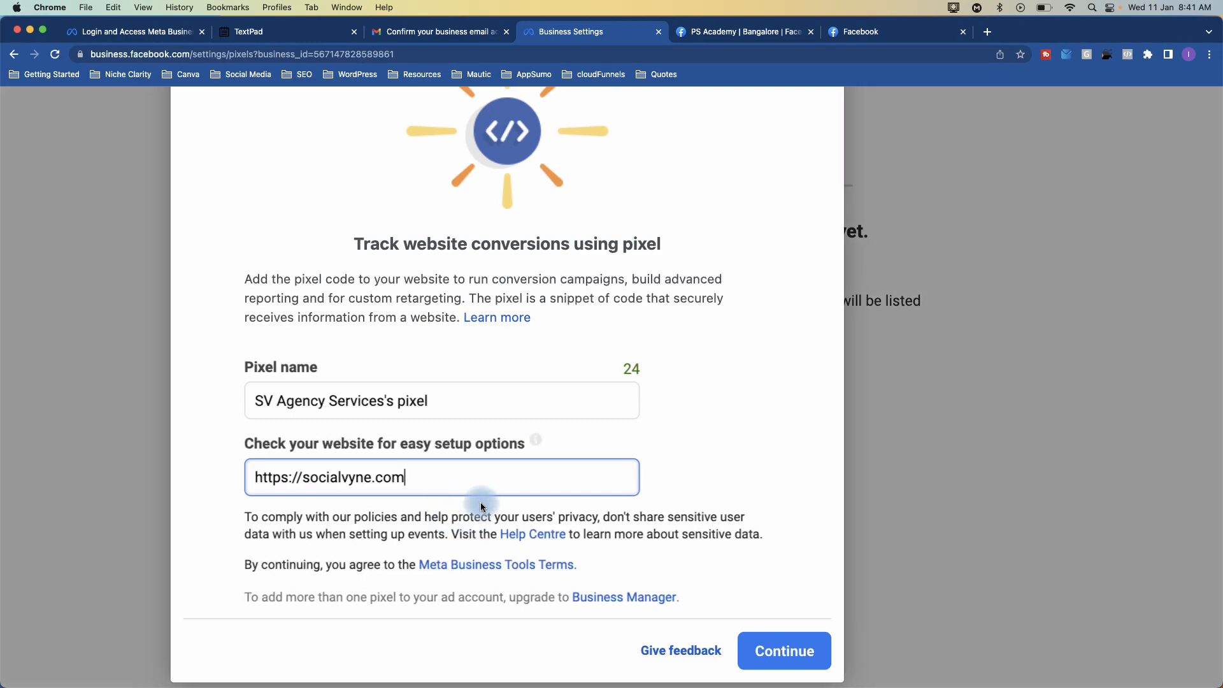
{"action": "left_click", "coordinate": [779, 663]}
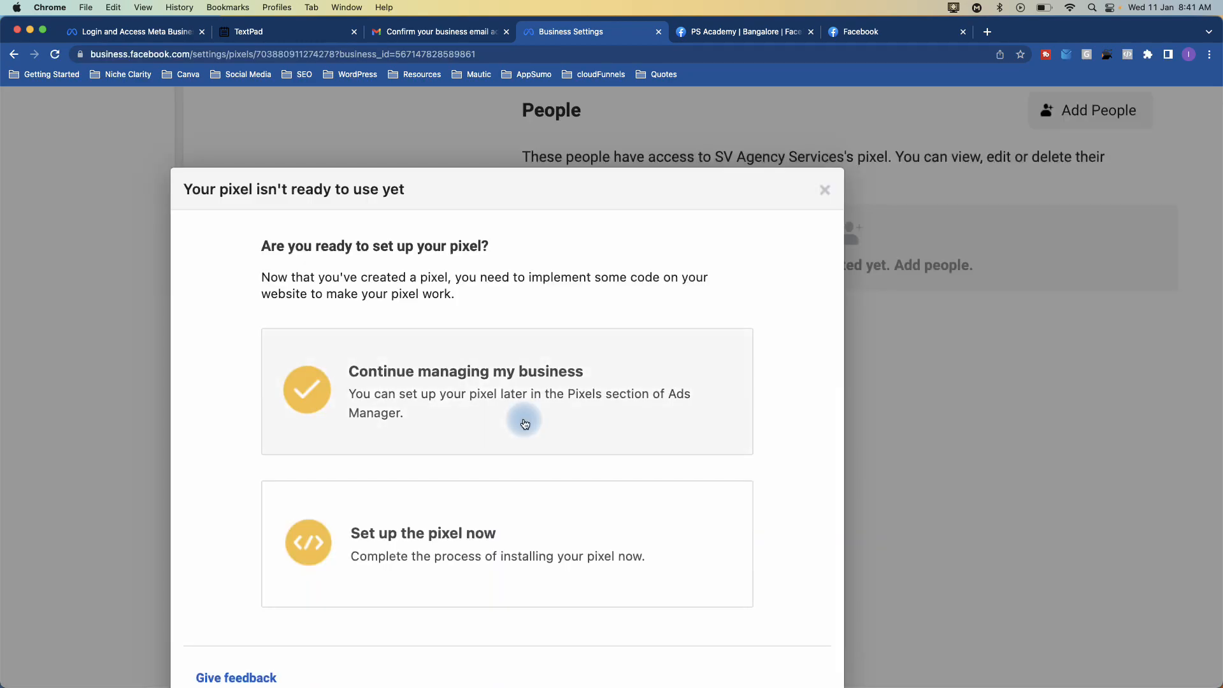
Close the 'Your pixel isn't ready to use yet' prompt on the new pixel's page.
{"action": "scroll", "coordinate": [487, 437], "scroll_direction": "down", "scroll_amount": 1}
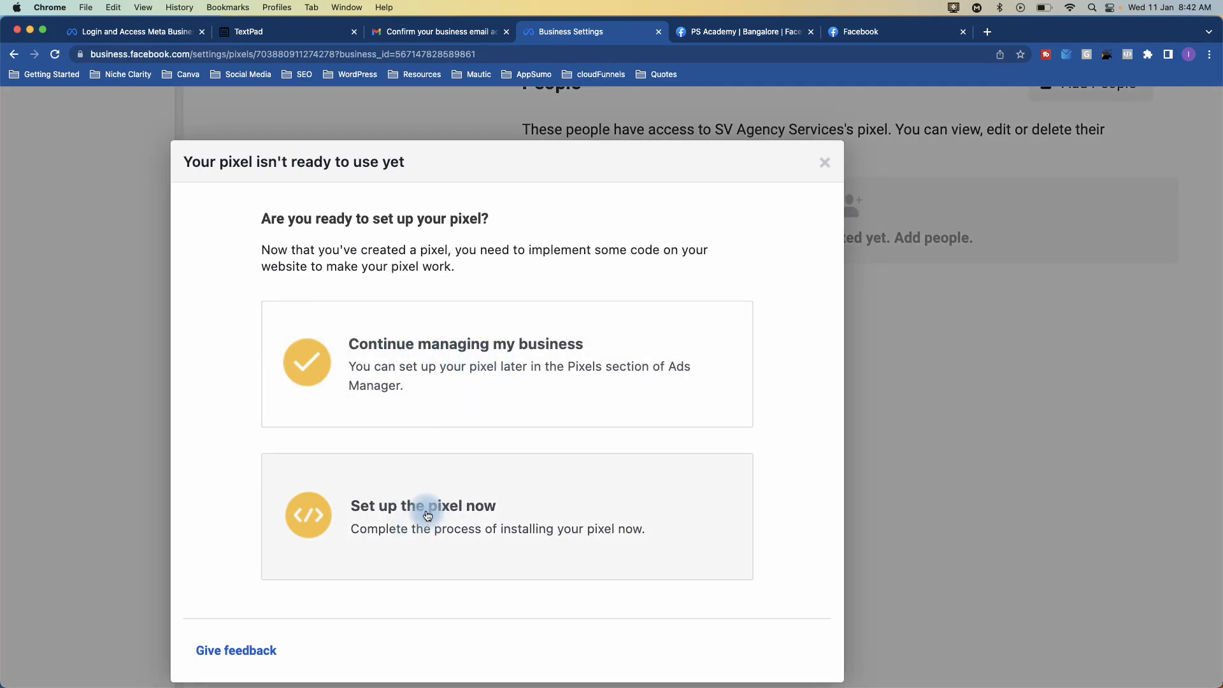
{"action": "scroll", "coordinate": [427, 516], "scroll_direction": "down", "scroll_amount": 3}
{"action": "scroll", "coordinate": [427, 516], "scroll_direction": "down", "scroll_amount": 1}
{"action": "scroll", "coordinate": [427, 516], "scroll_direction": "left", "scroll_amount": 1}
{"action": "scroll", "coordinate": [426, 515], "scroll_direction": "left", "scroll_amount": 5}
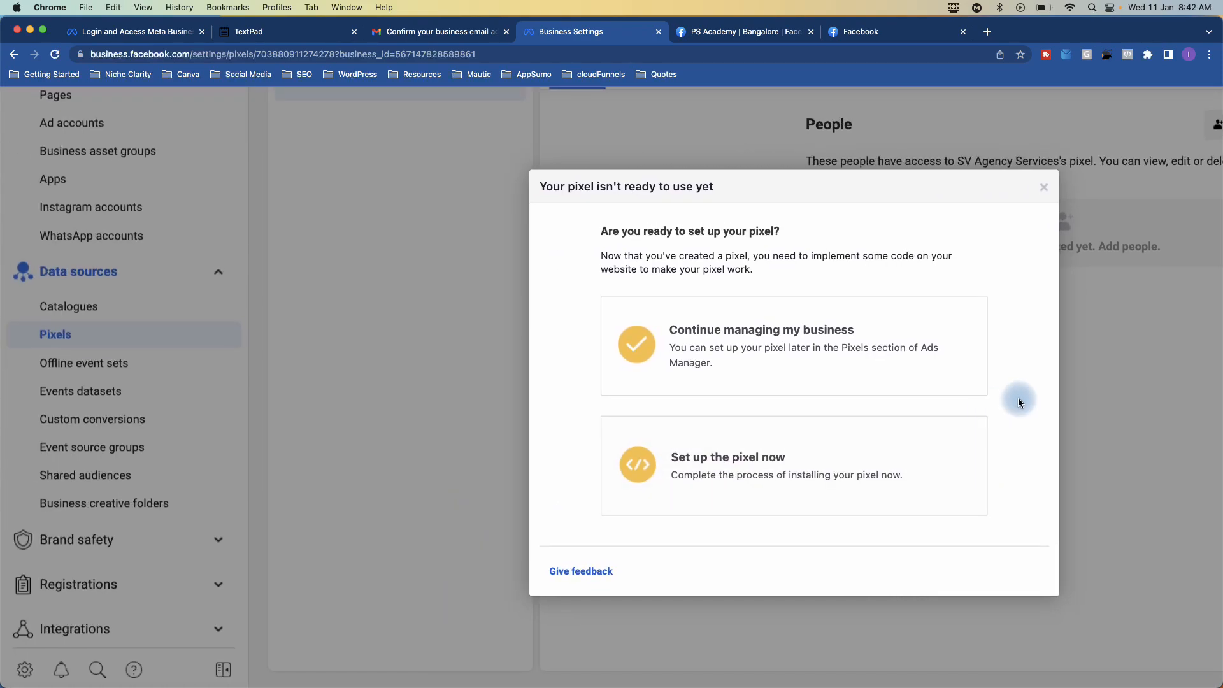
{"action": "left_click", "coordinate": [1043, 188]}
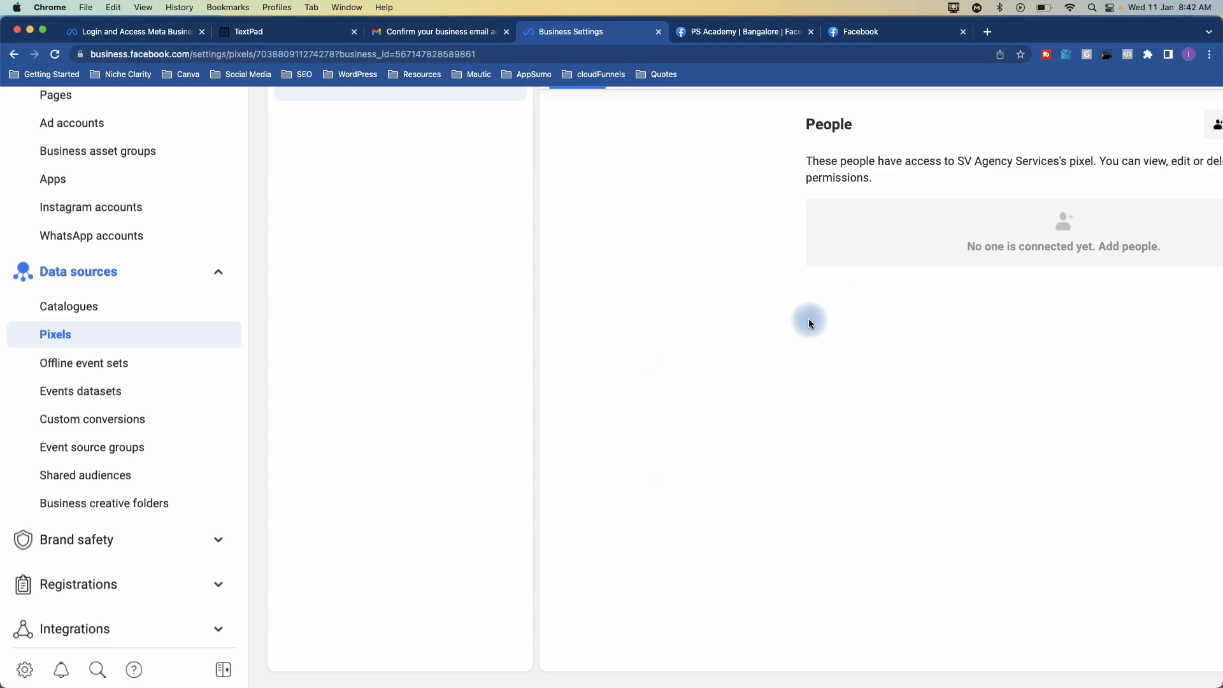
{"action": "scroll", "coordinate": [804, 321], "scroll_direction": "down", "scroll_amount": 3}
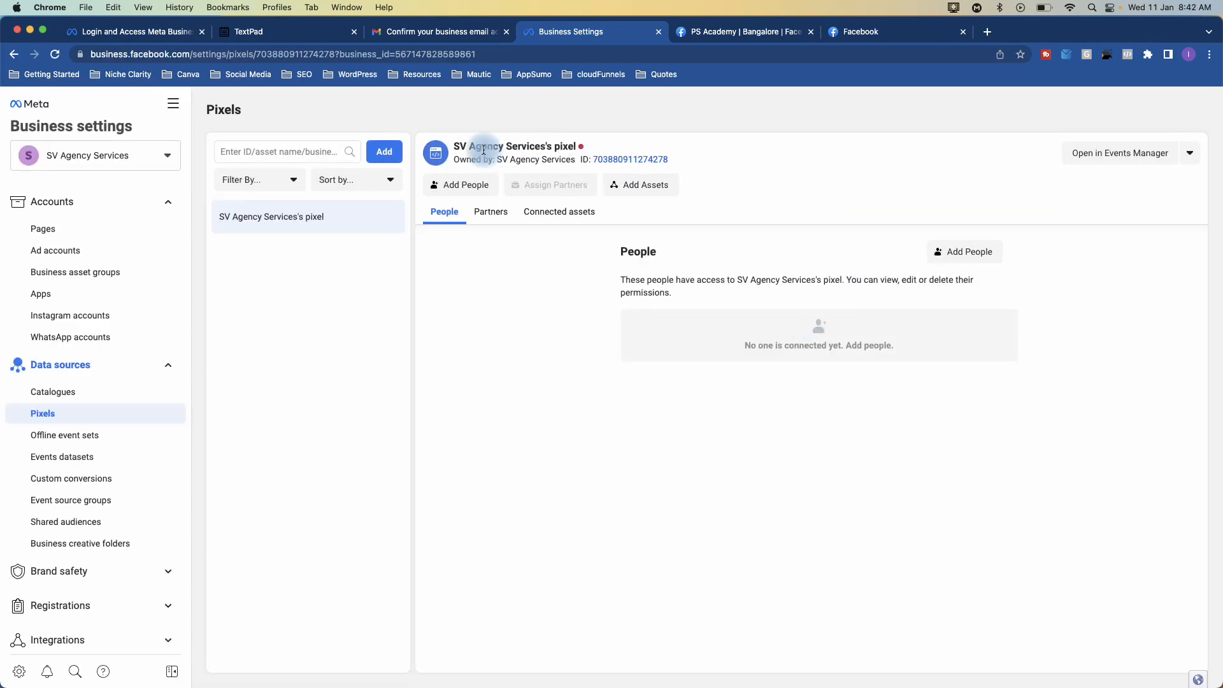
Open SV Agency Services's pixel in Events Manager in a new tab.
{"action": "scroll", "coordinate": [481, 148], "scroll_direction": "up", "scroll_amount": 3}
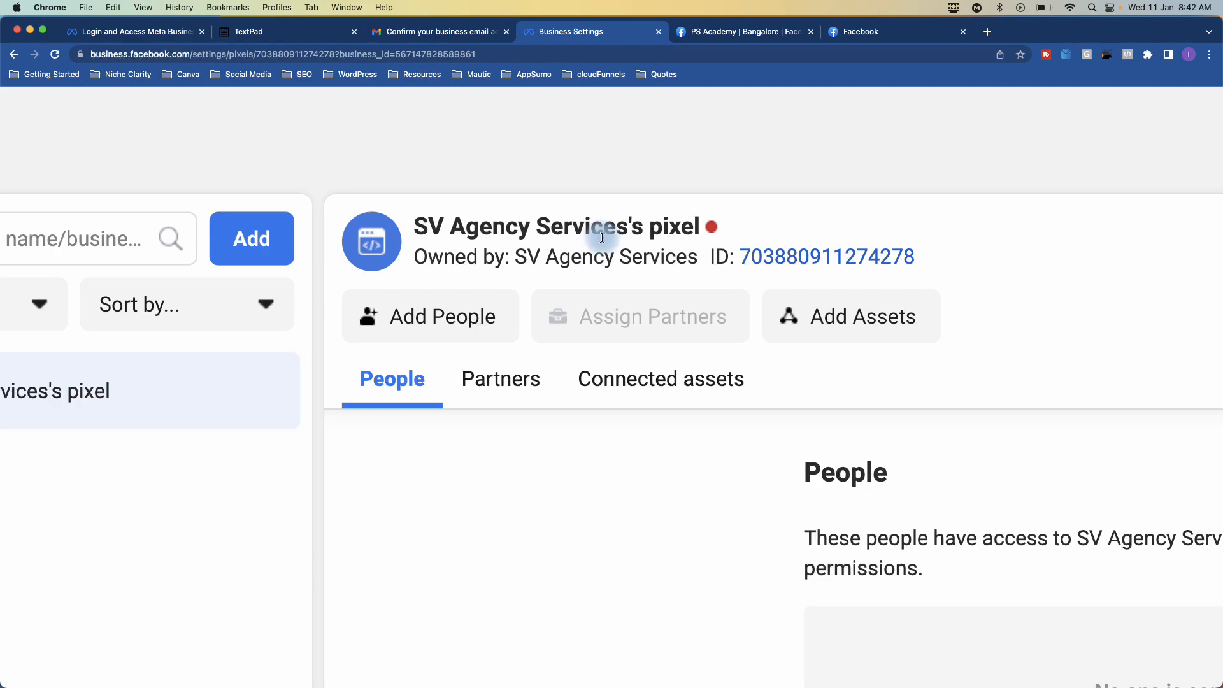
{"action": "scroll", "coordinate": [609, 236], "scroll_direction": "down", "scroll_amount": 3}
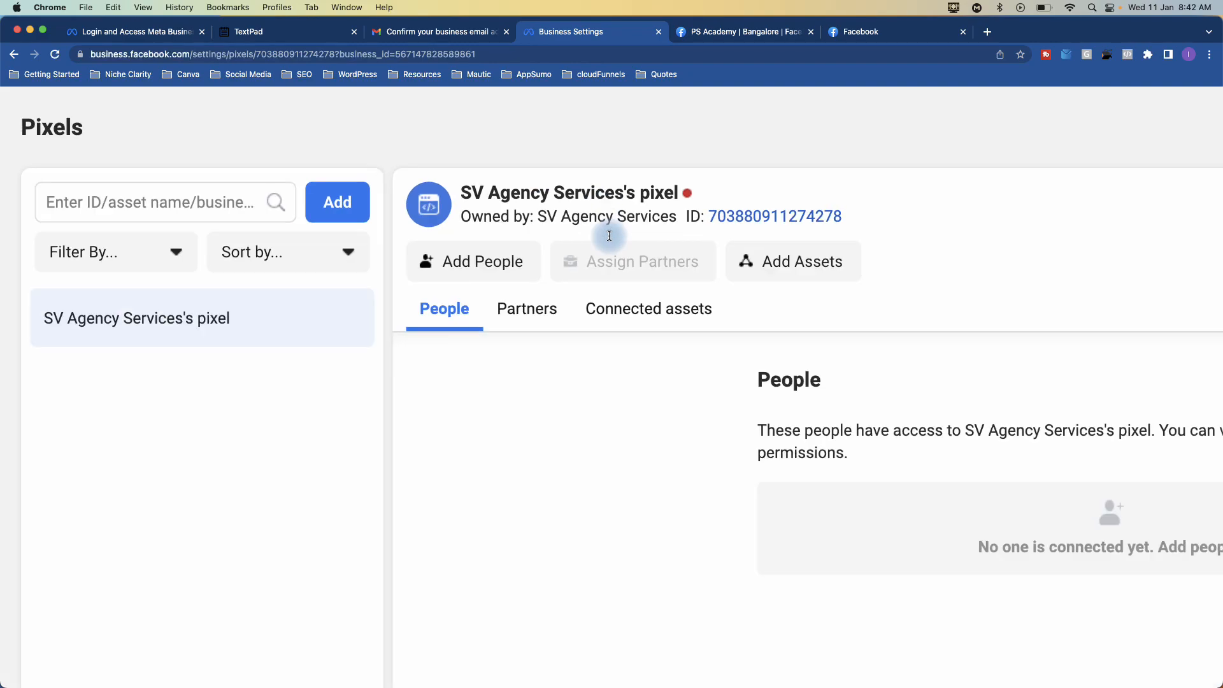
{"action": "scroll", "coordinate": [609, 236], "scroll_direction": "right", "scroll_amount": 4}
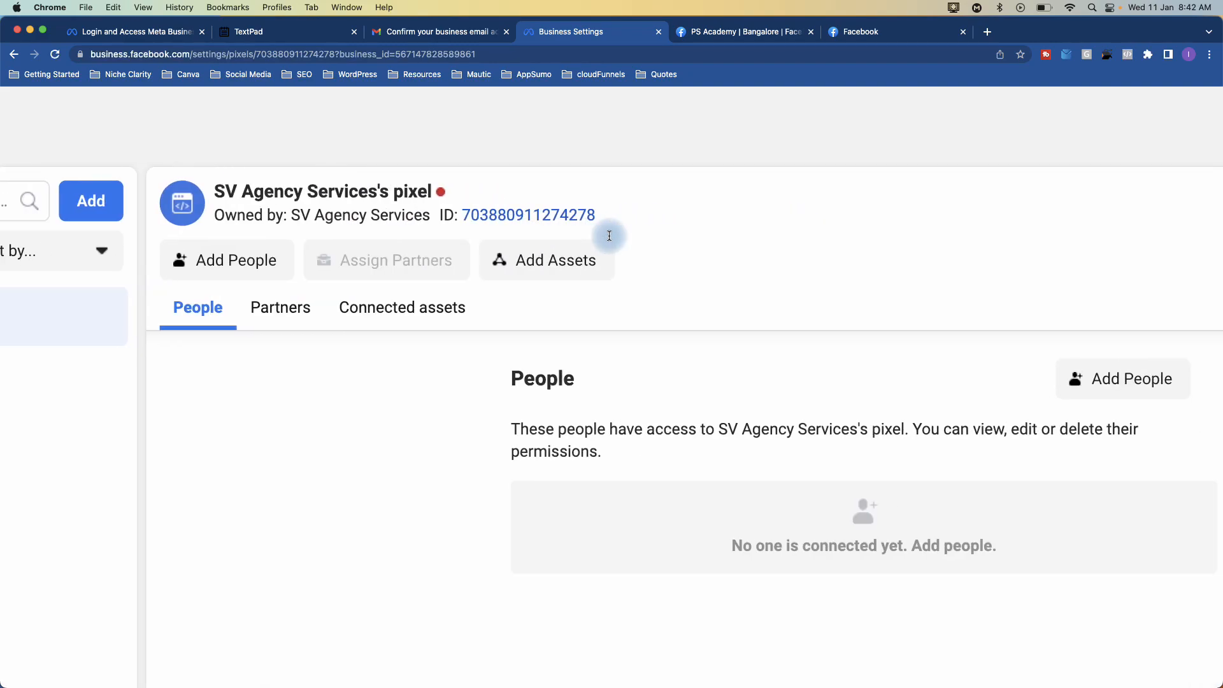
{"action": "scroll", "coordinate": [610, 236], "scroll_direction": "down", "scroll_amount": 3}
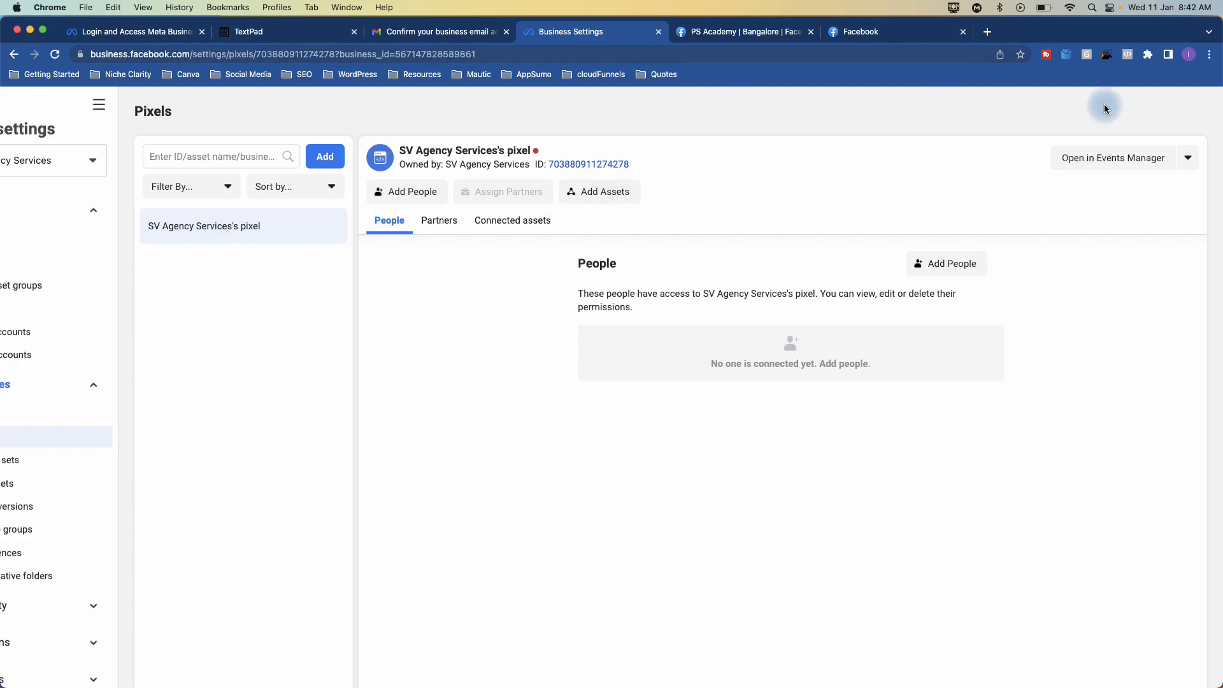
{"action": "left_click", "coordinate": [1192, 163]}
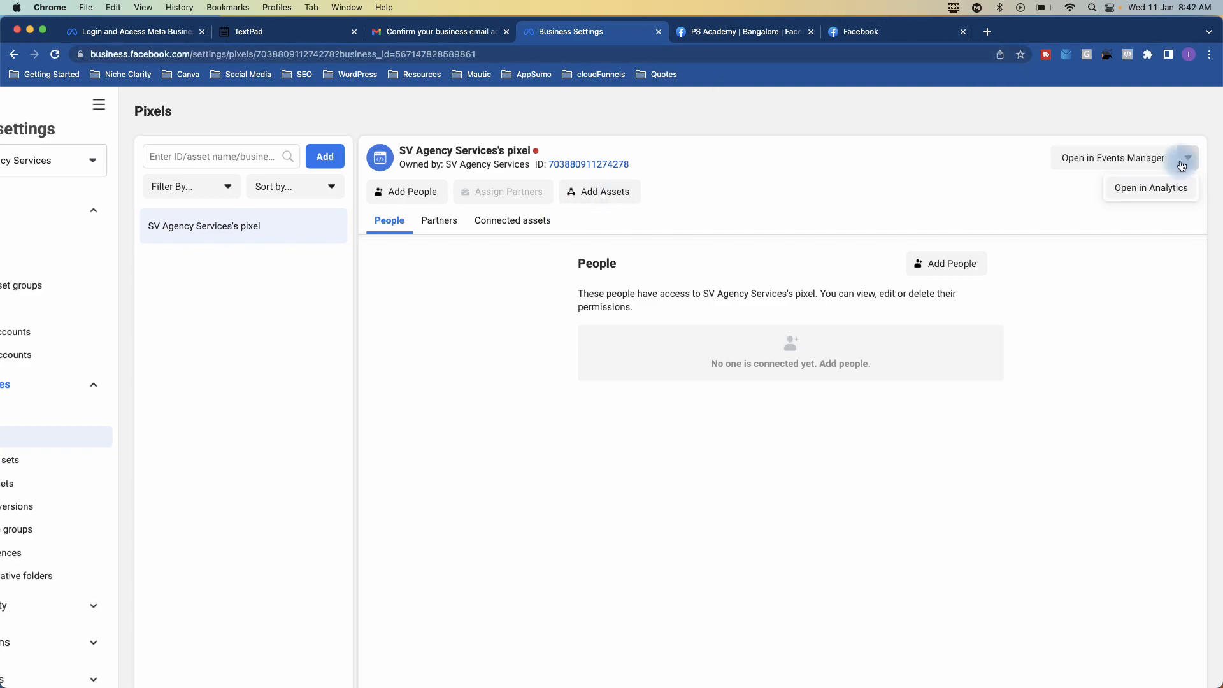
{"action": "left_click", "coordinate": [880, 186]}
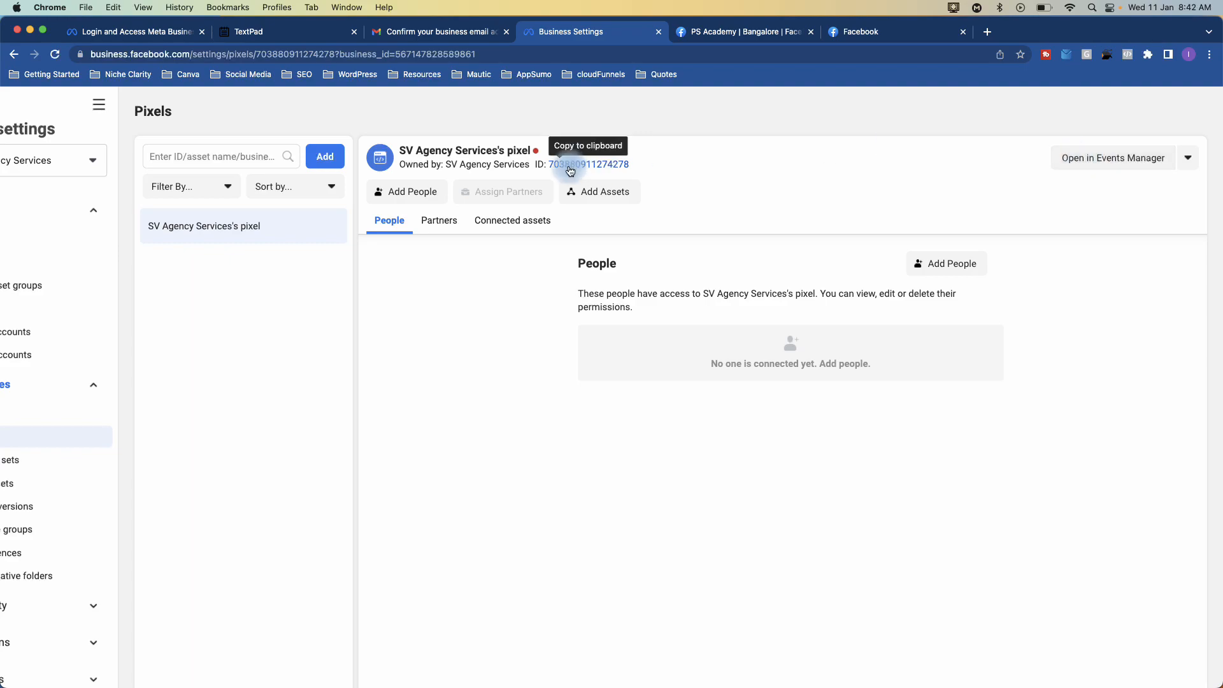
{"action": "left_click", "coordinate": [1099, 159]}
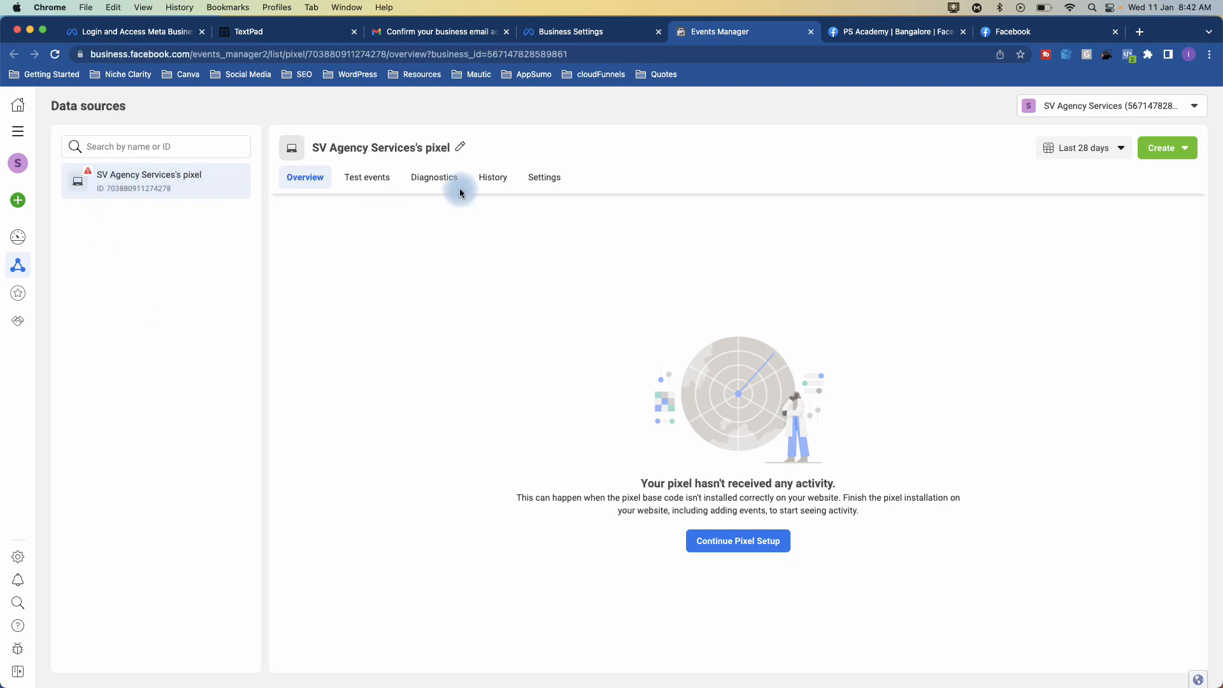
Rename the pixel to 'PS Academy's pixel', save it, and open a new Chrome tab.
{"action": "left_click", "coordinate": [460, 147]}
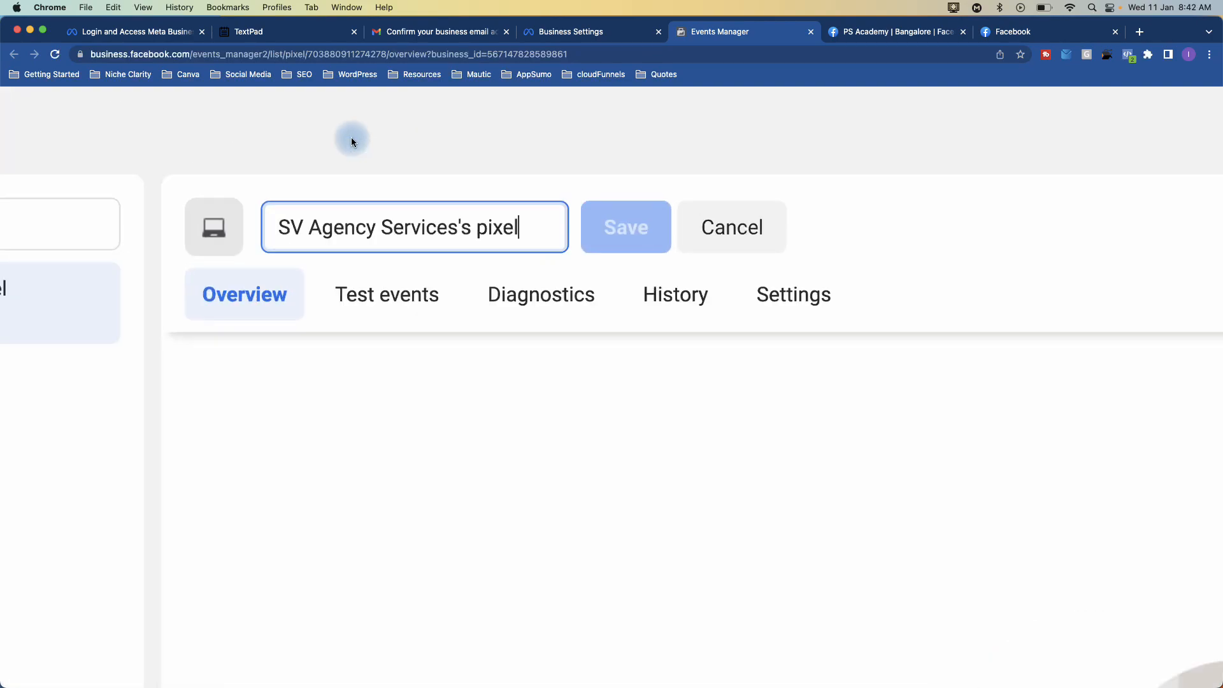
{"action": "double_click", "coordinate": [279, 264]}
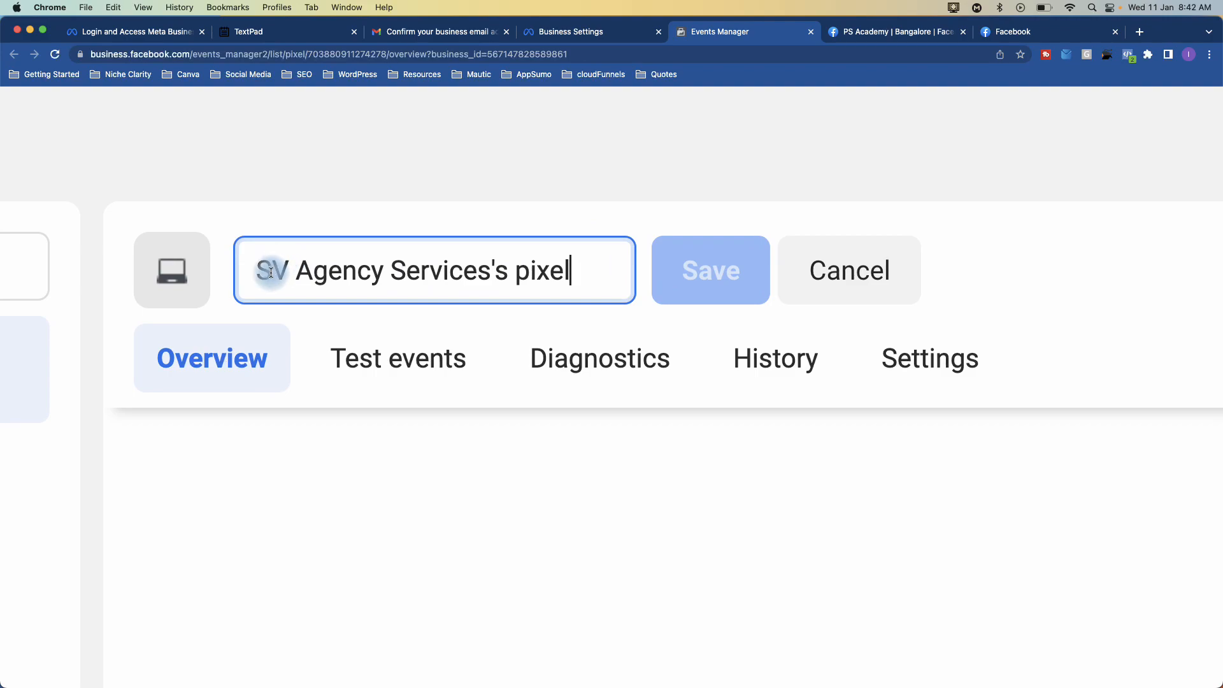
{"action": "type", "text": "PS"}
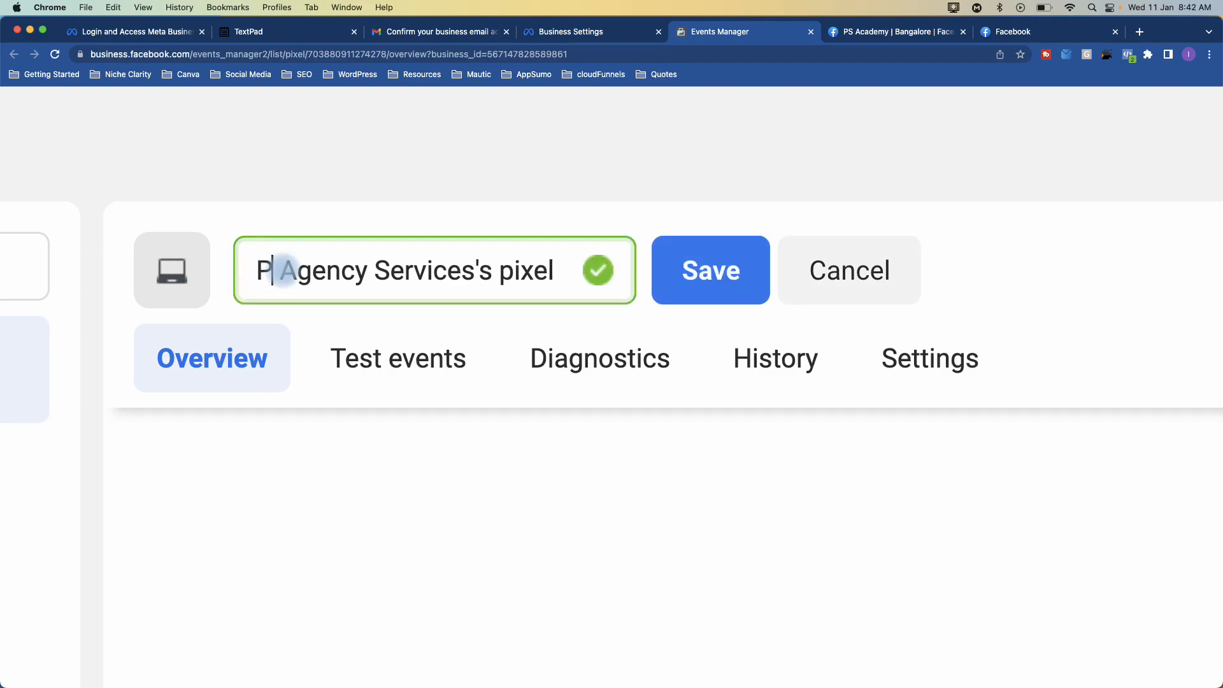
{"action": "left_click_drag", "start_coordinate": [296, 273], "coordinate": [486, 273]}
{"action": "type", "text": "Aca"}
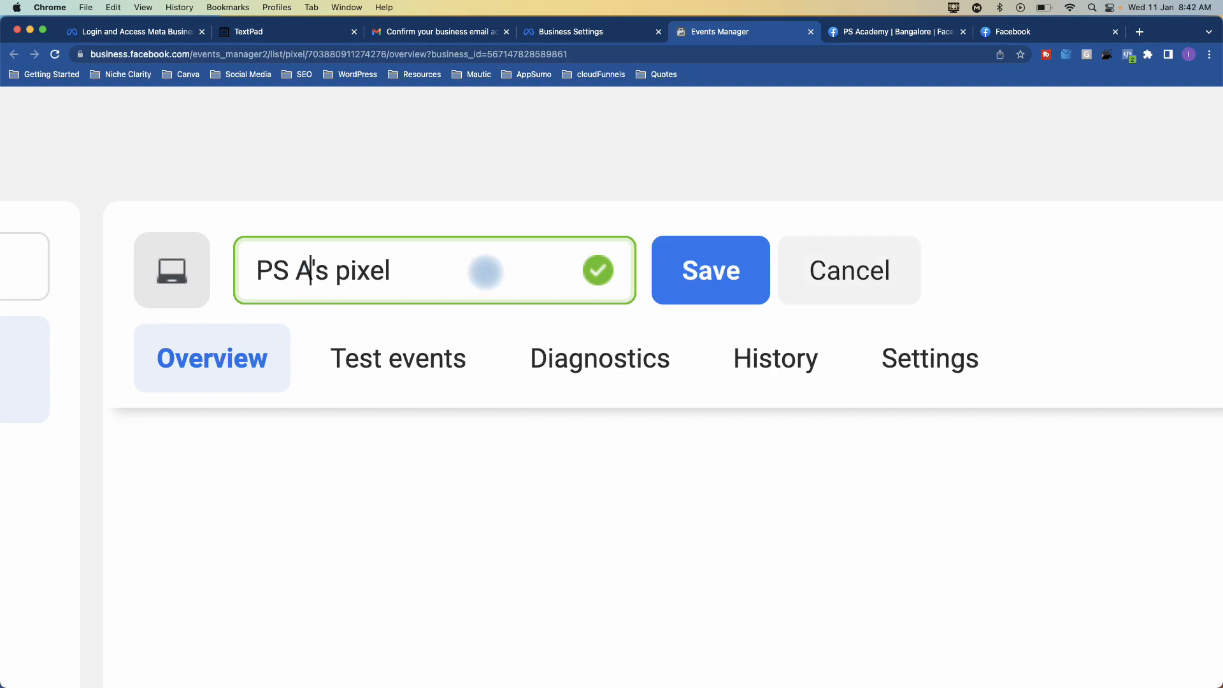
{"action": "type", "text": "d"}
{"action": "key", "text": "BackSpace"}
{"action": "type", "text": "cademy"}
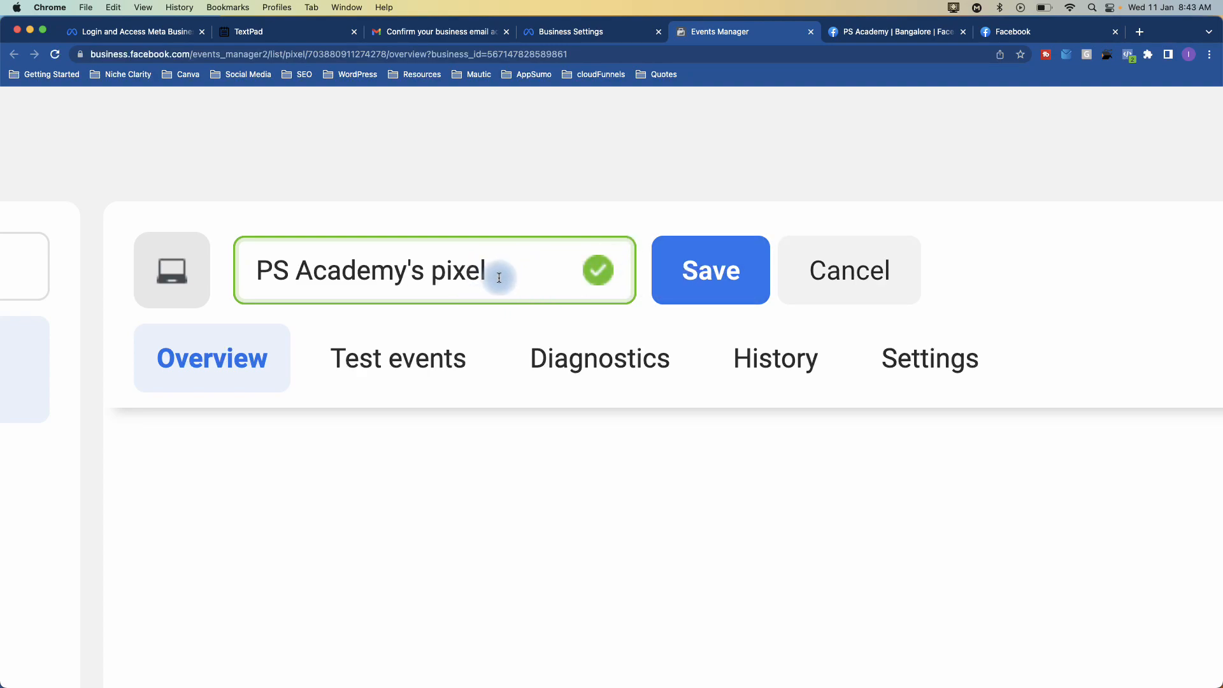
{"action": "left_click", "coordinate": [694, 281]}
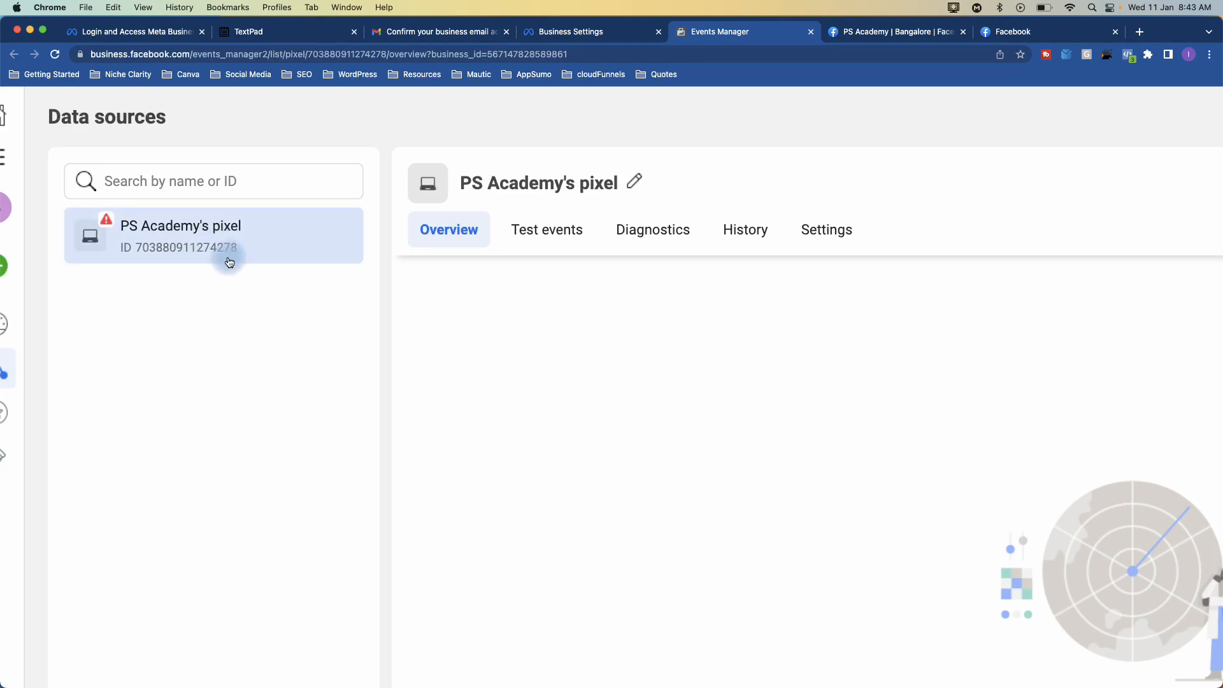
{"action": "scroll", "coordinate": [374, 349], "scroll_direction": "down", "scroll_amount": 5}
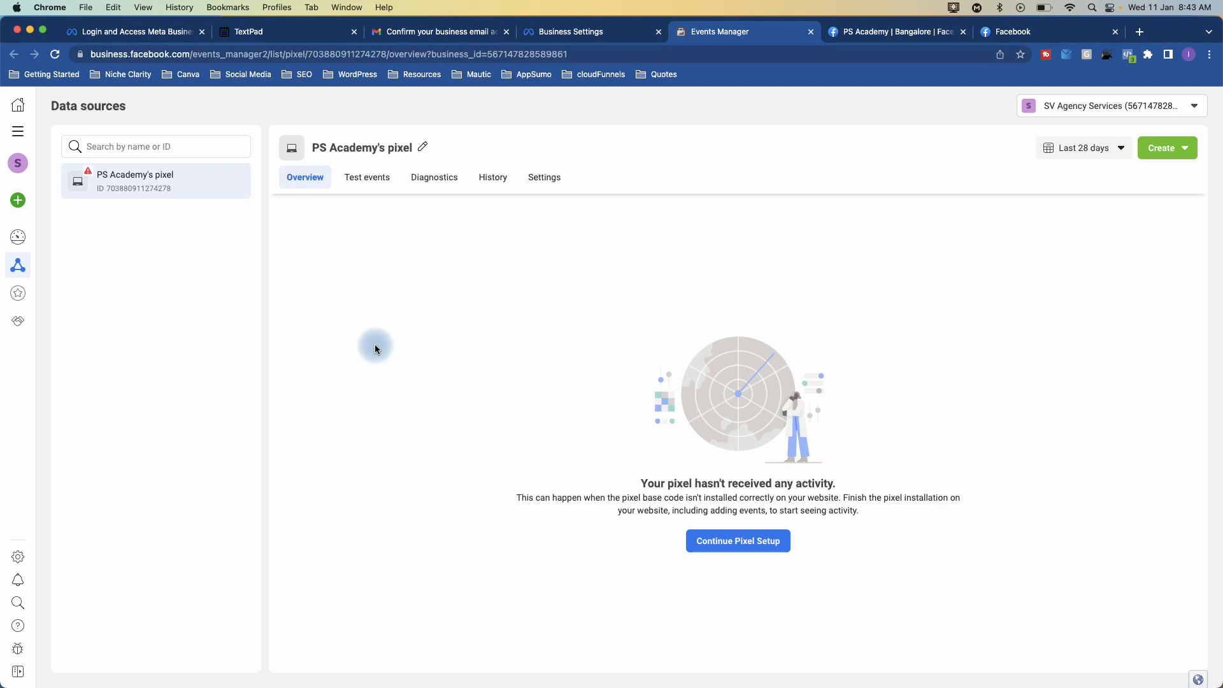
{"action": "left_click", "coordinate": [1138, 29]}
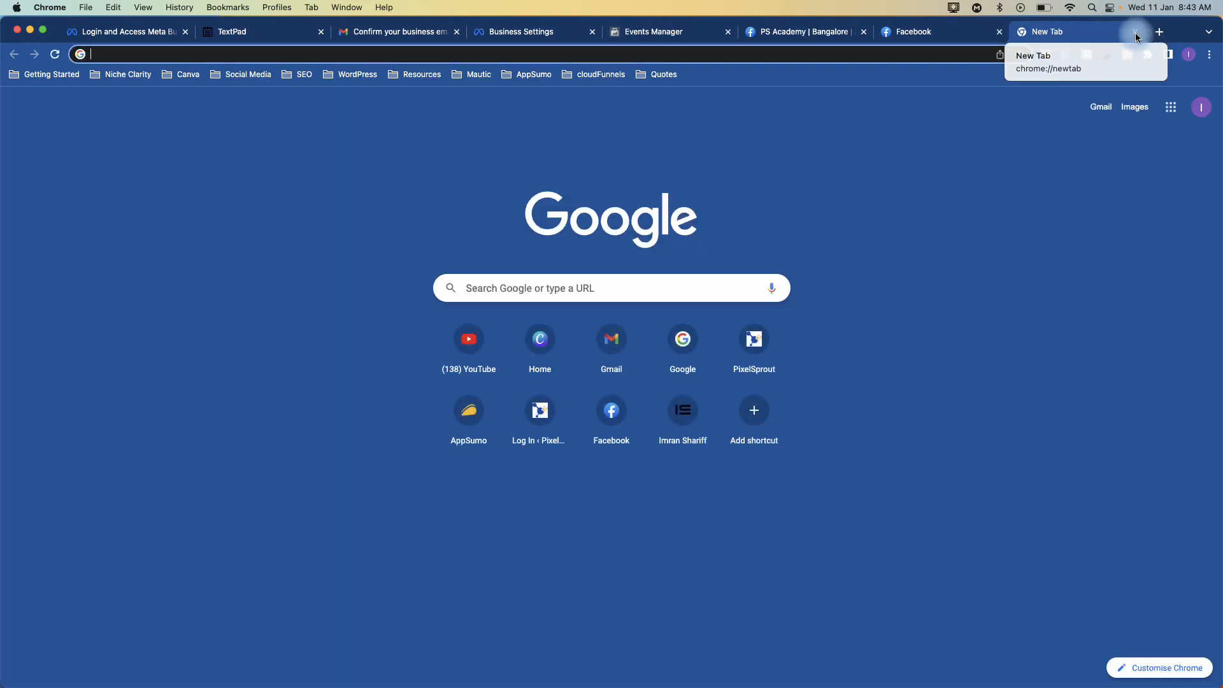
Load socialvyne.com/wp-admin in the new tab.
{"action": "type", "text": "social"}
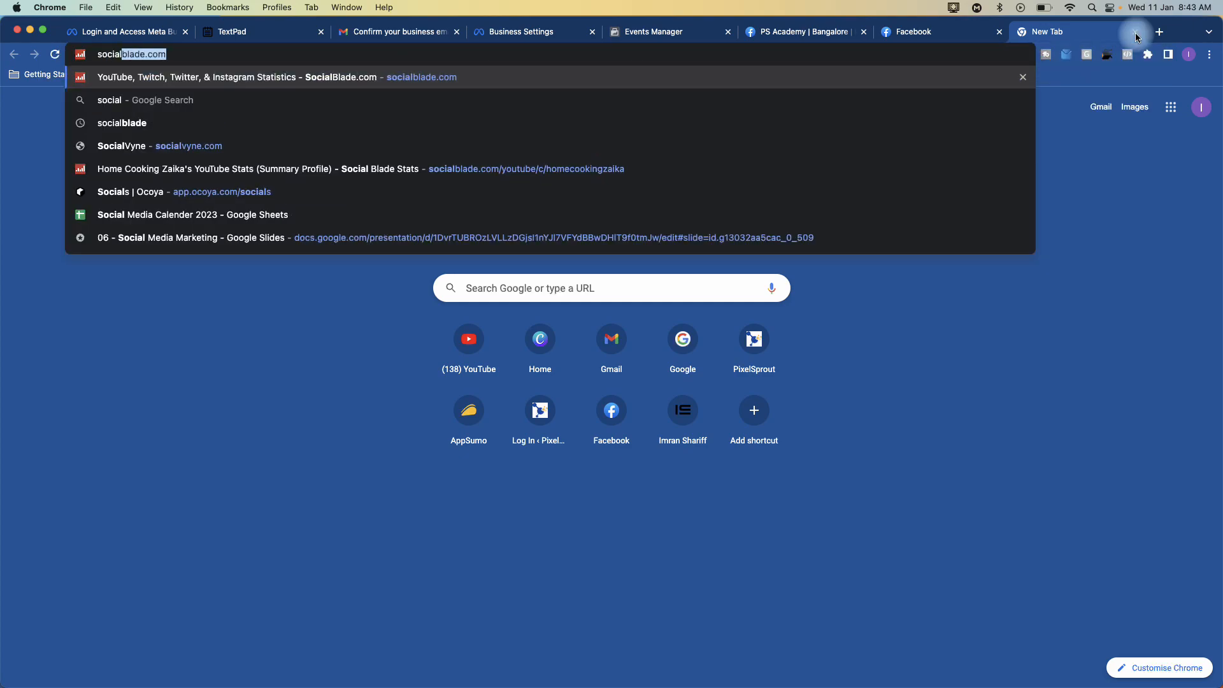
{"action": "type", "text": "vyne.com/"}
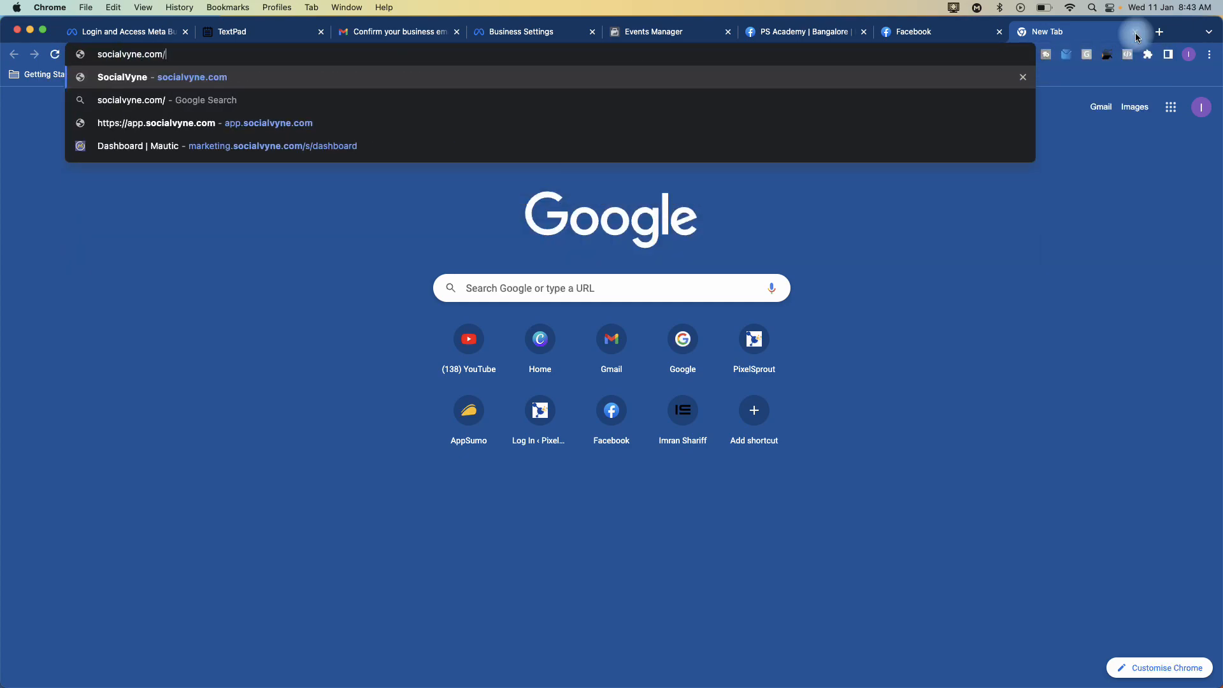
{"action": "type", "text": "wp-admin"}
{"action": "key", "text": "Return"}
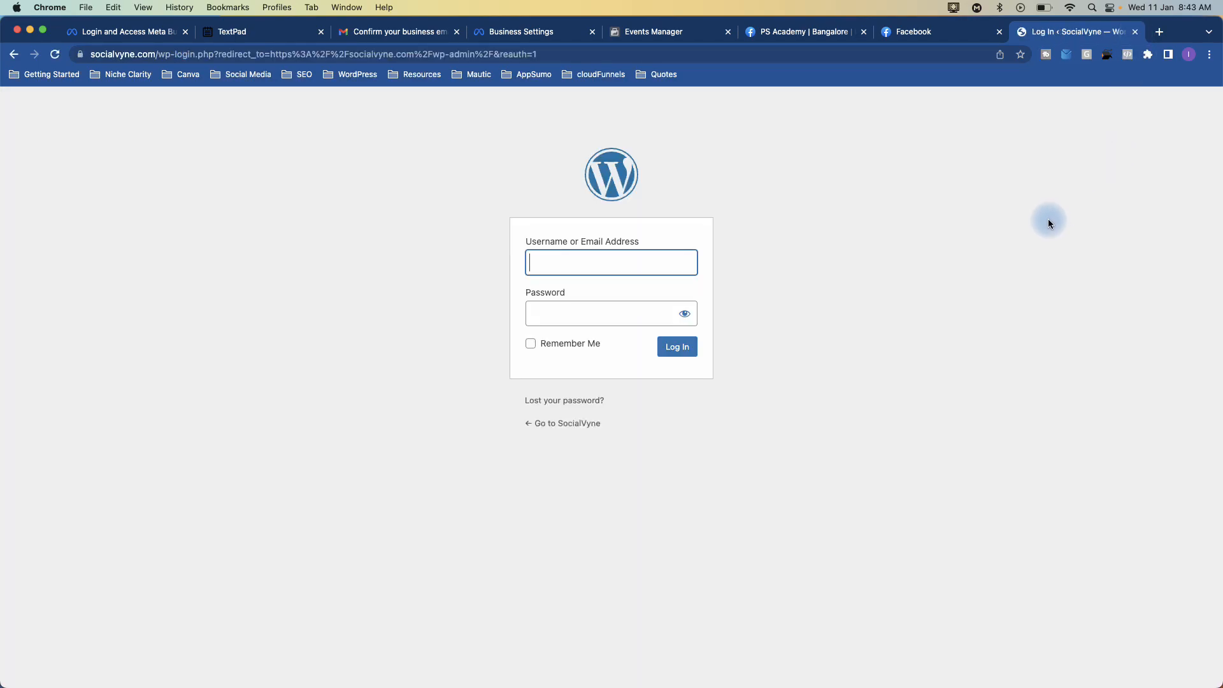
Try signing in with the saved login, then with a typed username and password.
{"action": "left_click", "coordinate": [645, 257]}
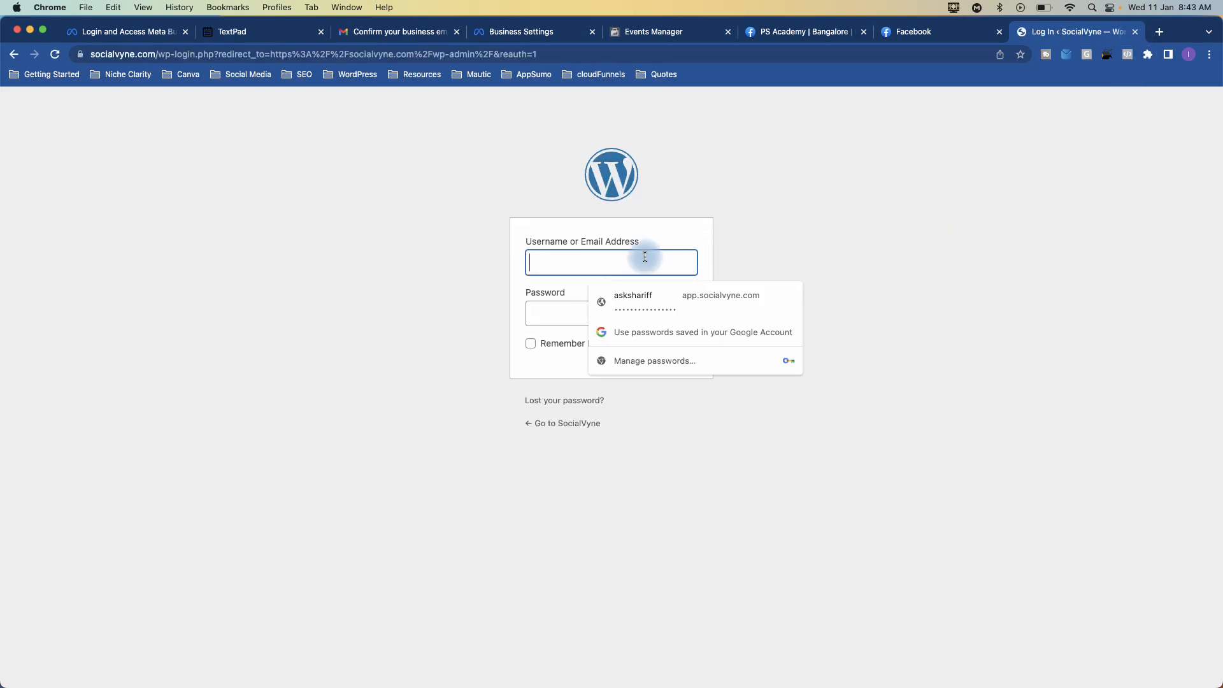
{"action": "left_click", "coordinate": [624, 302]}
{"action": "left_click", "coordinate": [679, 347]}
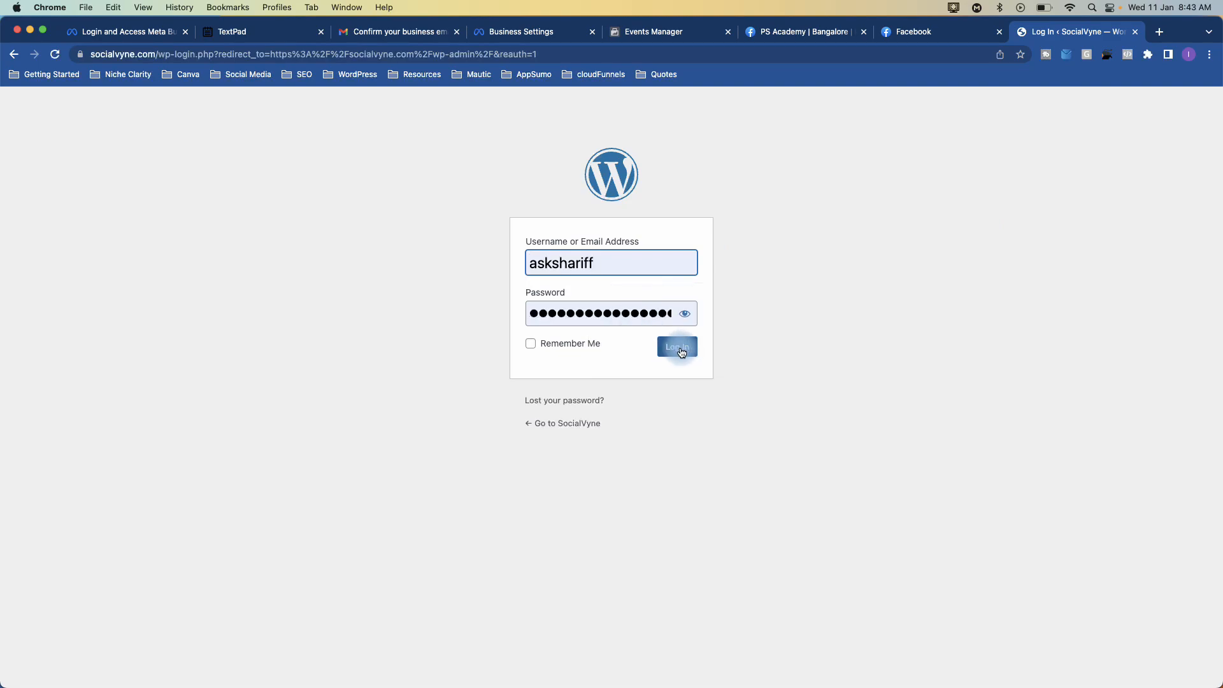
{"action": "left_click", "coordinate": [585, 319]}
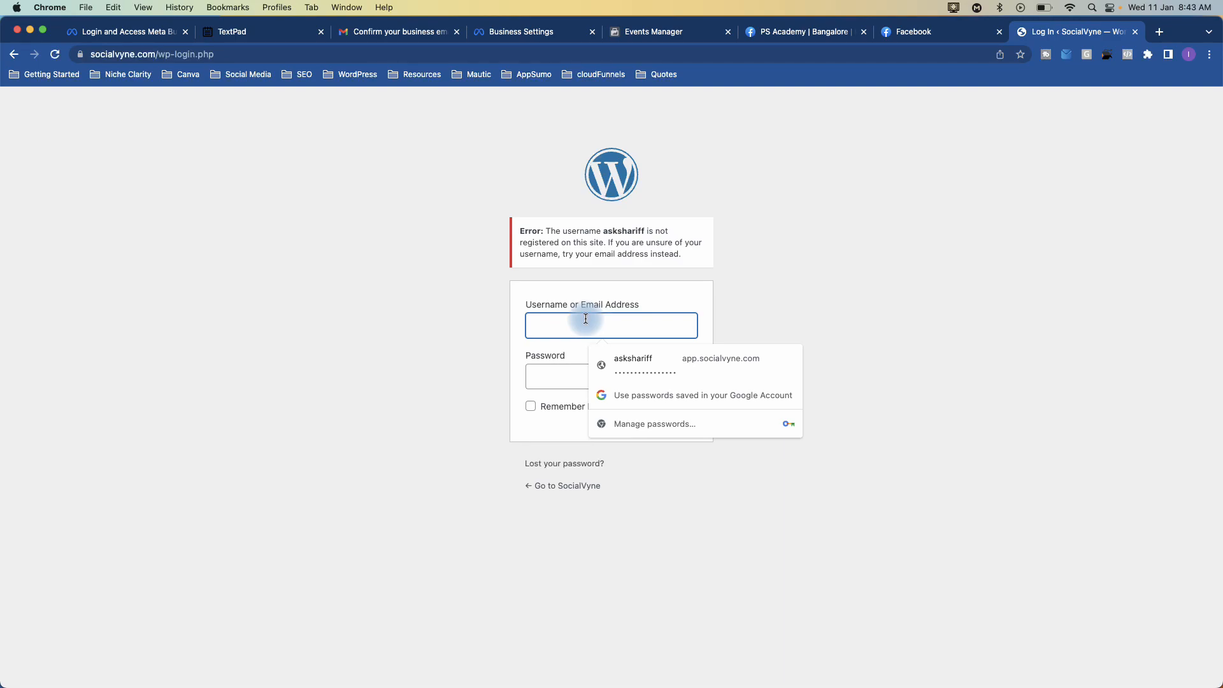
{"action": "key", "text": "BackSpace"}
{"action": "key", "text": "Tab"}
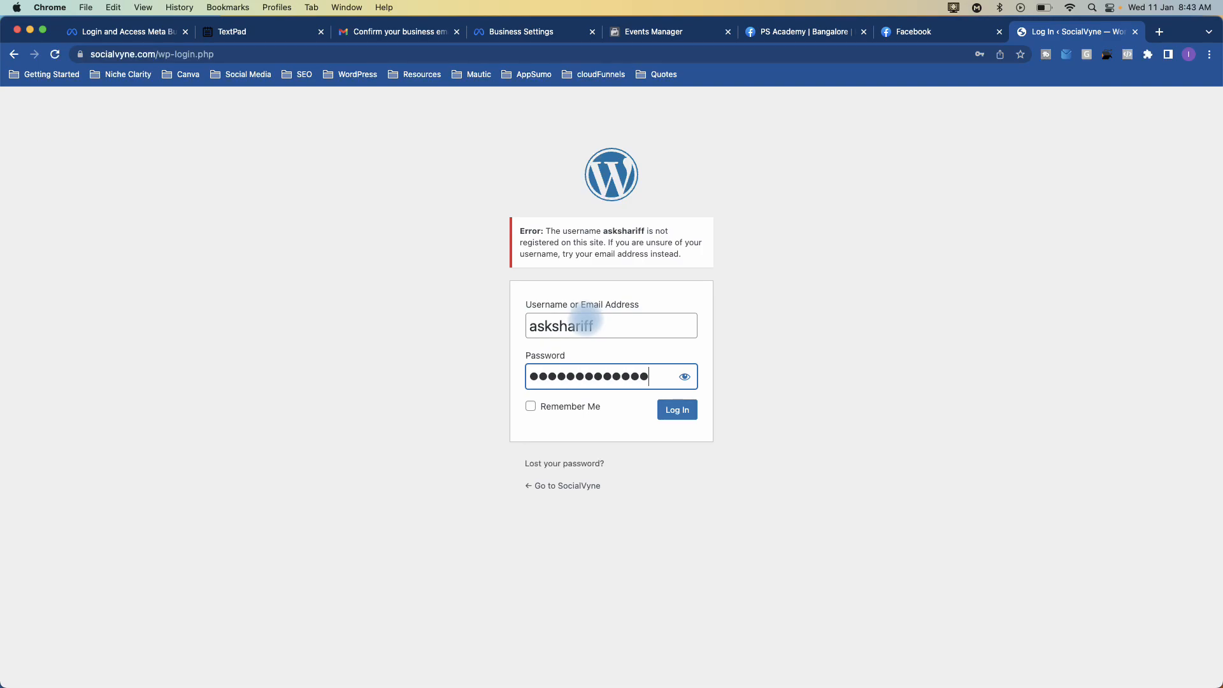
{"action": "key", "text": "Return"}
Retry the WordPress login with two other username and password combinations.
{"action": "type", "text": "shari"}
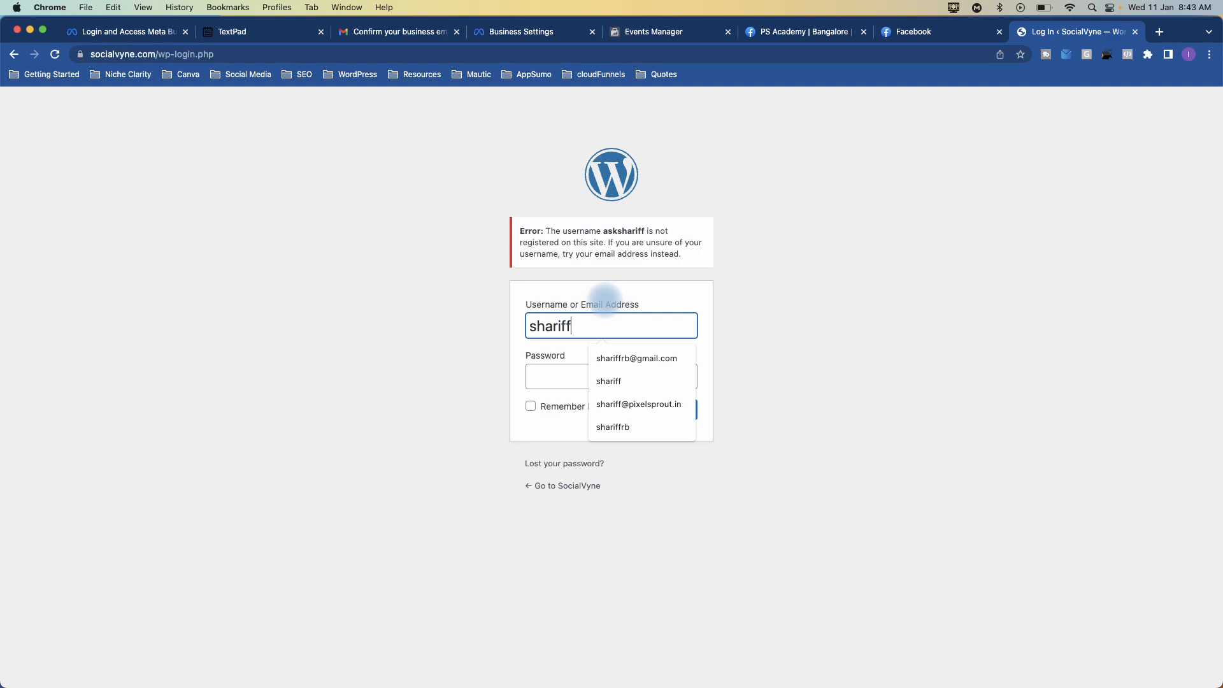
{"action": "key", "text": "Tab"}
{"action": "type", "text": "••••••••••"}
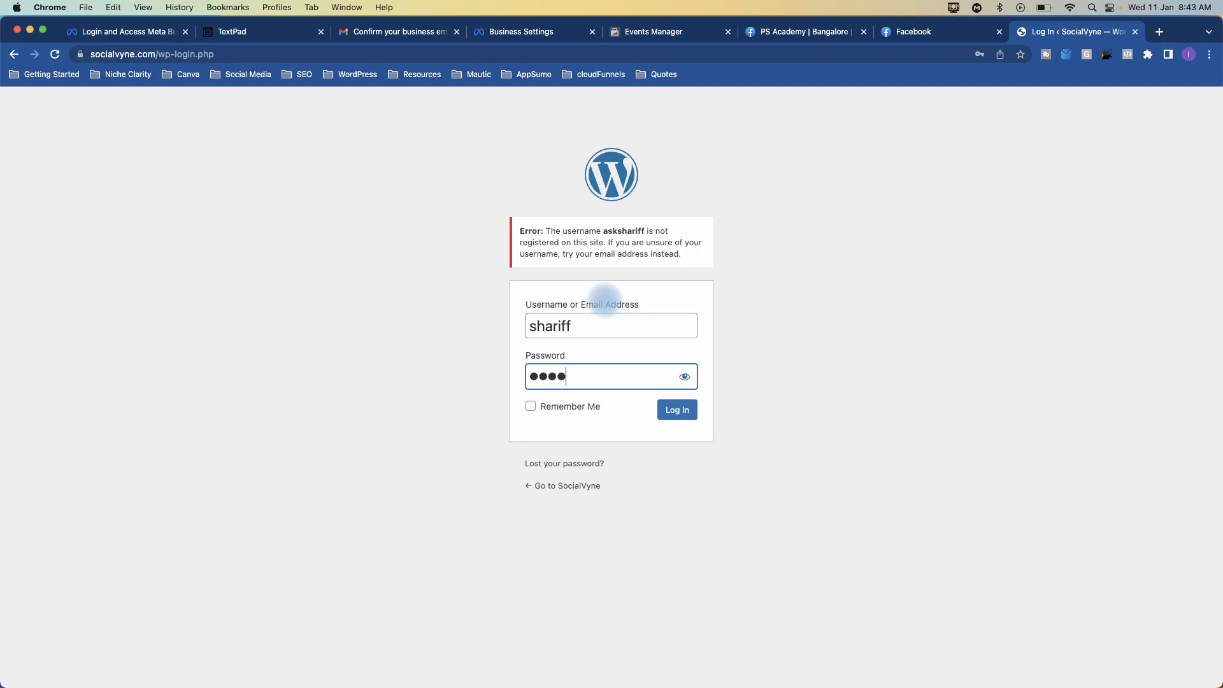
{"action": "type", "text": "•••••"}
{"action": "key", "text": "Return"}
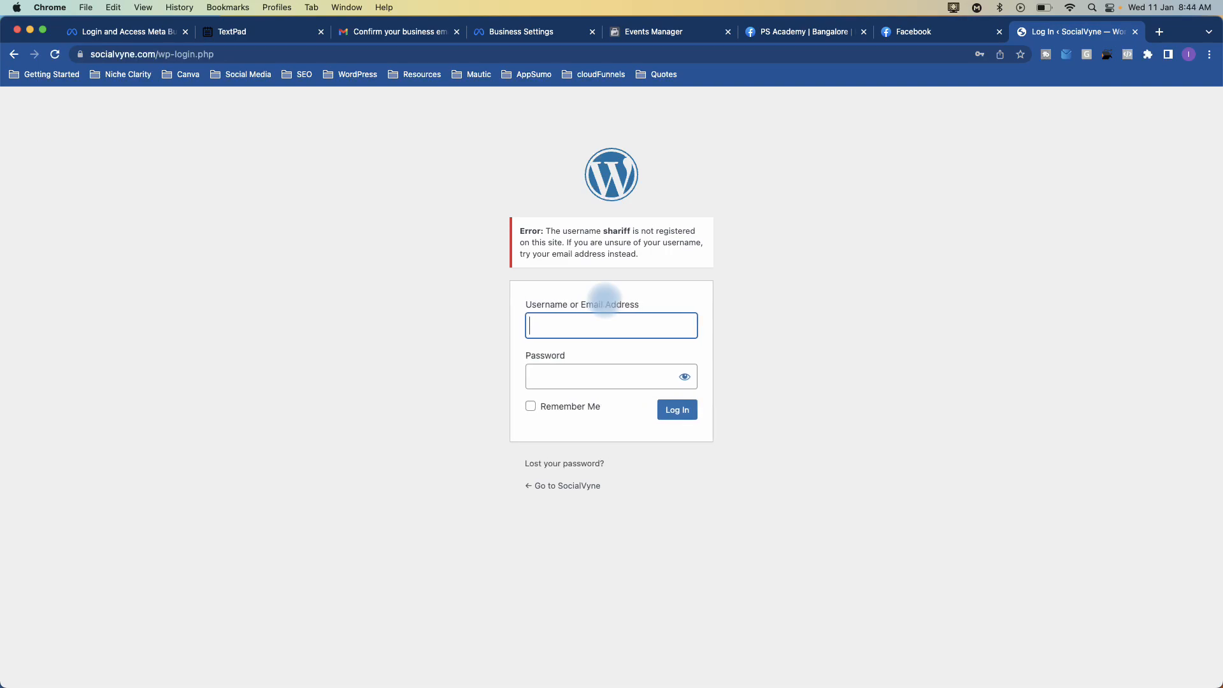
{"action": "type", "text": "pixe"}
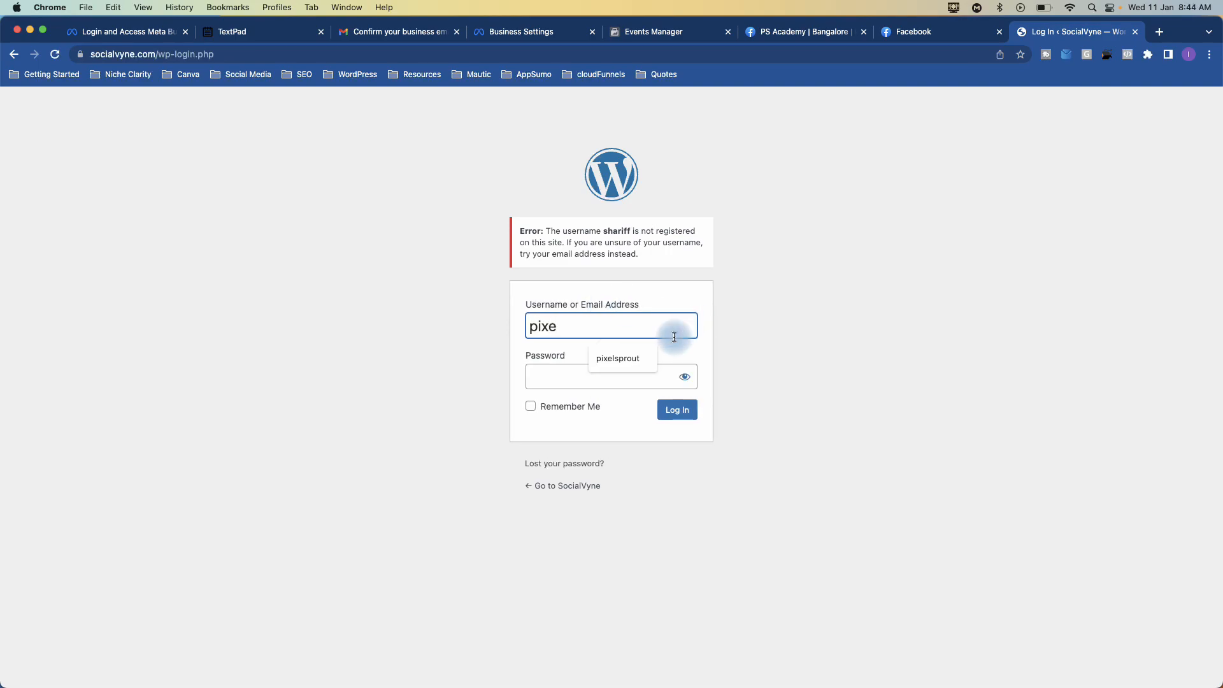
{"action": "left_click", "coordinate": [630, 355]}
{"action": "left_click", "coordinate": [585, 385]}
{"action": "type", "text": "••••••••••••••"}
{"action": "key", "text": "Return"}
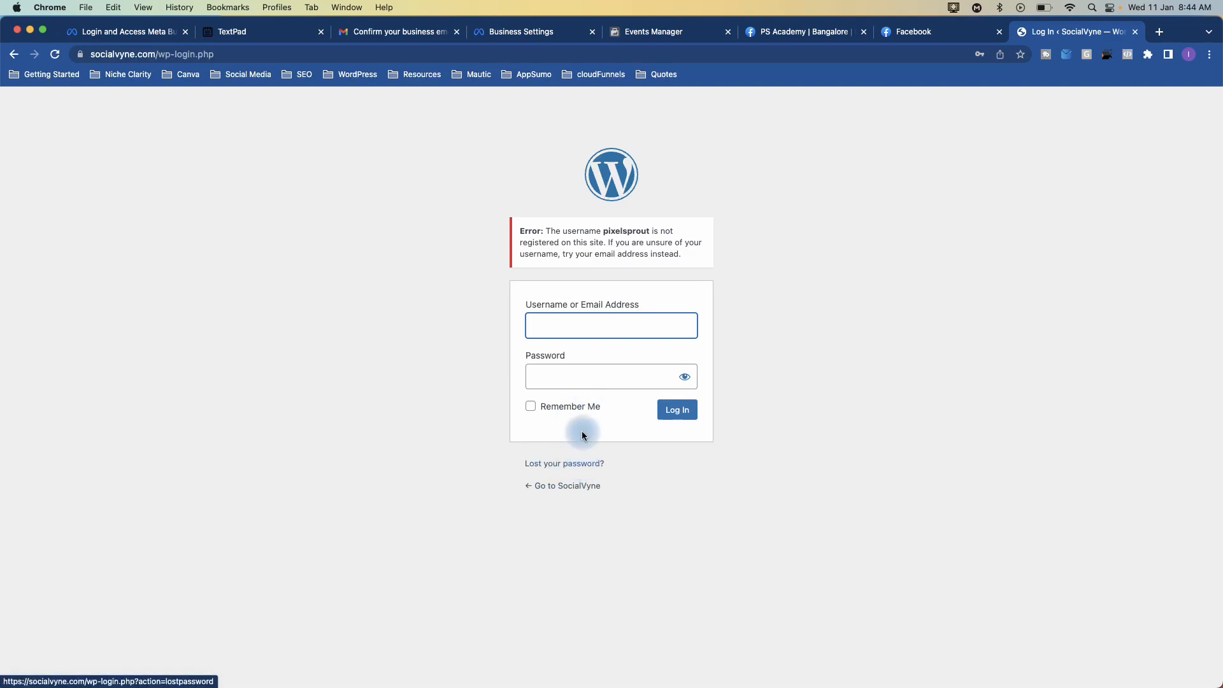
Make one more login attempt, then follow 'Lost your password?'.
{"action": "left_click", "coordinate": [587, 324]}
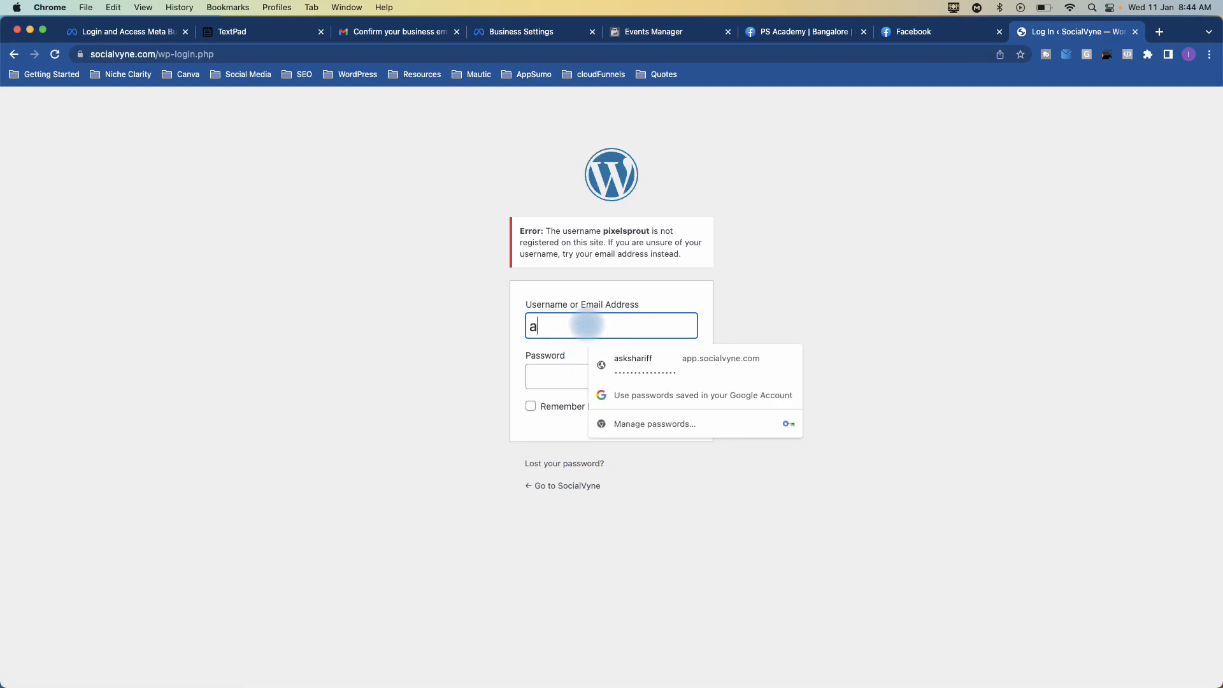
{"action": "key", "text": "Tab"}
{"action": "type", "text": "••••••••••••••••"}
{"action": "key", "text": "Return"}
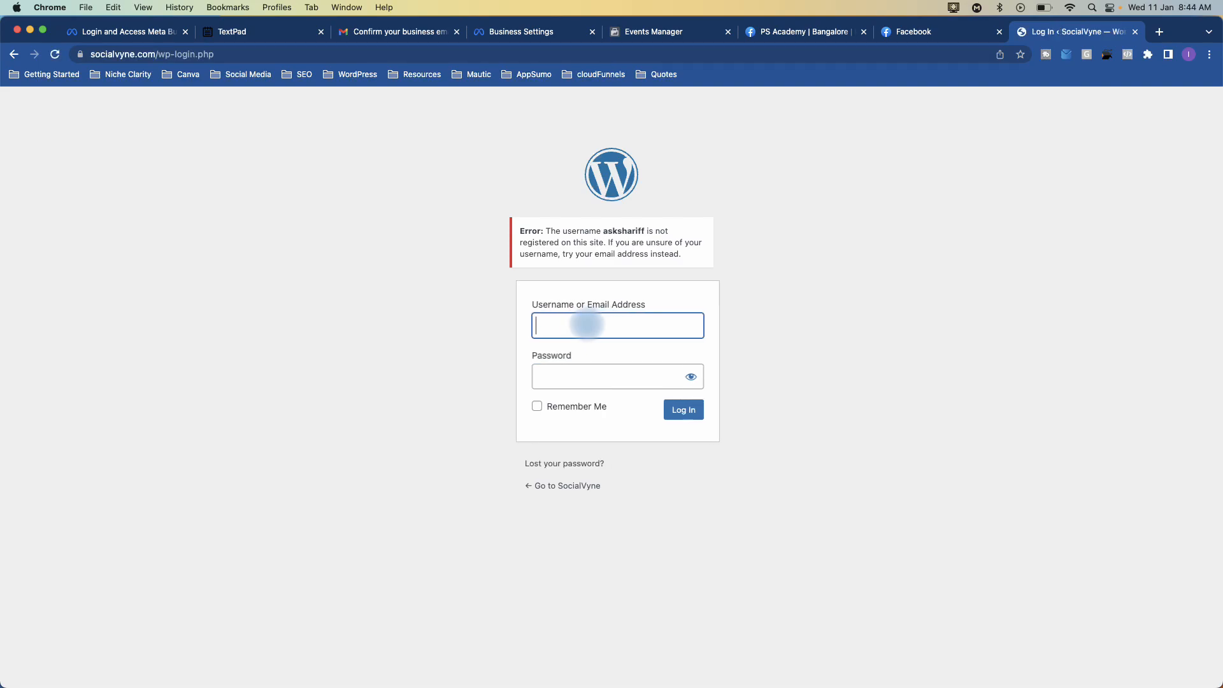
{"action": "left_click", "coordinate": [567, 324]}
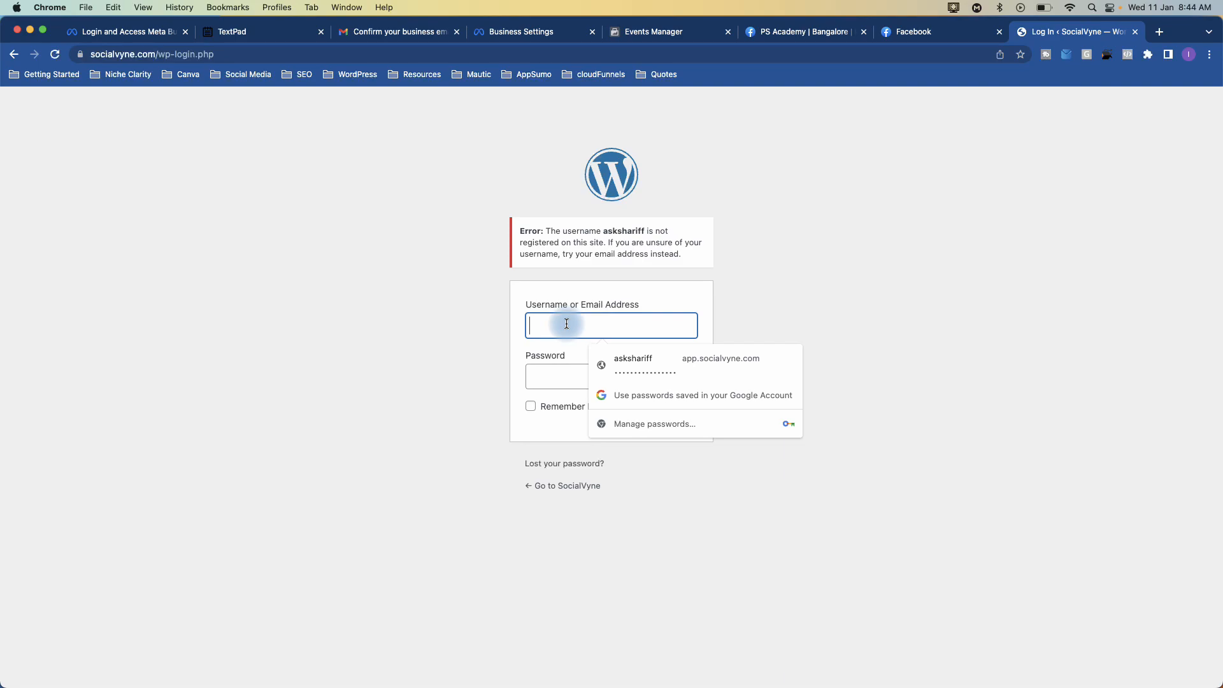
{"action": "left_click", "coordinate": [578, 464]}
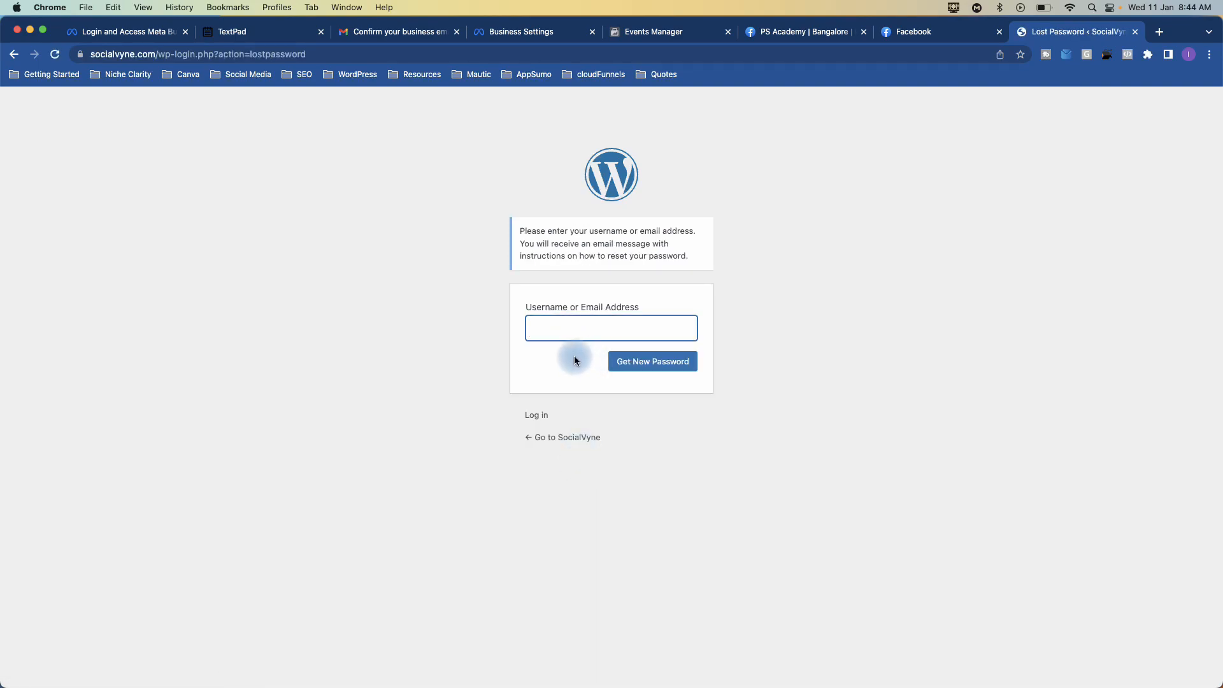
Enter a username into the password-reset field, then go back to the SocialVyne home page.
{"action": "left_click", "coordinate": [563, 336]}
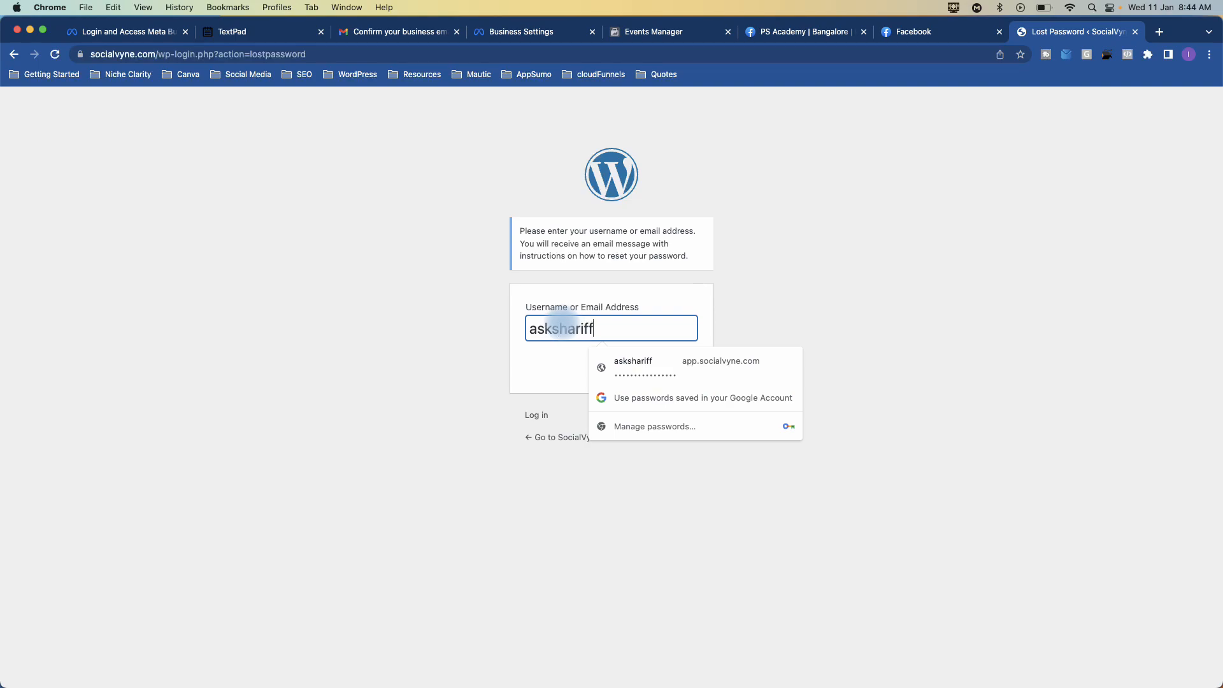
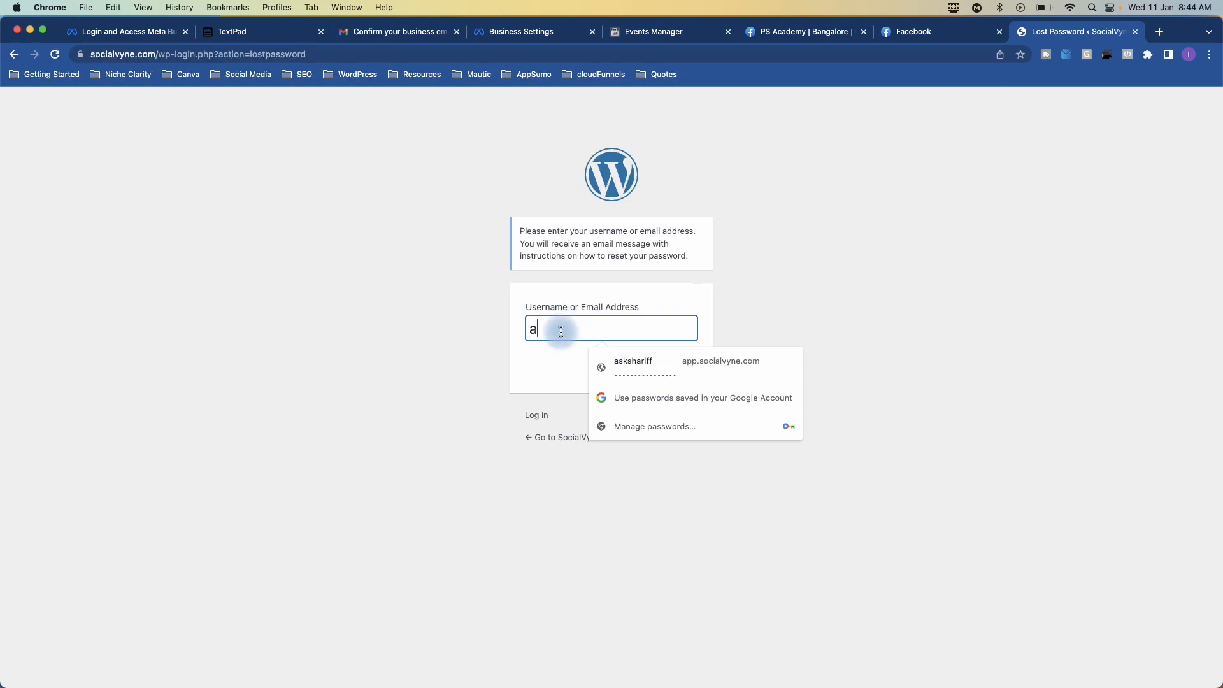
{"action": "left_click", "coordinate": [538, 438]}
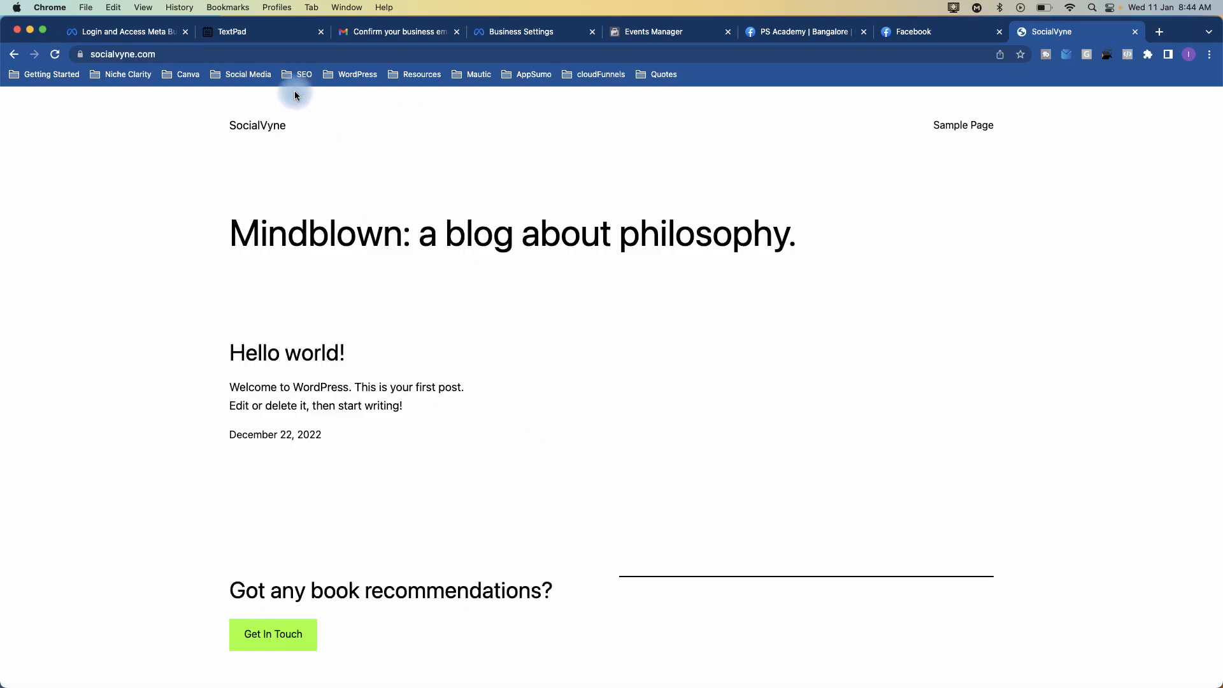
Go to socialvyne.com/wp-admin to reach the WordPress admin login page.
{"action": "left_click", "coordinate": [201, 55]}
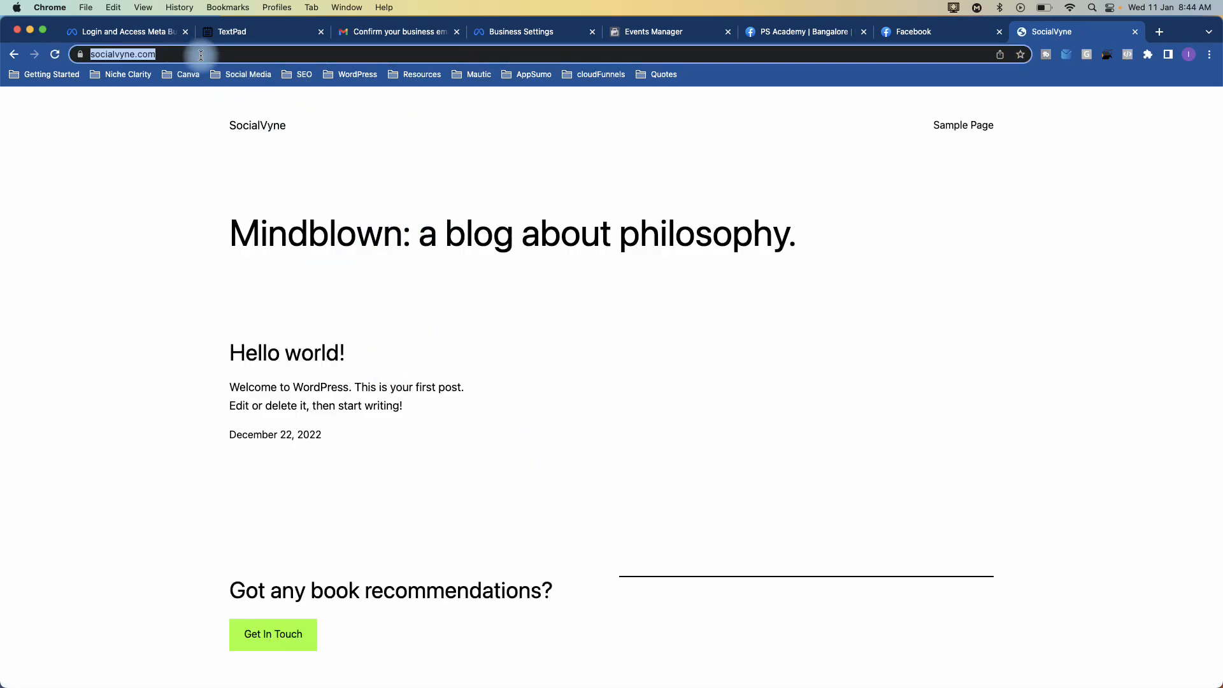
{"action": "left_click", "coordinate": [201, 55]}
{"action": "type", "text": "/wp-admin"}
{"action": "key", "text": "Return"}
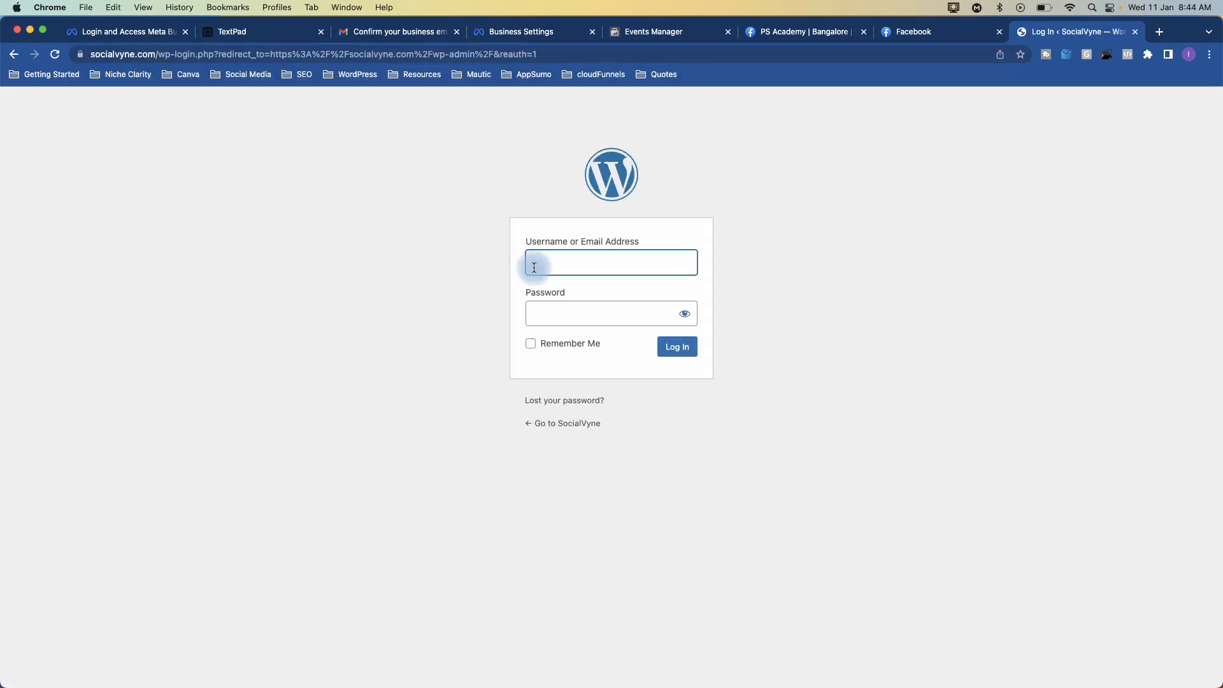
Log in to WordPress with the site username and password.
{"action": "type", "text": "socialvyne"}
{"action": "key", "text": "Tab"}
{"action": "type", "text": "•••••••••••••••"}
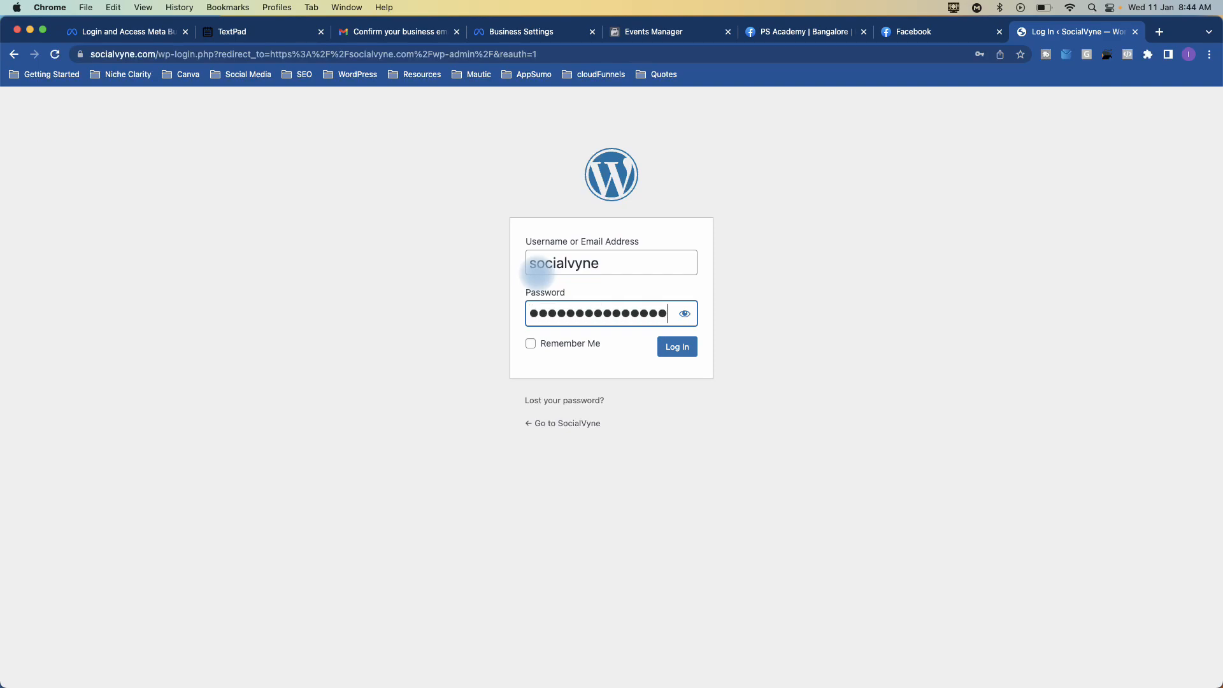
{"action": "key", "text": "Return"}
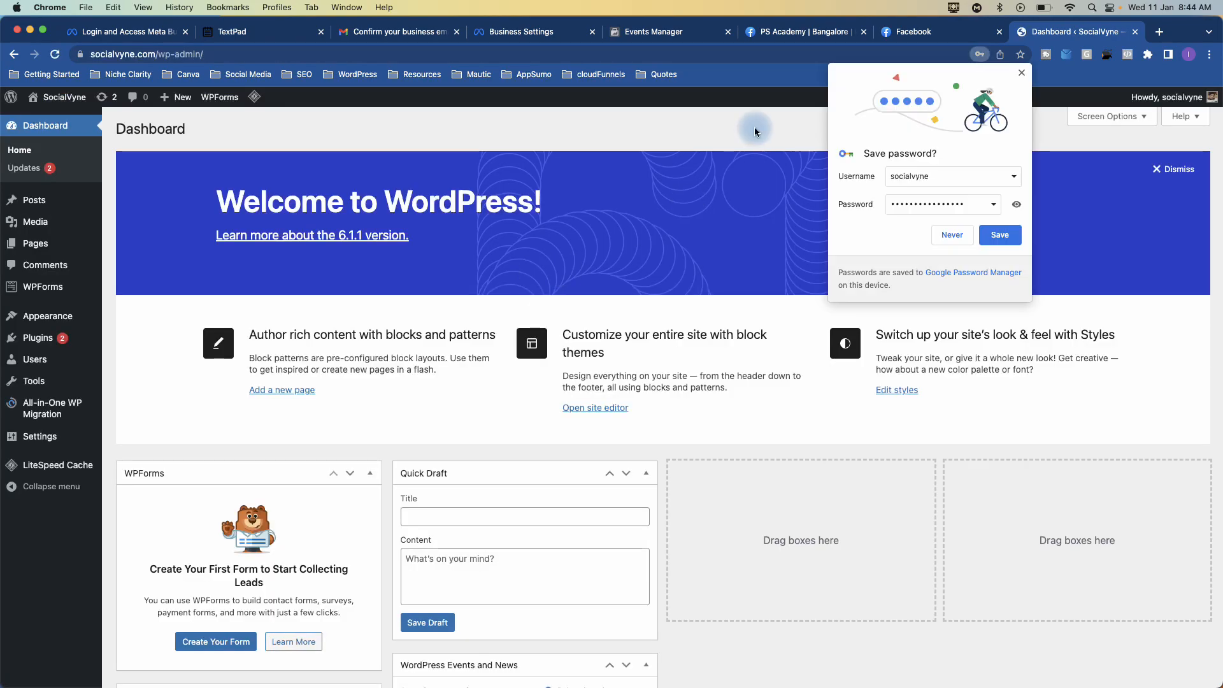
Dismiss the save-password prompt and search Plugins > Add New for 'meta for wordpress'.
{"action": "left_click", "coordinate": [1022, 72]}
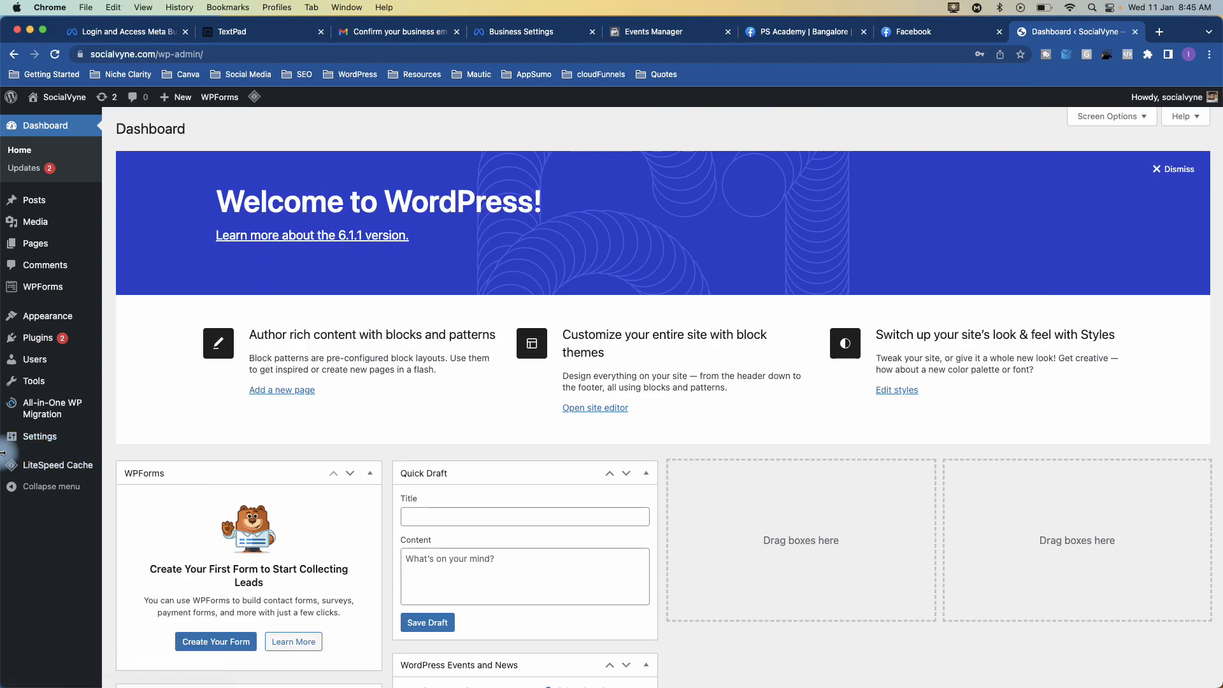
{"action": "mouse_move", "coordinate": [4, 457]}
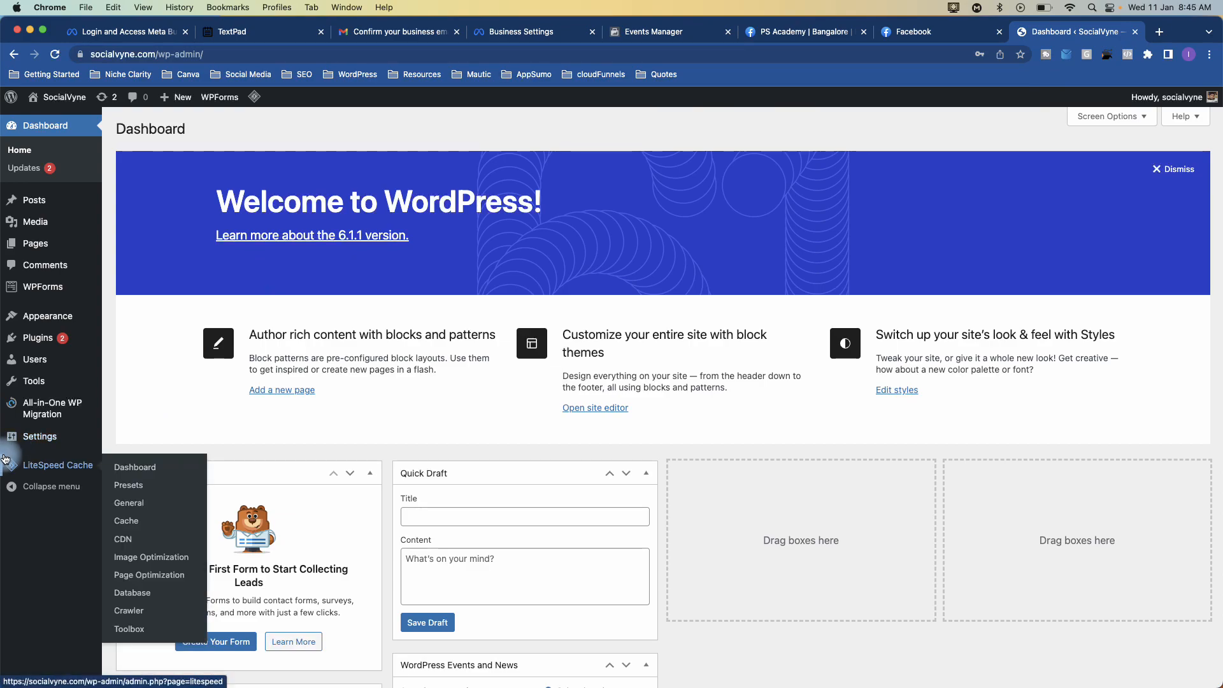
{"action": "mouse_move", "coordinate": [51, 419]}
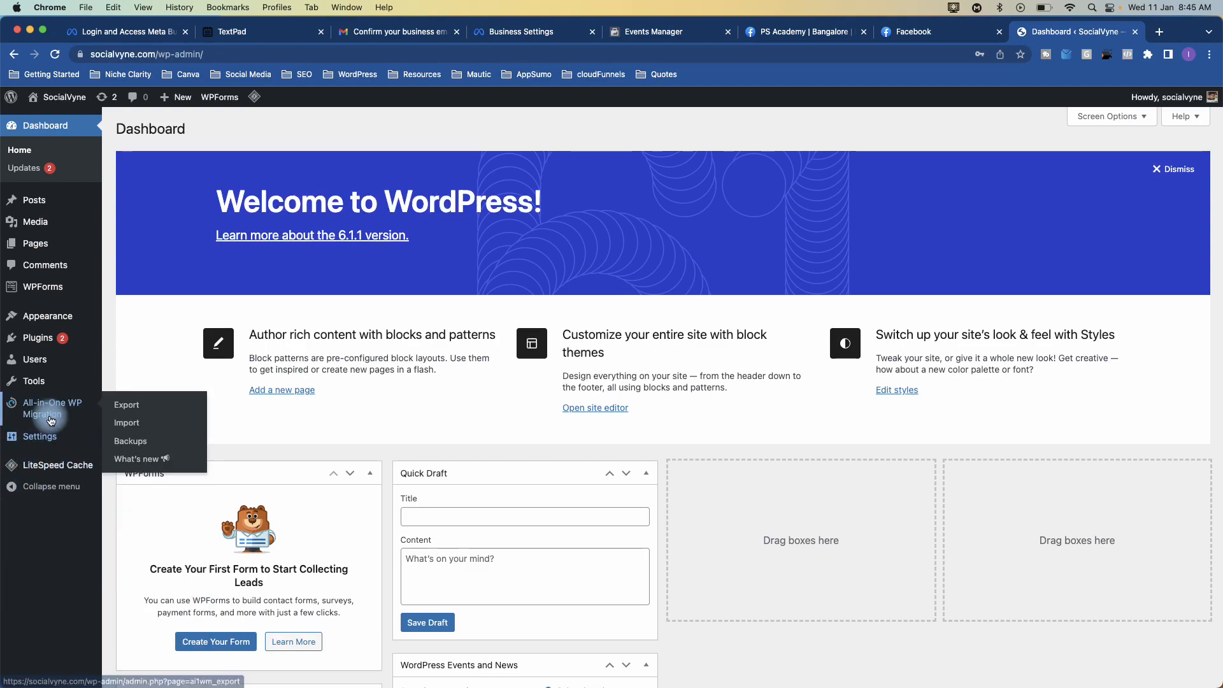
{"action": "left_click", "coordinate": [39, 344]}
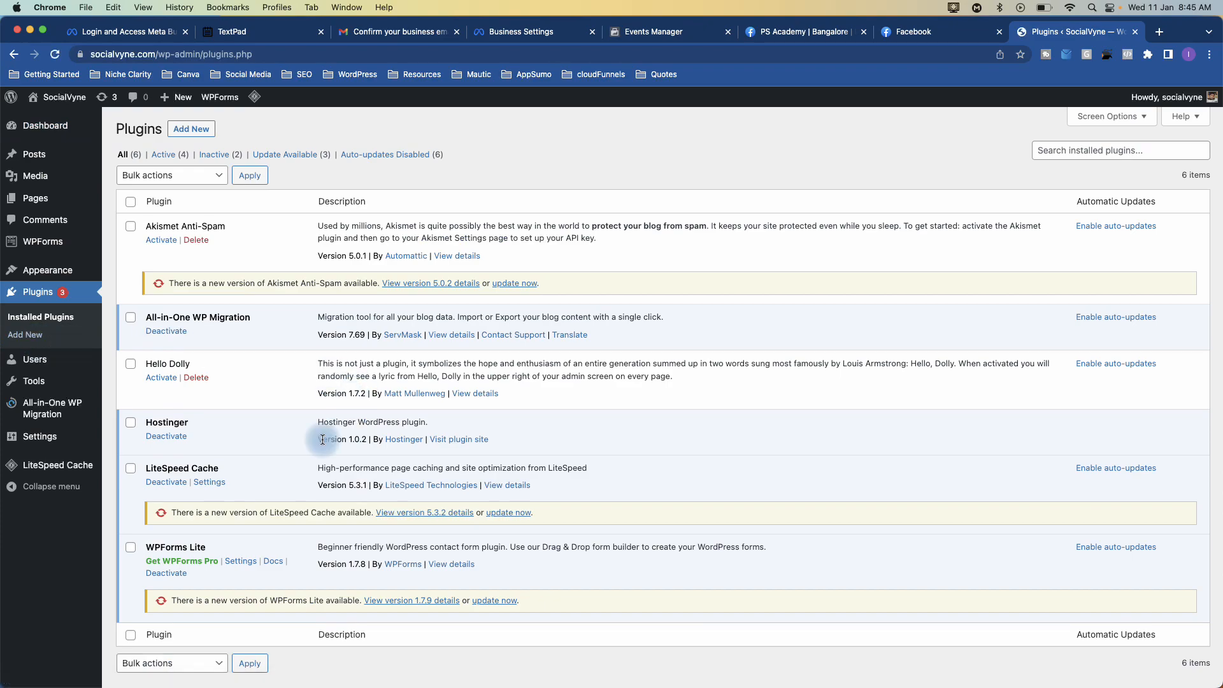
{"action": "left_click", "coordinate": [196, 133]}
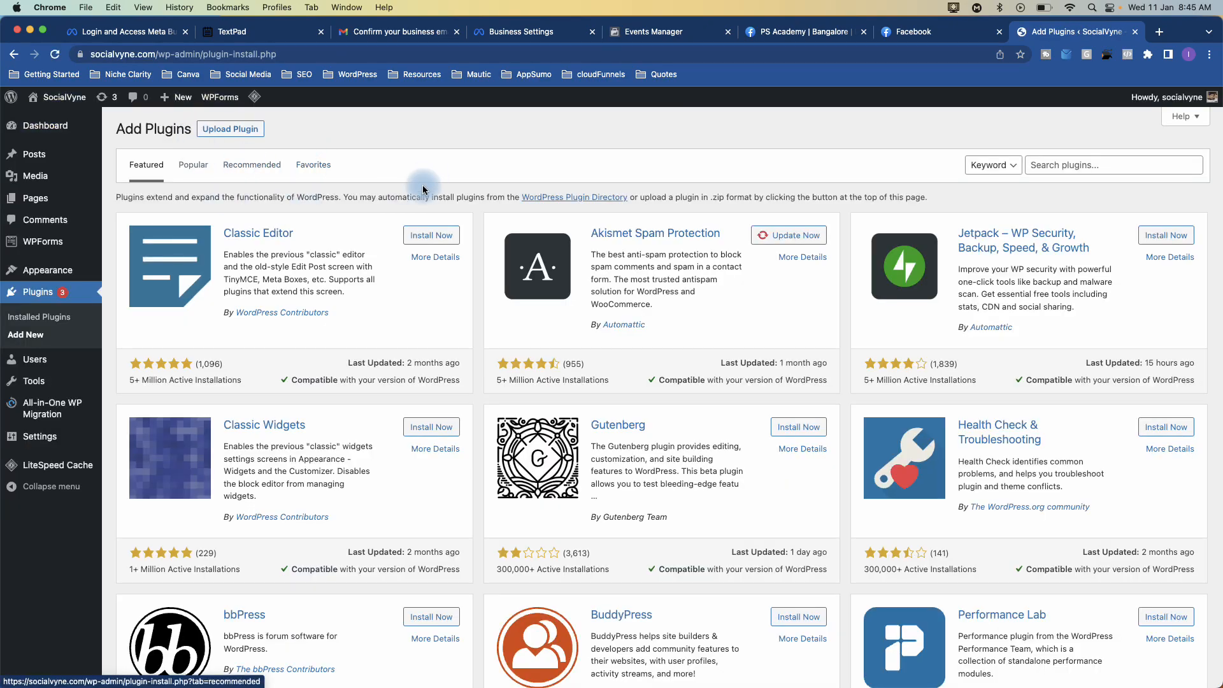
{"action": "left_click", "coordinate": [1079, 160]}
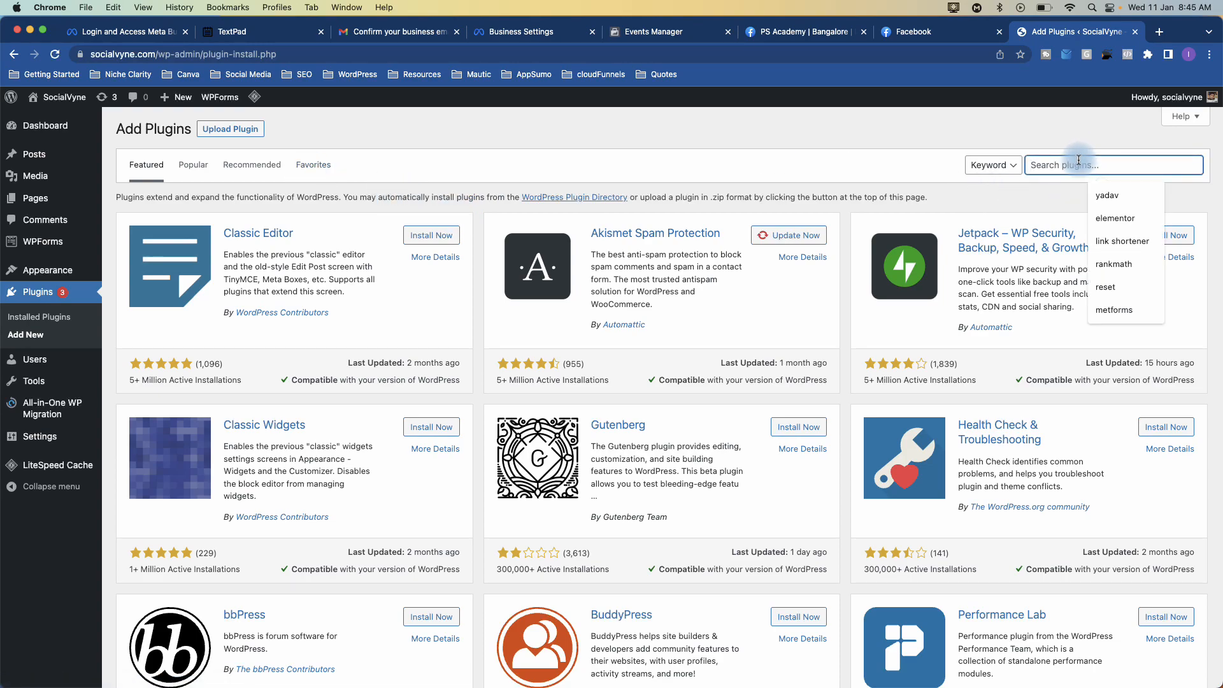
{"action": "type", "text": "meta for"}
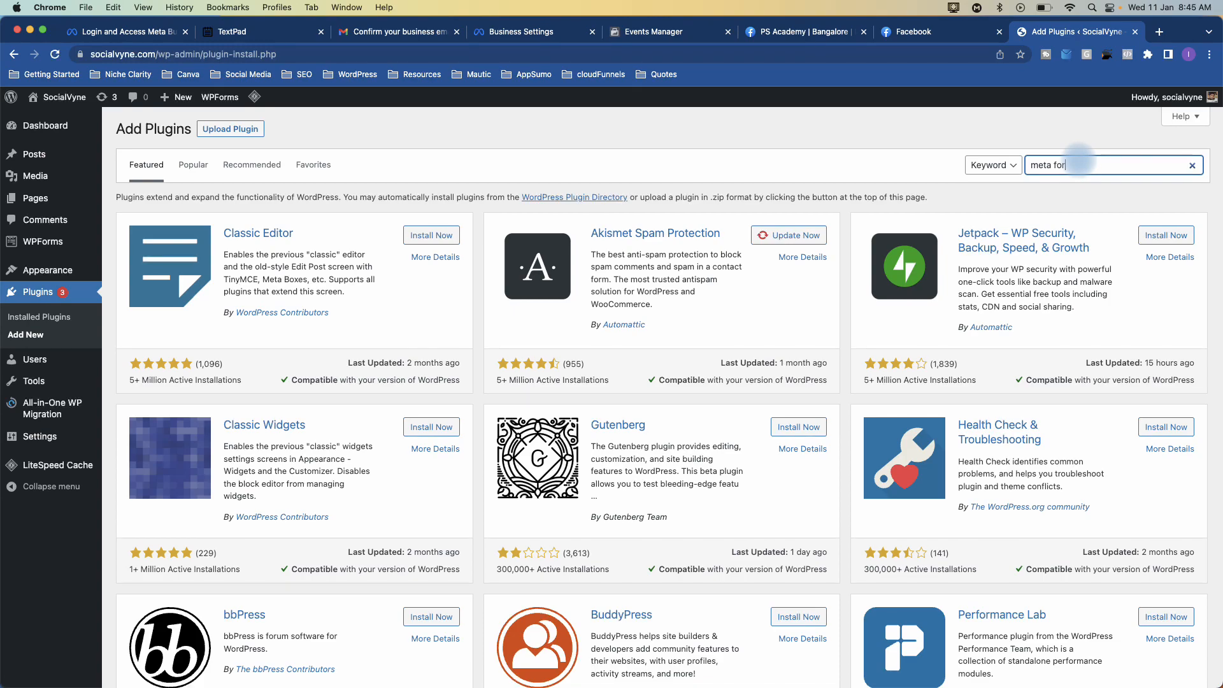
{"action": "type", "text": " wordpress"}
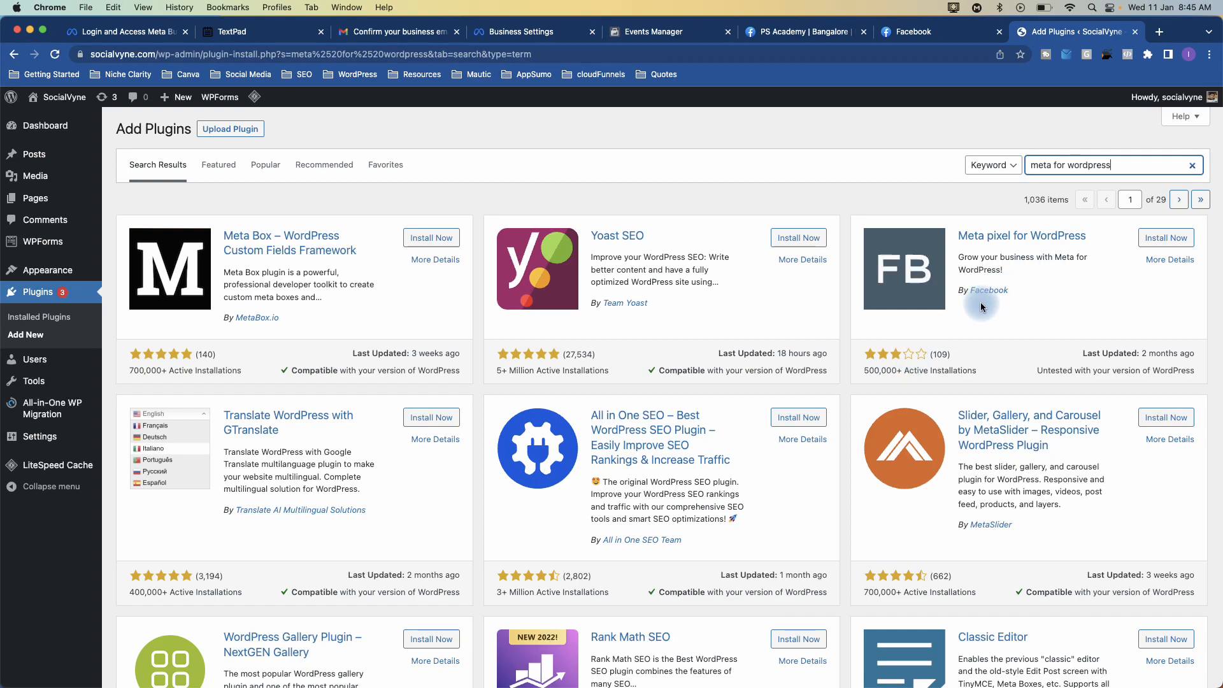
Install and activate Meta pixel for WordPress, then open its Settings > Meta page.
{"action": "left_click", "coordinate": [1166, 237]}
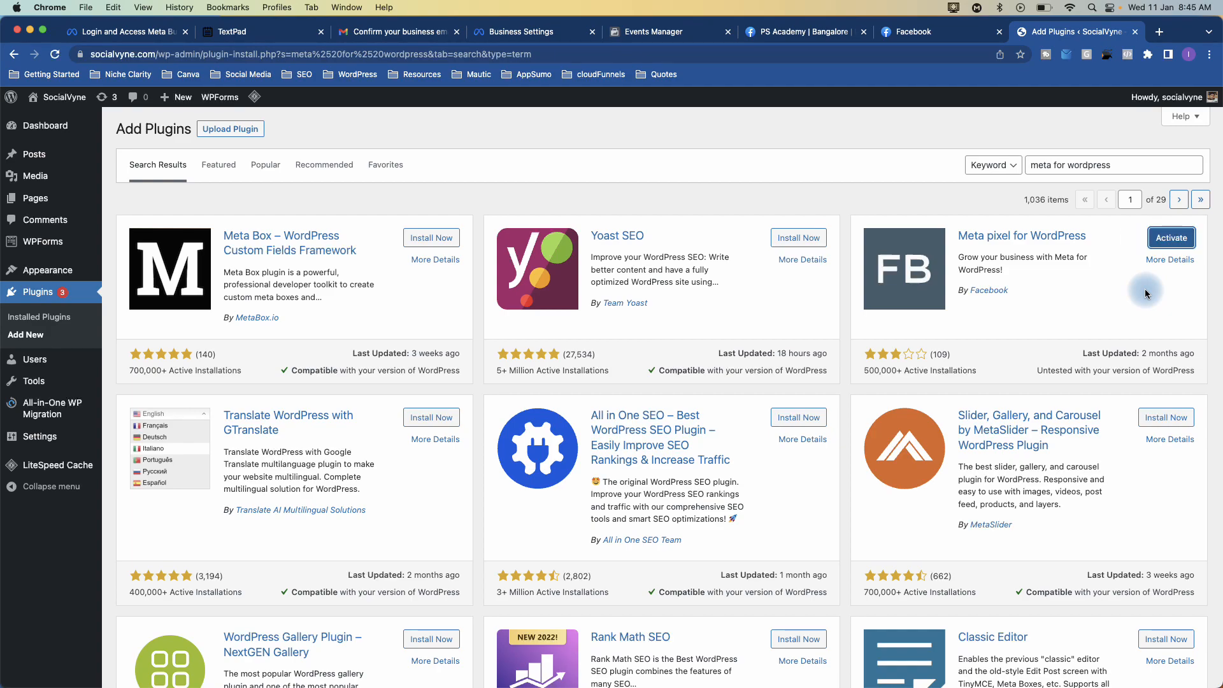
{"action": "left_click", "coordinate": [1173, 241]}
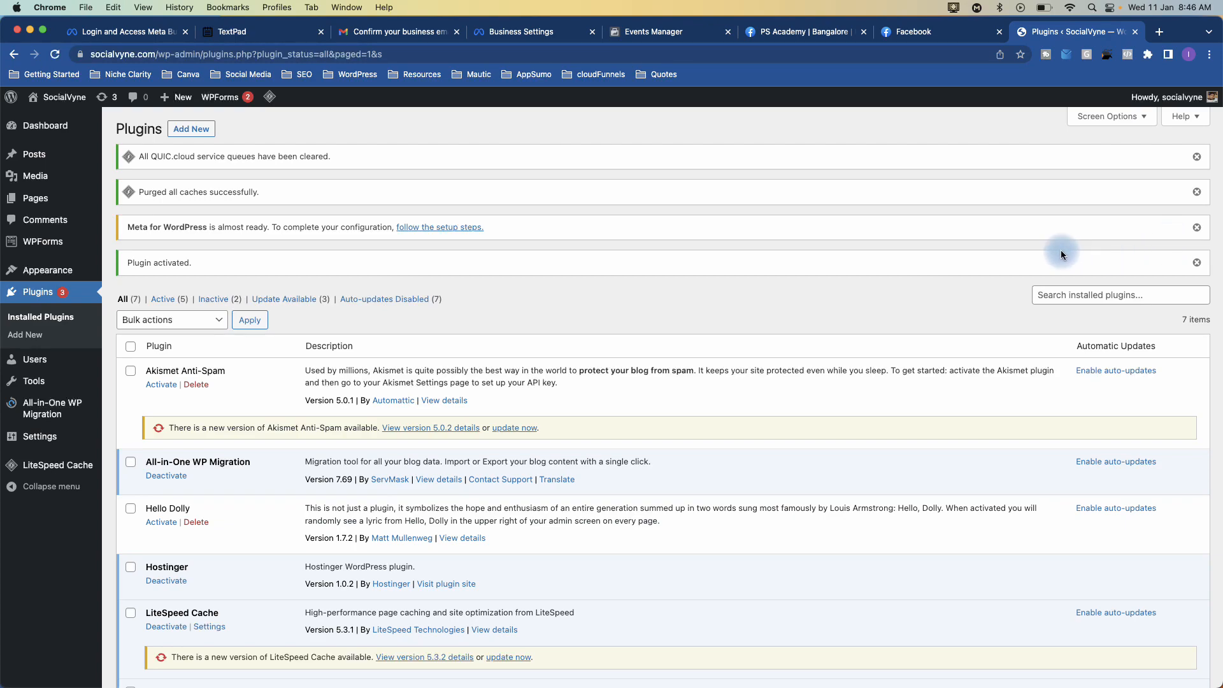
{"action": "mouse_move", "coordinate": [56, 436]}
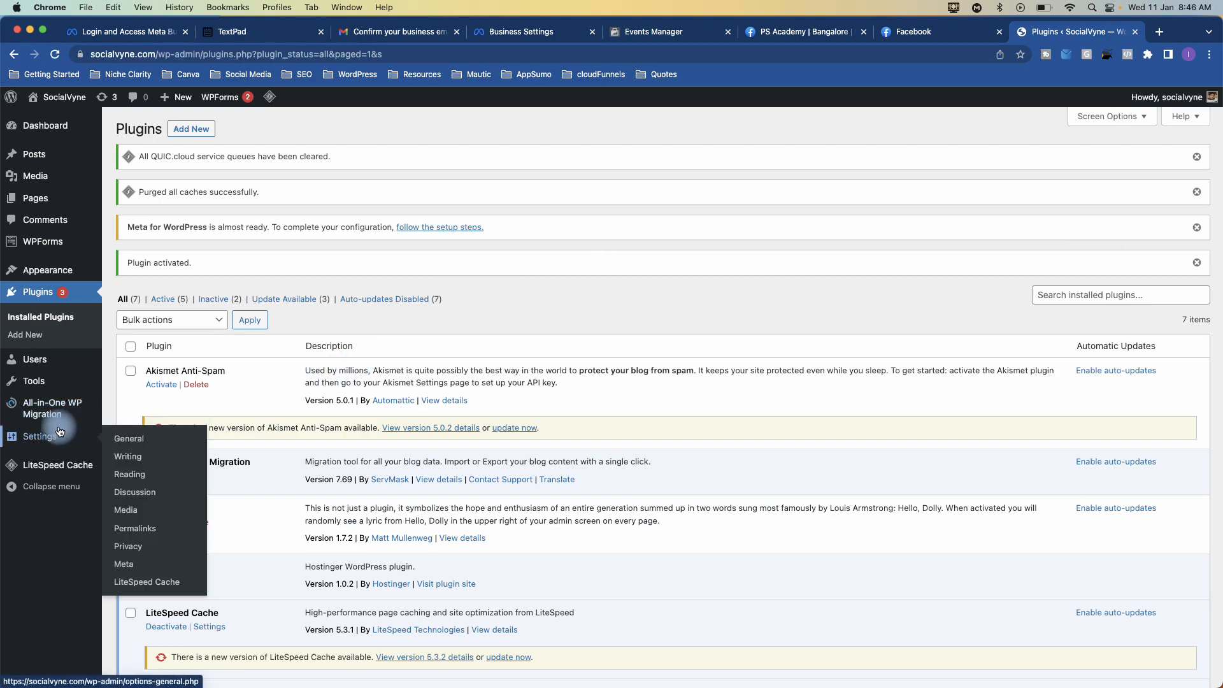
{"action": "left_click", "coordinate": [128, 566]}
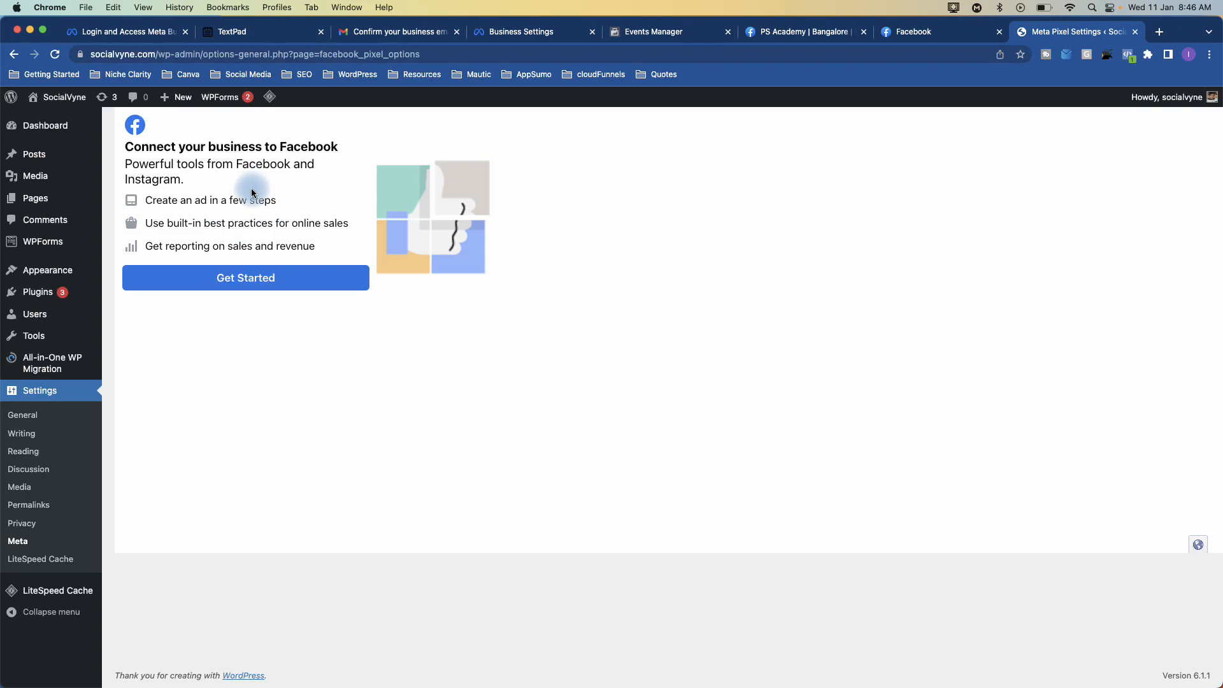
Start the Facebook connection as the logged-in account, accept the app permissions, and enlarge the popup.
{"action": "left_click", "coordinate": [243, 279]}
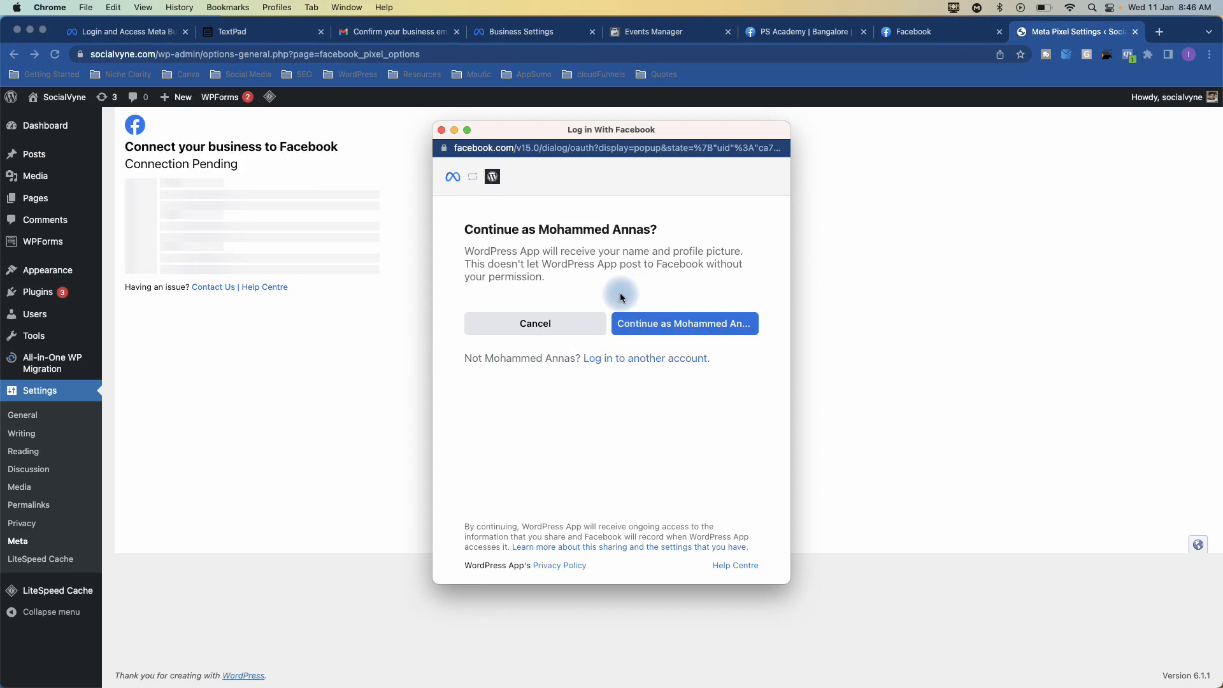
{"action": "left_click", "coordinate": [668, 330]}
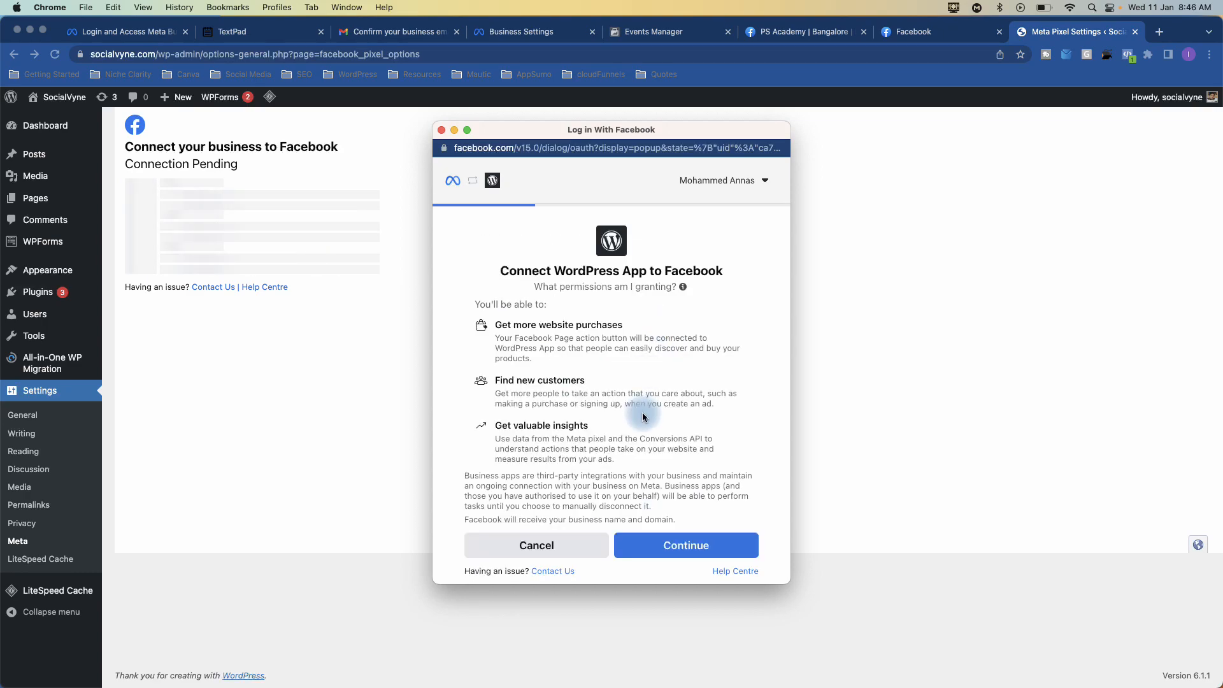
{"action": "left_click", "coordinate": [682, 543]}
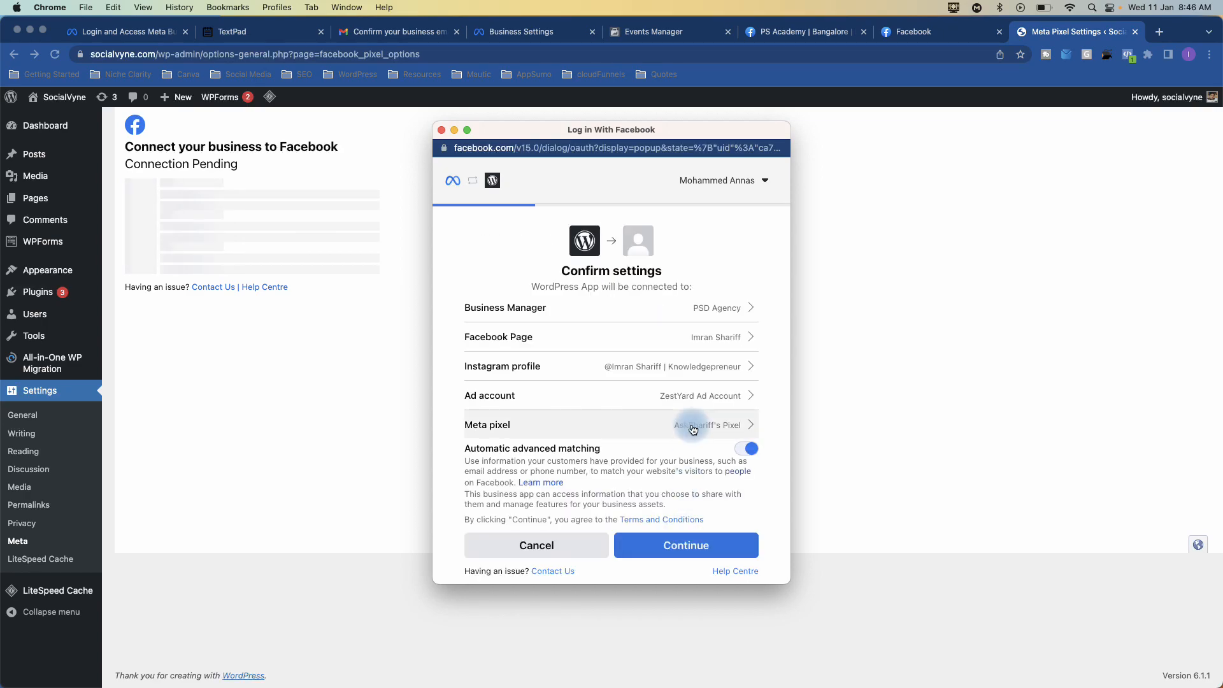
{"action": "scroll", "coordinate": [635, 335], "scroll_direction": "up", "scroll_amount": 5}
{"action": "scroll", "coordinate": [635, 334], "scroll_direction": "down", "scroll_amount": 5}
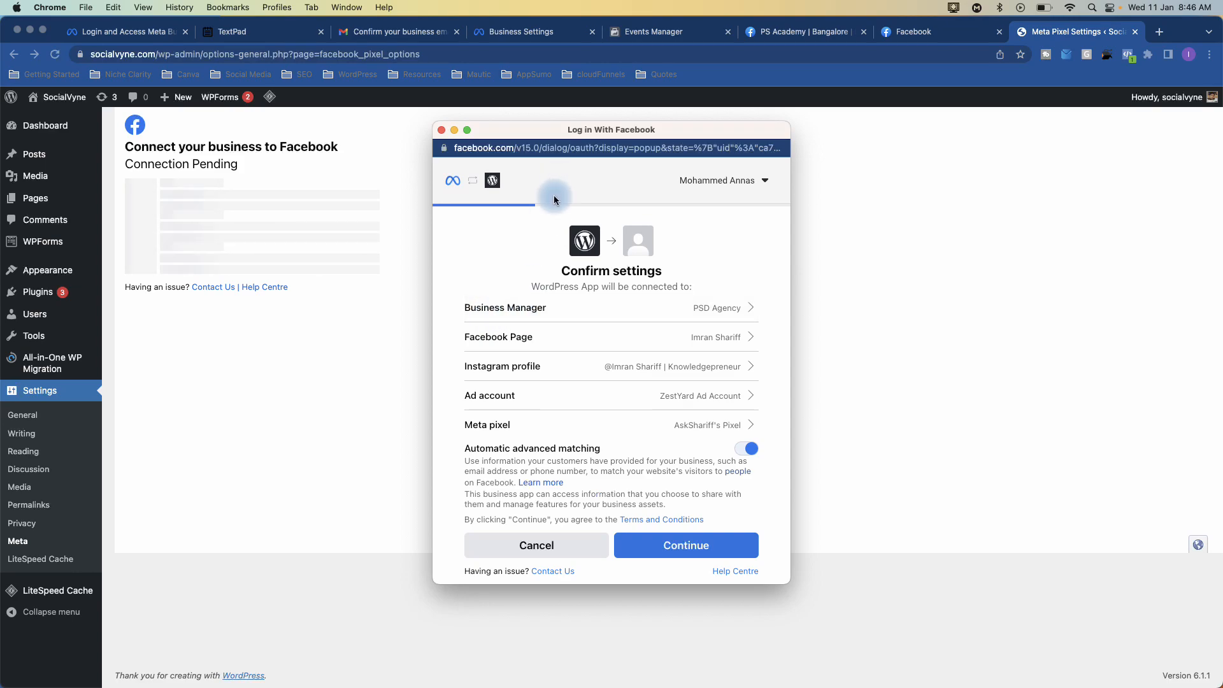
{"action": "scroll", "coordinate": [559, 258], "scroll_direction": "up", "scroll_amount": 5}
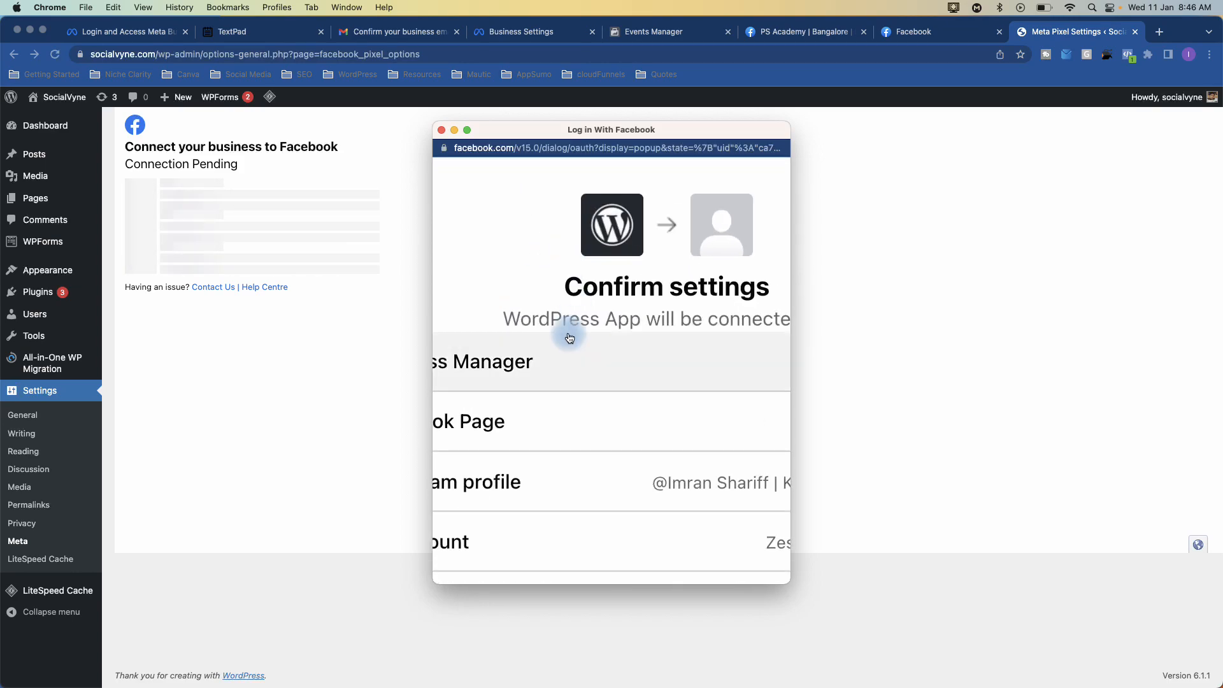
{"action": "scroll", "coordinate": [568, 334], "scroll_direction": "down", "scroll_amount": 3}
{"action": "scroll", "coordinate": [569, 338], "scroll_direction": "down", "scroll_amount": 2}
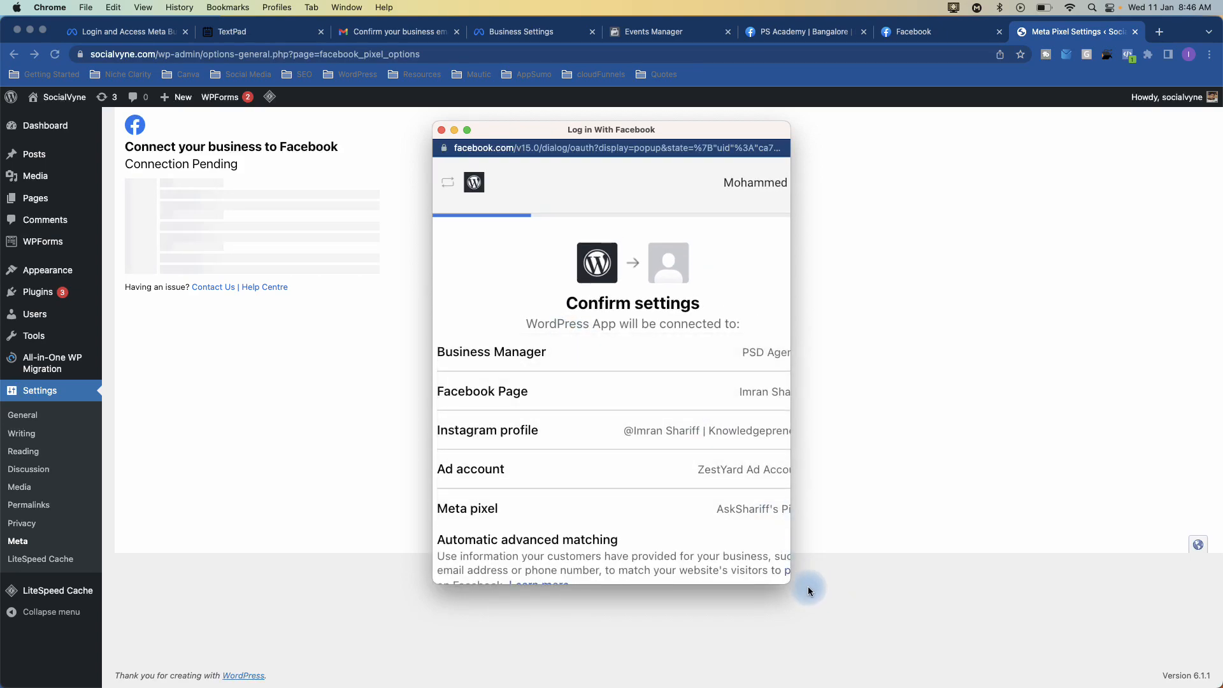
{"action": "left_click_drag", "start_coordinate": [790, 583], "coordinate": [911, 660]}
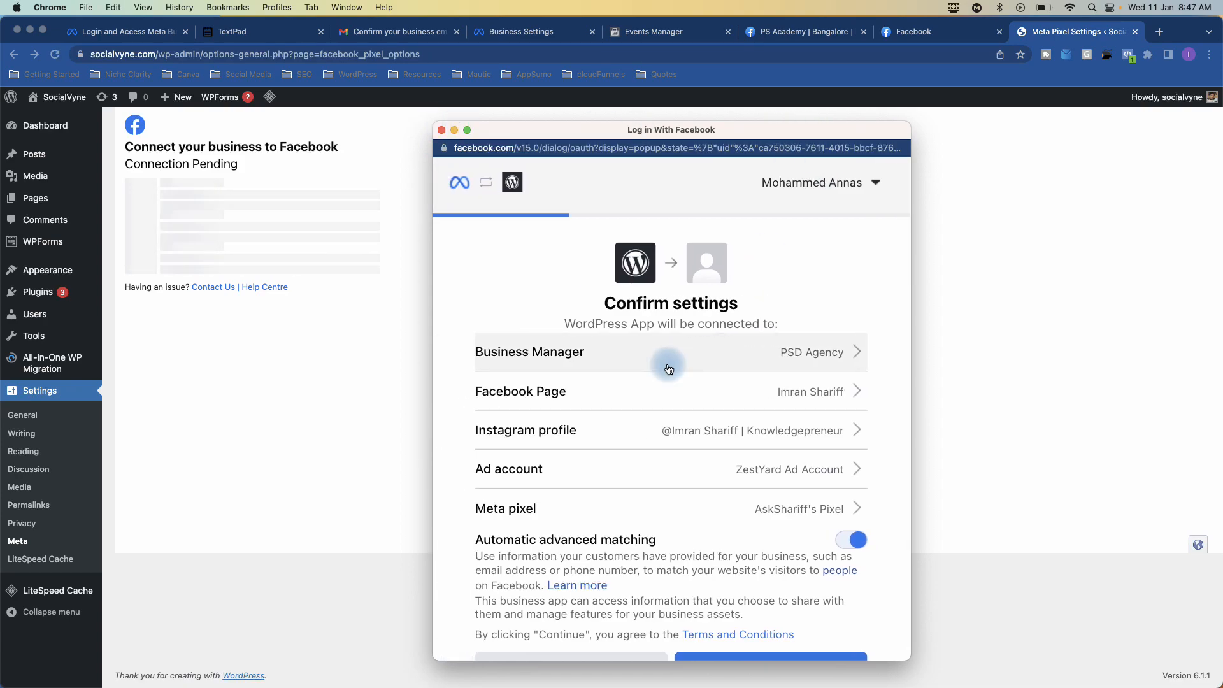
Choose SV Agency Services as the Business Manager and continue to the Page choice.
{"action": "scroll", "coordinate": [673, 391], "scroll_direction": "down", "scroll_amount": 2}
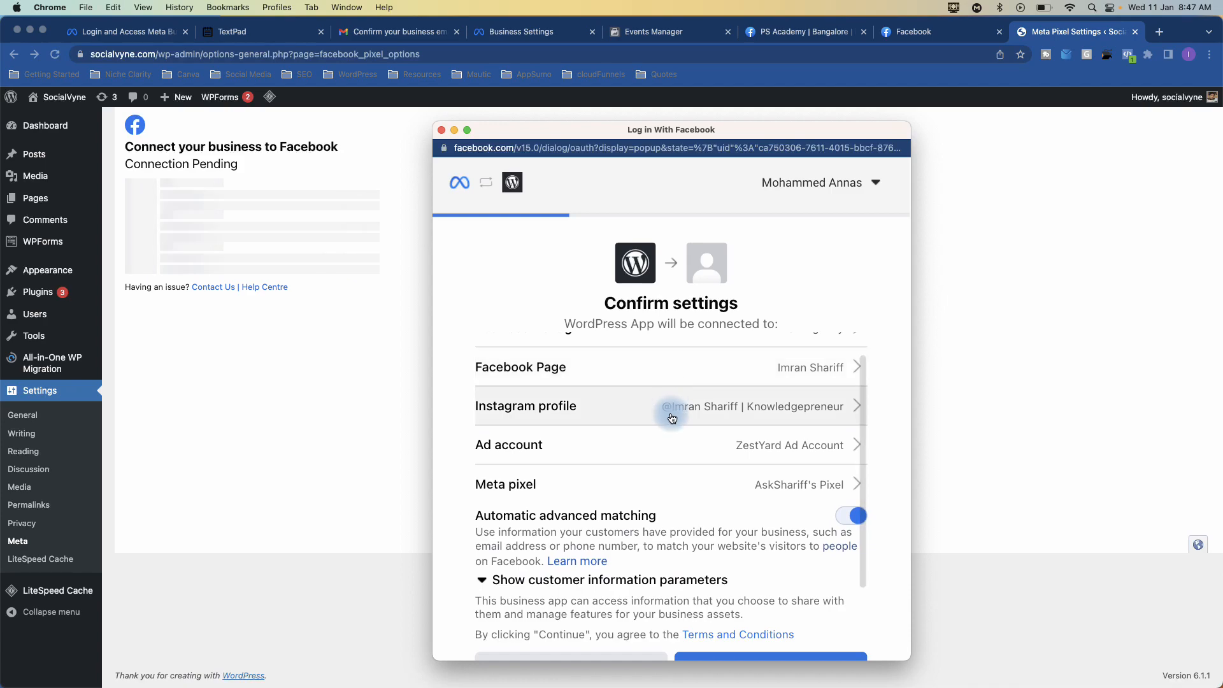
{"action": "scroll", "coordinate": [673, 392], "scroll_direction": "up", "scroll_amount": 2}
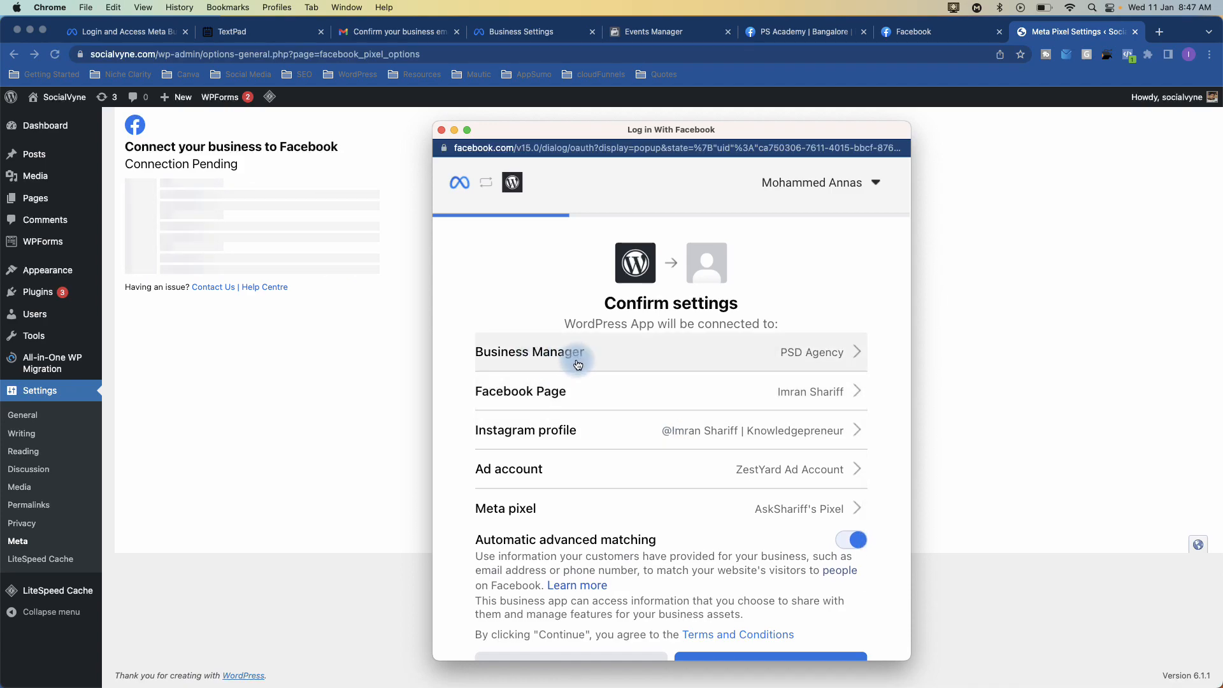
{"action": "left_click", "coordinate": [796, 355]}
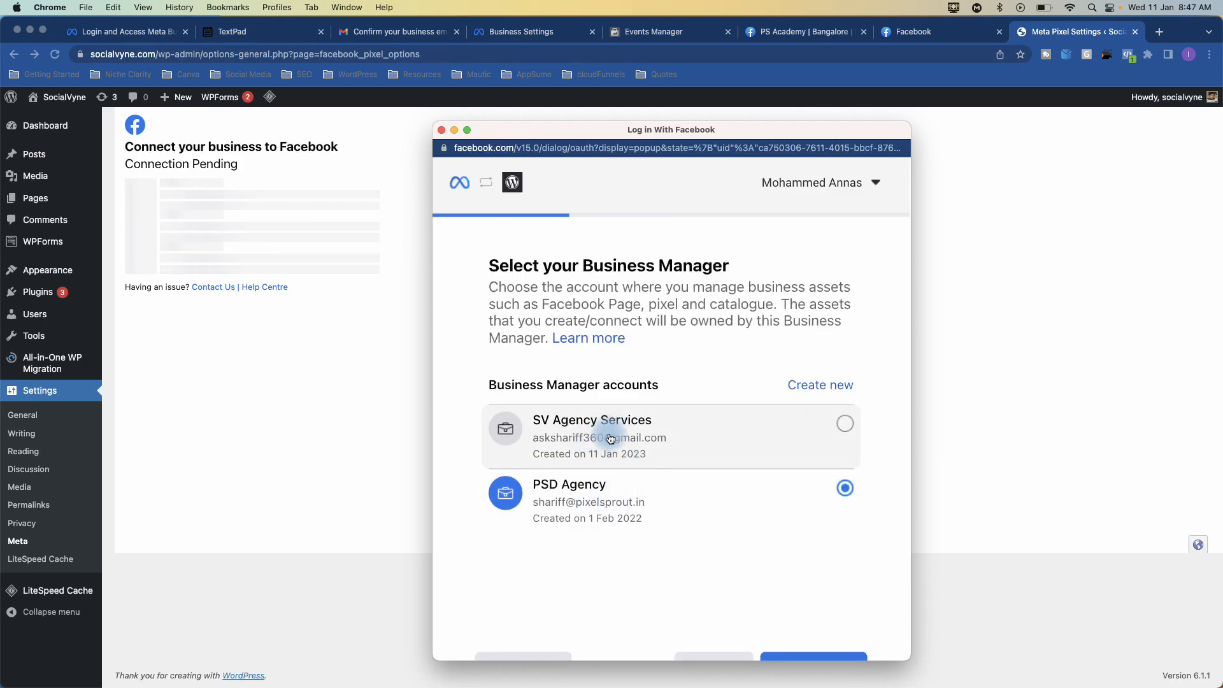
{"action": "left_click", "coordinate": [610, 439]}
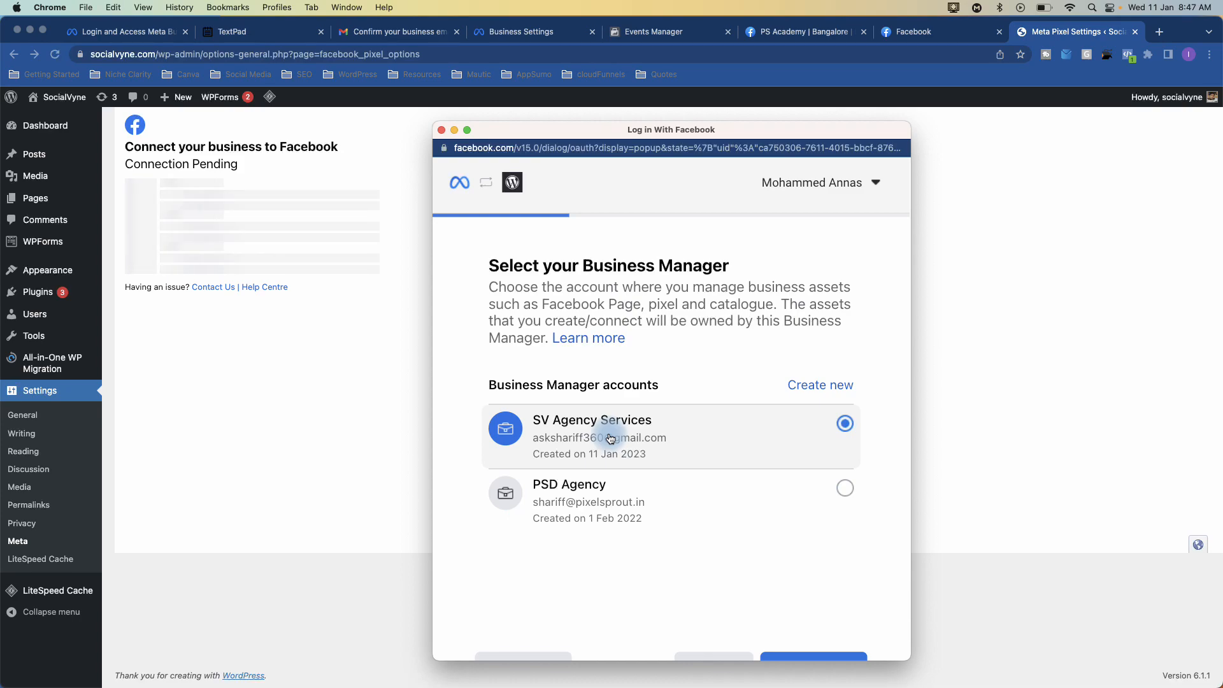
{"action": "scroll", "coordinate": [574, 433], "scroll_direction": "down", "scroll_amount": 3}
{"action": "left_click", "coordinate": [815, 580]}
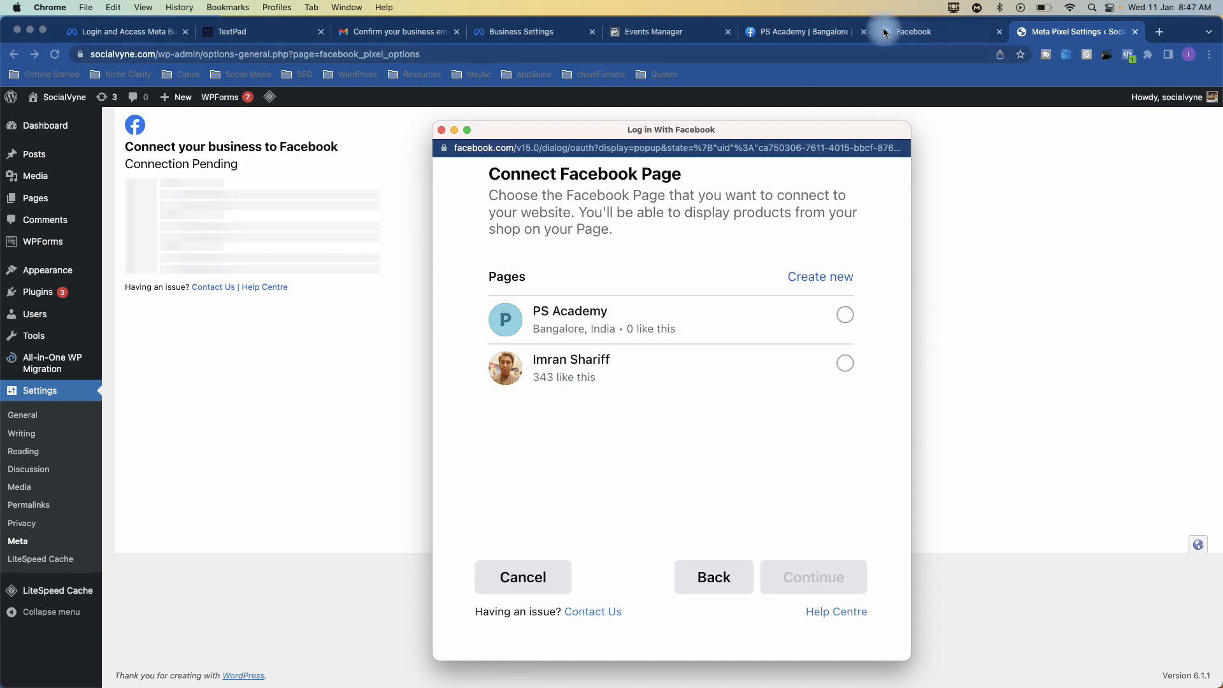
{"action": "left_click", "coordinate": [786, 37]}
Check the PS Academy Page, Events Manager pixel overview and WordPress Meta settings tabs, then return to the popup.
{"action": "left_click", "coordinate": [786, 37]}
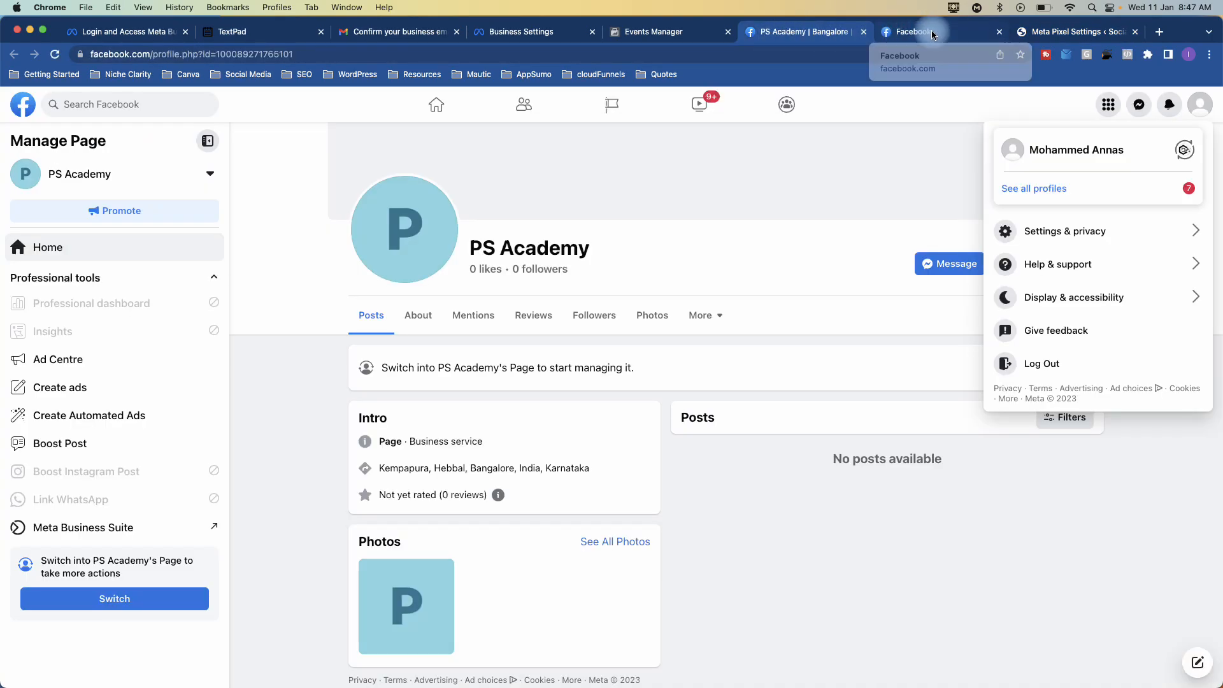
{"action": "left_click", "coordinate": [950, 33]}
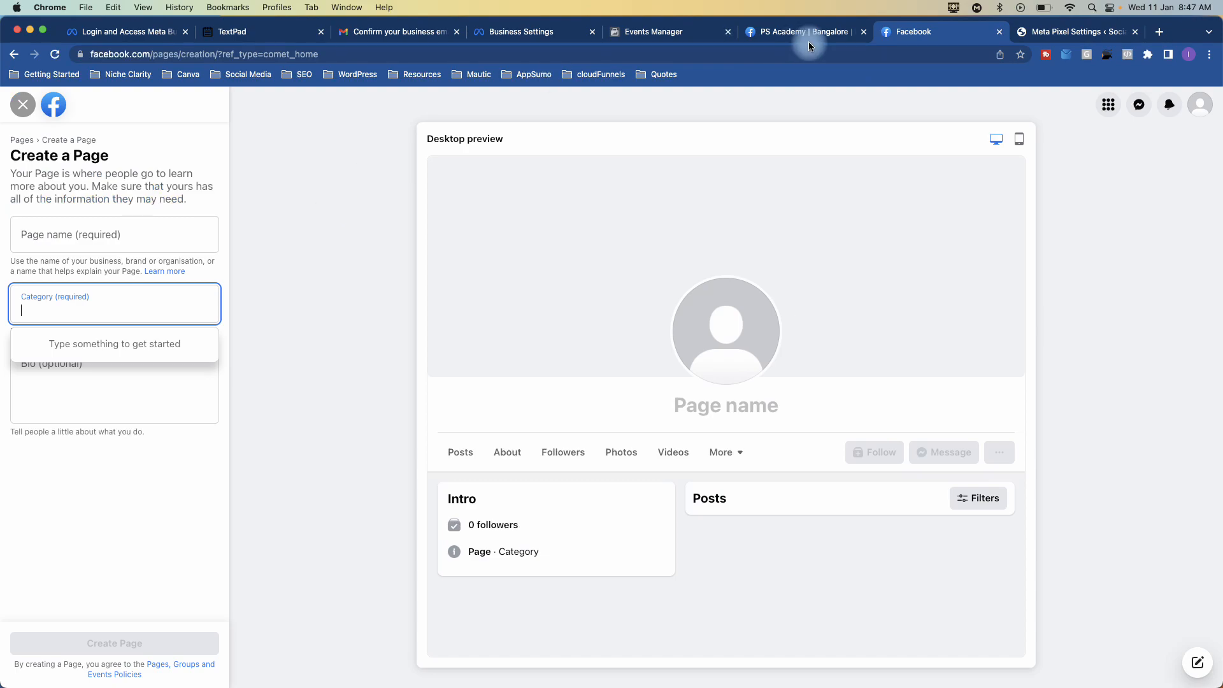
{"action": "left_click", "coordinate": [769, 33]}
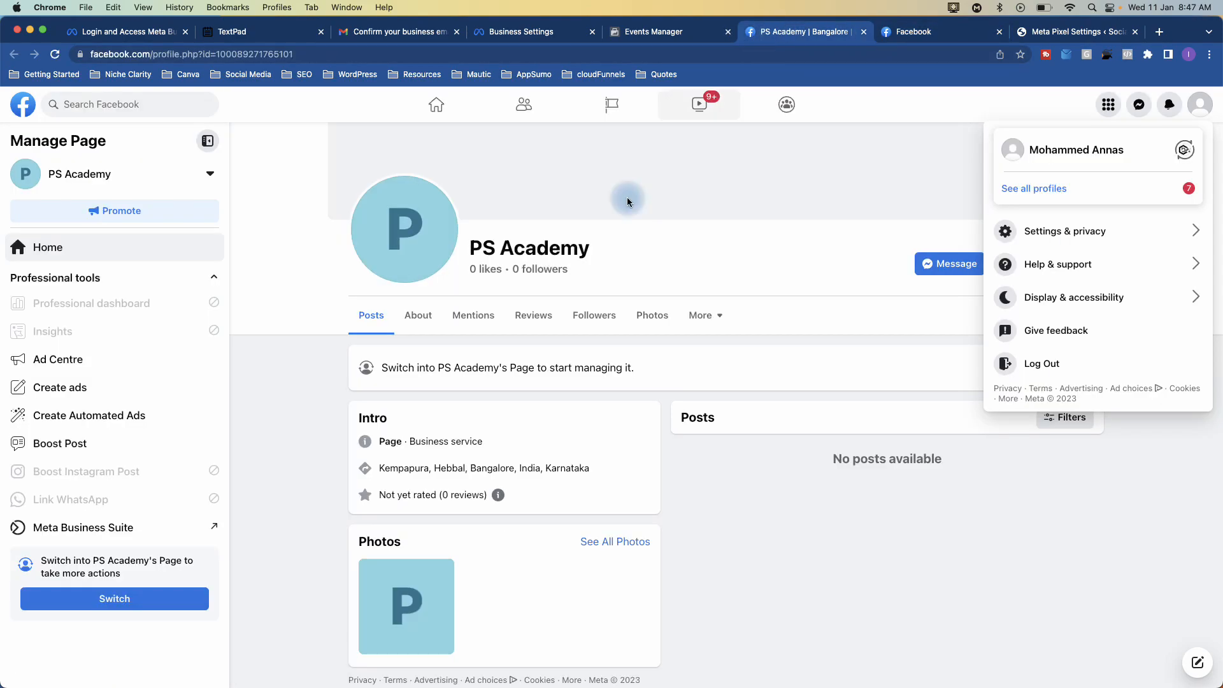
{"action": "left_click", "coordinate": [663, 35]}
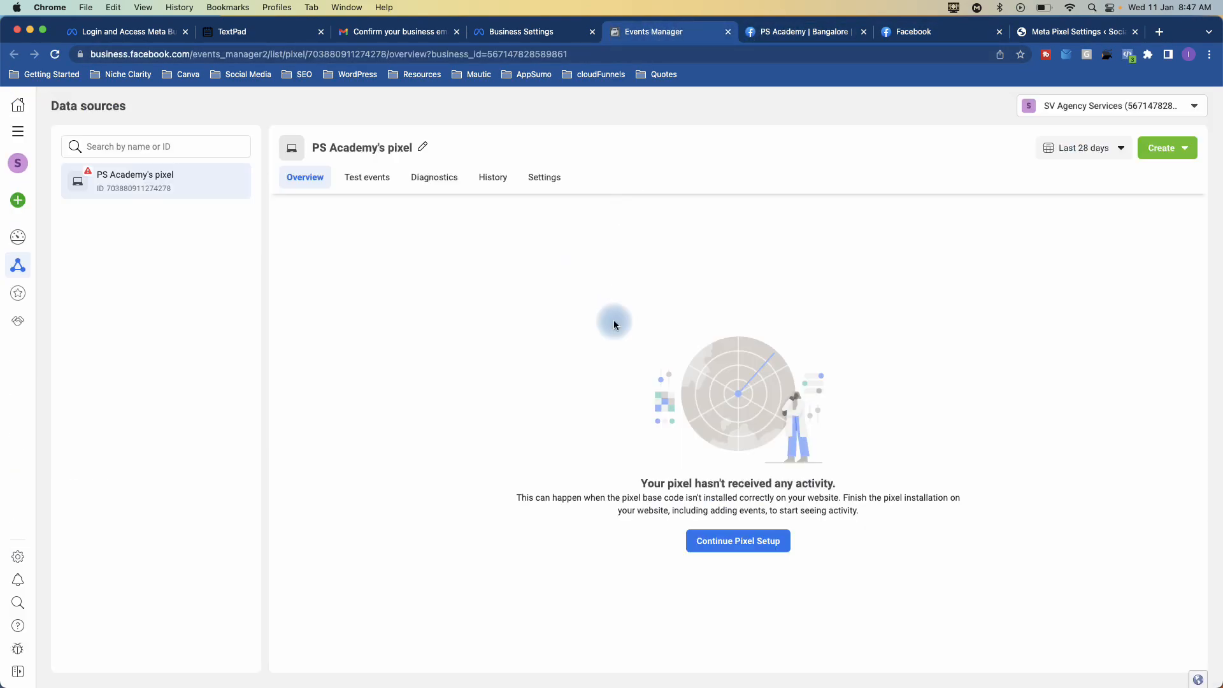
{"action": "left_click", "coordinate": [1082, 31]}
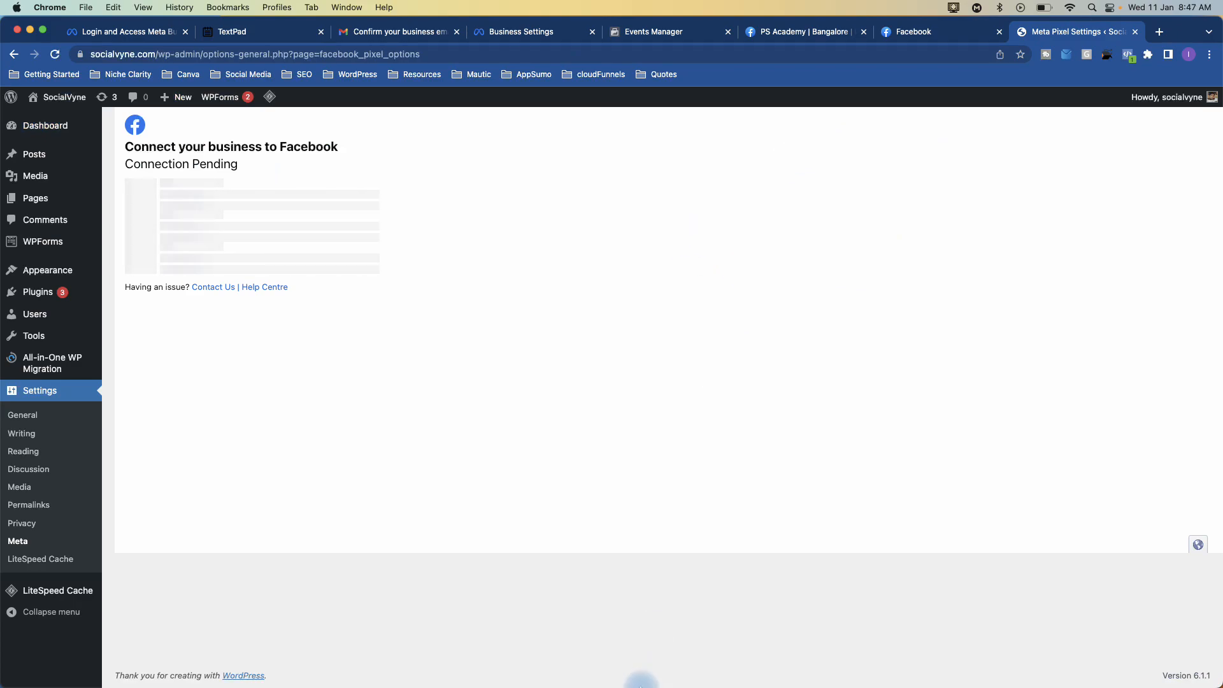
{"action": "mouse_move", "coordinate": [642, 686]}
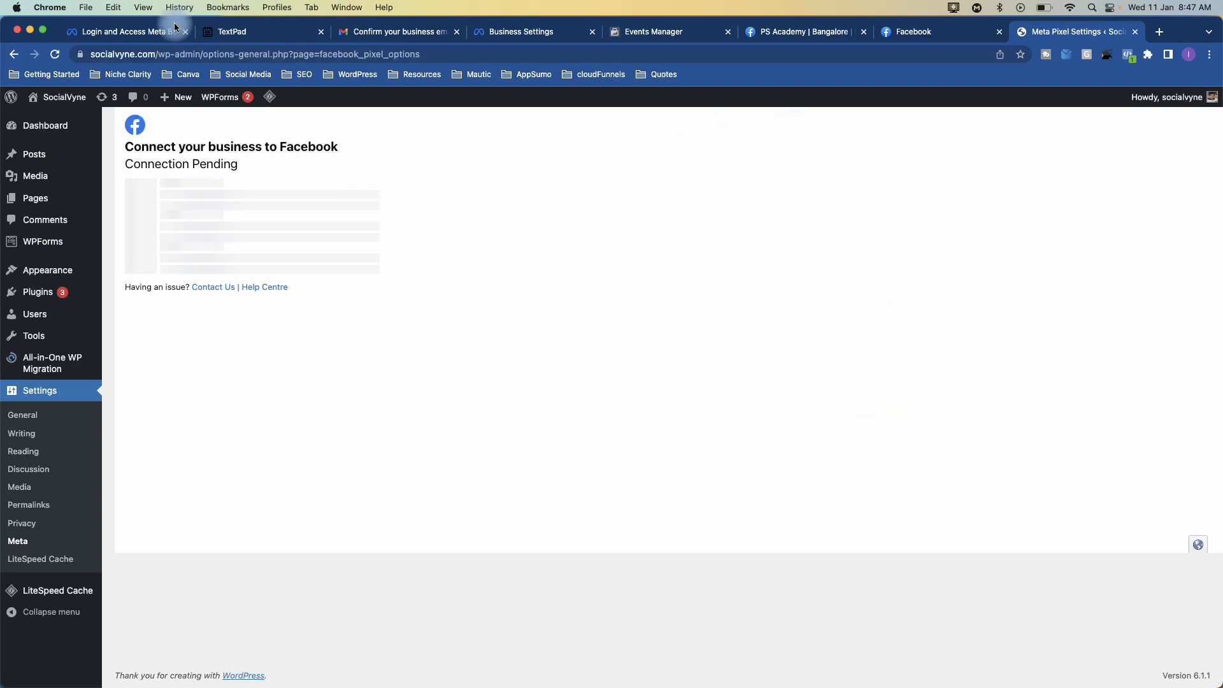
{"action": "left_click", "coordinate": [30, 30]}
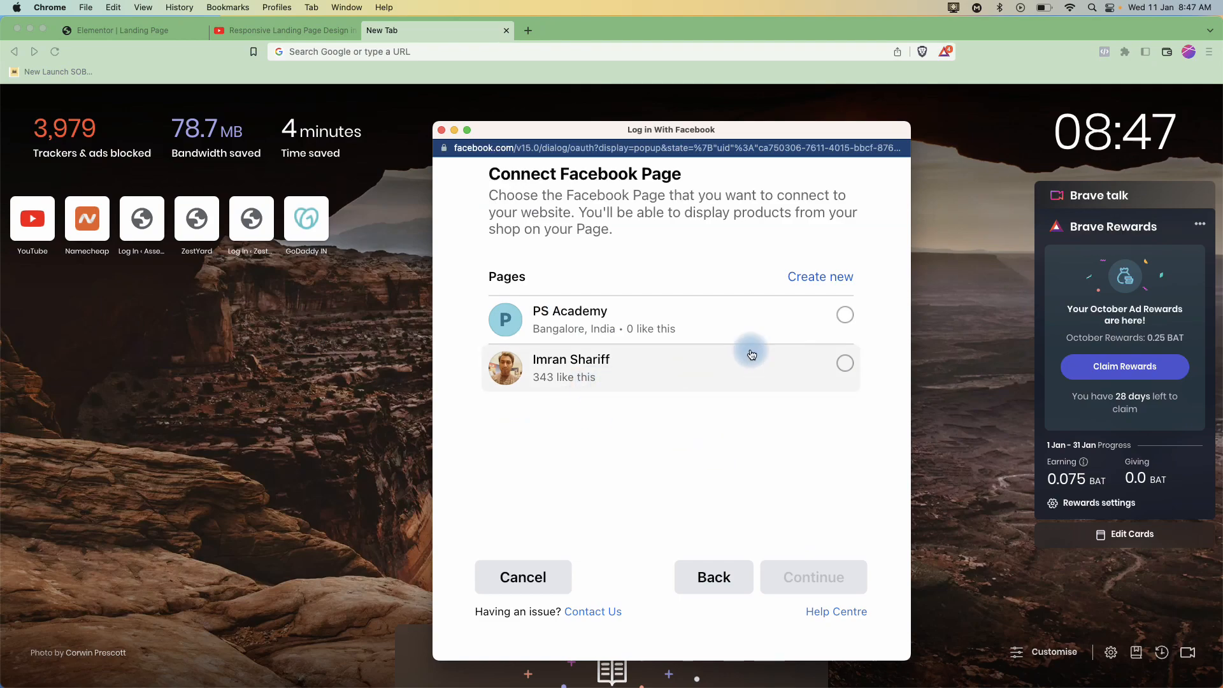
Connect the PS Academy Page and skip Instagram.
{"action": "left_click", "coordinate": [845, 315]}
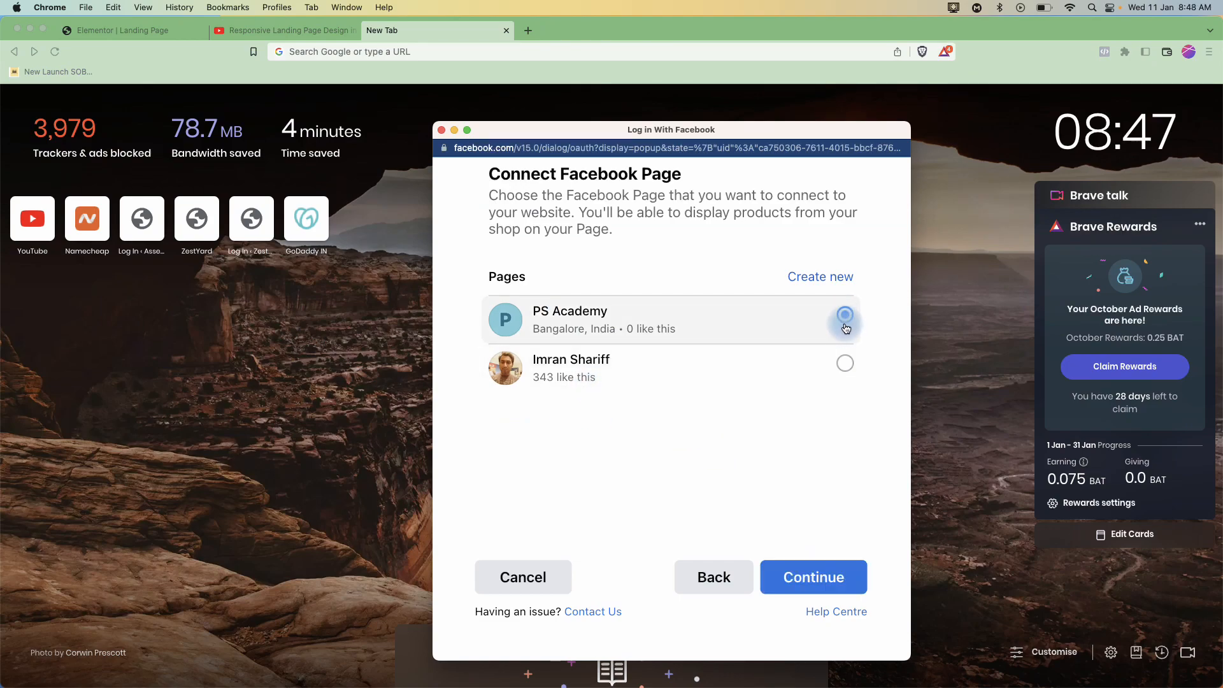
{"action": "left_click", "coordinate": [827, 582]}
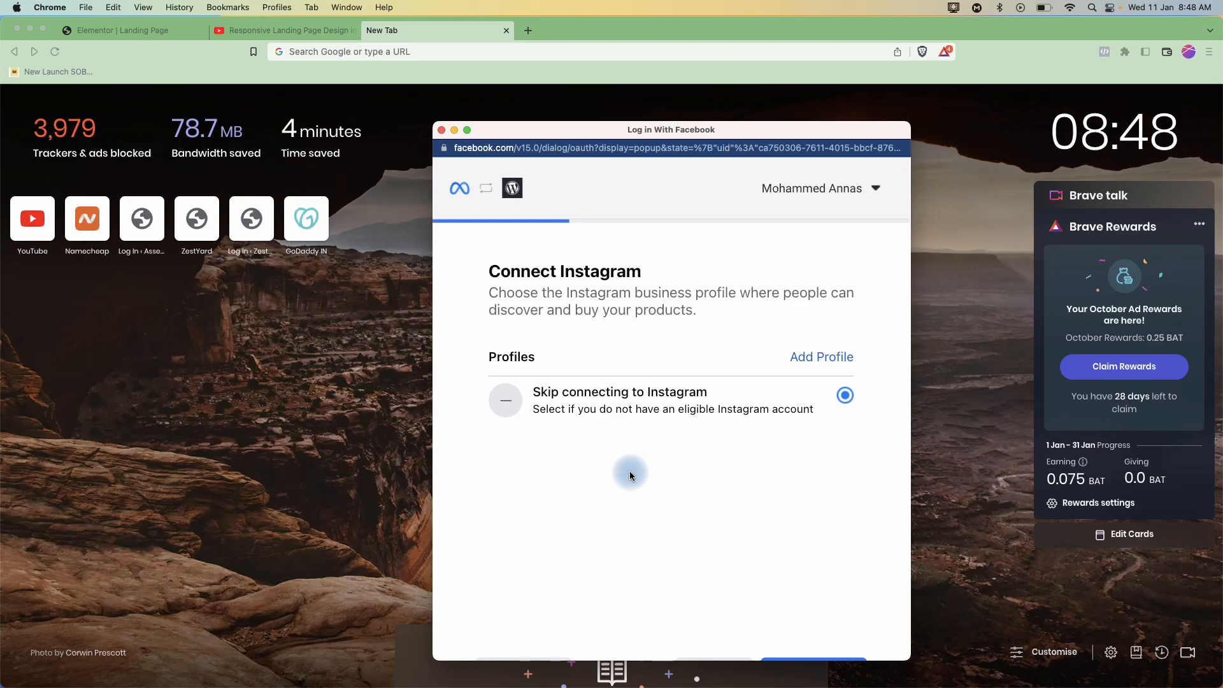
{"action": "scroll", "coordinate": [671, 480], "scroll_direction": "down", "scroll_amount": 5}
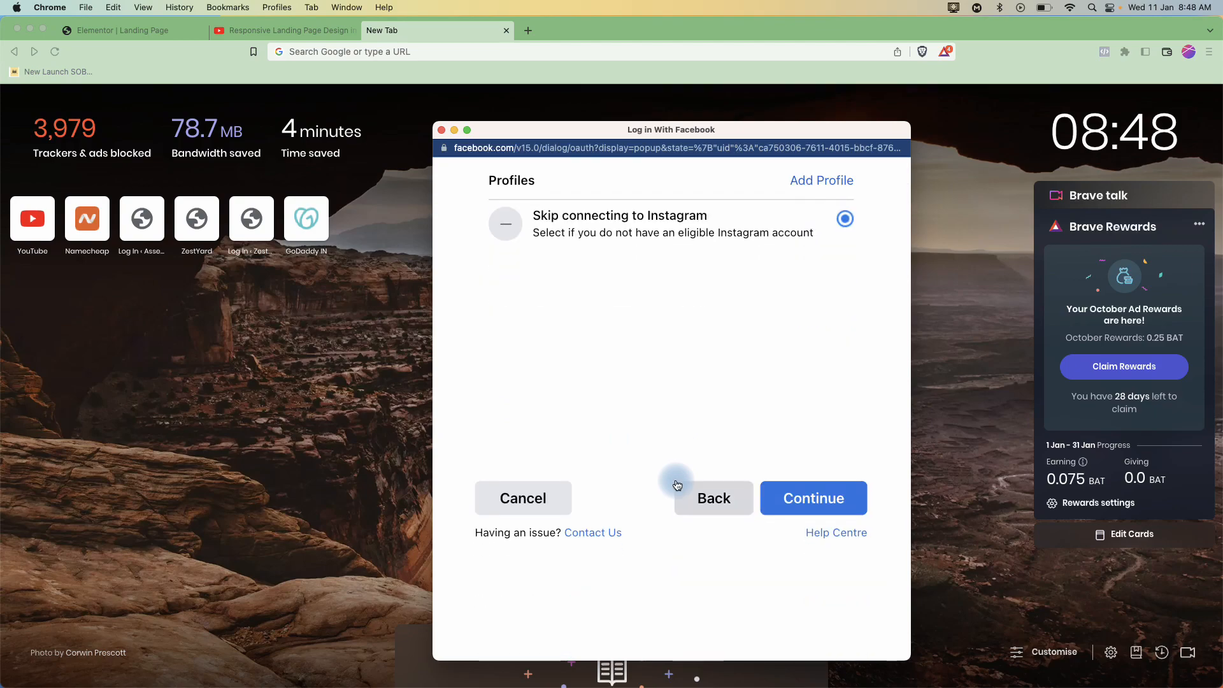
{"action": "left_click", "coordinate": [805, 521]}
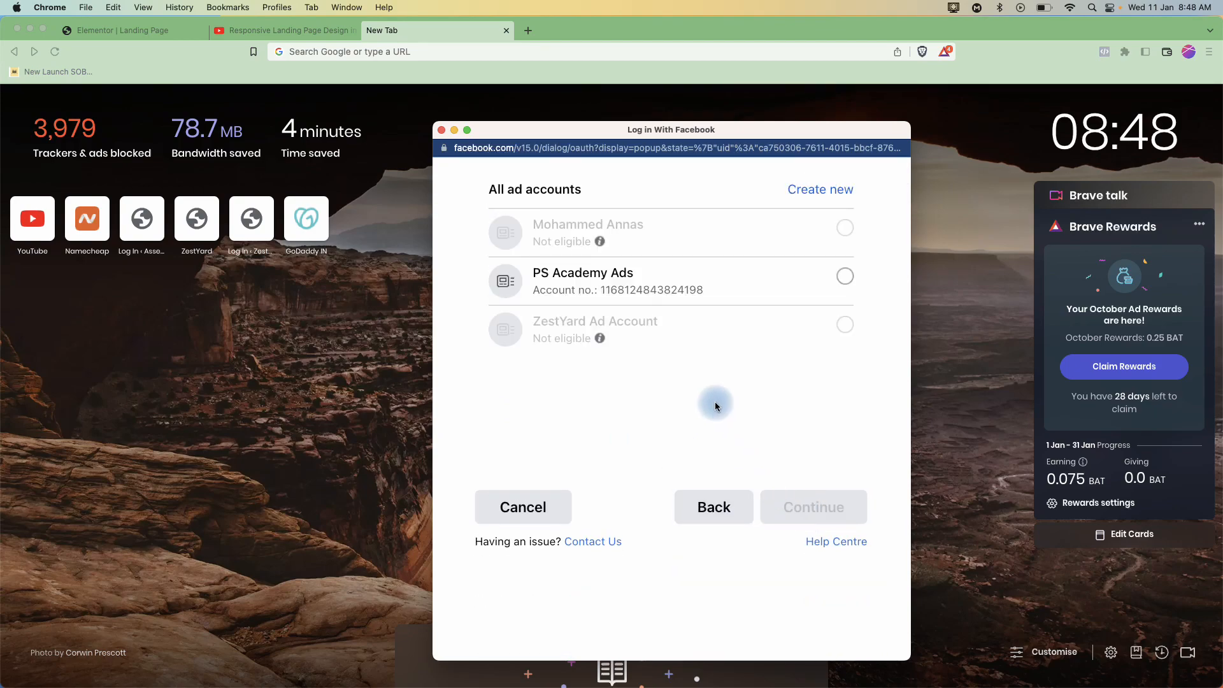
Choose the PS Academy Ads ad account and continue to the pixel step.
{"action": "scroll", "coordinate": [715, 401], "scroll_direction": "up", "scroll_amount": 5}
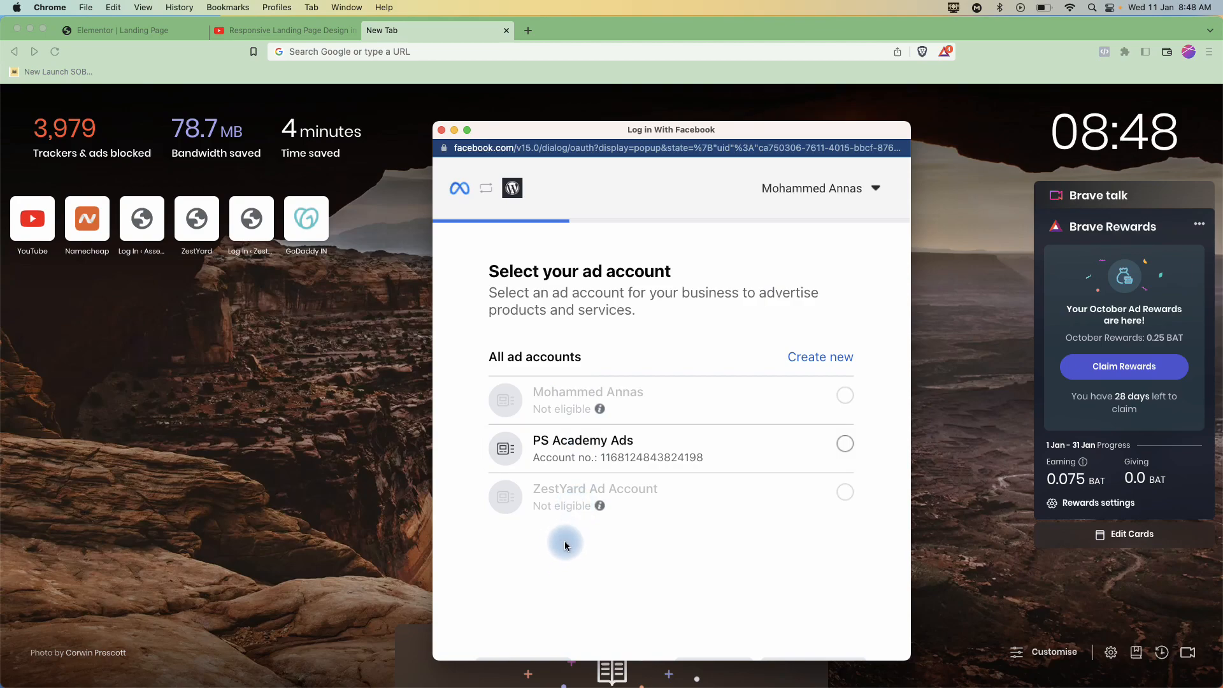
{"action": "mouse_move", "coordinate": [561, 408]}
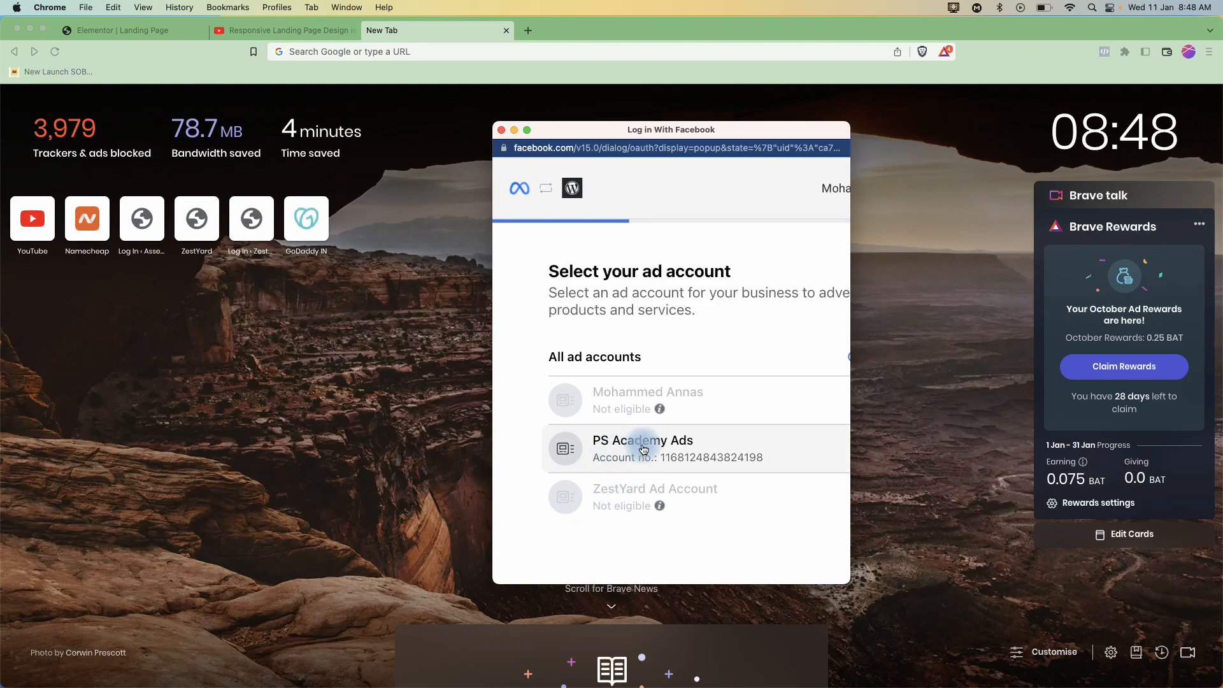
{"action": "scroll", "coordinate": [643, 449], "scroll_direction": "right", "scroll_amount": 4}
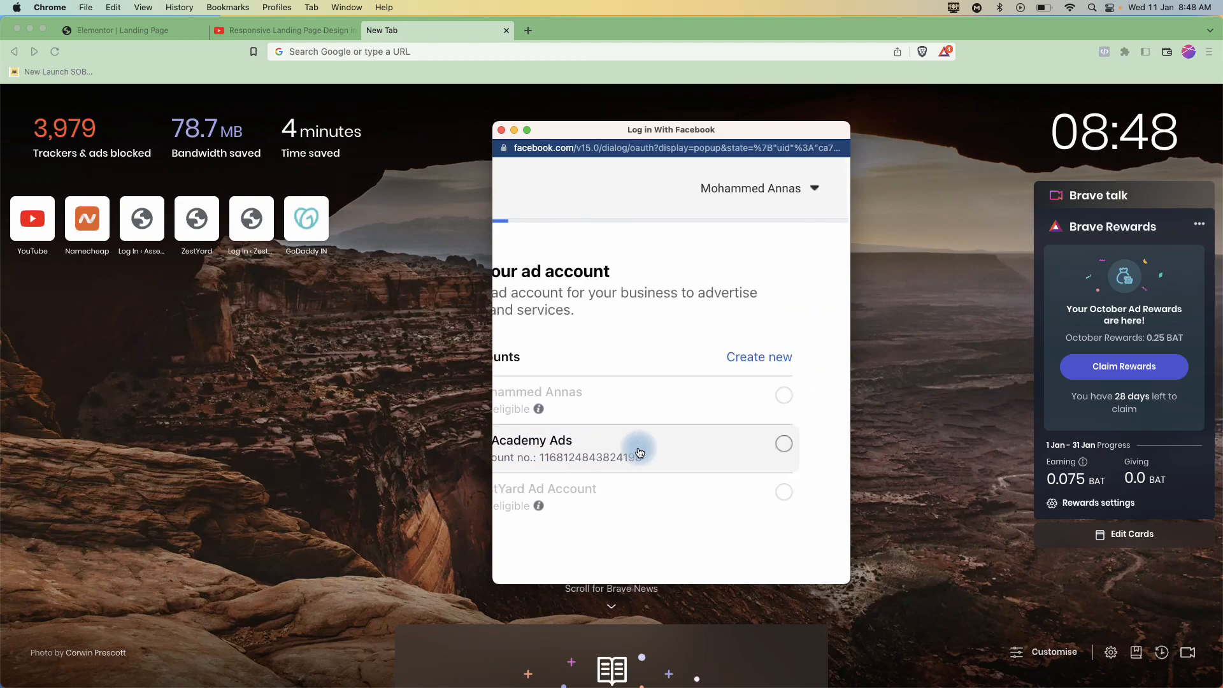
{"action": "left_click", "coordinate": [778, 450]}
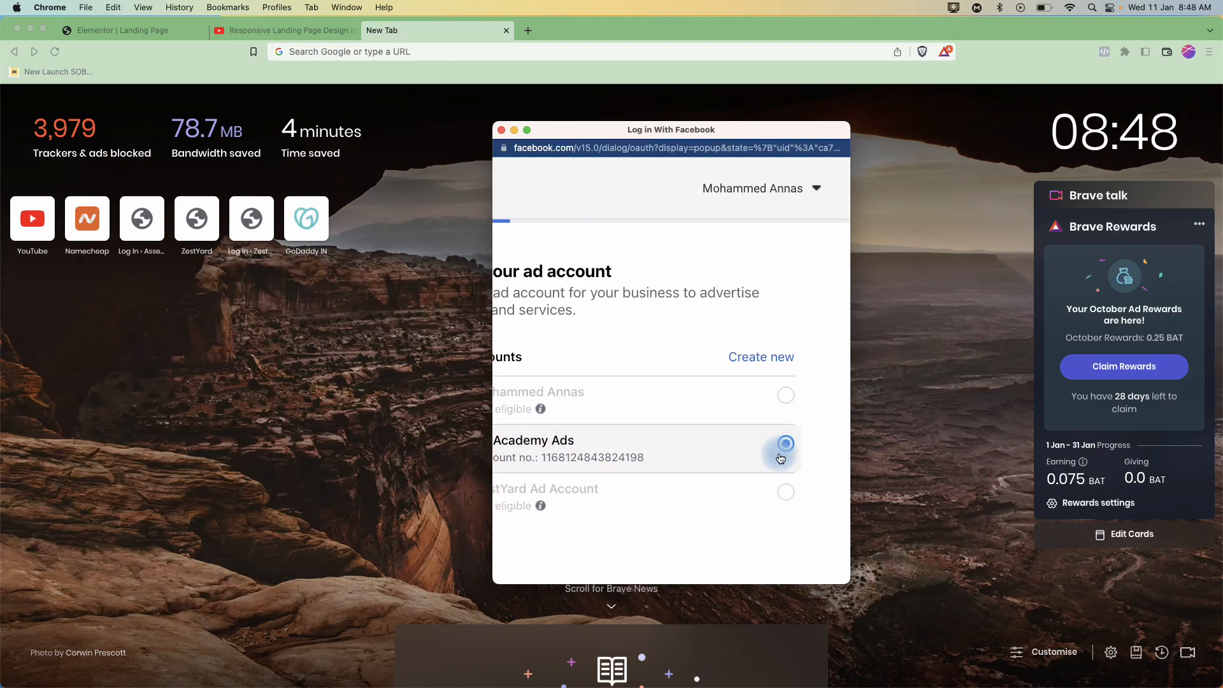
{"action": "scroll", "coordinate": [727, 455], "scroll_direction": "left", "scroll_amount": 2}
{"action": "scroll", "coordinate": [727, 458], "scroll_direction": "down", "scroll_amount": 5}
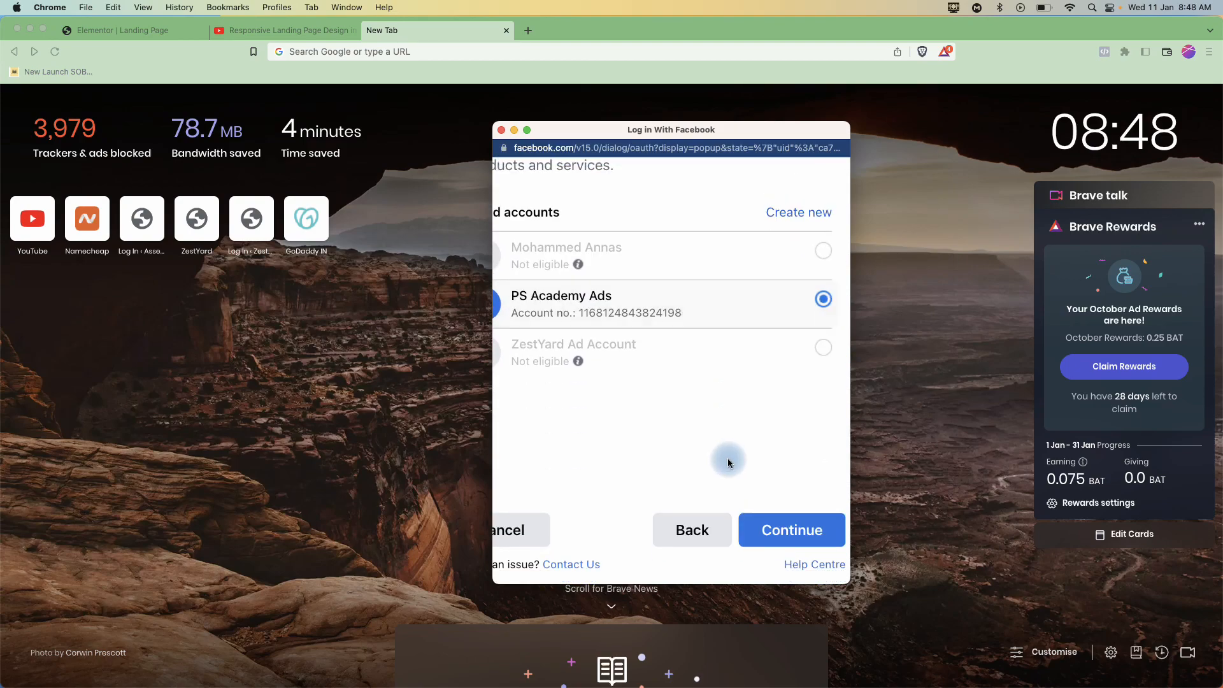
{"action": "left_click", "coordinate": [795, 538]}
Select PS Academy's pixel and continue to the settings confirmation.
{"action": "scroll", "coordinate": [725, 441], "scroll_direction": "left", "scroll_amount": 2}
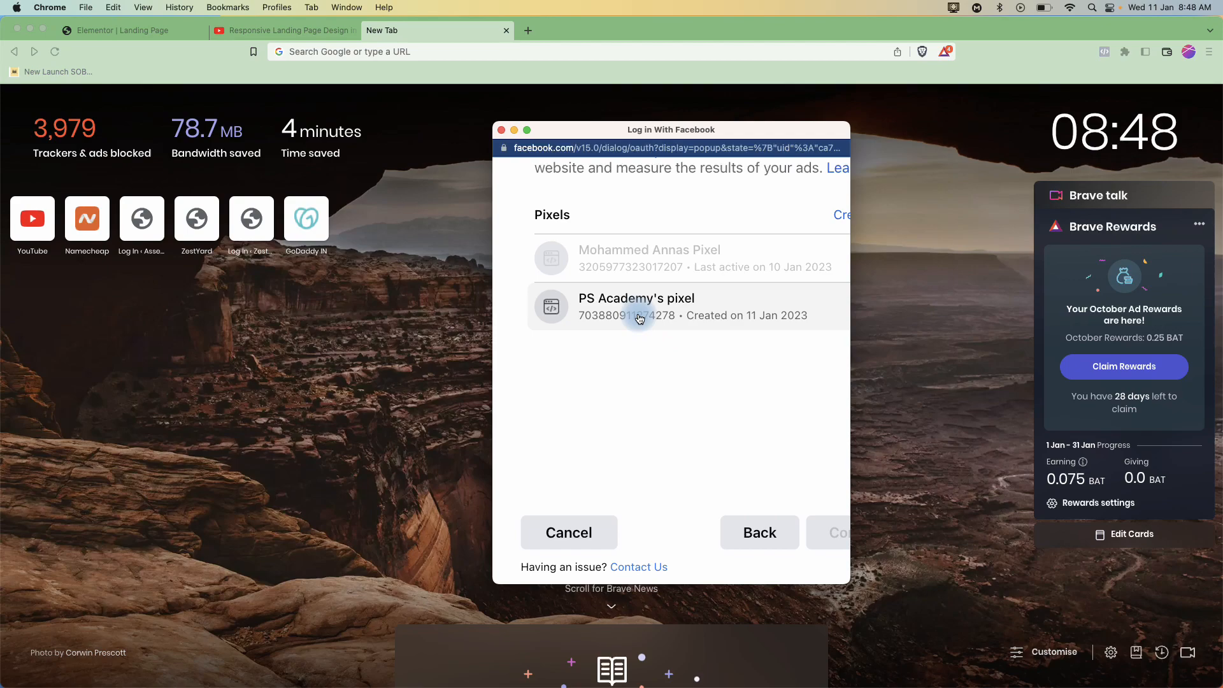
{"action": "scroll", "coordinate": [637, 315], "scroll_direction": "right", "scroll_amount": 2}
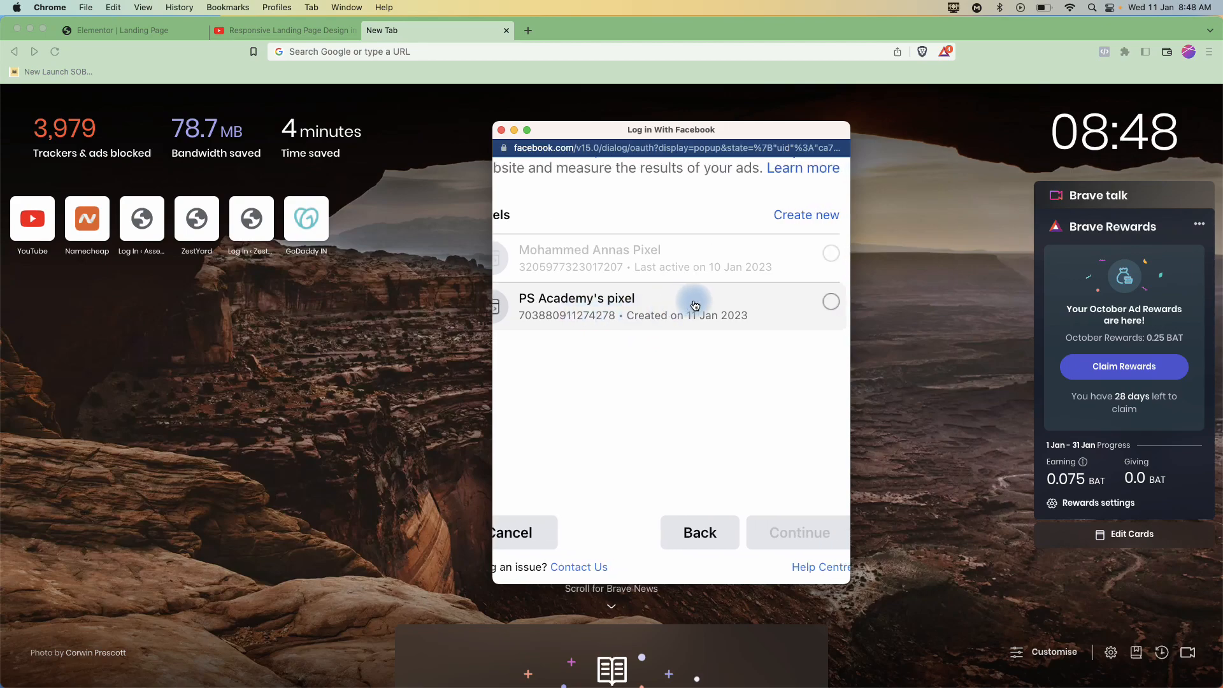
{"action": "left_click", "coordinate": [830, 305]}
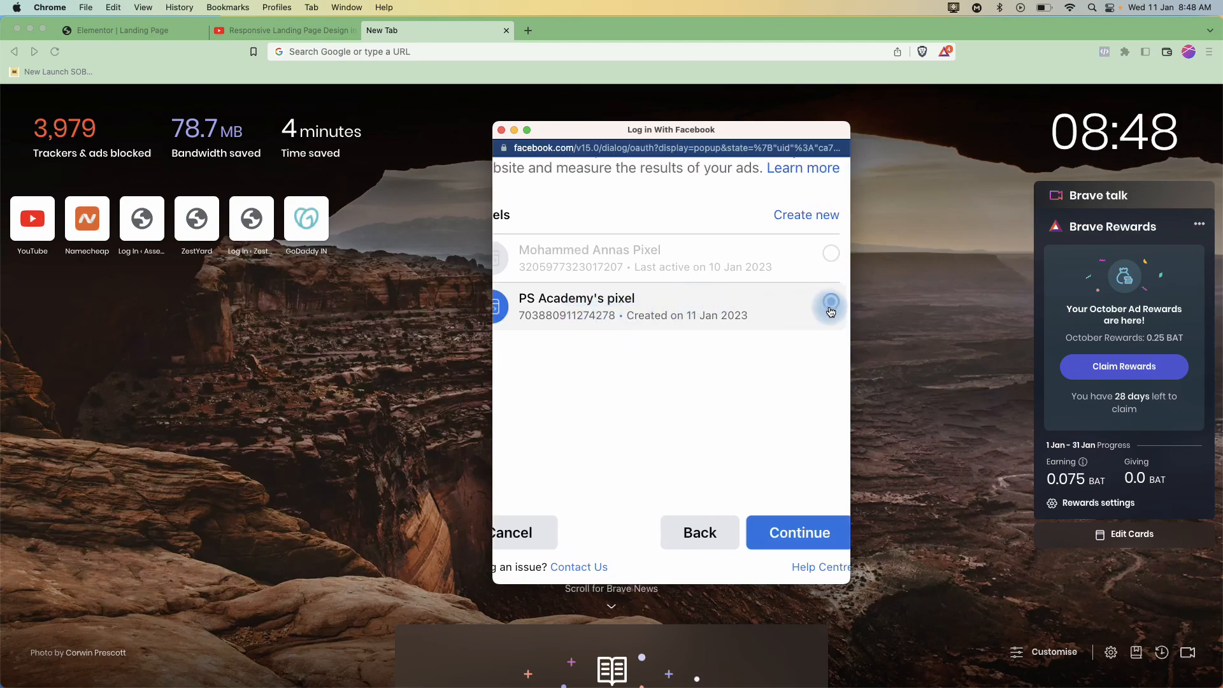
{"action": "left_click", "coordinate": [795, 533]}
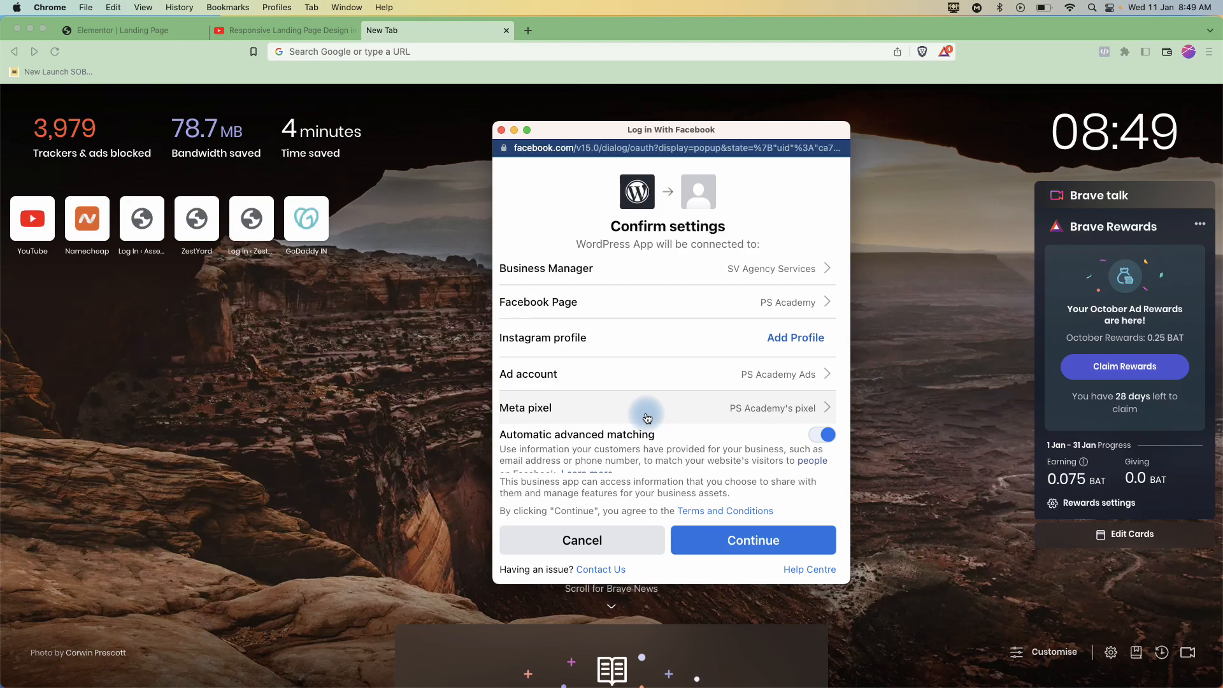
Accept the confirmed settings and permissions so WordPress App begins linking to Facebook.
{"action": "left_click", "coordinate": [753, 540]}
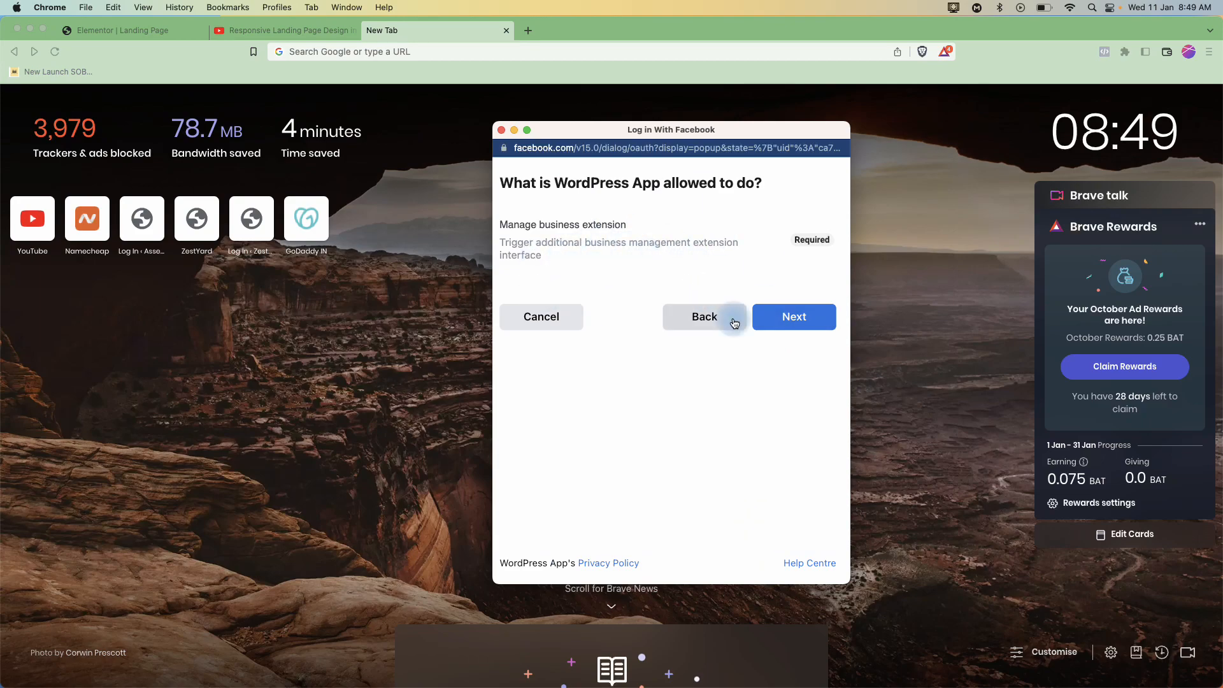
{"action": "left_click", "coordinate": [810, 323]}
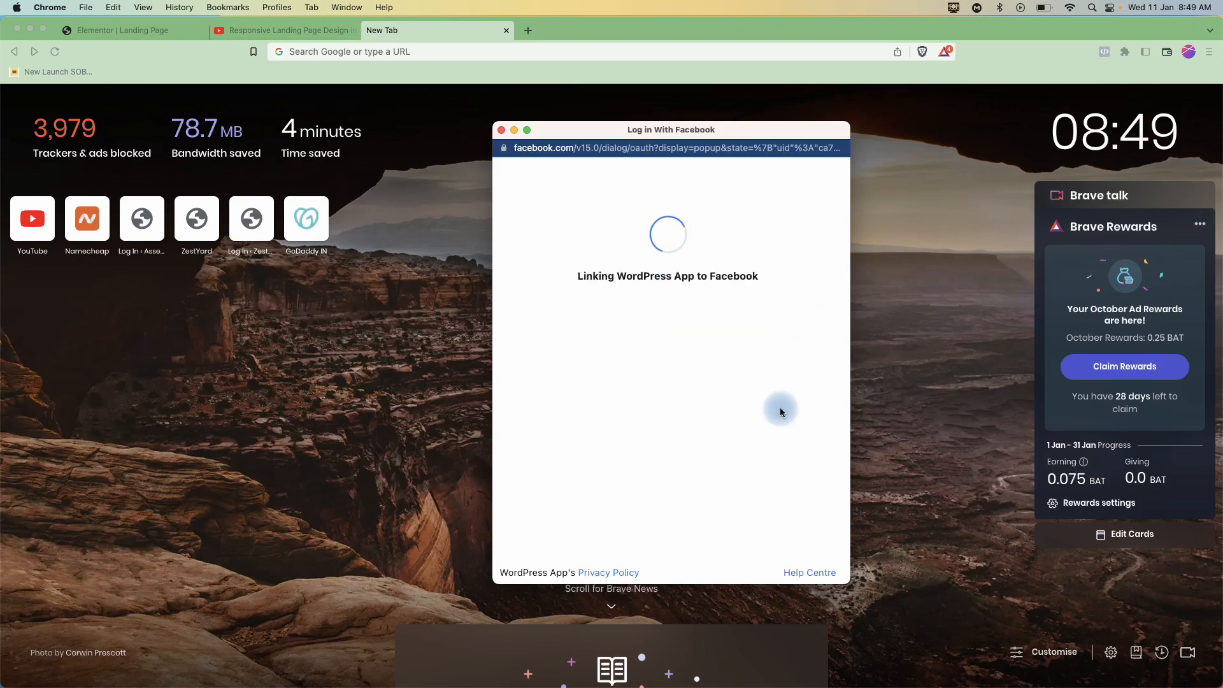
{"action": "mouse_move", "coordinate": [611, 679]}
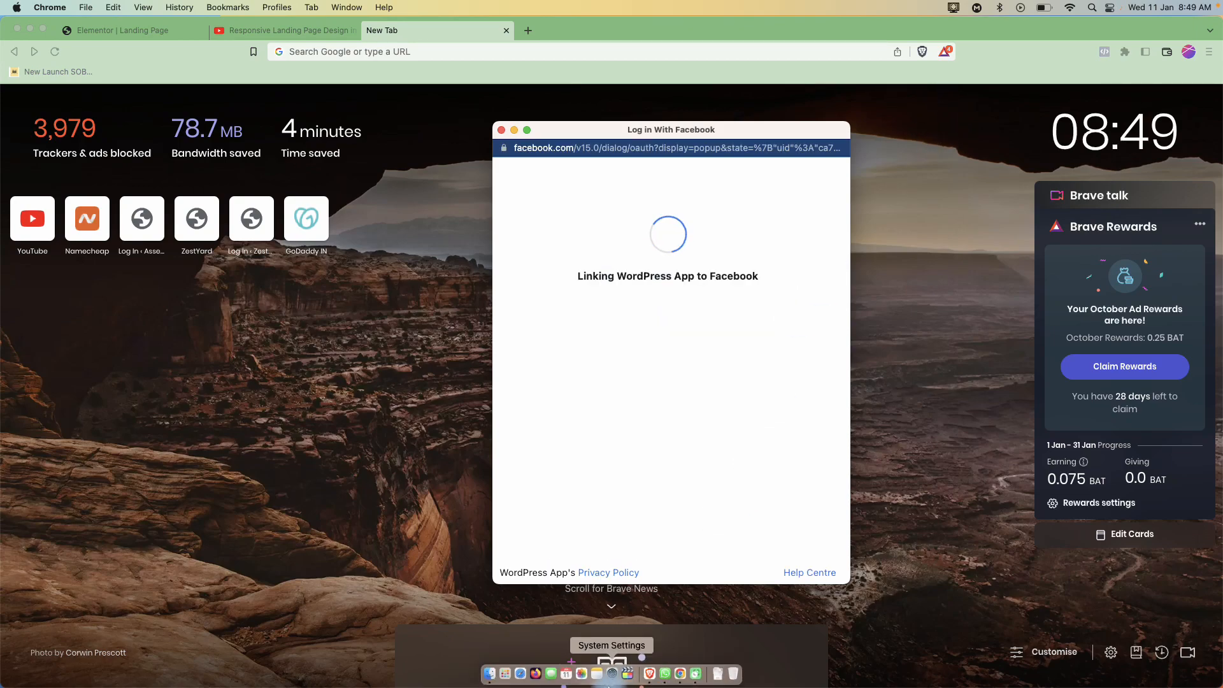
{"action": "left_click", "coordinate": [650, 674]}
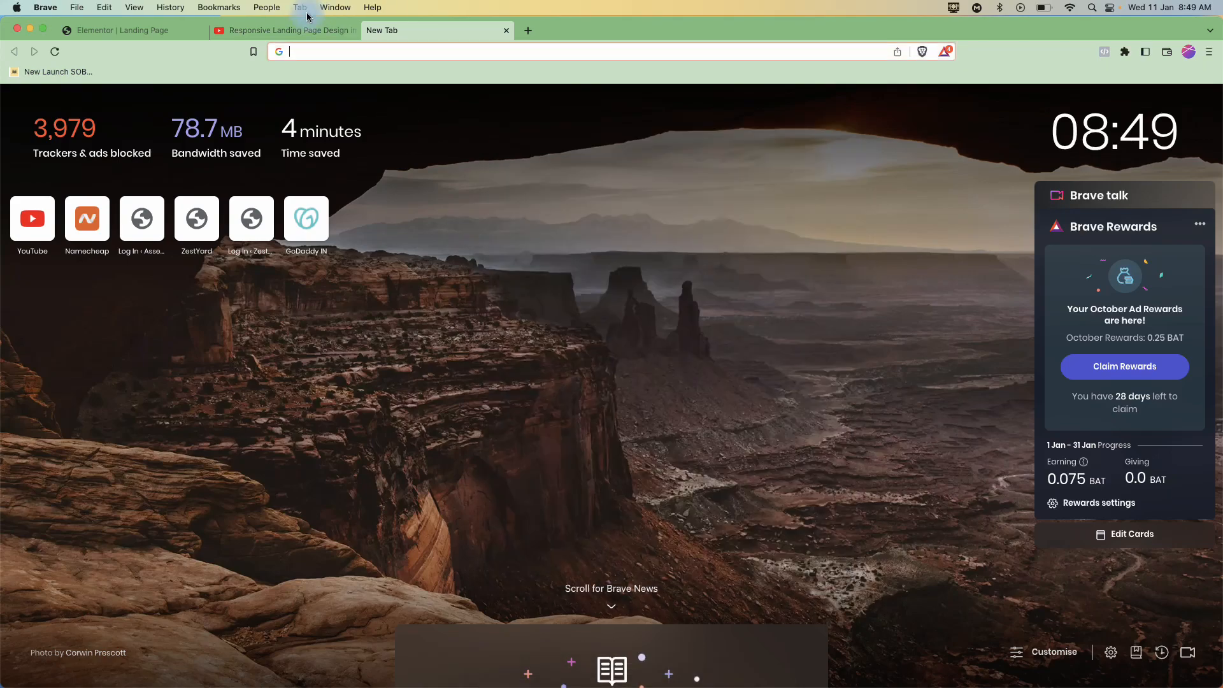
Bring back the Facebook popup and close it with Done on You're all set!
{"action": "left_click", "coordinate": [261, 8]}
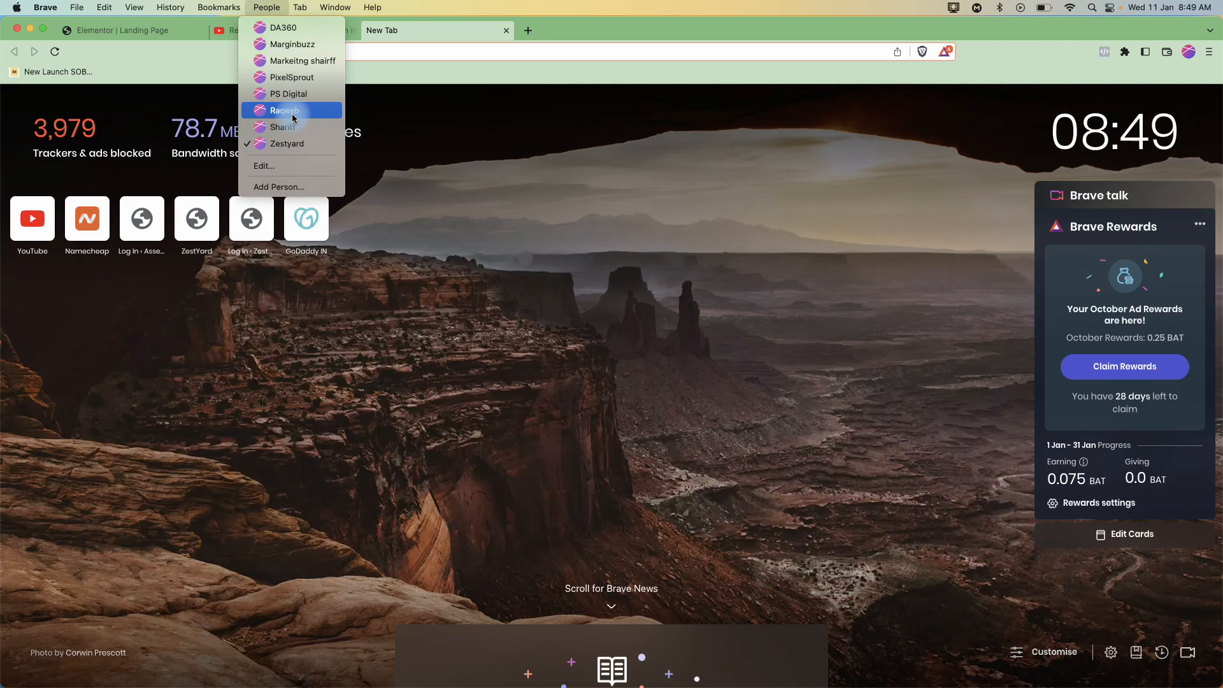
{"action": "left_click", "coordinate": [416, 453]}
{"action": "mouse_move", "coordinate": [653, 682]}
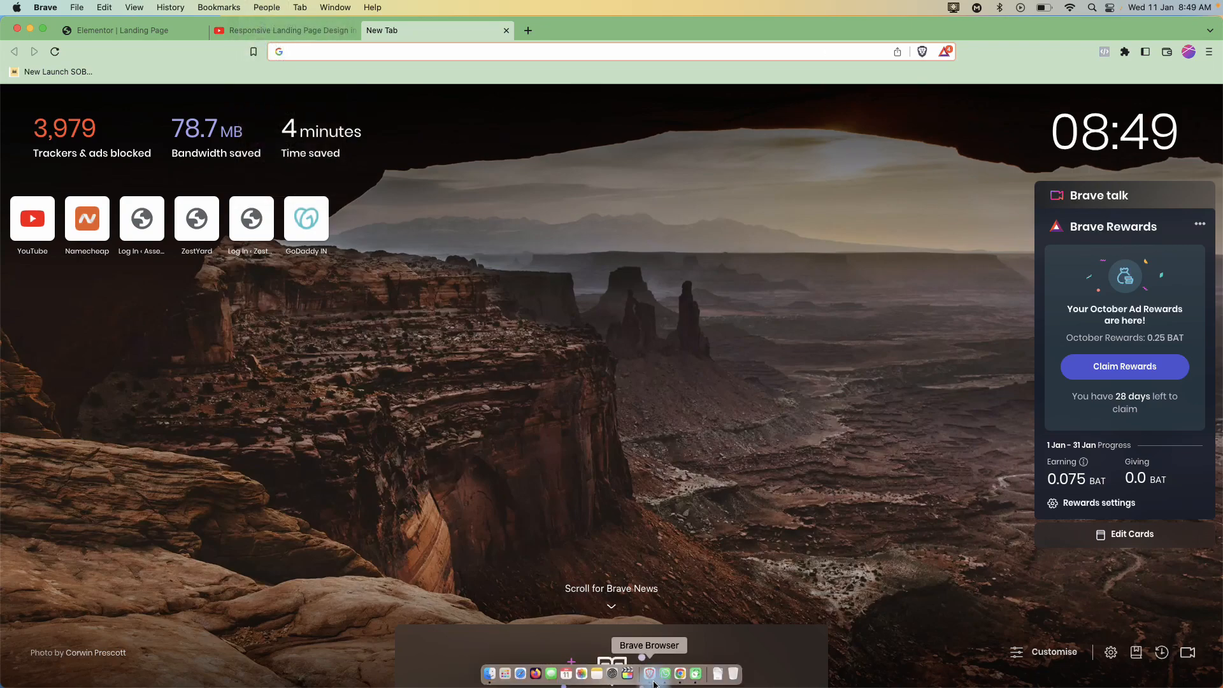
{"action": "left_click", "coordinate": [681, 675]}
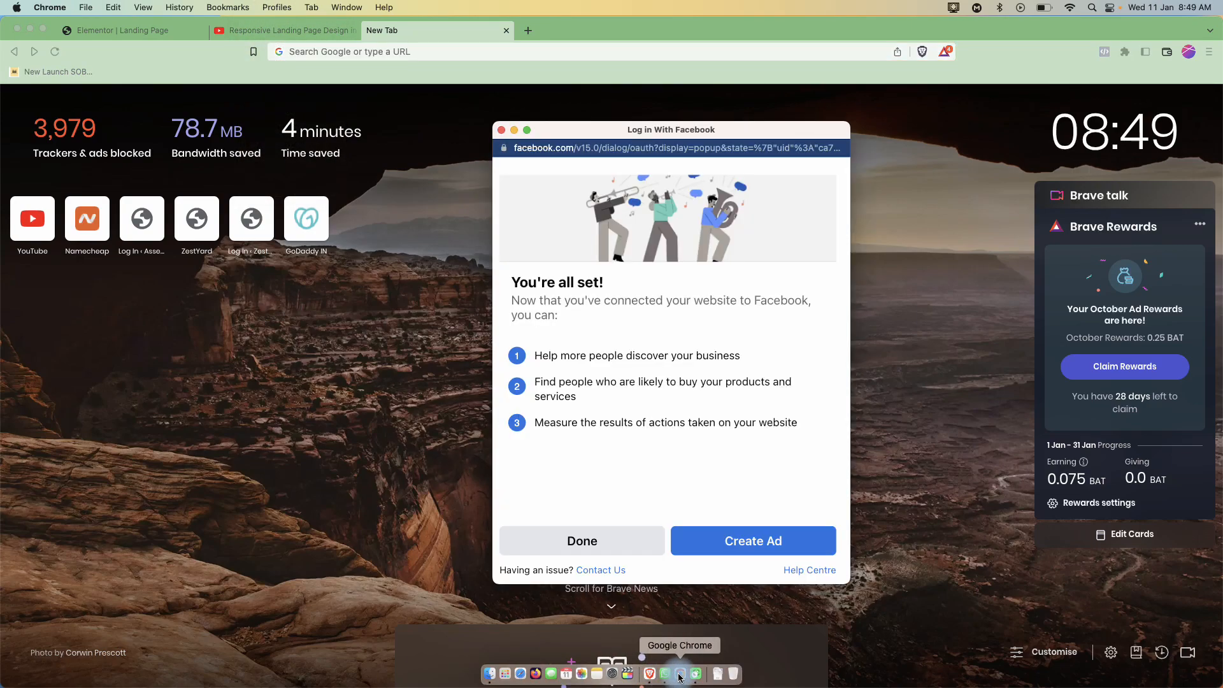
{"action": "left_click", "coordinate": [616, 542]}
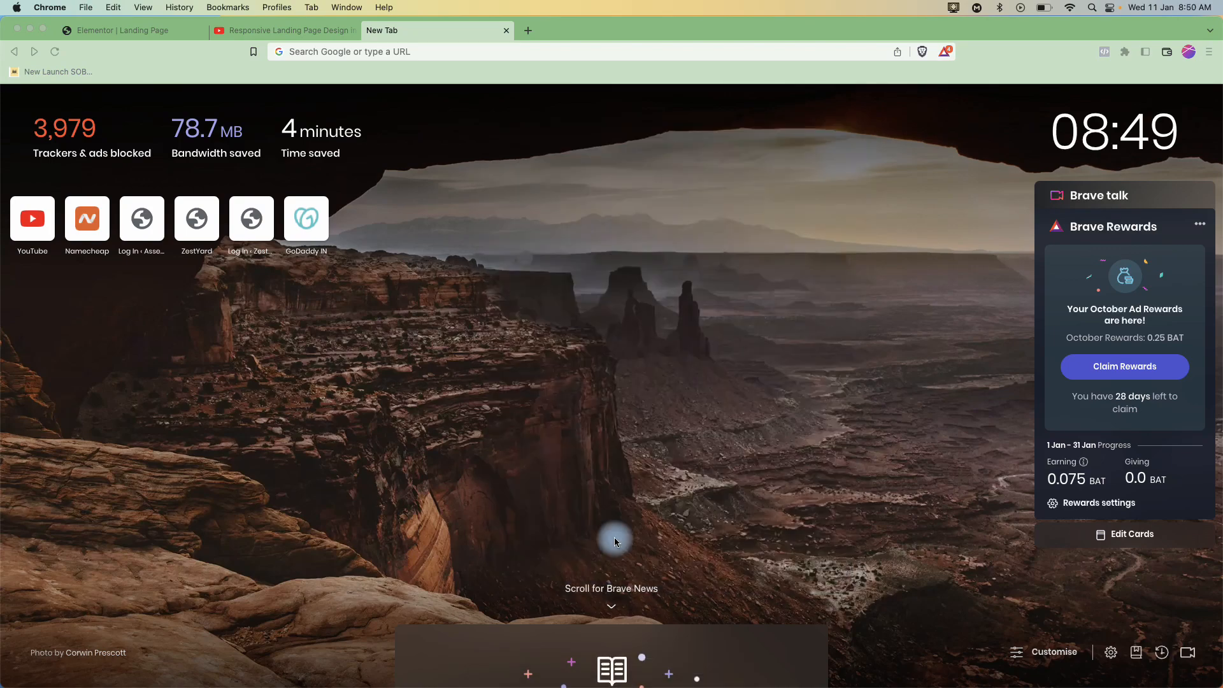
Tick 'I agree to share my token with this site' and confirm the Facebook connection.
{"action": "mouse_move", "coordinate": [636, 686]}
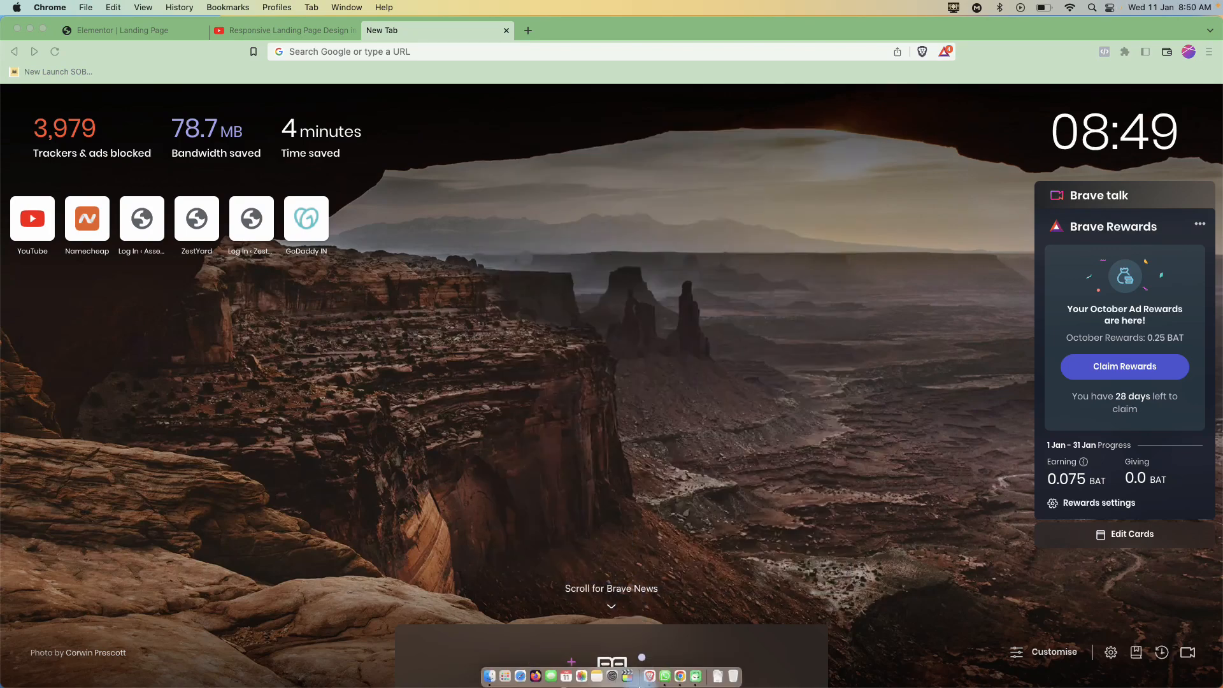
{"action": "left_click", "coordinate": [682, 675]}
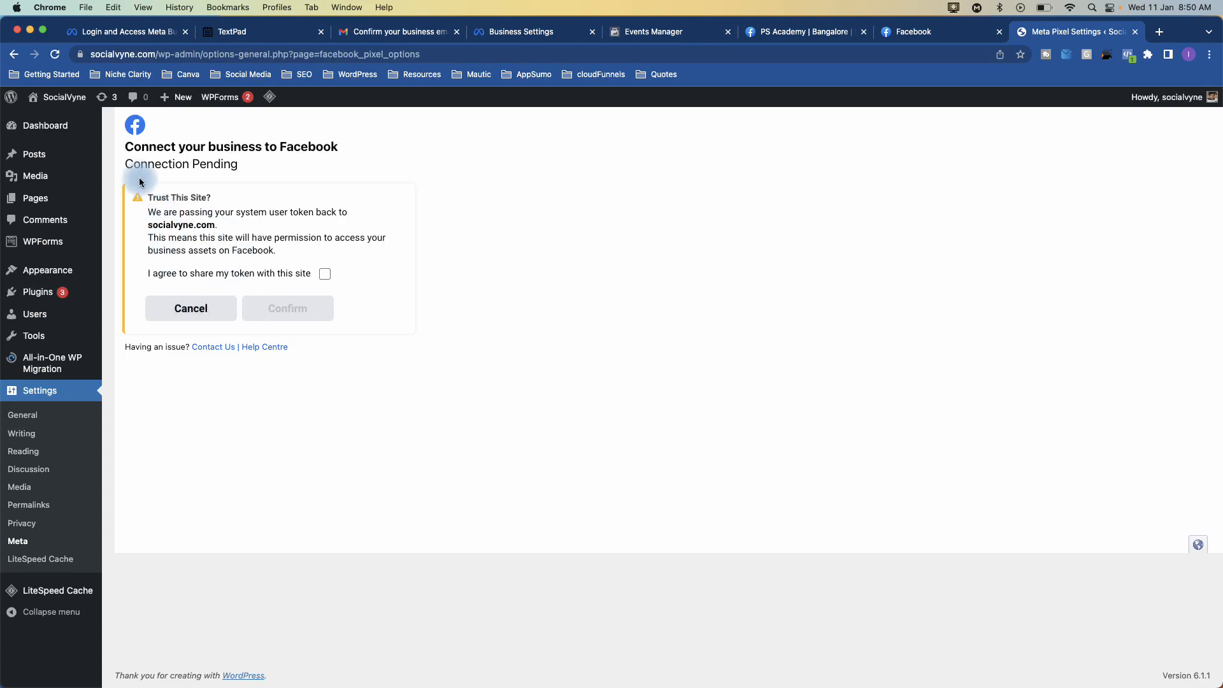
{"action": "scroll", "coordinate": [137, 178], "scroll_direction": "up", "scroll_amount": 5}
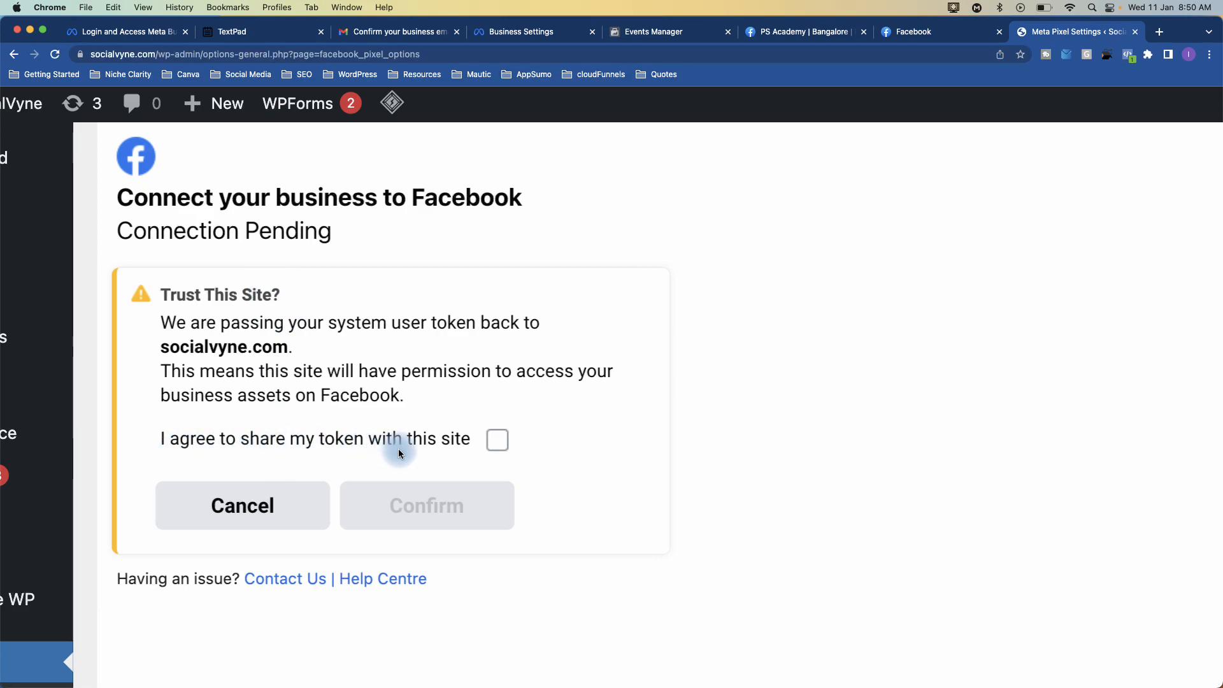
{"action": "left_click", "coordinate": [497, 440]}
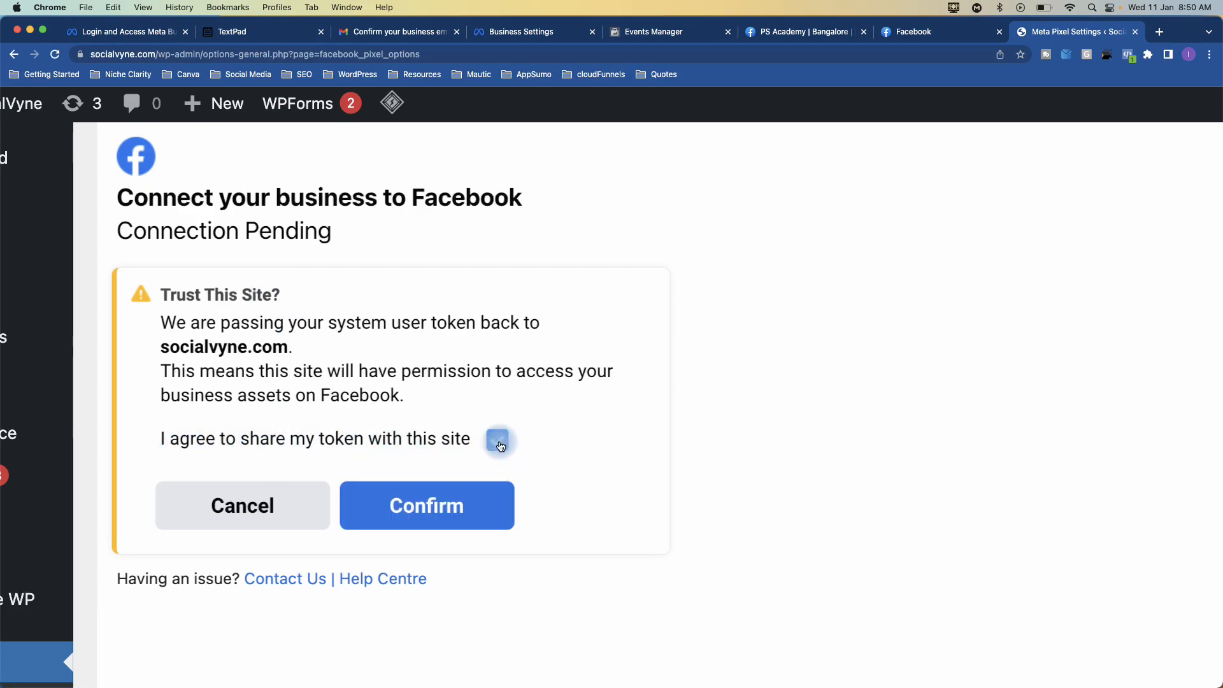
{"action": "left_click", "coordinate": [436, 507]}
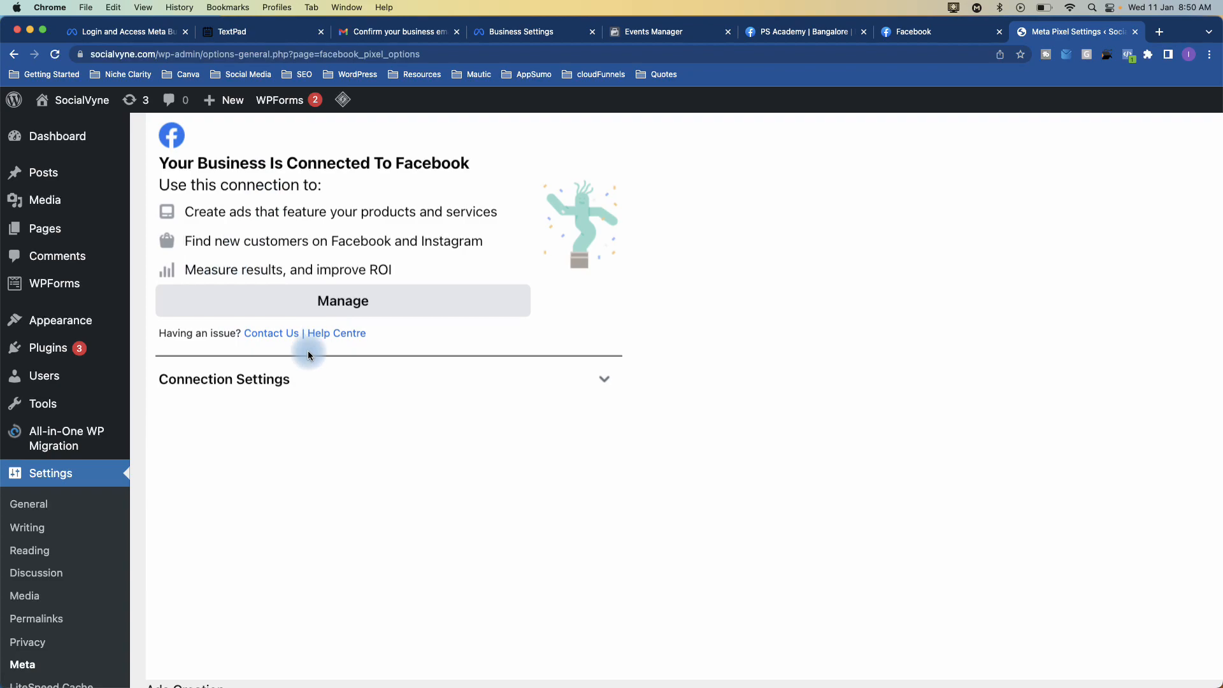
Open the WordPress App connection to see its linked PS Academy Ads account and pixel.
{"action": "left_click", "coordinate": [349, 308]}
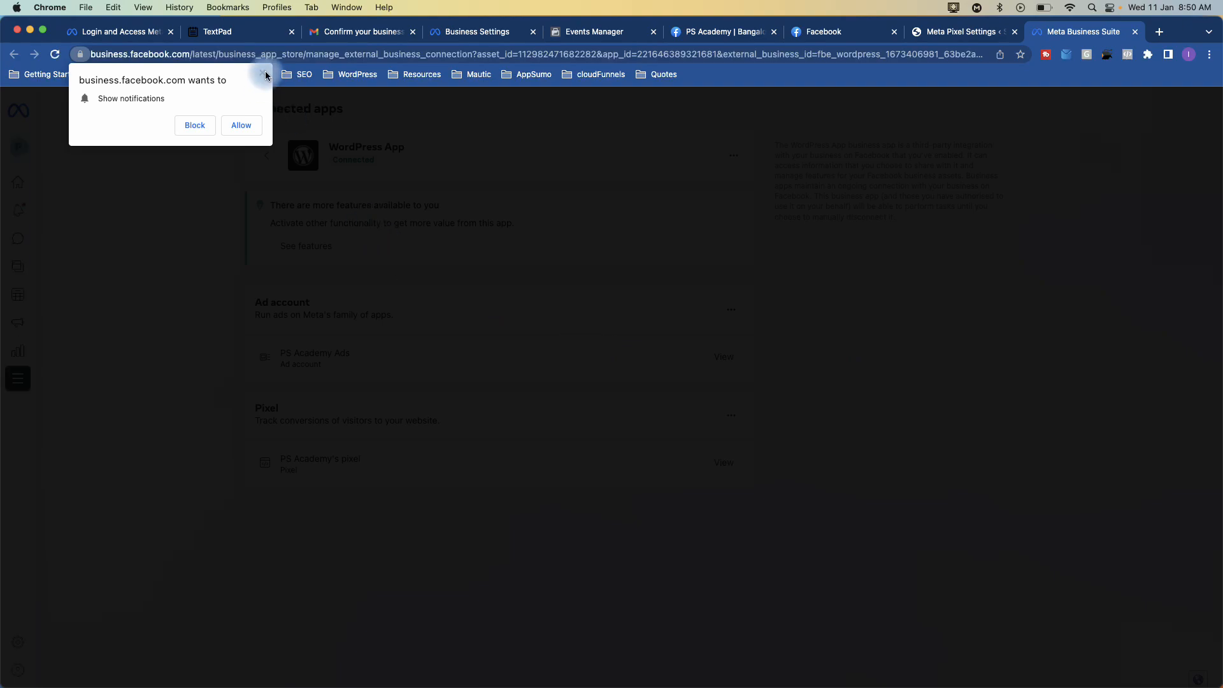
{"action": "left_click", "coordinate": [262, 72]}
{"action": "scroll", "coordinate": [281, 261], "scroll_direction": "up", "scroll_amount": 5, "text": "ctrl"}
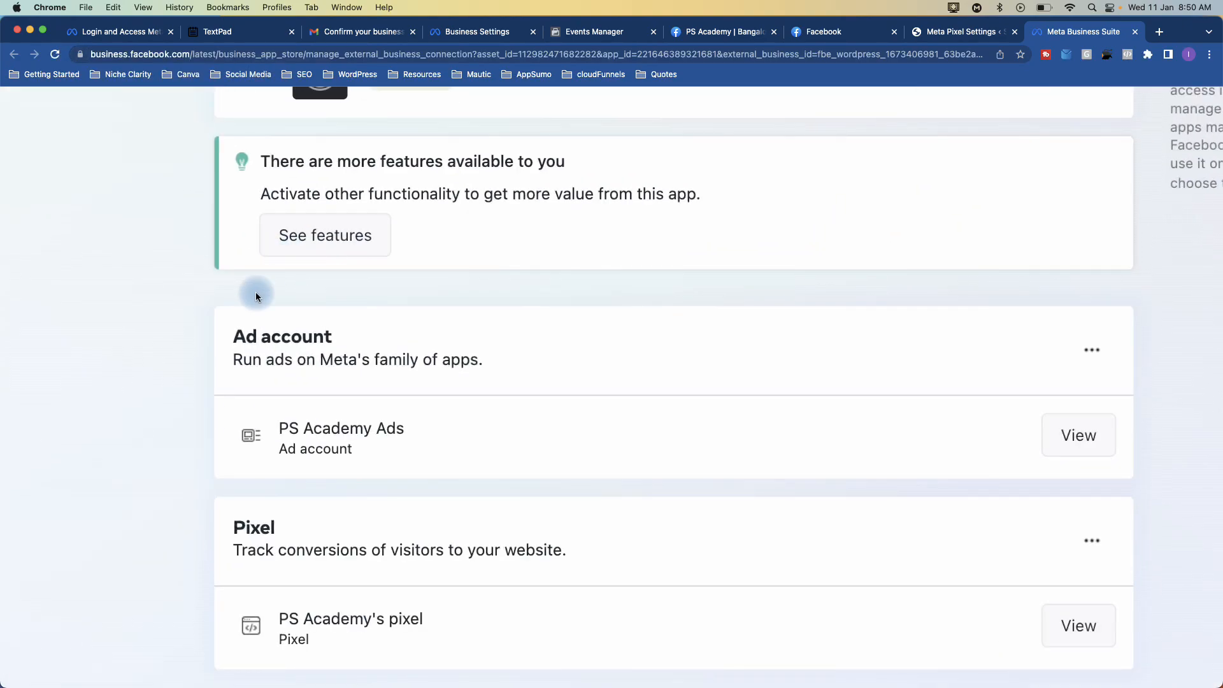
{"action": "scroll", "coordinate": [302, 568], "scroll_direction": "up", "scroll_amount": 3}
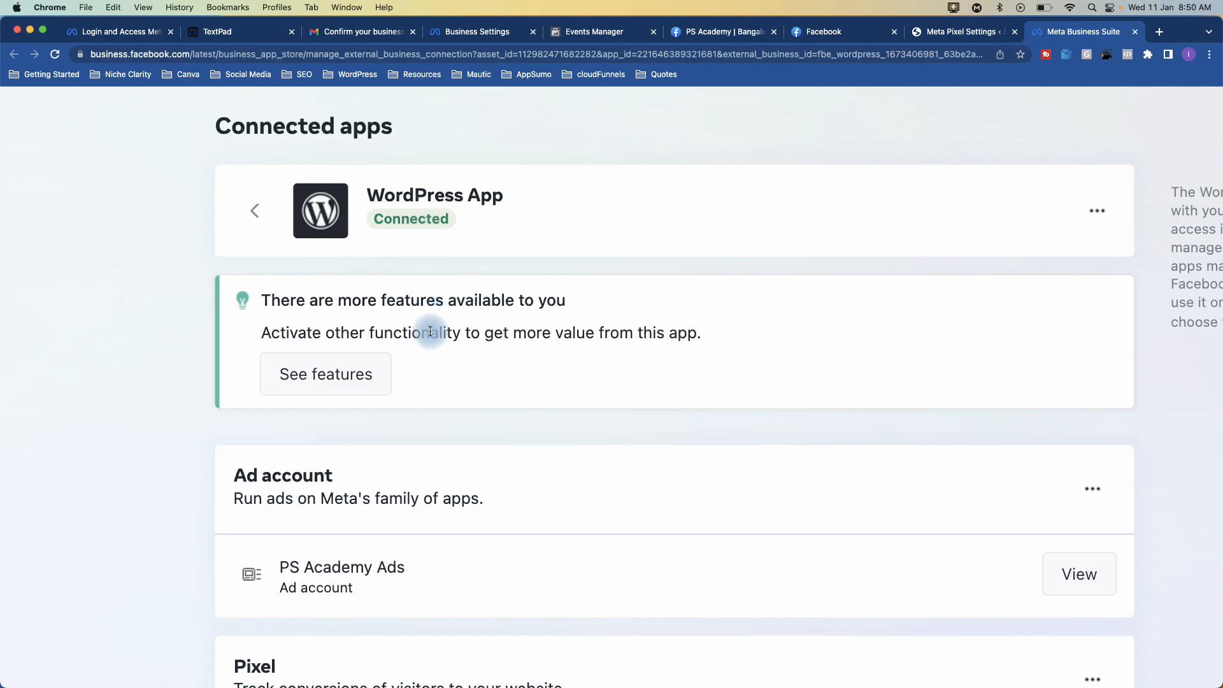
{"action": "scroll", "coordinate": [430, 332], "scroll_direction": "down", "scroll_amount": 5, "text": "ctrl"}
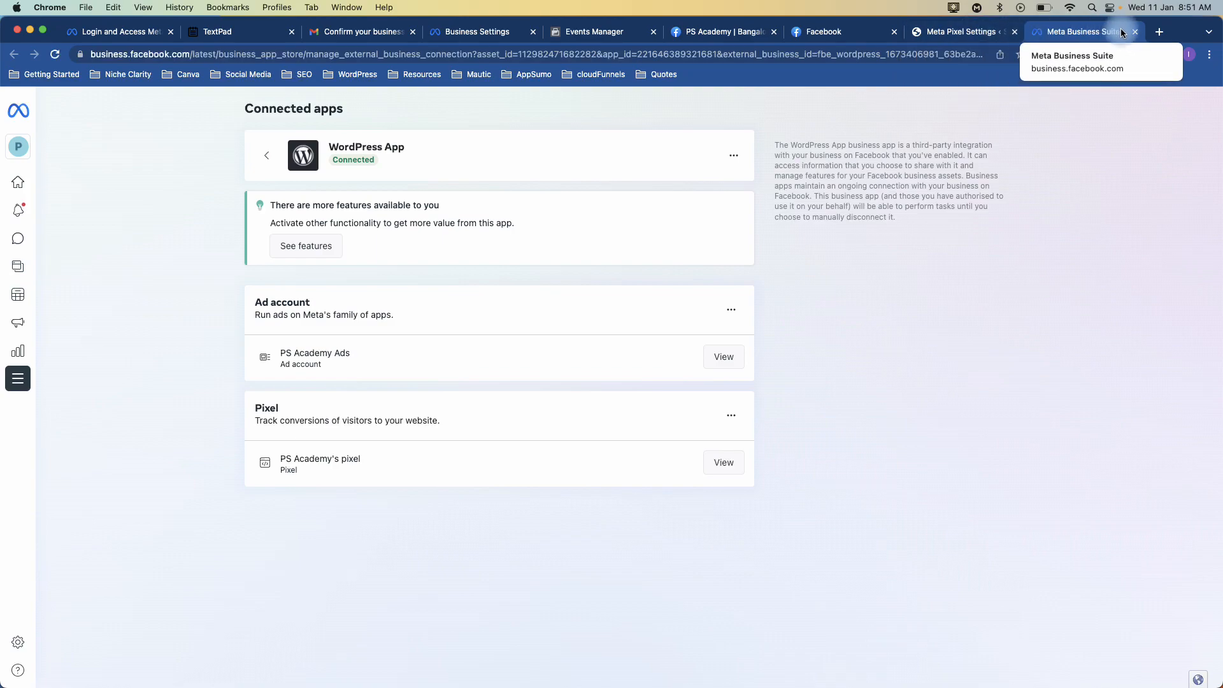
Load socialvyne.com in a new tab and confirm PS Academy's pixel with Pixel Helper.
{"action": "left_click", "coordinate": [1158, 37]}
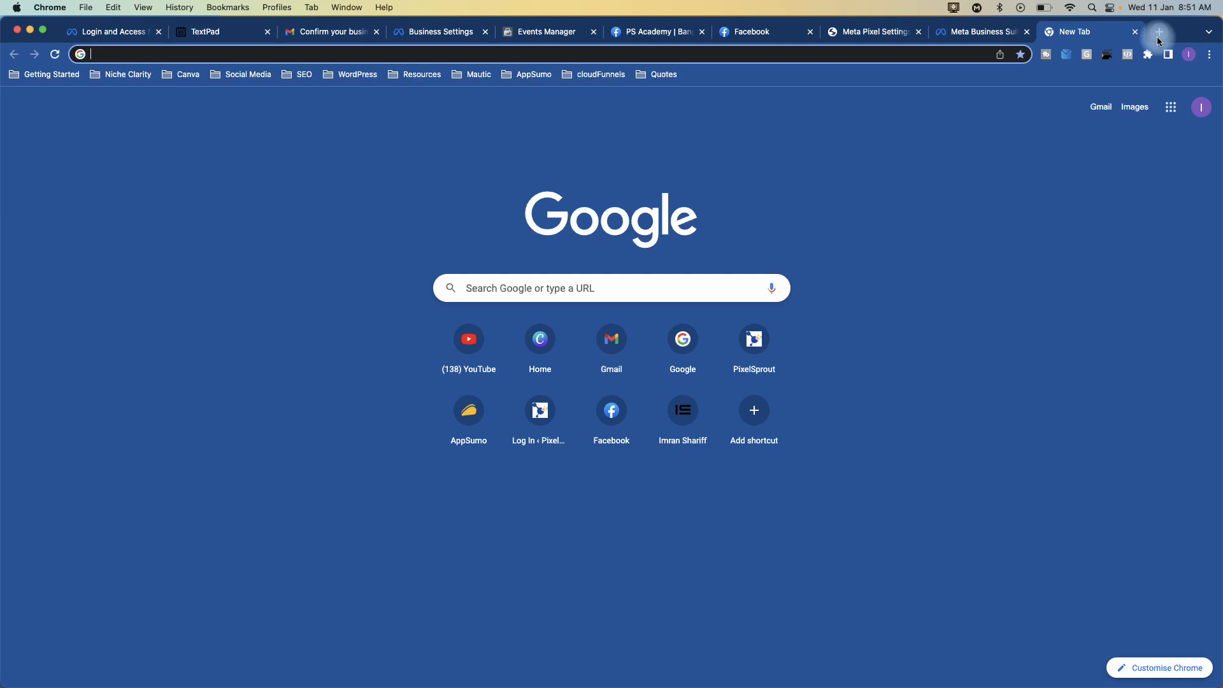
{"action": "type", "text": "c"}
{"action": "key", "text": "BackSpace"}
{"action": "key", "text": "BackSpace"}
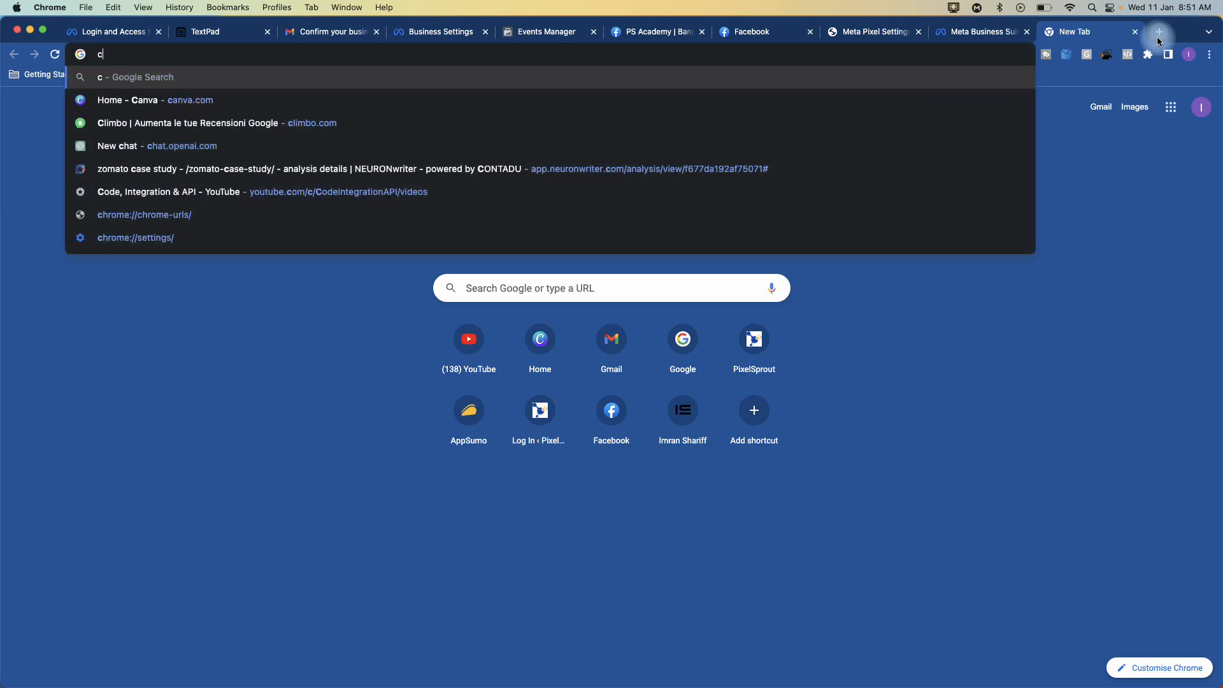
{"action": "type", "text": "so"}
{"action": "type", "text": "ial"}
{"action": "key", "text": "BackSpace"}
{"action": "key", "text": "BackSpace"}
{"action": "key", "text": "BackSpace"}
{"action": "type", "text": "cialvyne"}
{"action": "key", "text": "Right"}
{"action": "key", "text": "BackSpace"}
{"action": "key", "text": "BackSpace"}
{"action": "key", "text": "BackSpace"}
{"action": "key", "text": "BackSpace"}
{"action": "key", "text": "BackSpace"}
{"action": "key", "text": "BackSpace"}
{"action": "key", "text": "BackSpace"}
{"action": "key", "text": "BackSpace"}
{"action": "key", "text": "Return"}
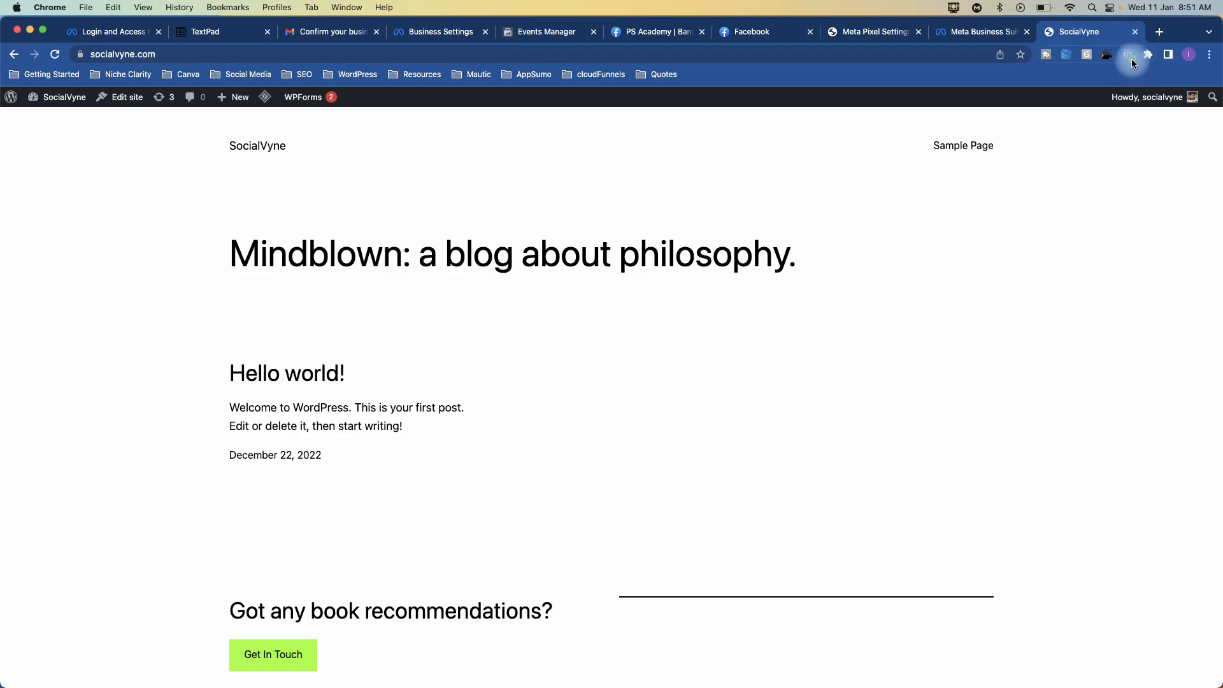
{"action": "left_click", "coordinate": [1130, 53]}
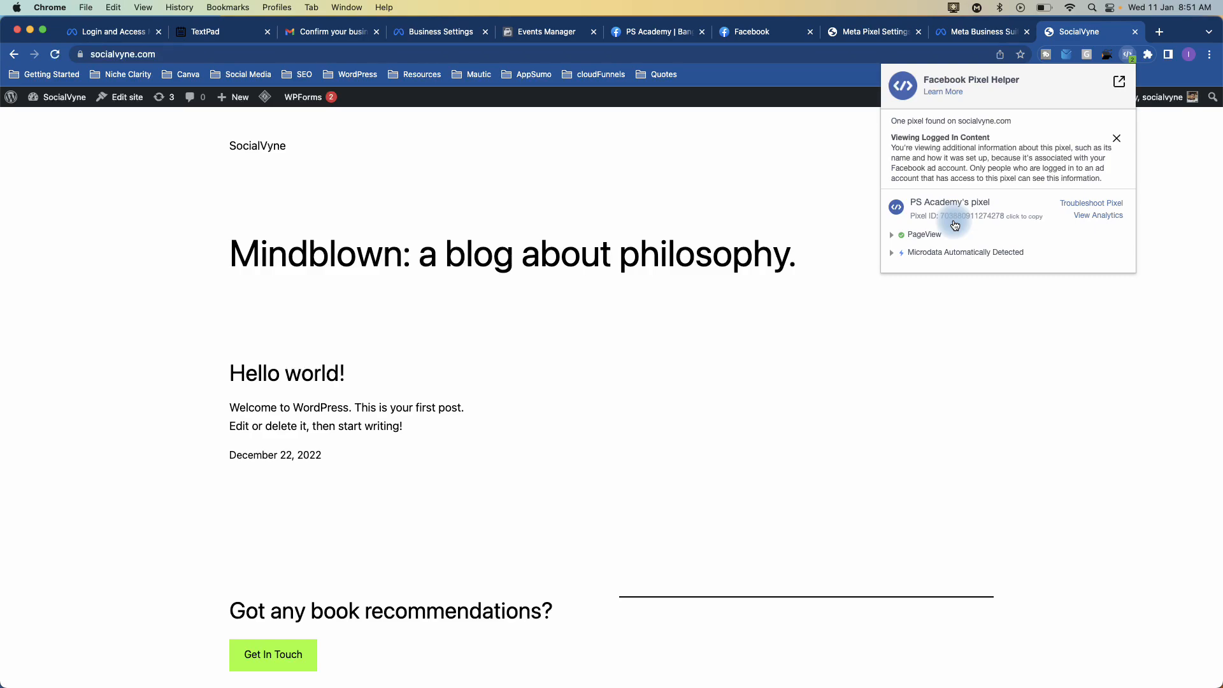
{"action": "left_click", "coordinate": [835, 383]}
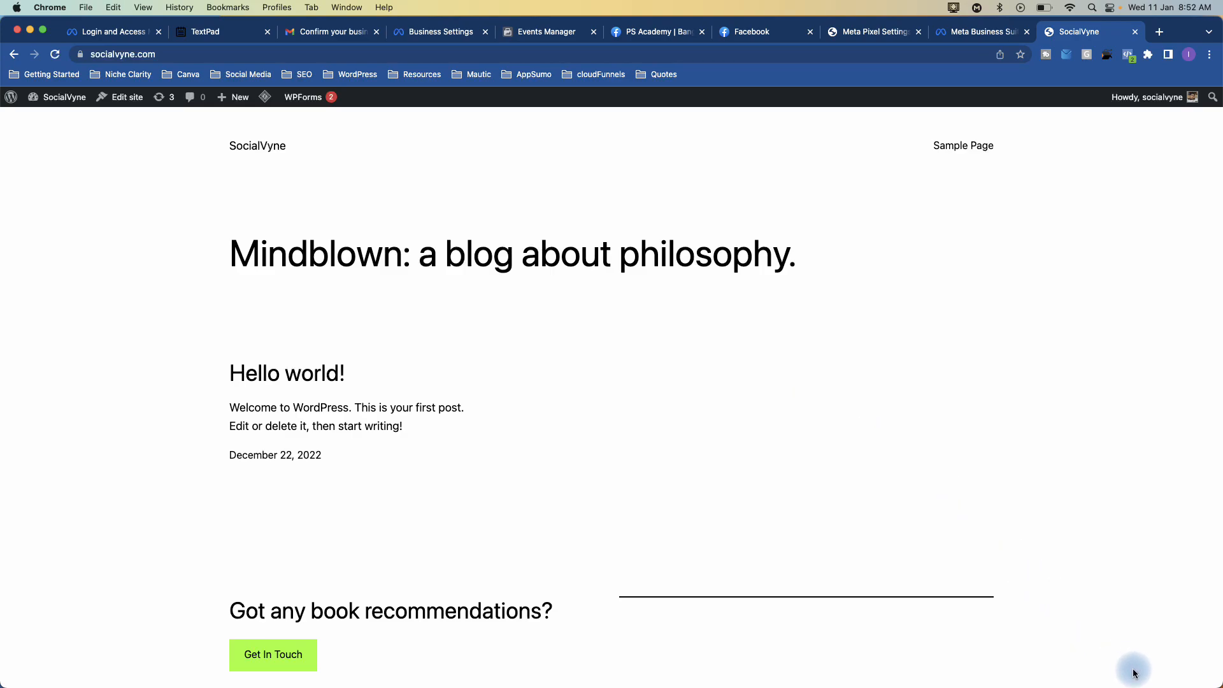
Move through the Meta Pixel Settings and PS Academy tabs toward the Events Manager tab.
{"action": "left_click", "coordinate": [1156, 674]}
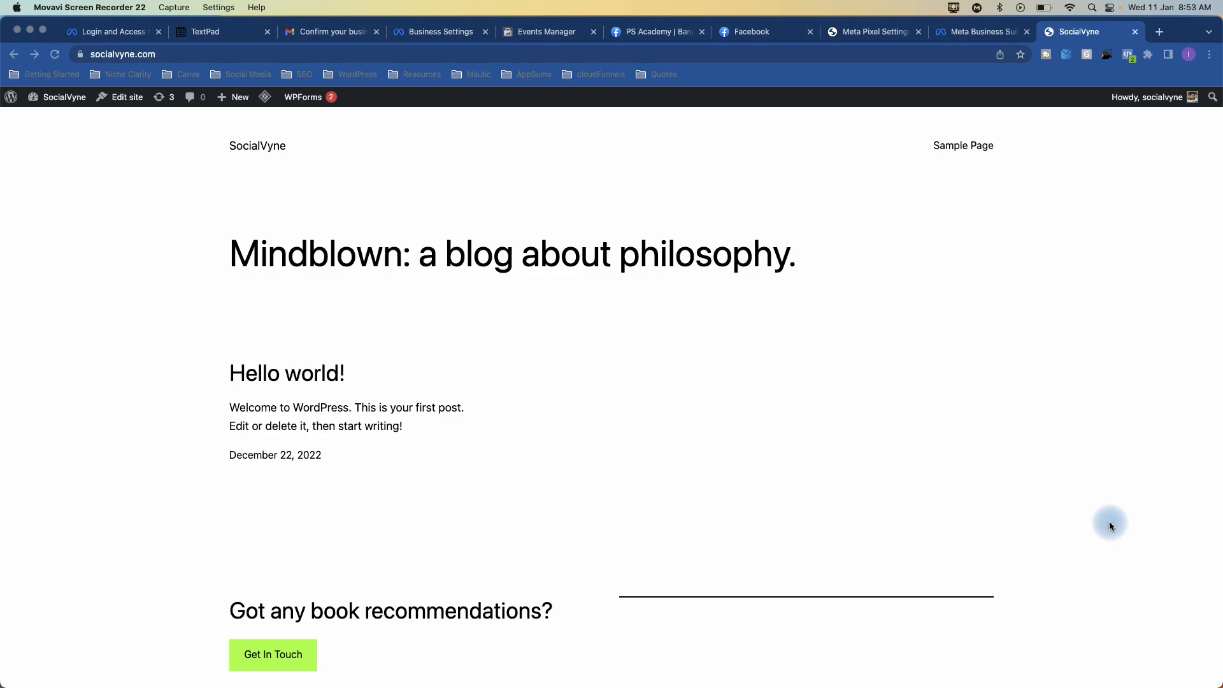
{"action": "left_click", "coordinate": [868, 35]}
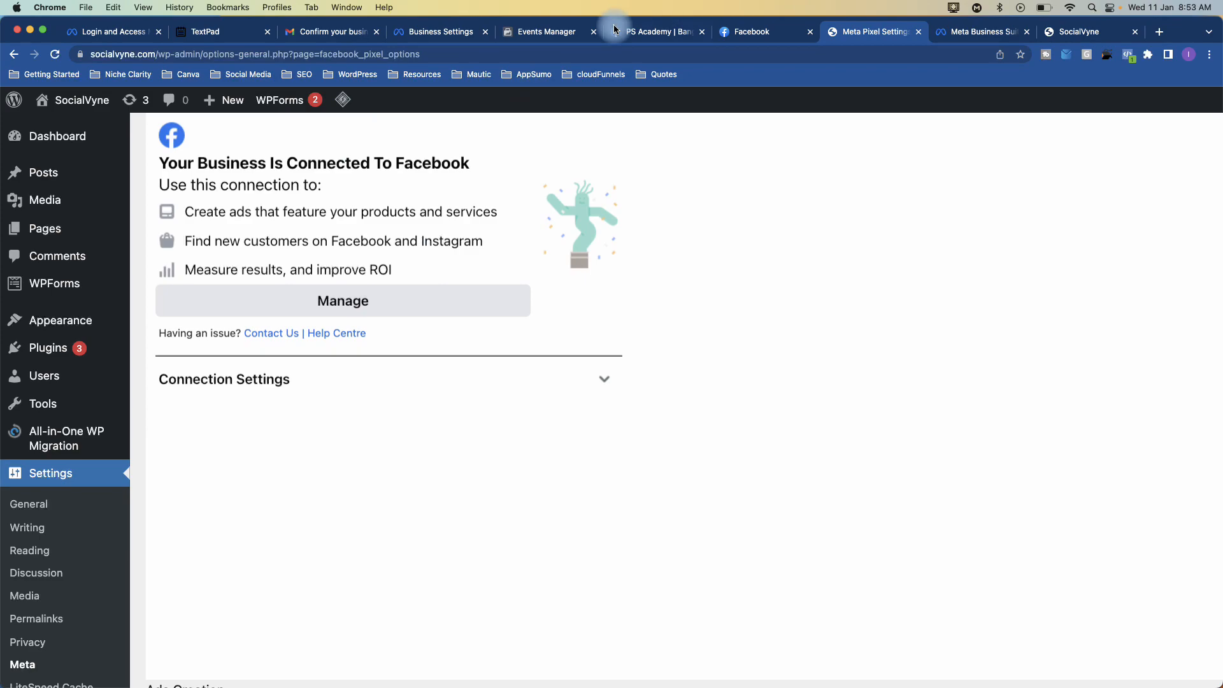
{"action": "left_click", "coordinate": [632, 40]}
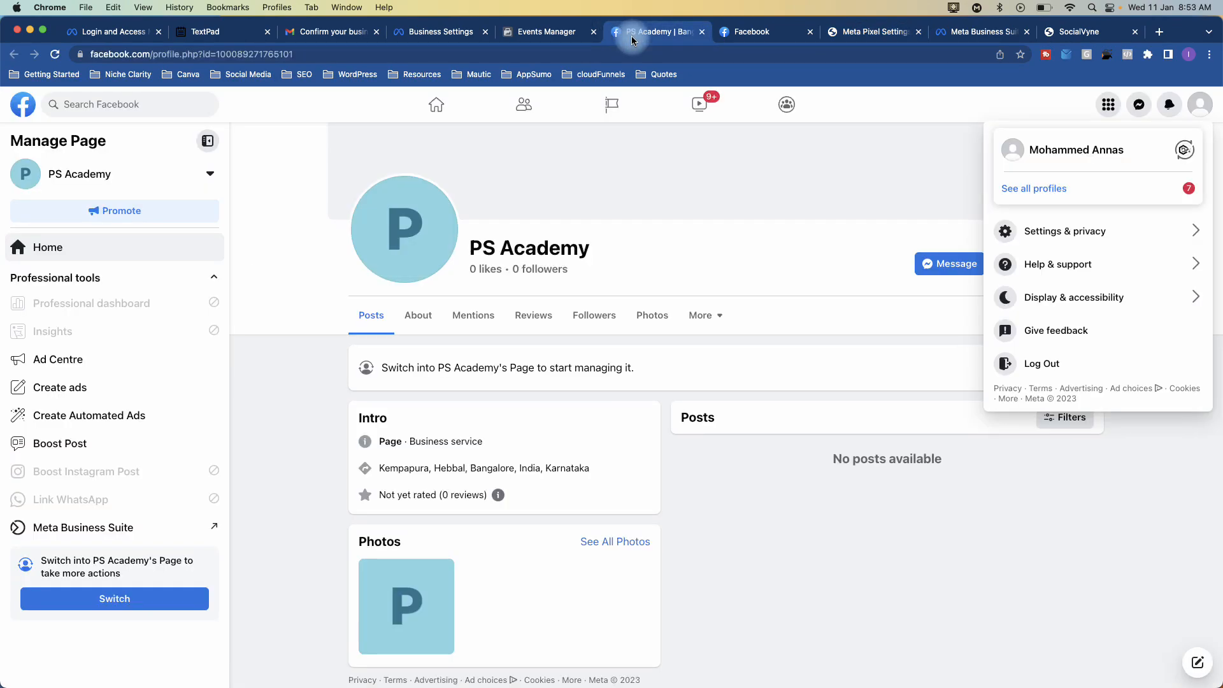
{"action": "left_click", "coordinate": [526, 35]}
Reload PS Academy's pixel overview and review its contents.
{"action": "left_click", "coordinate": [54, 54]}
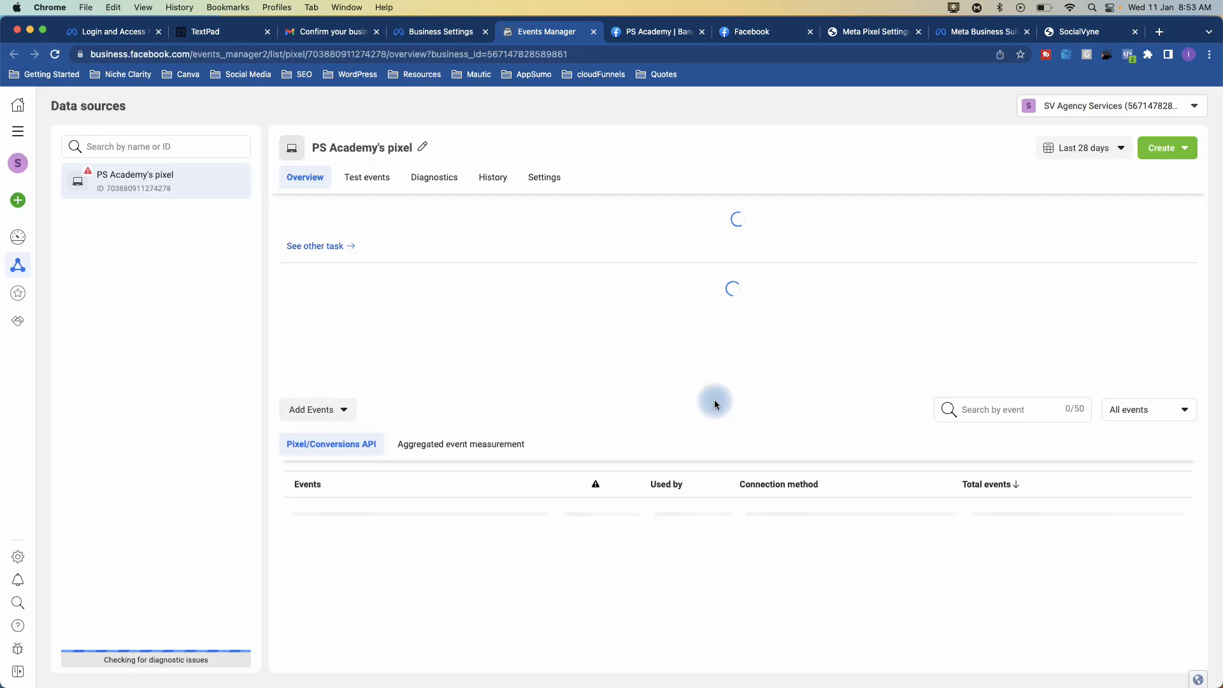
{"action": "scroll", "coordinate": [720, 382], "scroll_direction": "down", "scroll_amount": 1}
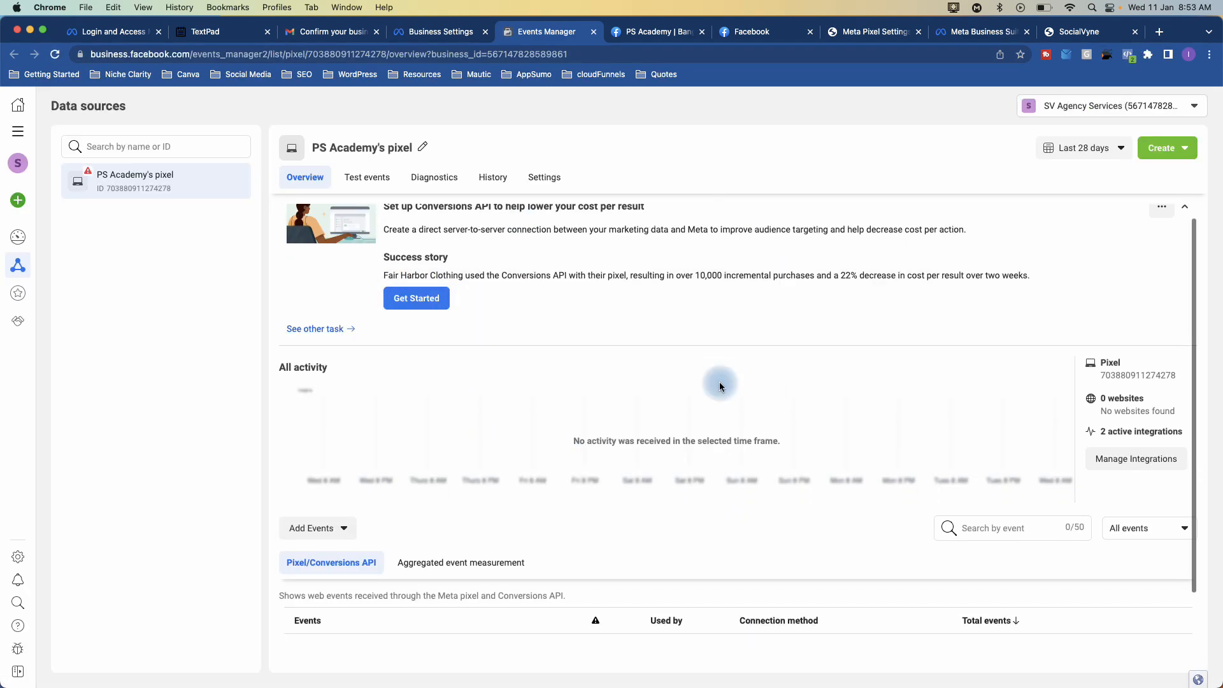
{"action": "scroll", "coordinate": [720, 386], "scroll_direction": "up", "scroll_amount": 1}
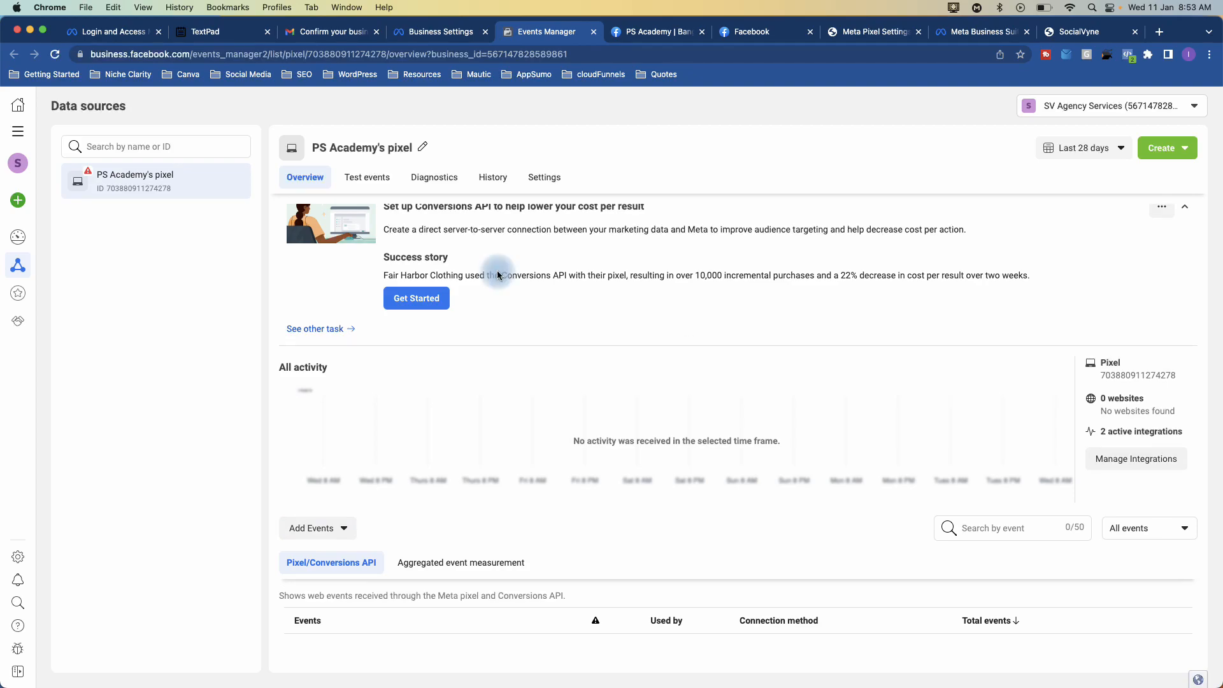
{"action": "scroll", "coordinate": [89, 176], "scroll_direction": "up", "scroll_amount": 5}
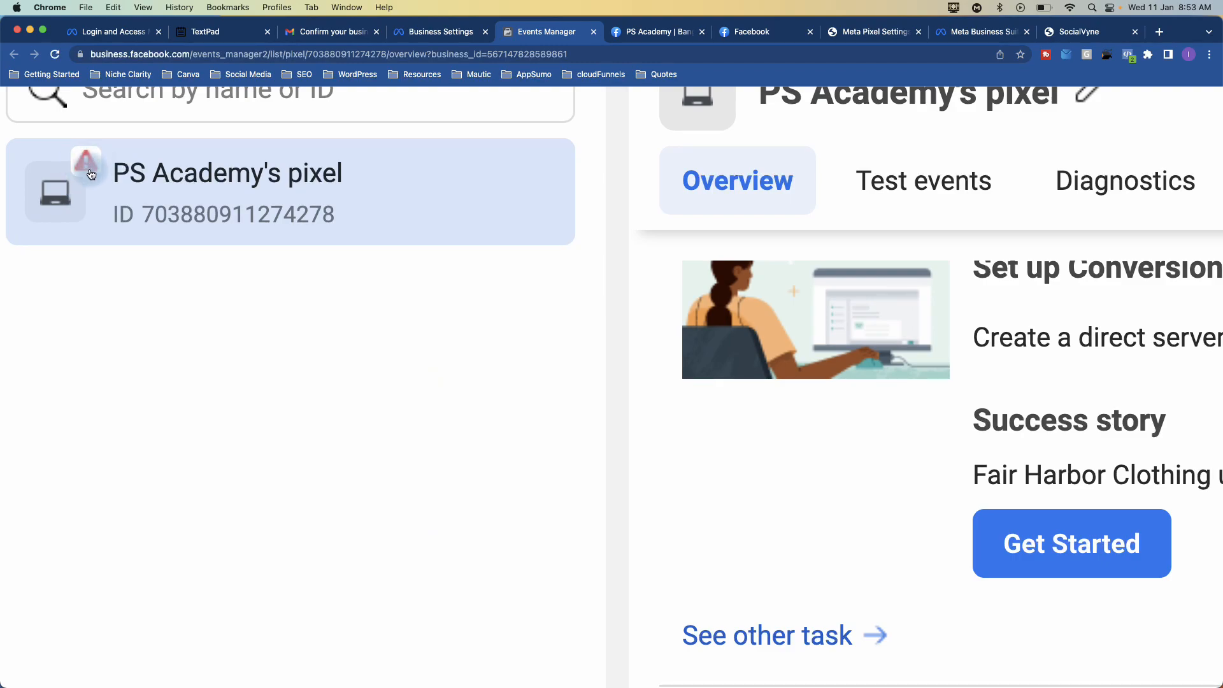
{"action": "scroll", "coordinate": [96, 201], "scroll_direction": "down", "scroll_amount": 5}
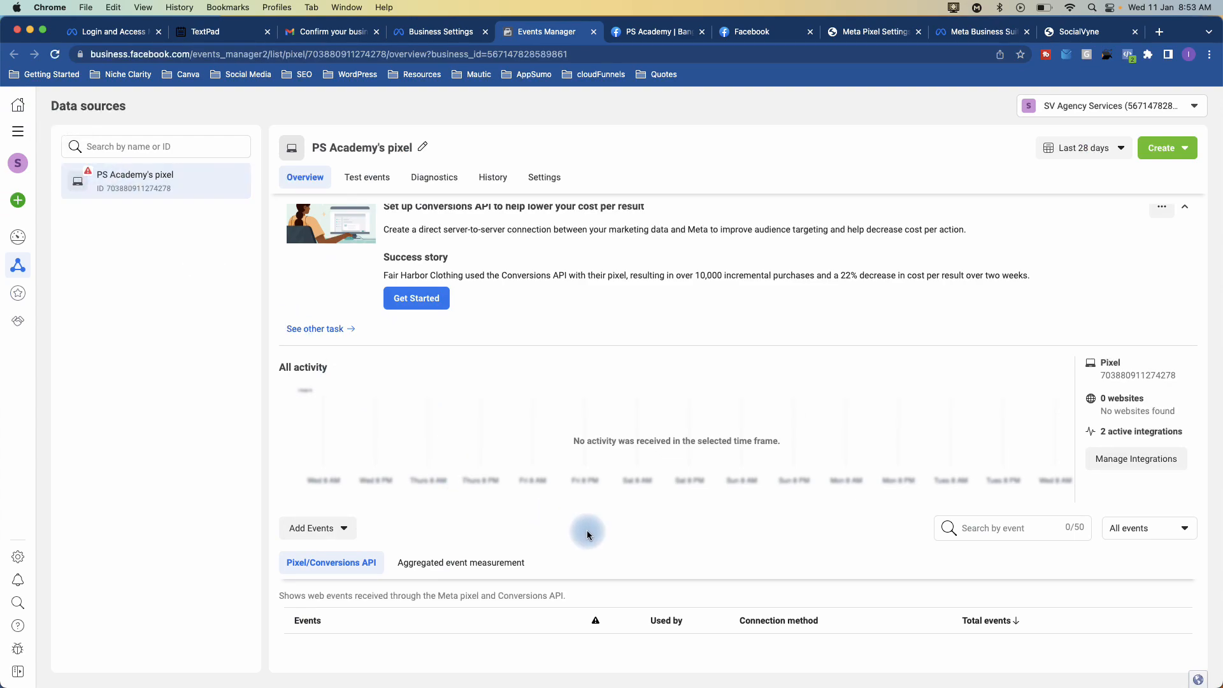
{"action": "scroll", "coordinate": [606, 465], "scroll_direction": "down", "scroll_amount": 1}
{"action": "scroll", "coordinate": [606, 465], "scroll_direction": "down", "scroll_amount": 2}
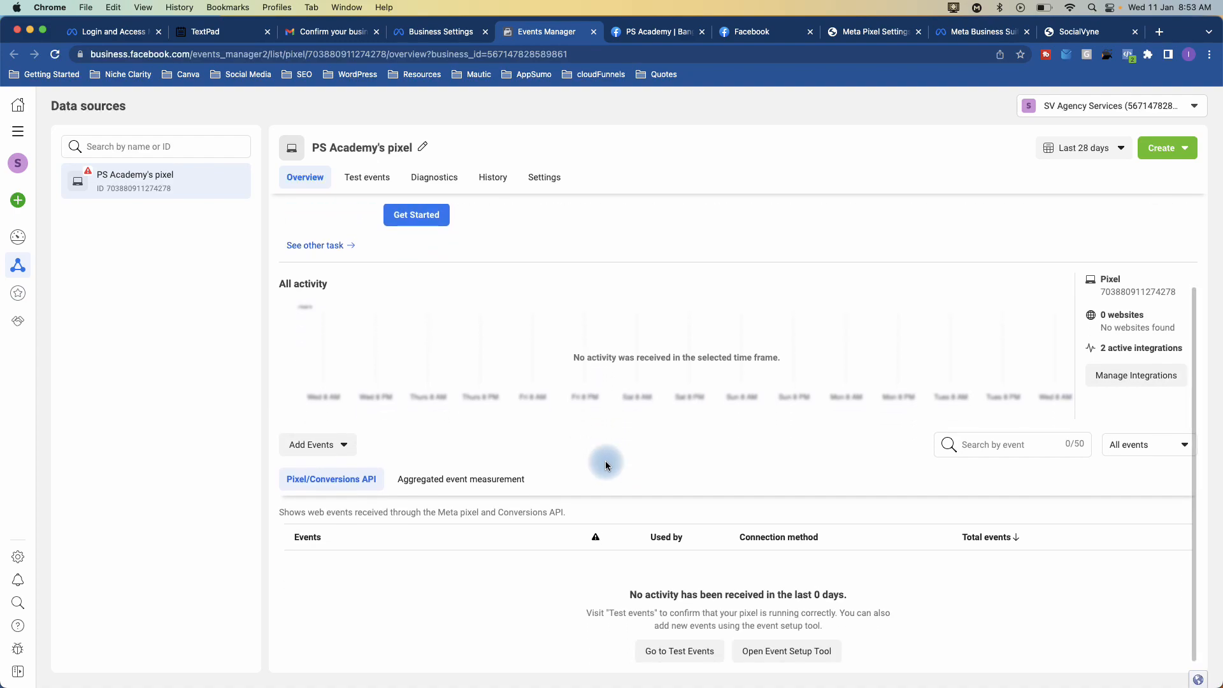
{"action": "scroll", "coordinate": [468, 352], "scroll_direction": "up", "scroll_amount": 2}
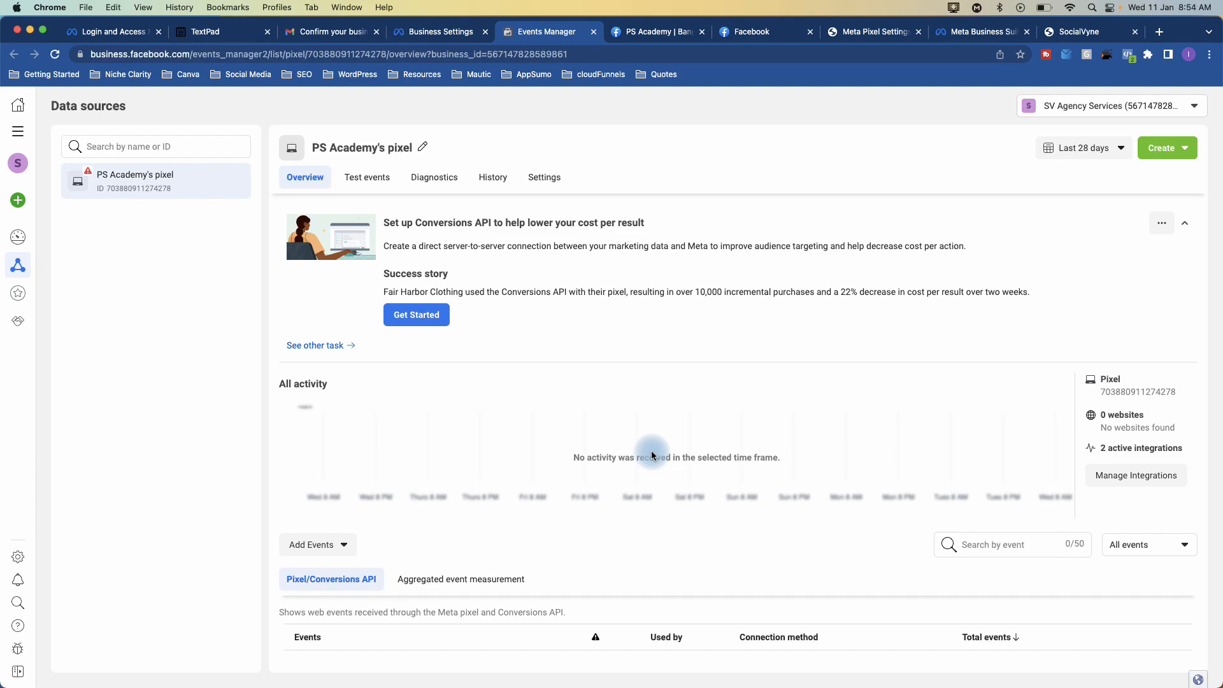
{"action": "scroll", "coordinate": [652, 456], "scroll_direction": "down", "scroll_amount": 2}
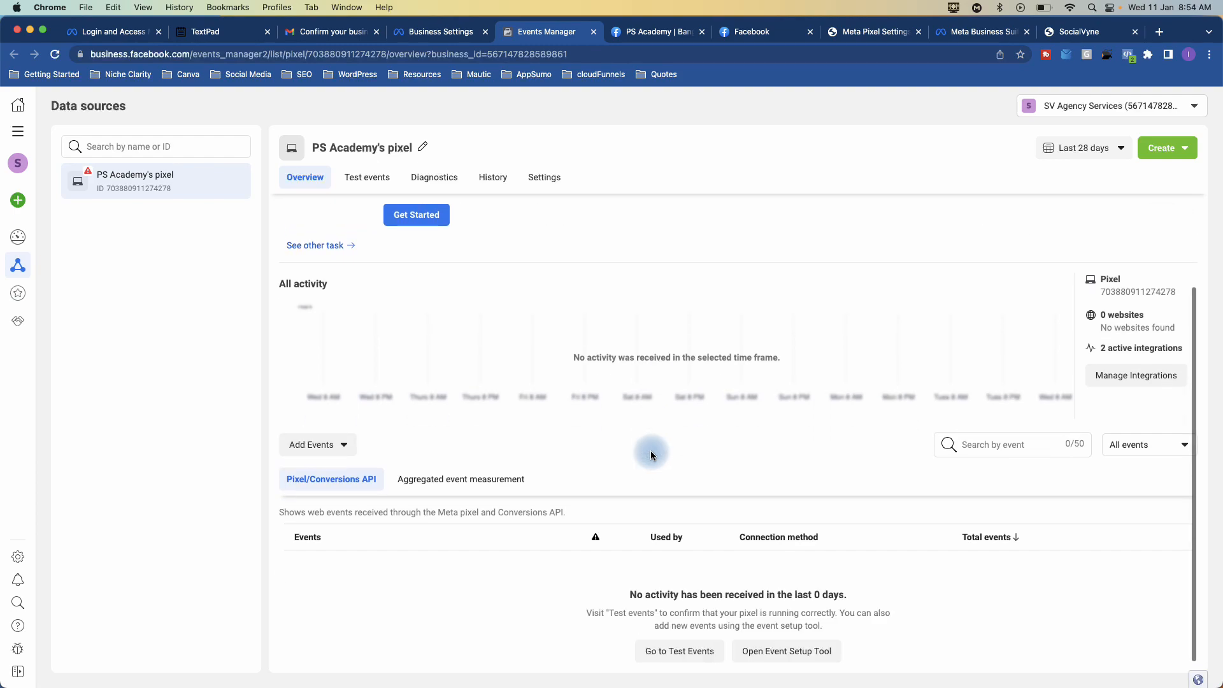
Open Aggregated event measurement and go to Configure Web Events.
{"action": "left_click", "coordinate": [450, 481]}
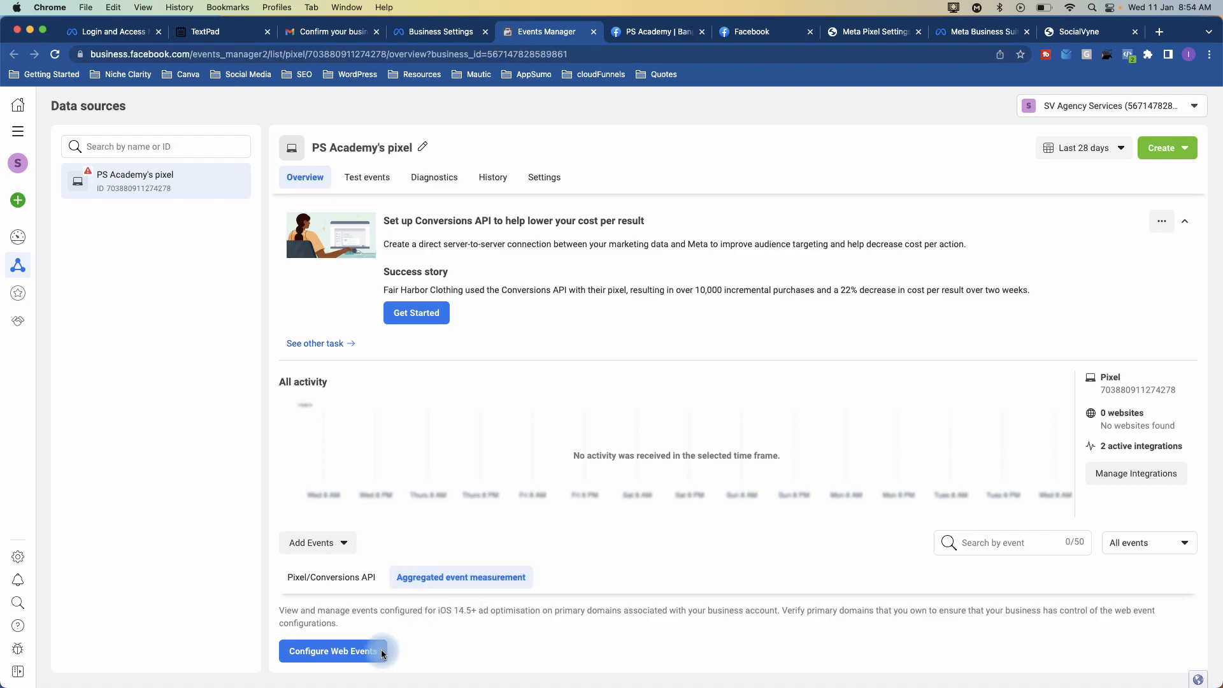
{"action": "left_click", "coordinate": [329, 655]}
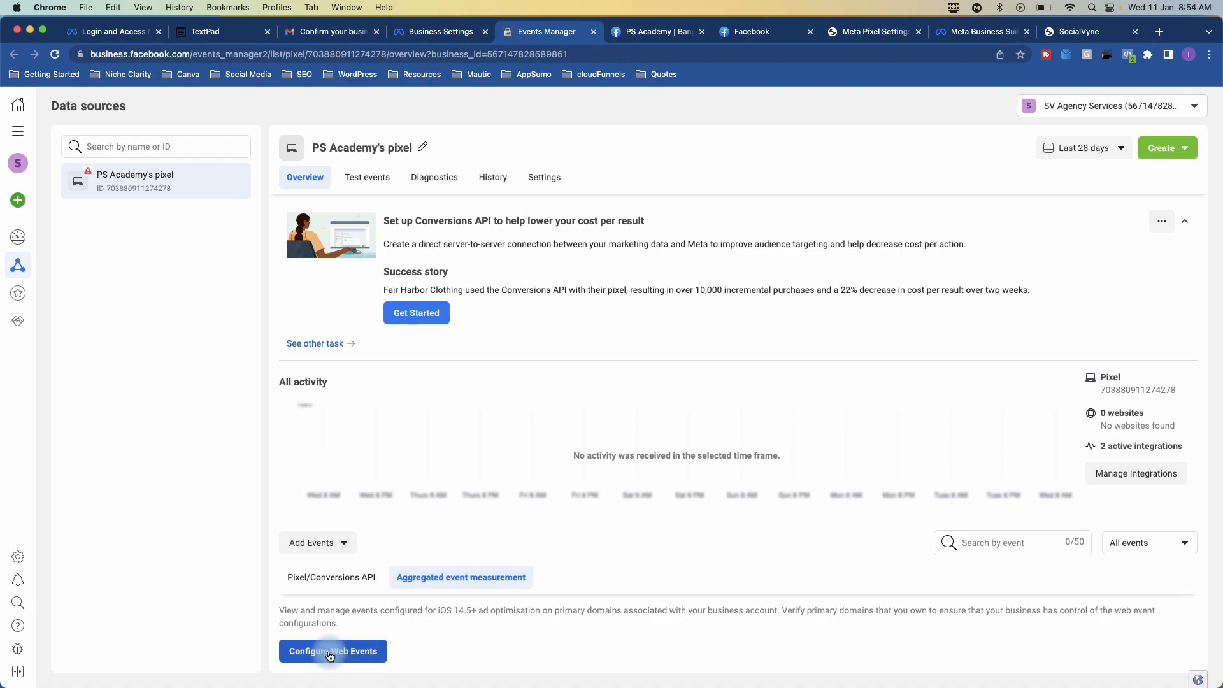
{"action": "left_click", "coordinate": [323, 655]}
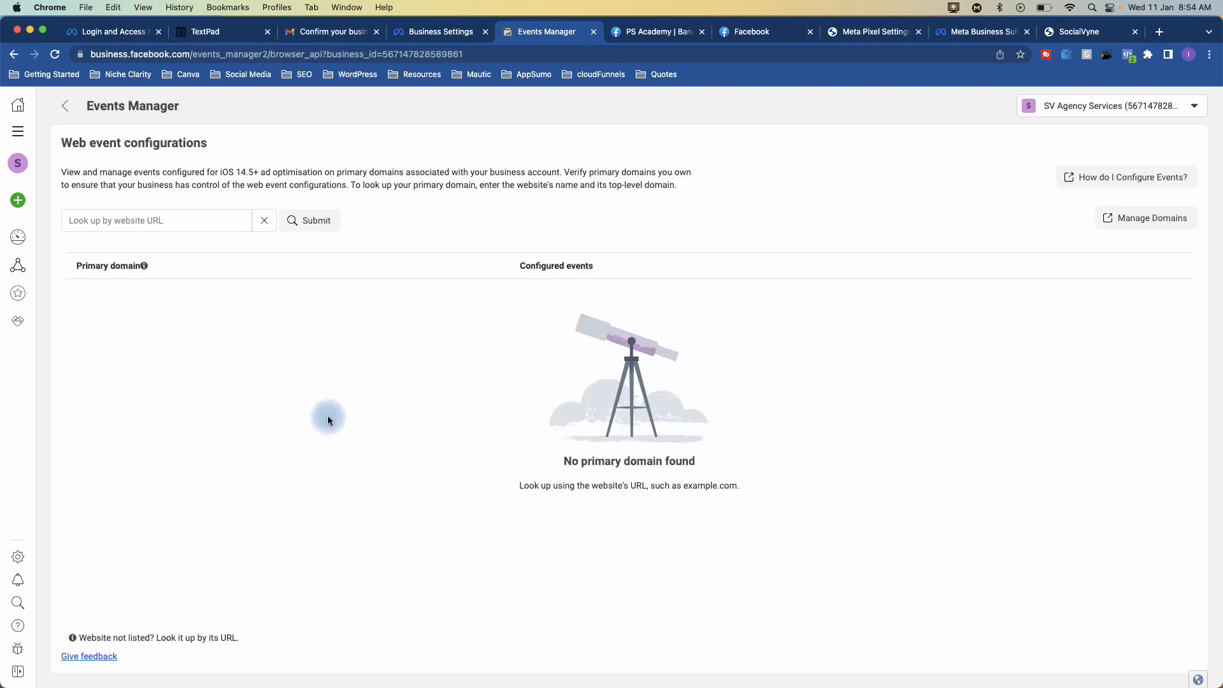
Go to Brand safety > Domains in Business Settings, where SV Agency Services has no domains.
{"action": "left_click", "coordinate": [1145, 222]}
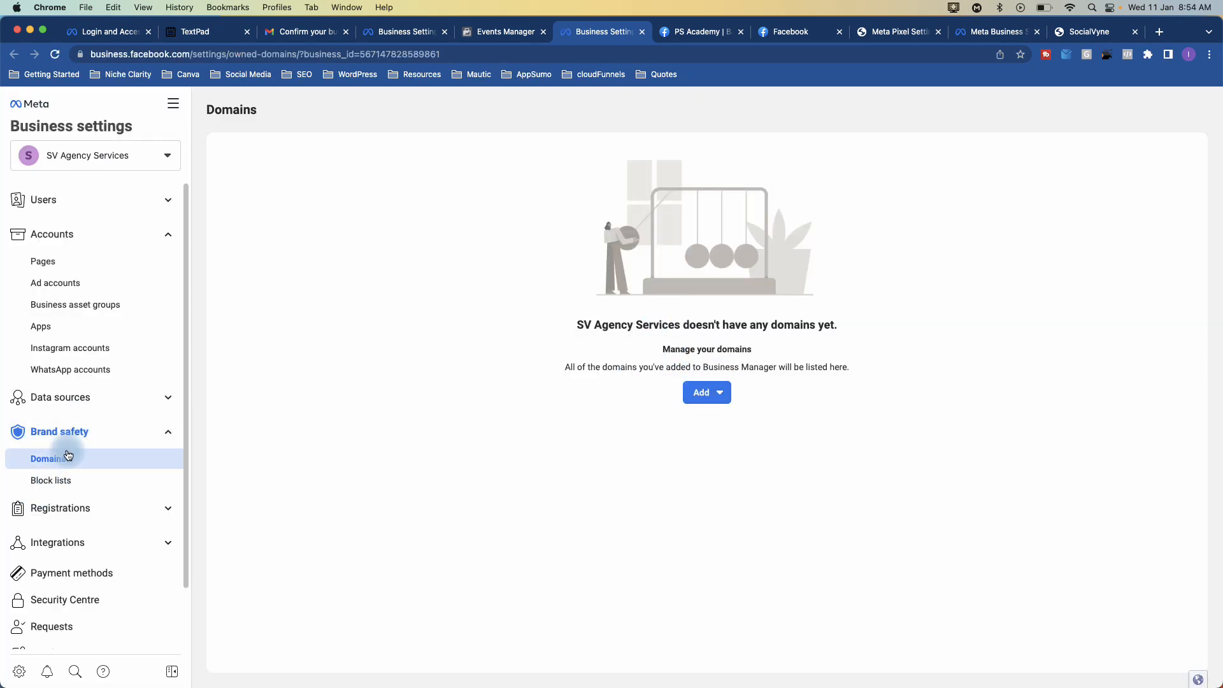
{"action": "left_click", "coordinate": [404, 31]}
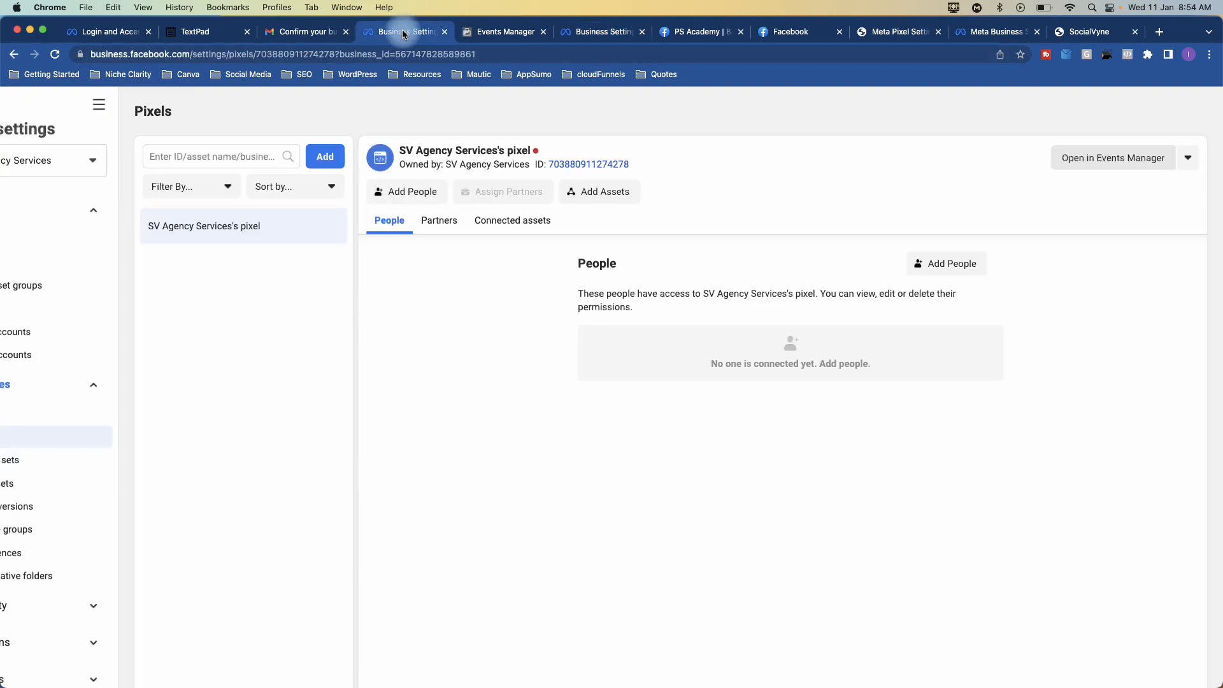
{"action": "scroll", "coordinate": [124, 391], "scroll_direction": "left", "scroll_amount": 2}
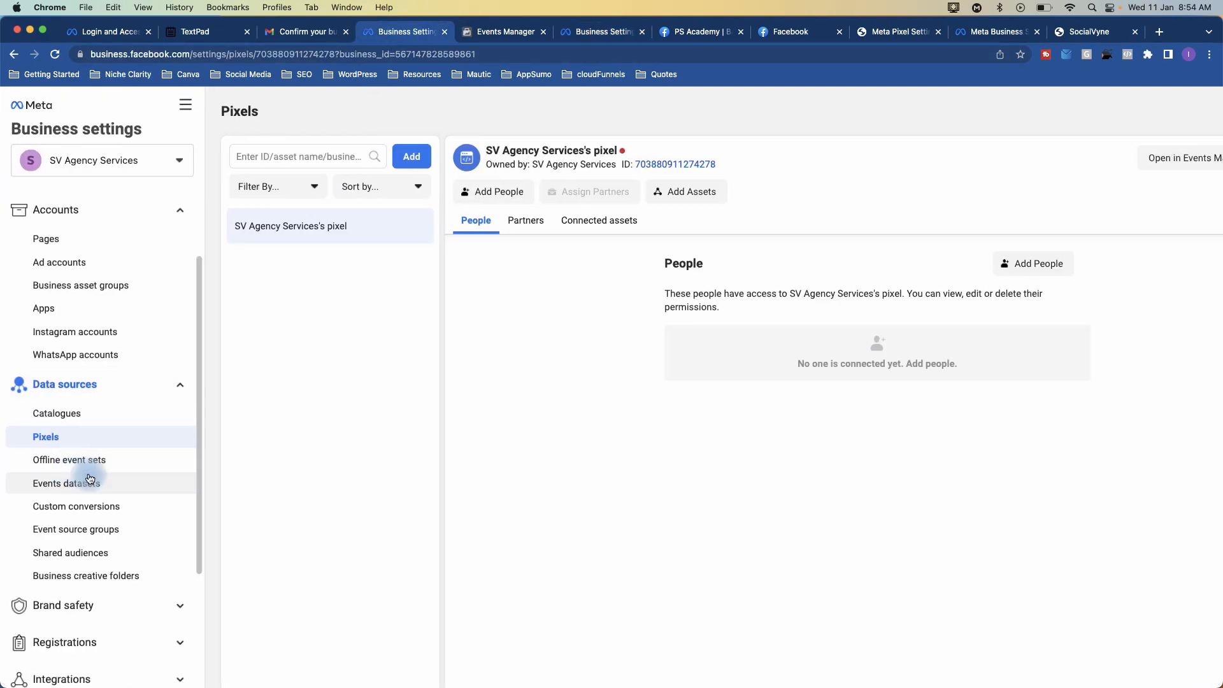
{"action": "scroll", "coordinate": [90, 510], "scroll_direction": "down", "scroll_amount": 3}
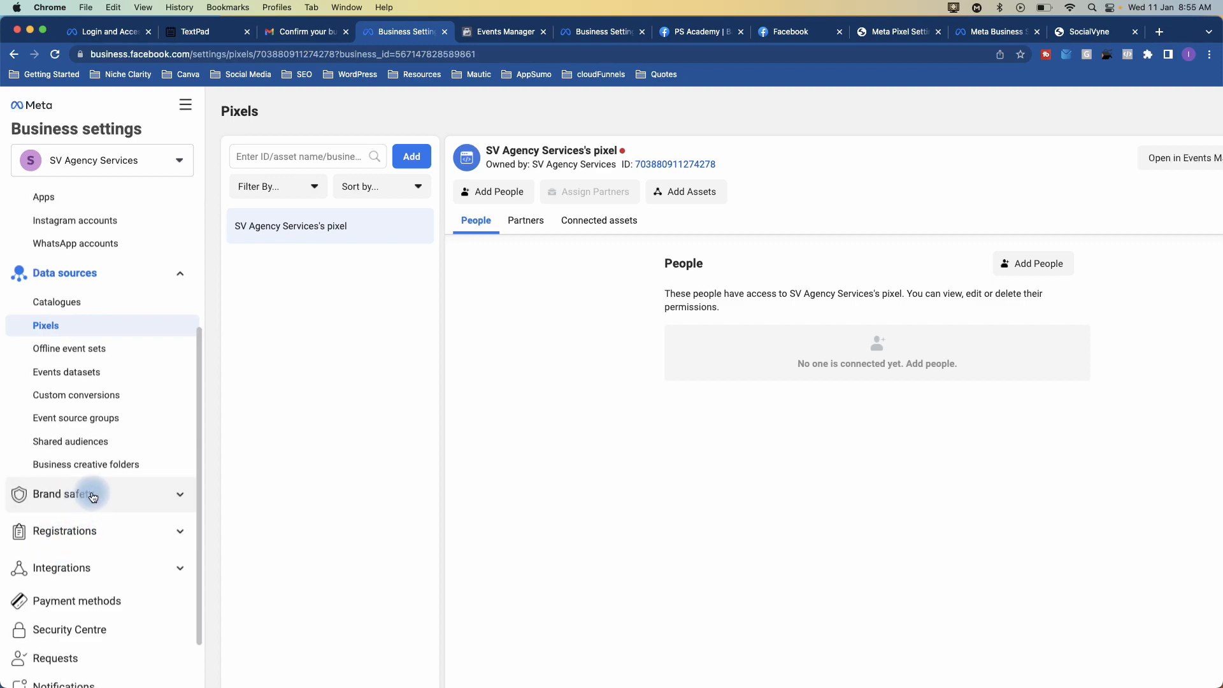
{"action": "left_click", "coordinate": [56, 497]}
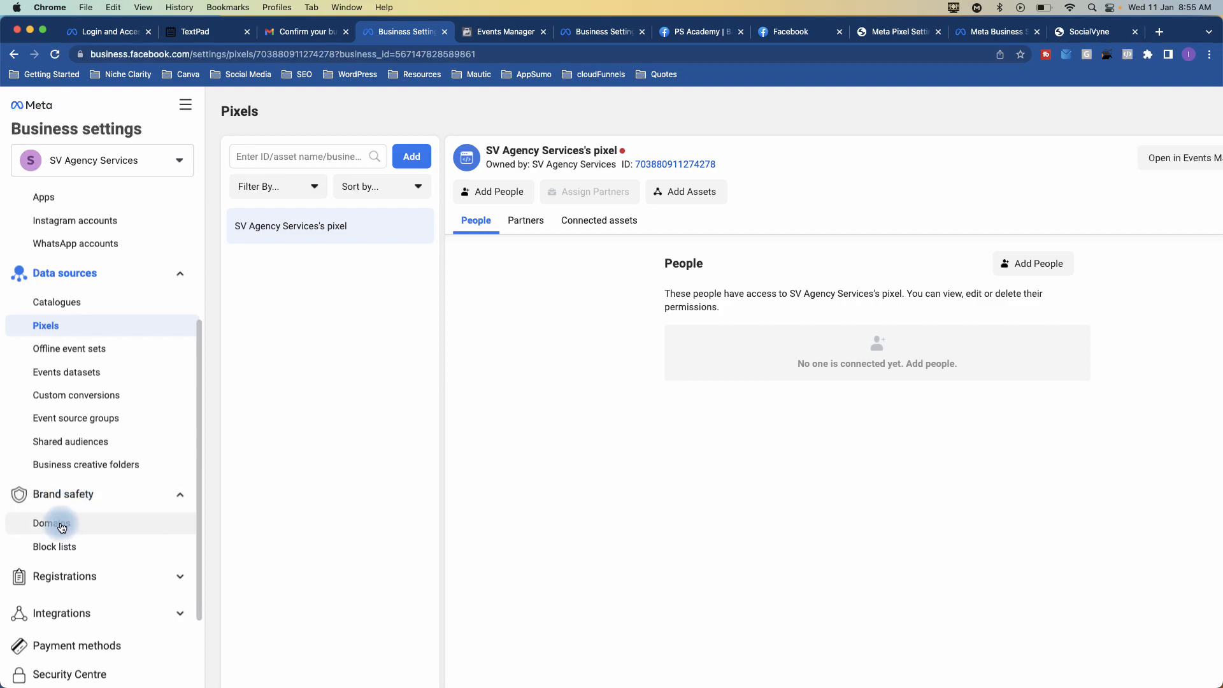
{"action": "left_click", "coordinate": [61, 525]}
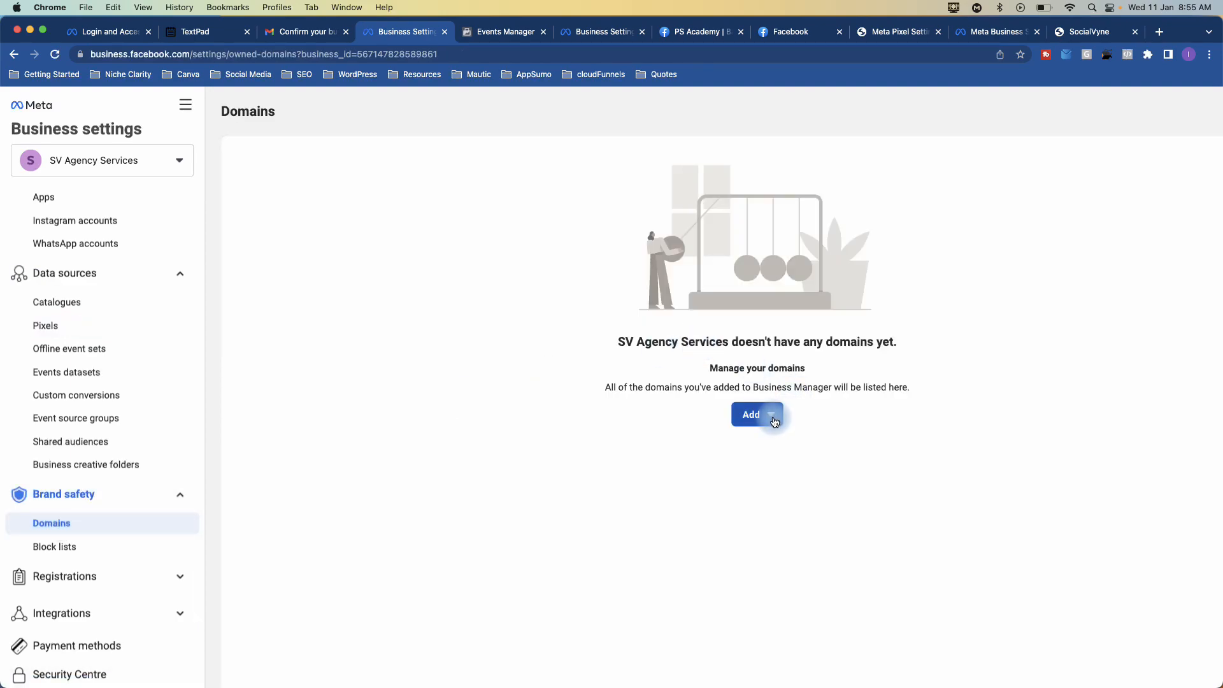
{"action": "left_click", "coordinate": [773, 416]}
Create and add the new domain socialvyne.com to the business.
{"action": "left_click", "coordinate": [813, 499]}
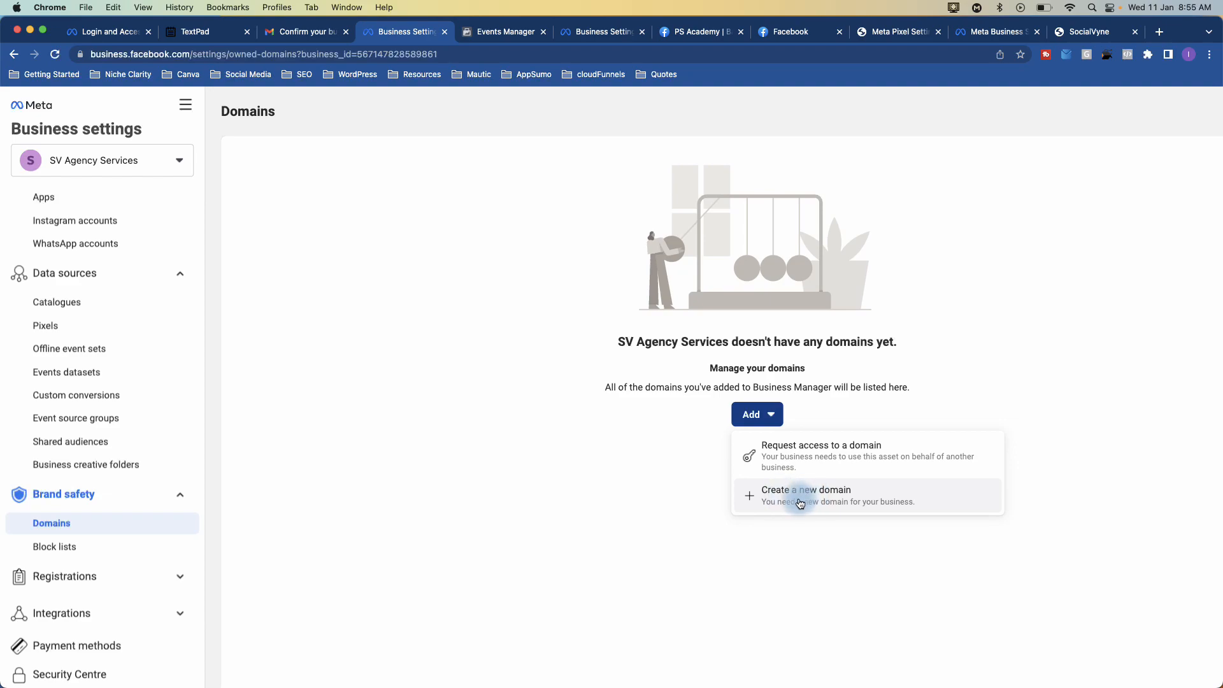
{"action": "left_click", "coordinate": [801, 503]}
{"action": "left_click", "coordinate": [647, 351]}
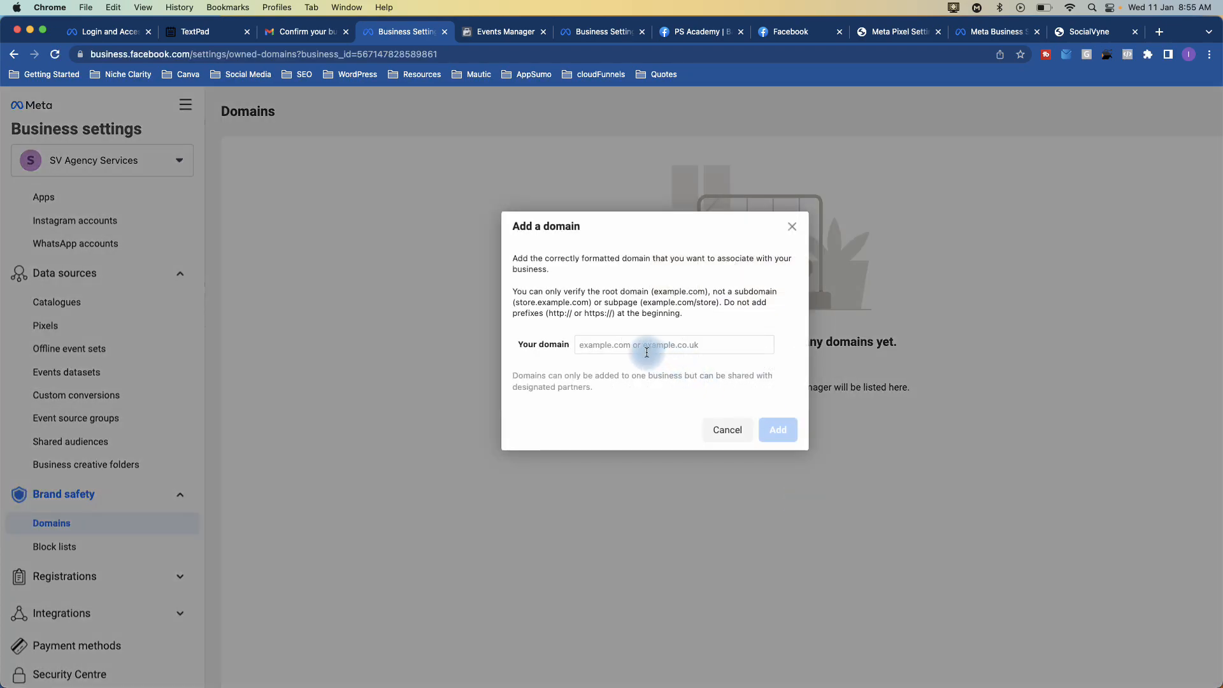
{"action": "type", "text": "socuial"}
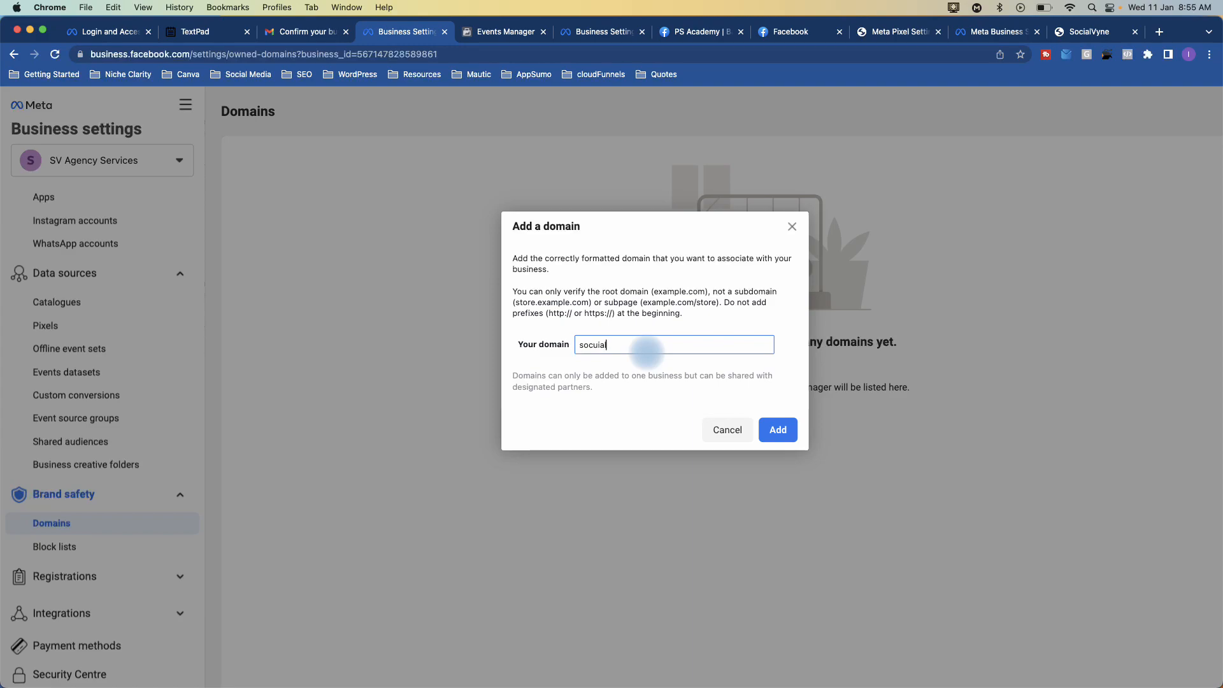
{"action": "type", "text": "il"}
{"action": "type", "text": "alvyne.com"}
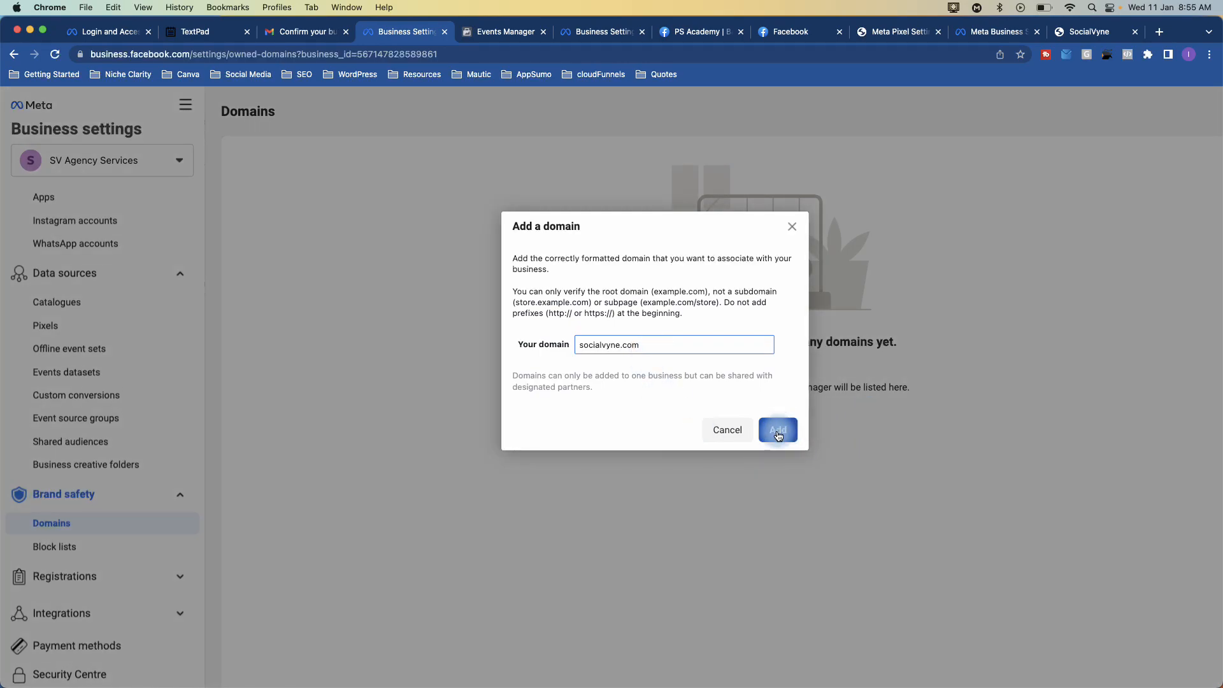
{"action": "left_click", "coordinate": [778, 431]}
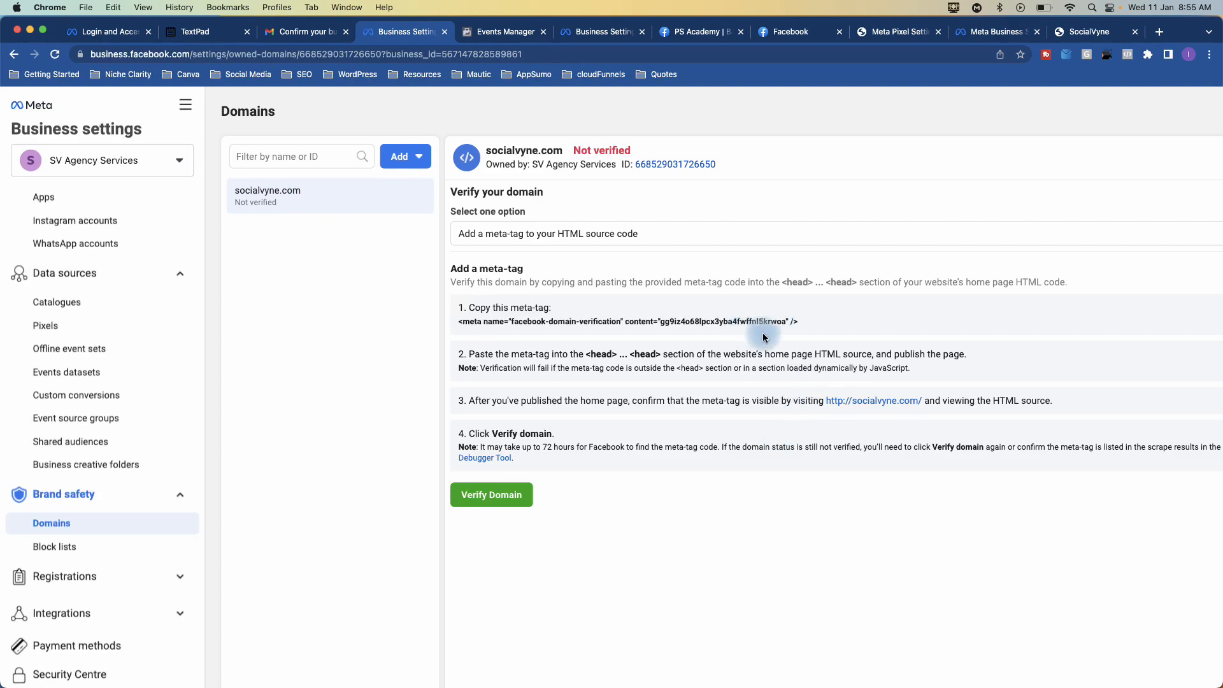
{"action": "scroll", "coordinate": [765, 325], "scroll_direction": "right", "scroll_amount": 3}
Choose 'Upload an HTML file to your root directory' and download the HTML verification file.
{"action": "scroll", "coordinate": [630, 234], "scroll_direction": "up", "scroll_amount": 5}
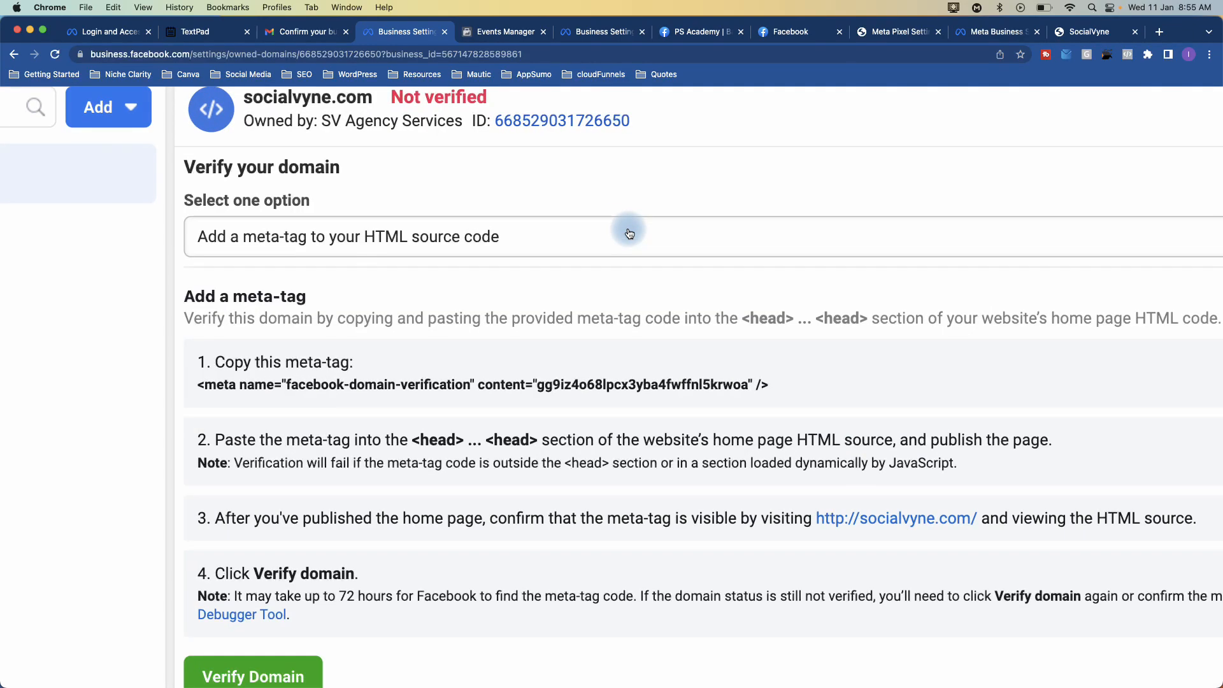
{"action": "scroll", "coordinate": [629, 234], "scroll_direction": "right", "scroll_amount": 4}
{"action": "scroll", "coordinate": [631, 239], "scroll_direction": "down", "scroll_amount": 3}
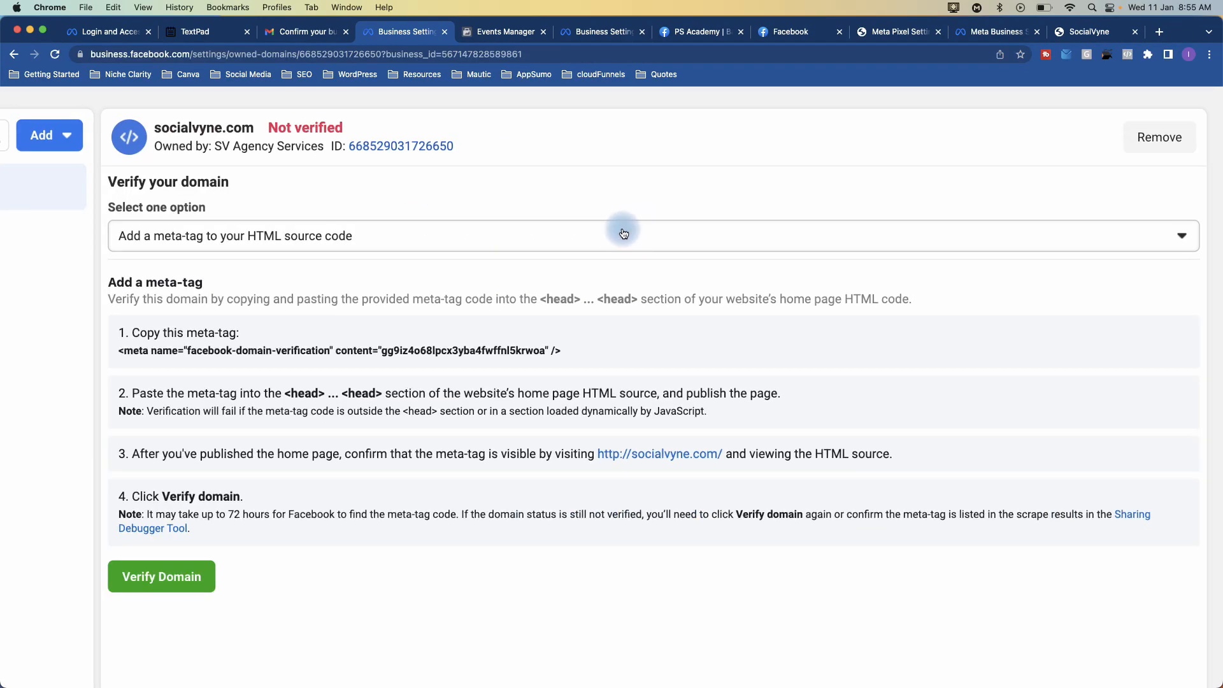
{"action": "left_click", "coordinate": [607, 240]}
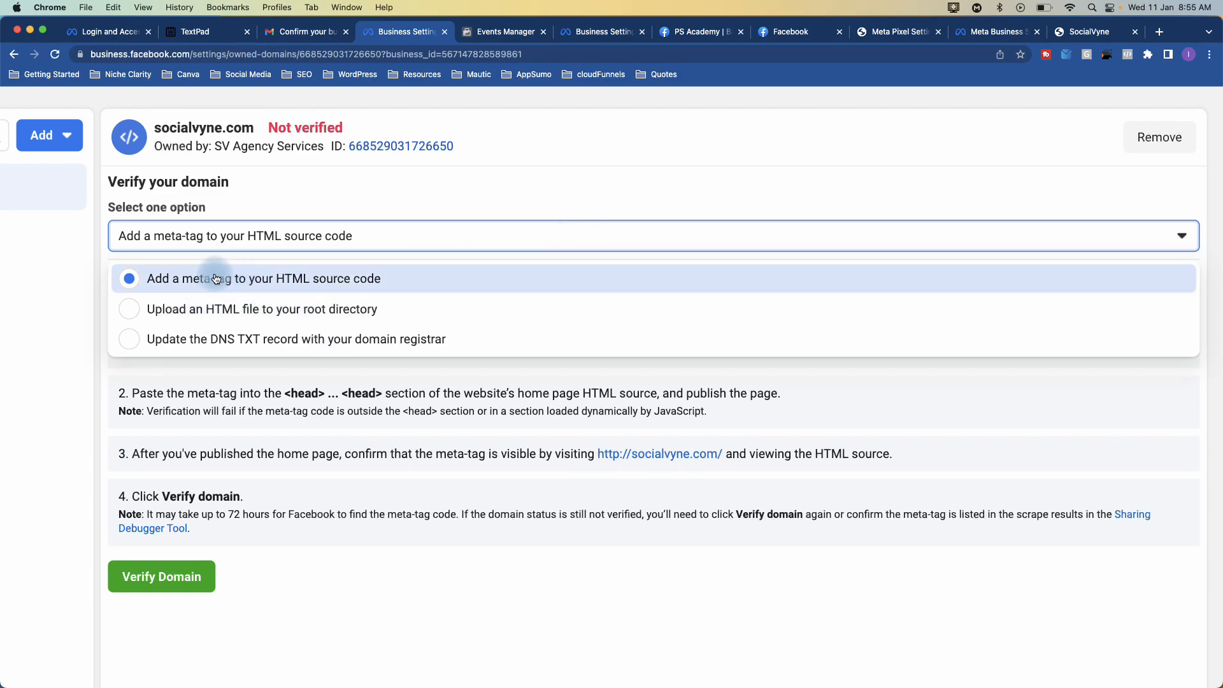
{"action": "left_click", "coordinate": [209, 315]}
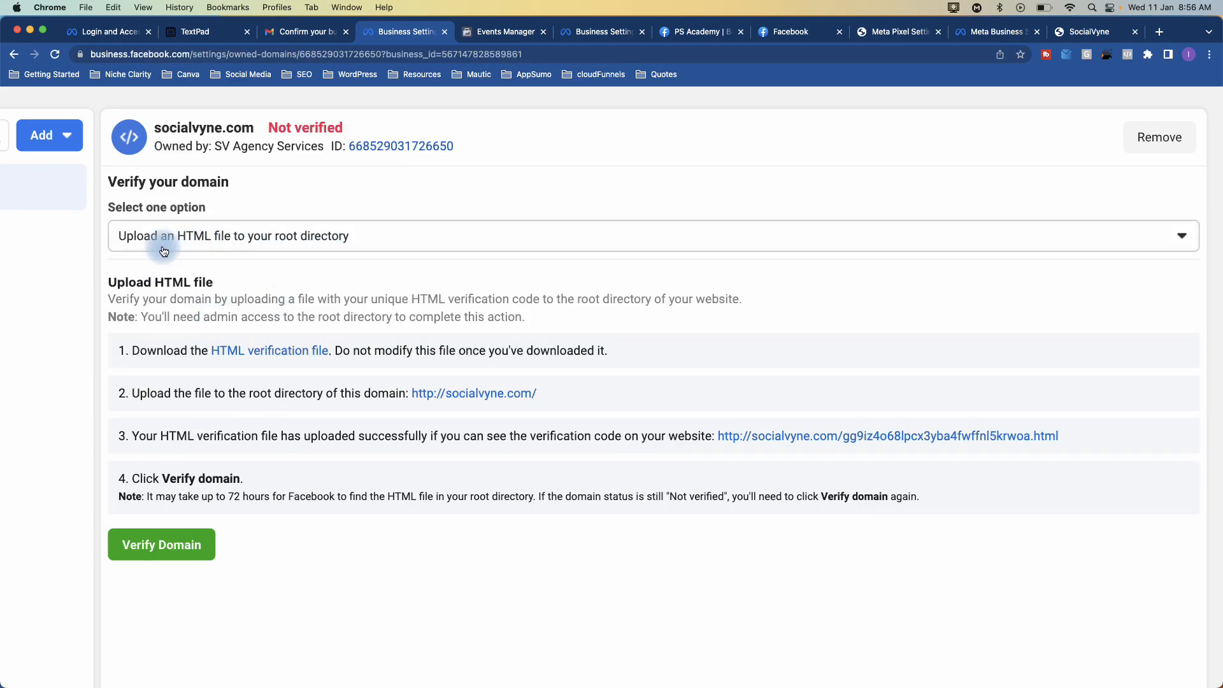
{"action": "left_click", "coordinate": [240, 352]}
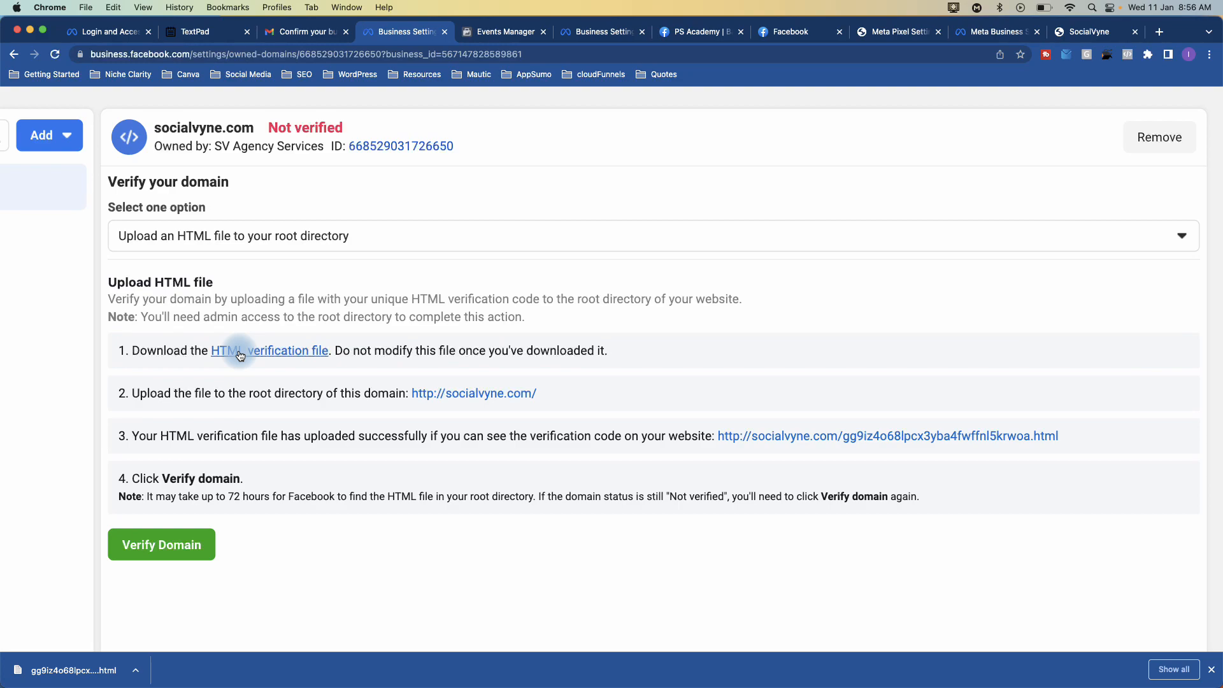
{"action": "key", "text": "super+minus"}
{"action": "key", "text": "super+minus"}
{"action": "key", "text": "super+minus"}
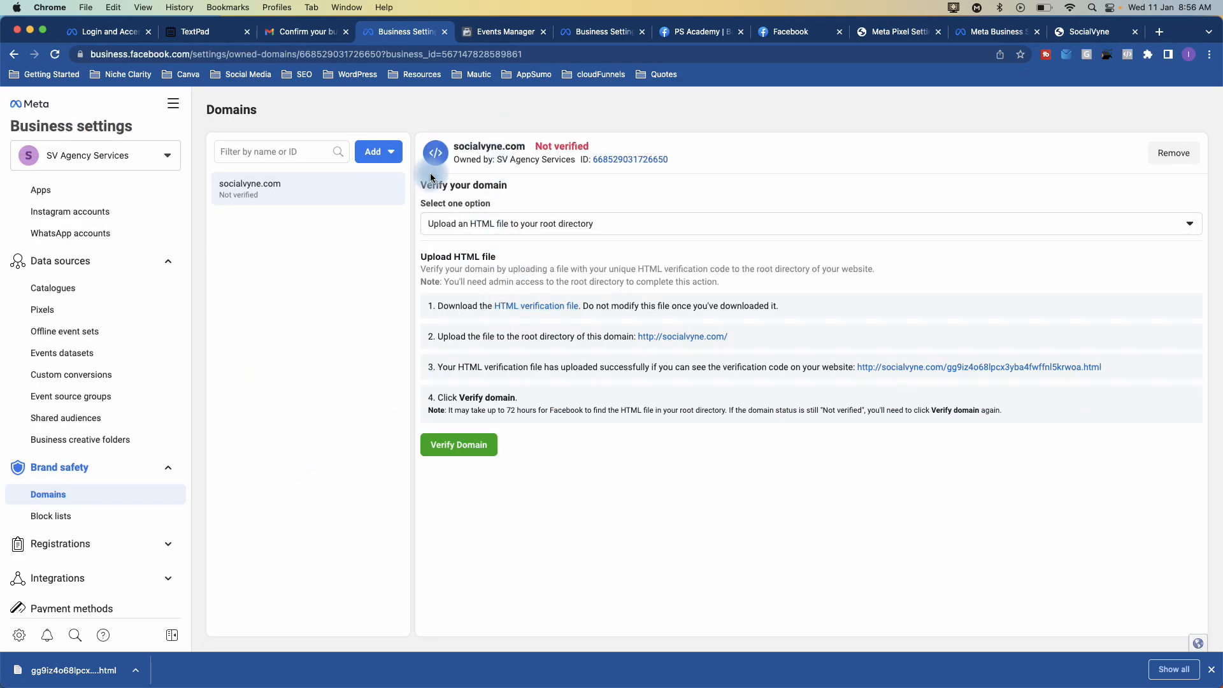
{"action": "left_click", "coordinate": [269, 8]}
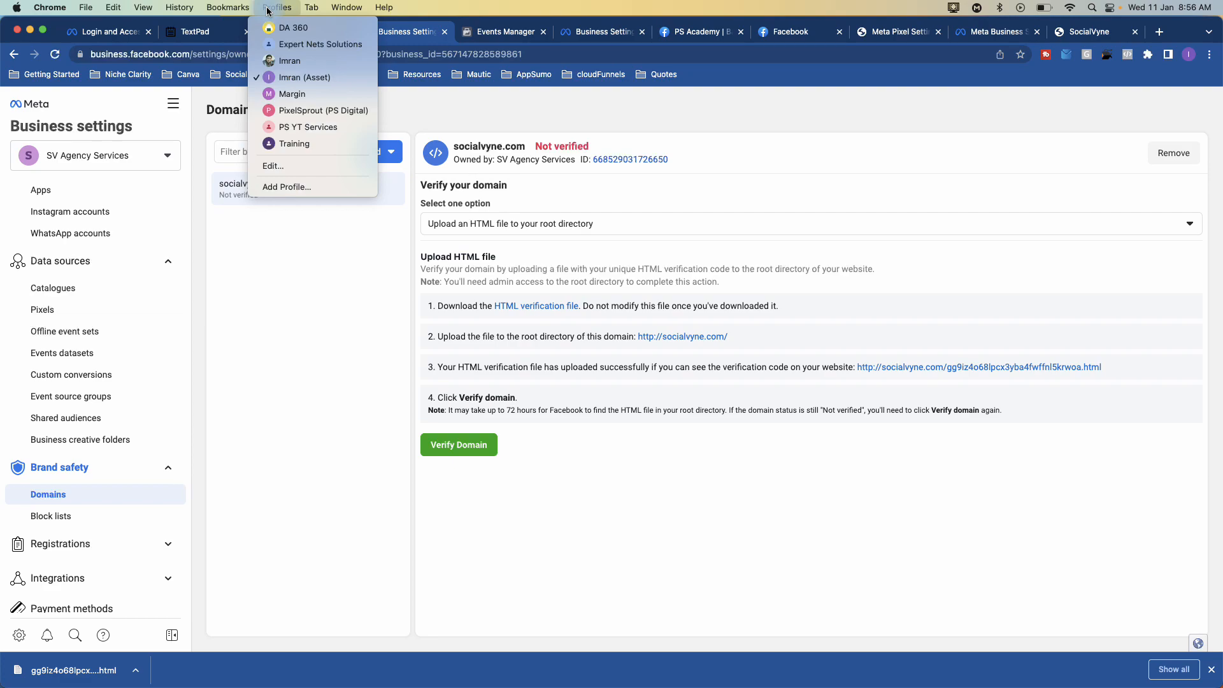
In Brave, go to hostinger.in and log in using the saved autofill credentials.
{"action": "left_click", "coordinate": [324, 314]}
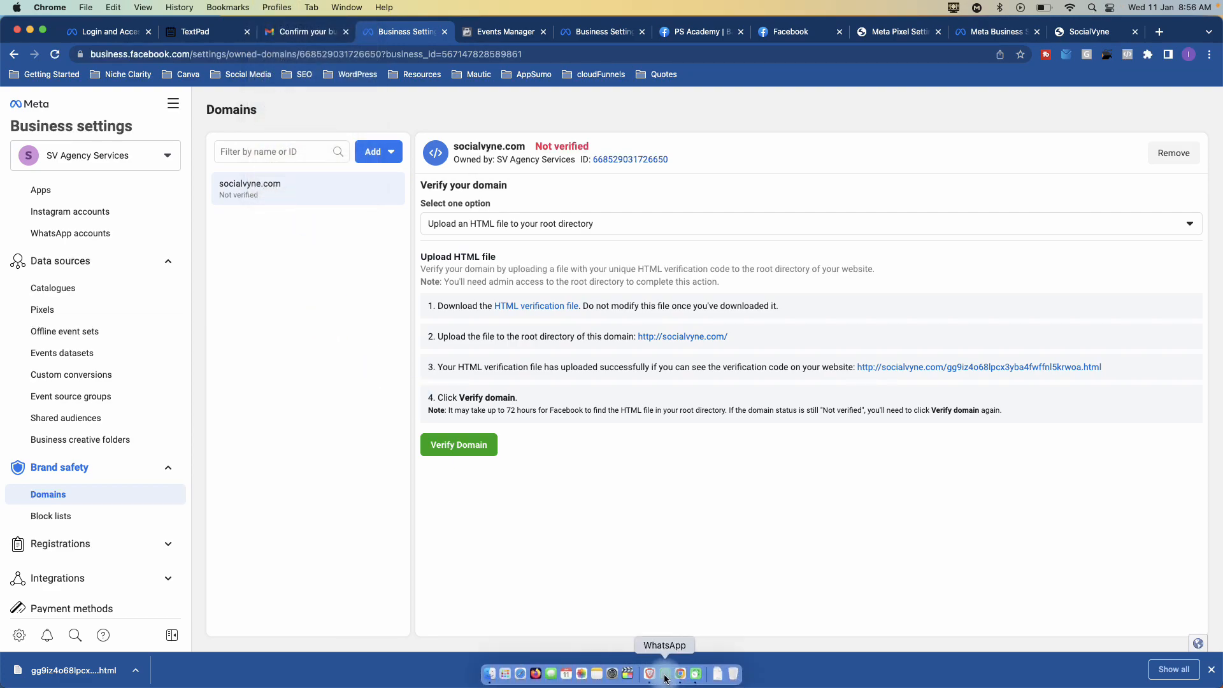
{"action": "left_click", "coordinate": [650, 674]}
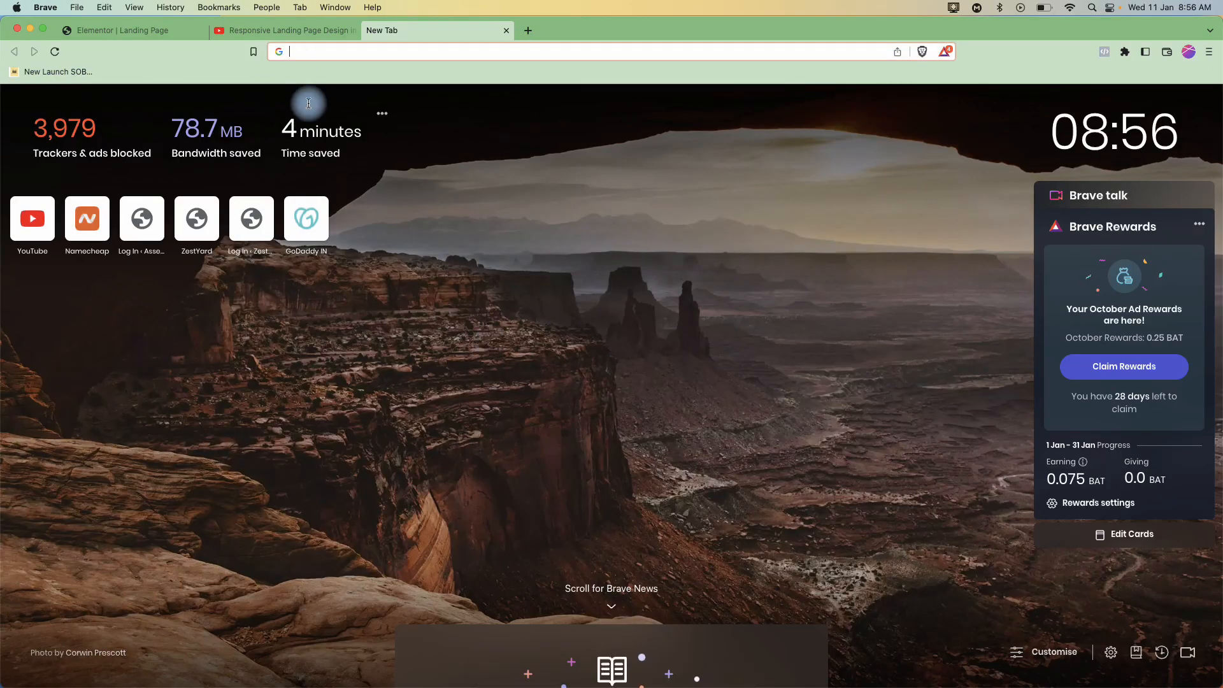
{"action": "left_click", "coordinate": [528, 30]}
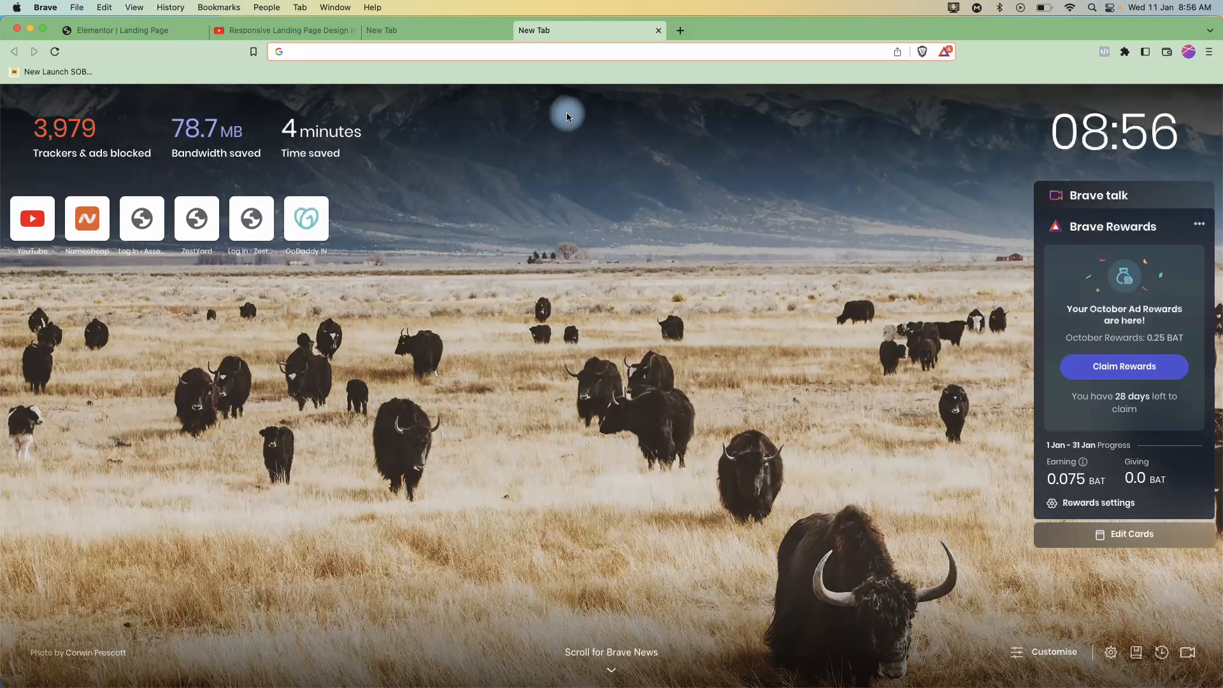
{"action": "type", "text": "hos"}
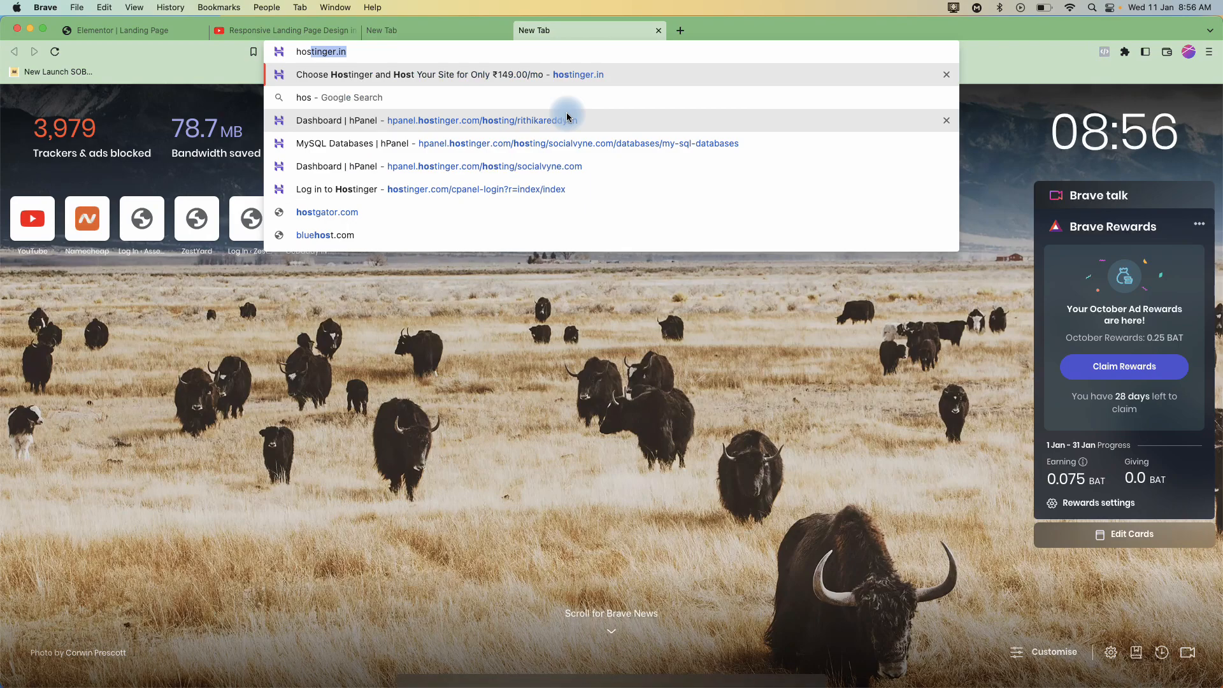
{"action": "key", "text": "Return"}
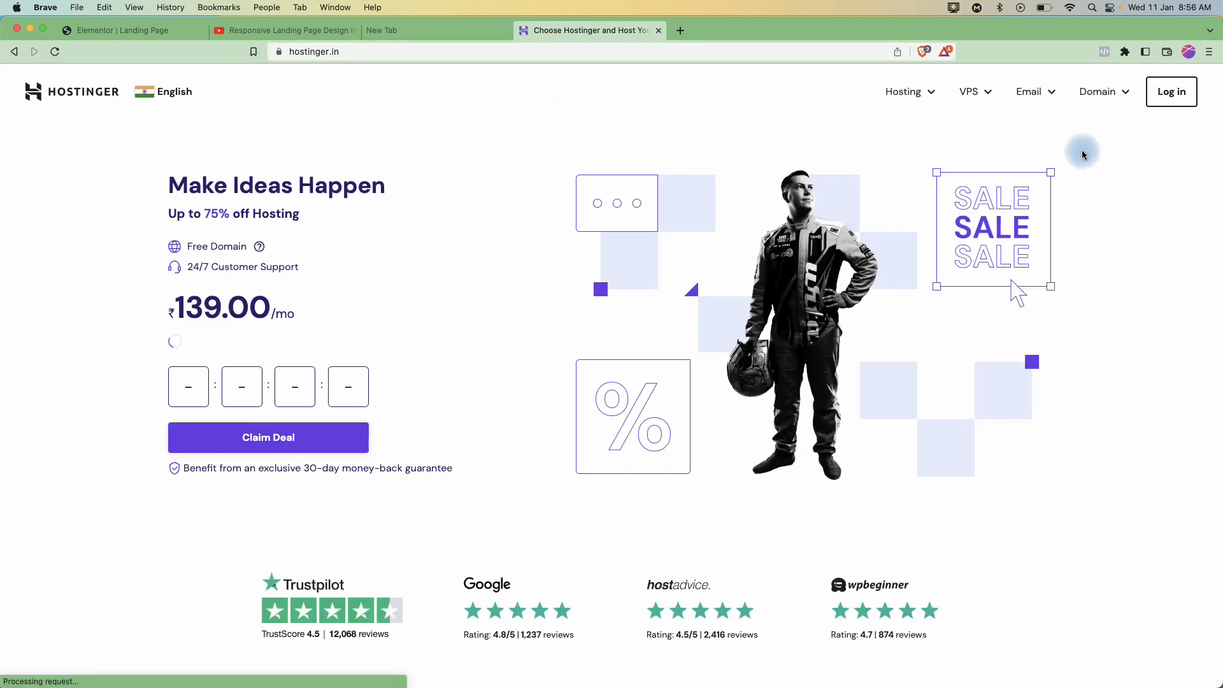
{"action": "left_click", "coordinate": [1178, 94]}
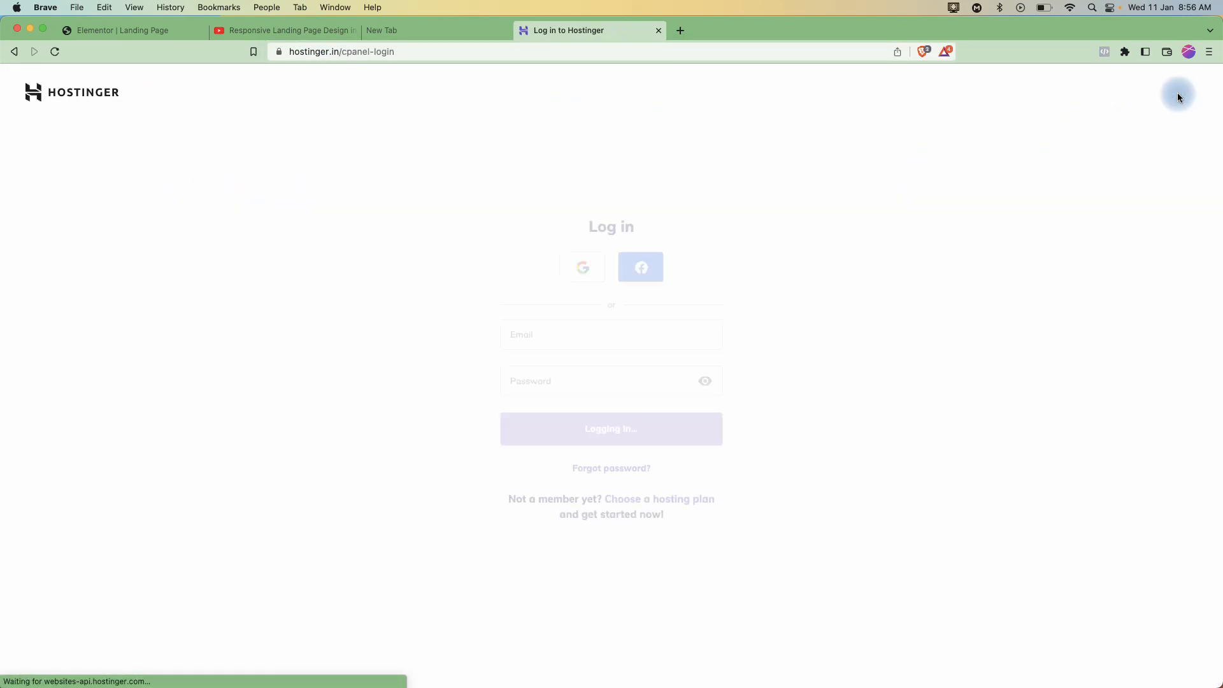
{"action": "left_click", "coordinate": [603, 328]}
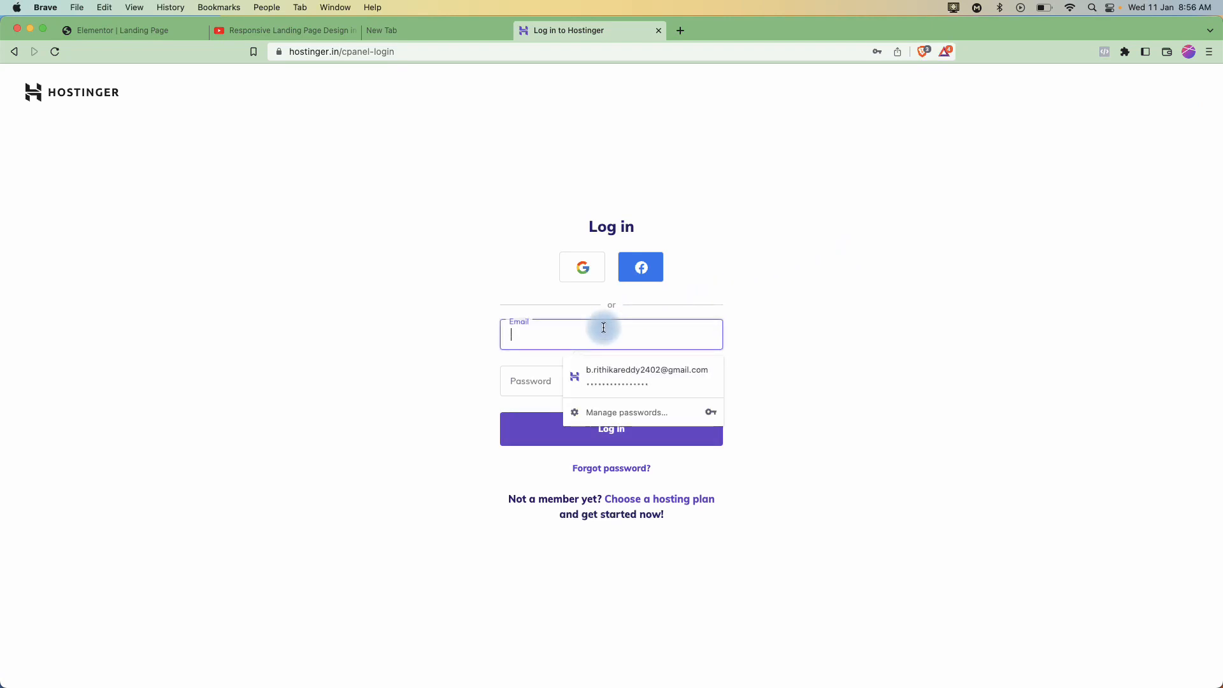
{"action": "left_click", "coordinate": [629, 377]}
{"action": "left_click", "coordinate": [608, 428]}
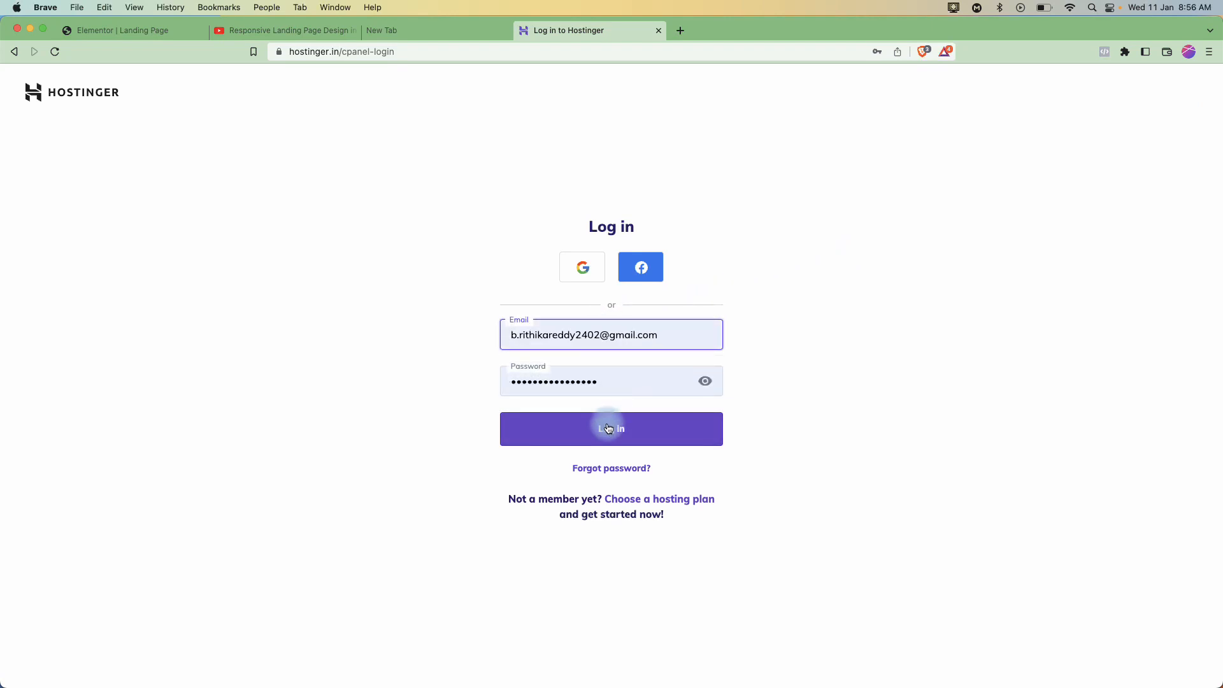
{"action": "left_click", "coordinate": [596, 434]}
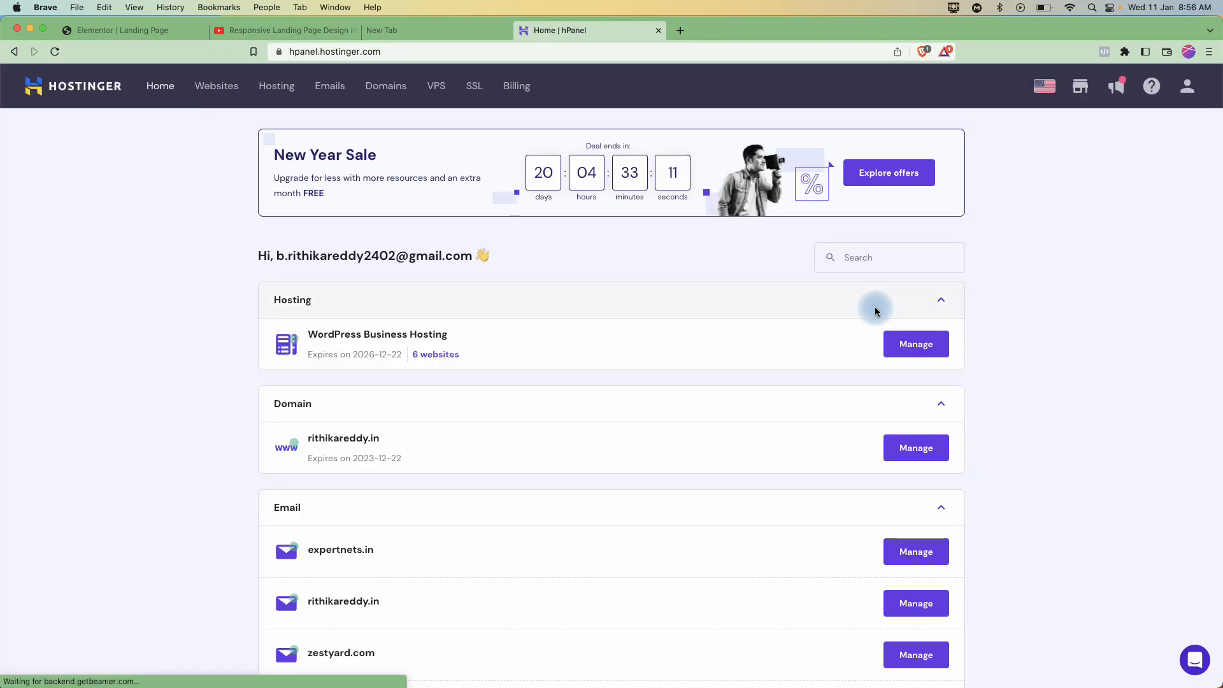
From the WordPress Business Hosting dashboard, select socialvyne.com and open its File manager.
{"action": "left_click", "coordinate": [875, 311]}
{"action": "scroll", "coordinate": [680, 510], "scroll_direction": "down", "scroll_amount": 4}
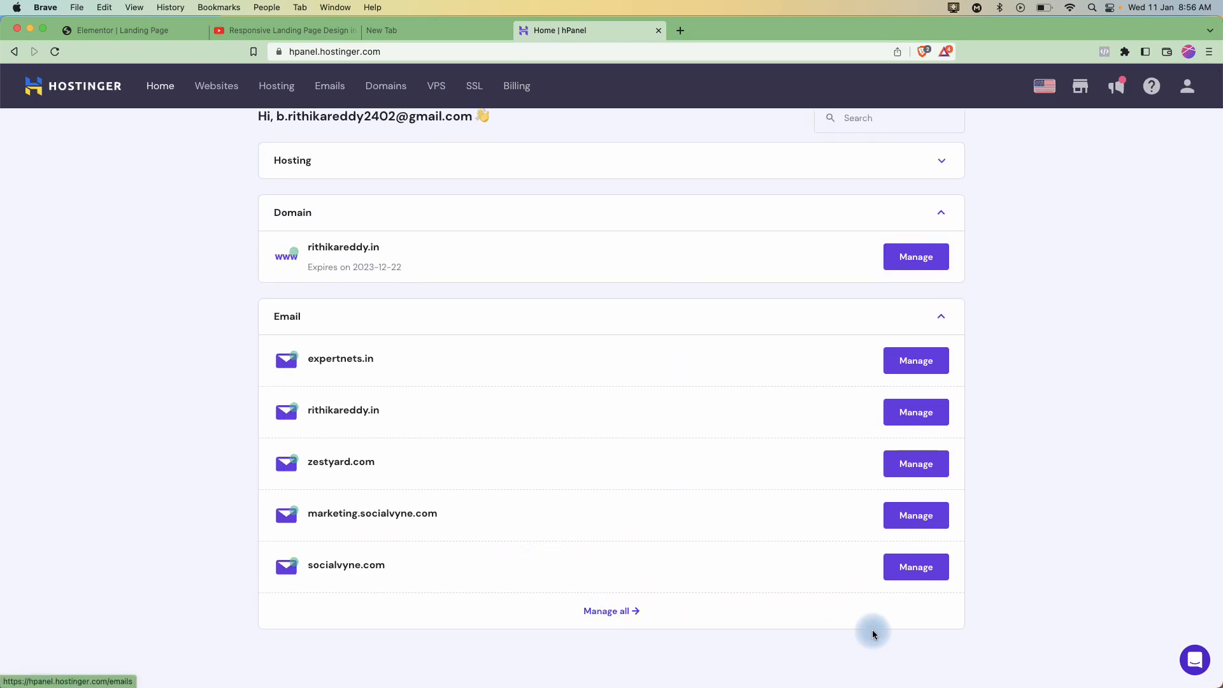
{"action": "scroll", "coordinate": [844, 522], "scroll_direction": "up", "scroll_amount": 4}
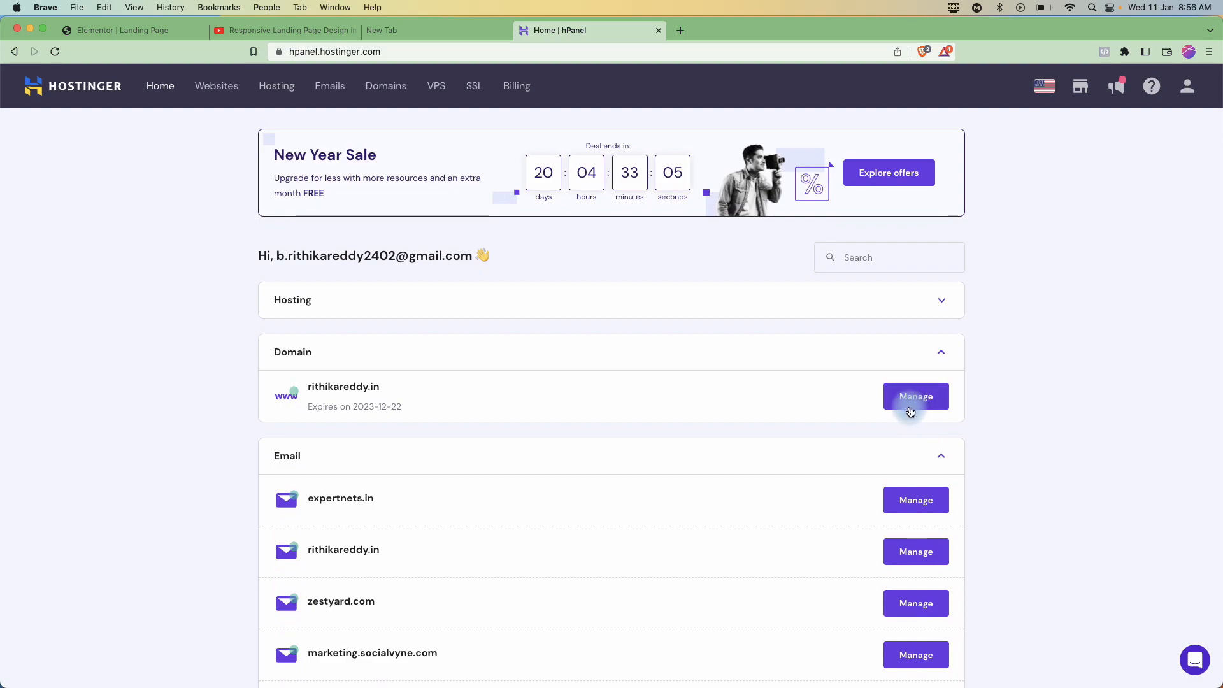
{"action": "left_click", "coordinate": [915, 311]}
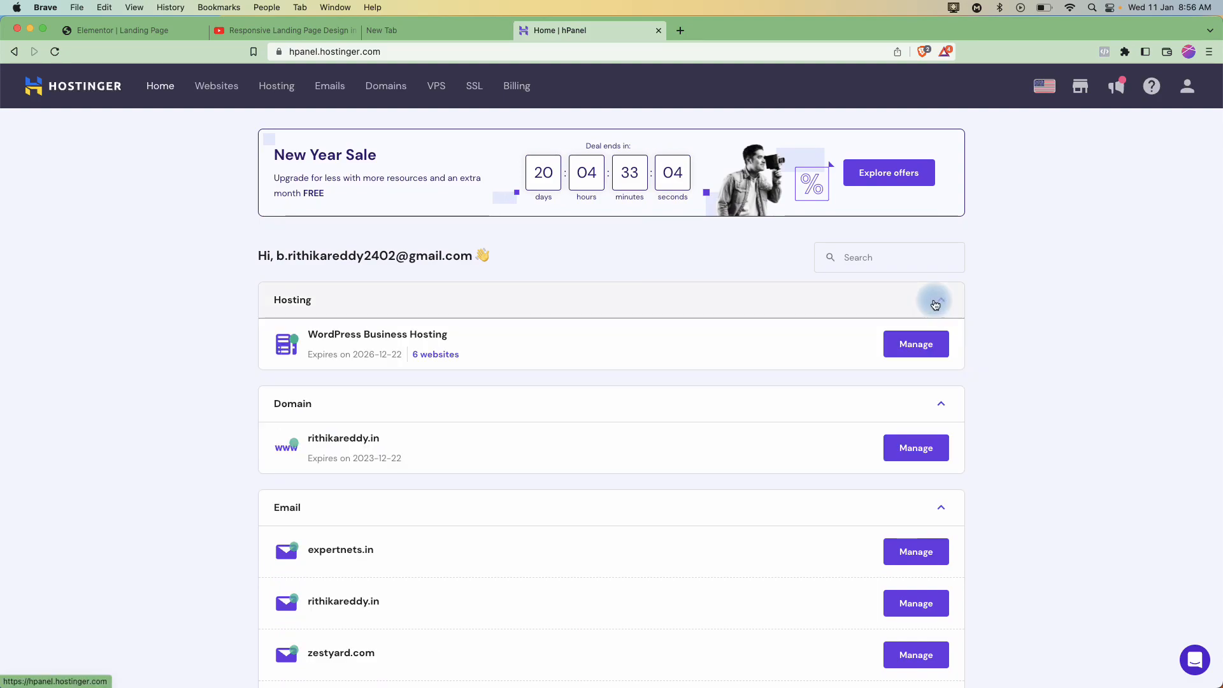
{"action": "left_click", "coordinate": [920, 343]}
{"action": "left_click", "coordinate": [123, 150]}
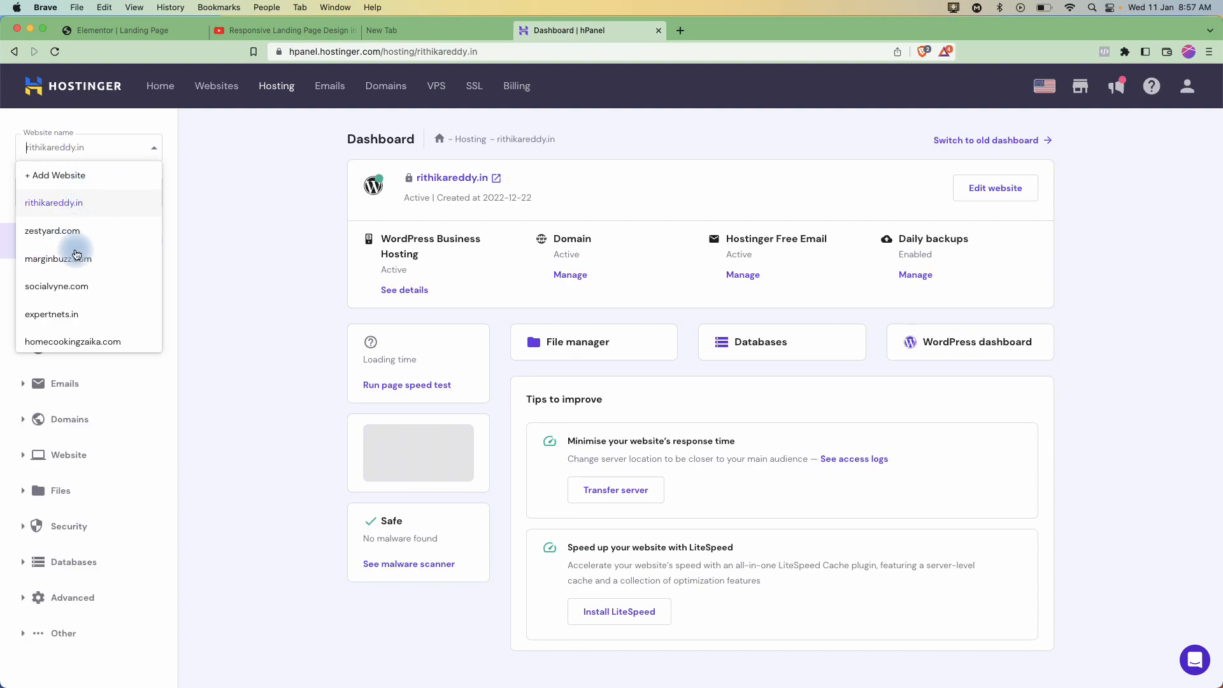
{"action": "left_click", "coordinate": [63, 285]}
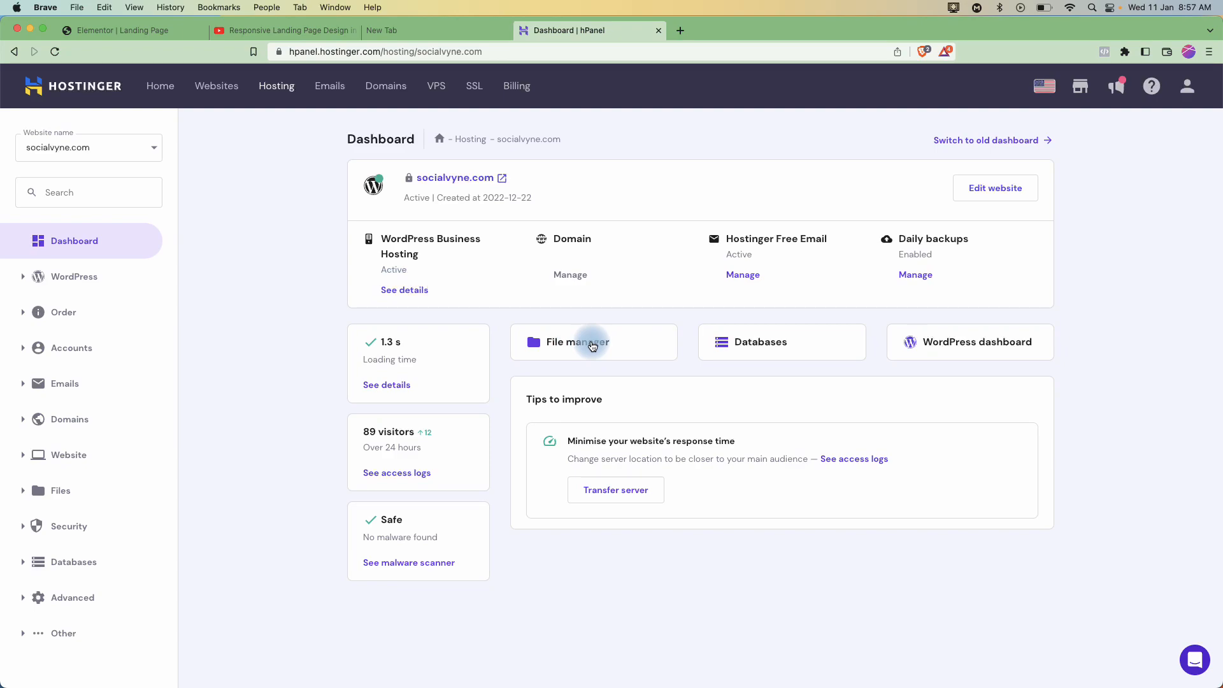
{"action": "left_click", "coordinate": [592, 345]}
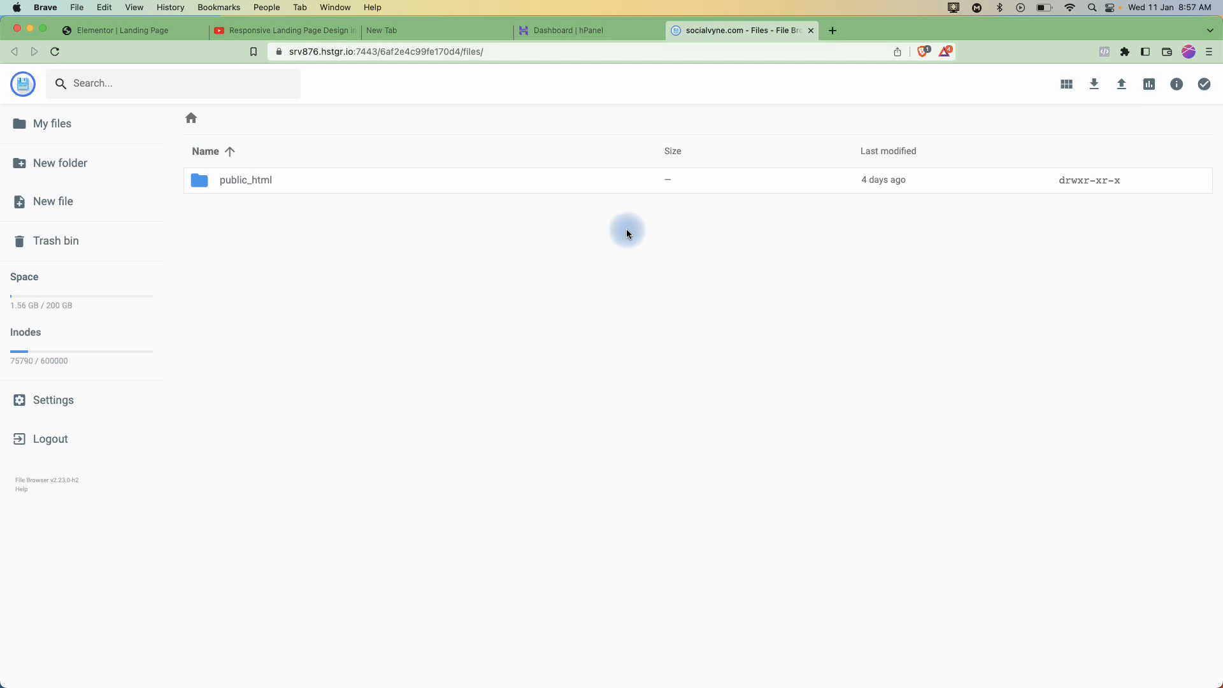
Upload the downloaded HTML verification file into public_html, then return to Chrome.
{"action": "double_click", "coordinate": [242, 182]}
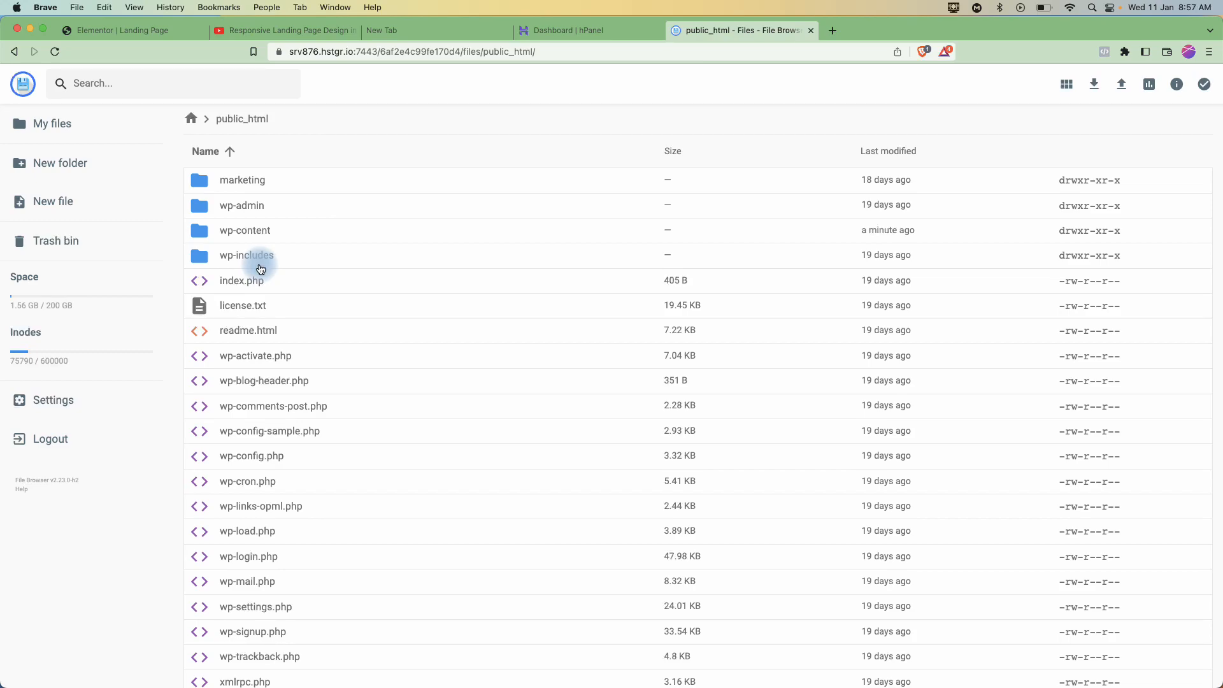
{"action": "left_click", "coordinate": [1124, 90]}
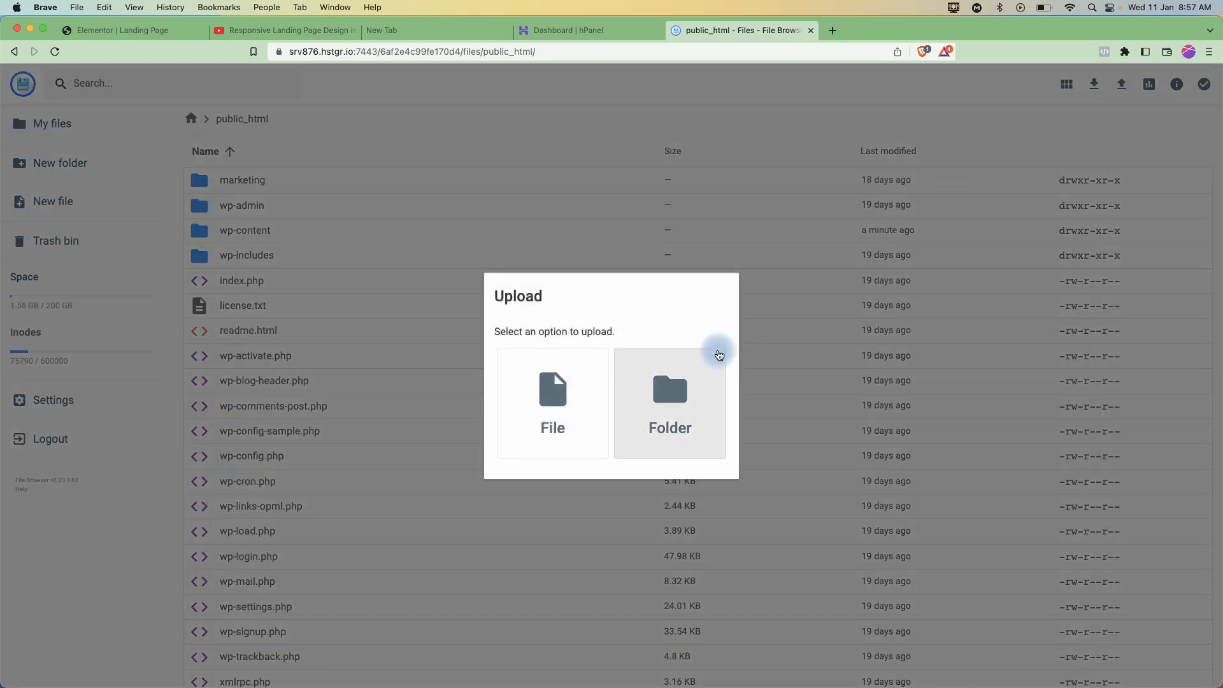
{"action": "left_click", "coordinate": [560, 413]}
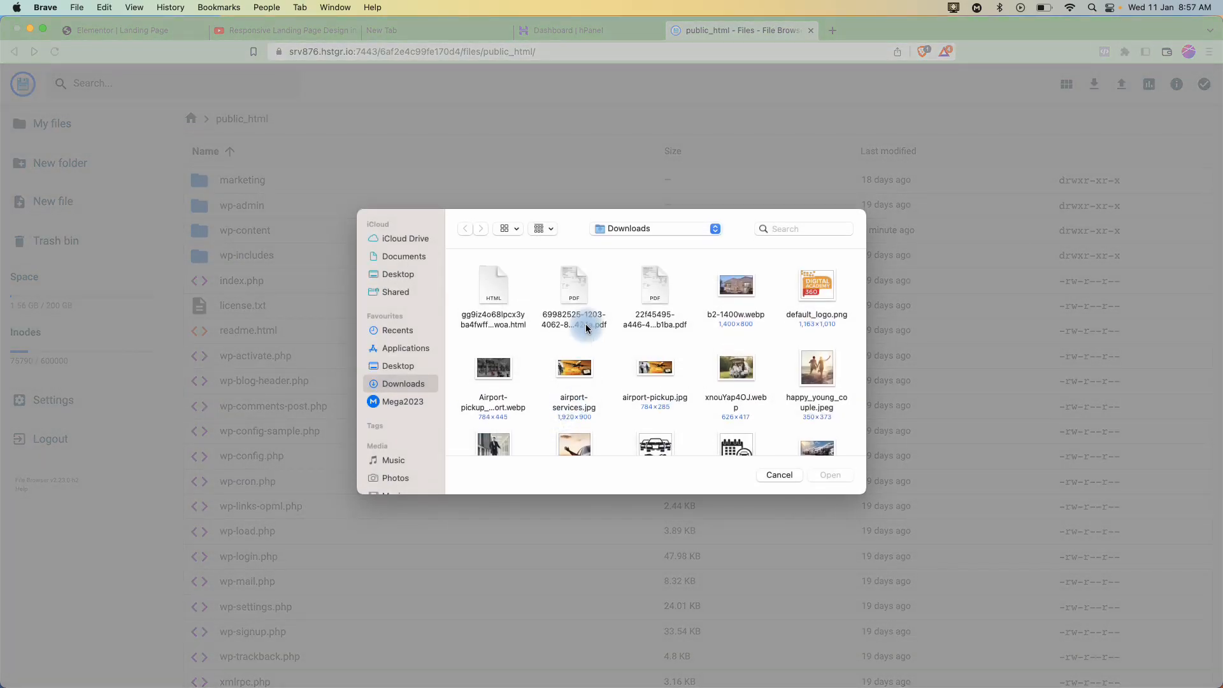
{"action": "left_click", "coordinate": [494, 326]}
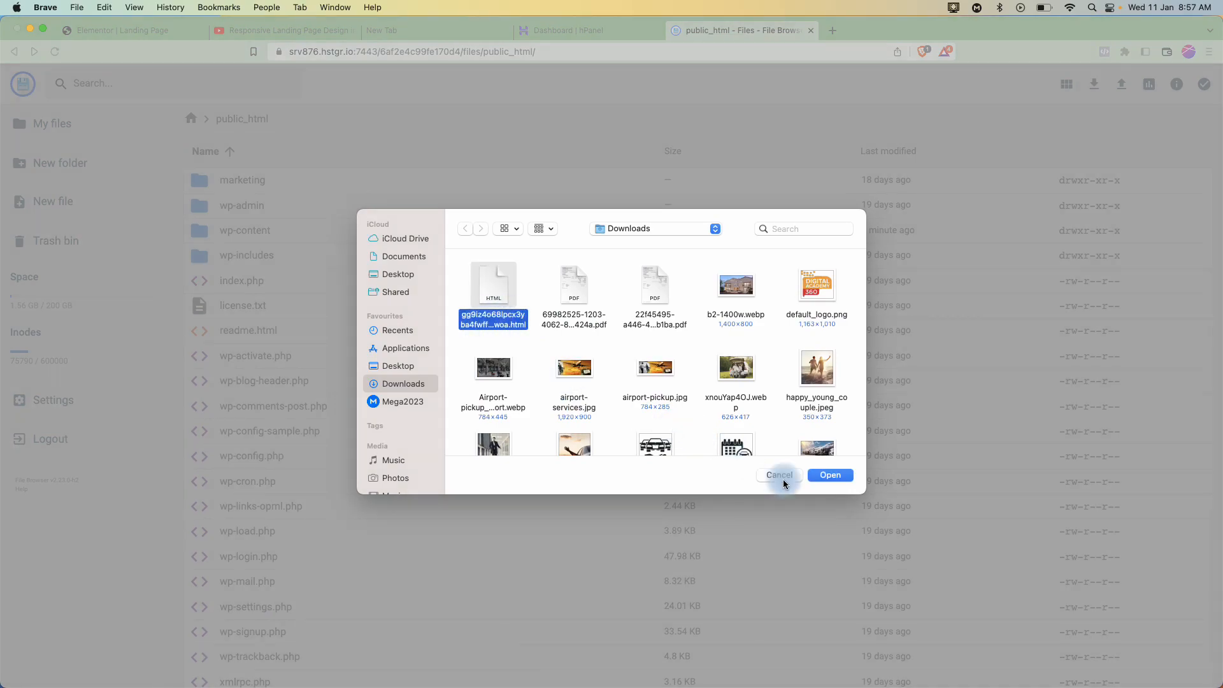
{"action": "left_click", "coordinate": [834, 479]}
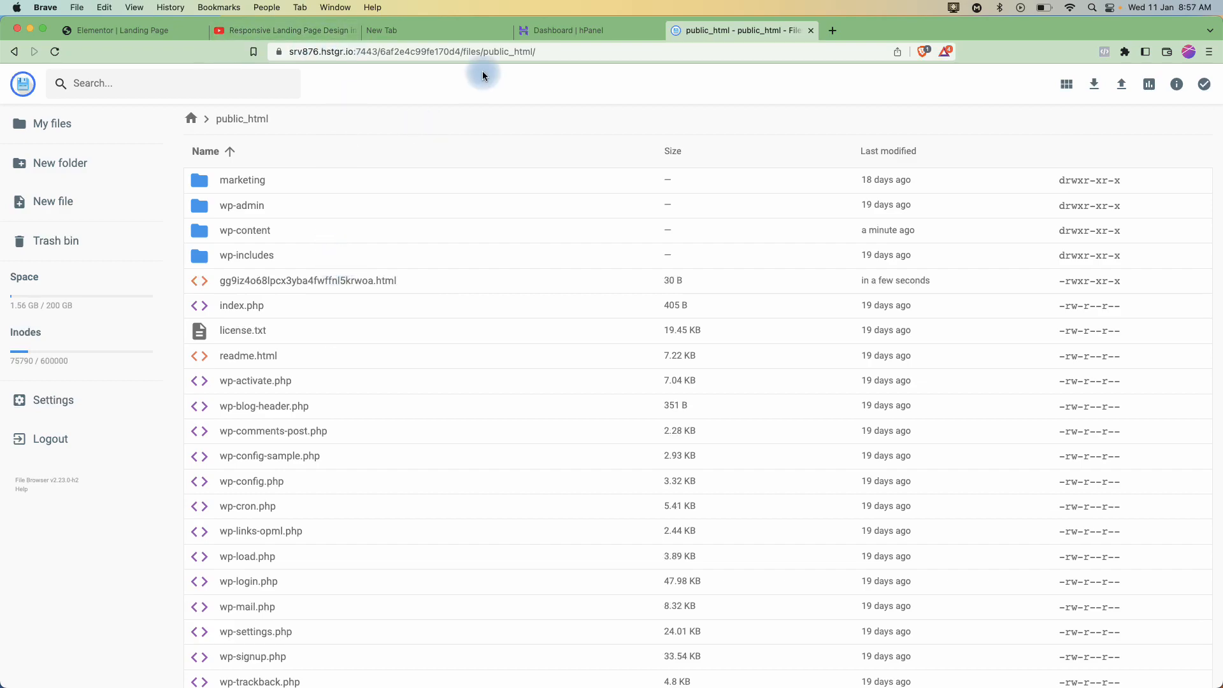
{"action": "mouse_move", "coordinate": [475, 683]}
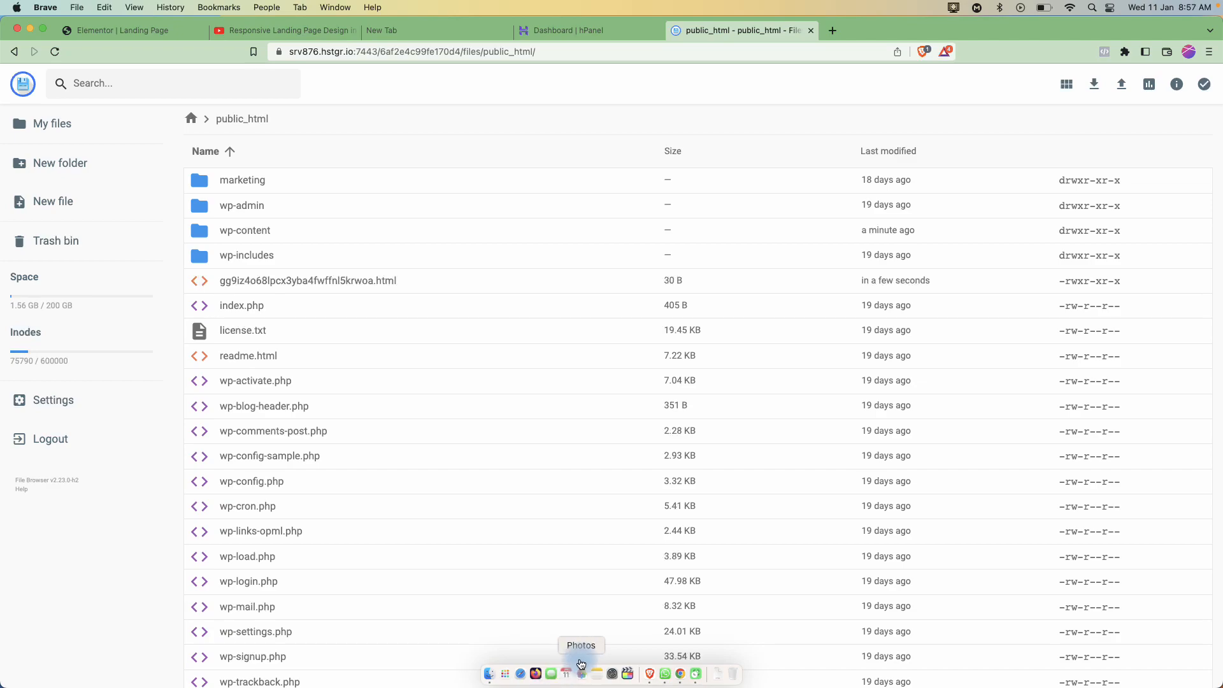
{"action": "left_click", "coordinate": [680, 675]}
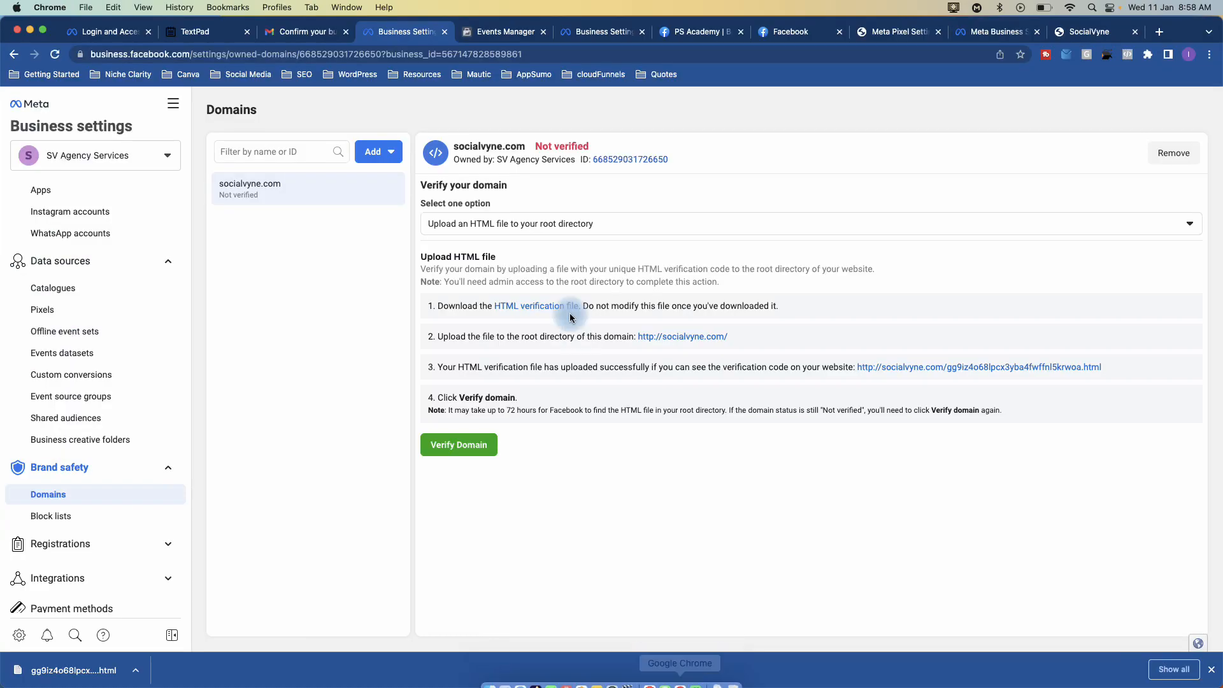
Verify the socialvyne.com domain from Business Settings > Domains.
{"action": "left_click", "coordinate": [455, 449]}
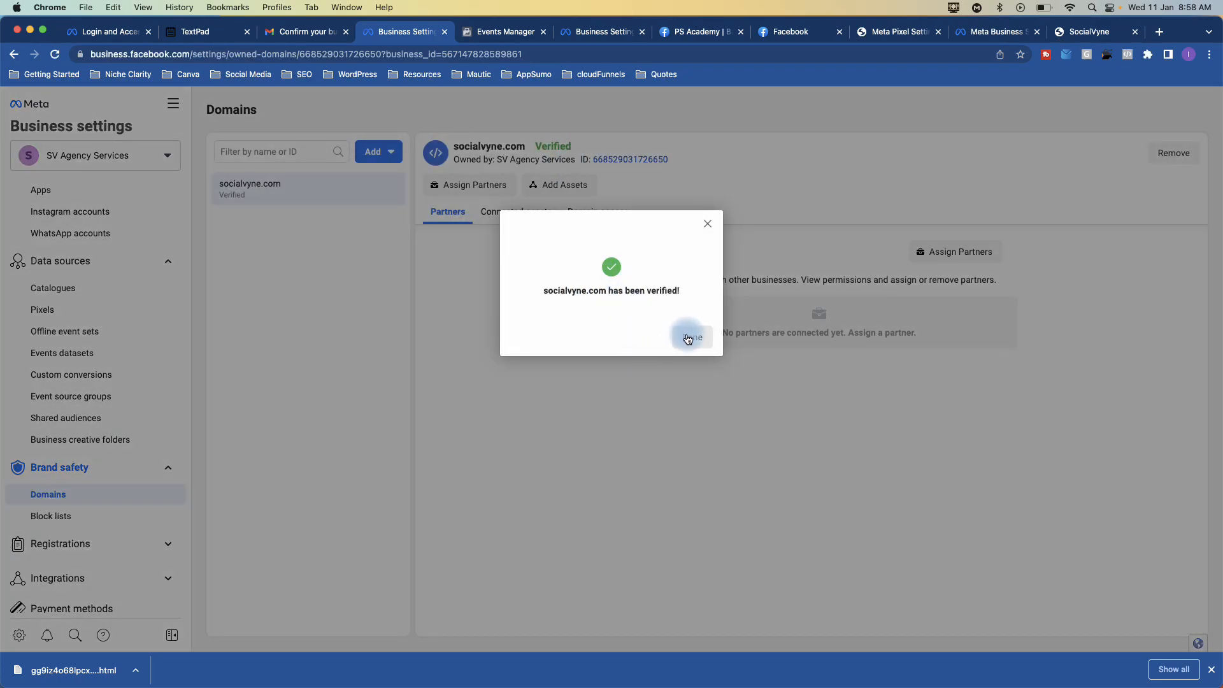
Add the PS Academy page as a connected asset of socialvyne.com, then go to Events Manager.
{"action": "left_click", "coordinate": [689, 335]}
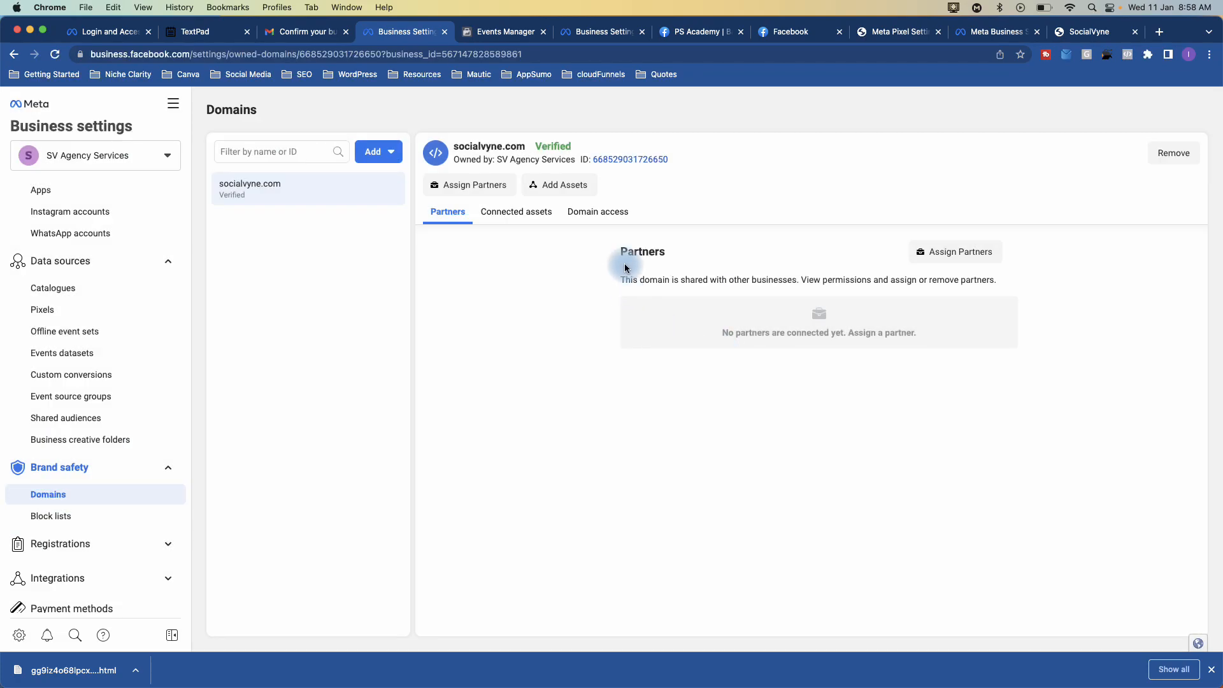
{"action": "left_click", "coordinate": [524, 213]}
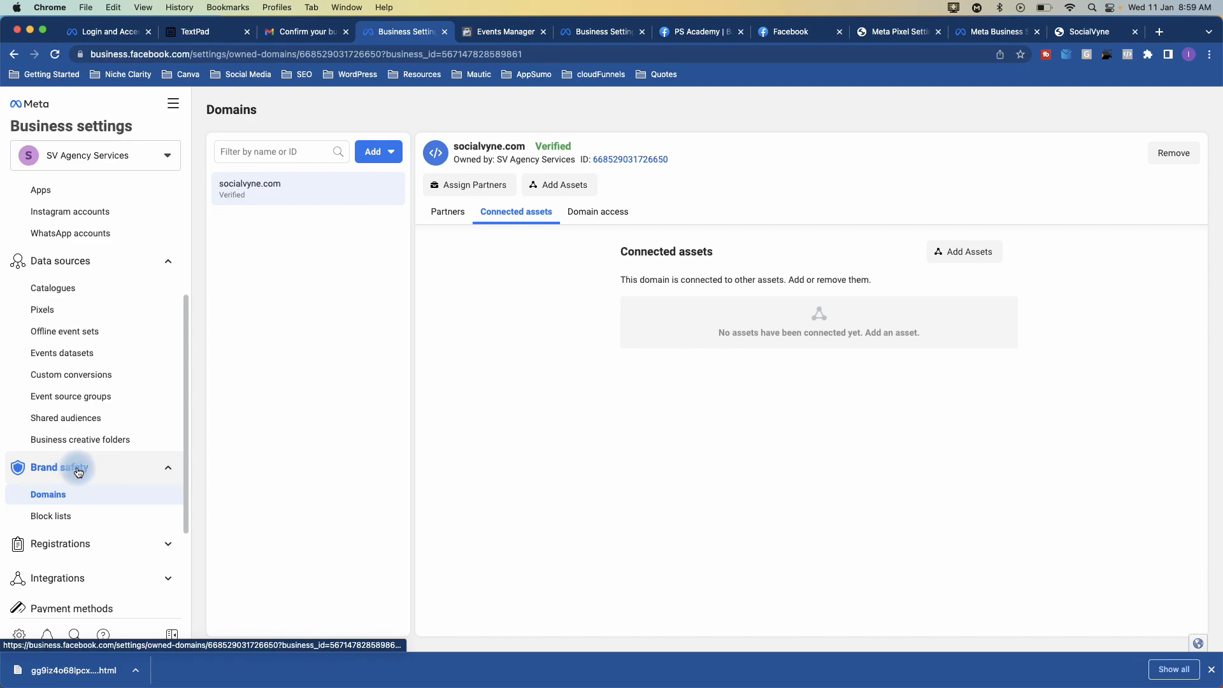
{"action": "left_click", "coordinate": [966, 253]}
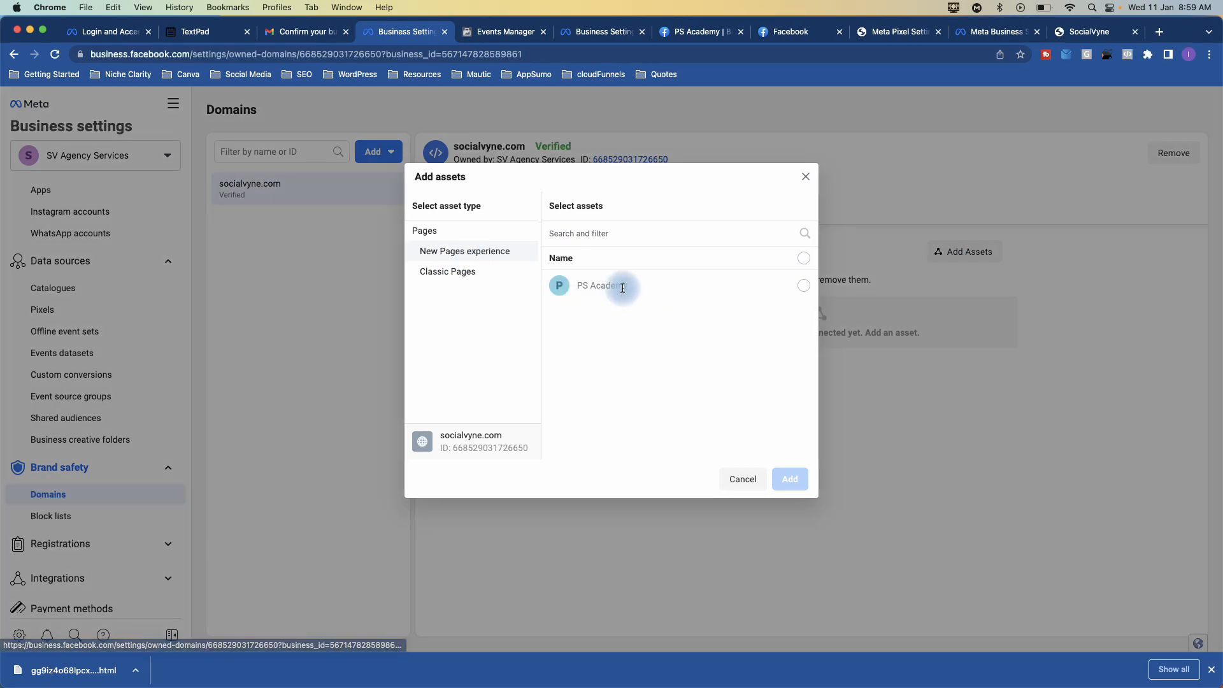
{"action": "left_click", "coordinate": [622, 284]}
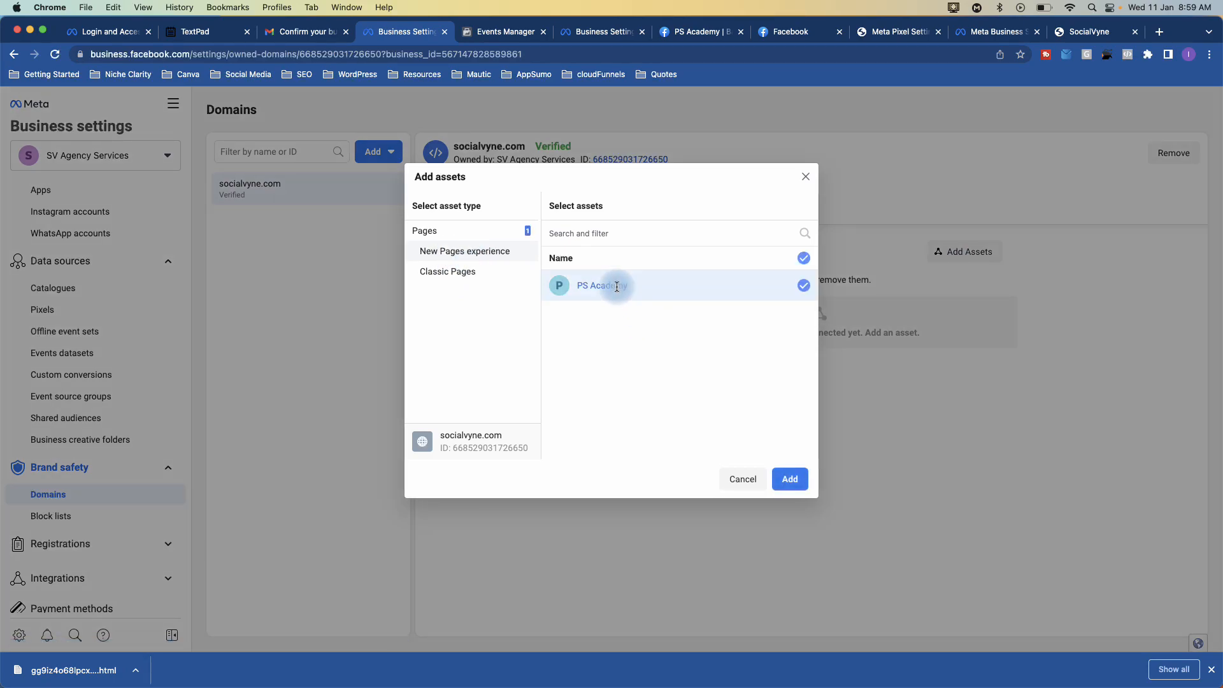
{"action": "left_click", "coordinate": [794, 489]}
{"action": "left_click", "coordinate": [708, 314]}
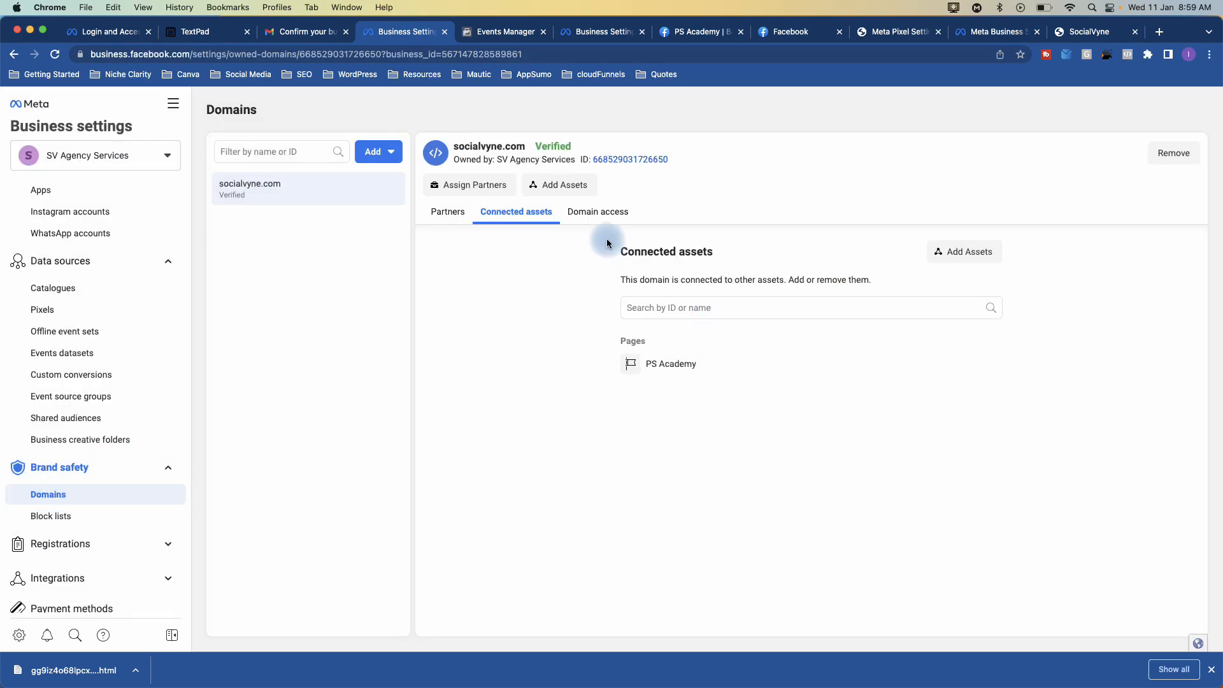
{"action": "left_click", "coordinate": [510, 32]}
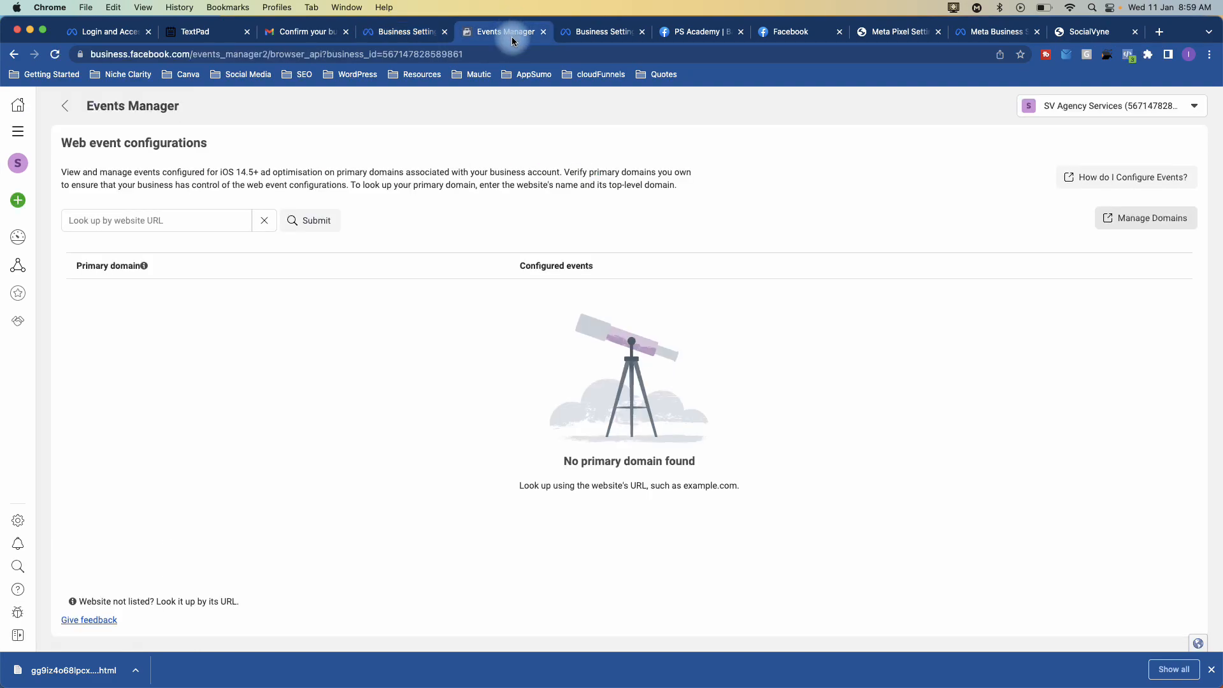
Reload the web event configurations page so socialvyne.com shows as verified.
{"action": "left_click", "coordinate": [56, 54]}
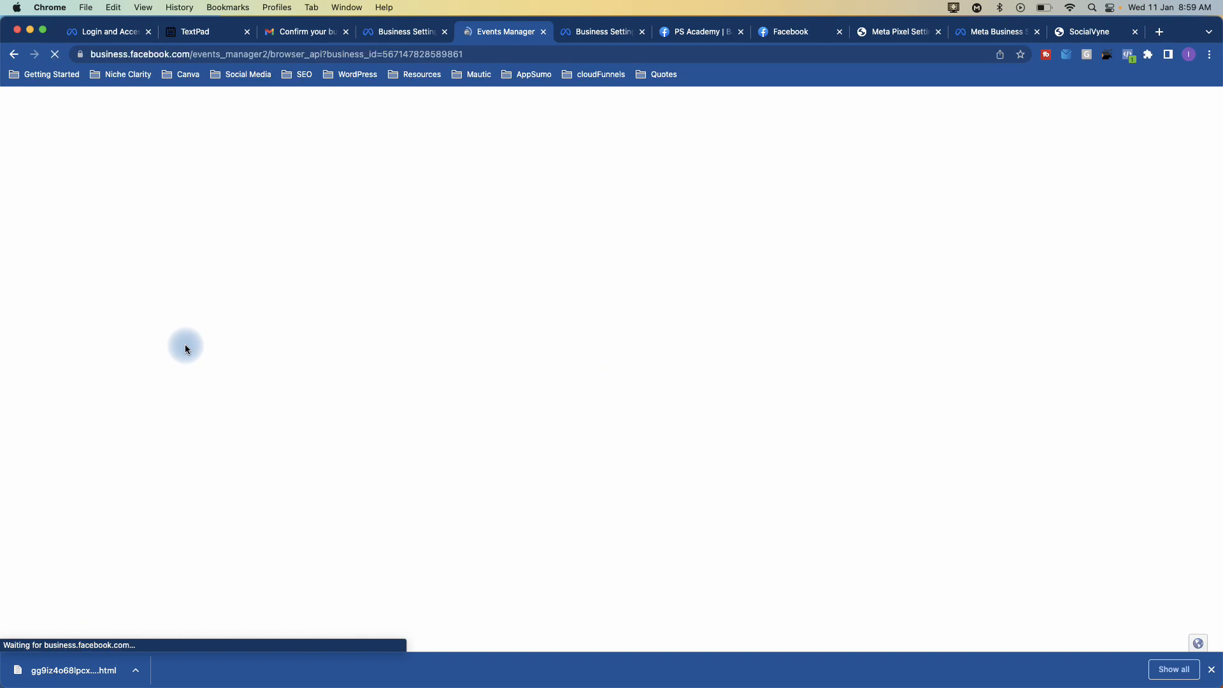
{"action": "scroll", "coordinate": [122, 304], "scroll_direction": "up", "scroll_amount": 5}
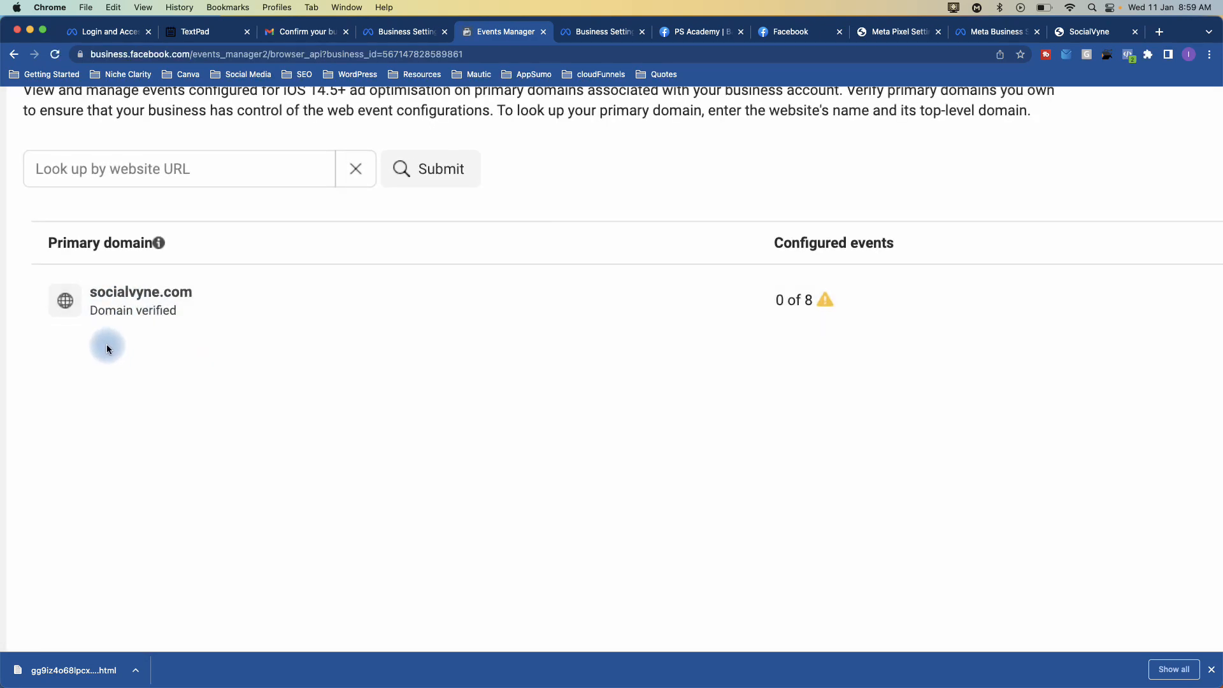
{"action": "scroll", "coordinate": [106, 344], "scroll_direction": "down", "scroll_amount": 5}
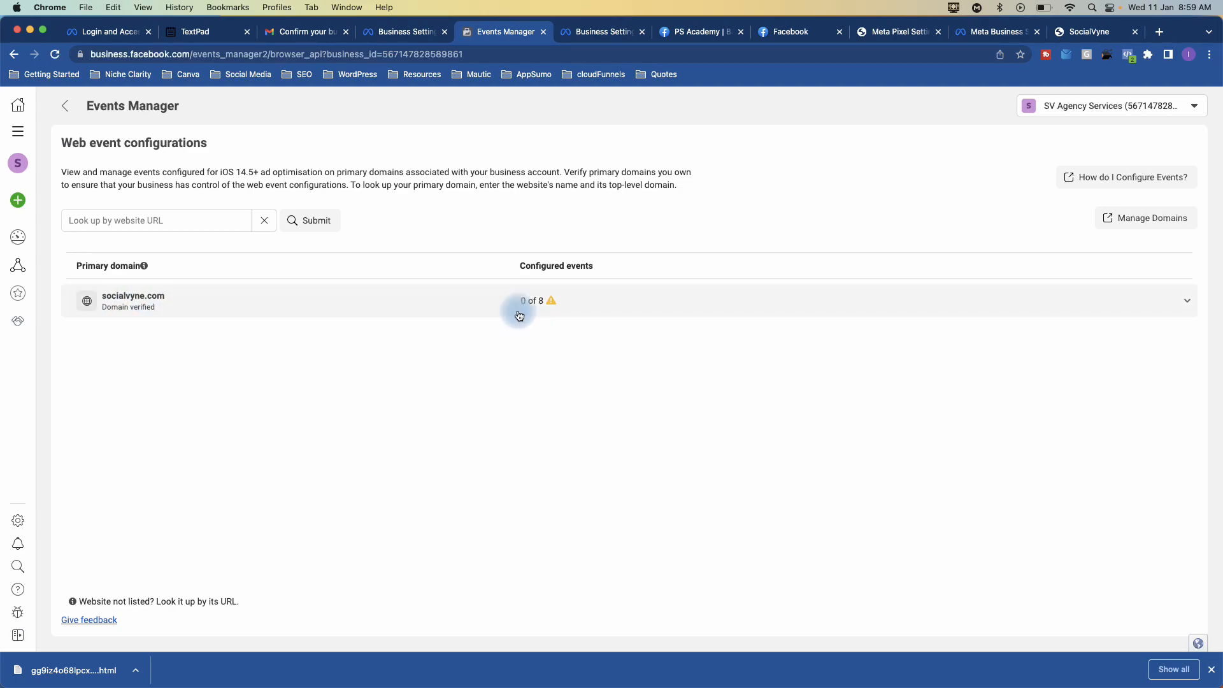
{"action": "mouse_move", "coordinate": [548, 307]}
{"action": "scroll", "coordinate": [549, 310], "scroll_direction": "up", "scroll_amount": 5}
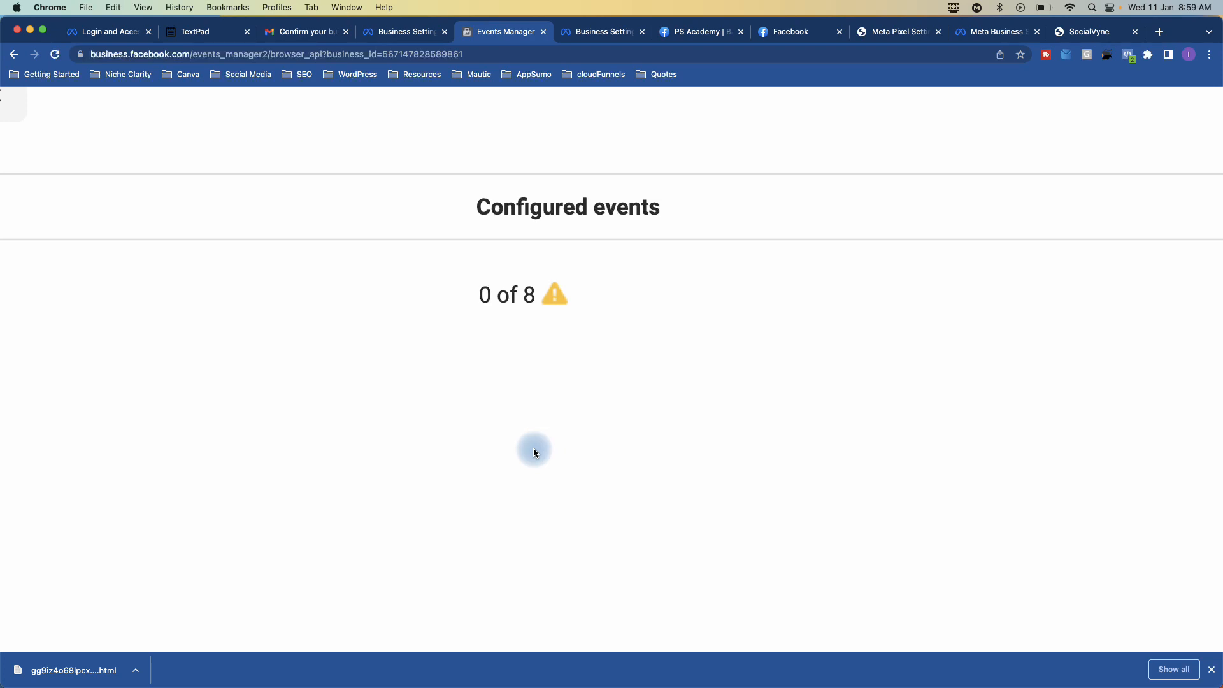
{"action": "scroll", "coordinate": [405, 467], "scroll_direction": "down", "scroll_amount": 5}
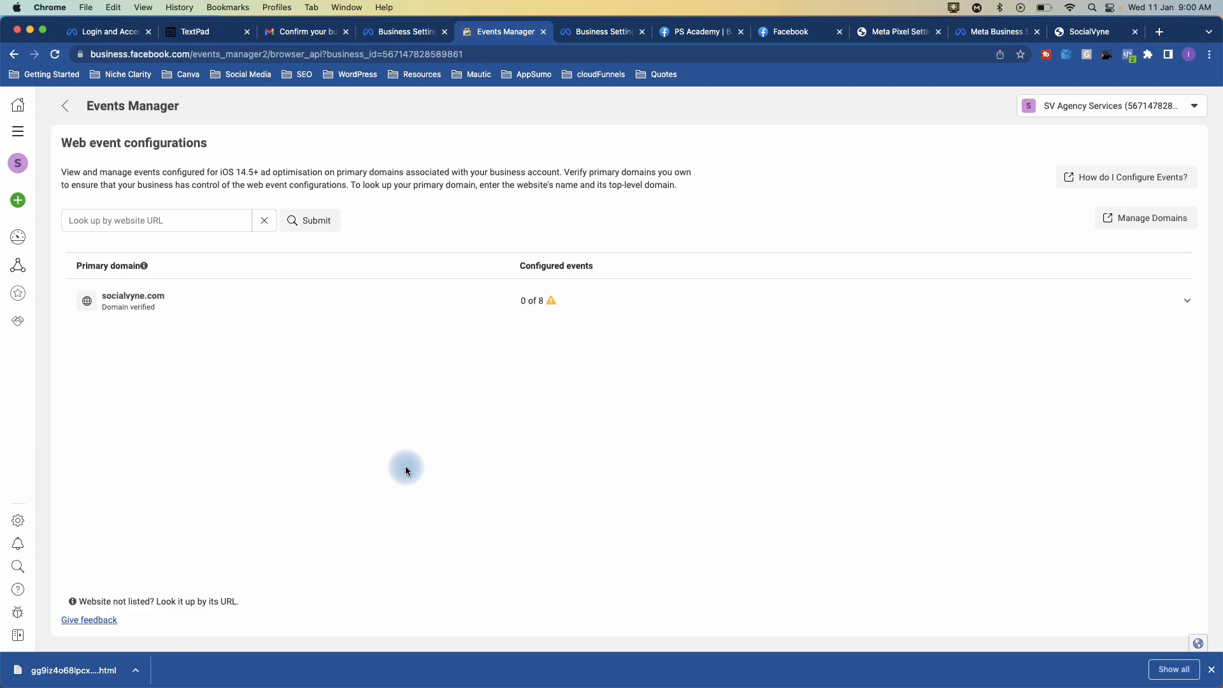
Expand socialvyne.com's row (0 of 8 events) and choose Manage Events.
{"action": "left_click", "coordinate": [1185, 300]}
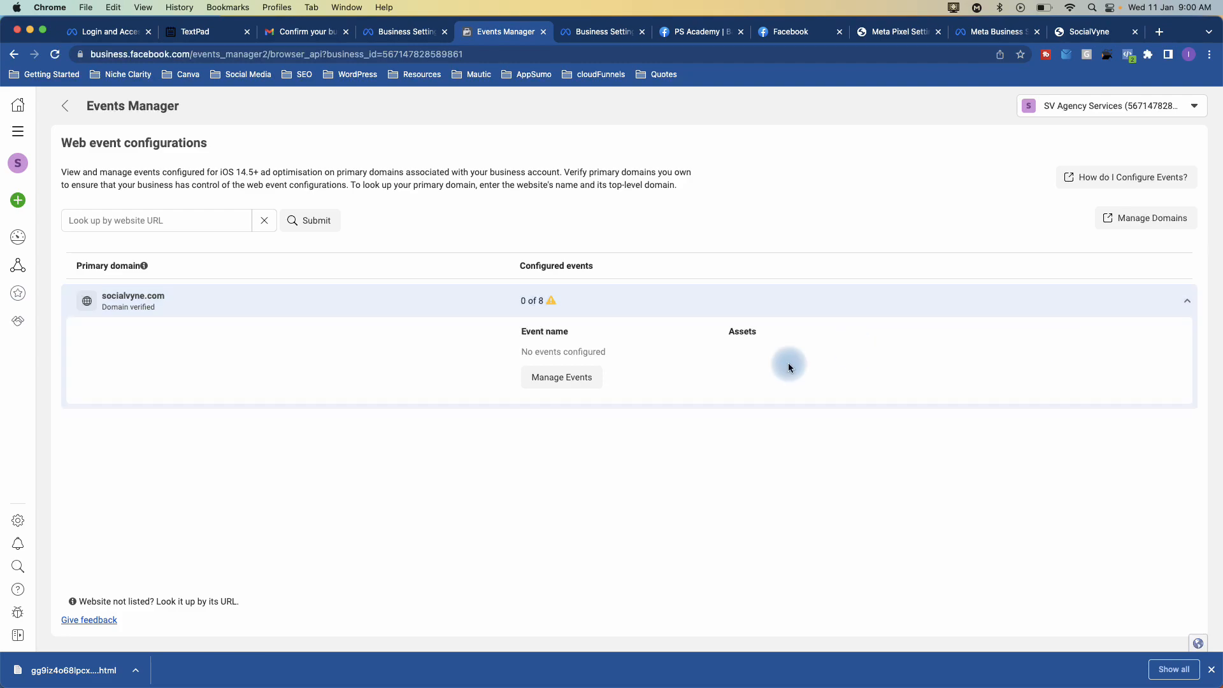
{"action": "left_click", "coordinate": [563, 381]}
{"action": "scroll", "coordinate": [650, 306], "scroll_direction": "up", "scroll_amount": 5}
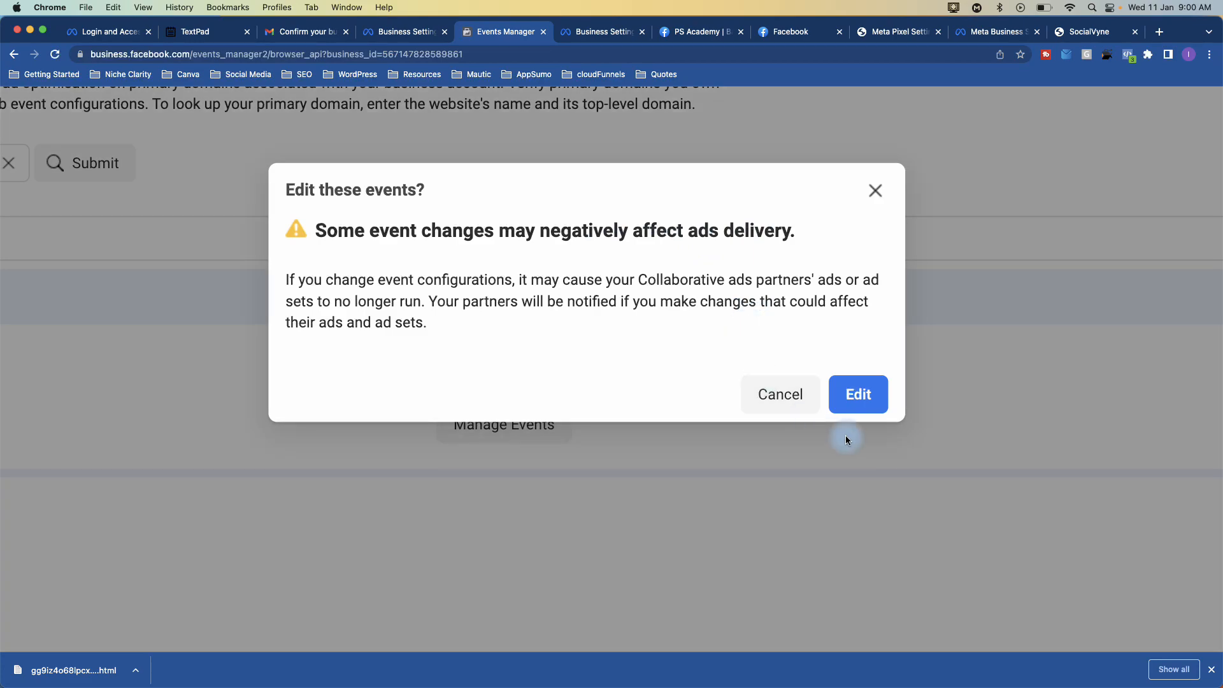
Confirm Edit in the 'Edit these events?' warning to reach socialvyne.com's empty event configuration editor.
{"action": "left_click", "coordinate": [860, 395]}
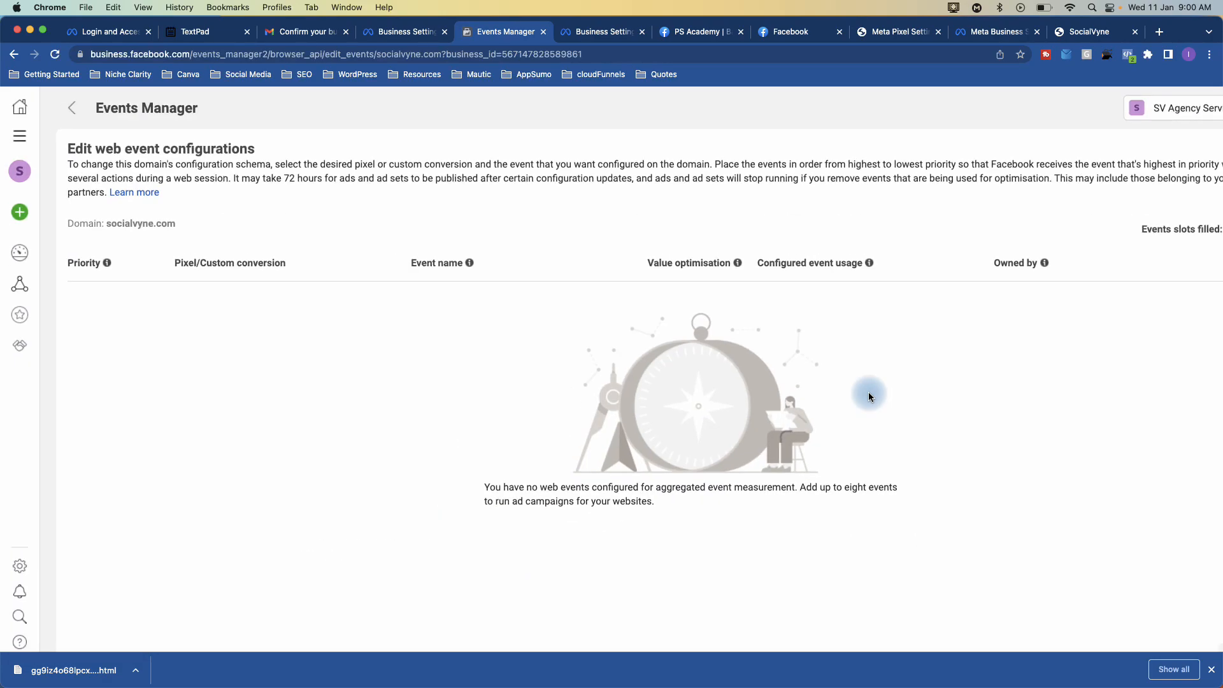
{"action": "scroll", "coordinate": [221, 140], "scroll_direction": "up", "scroll_amount": 5}
{"action": "scroll", "coordinate": [220, 138], "scroll_direction": "left", "scroll_amount": 2}
{"action": "scroll", "coordinate": [220, 139], "scroll_direction": "left", "scroll_amount": 2}
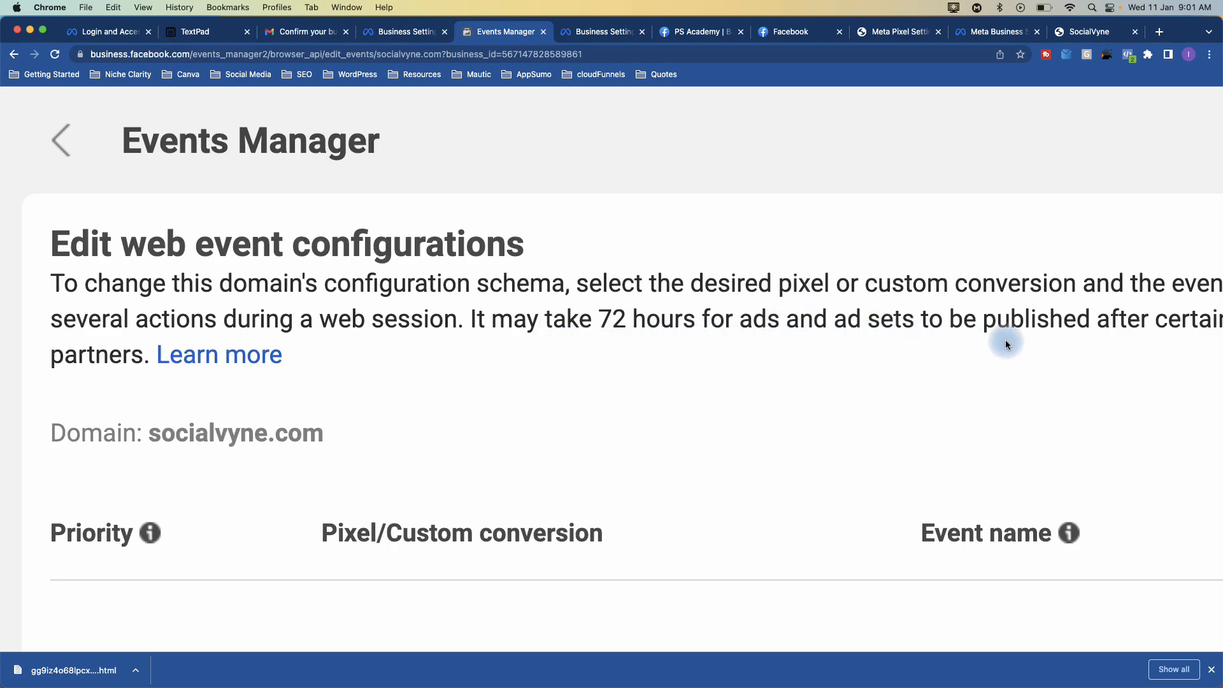
{"action": "scroll", "coordinate": [1042, 338], "scroll_direction": "right", "scroll_amount": 5}
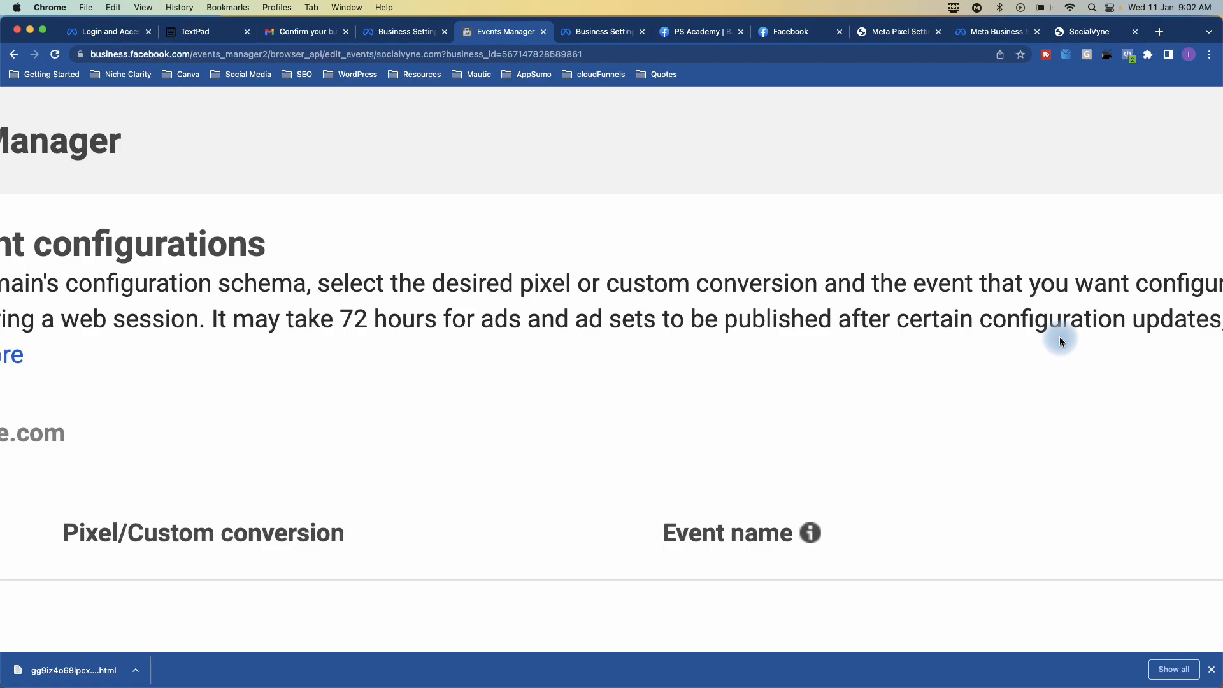
Add a highest-priority event row for socialvyne.com that uses PS Academy's pixel.
{"action": "scroll", "coordinate": [1061, 338], "scroll_direction": "down", "scroll_amount": 5}
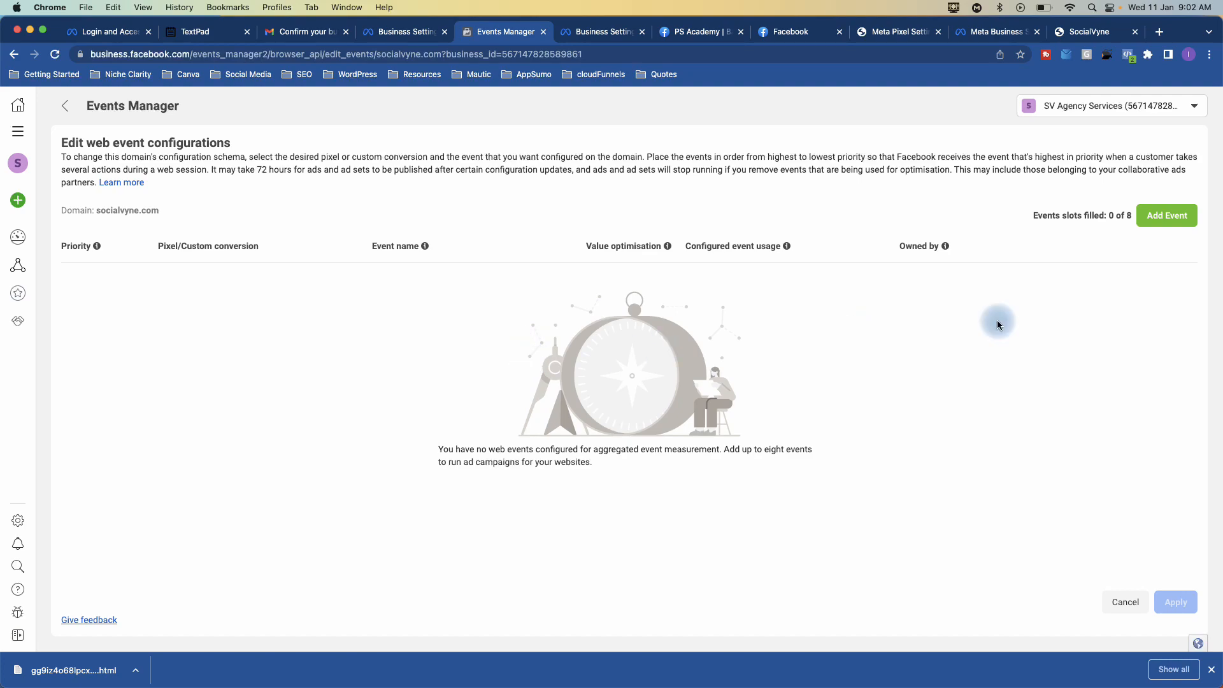
{"action": "left_click", "coordinate": [1179, 218]}
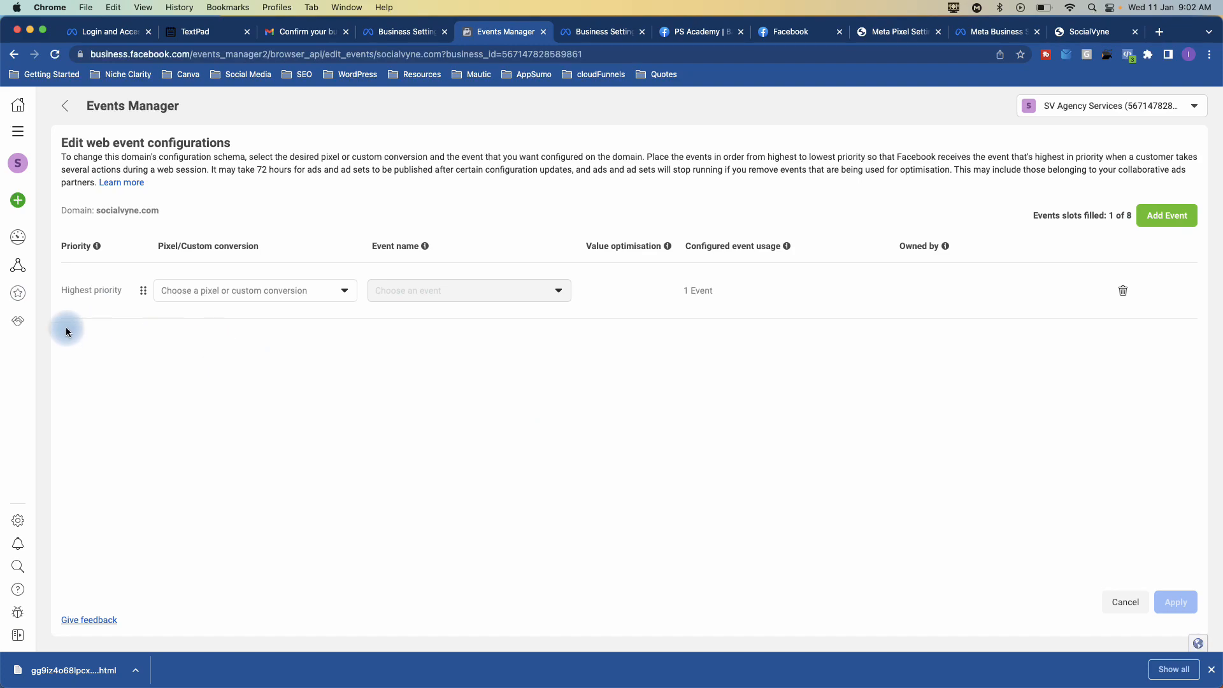
{"action": "scroll", "coordinate": [100, 308], "scroll_direction": "up", "scroll_amount": 5}
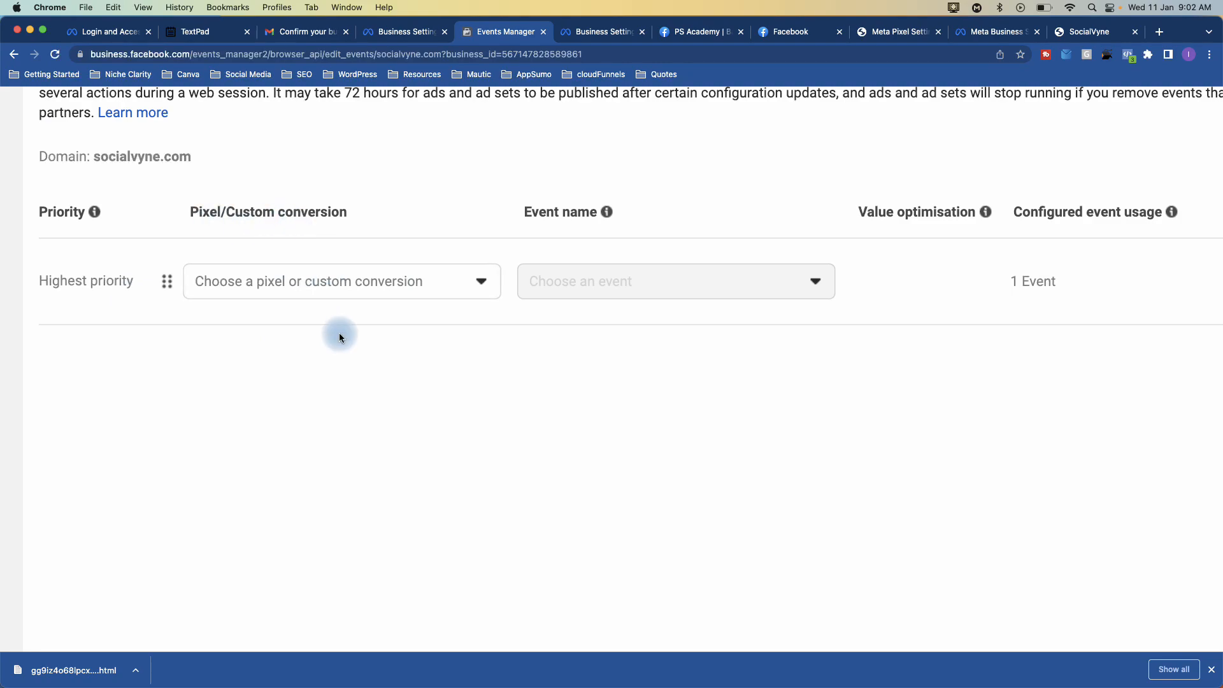
{"action": "left_click", "coordinate": [368, 279]}
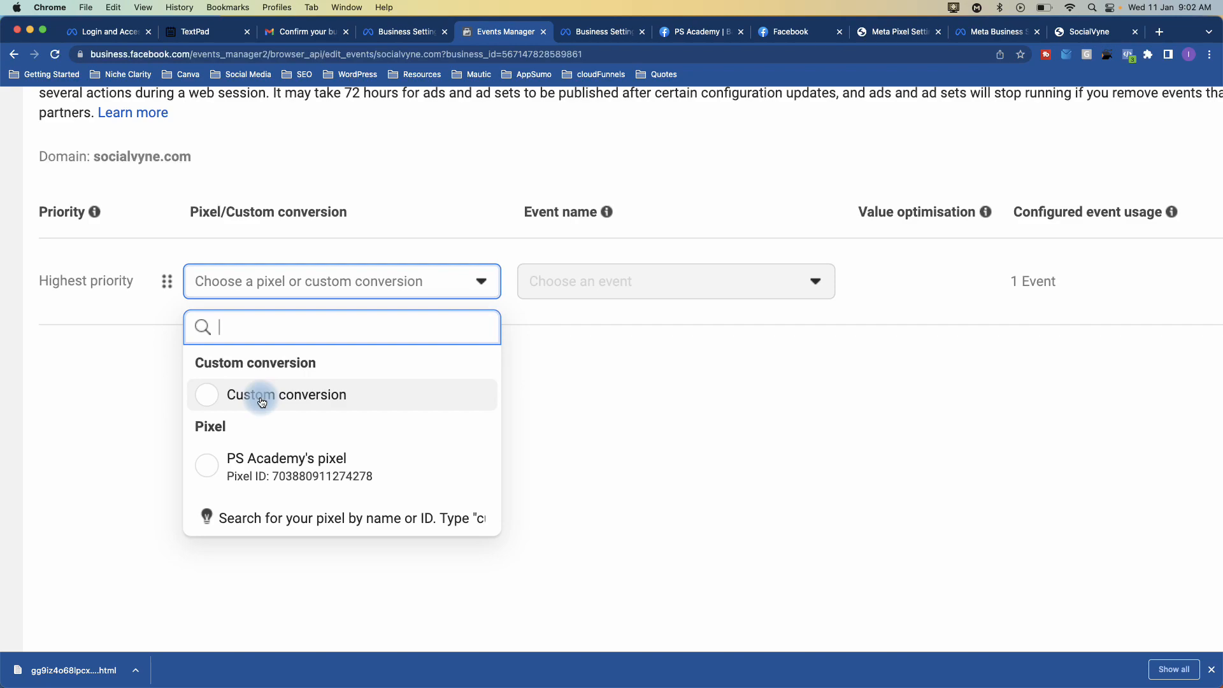
{"action": "left_click", "coordinate": [206, 479]}
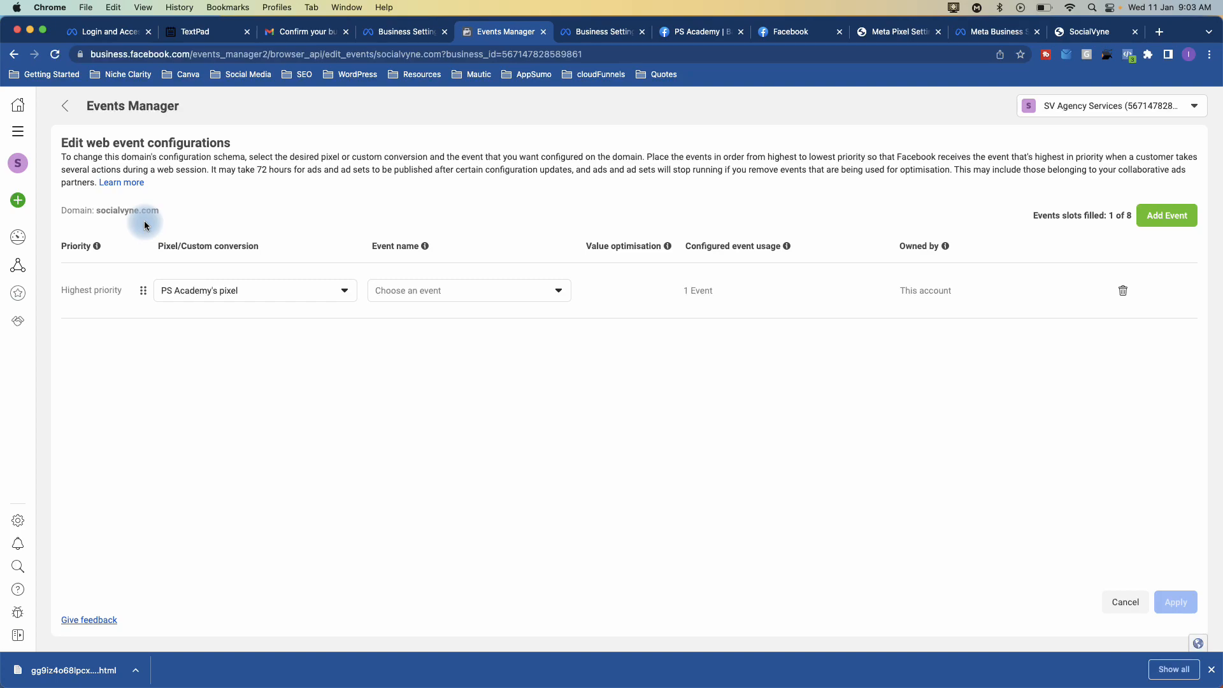
{"action": "left_click", "coordinate": [467, 299]}
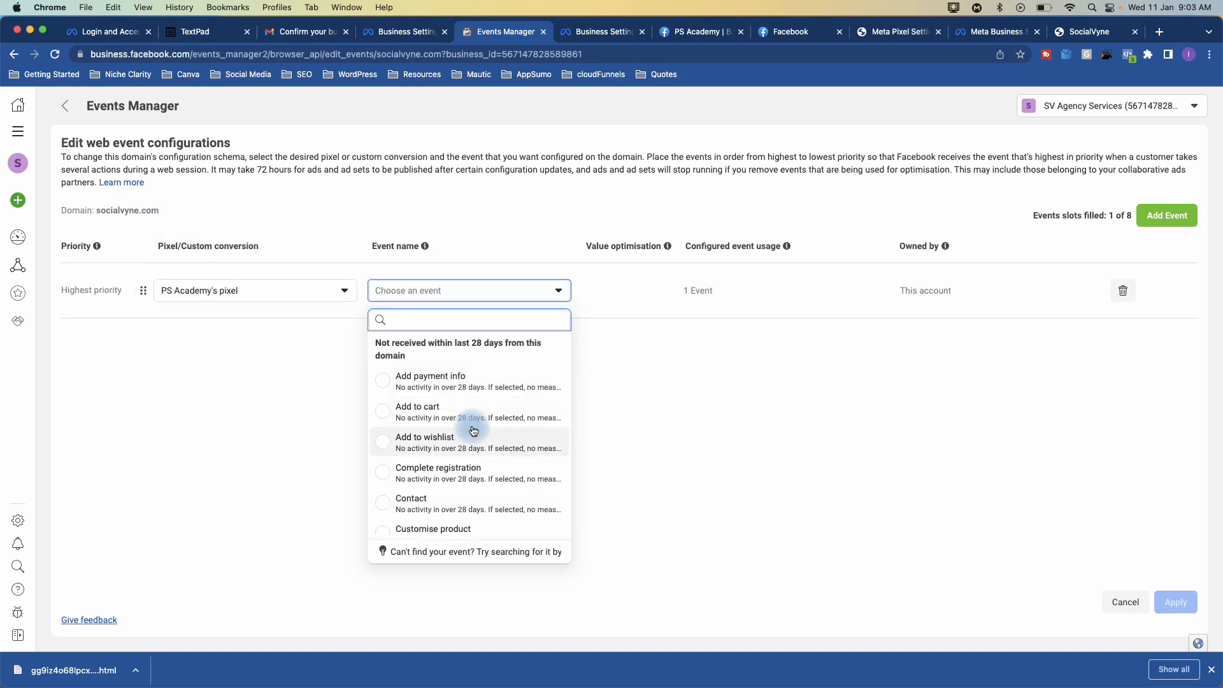
Pick Lead from the event list as the top-priority event, then add a second row.
{"action": "scroll", "coordinate": [336, 405], "scroll_direction": "up", "scroll_amount": 5}
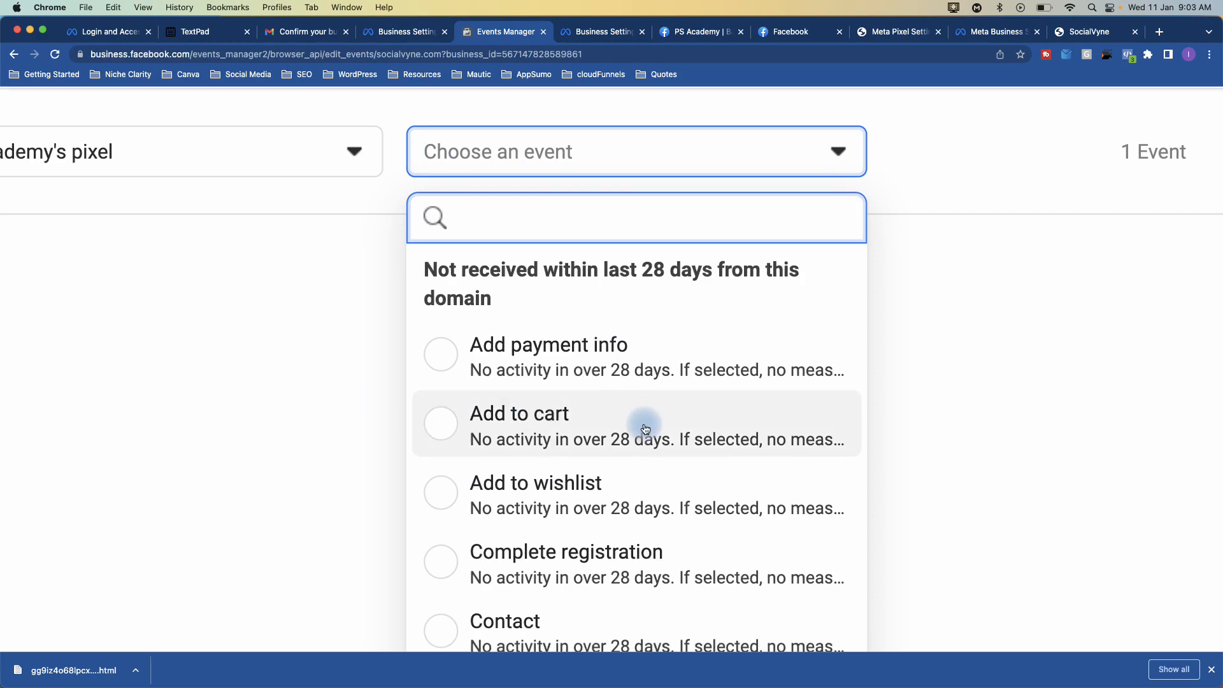
{"action": "scroll", "coordinate": [635, 456], "scroll_direction": "down", "scroll_amount": 1}
{"action": "scroll", "coordinate": [635, 457], "scroll_direction": "down", "scroll_amount": 5}
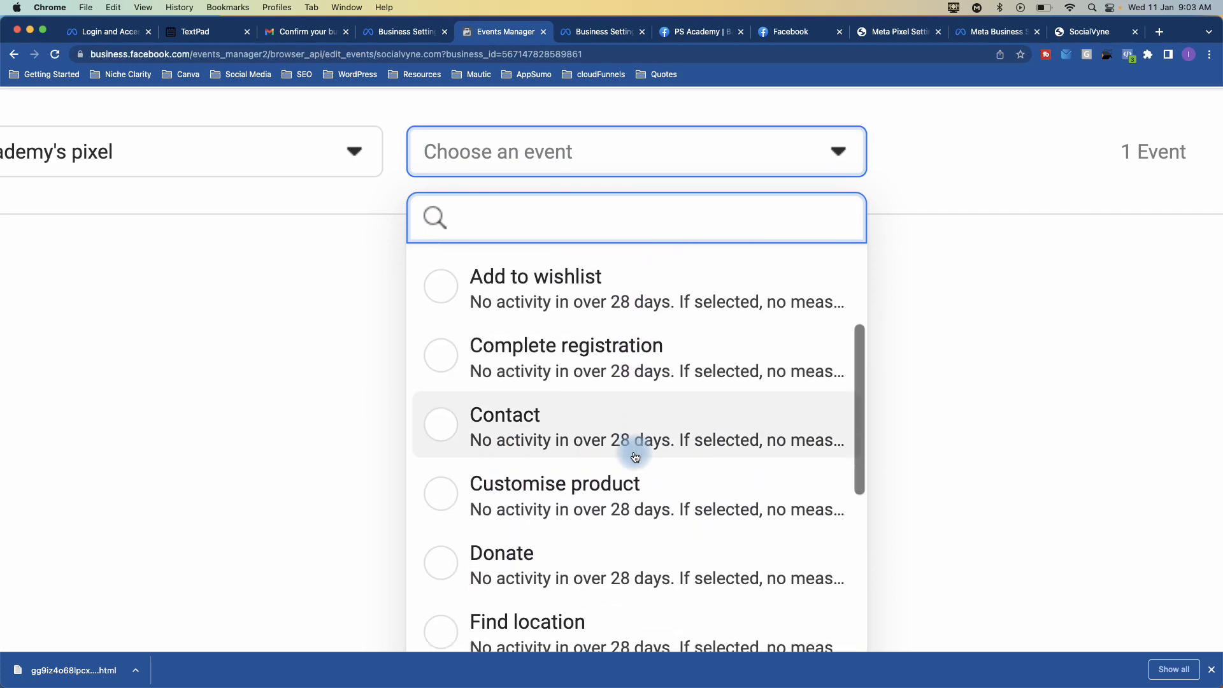
{"action": "scroll", "coordinate": [635, 457], "scroll_direction": "down", "scroll_amount": 4}
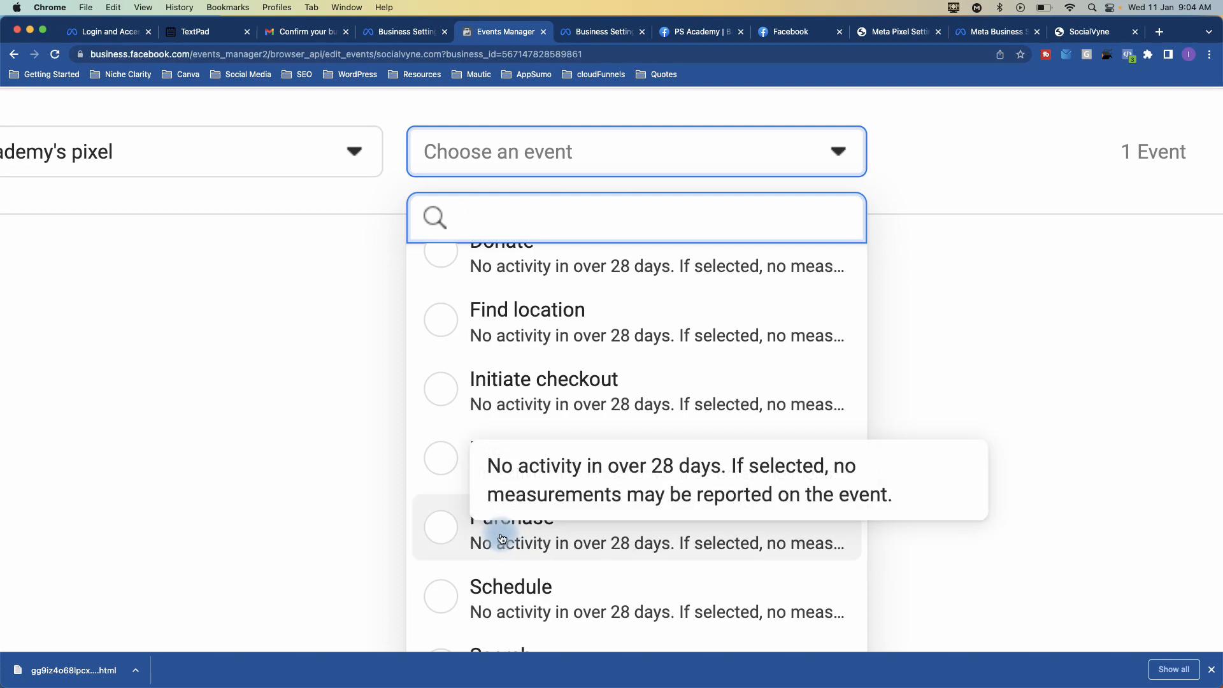
{"action": "scroll", "coordinate": [513, 402], "scroll_direction": "up", "scroll_amount": 7}
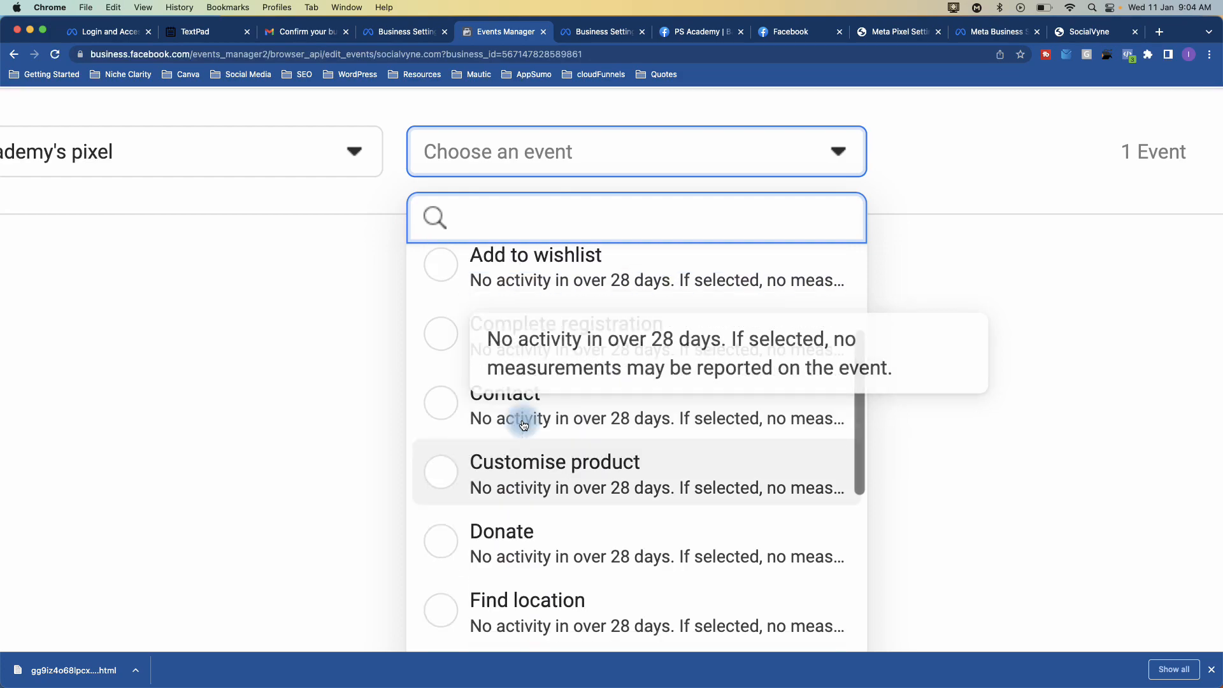
{"action": "scroll", "coordinate": [535, 439], "scroll_direction": "up", "scroll_amount": 2}
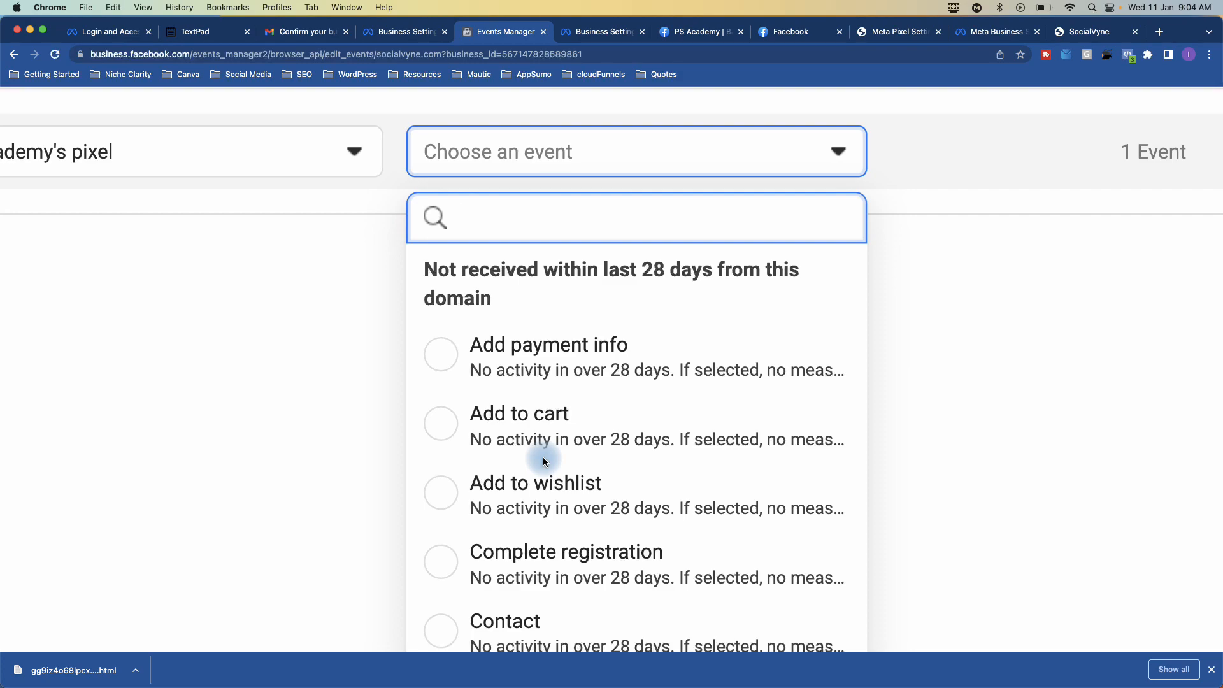
{"action": "scroll", "coordinate": [543, 456], "scroll_direction": "down", "scroll_amount": 5}
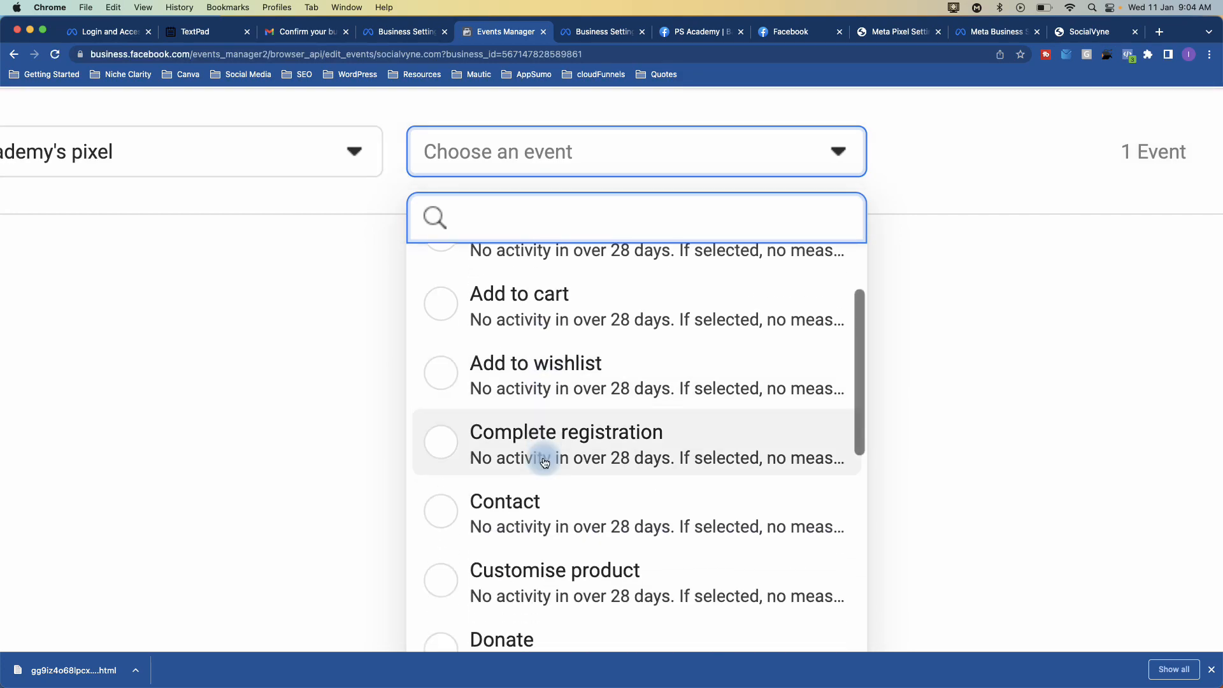
{"action": "scroll", "coordinate": [545, 462], "scroll_direction": "down", "scroll_amount": 5}
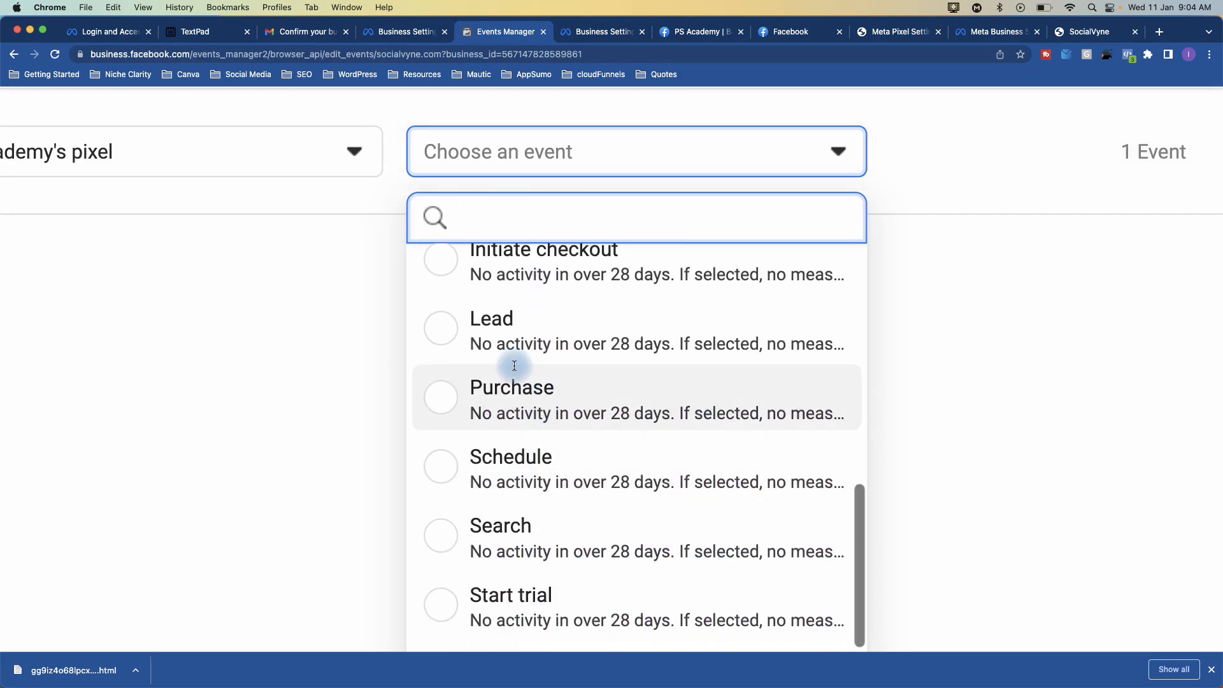
{"action": "left_click", "coordinate": [450, 342]}
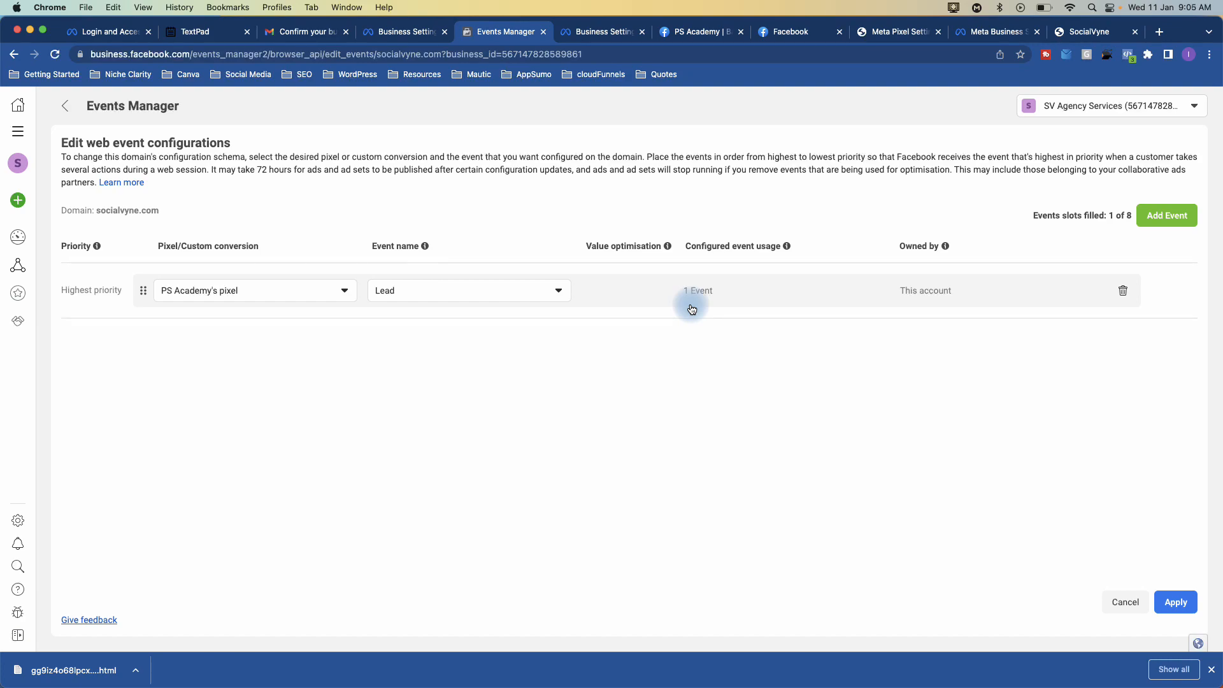
{"action": "left_click", "coordinate": [1171, 217]}
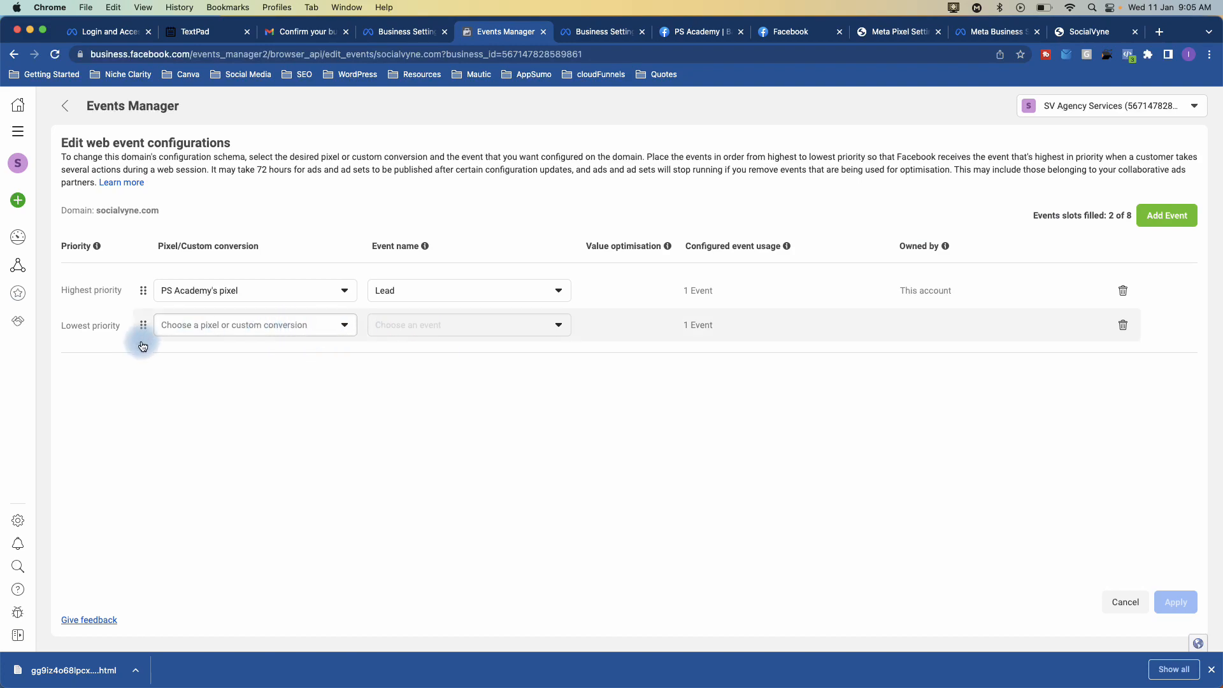
Set the second, lowest-priority row to PS Academy's pixel with the Contact event.
{"action": "left_click", "coordinate": [258, 326]}
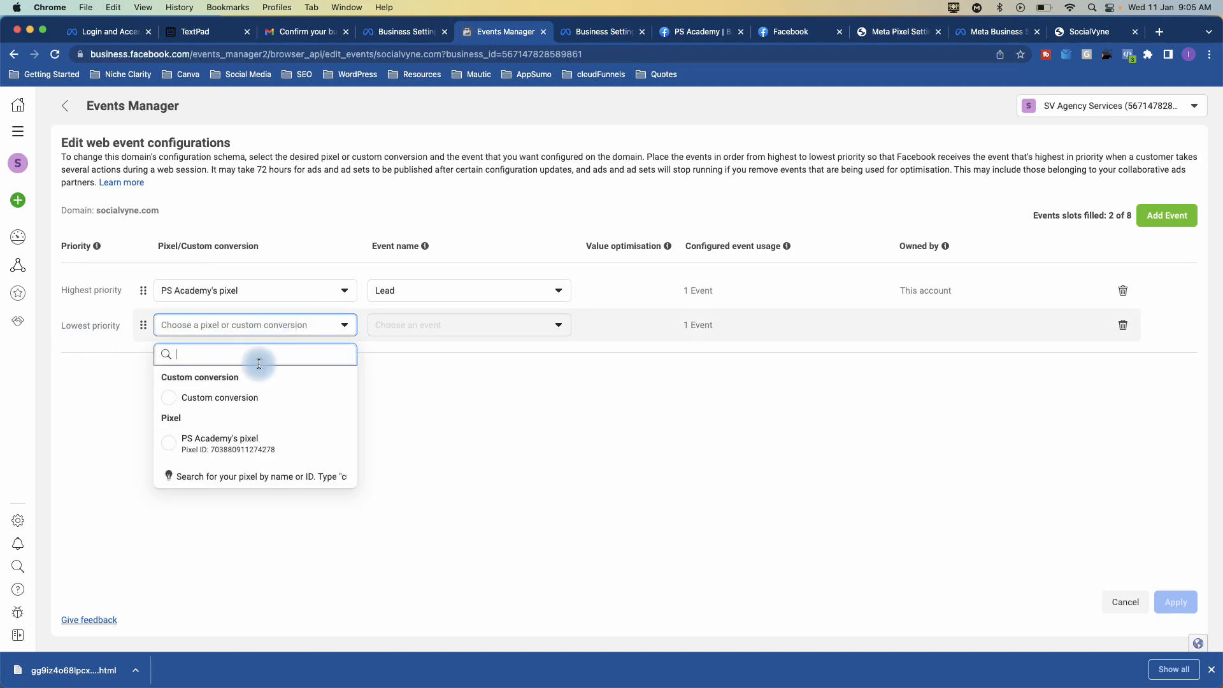
{"action": "left_click", "coordinate": [223, 440]}
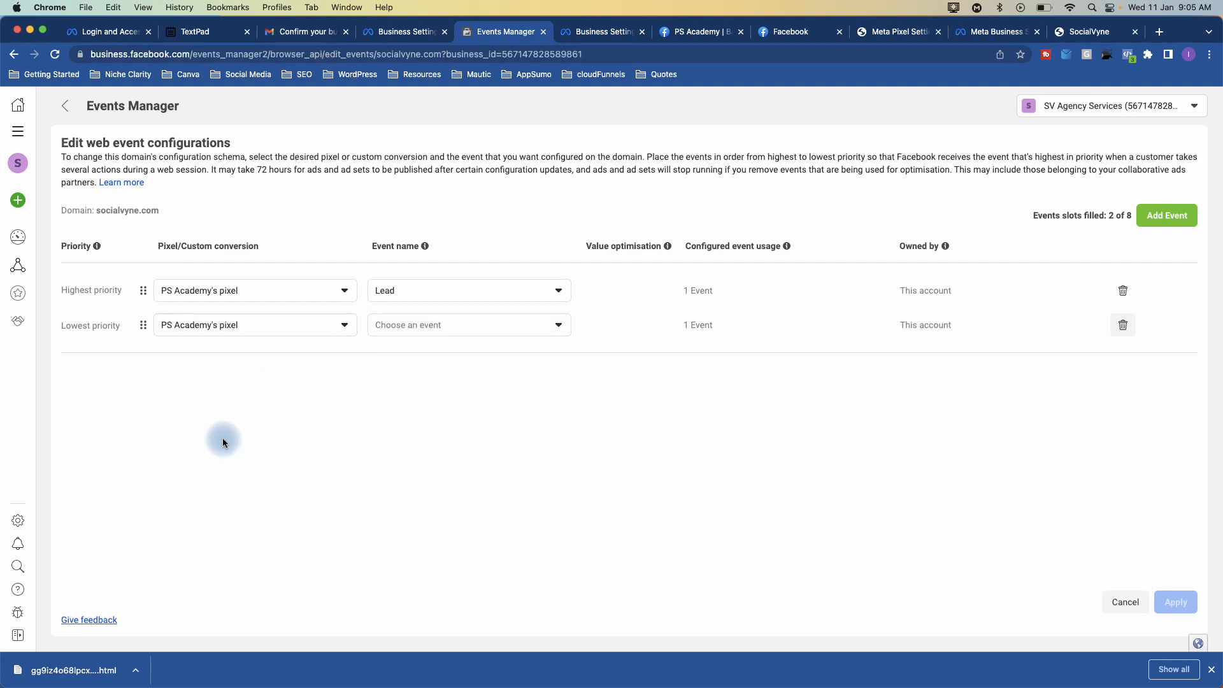
{"action": "left_click", "coordinate": [437, 326]}
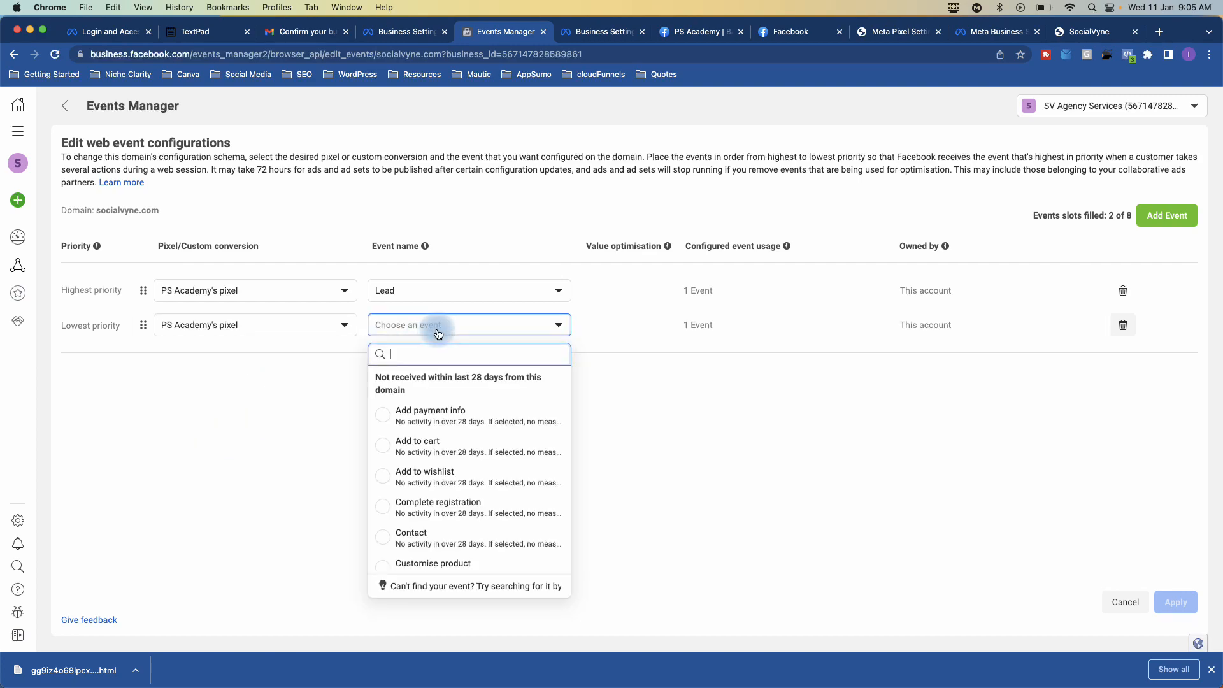
{"action": "left_click", "coordinate": [421, 540]}
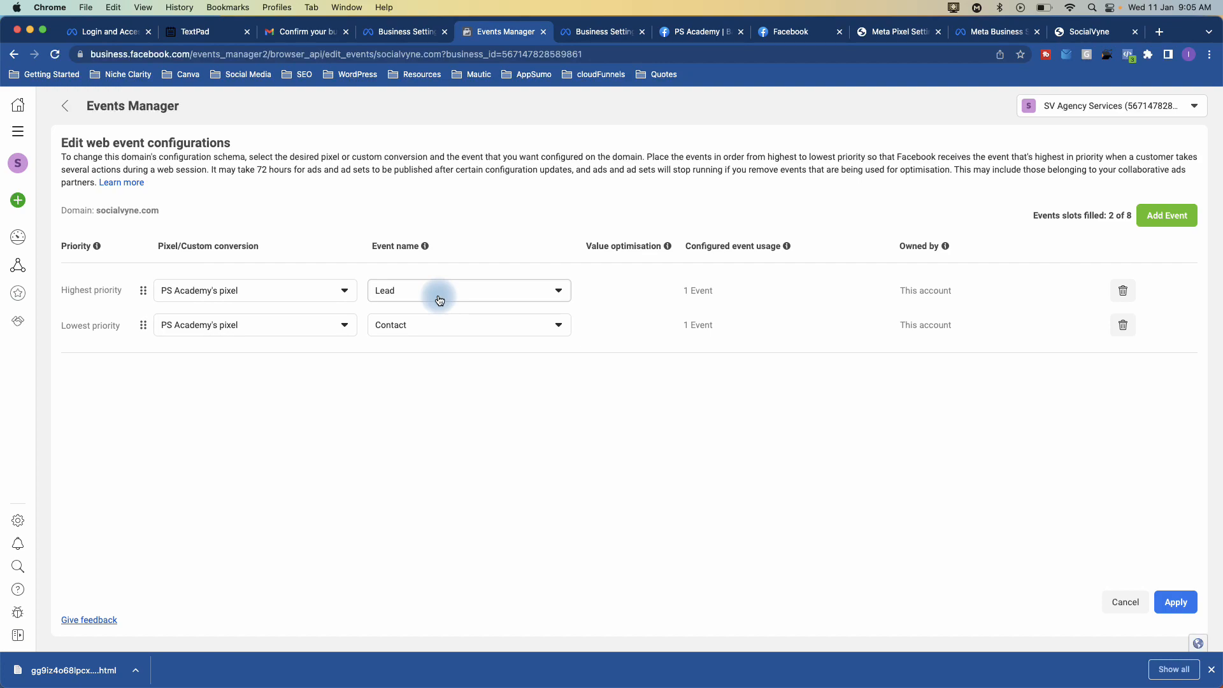
Submit and confirm the Lead and Contact event configuration changes.
{"action": "left_click", "coordinate": [1185, 603]}
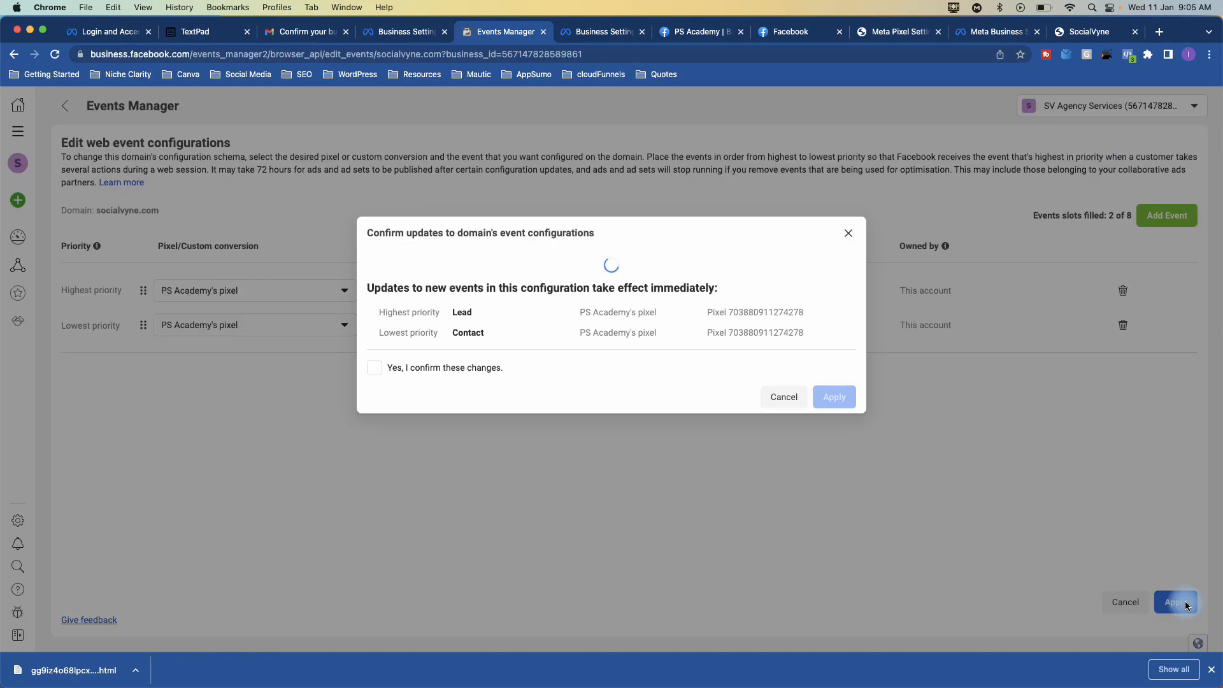
{"action": "left_click", "coordinate": [375, 354]}
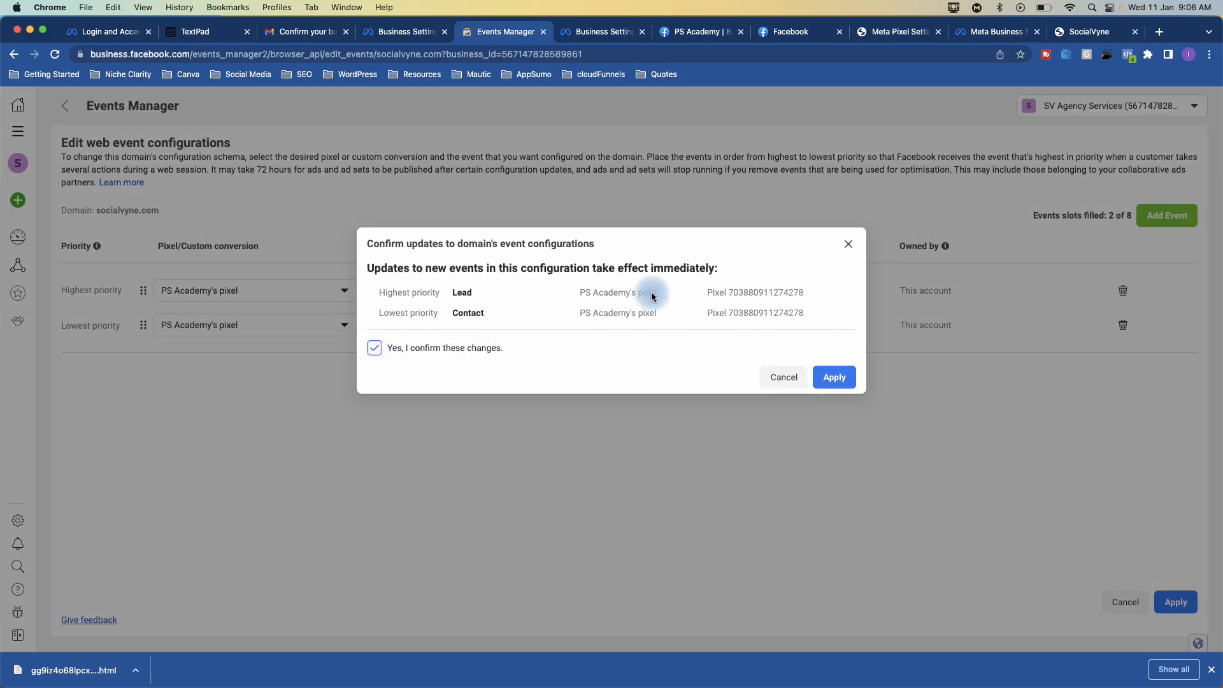
{"action": "left_click", "coordinate": [841, 379]}
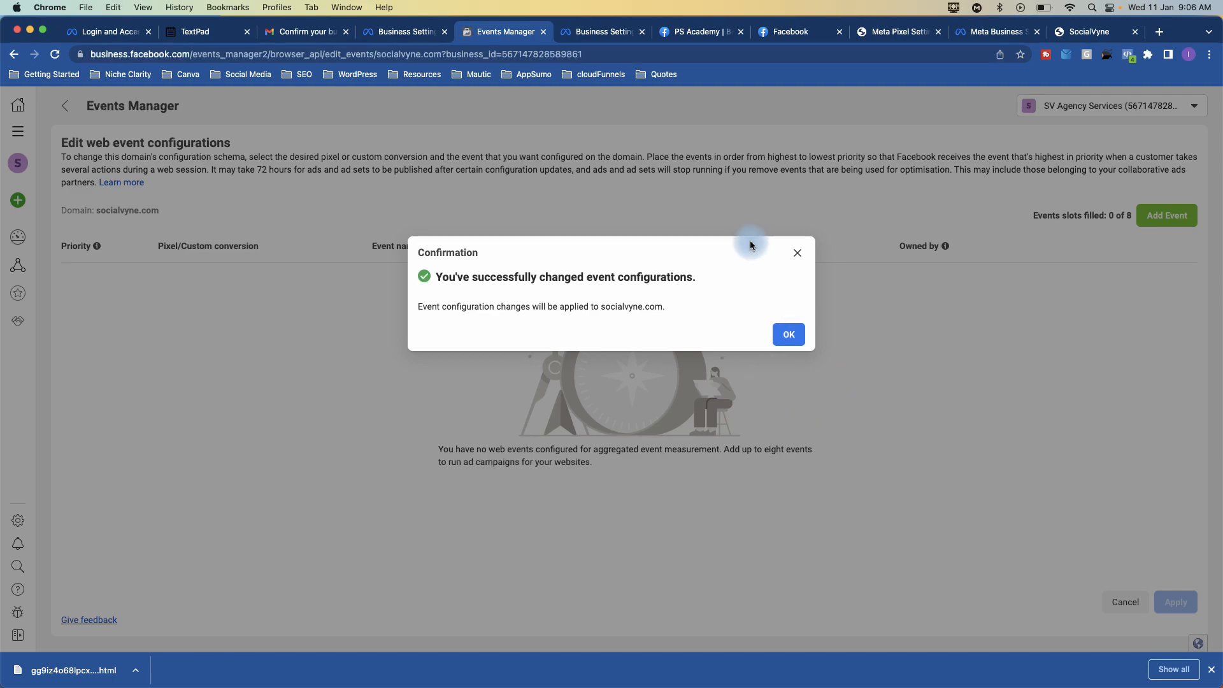
{"action": "left_click", "coordinate": [791, 333]}
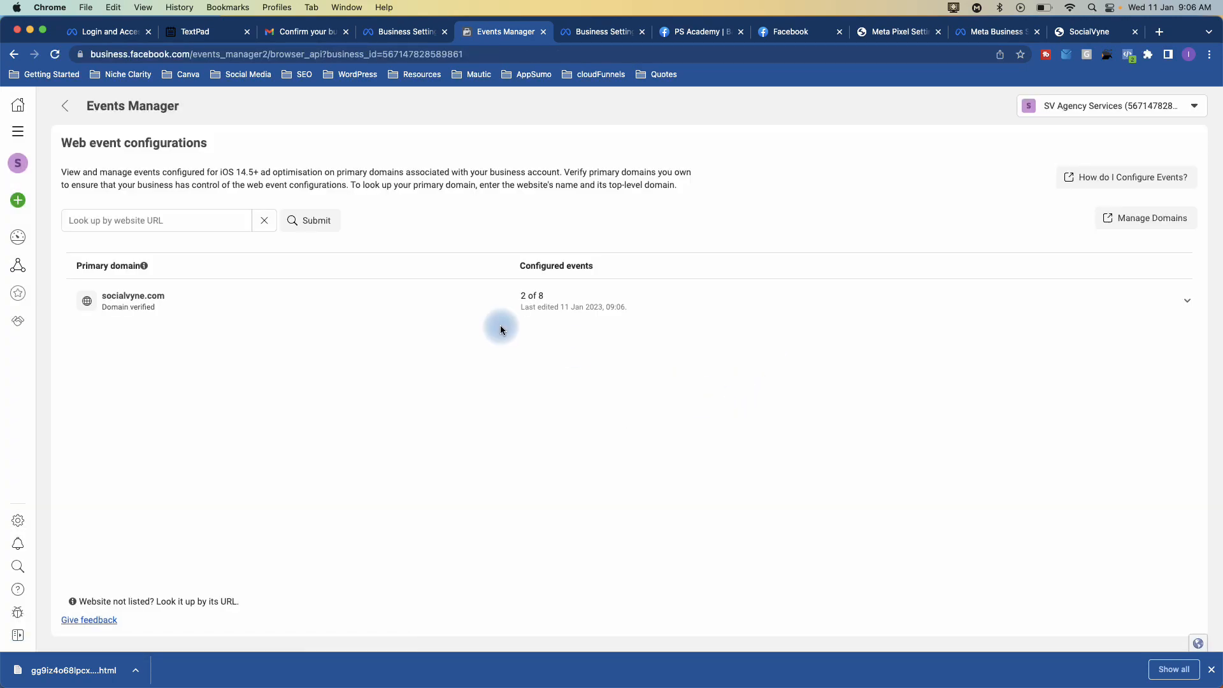
Leave socialvyne.com's web event configurations and go back to the data sources.
{"action": "scroll", "coordinate": [549, 293], "scroll_direction": "up", "scroll_amount": 5}
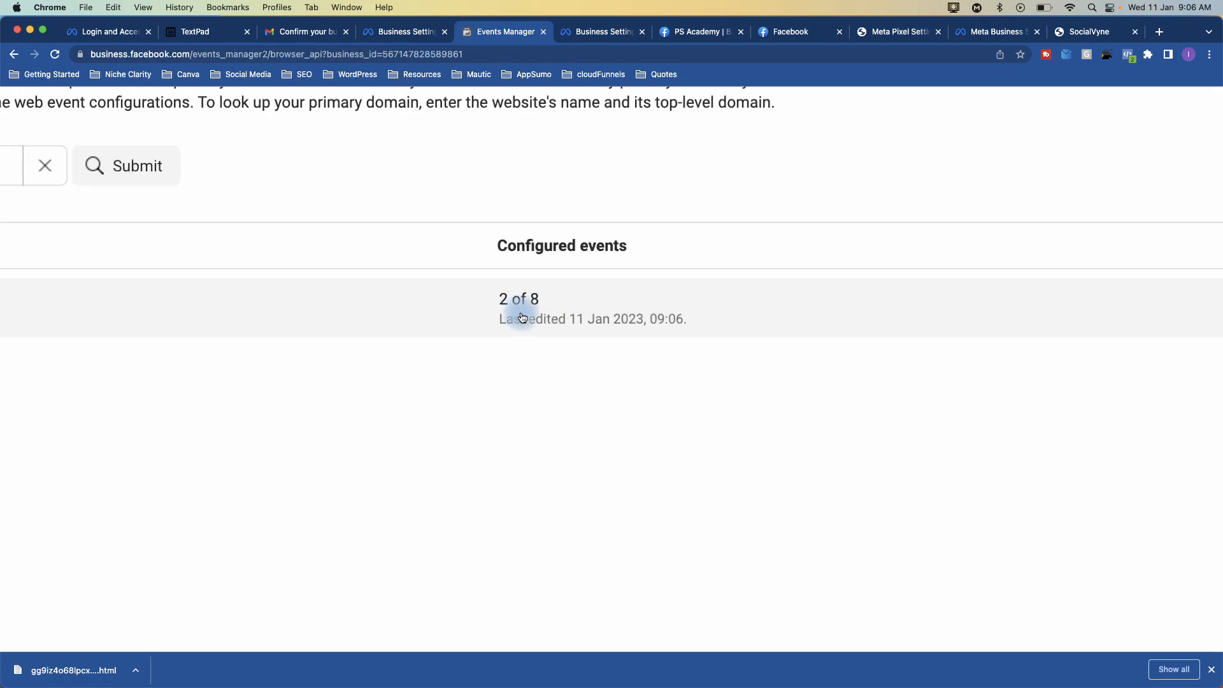
{"action": "scroll", "coordinate": [521, 318], "scroll_direction": "down", "scroll_amount": 5}
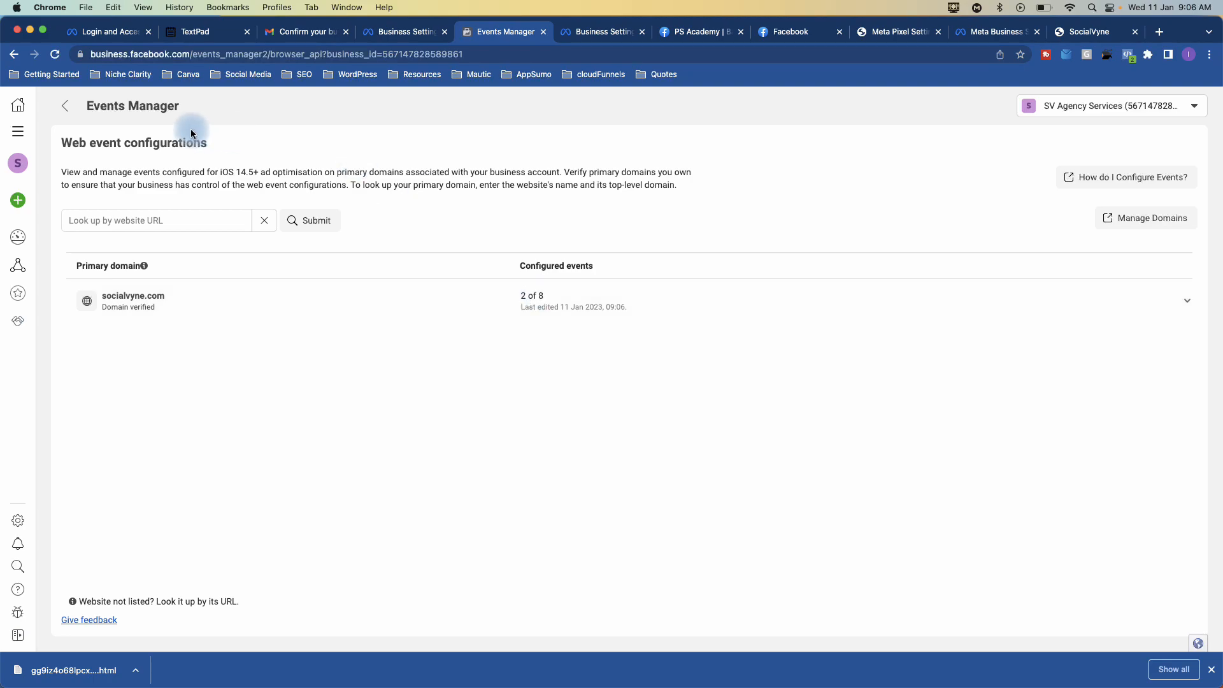
{"action": "left_click", "coordinate": [66, 106]}
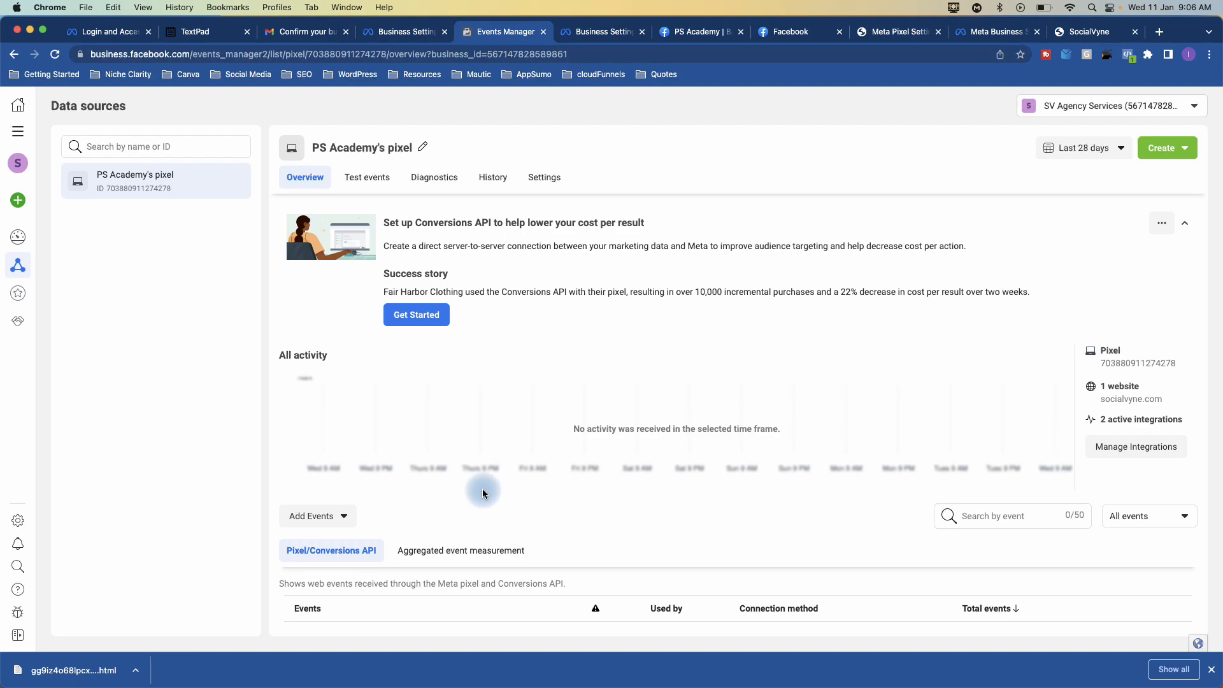
Scroll PS Academy's pixel overview down to the still-empty events table.
{"action": "scroll", "coordinate": [686, 545], "scroll_direction": "down", "scroll_amount": 3}
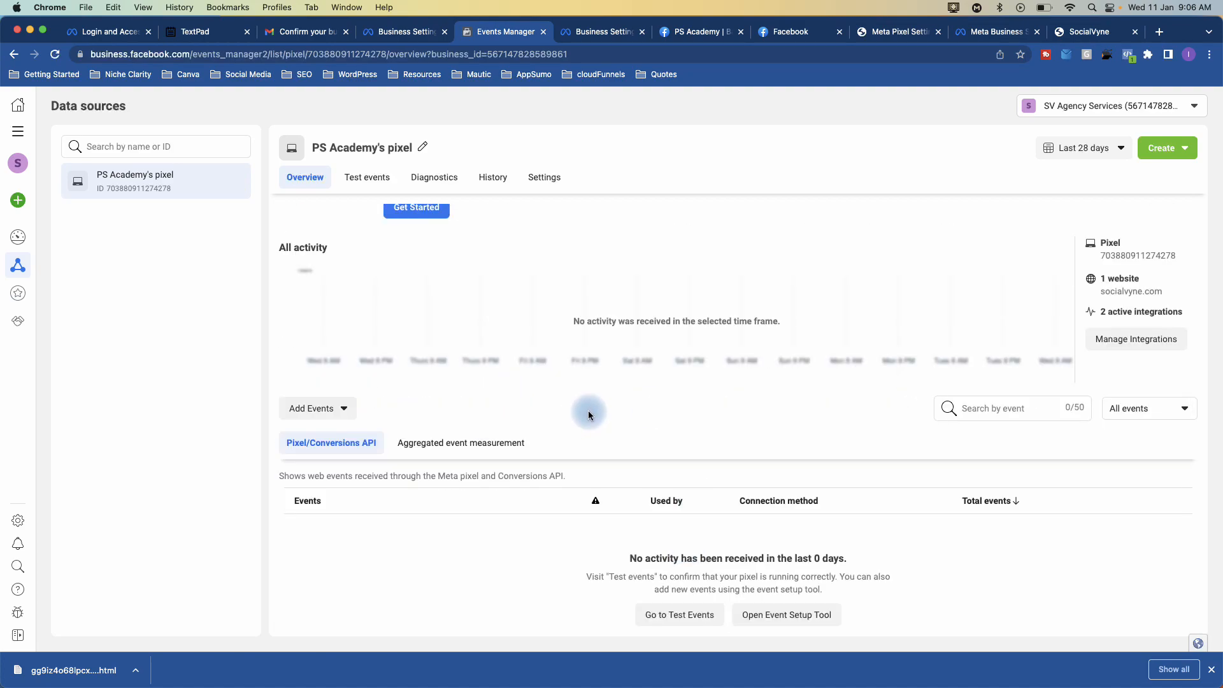
Reload the SocialVyne homepage, then return to the pixel overview and Business settings.
{"action": "left_click", "coordinate": [1086, 32]}
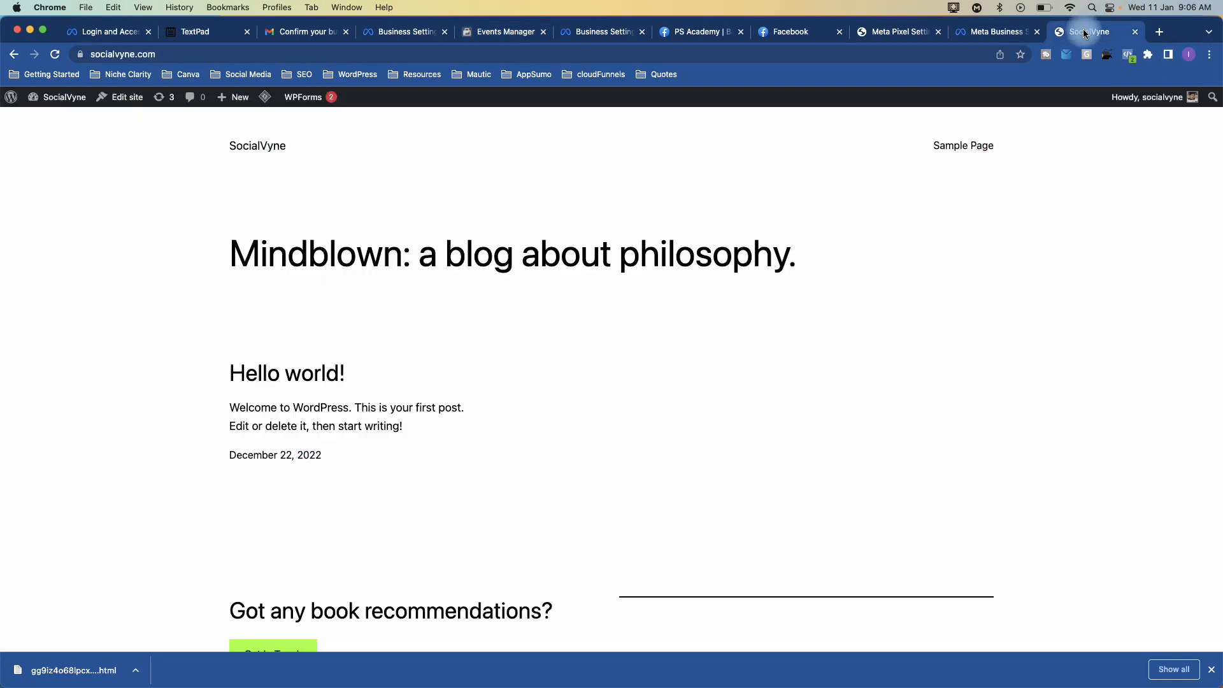
{"action": "left_click", "coordinate": [55, 56]}
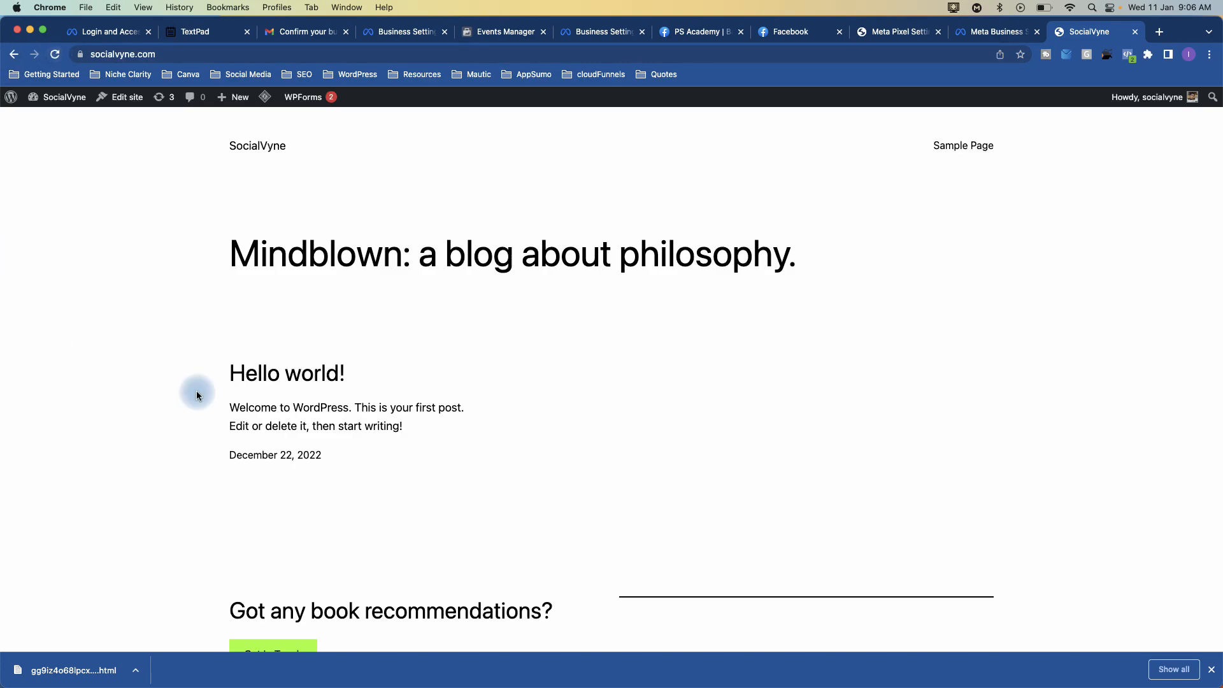
{"action": "scroll", "coordinate": [265, 415], "scroll_direction": "down", "scroll_amount": 3}
{"action": "scroll", "coordinate": [268, 418], "scroll_direction": "up", "scroll_amount": 3}
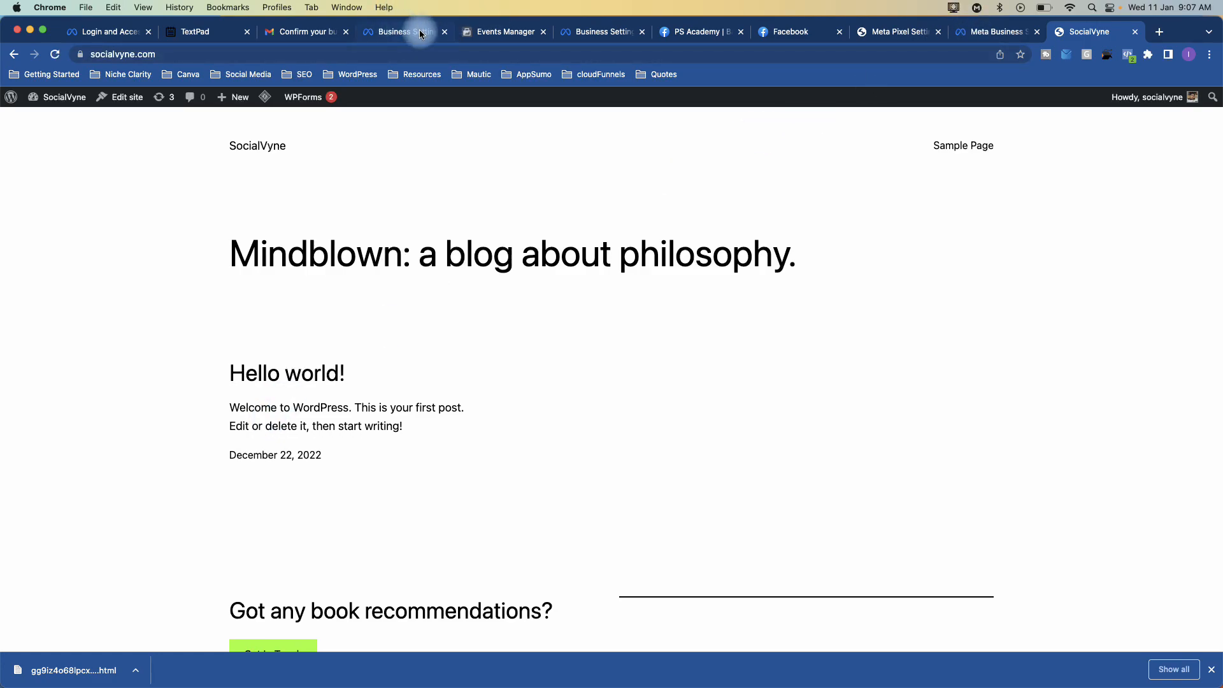
{"action": "left_click", "coordinate": [504, 31]}
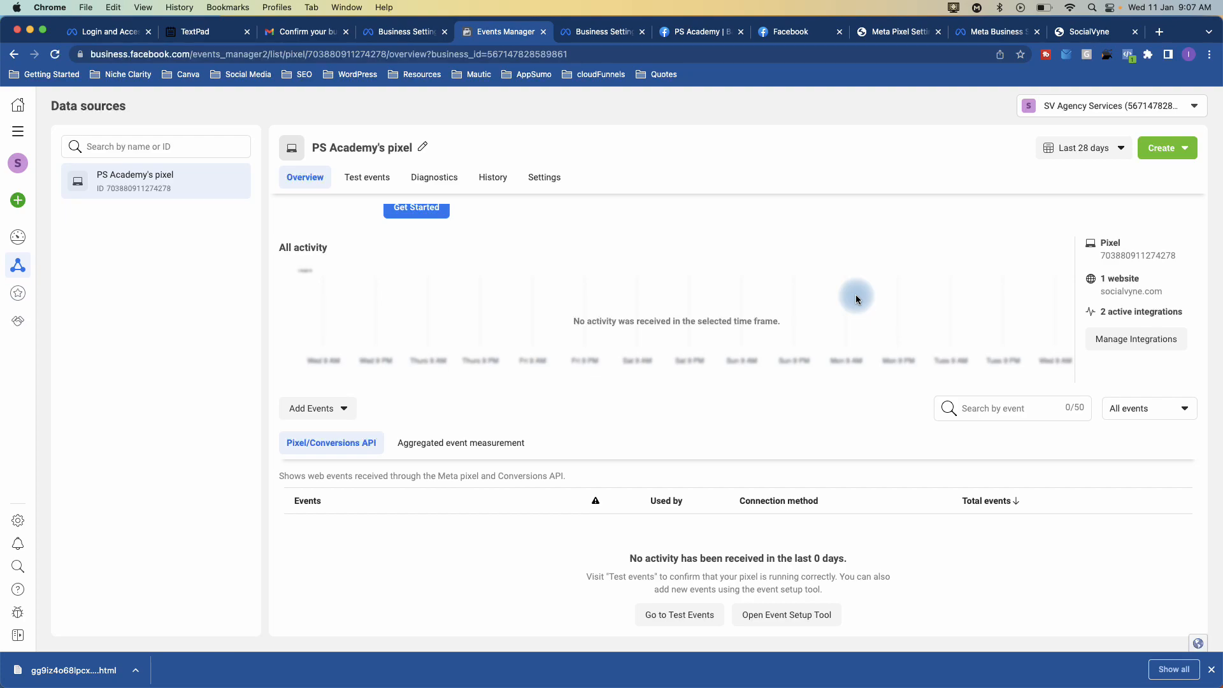
{"action": "left_click", "coordinate": [387, 32]}
Review the business's people and Facebook pages in Business Settings.
{"action": "left_click", "coordinate": [502, 271]}
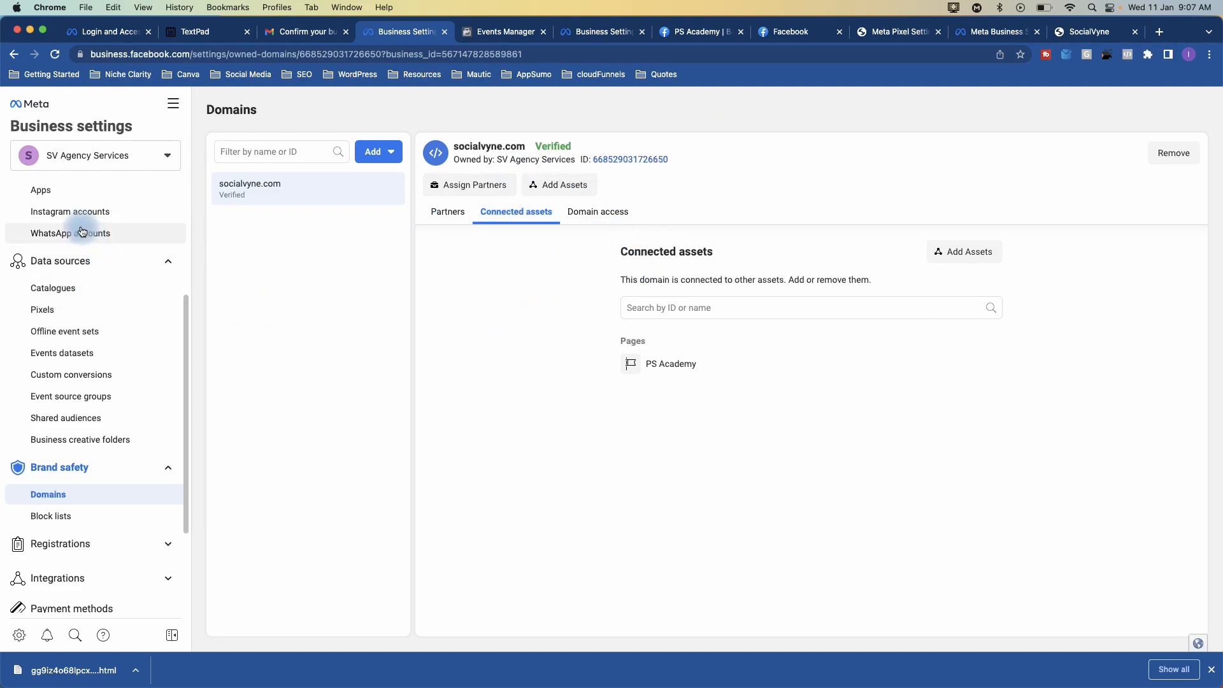
{"action": "scroll", "coordinate": [70, 243], "scroll_direction": "up", "scroll_amount": 5}
{"action": "left_click", "coordinate": [61, 227]}
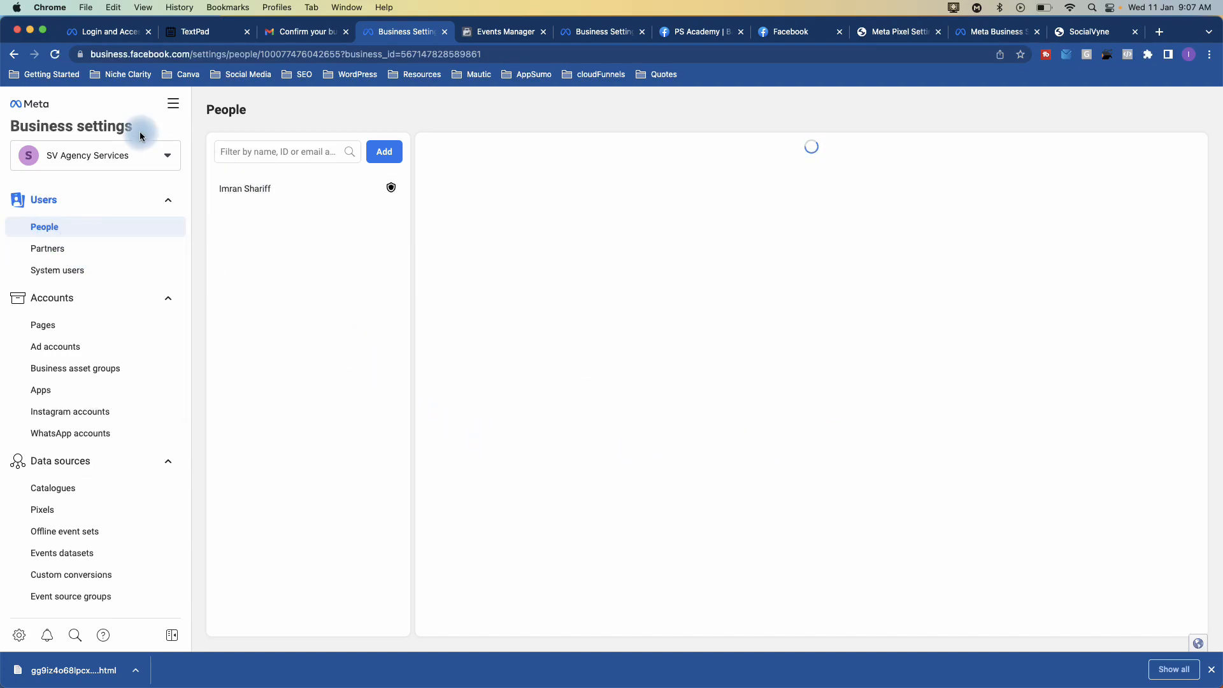
{"action": "left_click", "coordinate": [55, 60]}
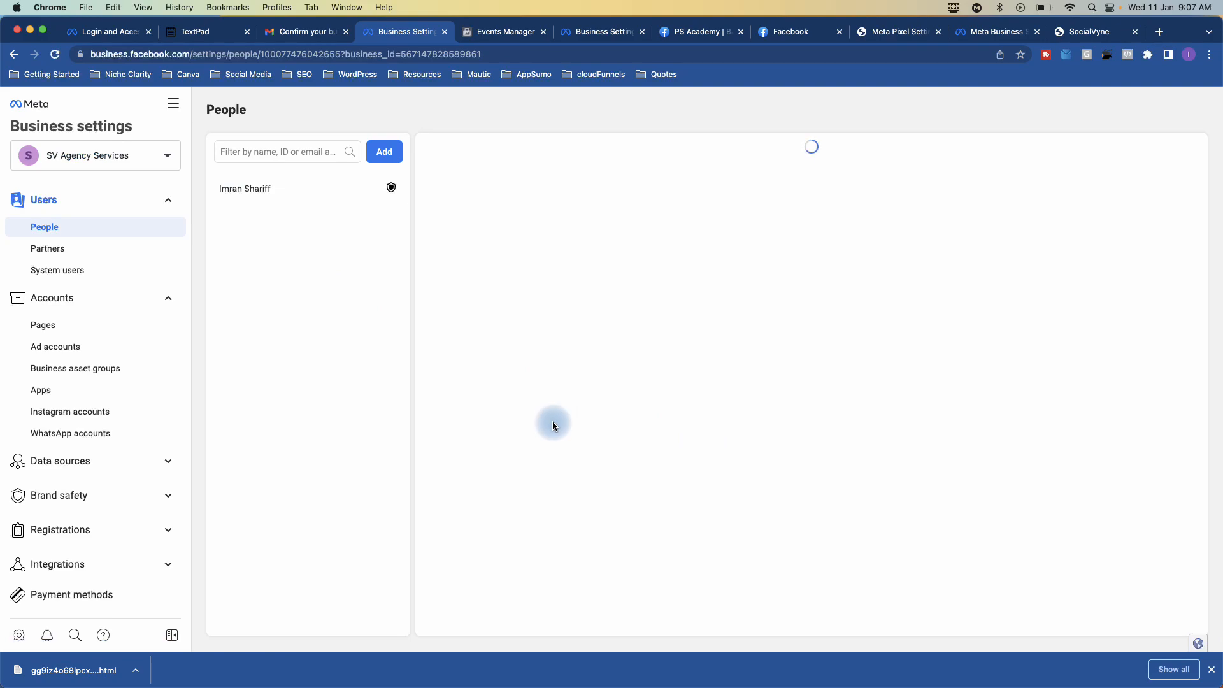
{"action": "left_click", "coordinate": [59, 323]}
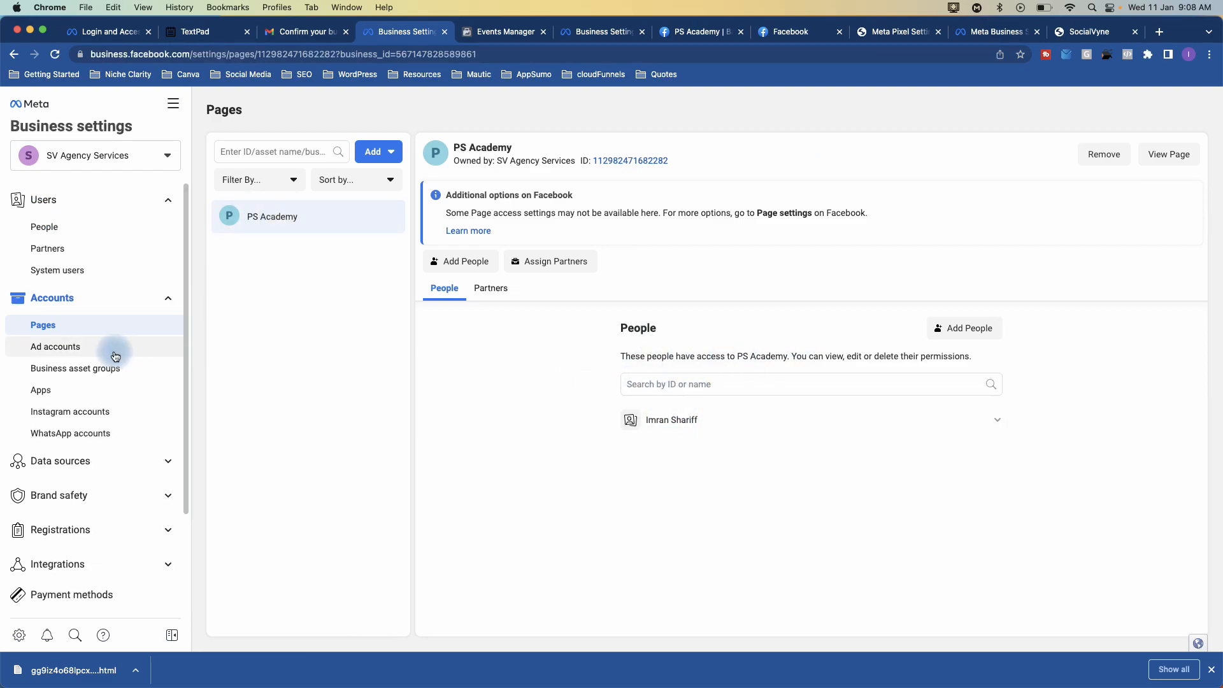
Check the PS Academy Ads ad account, then bring up PS Academy's pixel under Data sources.
{"action": "left_click", "coordinate": [65, 350]}
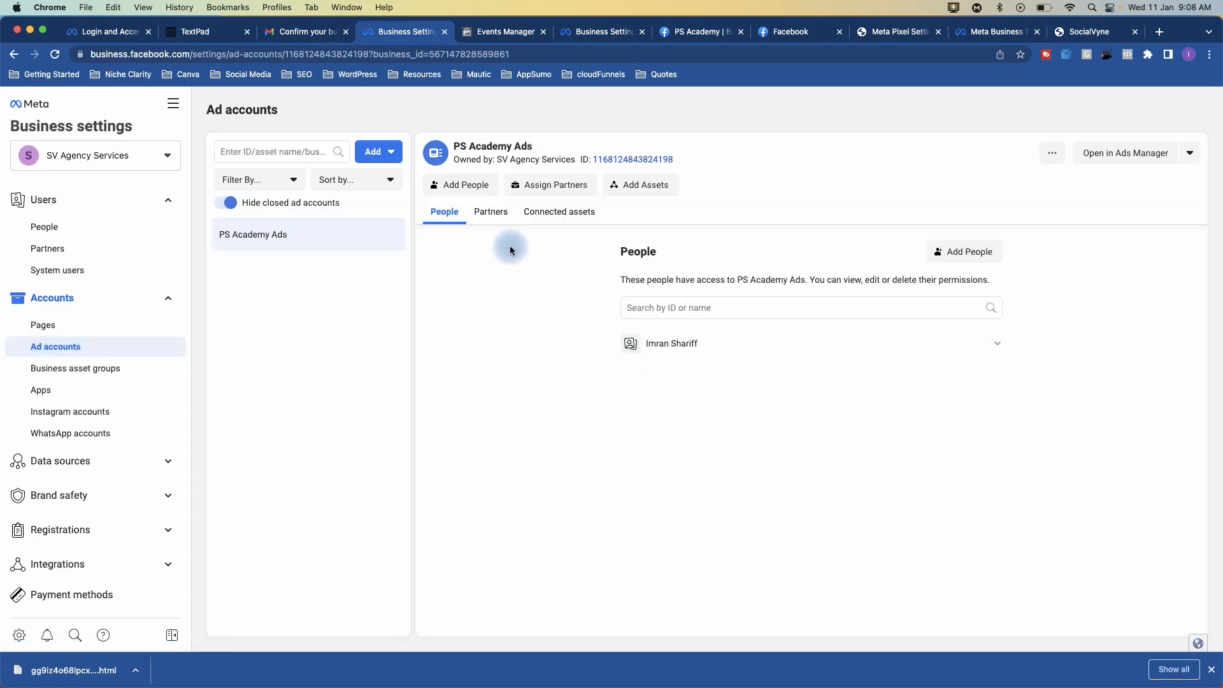
{"action": "left_click", "coordinate": [644, 184]}
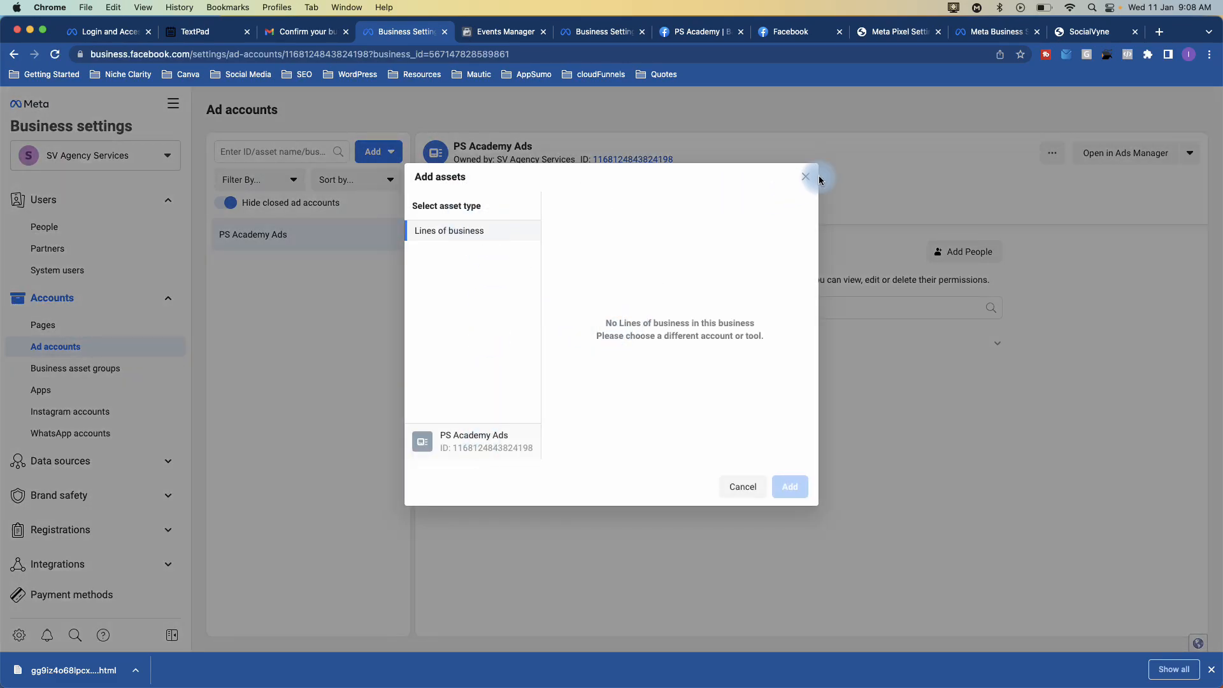
{"action": "left_click", "coordinate": [811, 177]}
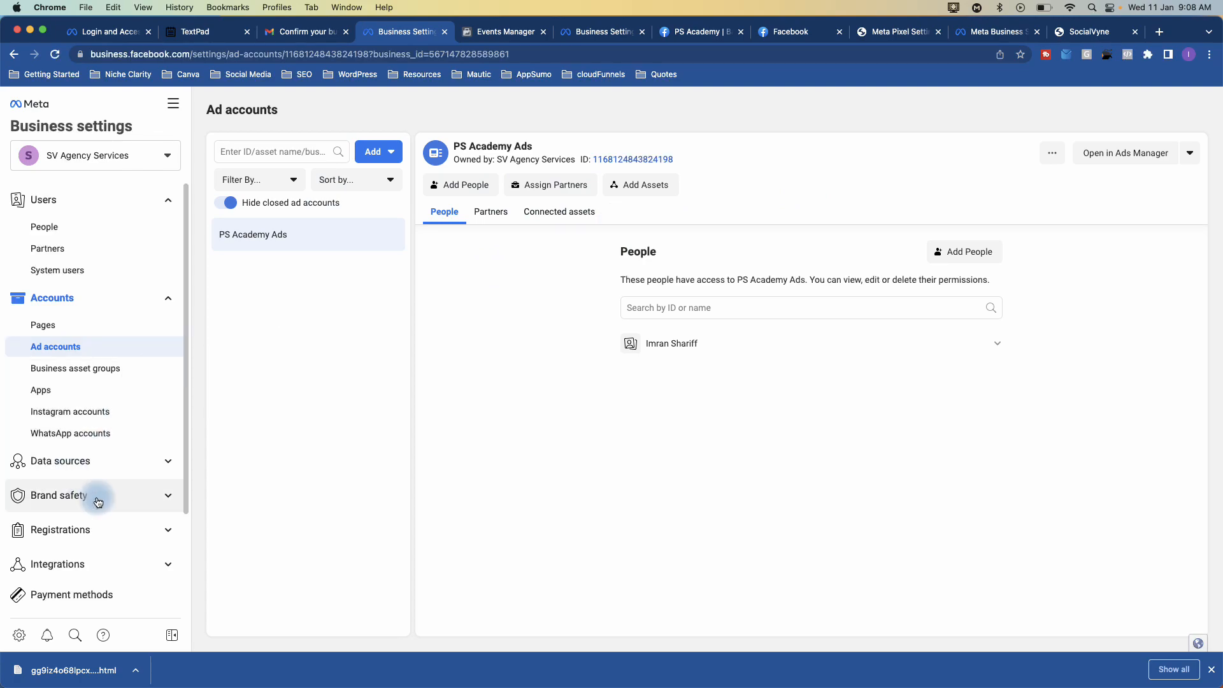
{"action": "left_click", "coordinate": [74, 469]}
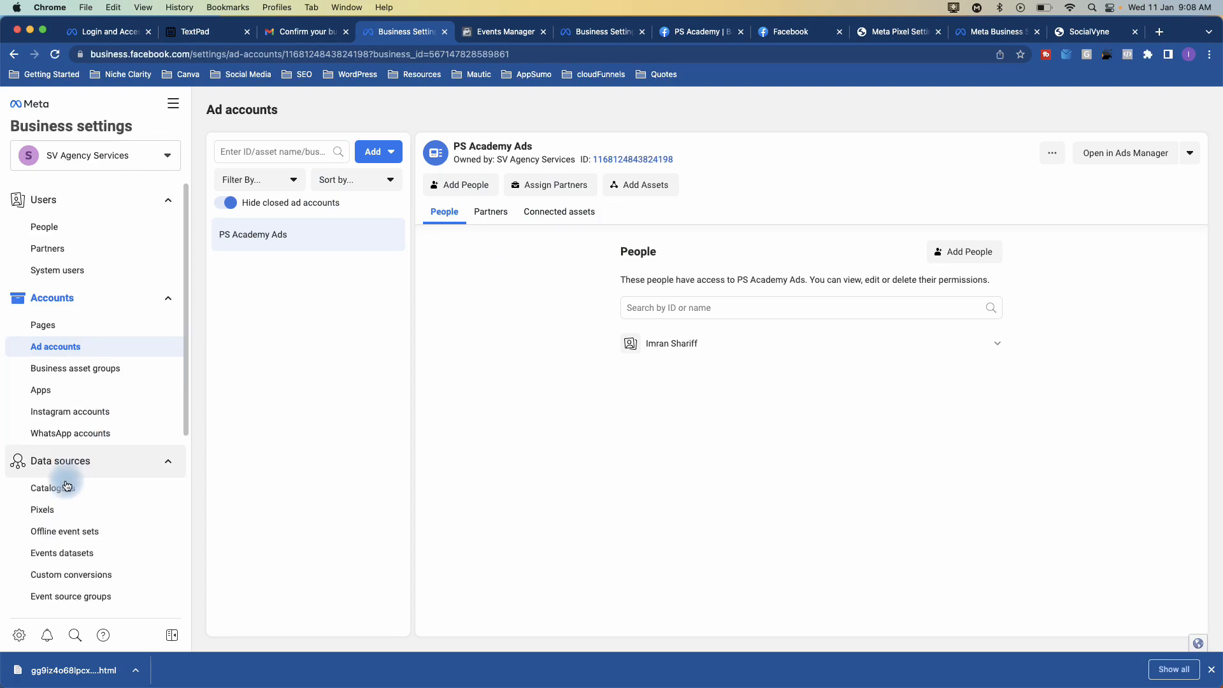
{"action": "left_click", "coordinate": [47, 508]}
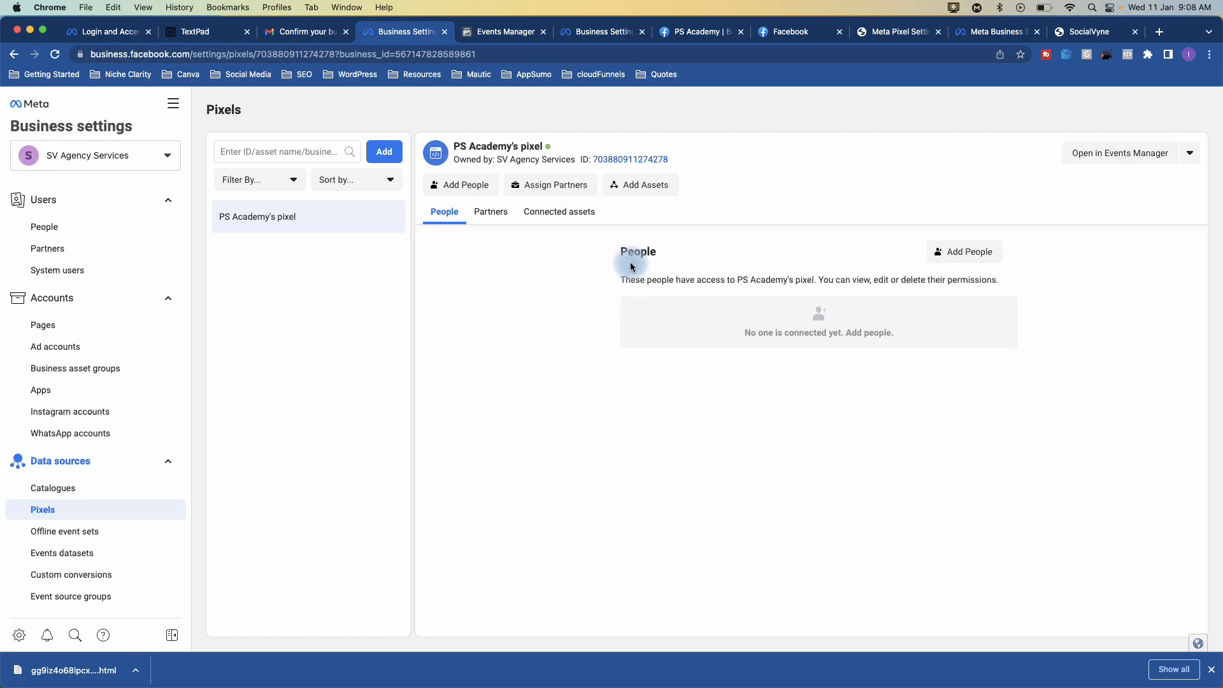
Connect the PS Academy Ads ad account to the pixel and view its connected assets.
{"action": "left_click", "coordinate": [656, 186]}
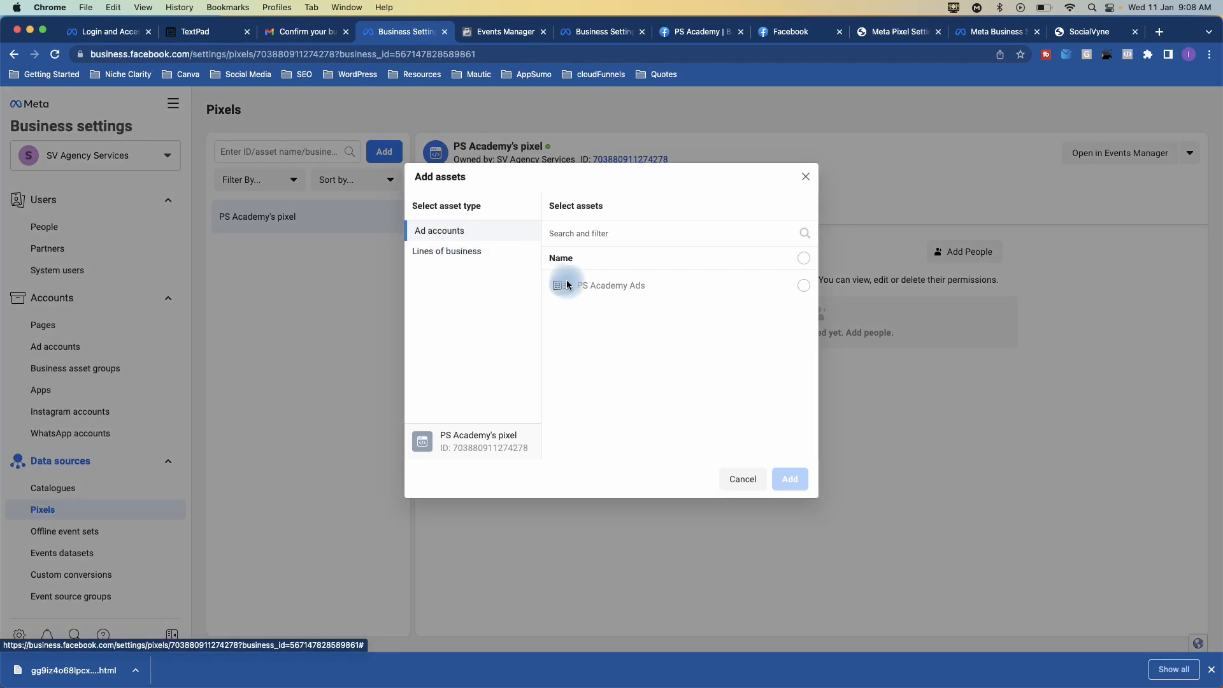
{"action": "left_click", "coordinate": [615, 293]}
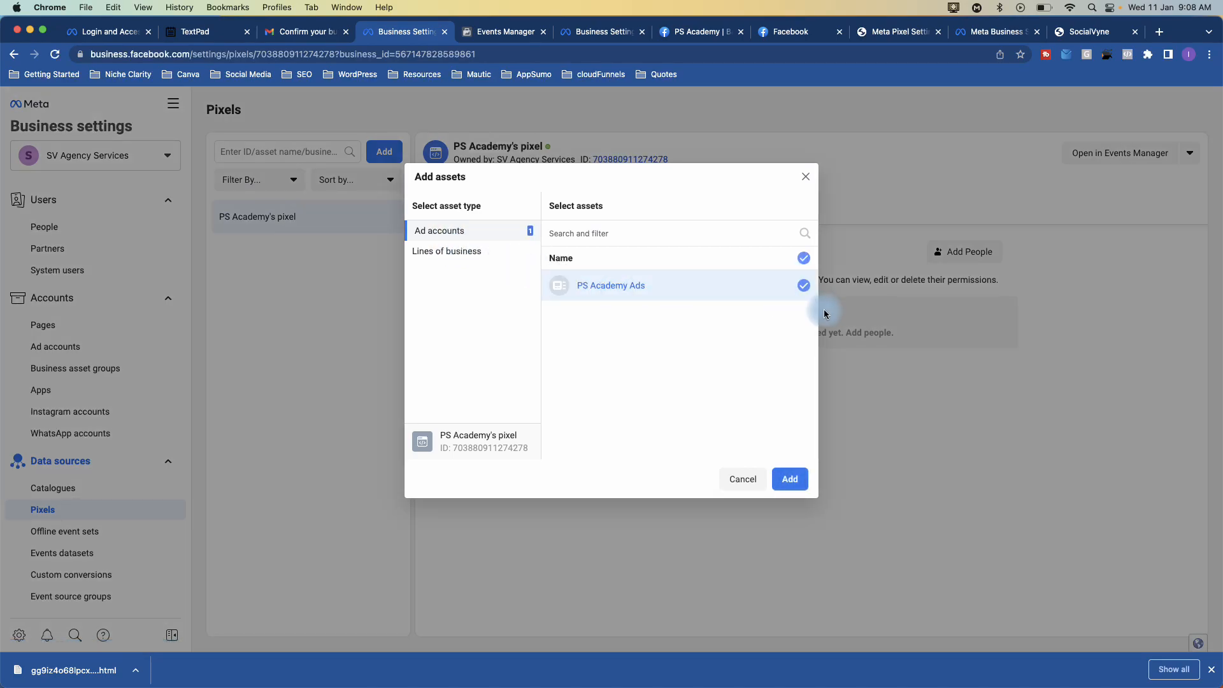
{"action": "left_click", "coordinate": [792, 482]}
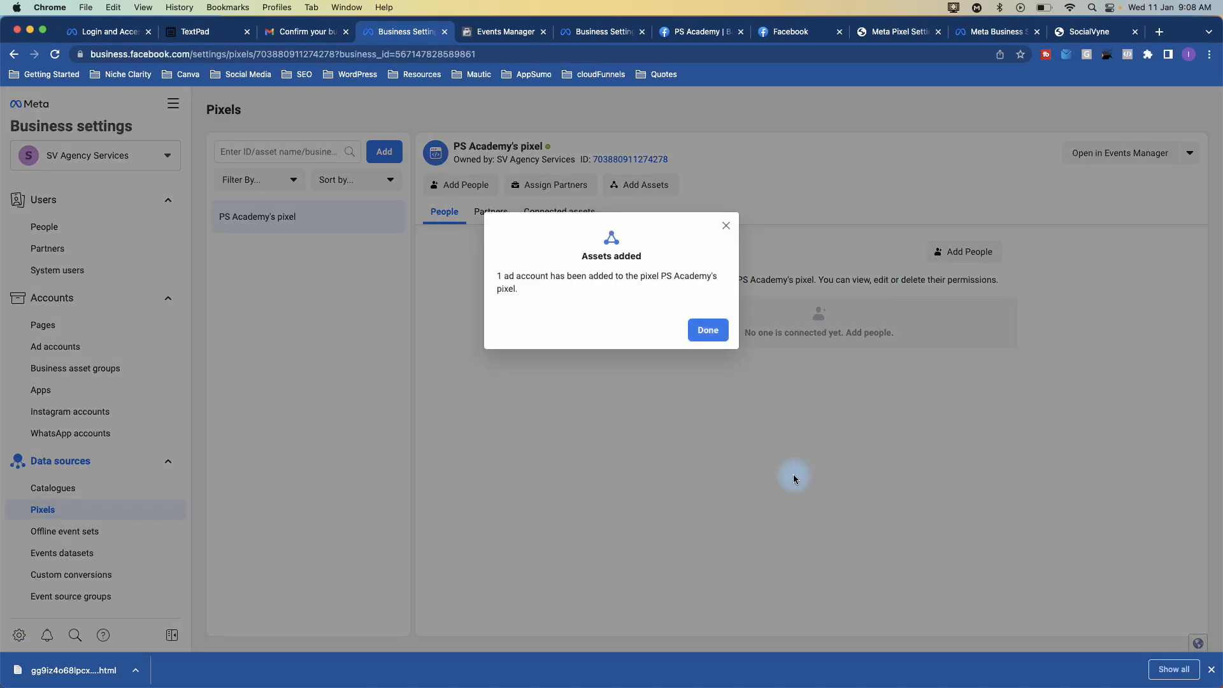
{"action": "left_click", "coordinate": [712, 322]}
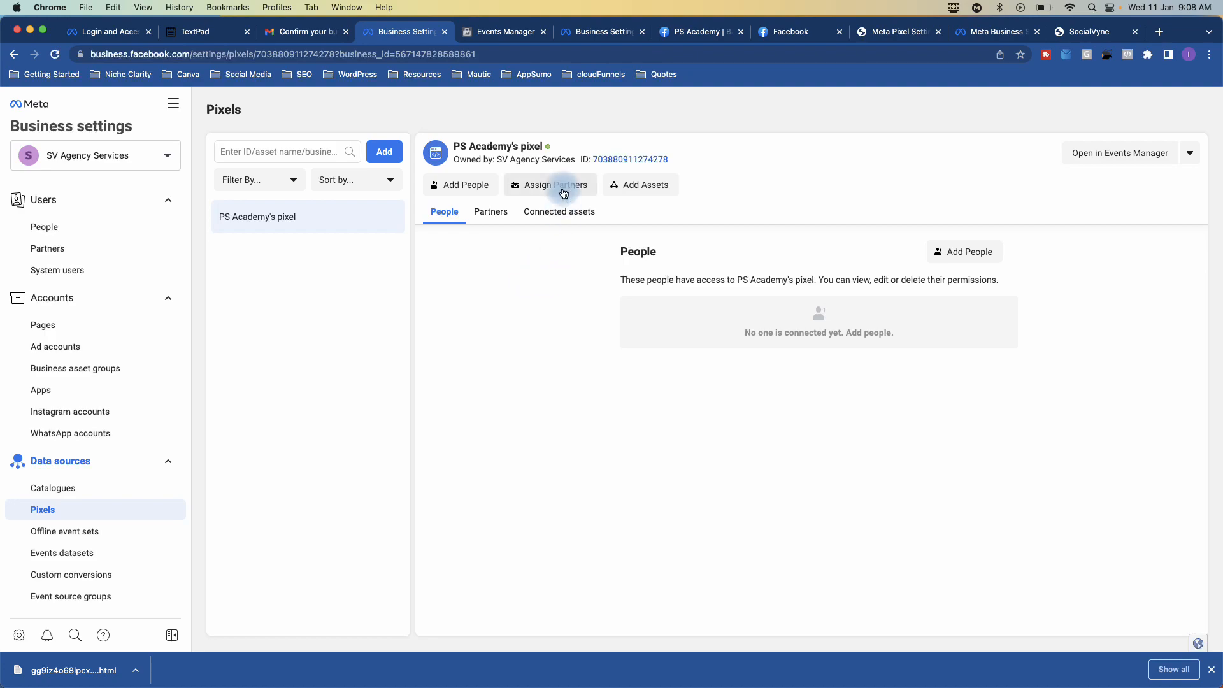
{"action": "left_click", "coordinate": [568, 222]}
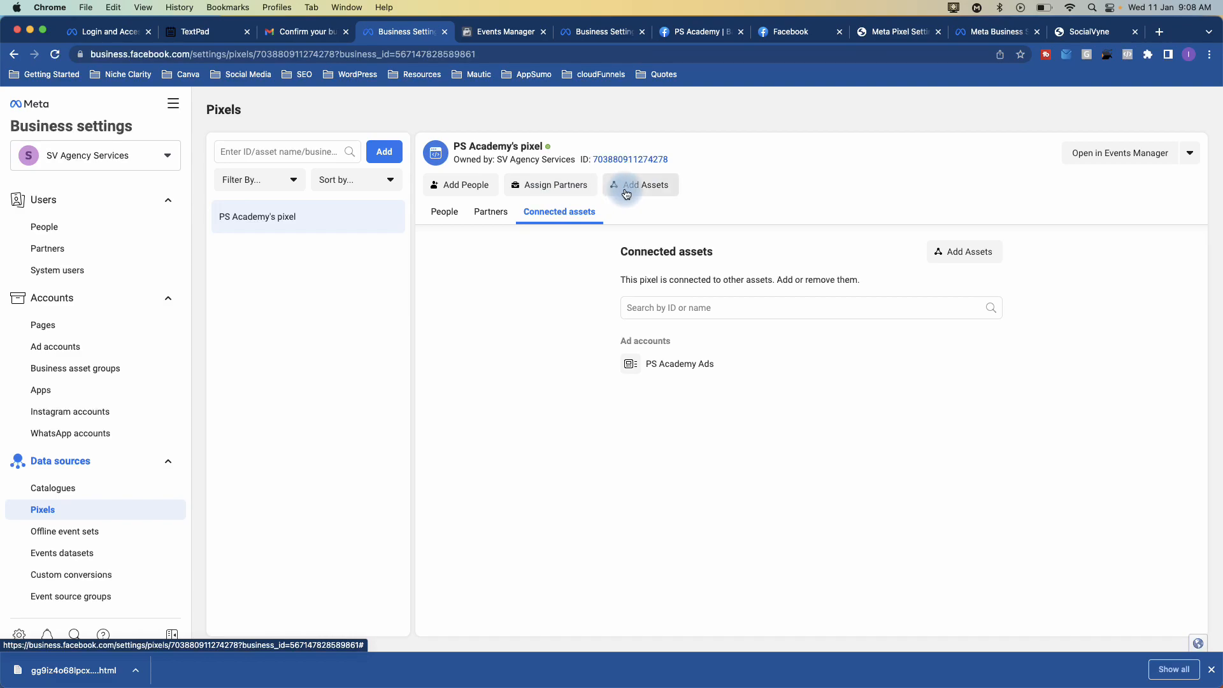
Revisit the pixel's Add assets options for lines of business and ad accounts.
{"action": "left_click", "coordinate": [645, 186]}
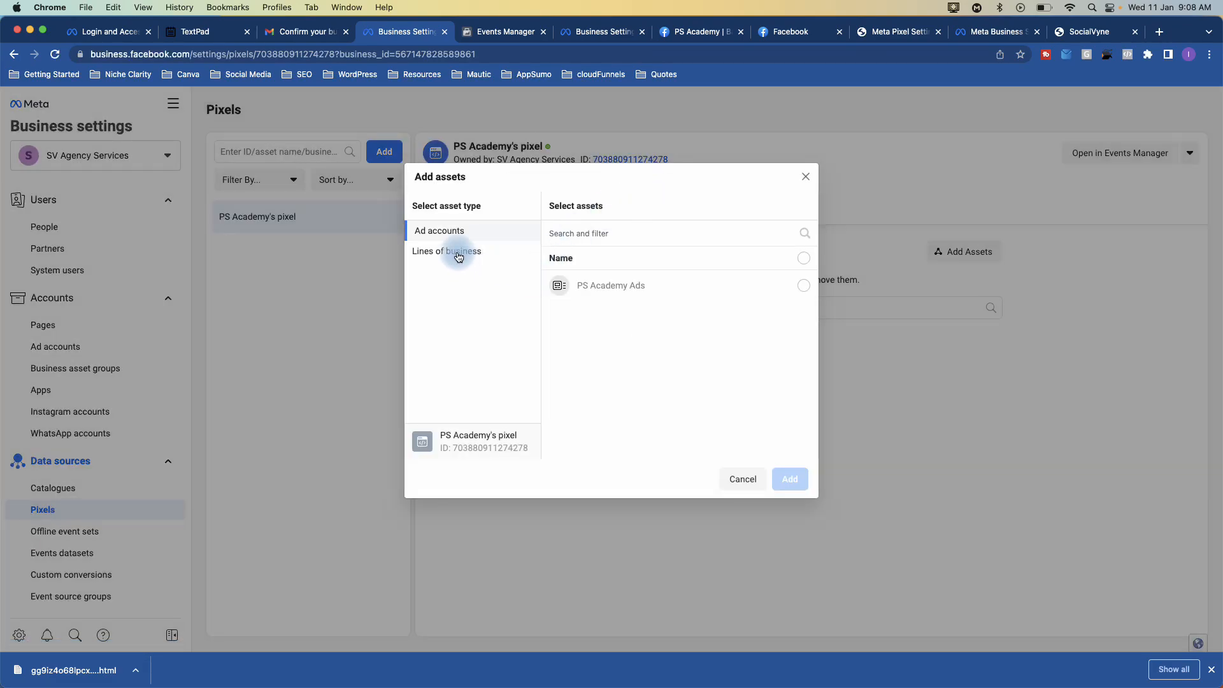
{"action": "left_click", "coordinate": [454, 251]}
{"action": "left_click", "coordinate": [437, 238]}
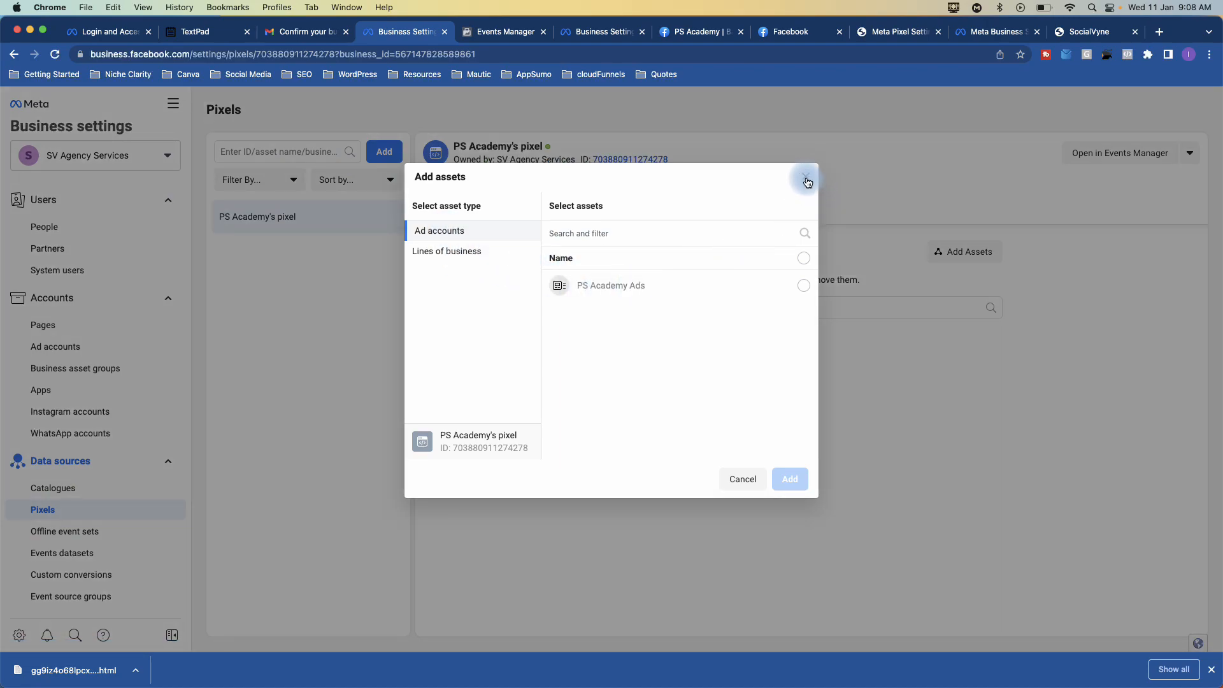
{"action": "left_click", "coordinate": [807, 177]}
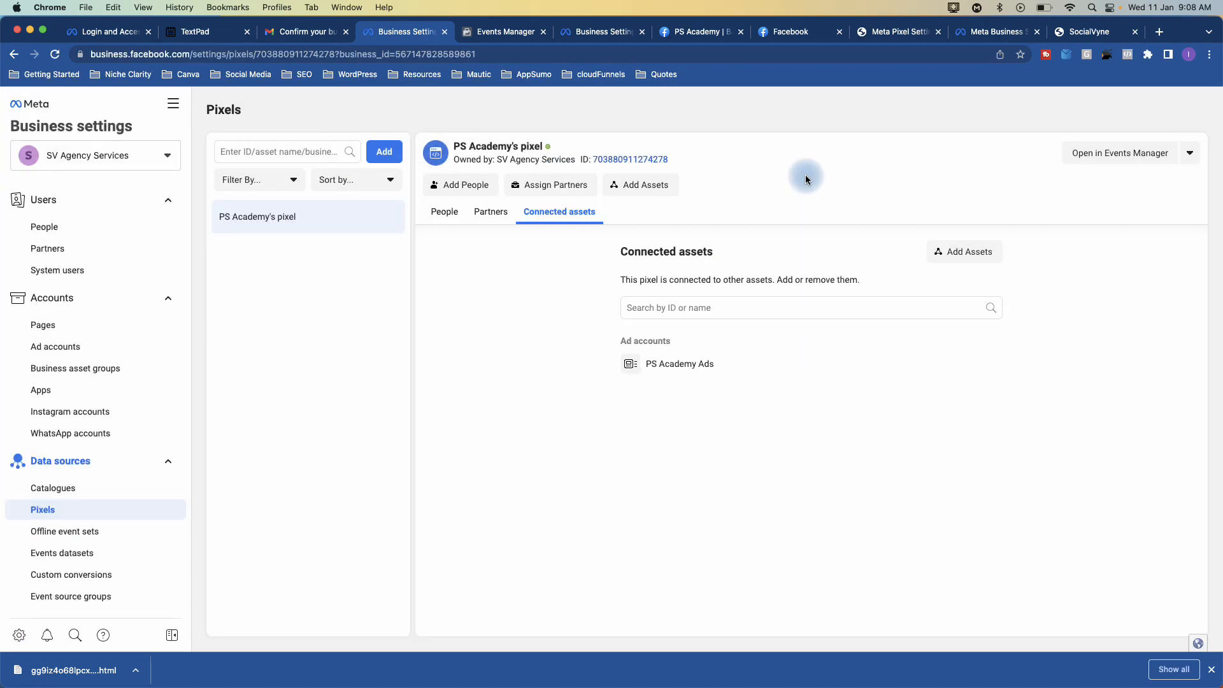
{"action": "scroll", "coordinate": [95, 446], "scroll_direction": "down", "scroll_amount": 4}
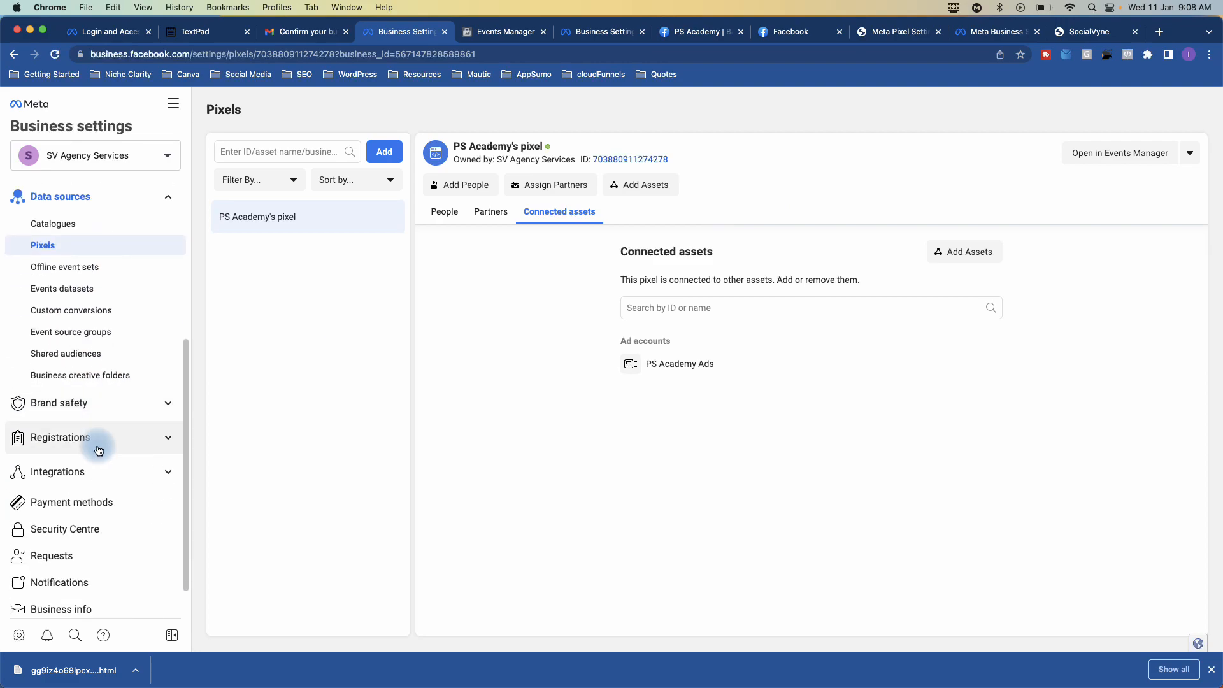
{"action": "left_click", "coordinate": [77, 405]}
Check socialvyne.com's connected assets under Domains, then go to Custom conversions.
{"action": "left_click", "coordinate": [51, 429]}
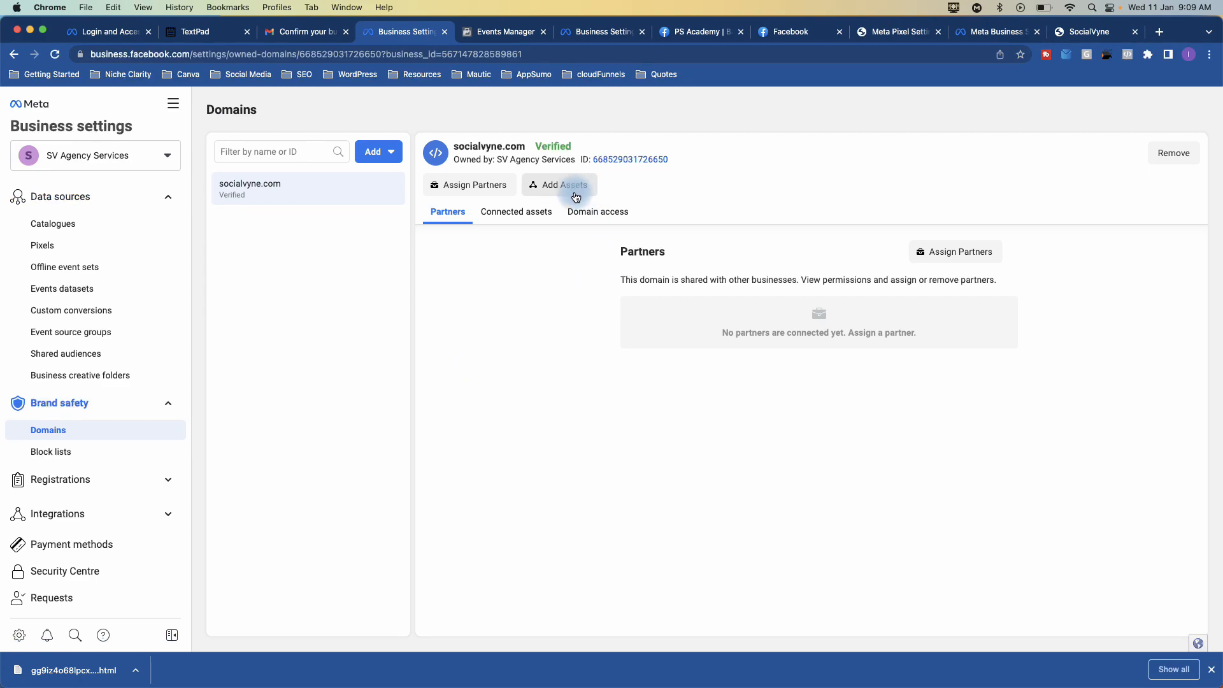
{"action": "left_click", "coordinate": [516, 212]}
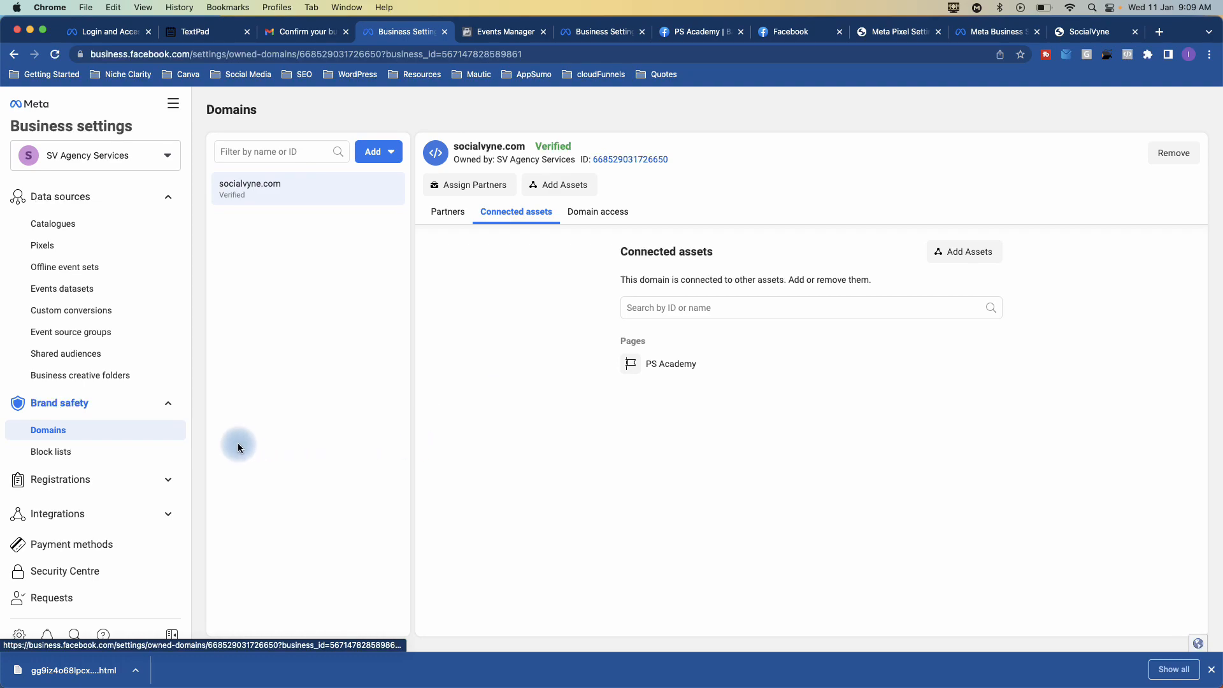
{"action": "scroll", "coordinate": [62, 462], "scroll_direction": "up", "scroll_amount": 2}
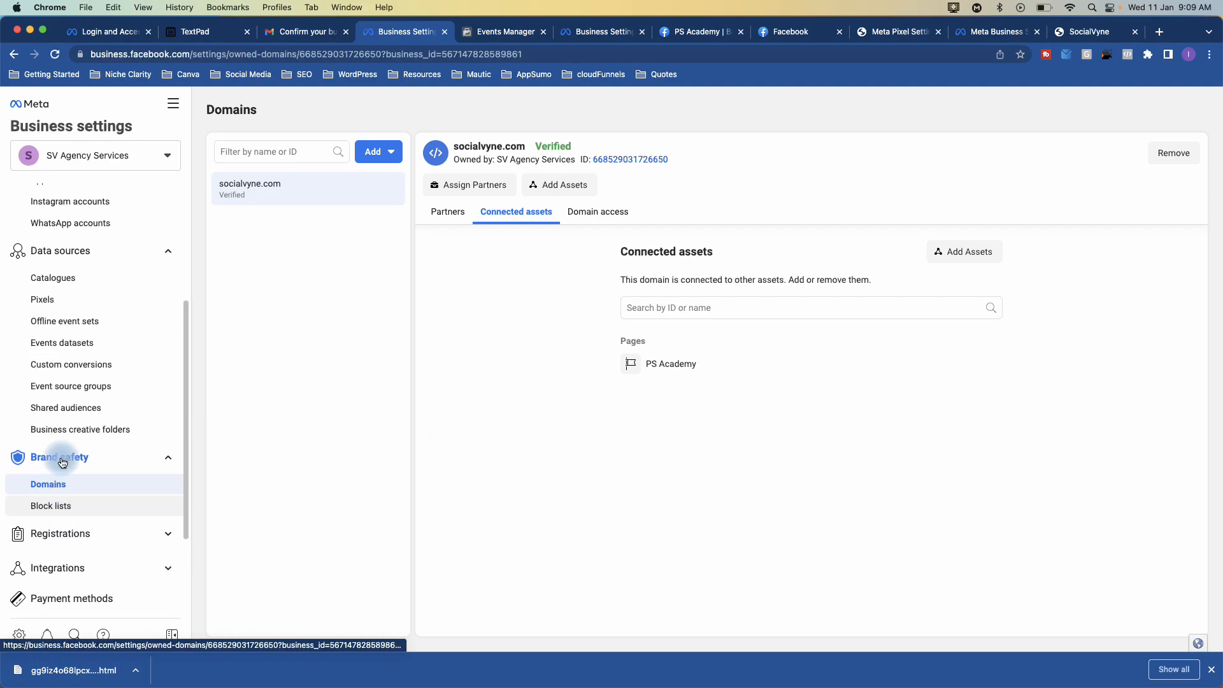
{"action": "scroll", "coordinate": [62, 462], "scroll_direction": "up", "scroll_amount": 1}
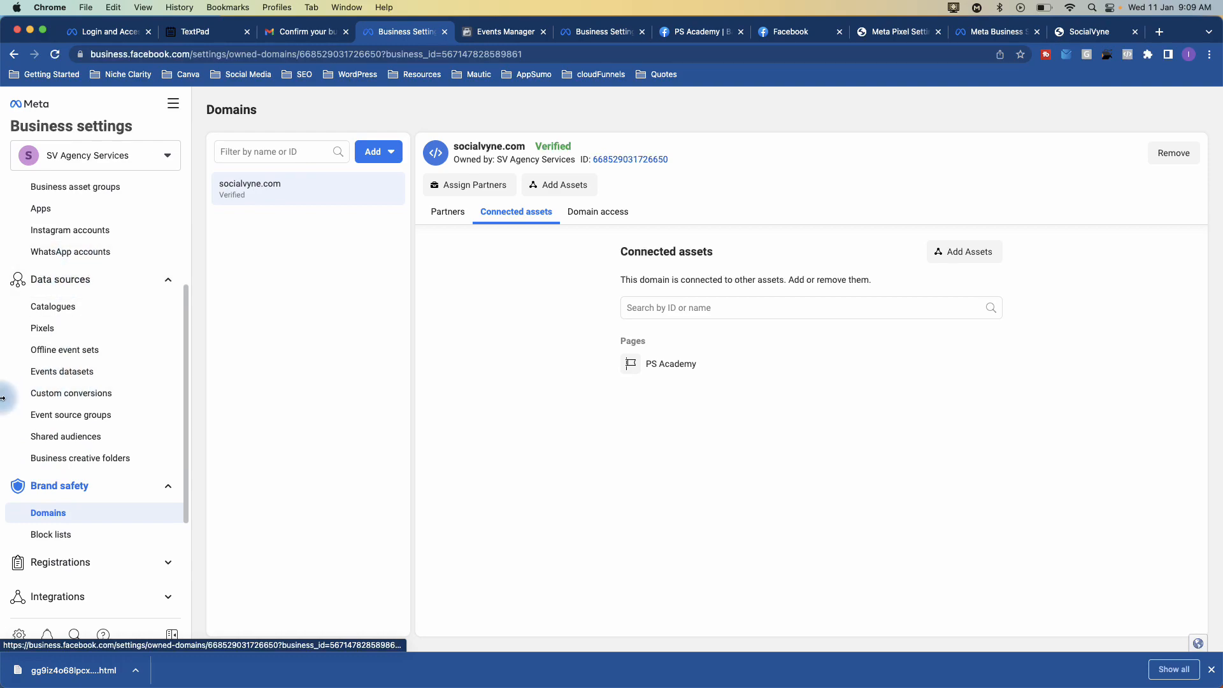
{"action": "left_click", "coordinate": [50, 394]}
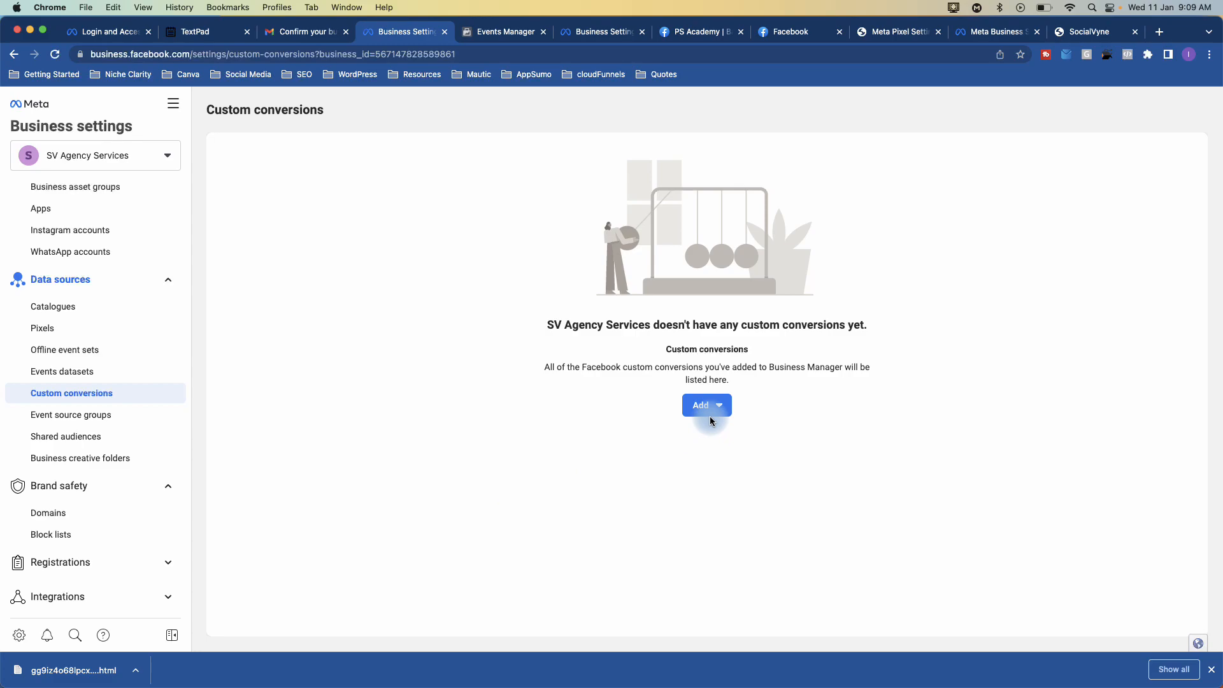
Look over the custom conversion Add options and Integrations, then go to Security Centre.
{"action": "left_click", "coordinate": [730, 405]}
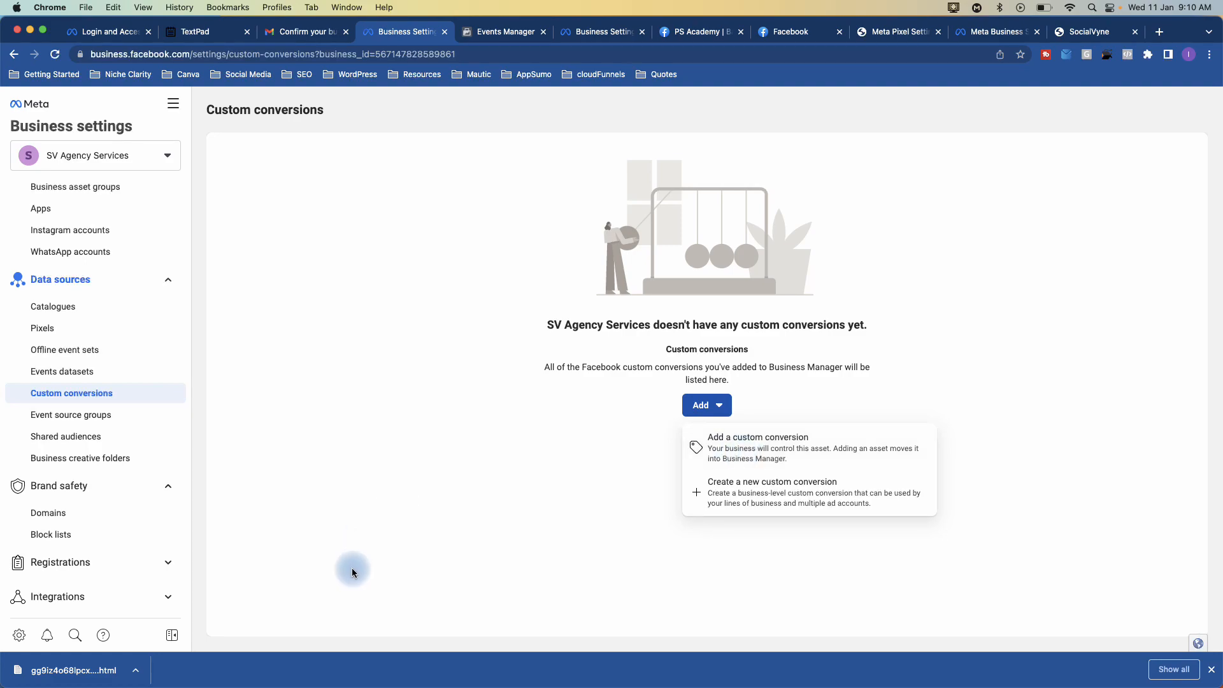
{"action": "scroll", "coordinate": [109, 495], "scroll_direction": "down", "scroll_amount": 4}
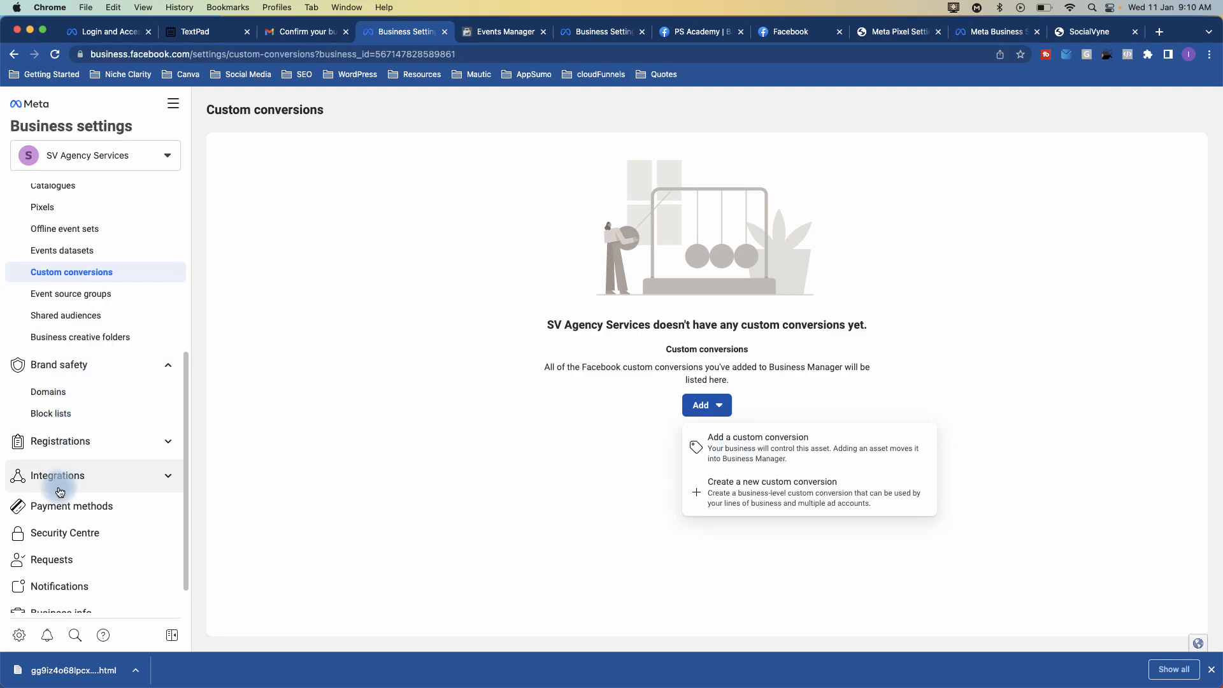
{"action": "left_click", "coordinate": [90, 479]}
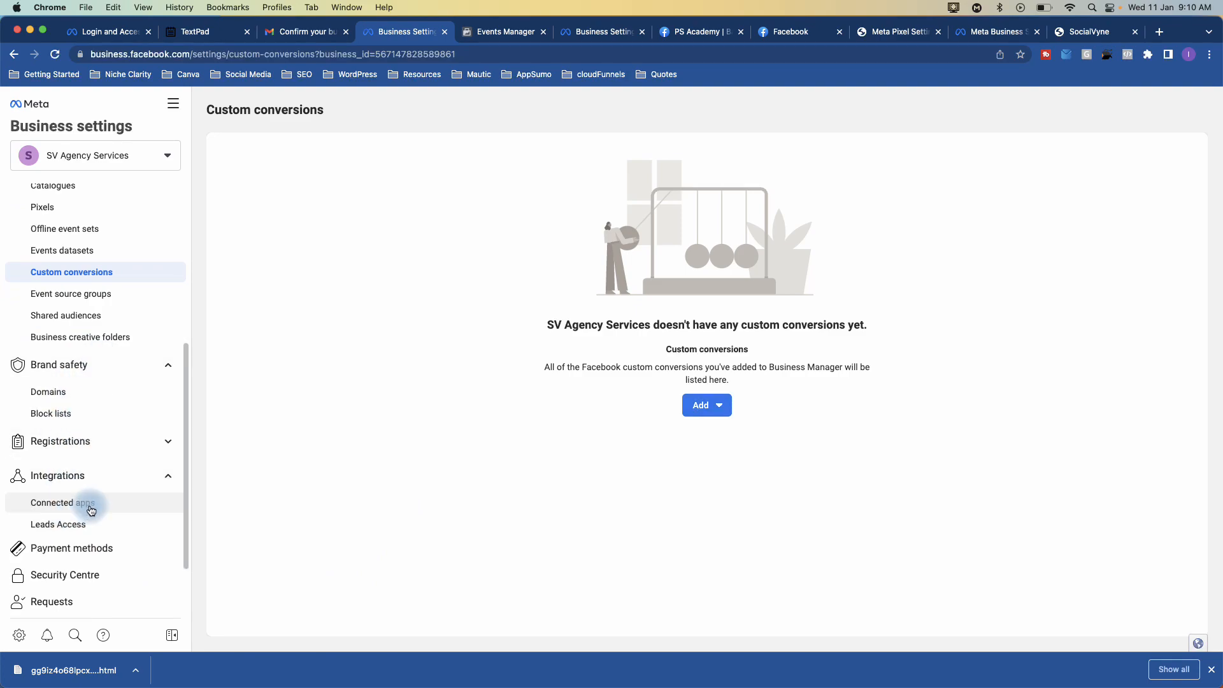
{"action": "scroll", "coordinate": [52, 508], "scroll_direction": "up", "scroll_amount": 5}
{"action": "scroll", "coordinate": [53, 510], "scroll_direction": "down", "scroll_amount": 2}
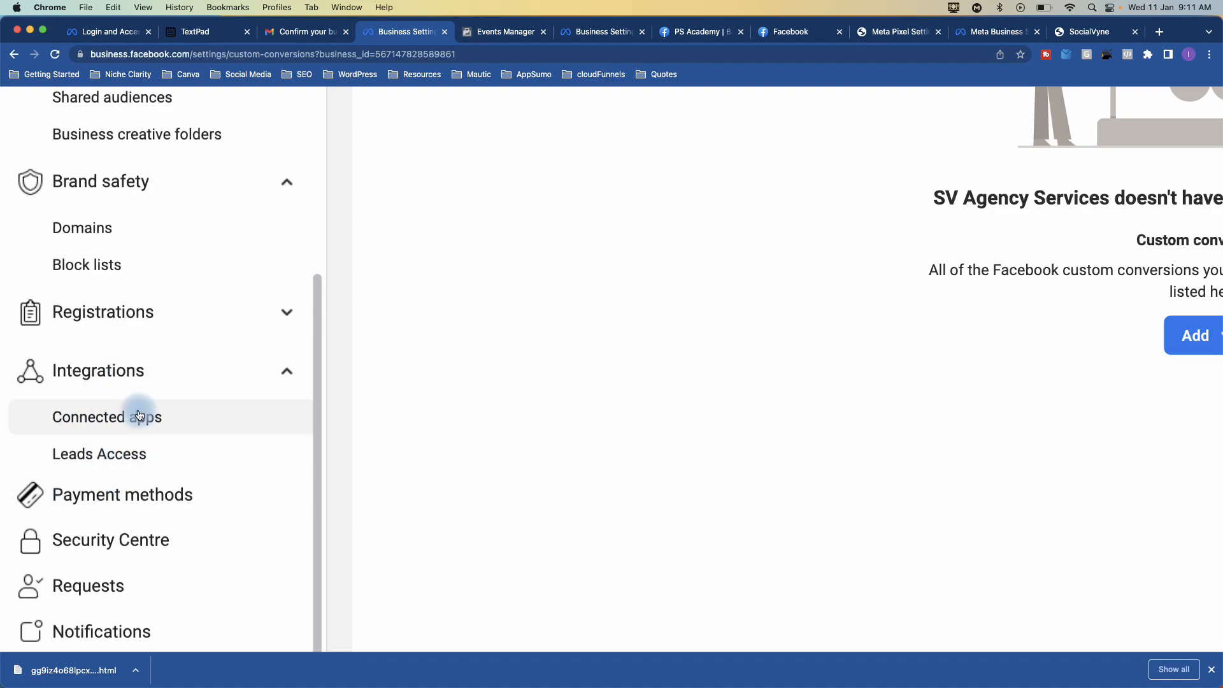
{"action": "scroll", "coordinate": [144, 420], "scroll_direction": "down", "scroll_amount": 2}
{"action": "left_click", "coordinate": [109, 482]}
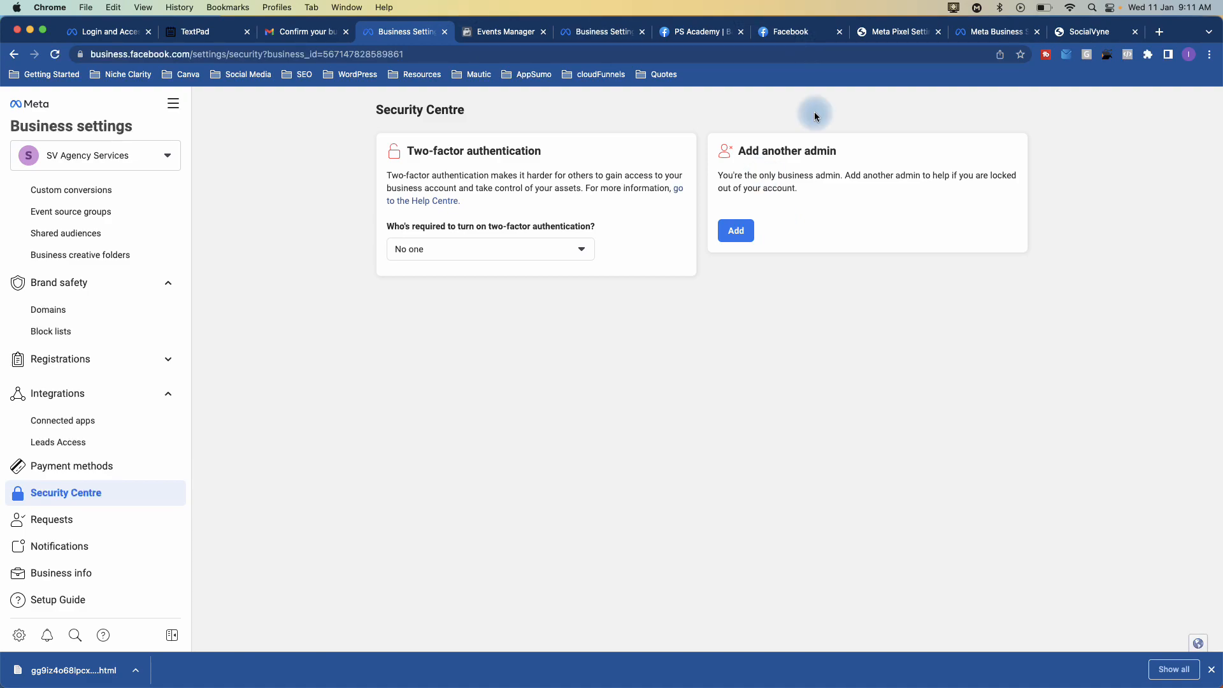
Try adding another admin, review the empty Requests page, then return to PS Academy's pixel overview.
{"action": "left_click", "coordinate": [736, 236]}
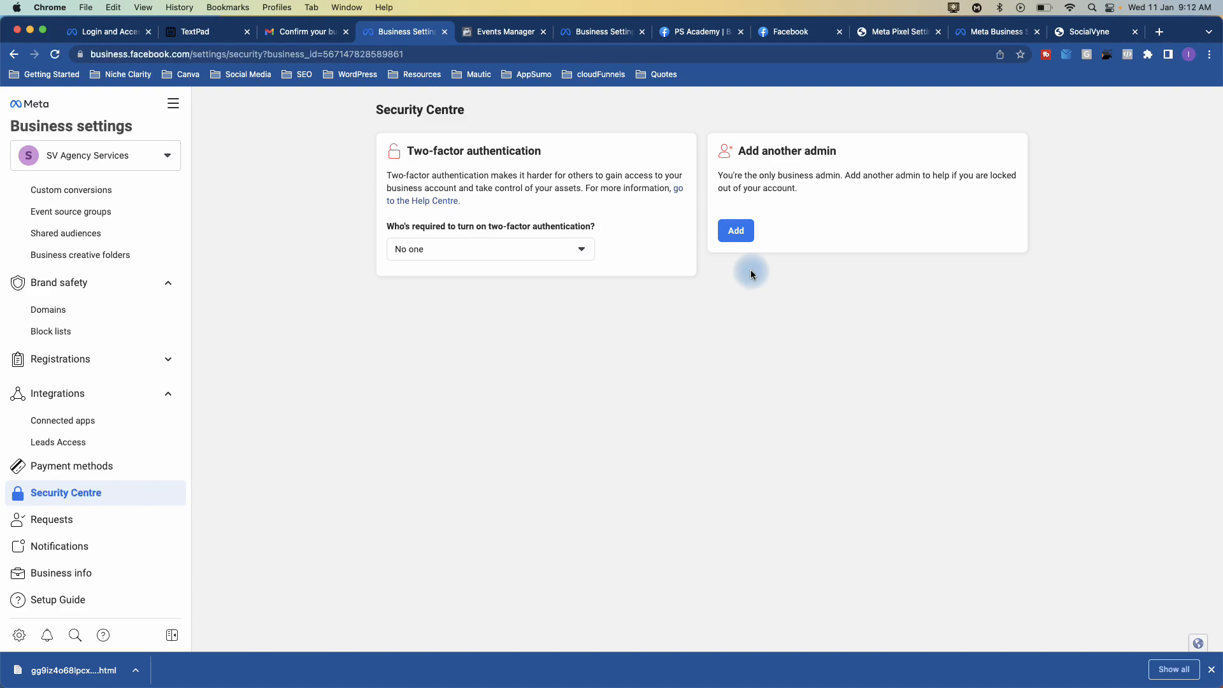
{"action": "left_click", "coordinate": [46, 521]}
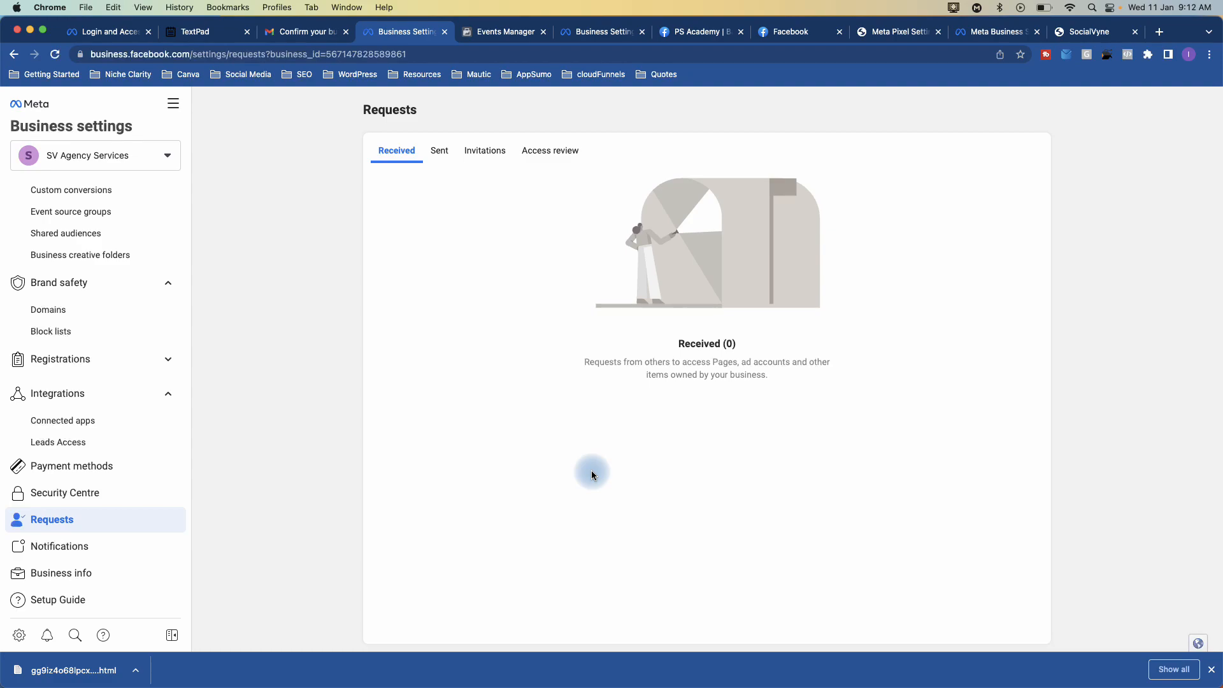
{"action": "scroll", "coordinate": [93, 354], "scroll_direction": "up", "scroll_amount": 6}
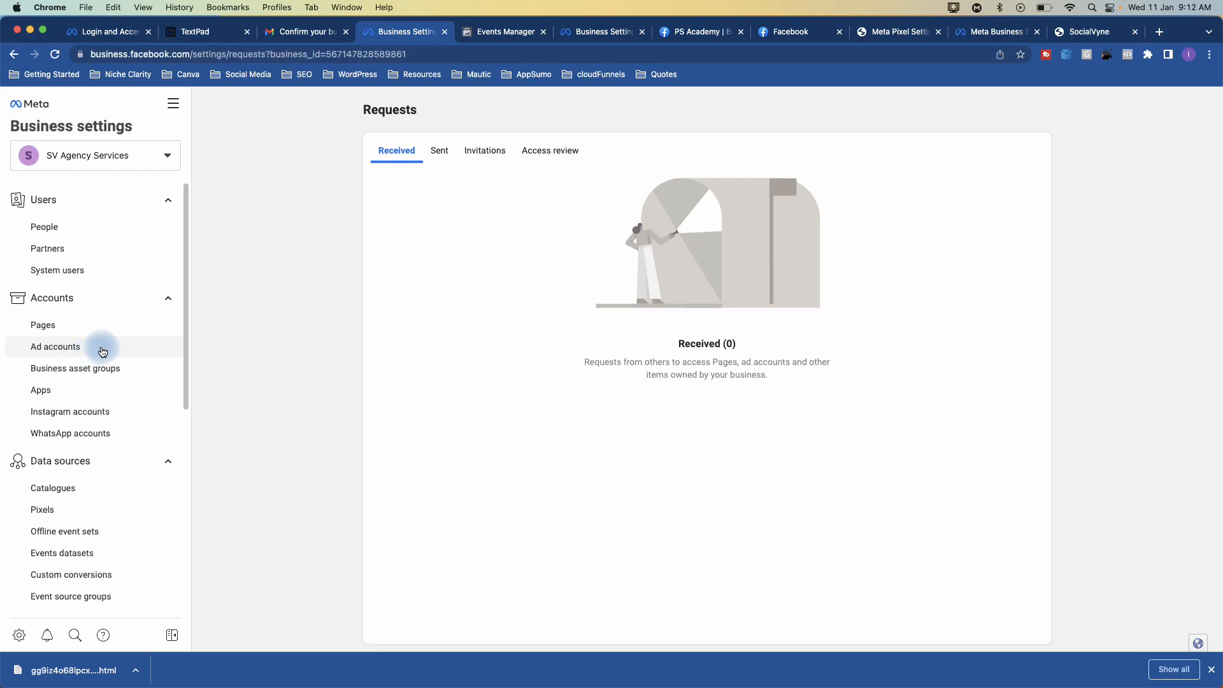
{"action": "left_click", "coordinate": [507, 32]}
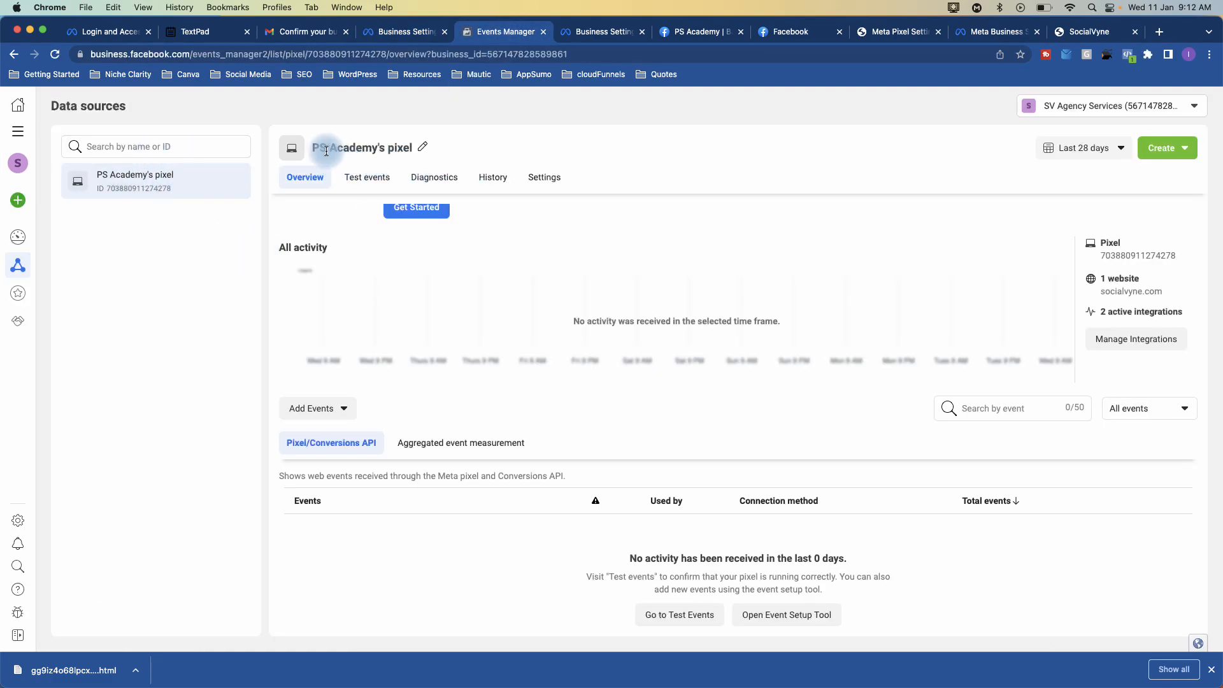
Open Ads Manager from All tools to see the PS Academy Ads campaigns list.
{"action": "left_click", "coordinate": [18, 137]}
{"action": "left_click", "coordinate": [85, 168]}
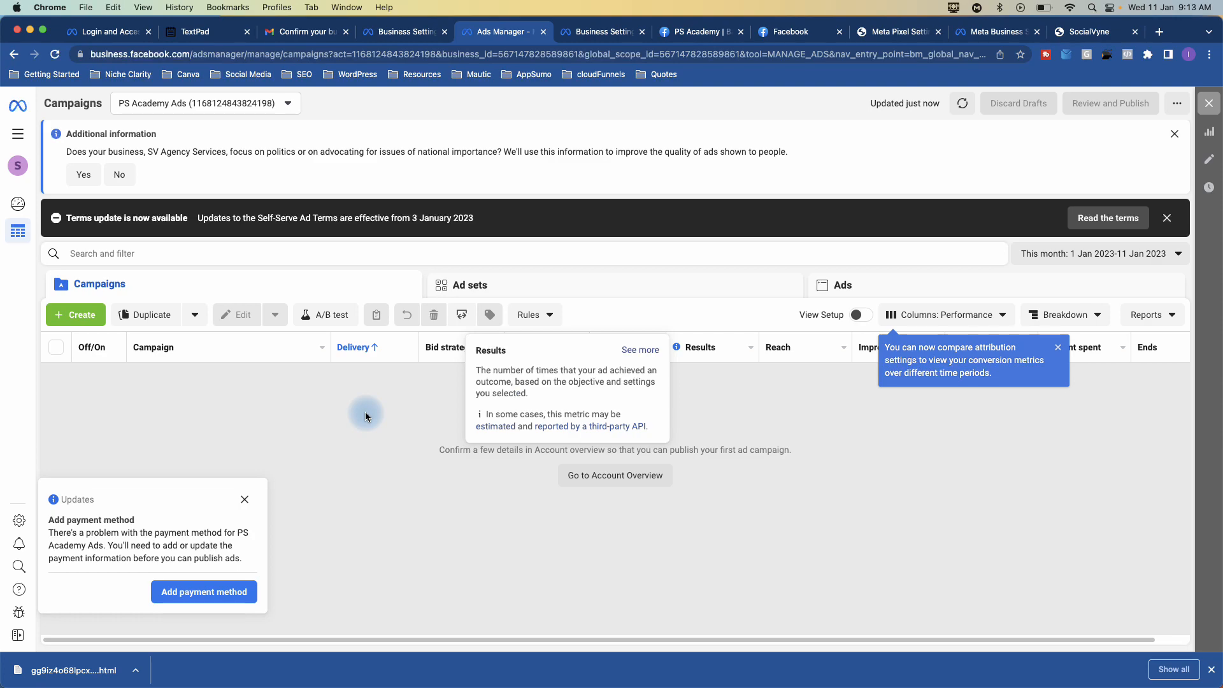
Show the All tools menu from Ads Manager's left rail and browse through the list.
{"action": "left_click", "coordinate": [19, 134]}
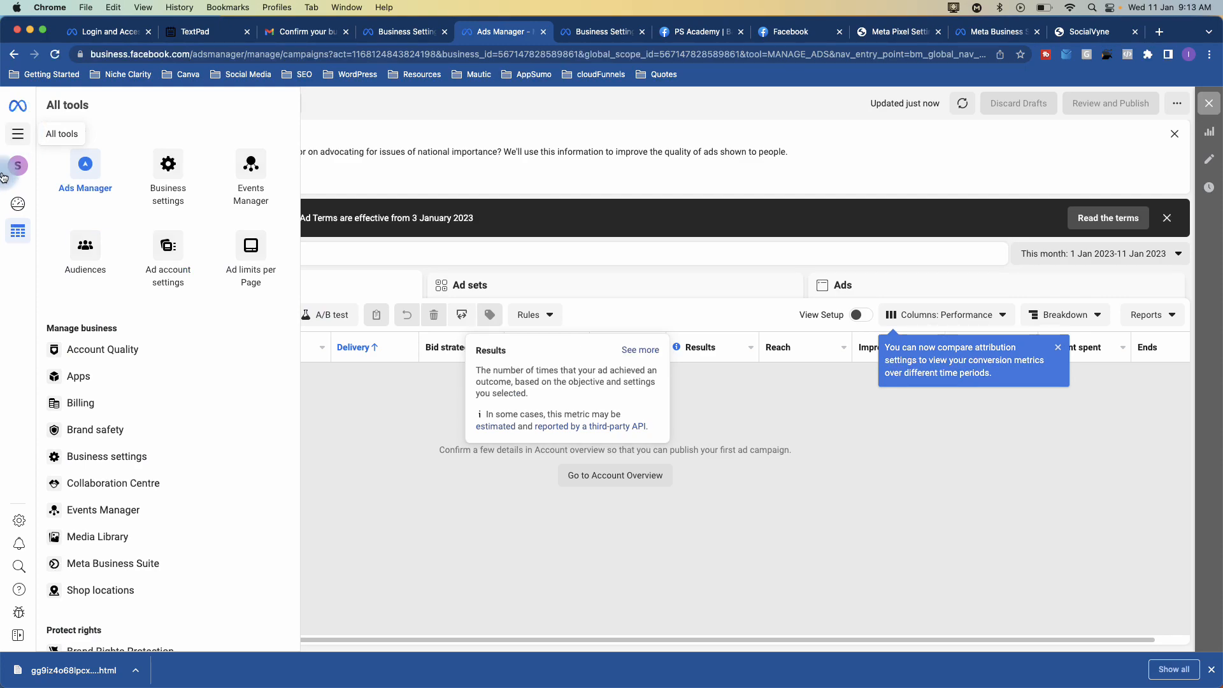
{"action": "scroll", "coordinate": [95, 478], "scroll_direction": "down", "scroll_amount": 3}
{"action": "scroll", "coordinate": [95, 477], "scroll_direction": "down", "scroll_amount": 6}
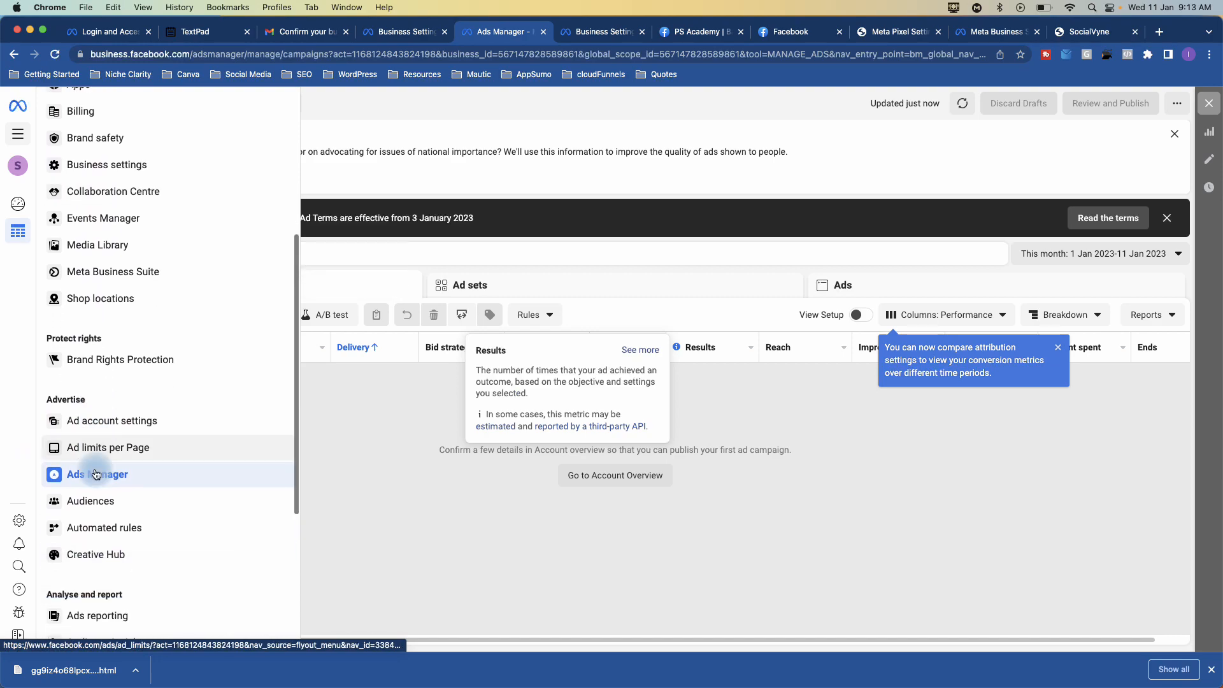
{"action": "scroll", "coordinate": [95, 475], "scroll_direction": "up", "scroll_amount": 9}
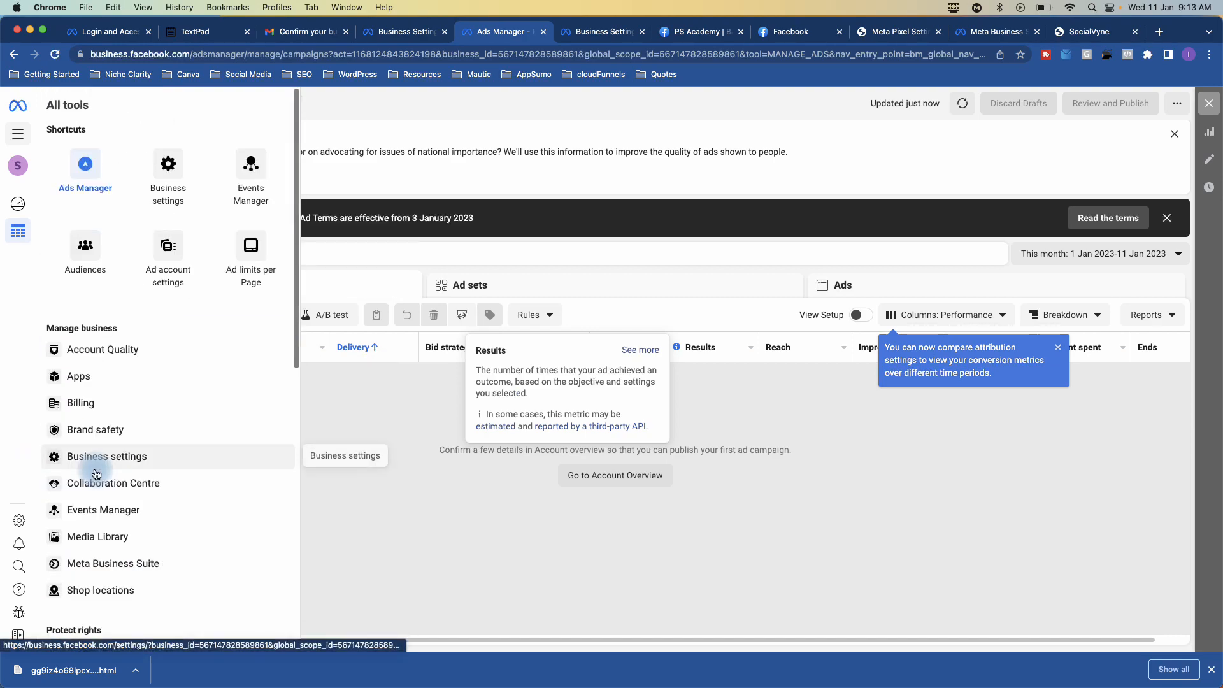